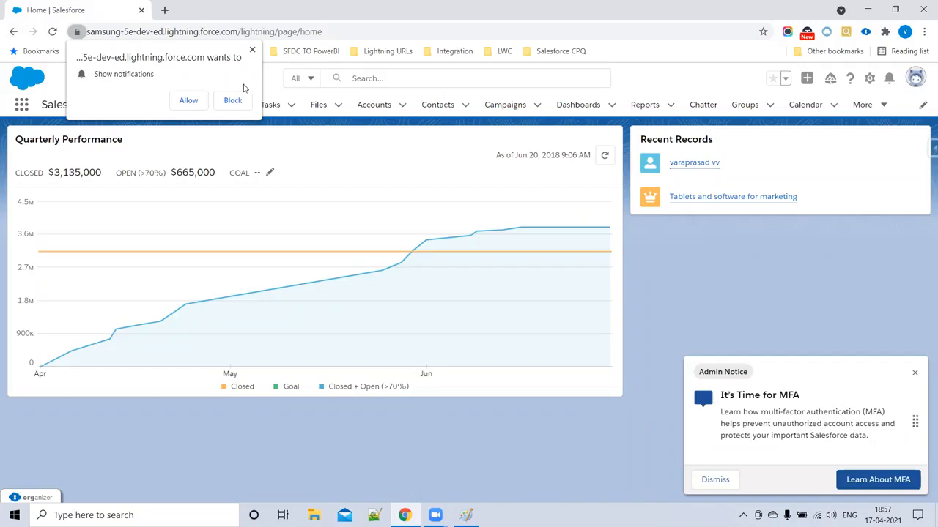
- Block Chrome's notification request and show ORGanizer's saved org logins
click(252, 50)
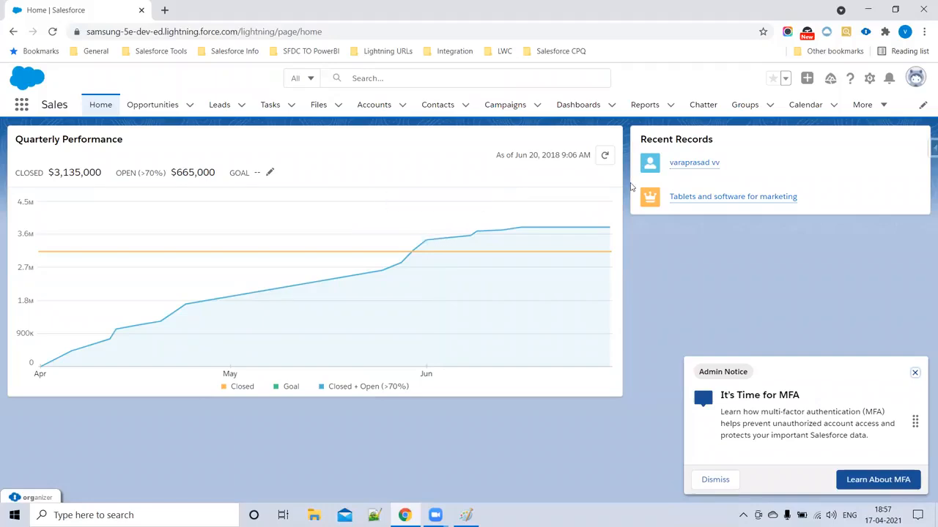
click(865, 33)
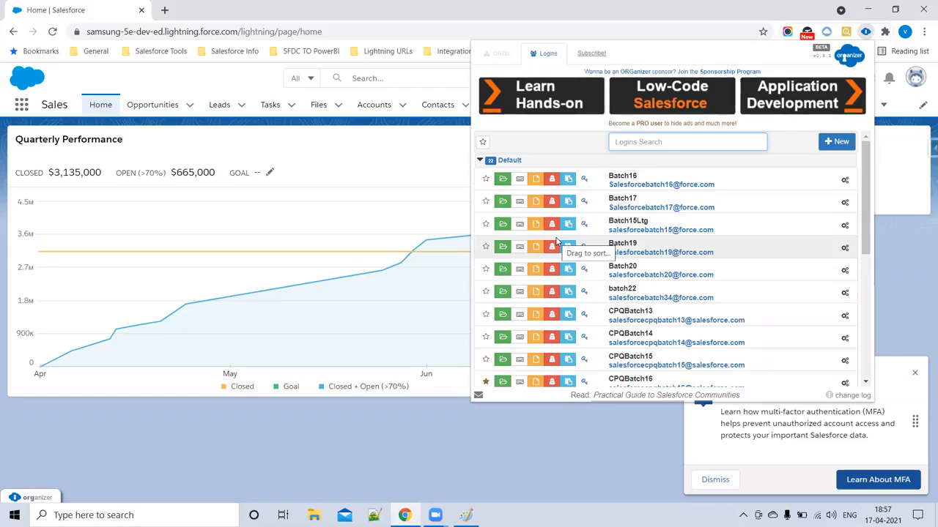
click(838, 142)
click(509, 174)
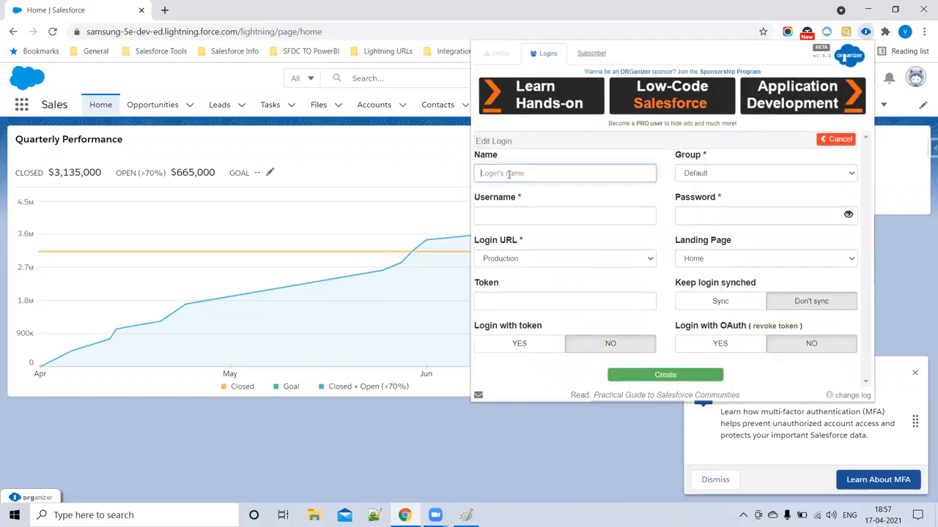
text(CPQPracticeOrg)
click(510, 219)
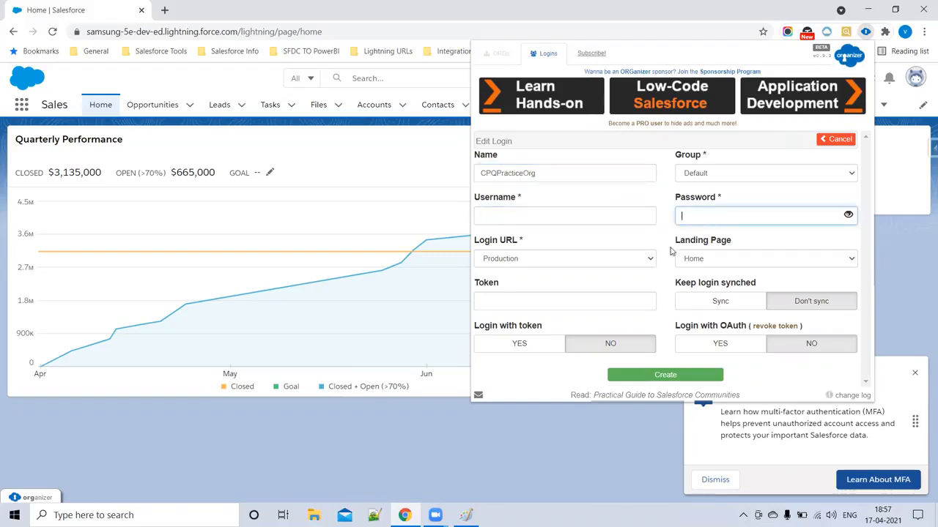
drag(558, 173, 456, 176)
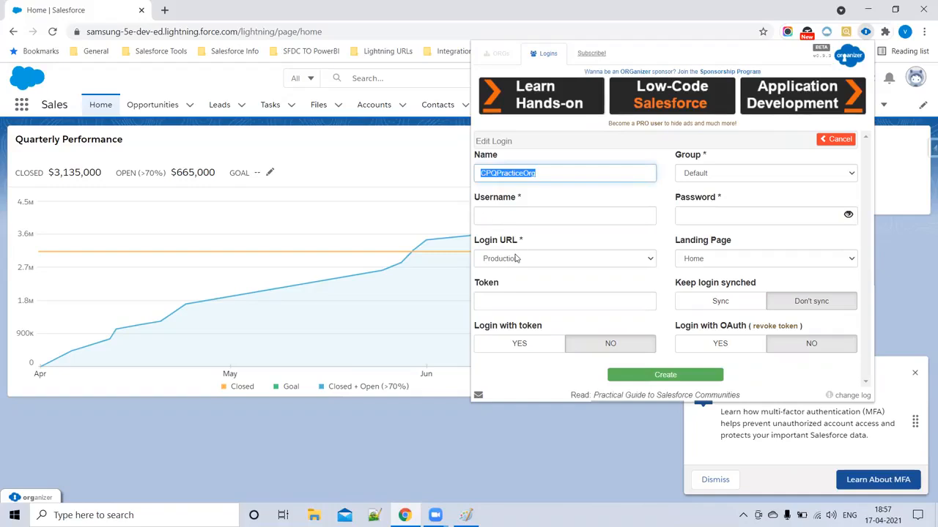
click(516, 259)
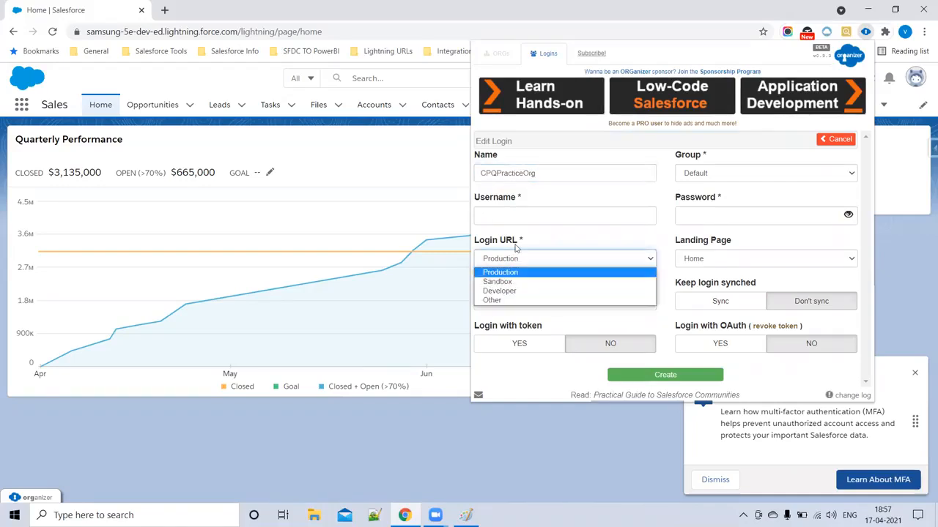
drag(542, 177, 461, 183)
click(508, 258)
click(510, 290)
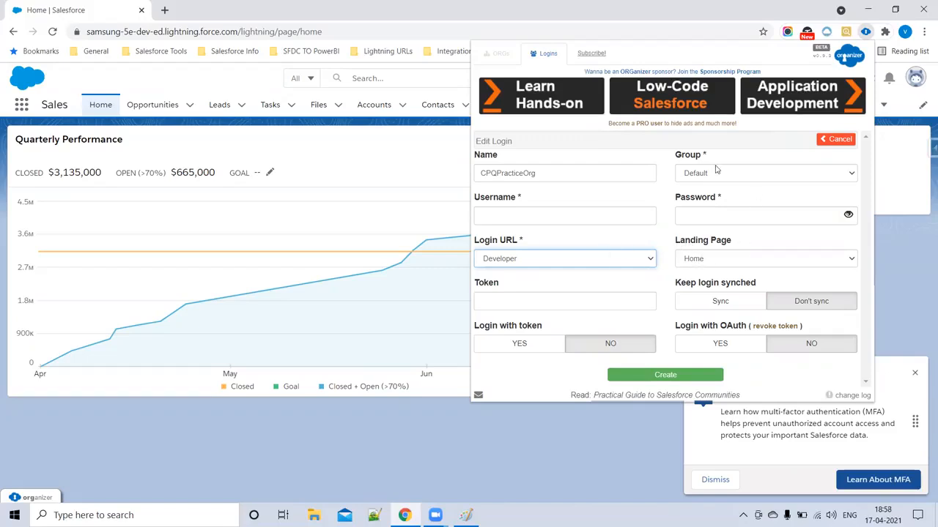
click(701, 260)
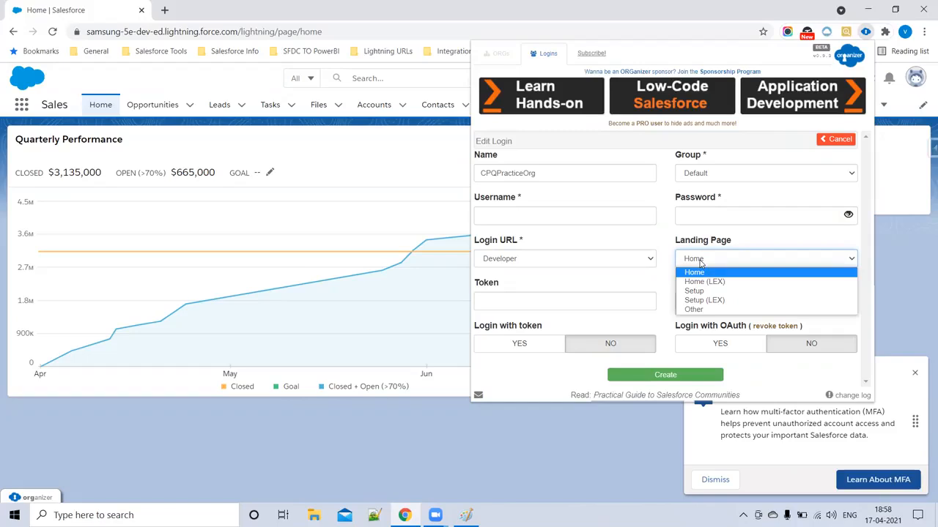
click(705, 282)
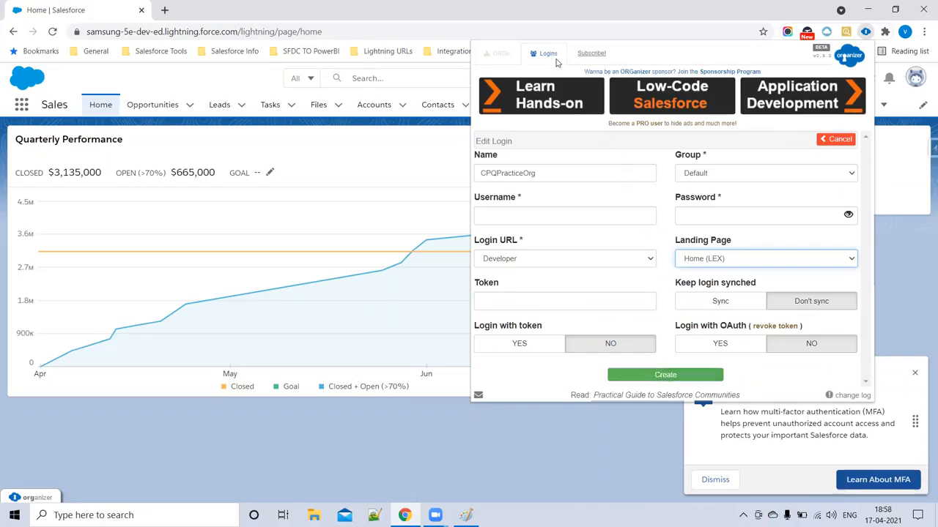
click(555, 58)
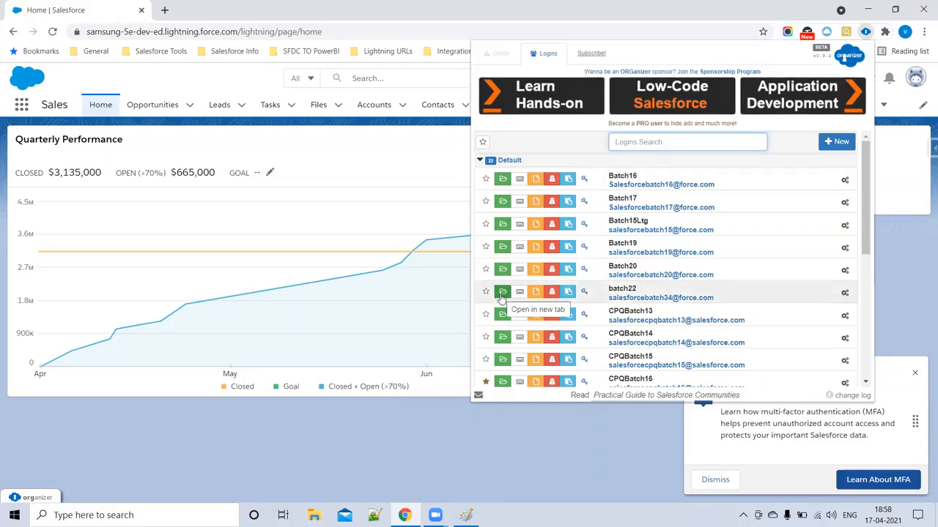
- Open the batch22 org from ORGanizer, then close its tab
click(502, 295)
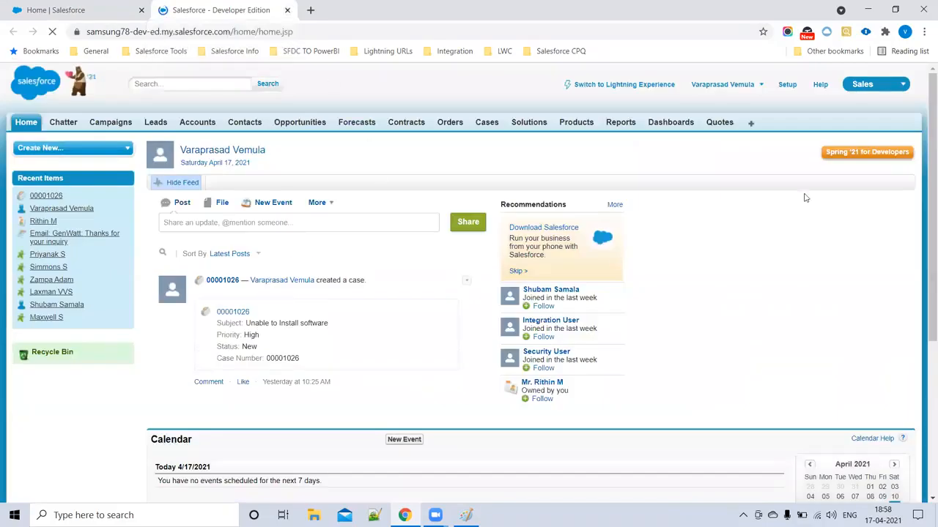
click(287, 10)
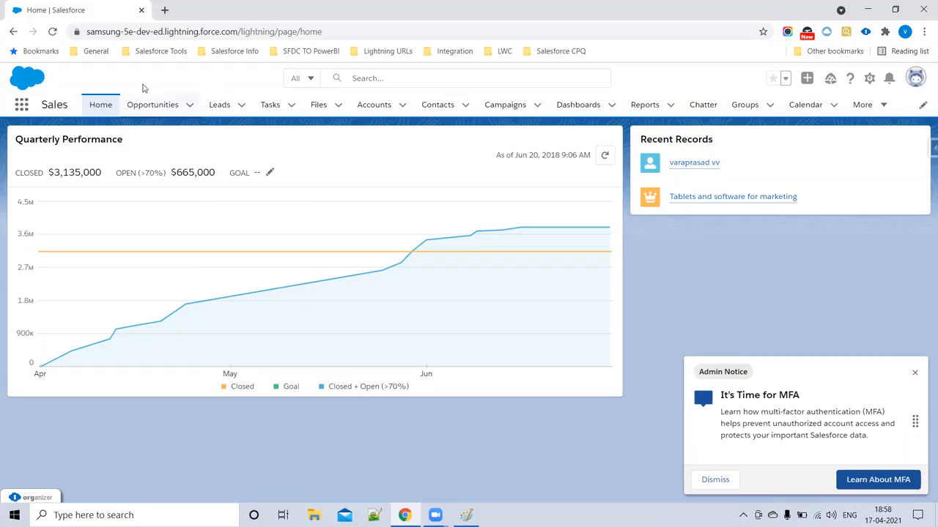
click(865, 106)
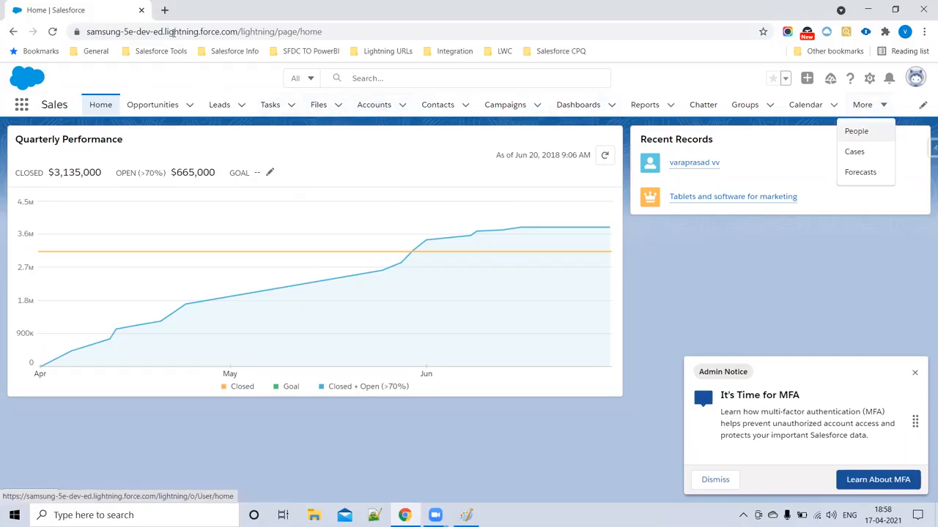
- Log into the CPQTrailhead org via ORGanizer in a fresh tab, closing leftover tabs
click(165, 10)
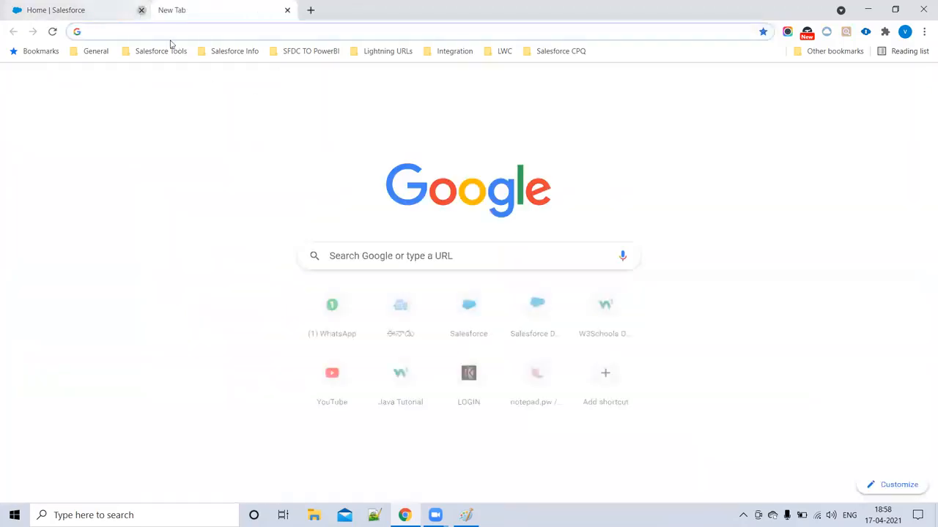
click(140, 10)
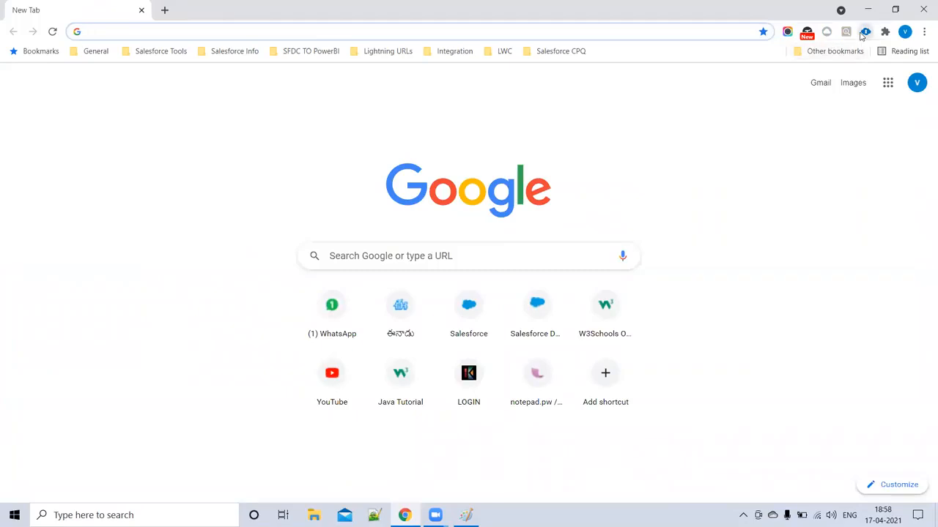
click(864, 31)
scroll(568, 268, down, 3)
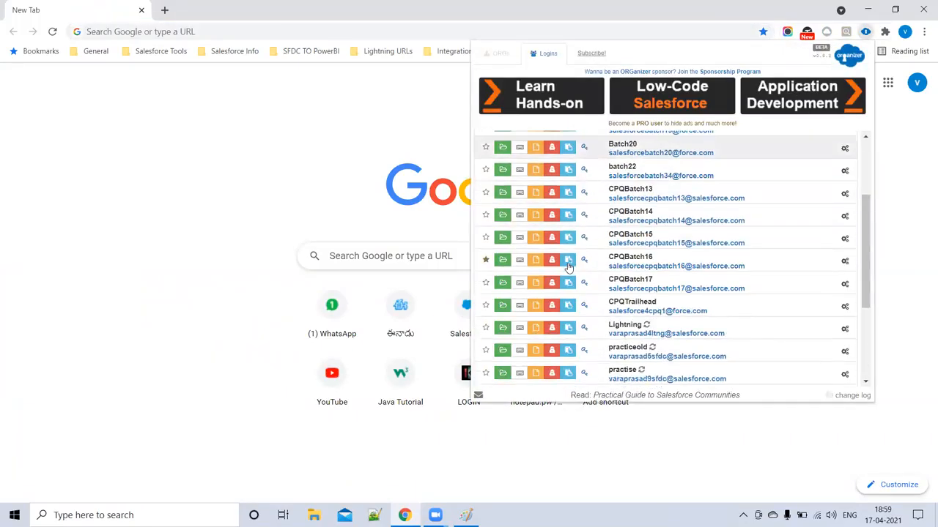
click(502, 307)
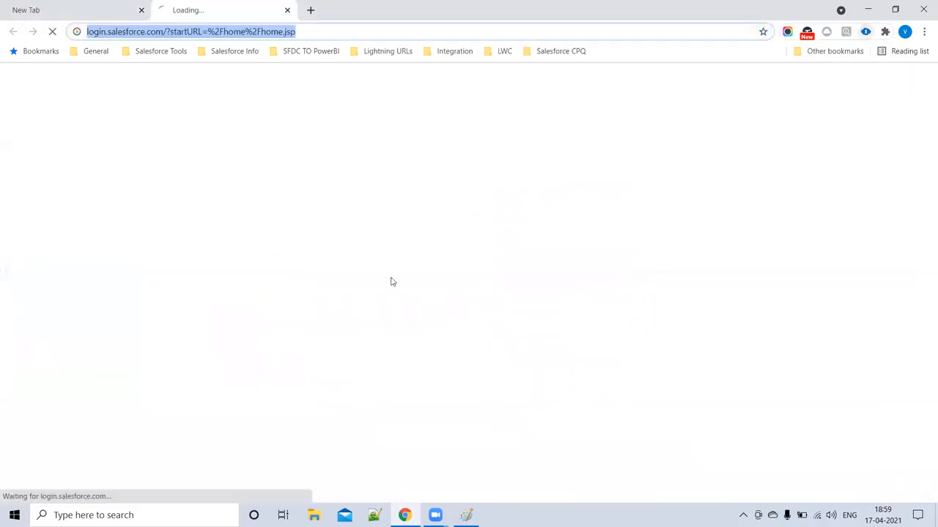
click(141, 11)
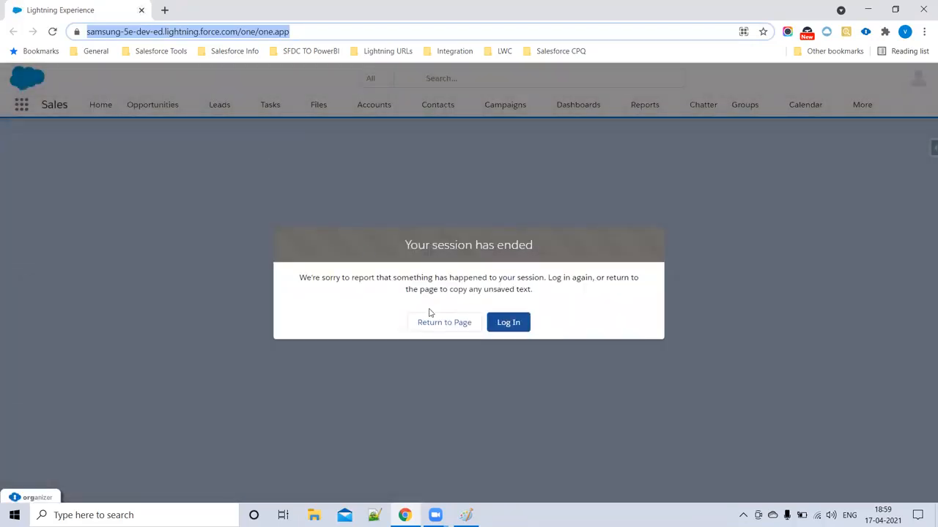
- Return to the page, go to Home and reload it fully
click(442, 323)
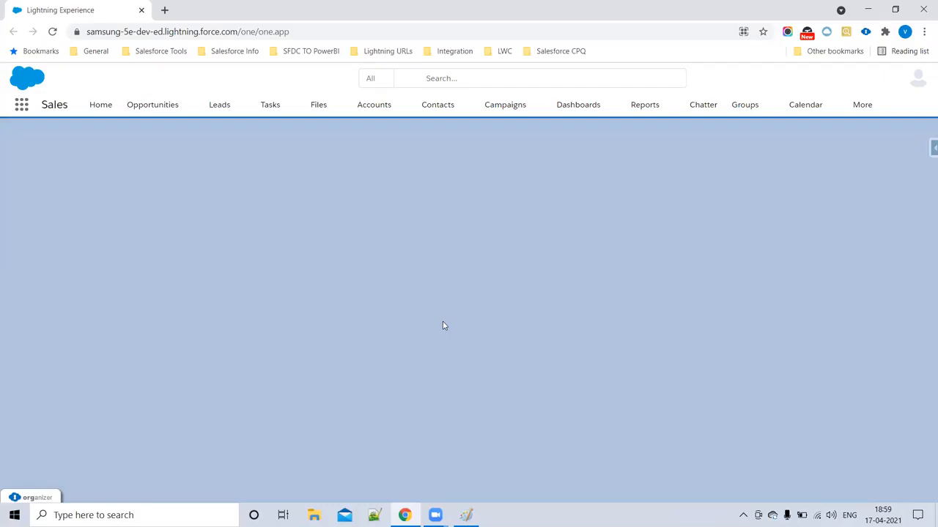
click(860, 106)
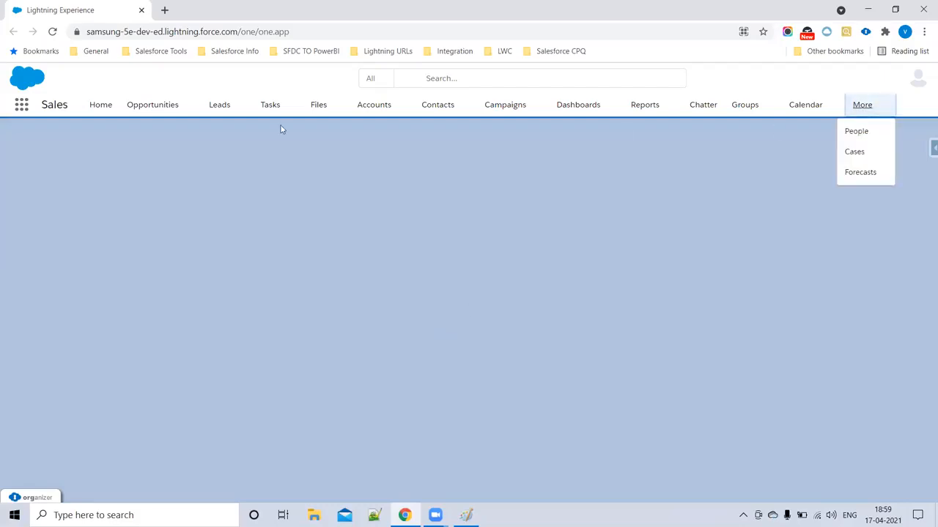
click(22, 109)
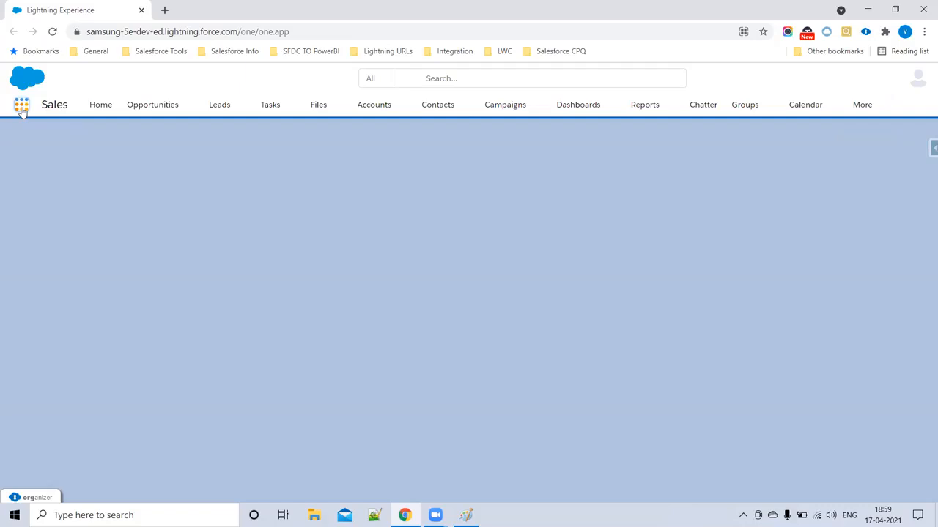
click(101, 107)
click(53, 32)
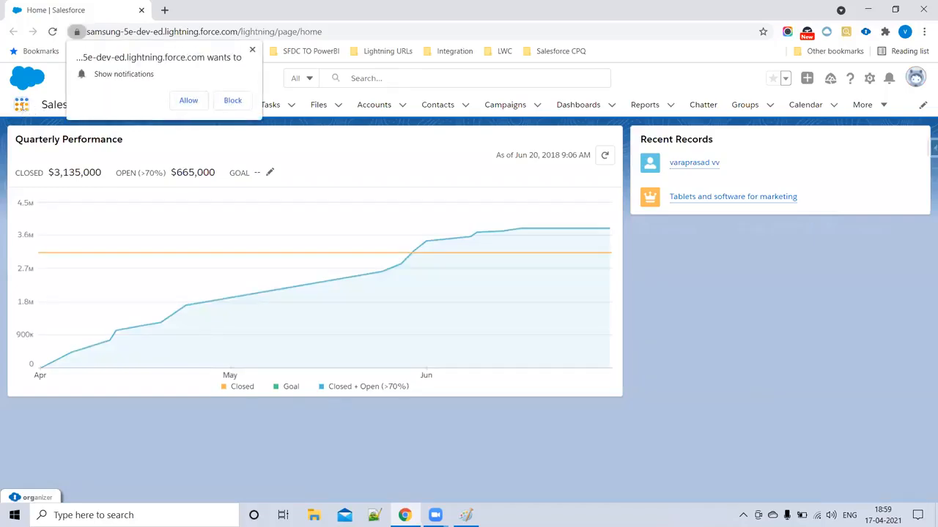
click(22, 104)
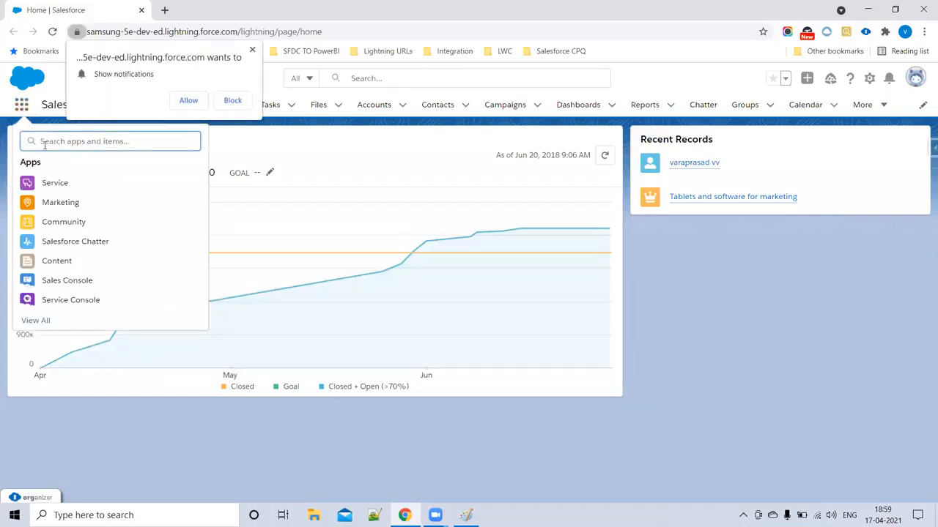
text(CPQ)
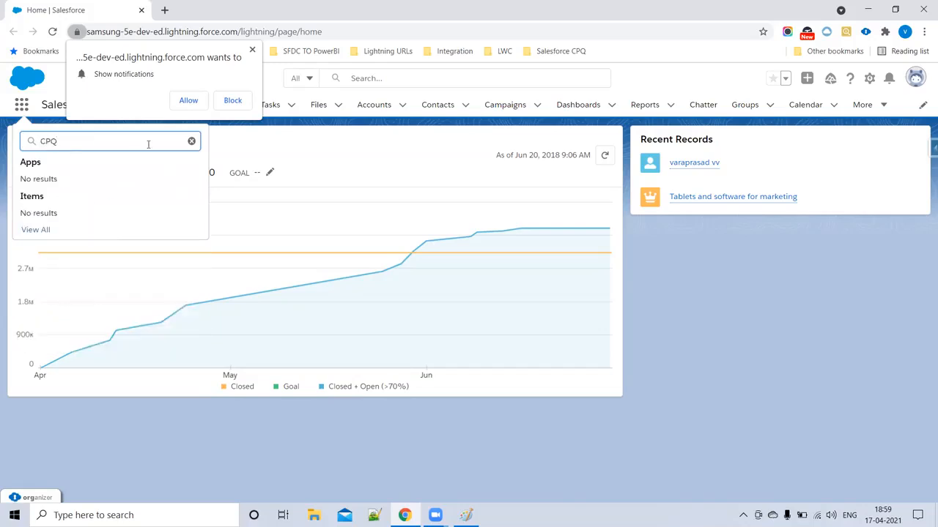
click(253, 51)
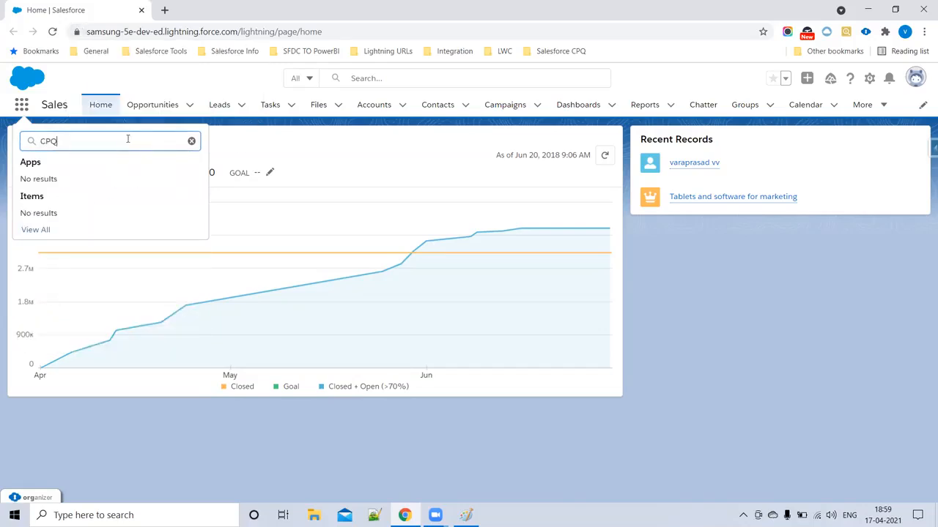
click(21, 106)
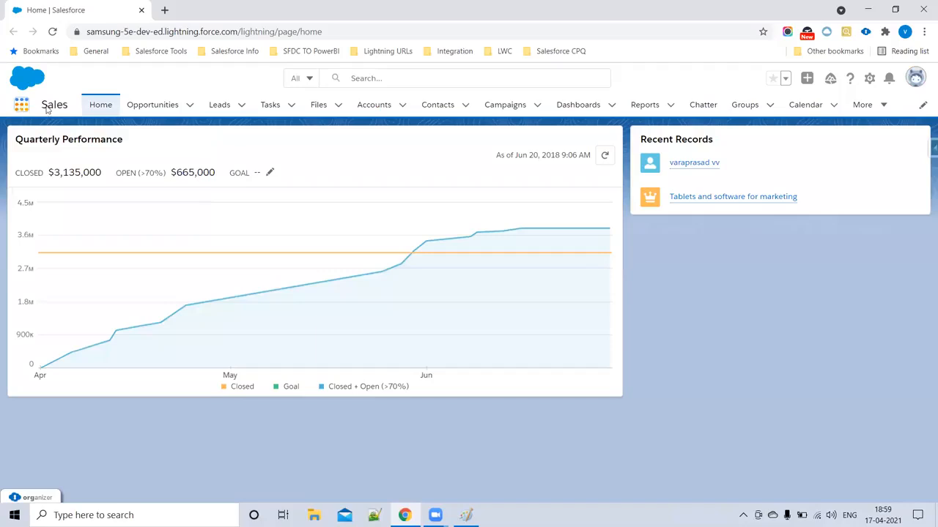
click(164, 10)
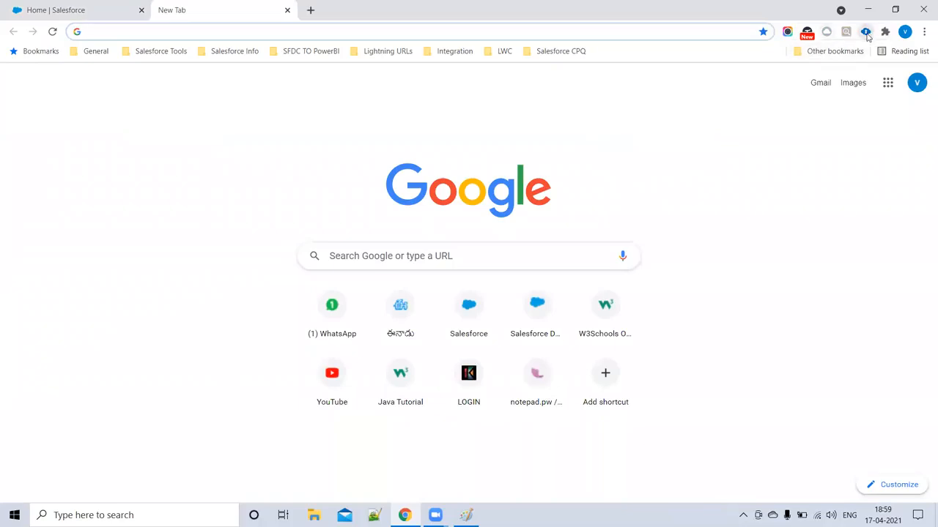
click(865, 32)
scroll(682, 260, down, 1)
scroll(682, 260, down, 2)
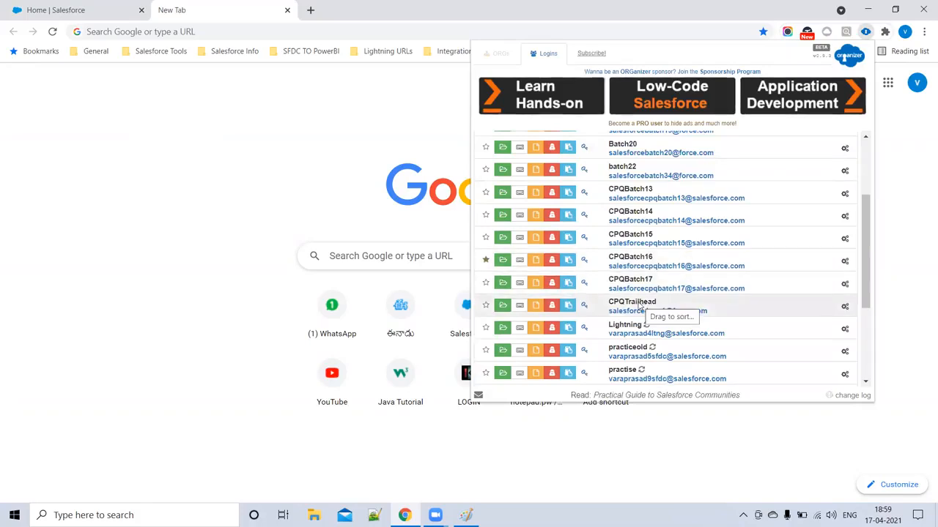
click(501, 305)
click(281, 11)
click(287, 11)
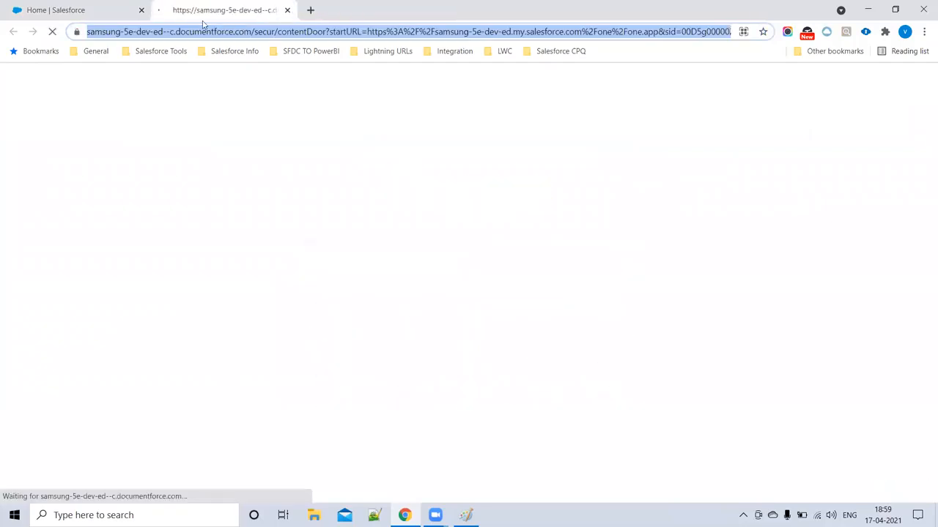
click(142, 10)
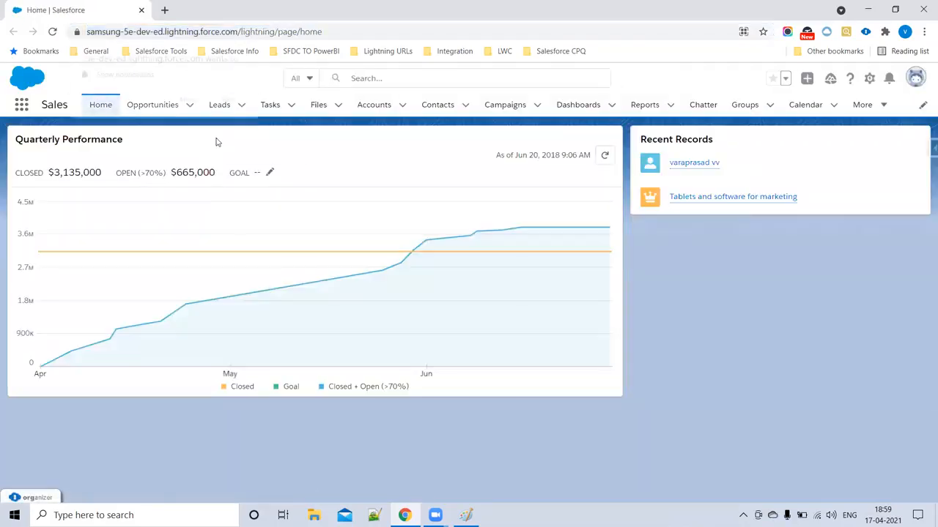
click(252, 51)
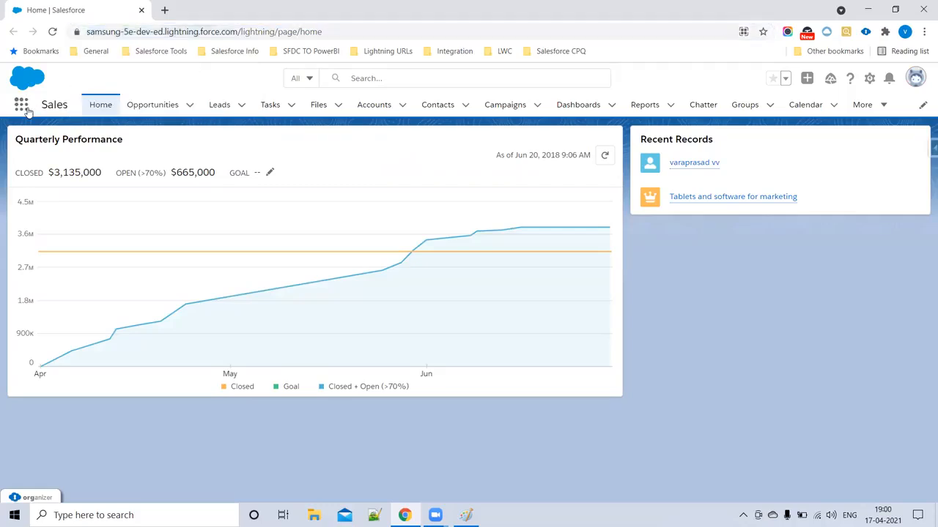
click(24, 107)
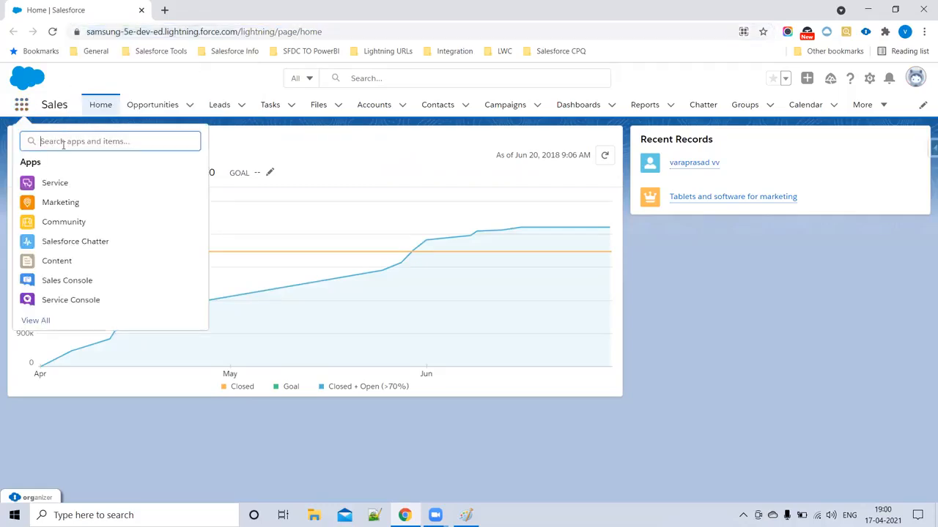
text(CPQ)
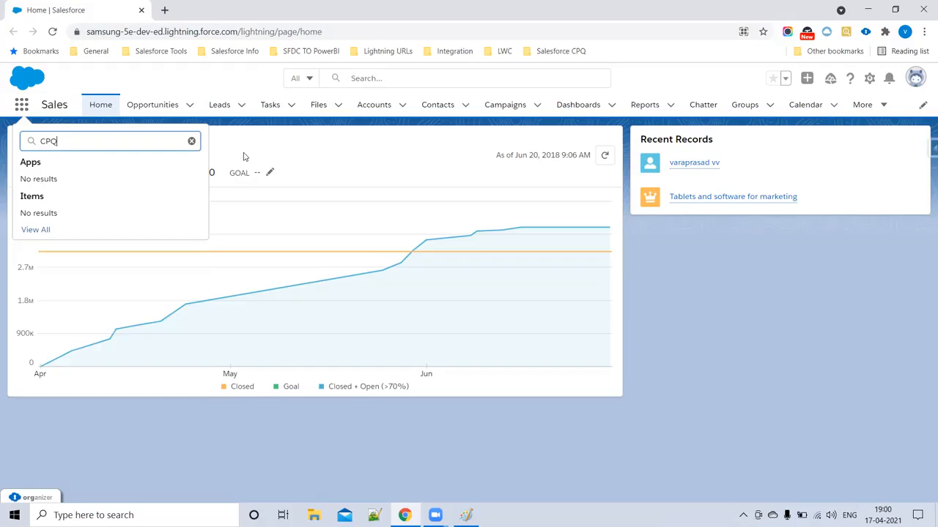
click(192, 141)
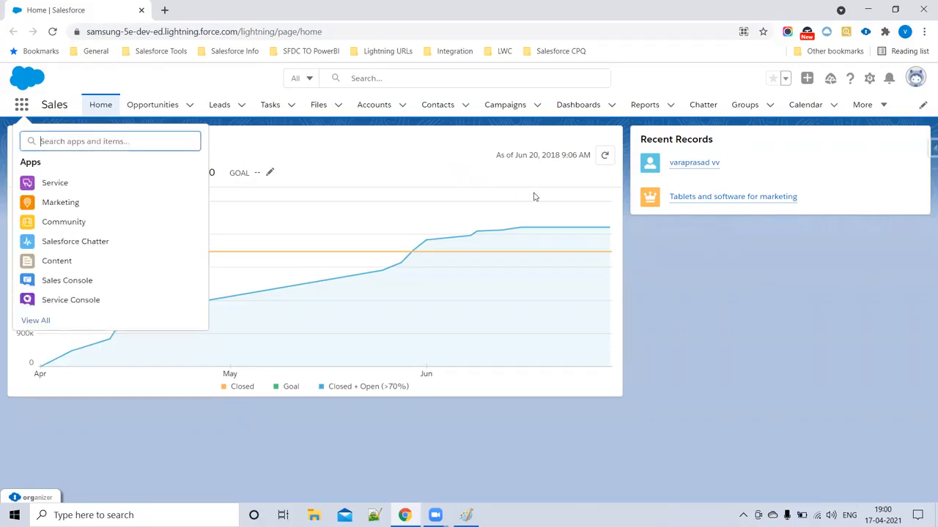
click(291, 146)
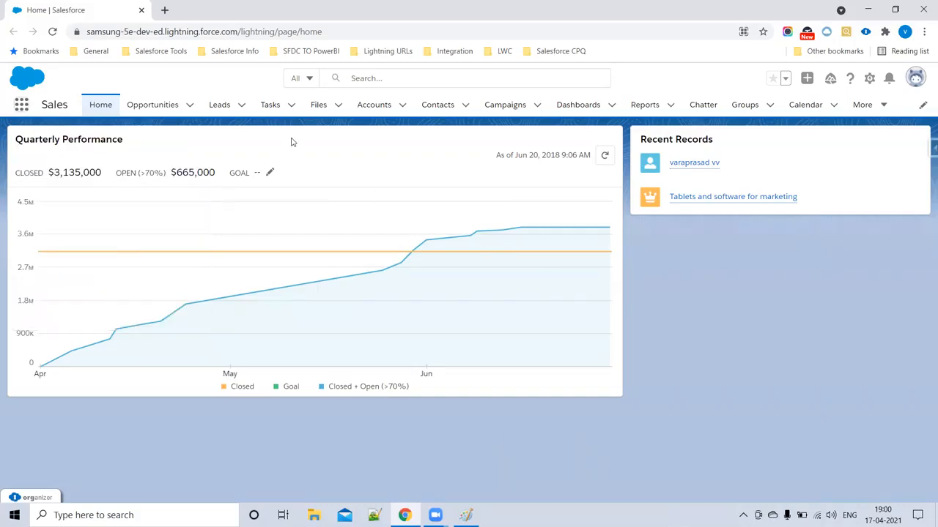
click(165, 10)
- Open the Learn About Configuration in the Sales Process unit of Salesforce CPQ Admin Fundamentals
click(141, 10)
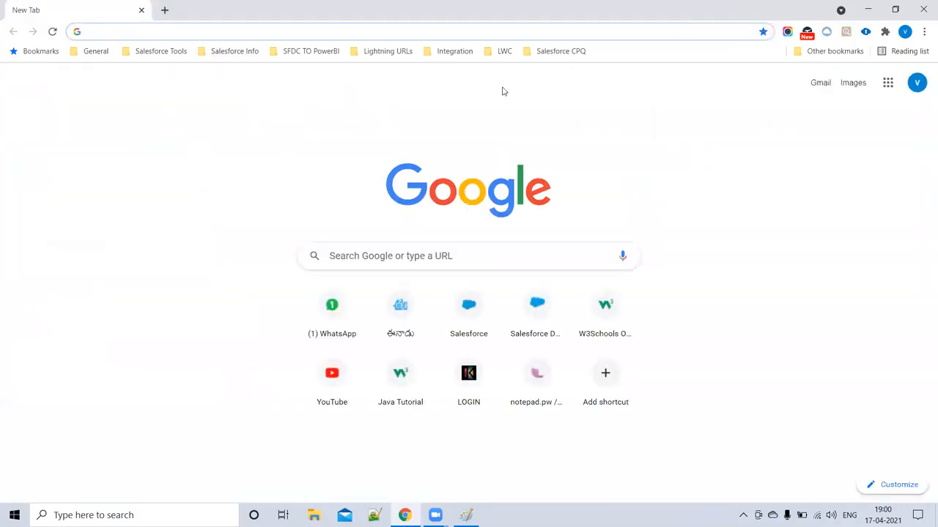
click(551, 53)
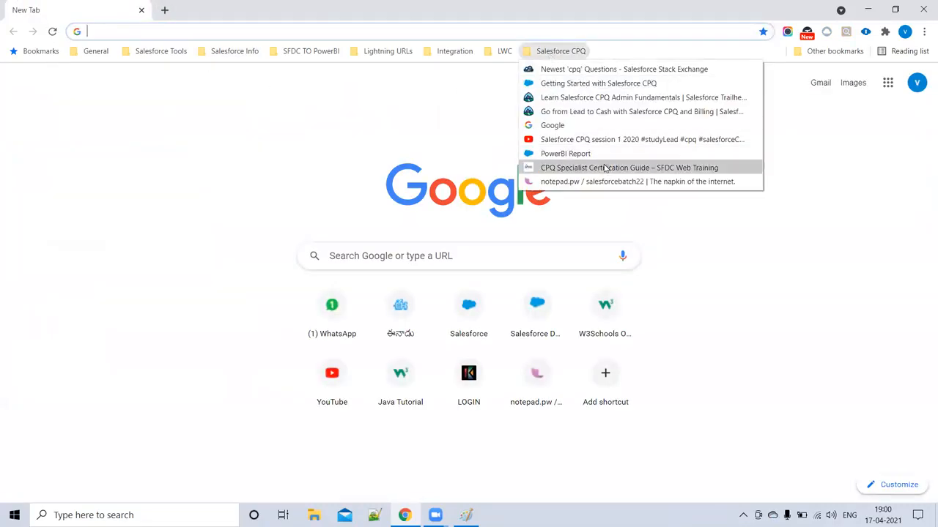
click(579, 99)
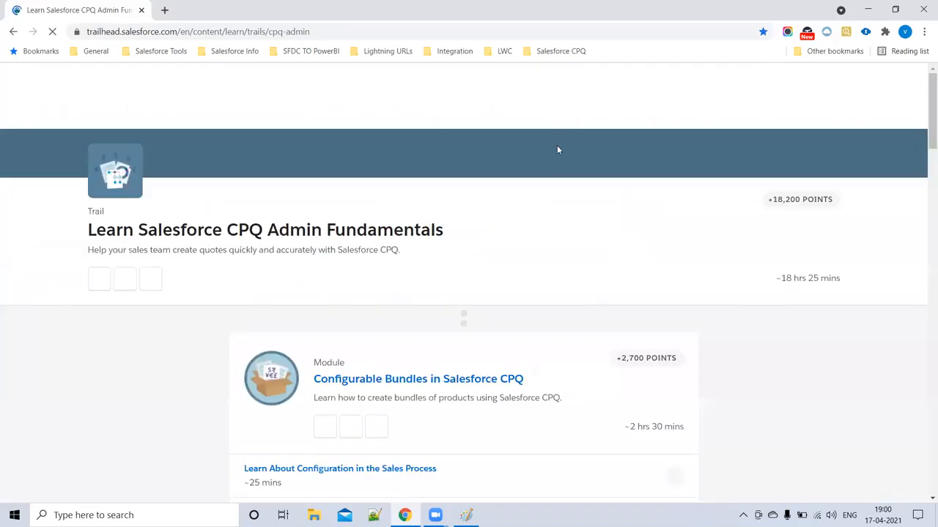
scroll(446, 278, down, 2)
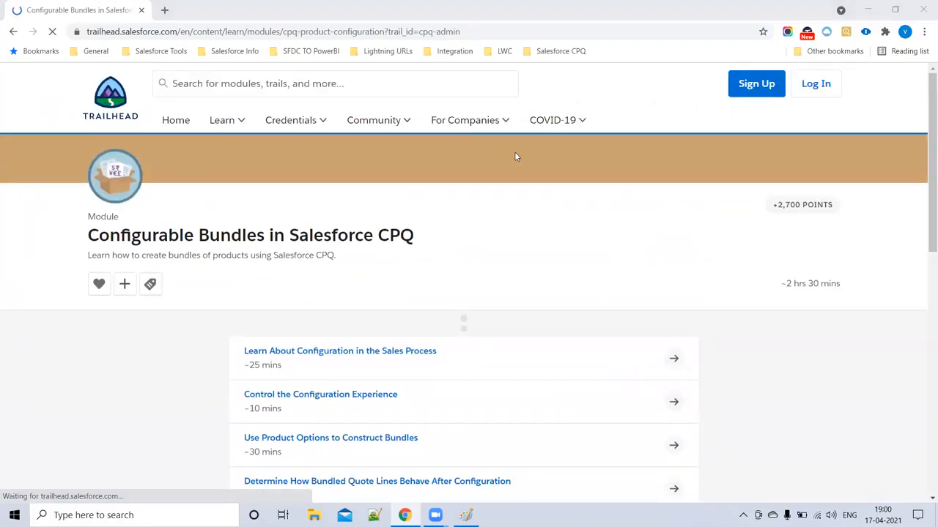
scroll(516, 157, down, 2)
click(351, 233)
- Launch the CPQ Developer Edition sign-up page in a new tab
scroll(351, 249, down, 5)
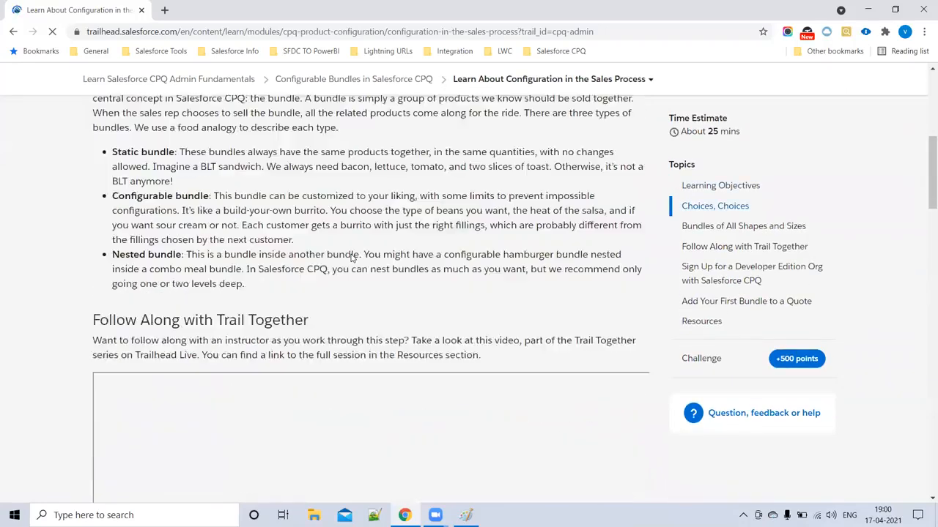
scroll(352, 256, down, 8)
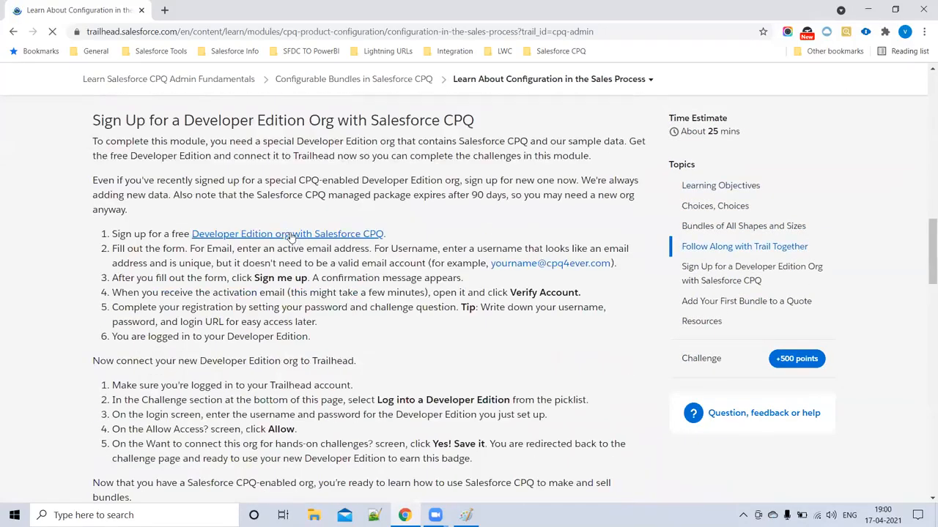
click(291, 234)
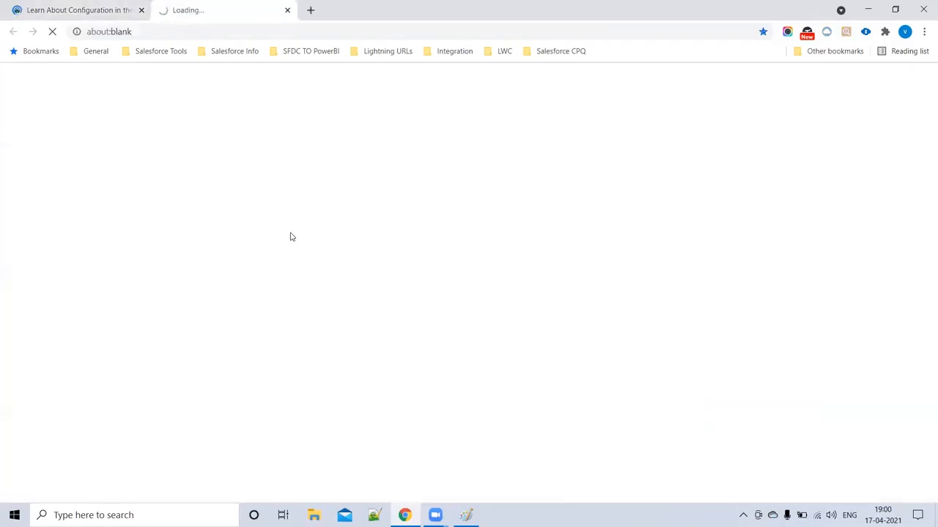
click(139, 10)
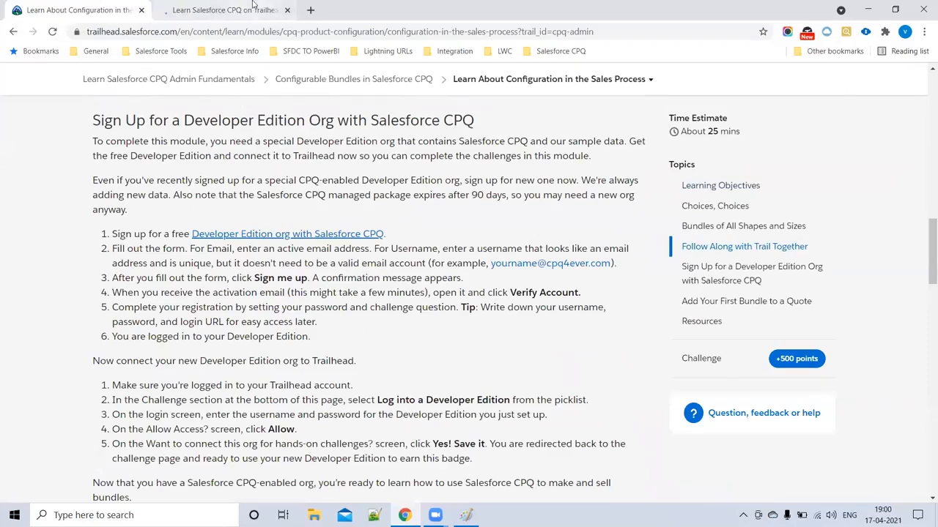
click(271, 11)
- Enter the user's first and last name on the sign-up form
click(142, 11)
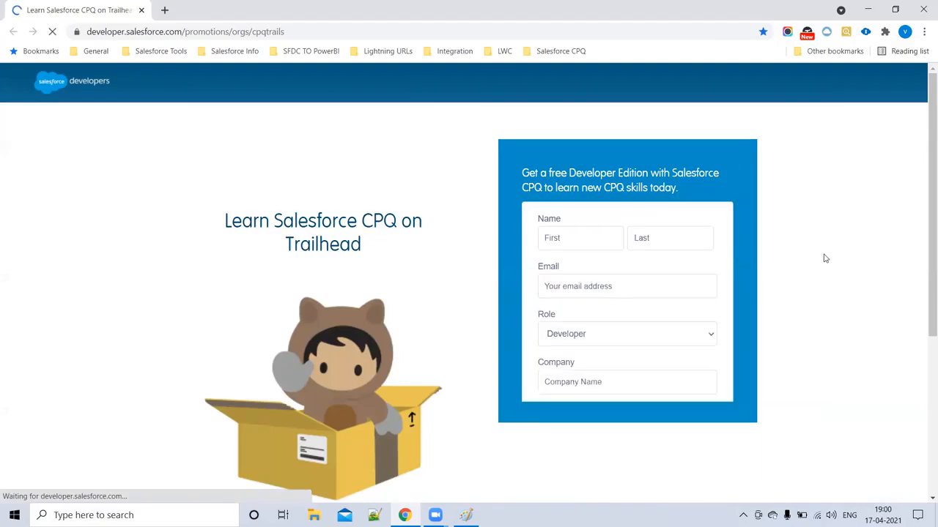
scroll(755, 278, down, 3)
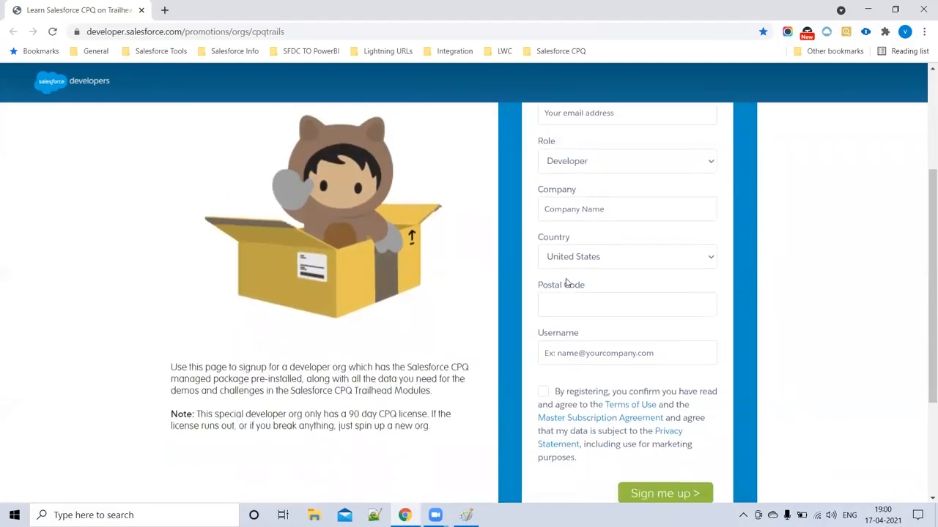
scroll(565, 283, up, 2)
click(558, 189)
text(V)
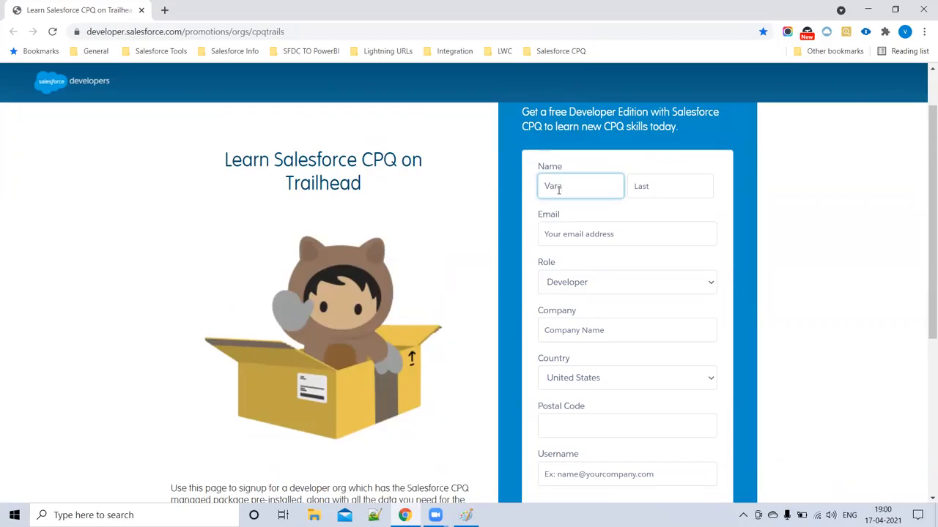
text(araprasad)
click(642, 186)
text(V)
click(596, 228)
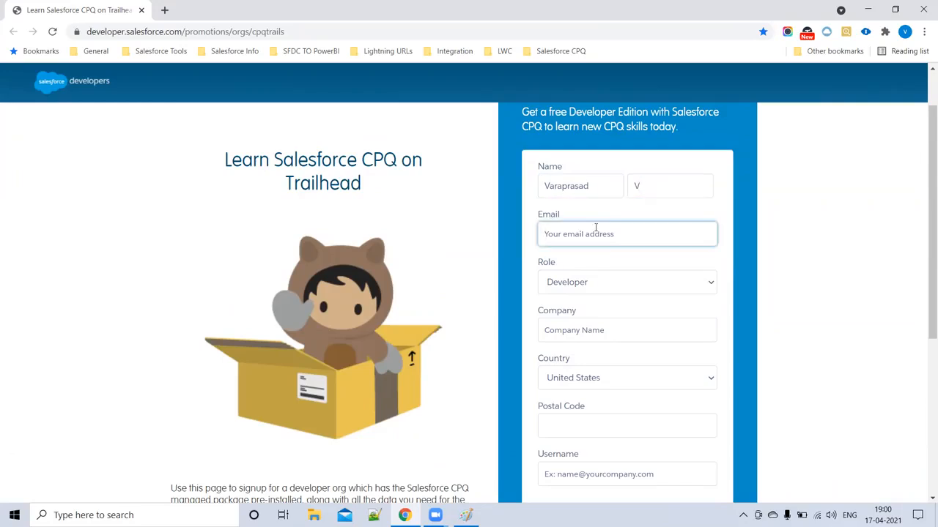
scroll(597, 256, down, 2)
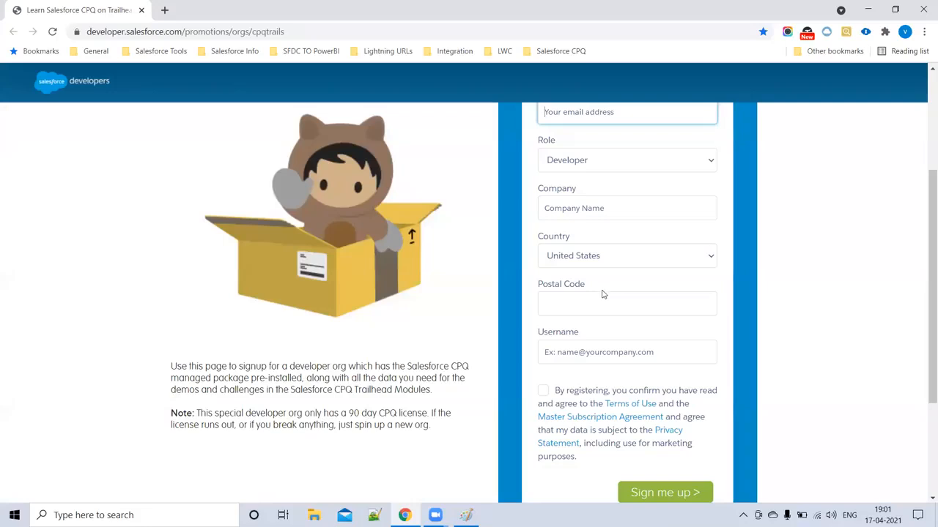
scroll(603, 295, up, 2)
- Keep the role as Developer and enter the company name Samsung
click(586, 295)
click(590, 329)
scroll(582, 307, down, 3)
click(558, 163)
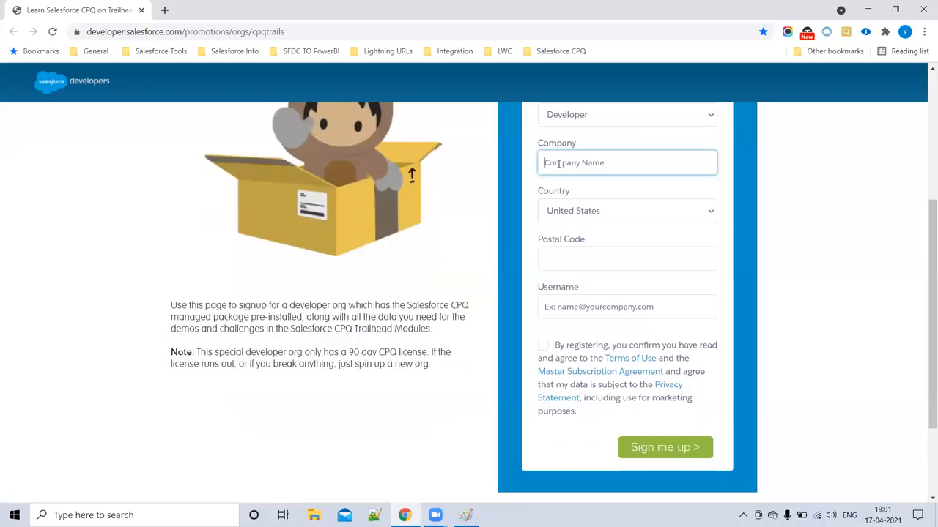
text(SAmsung)
click(558, 163)
key(BackSpace)
text(a)
- Choose India as the country and enter postal code 040
click(598, 213)
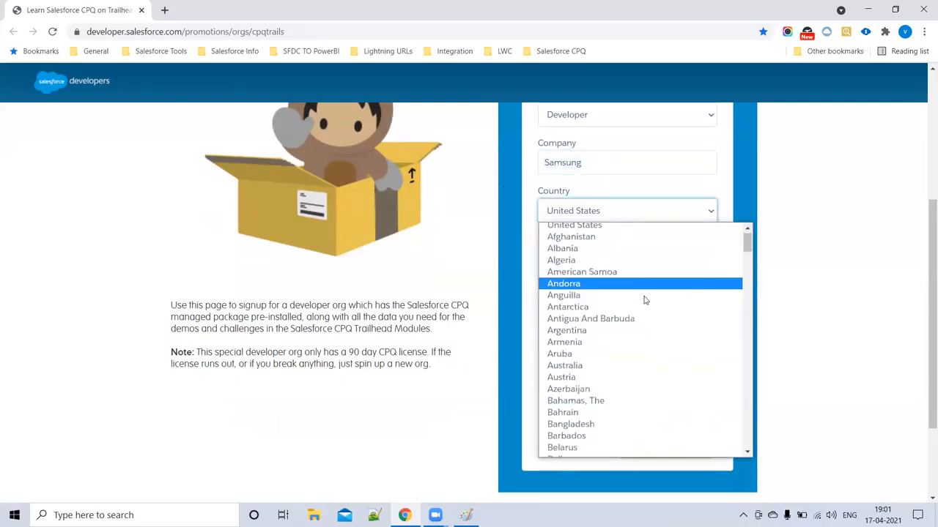
scroll(643, 299, down, 3)
scroll(638, 306, down, 5)
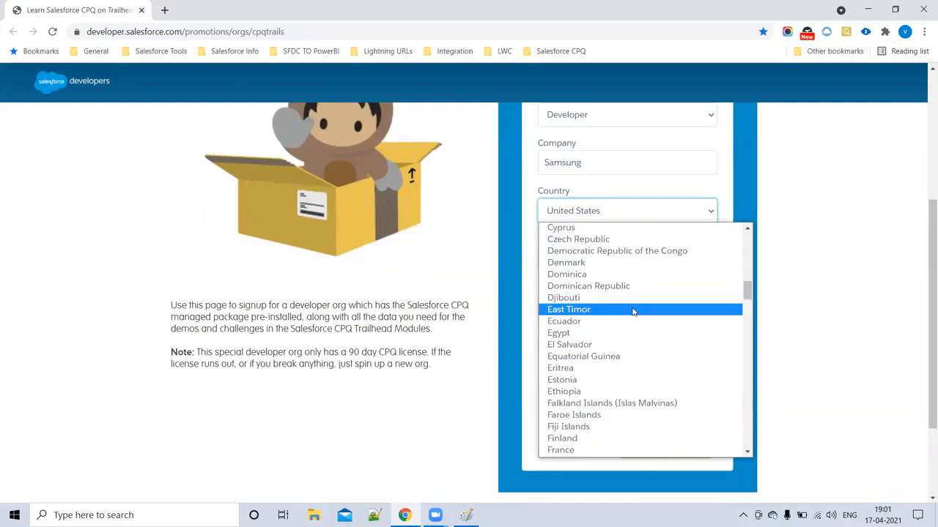
text(in)
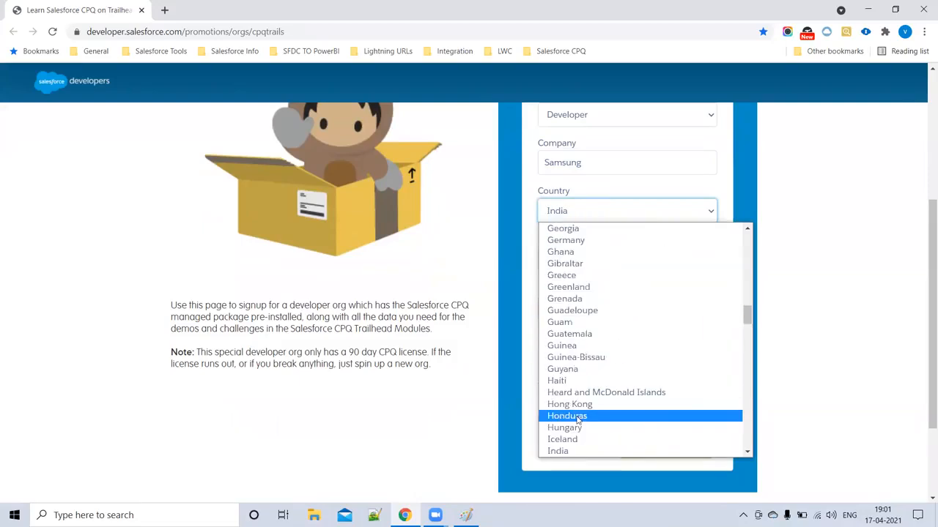
click(623, 451)
scroll(581, 203, down, 1)
click(581, 204)
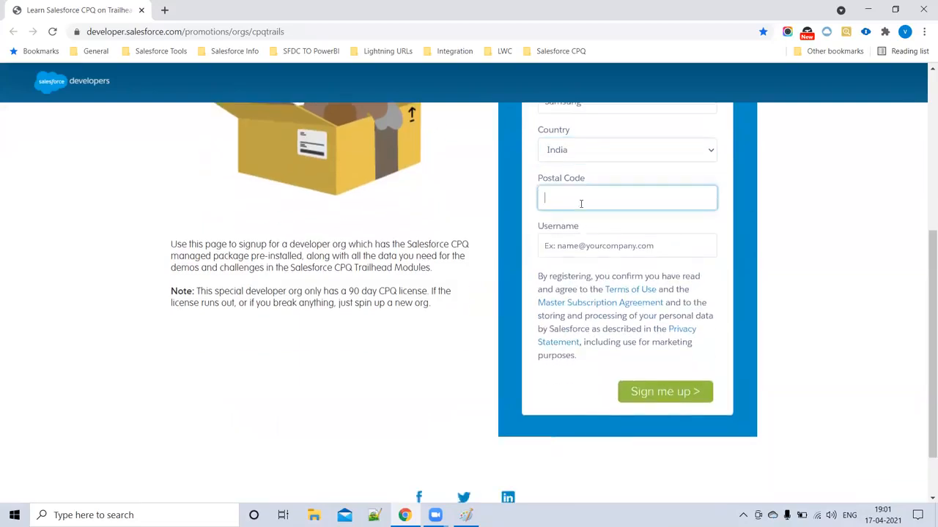
text(040)
- Fill in the account username field
click(568, 249)
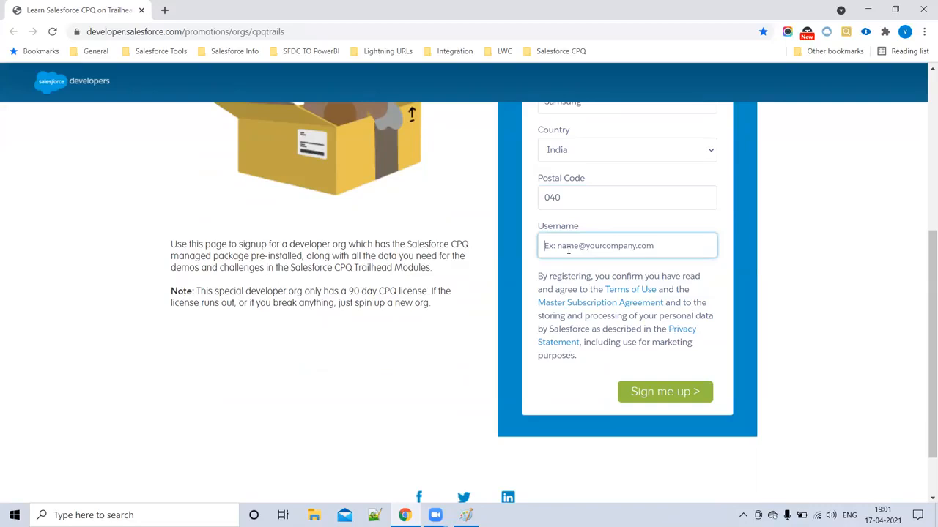
text(vara)
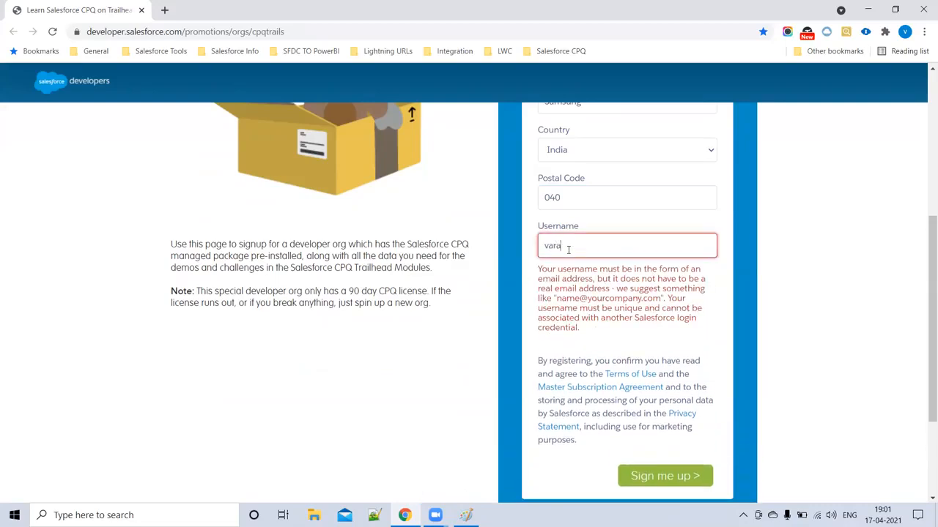
text(p)
key(BackSpace)
key(BackSpace)
key(BackSpace)
key(BackSpace)
key(BackSpace)
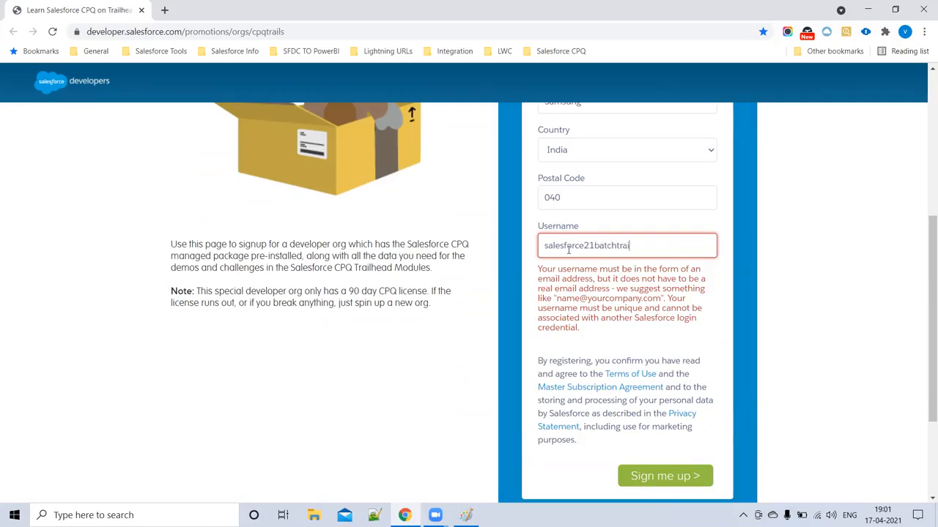
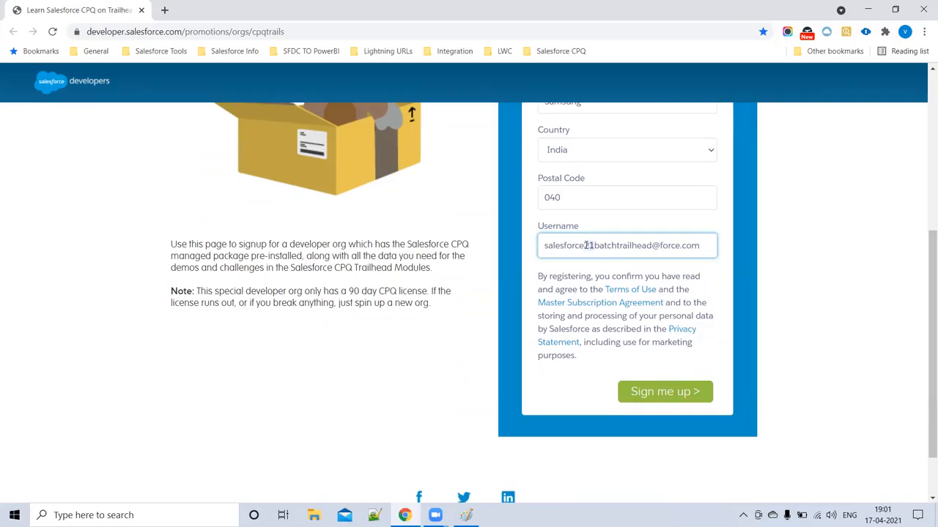
- Correct the username, add the email address and submit the CPQ sign-up form
click(605, 245)
text(21)
click(662, 393)
click(590, 287)
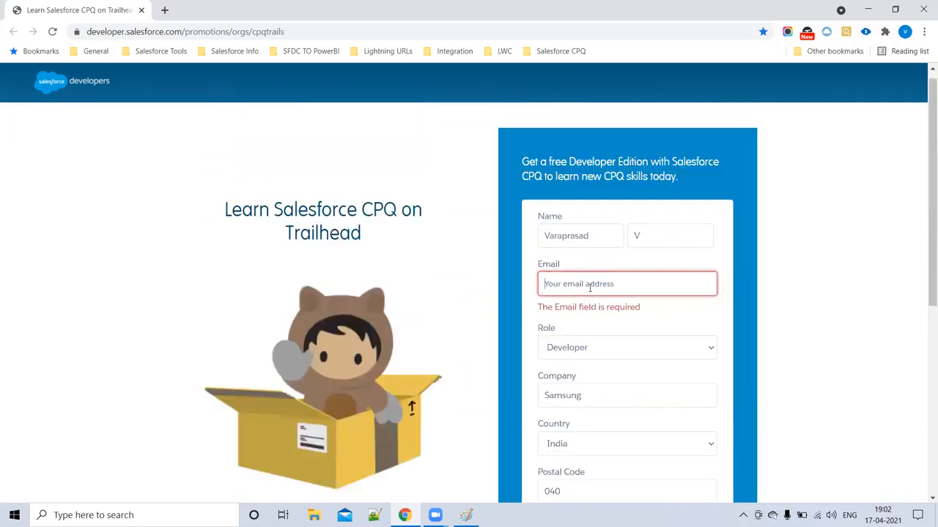
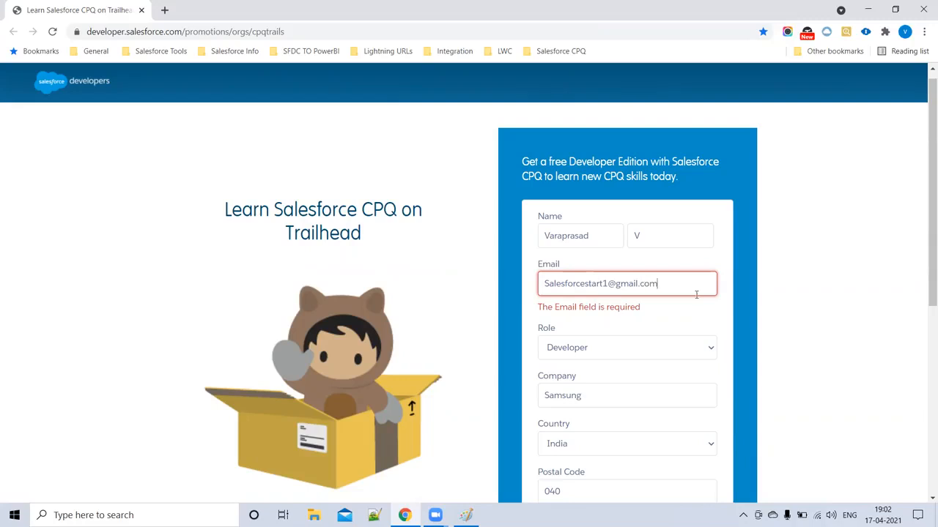
scroll(697, 293, down, 4)
click(682, 381)
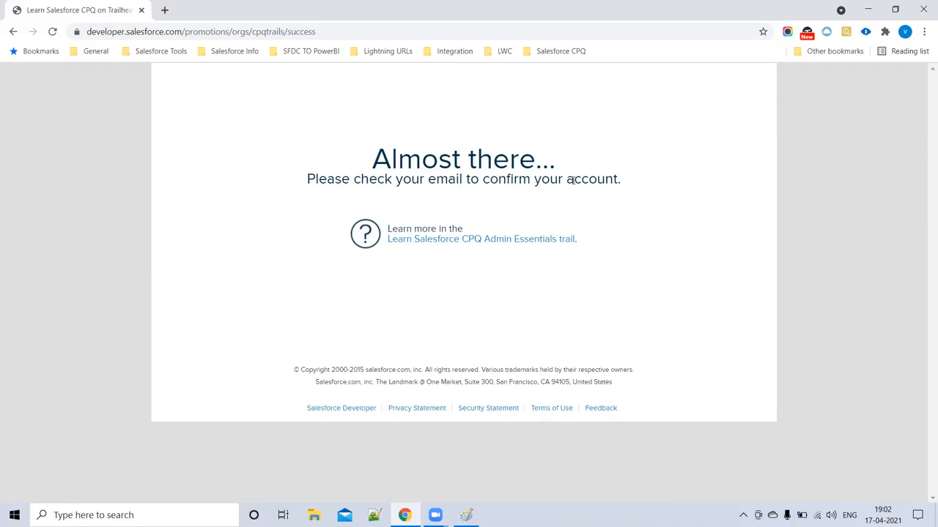
- Open the other Google account's Gmail inbox in a new tab
click(164, 10)
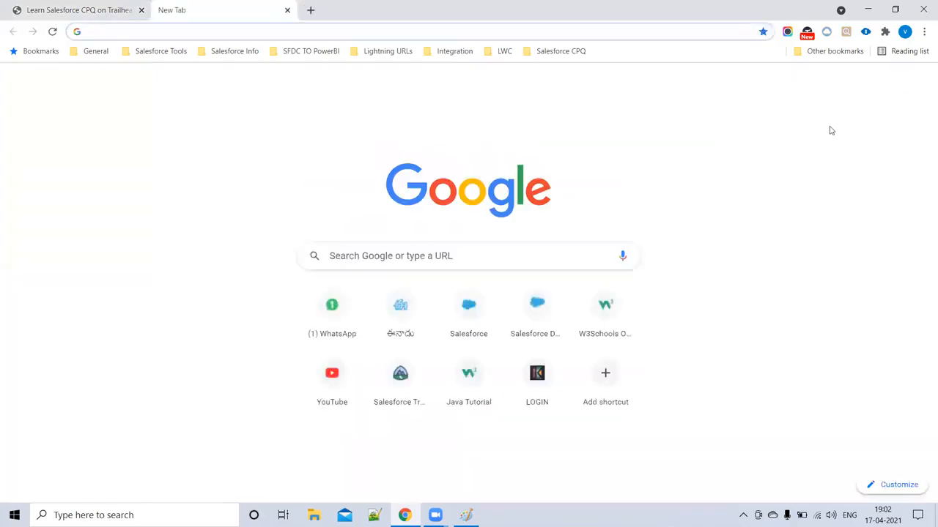
click(916, 83)
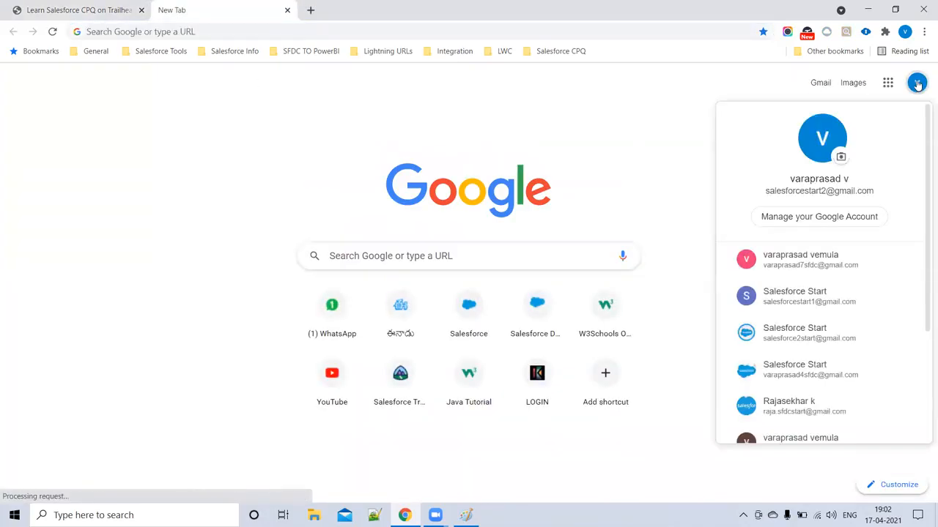
click(830, 299)
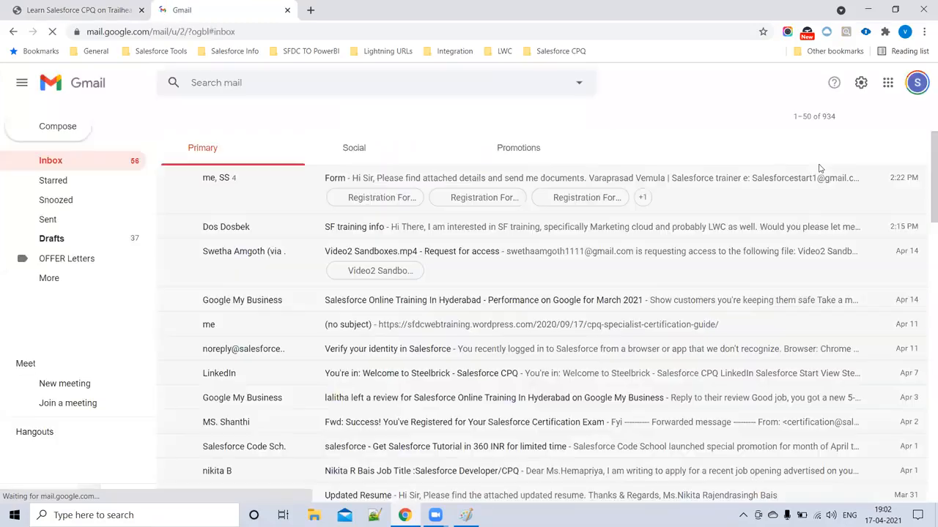
click(118, 166)
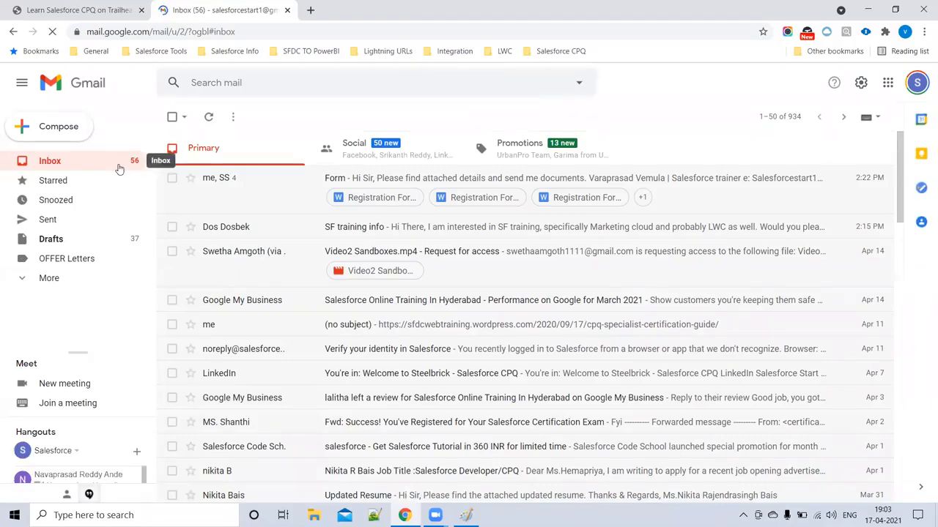
click(49, 10)
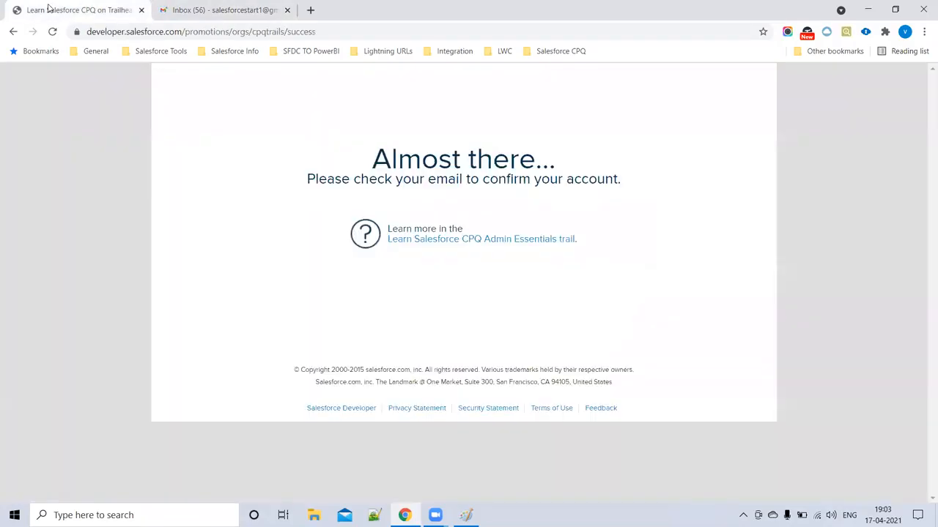
click(210, 11)
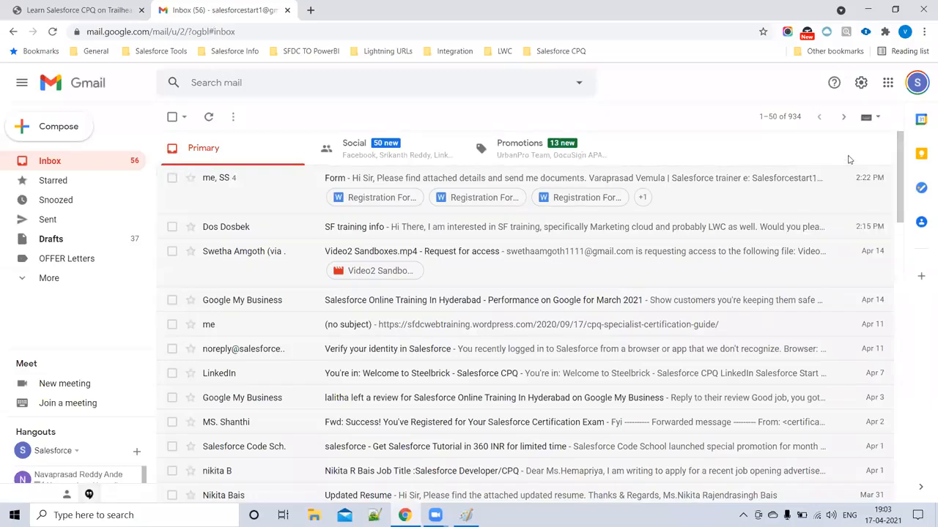
- Check Social, Primary and Spam for the confirmation email, then reload the inbox
click(388, 155)
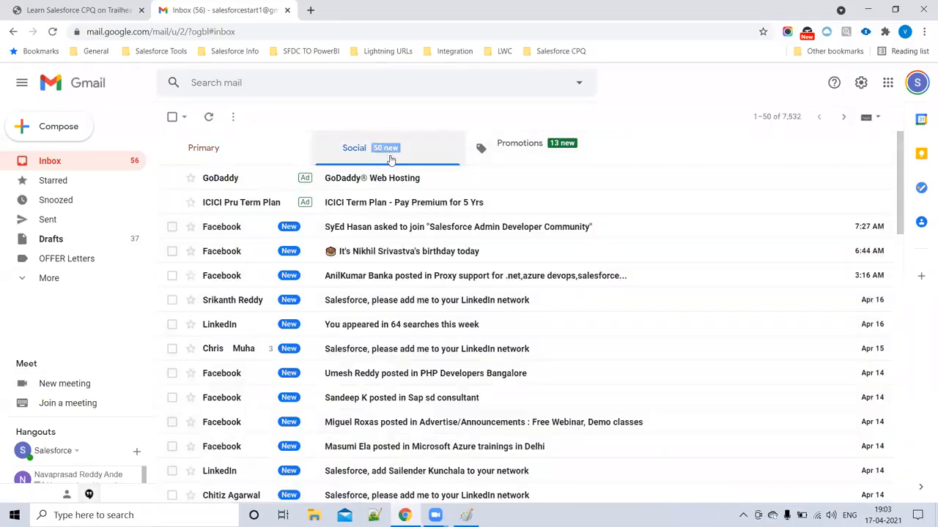
click(242, 159)
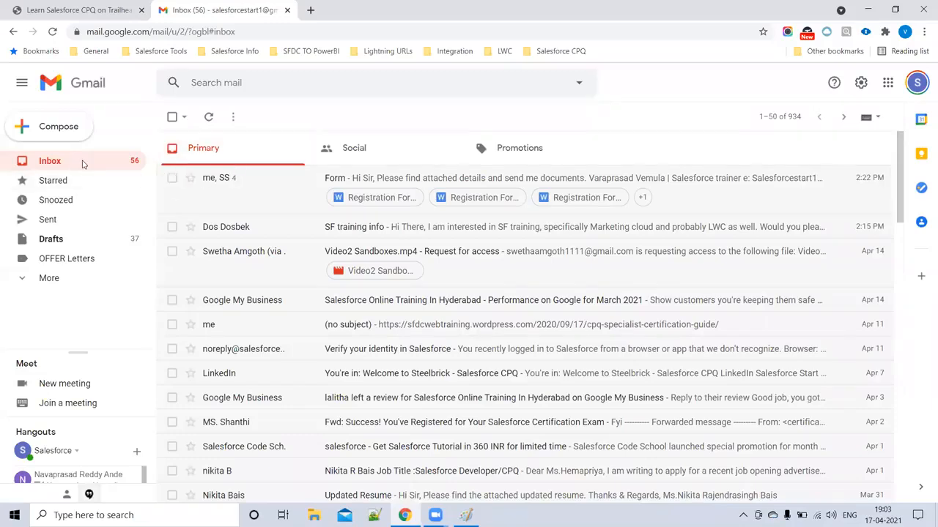
click(27, 277)
scroll(49, 246, down, 3)
click(61, 266)
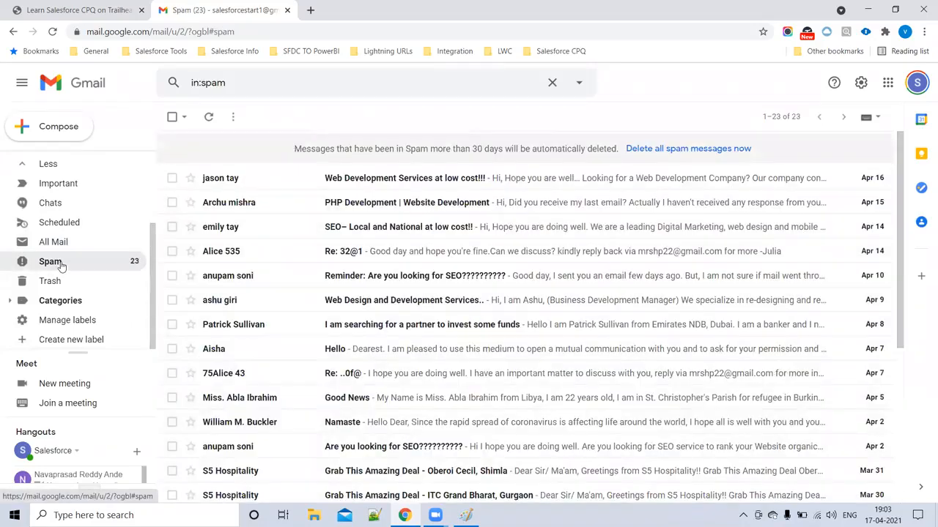
scroll(61, 265, up, 3)
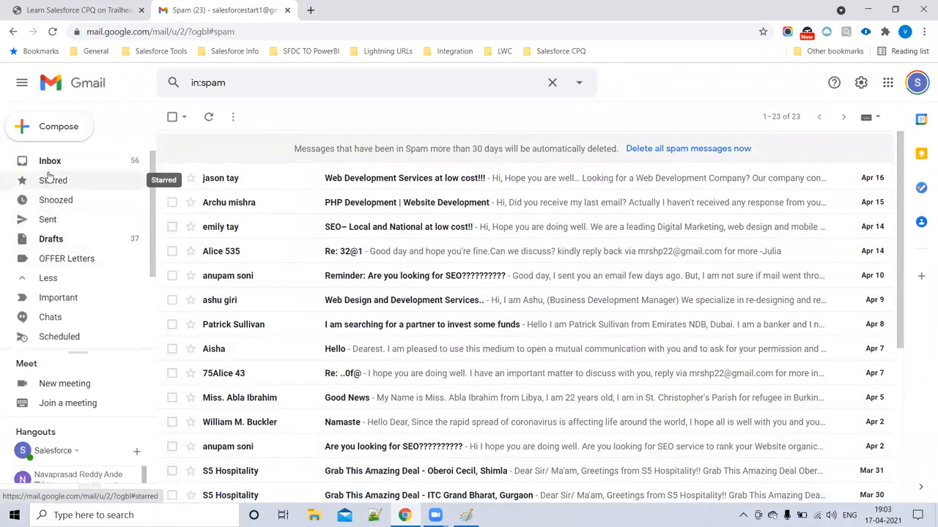
click(53, 165)
click(52, 31)
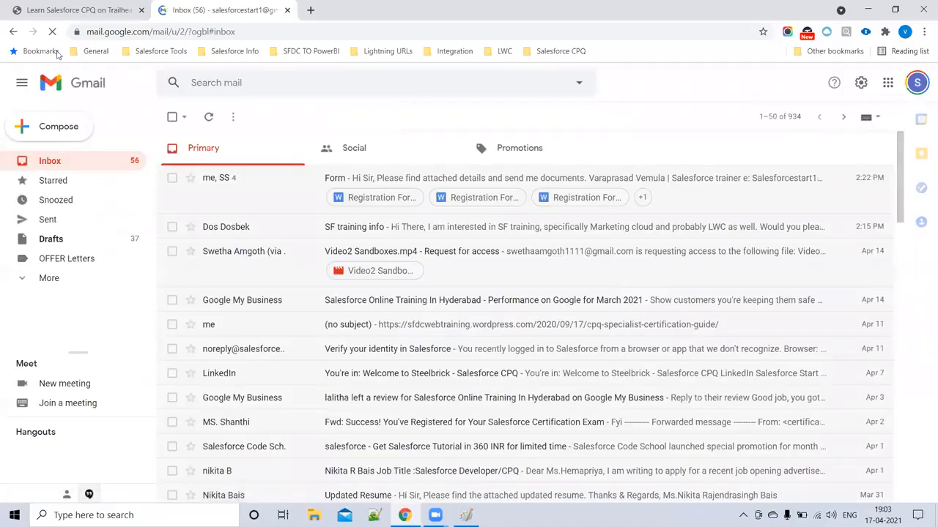
click(70, 10)
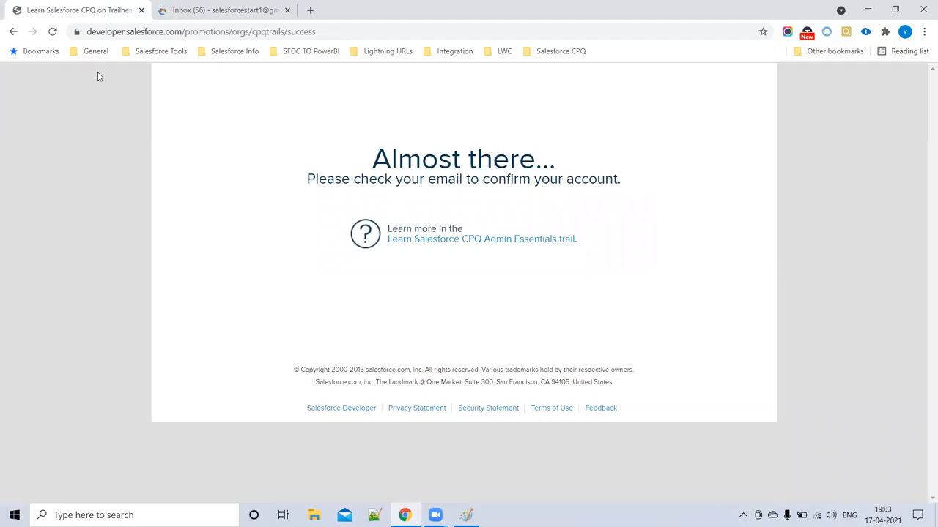
click(210, 9)
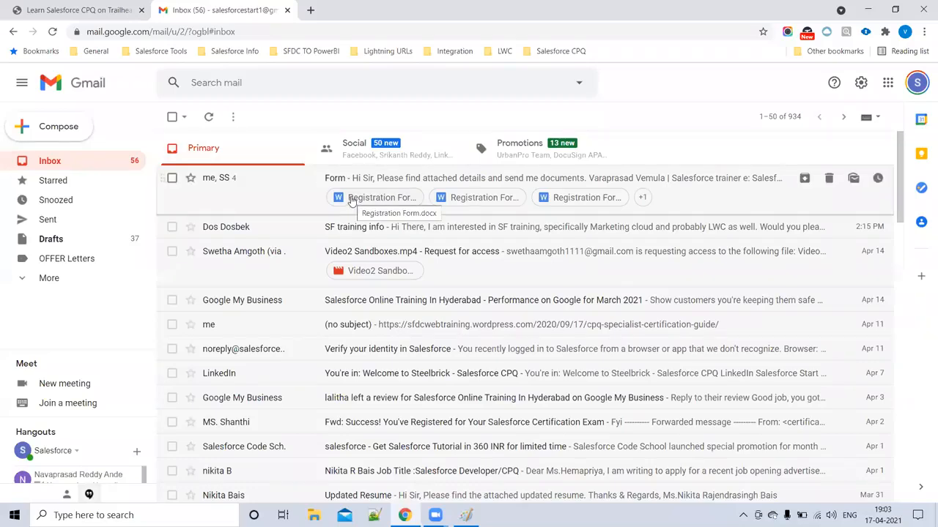
click(54, 36)
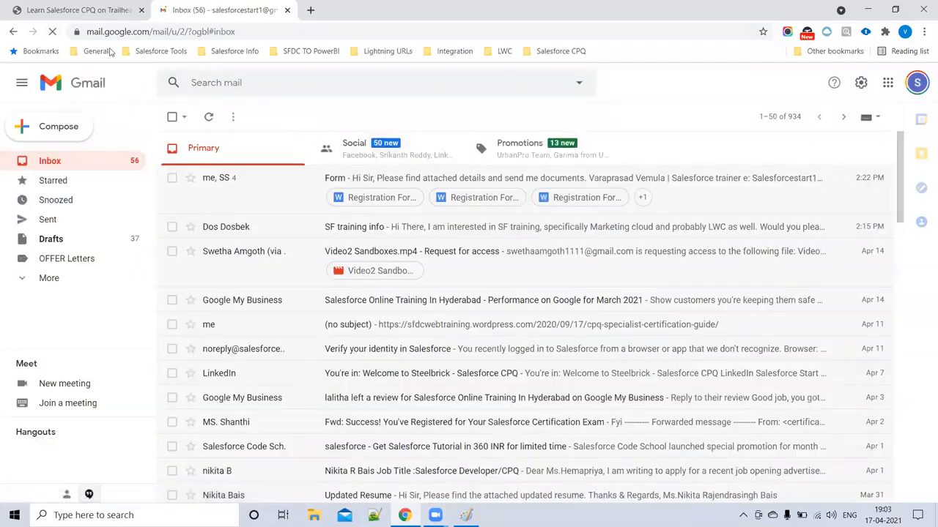
click(466, 515)
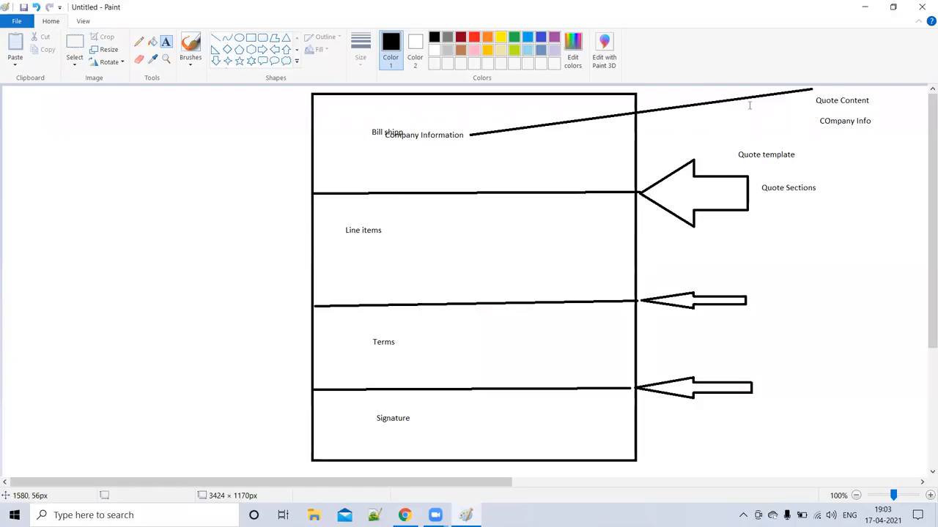
- Draw a tall box left of the quote diagram and start its list with HTML and Header
click(250, 42)
drag(42, 157, 203, 423)
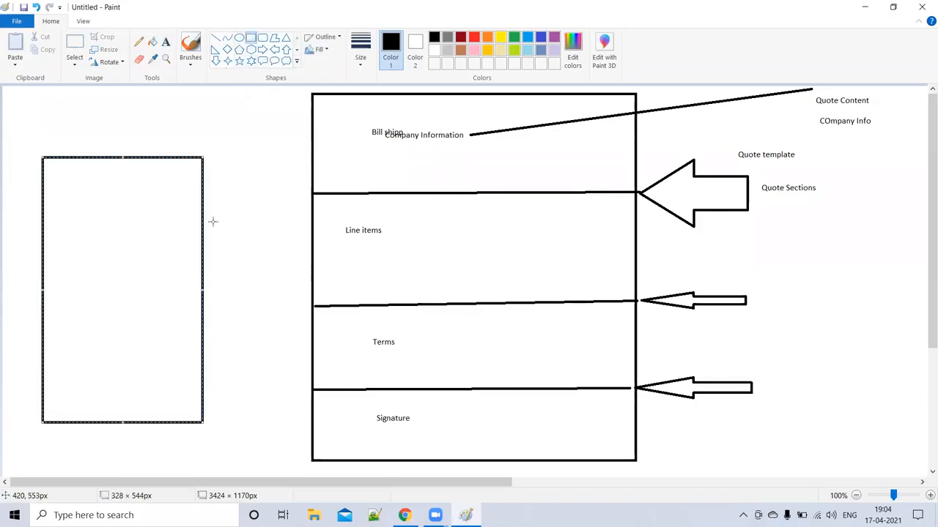
click(165, 41)
click(58, 197)
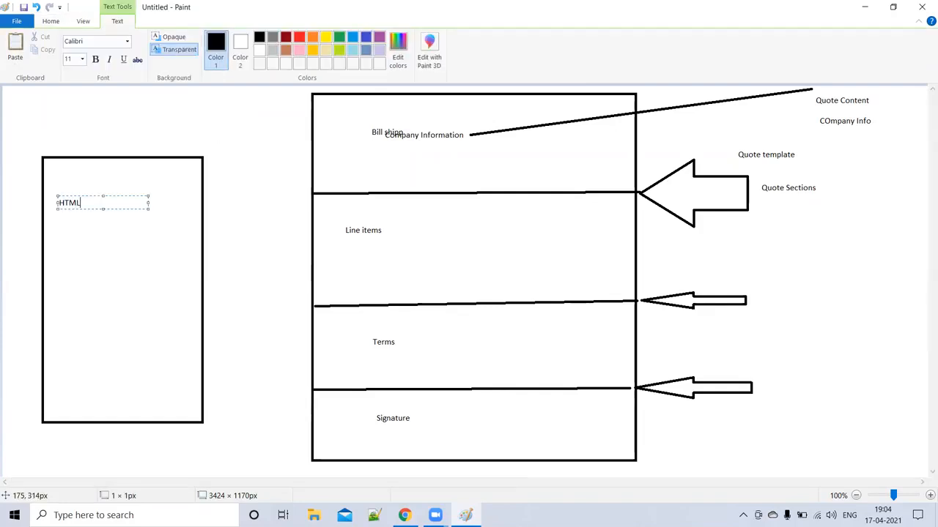
text(HTML)
key(Return)
key(Return)
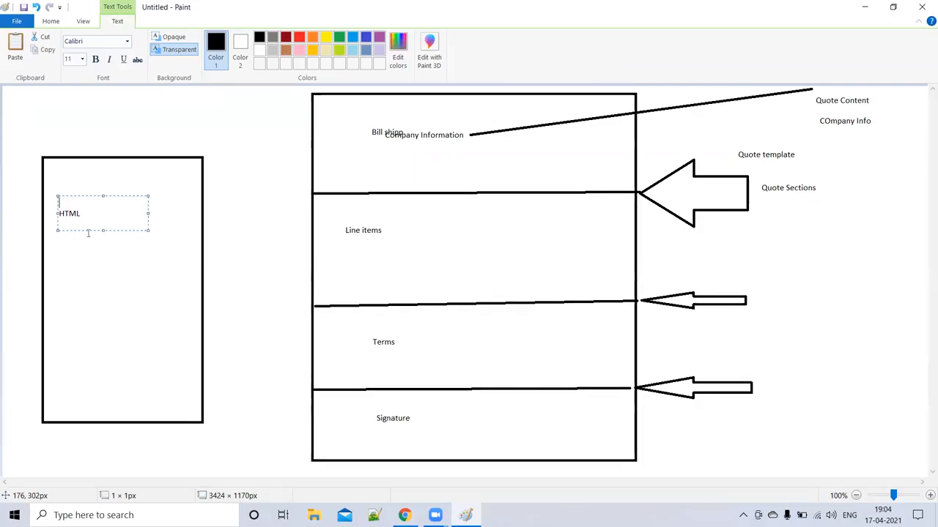
text(Header)
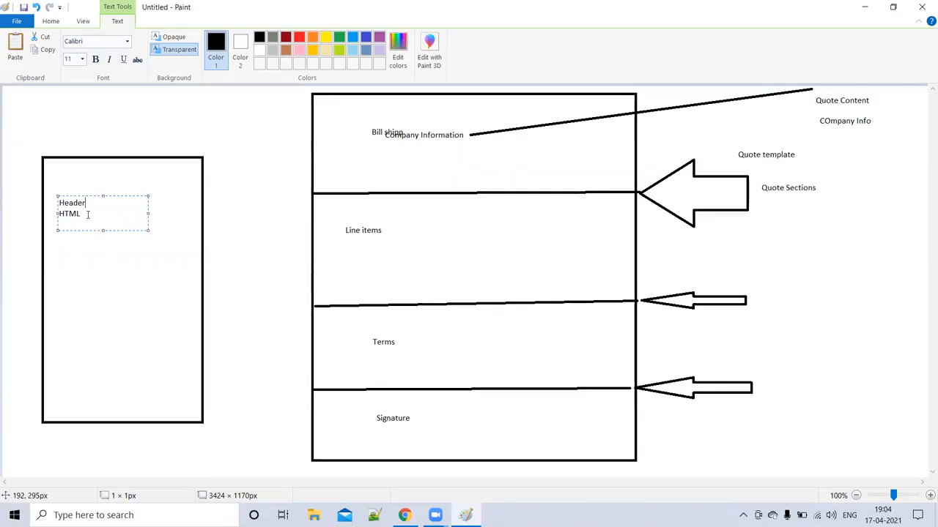
key(Return)
- Add lineitems, Quoteterms, Custom and Template Footer lines to the section list
text(lineitems)
key(Return)
text(Quoteterms)
key(Return)
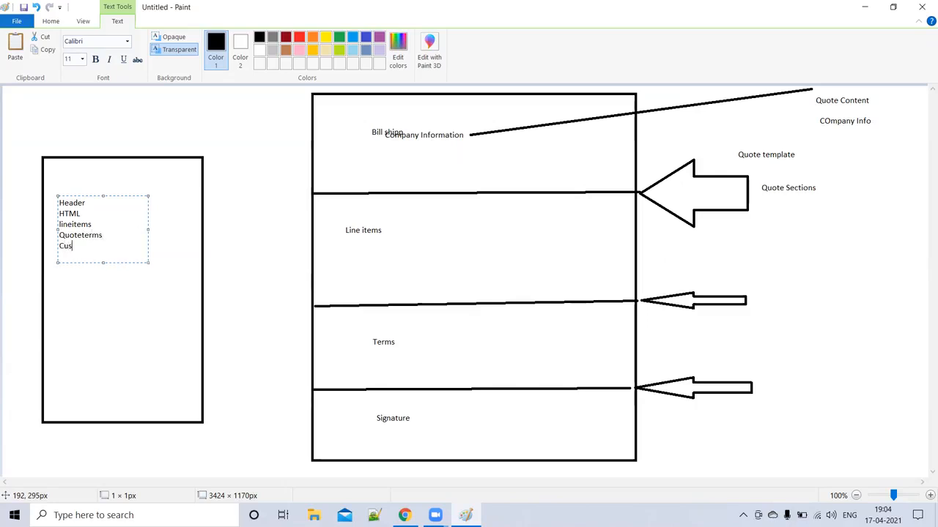
text(Custom)
key(Return)
text(Template)
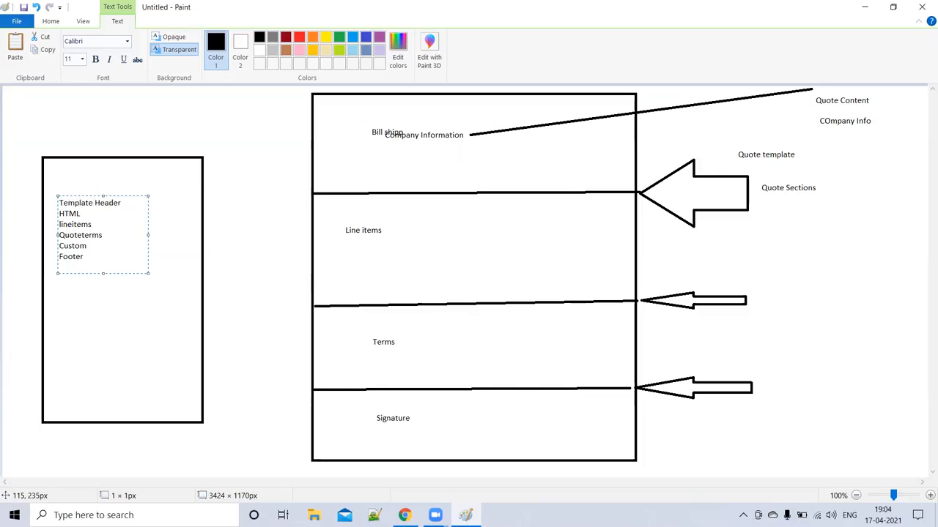
click(59, 256)
text(Template)
- Select the HTML, lineitems, Quoteterms, Custom and Template Footer entries in the list
double_click(73, 213)
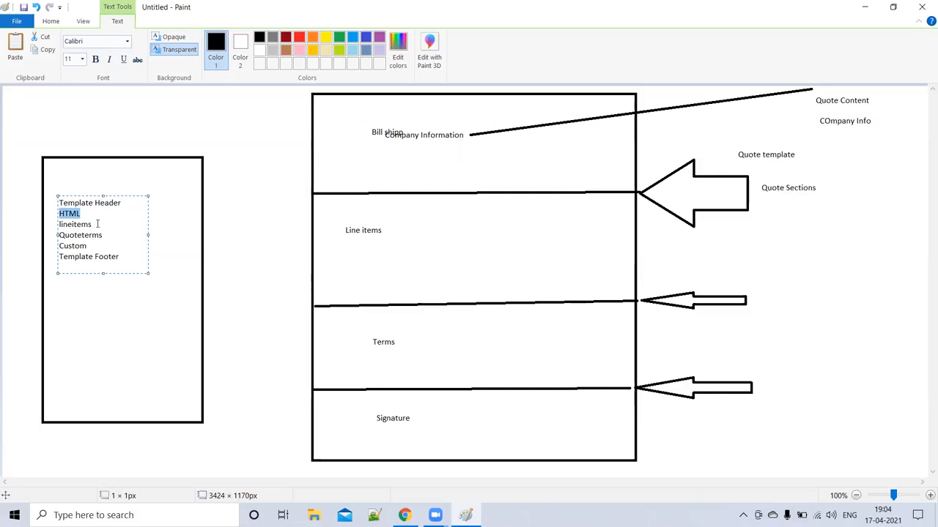
double_click(74, 225)
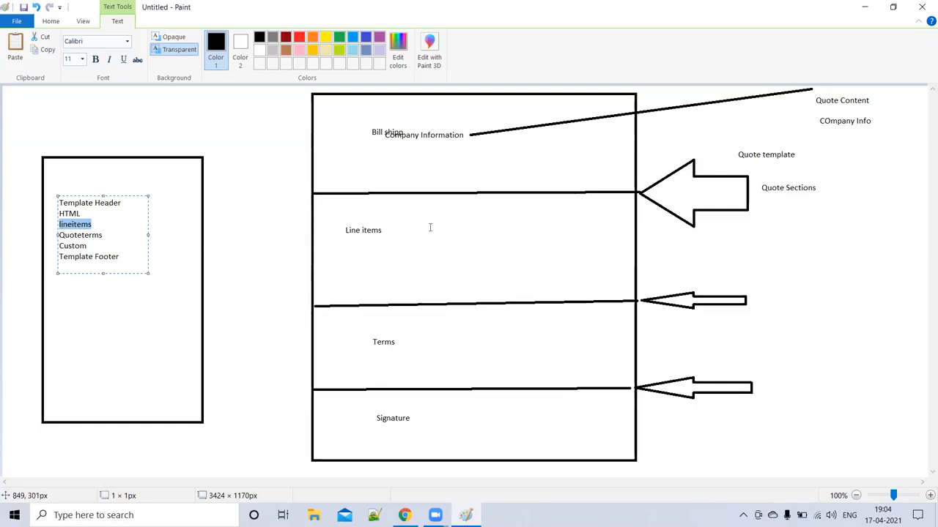
double_click(81, 236)
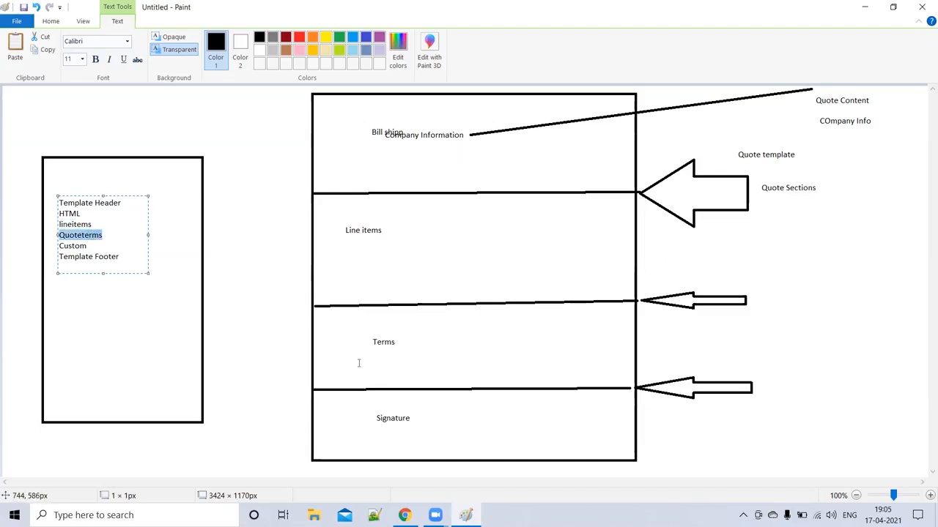
double_click(73, 246)
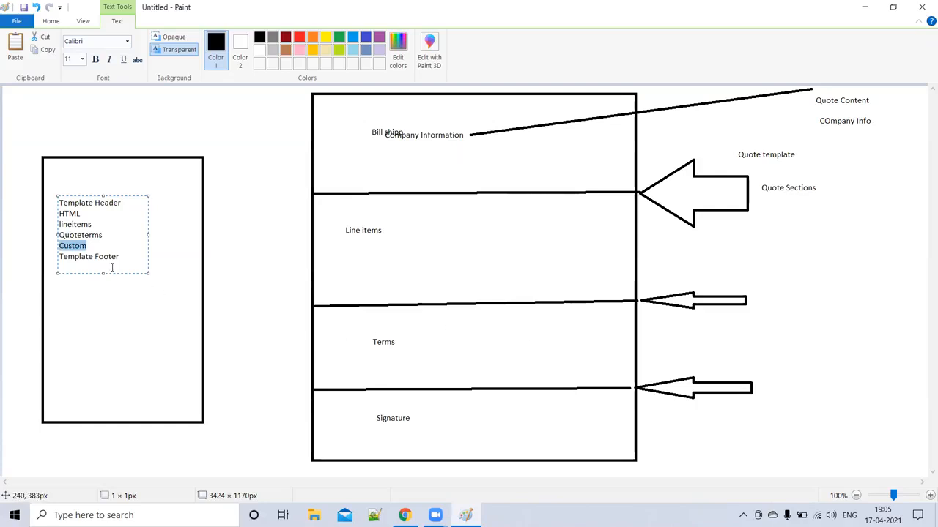
drag(122, 257, 59, 257)
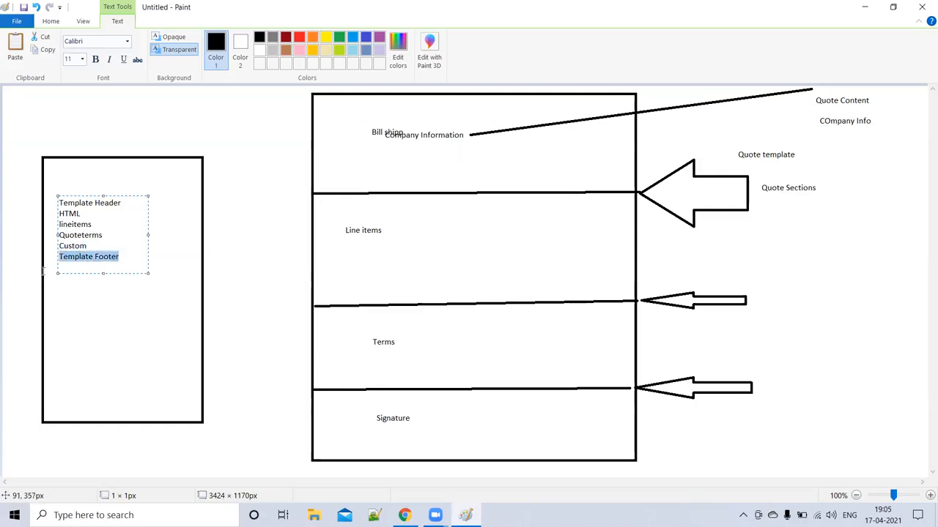
click(141, 356)
drag(65, 187, 212, 317)
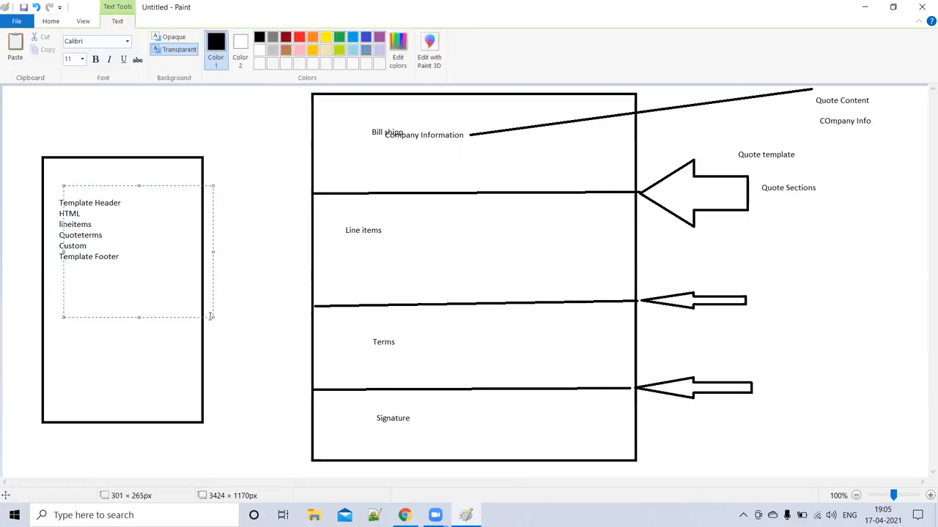
- Reload the Gmail inbox and the sign-up confirmation page to look for the email
click(864, 6)
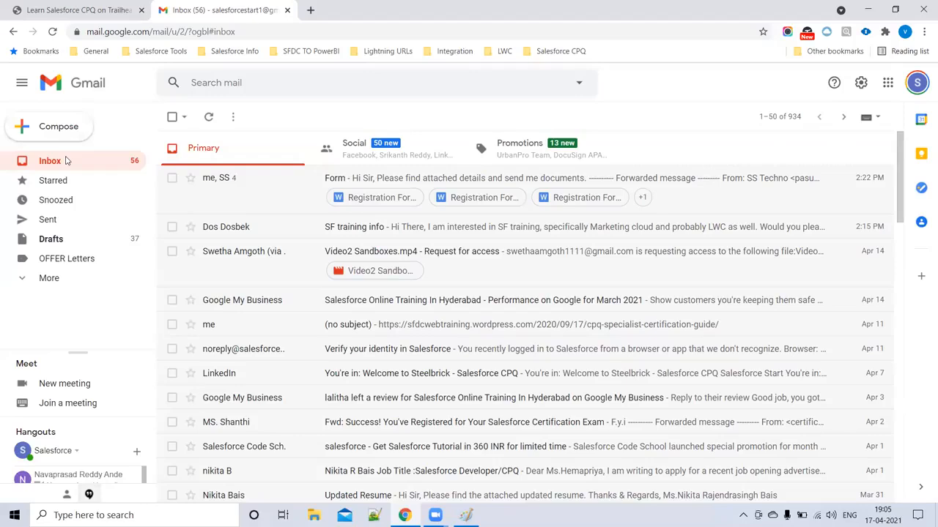
click(73, 9)
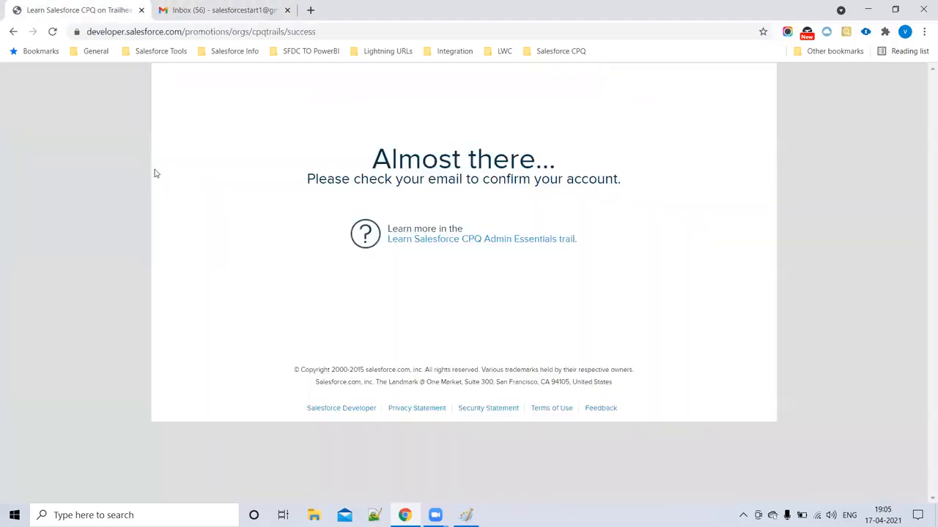
click(213, 7)
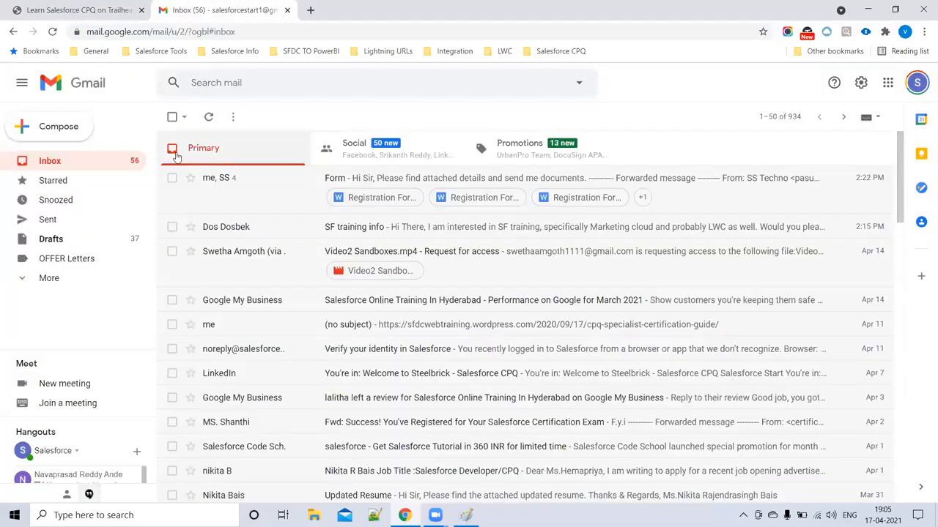
click(56, 32)
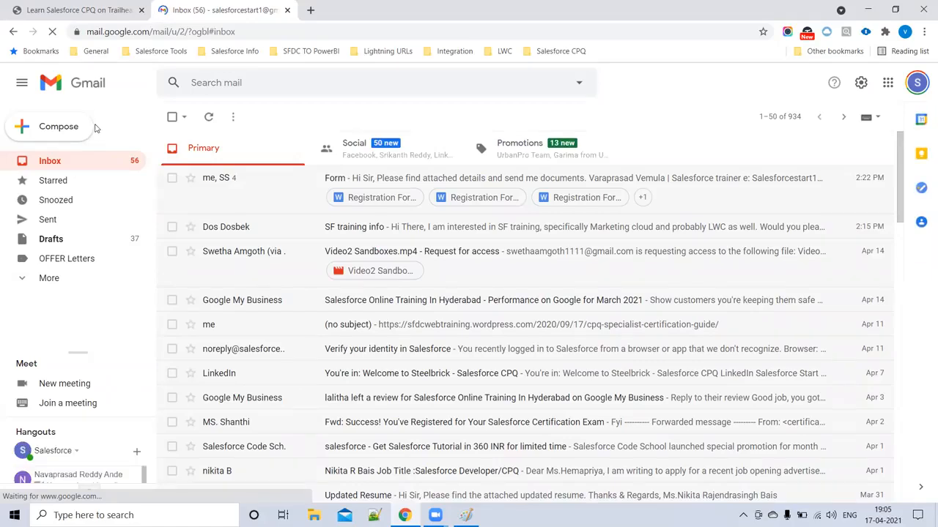
click(83, 16)
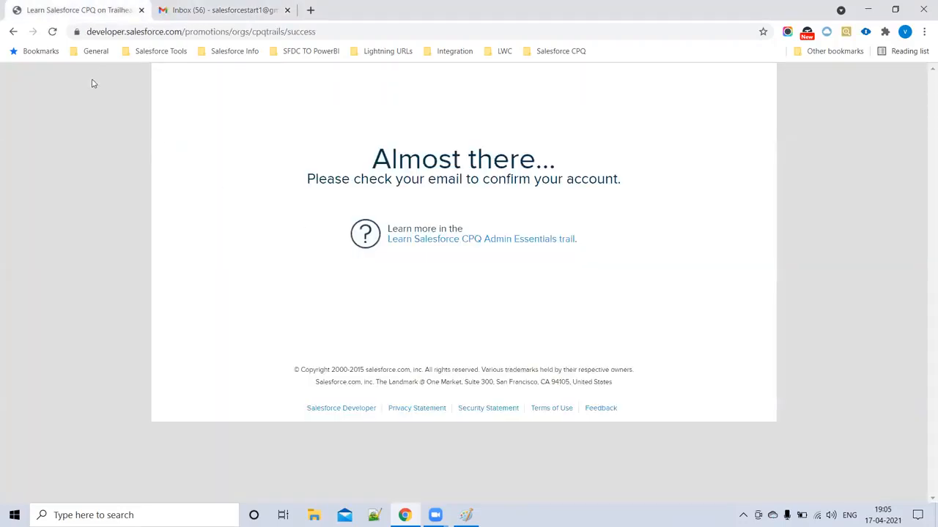
click(52, 31)
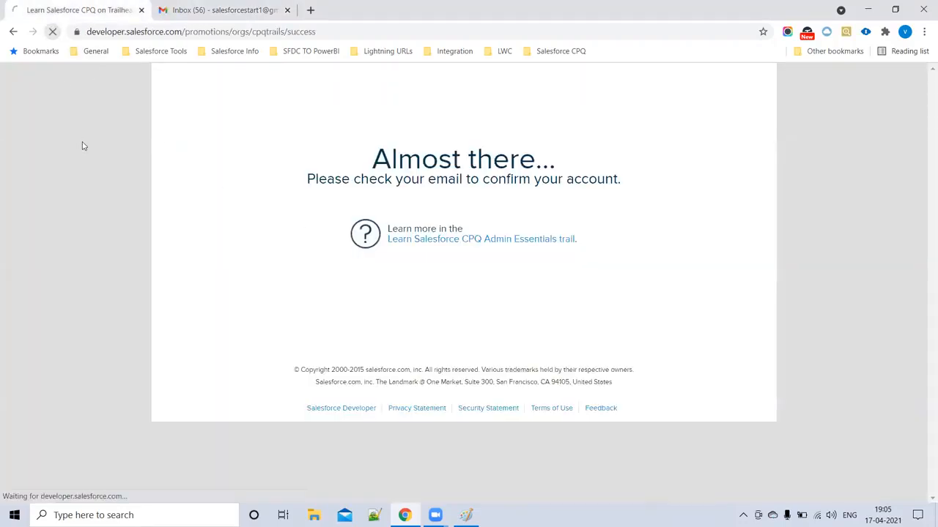
click(192, 14)
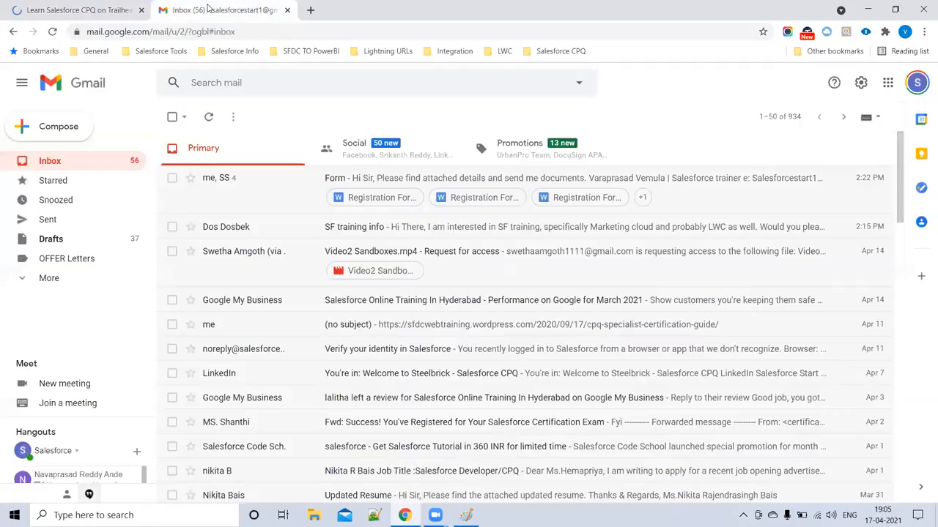
- Open other signed-in accounts' inboxes in new tabs, then close those tabs
click(915, 84)
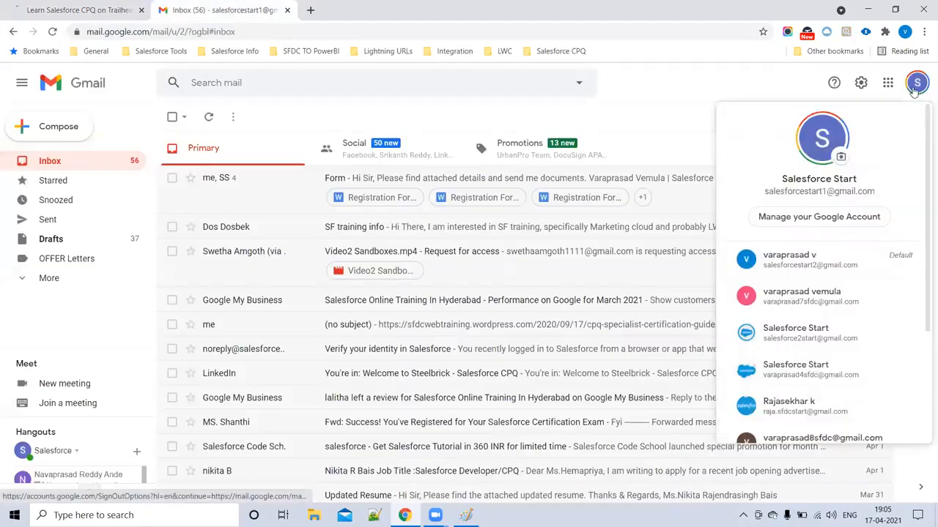
click(819, 262)
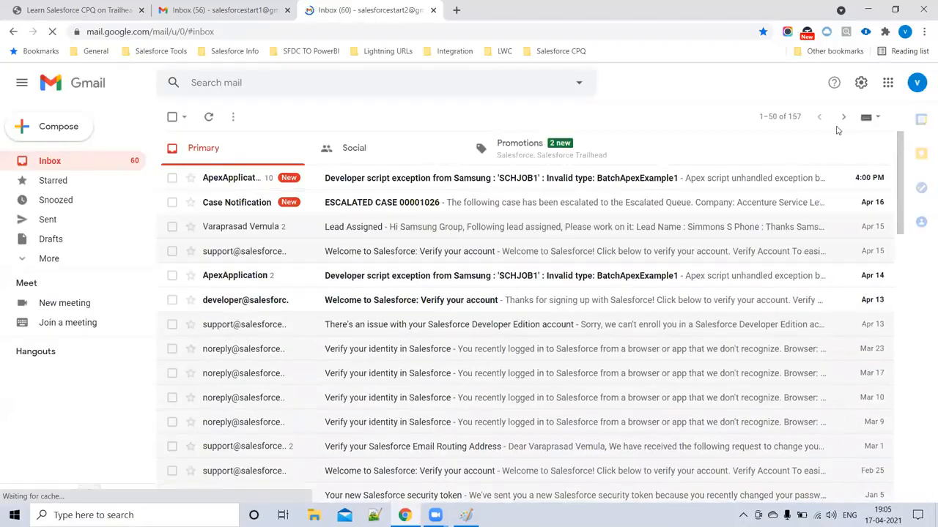
click(914, 87)
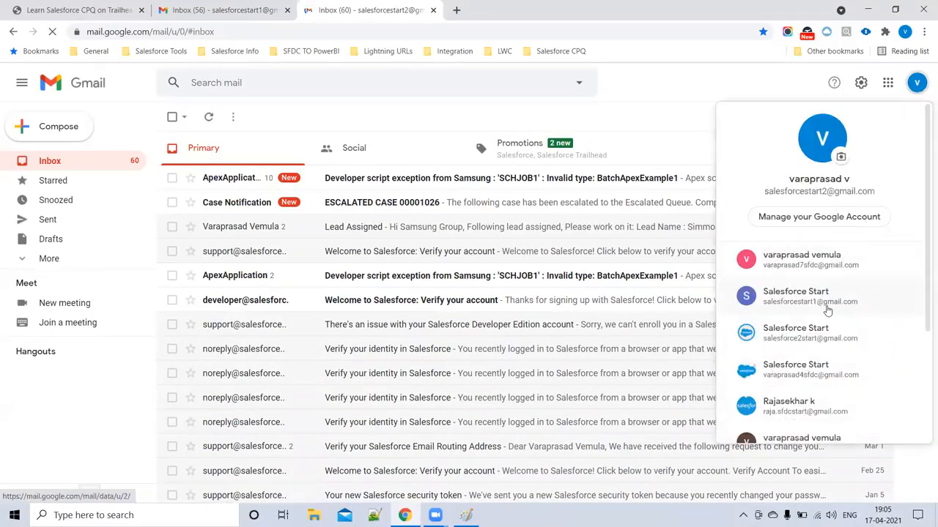
click(825, 334)
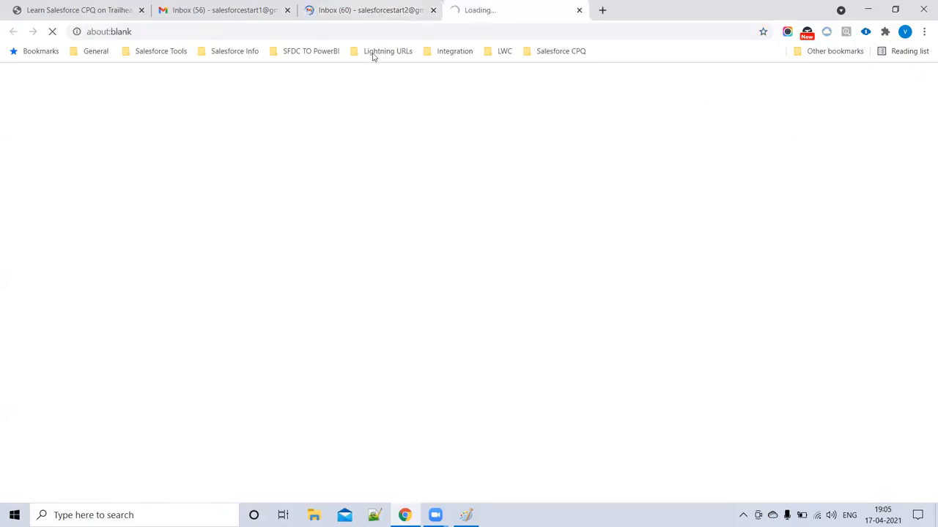
click(286, 10)
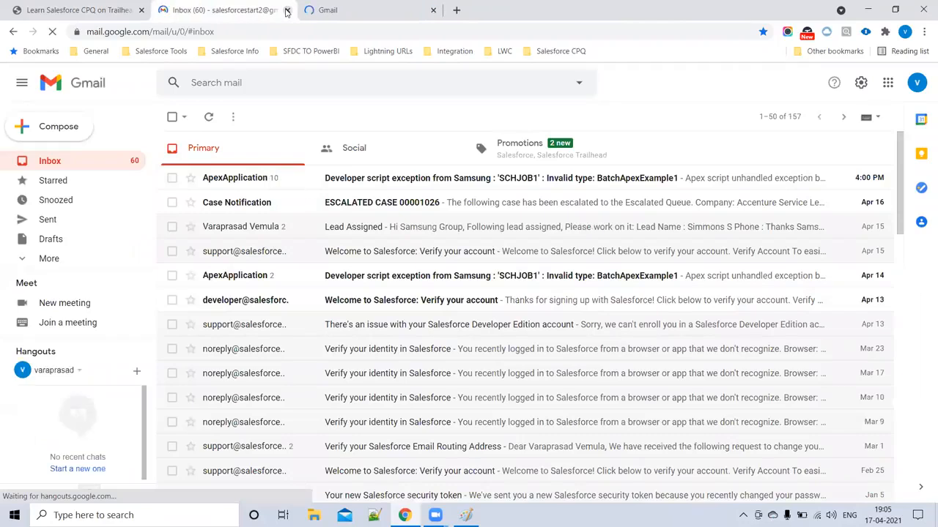
click(287, 10)
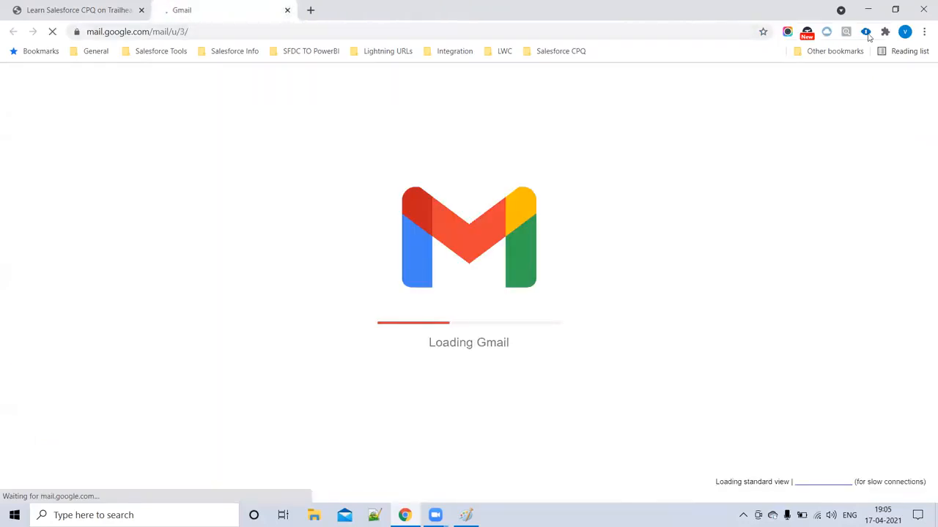
- Glance at ORGanizer logins, then open the original account's inbox and close the extra tab
click(867, 33)
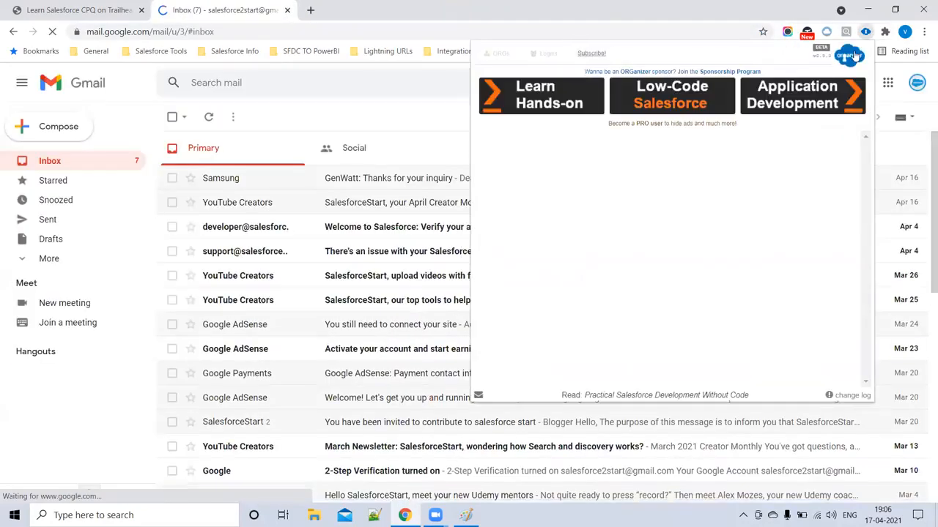
scroll(664, 244, down, 3)
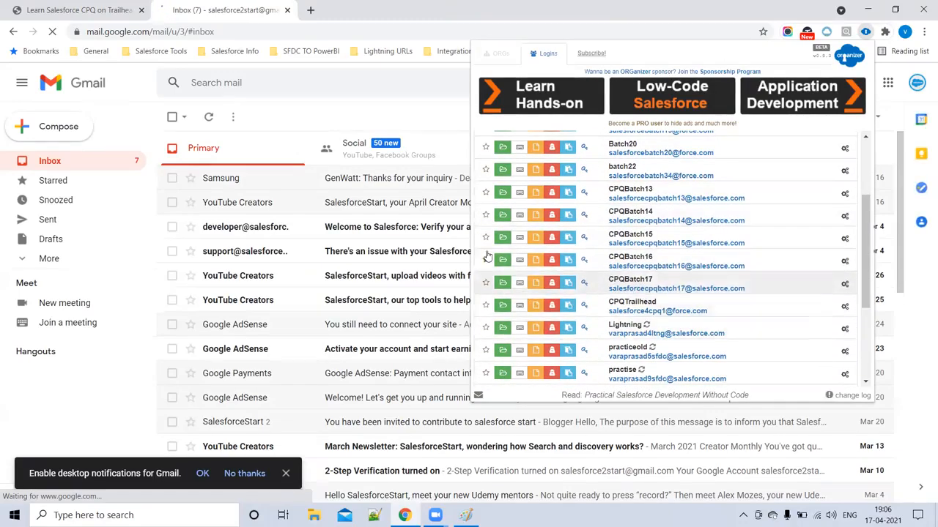
click(922, 123)
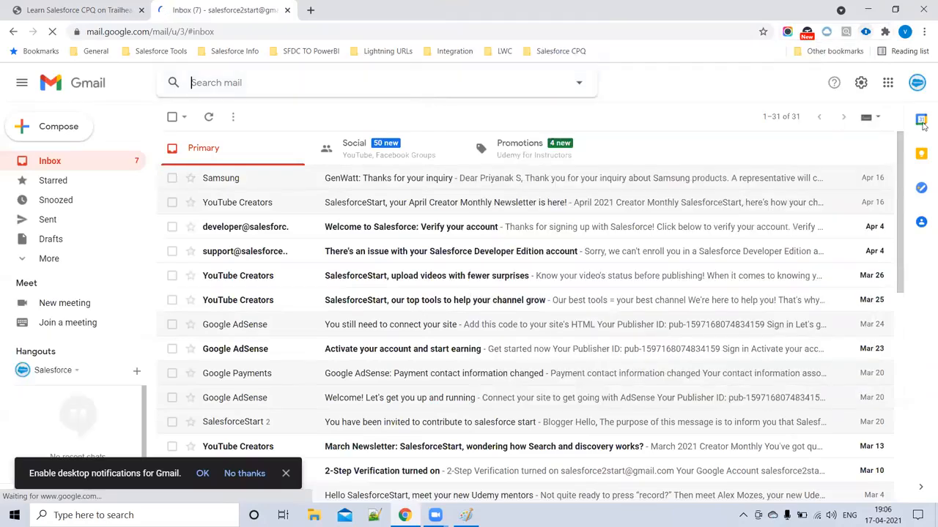
click(916, 82)
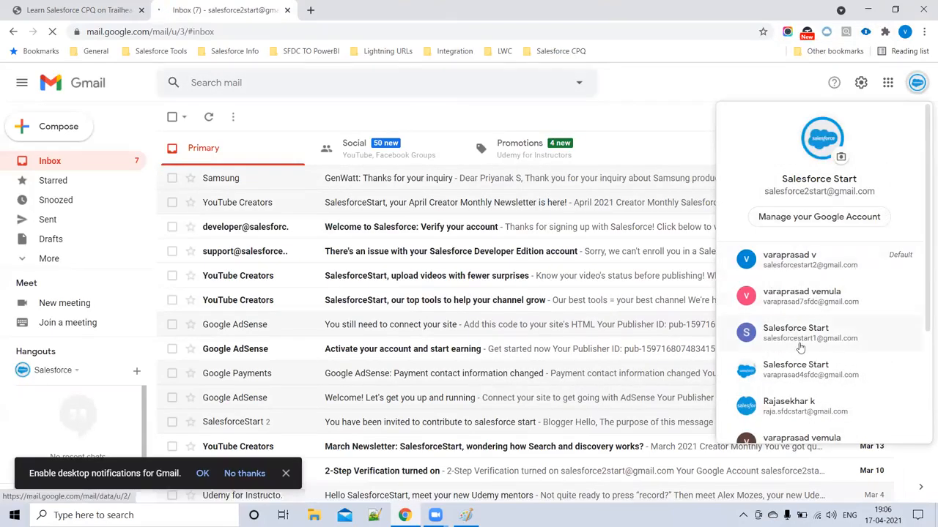
click(794, 336)
click(287, 11)
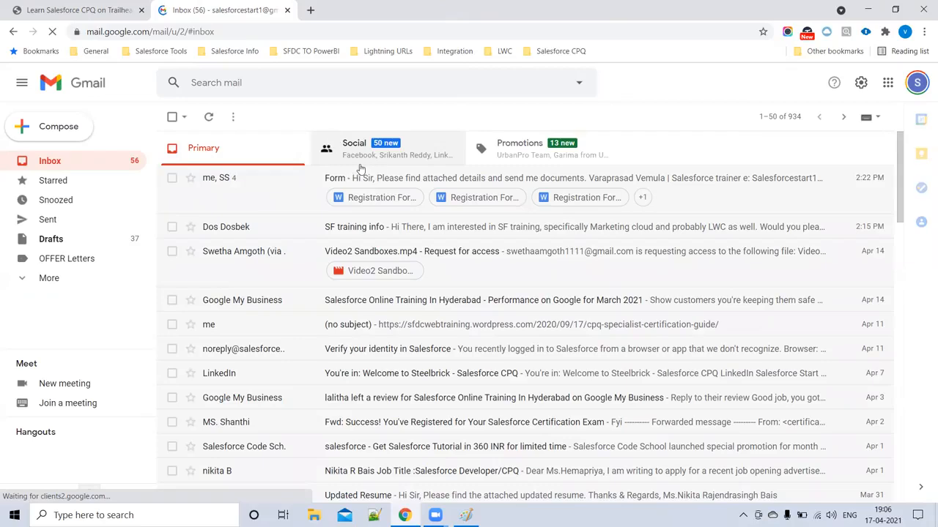
click(387, 156)
click(276, 151)
click(49, 278)
scroll(86, 265, down, 2)
click(79, 263)
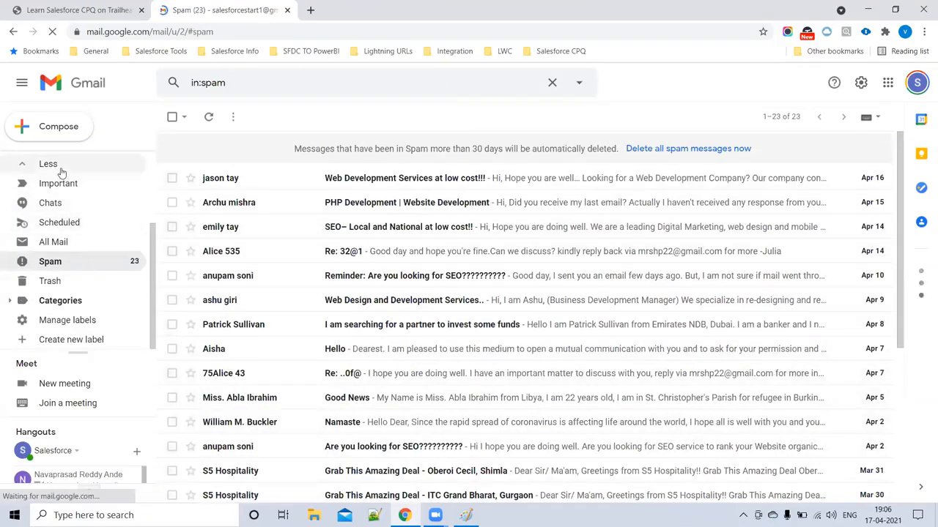
scroll(61, 172, up, 3)
click(49, 162)
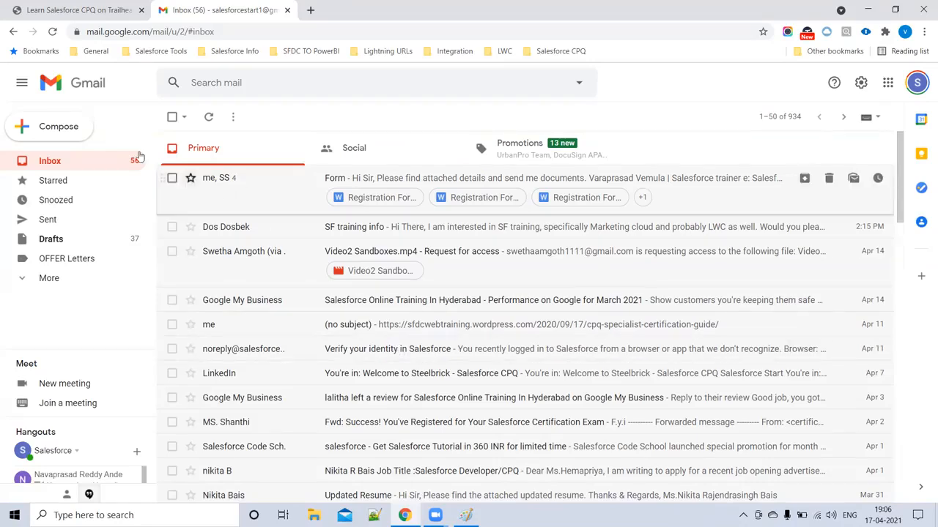
click(90, 11)
click(223, 9)
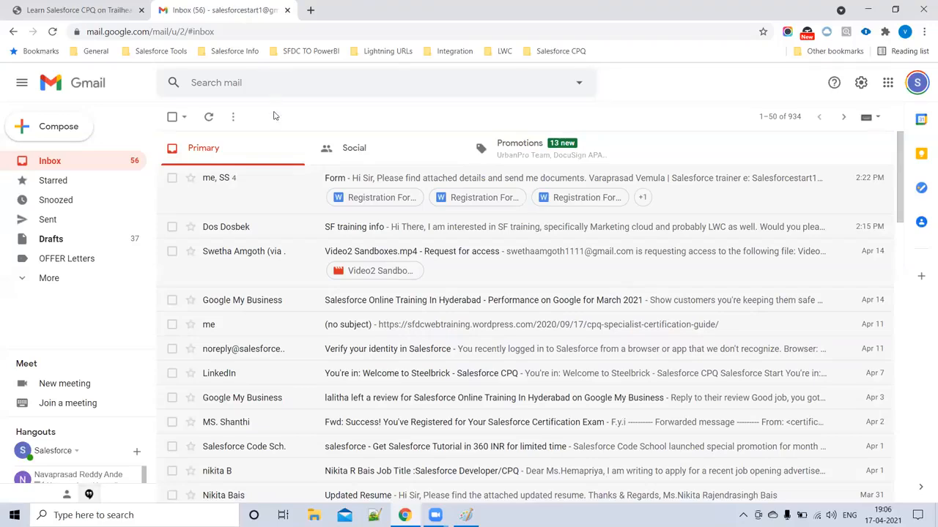
- Label the template outline 'Samsung Tamplate' in Paint, then minimize Paint
click(466, 515)
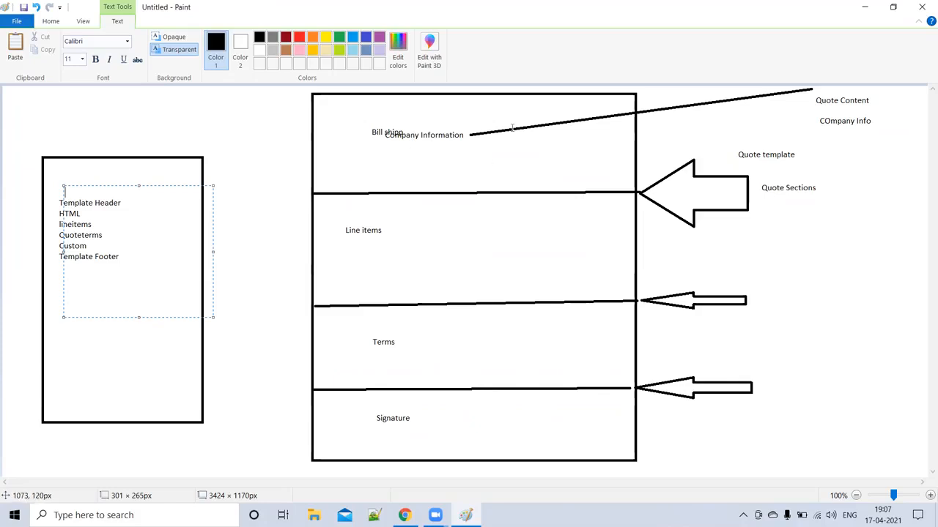
click(42, 115)
click(38, 115)
text(Samsung Tamplate)
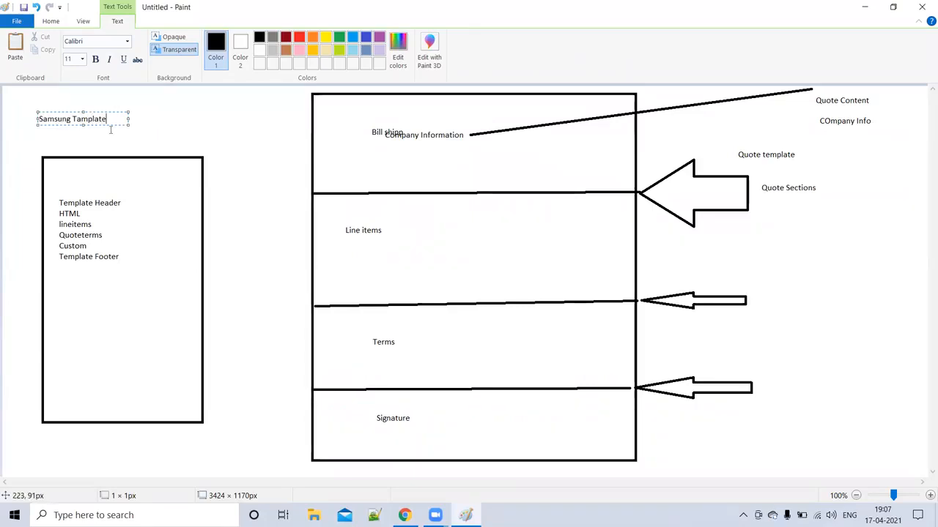
click(108, 129)
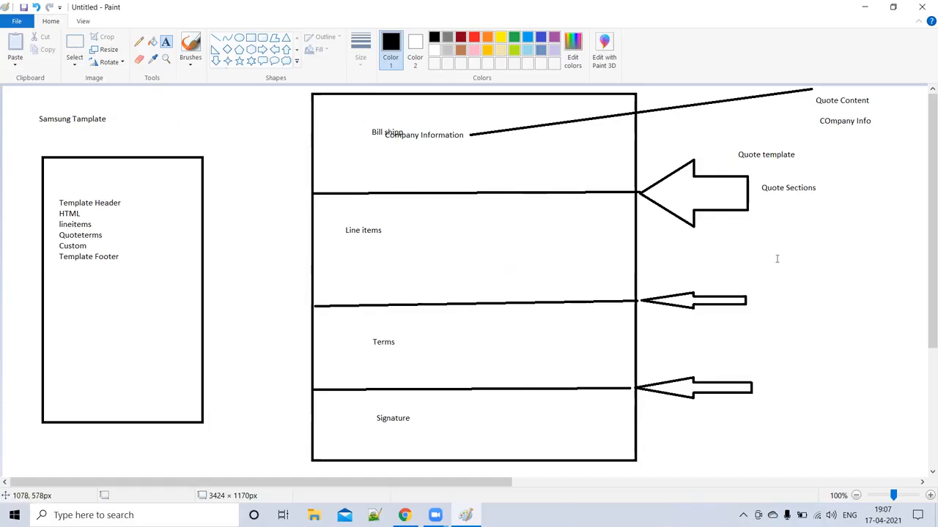
click(864, 7)
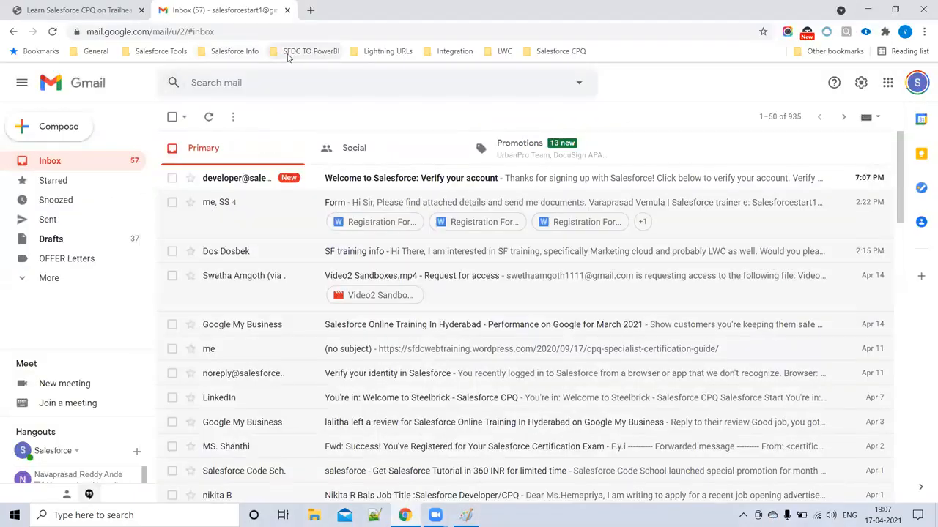
- Open the 'Welcome to Salesforce: Verify your account' email and use Verify Account
click(366, 178)
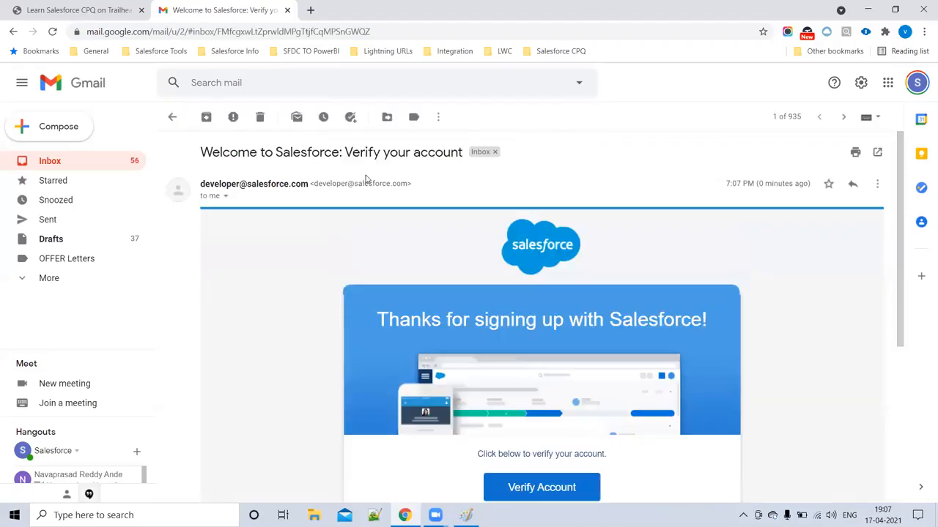
scroll(411, 213, down, 3)
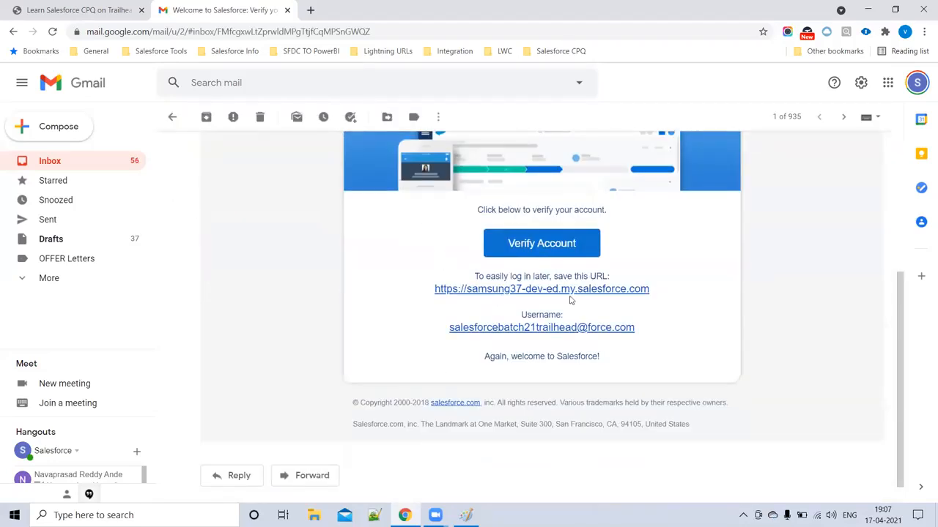
click(549, 255)
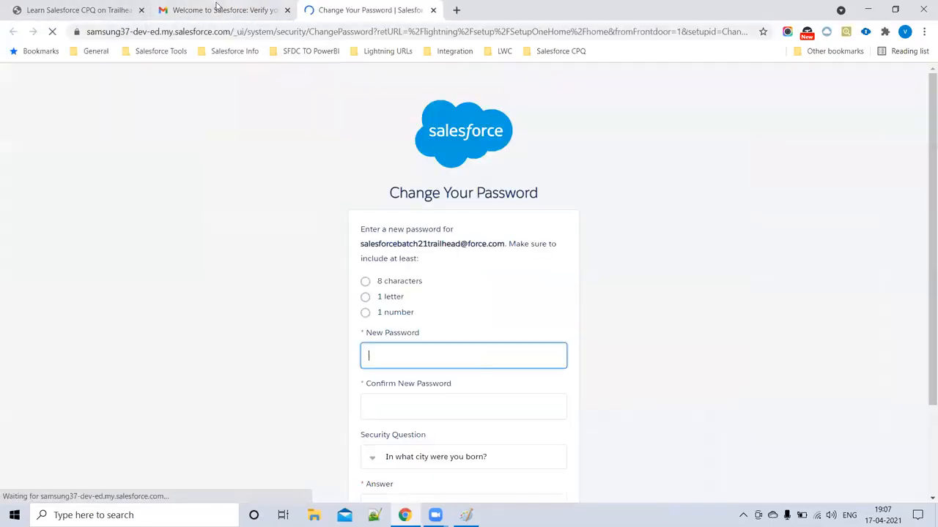
click(218, 9)
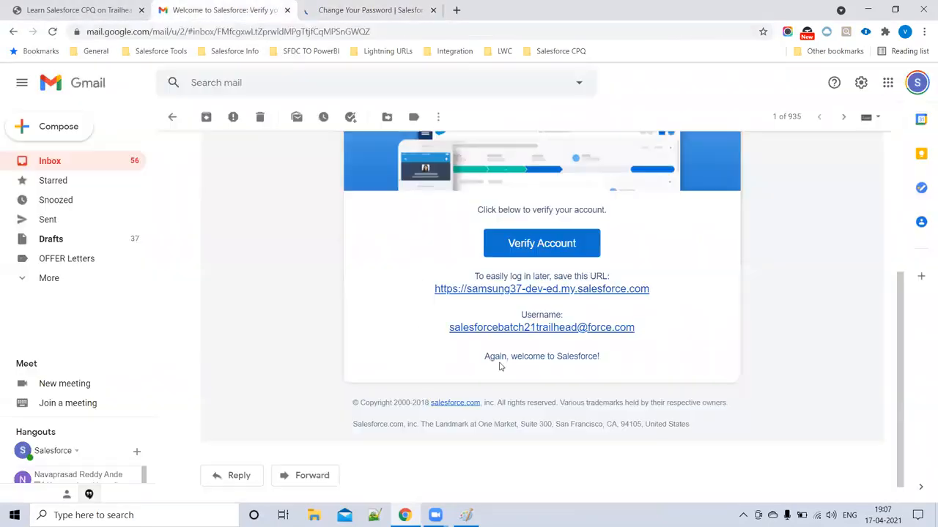
click(366, 10)
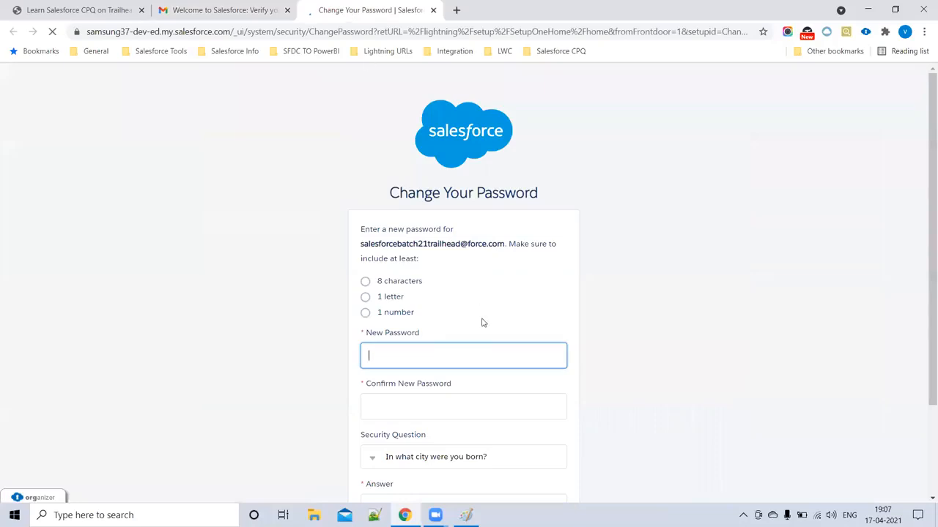
- Enter and confirm the new password, answer the security question, and submit the password change
click(443, 358)
text(••)
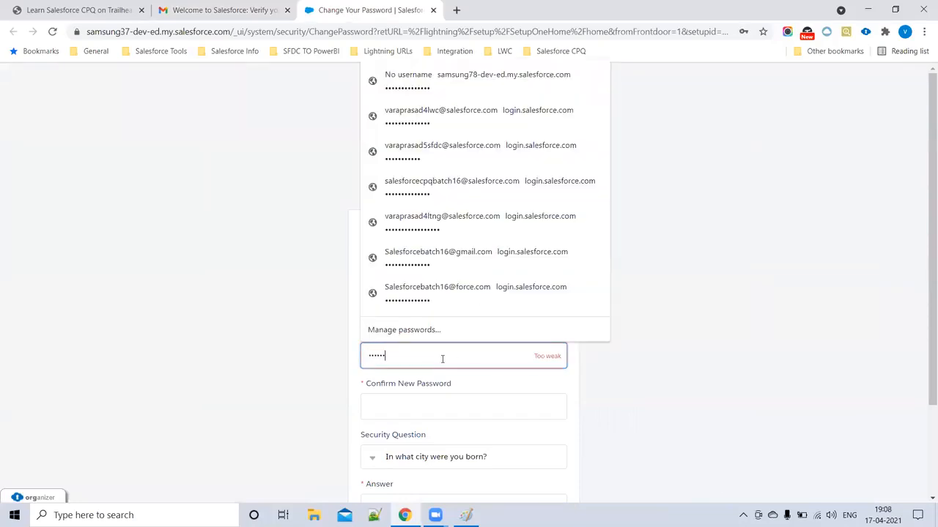
text(•••)
click(445, 403)
text(••••)
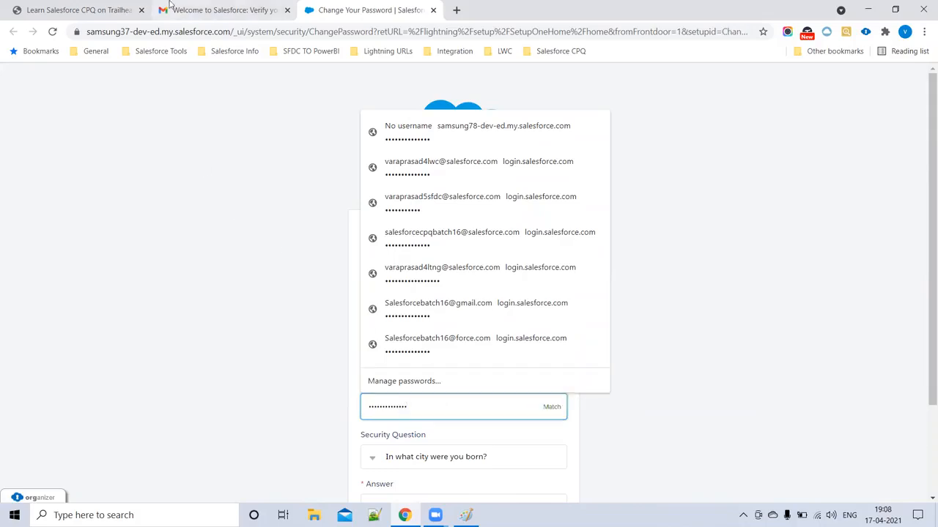
click(220, 9)
click(364, 9)
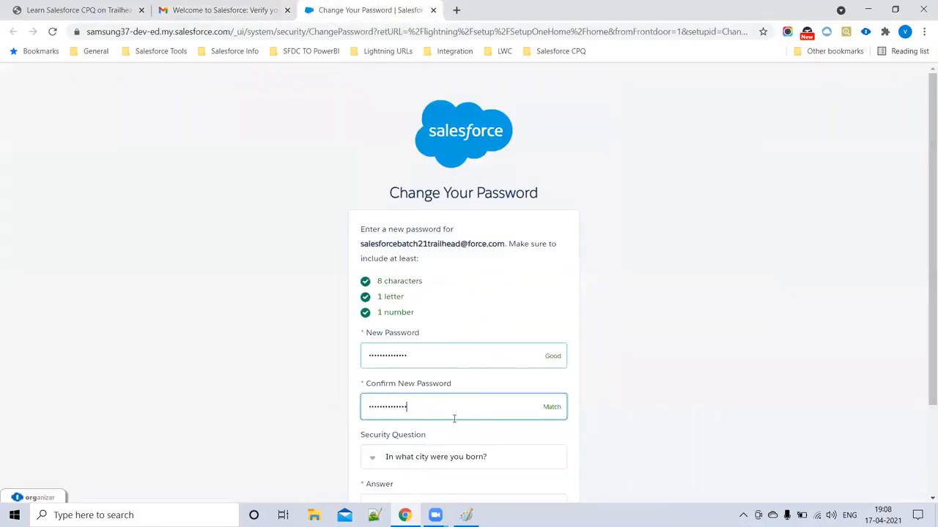
scroll(315, 337, down, 2)
click(393, 387)
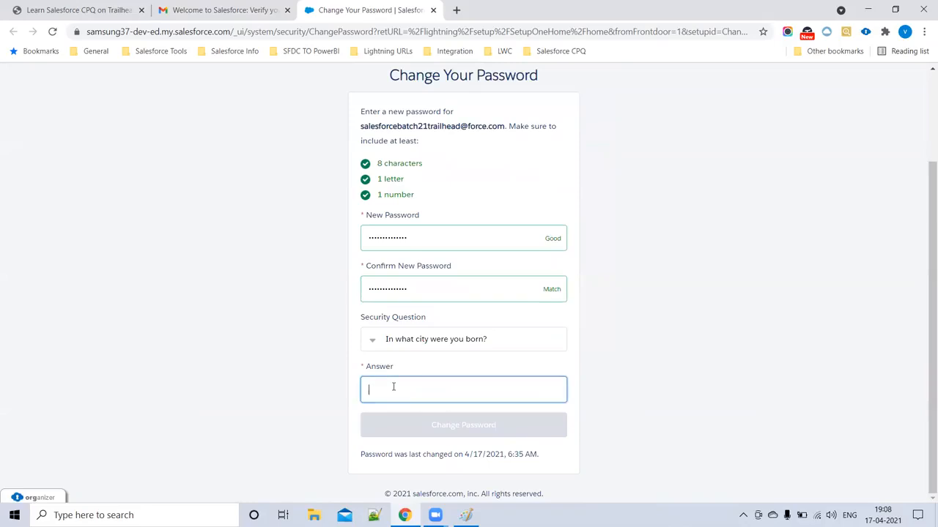
text(AT)
click(410, 424)
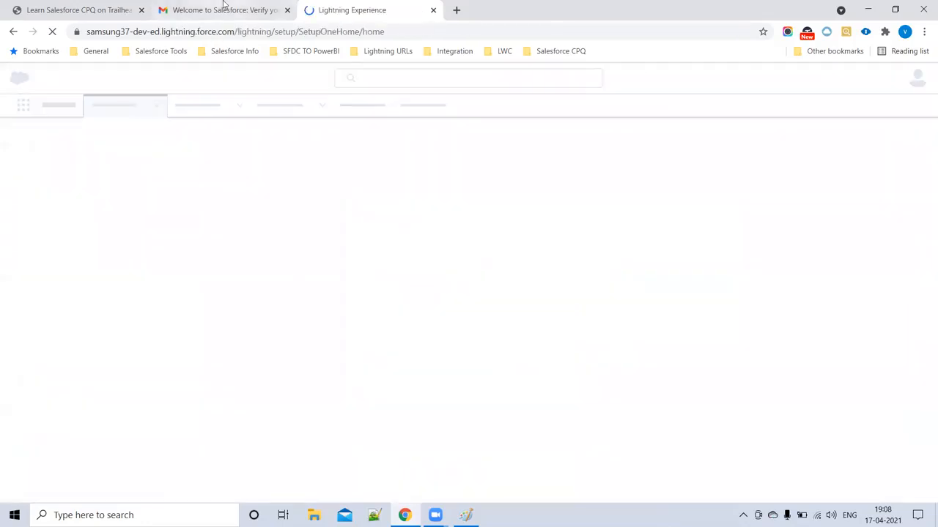
- Switch to the Salesforce CPQ app from the App Launcher and open Quote Templates under More
click(141, 10)
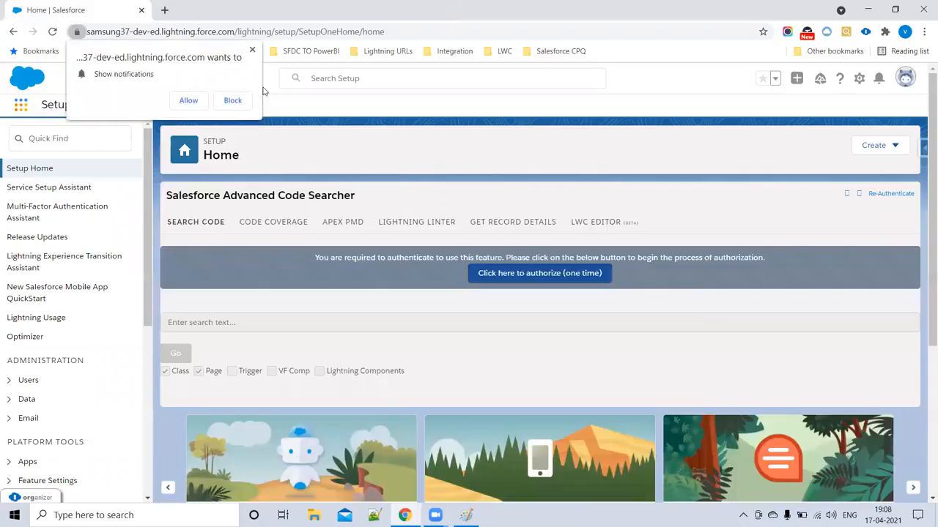
click(252, 49)
click(20, 104)
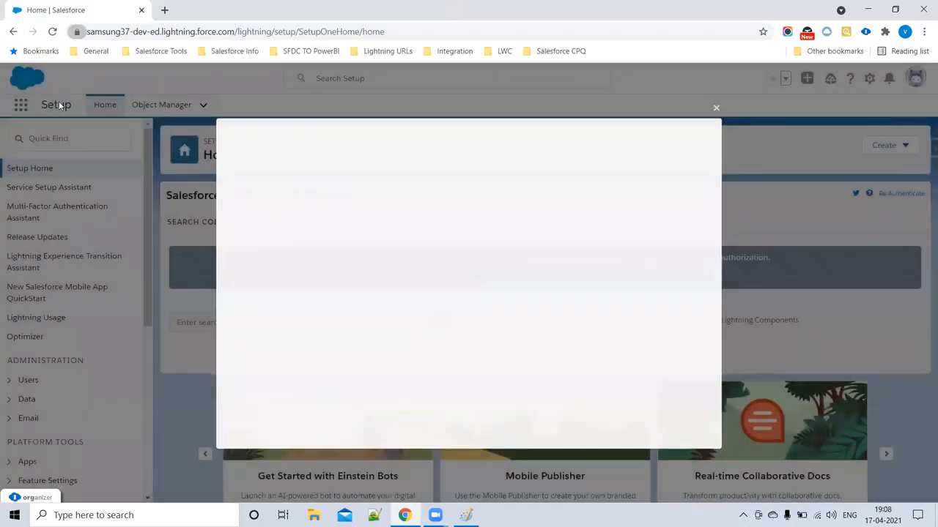
click(718, 108)
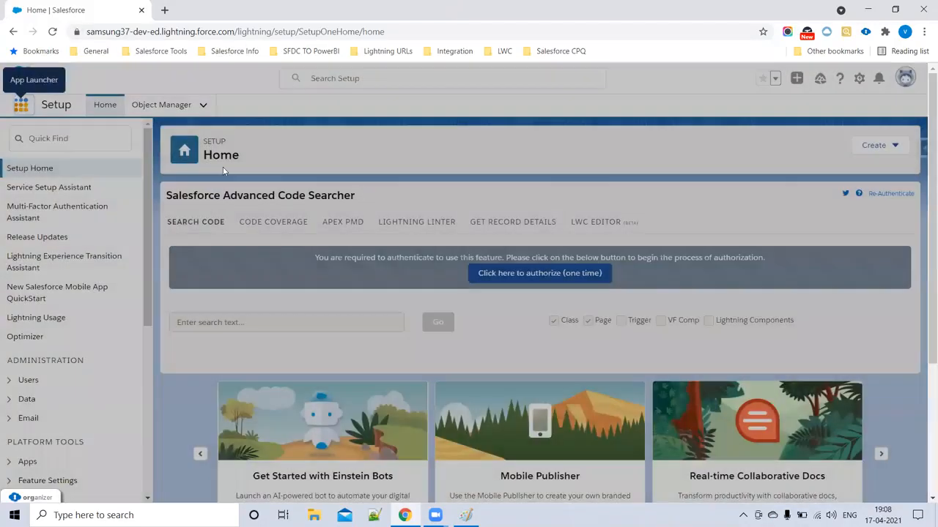
click(22, 106)
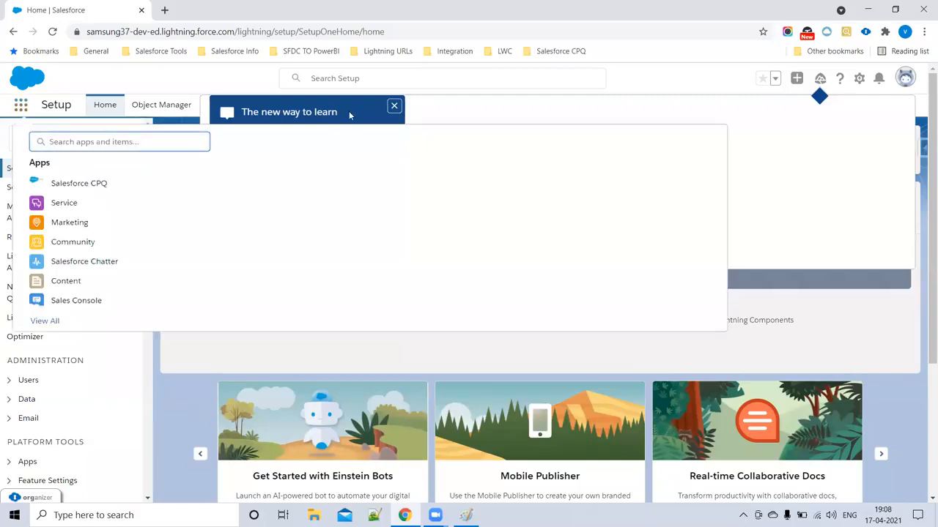
click(115, 182)
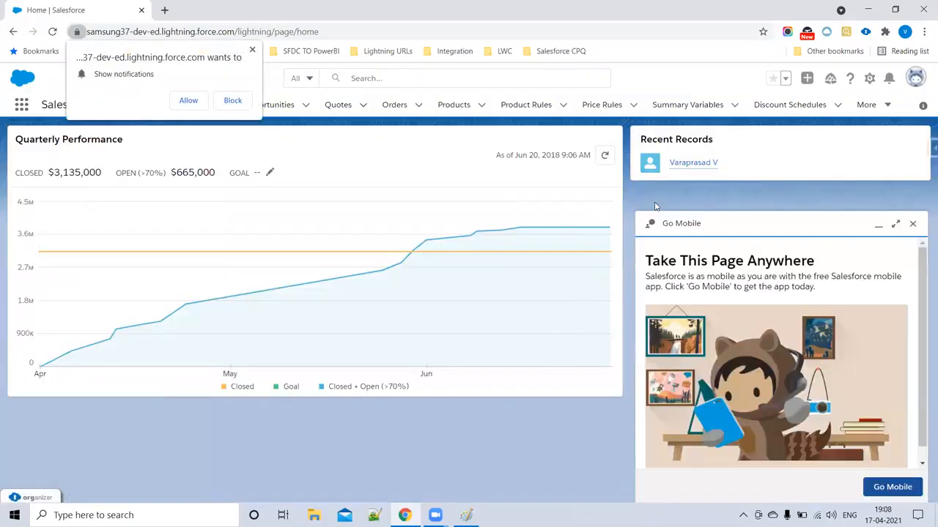
click(252, 50)
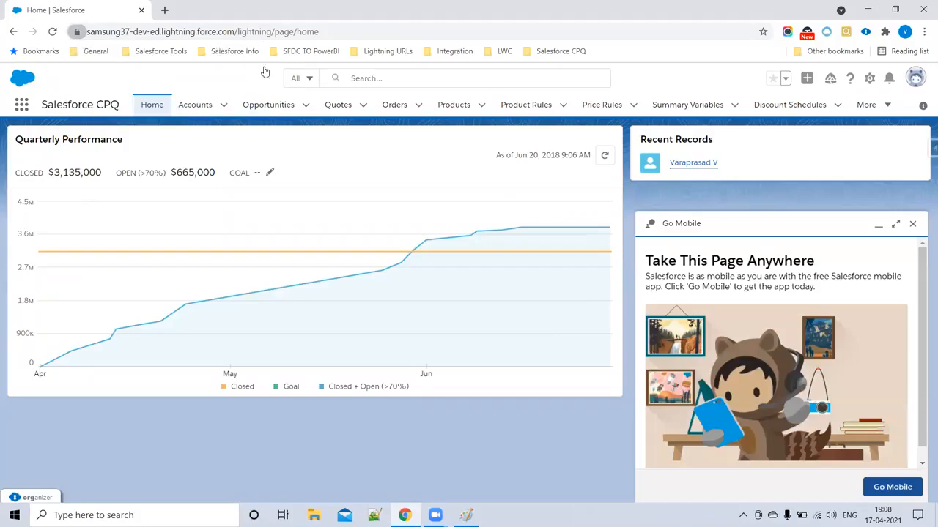
click(888, 105)
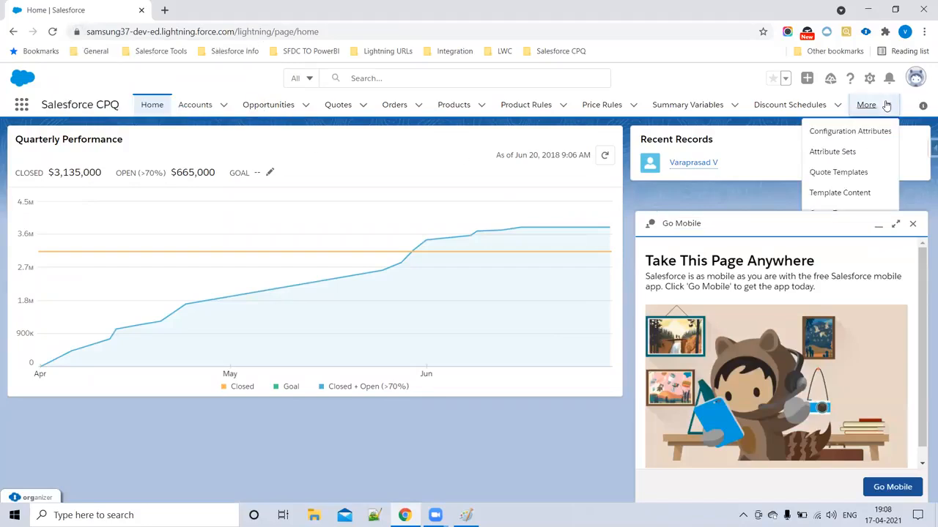
click(835, 175)
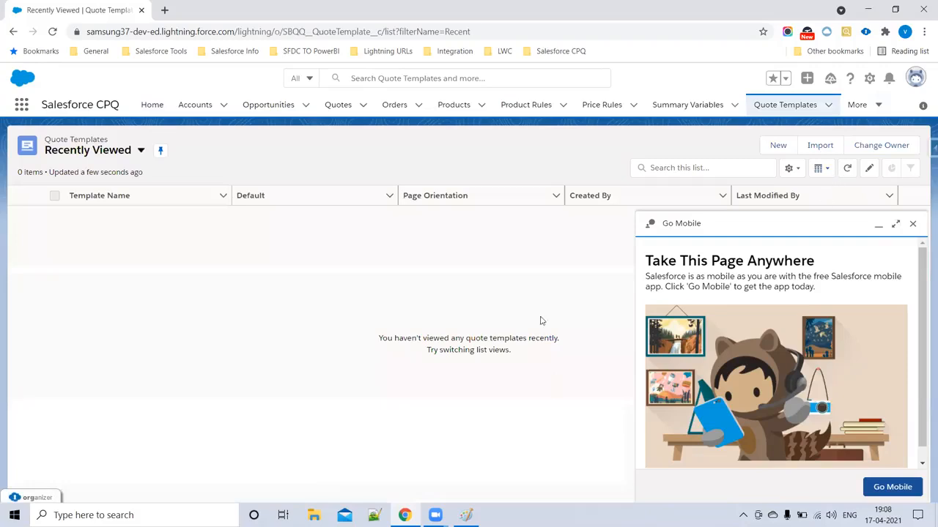
- Open the Training Sample template from the All list view, then open Quotes in a new tab
click(912, 224)
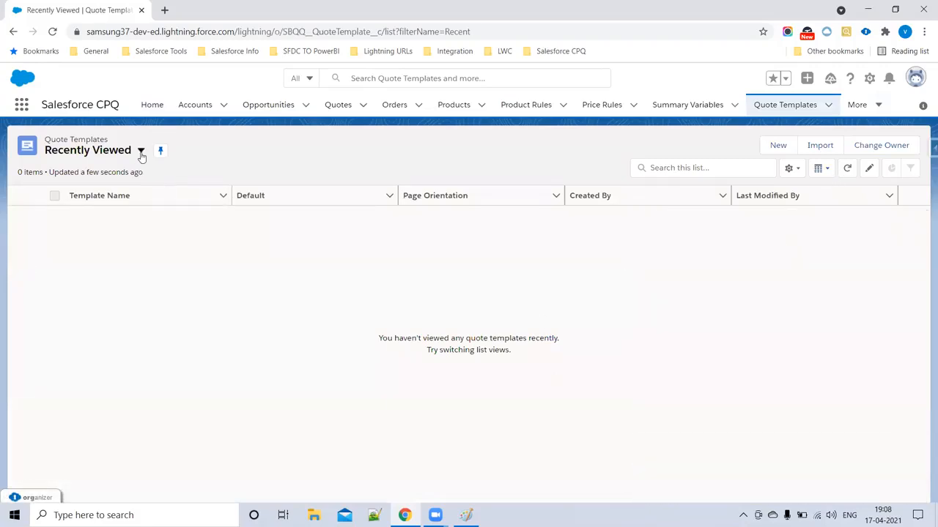
click(140, 150)
click(122, 192)
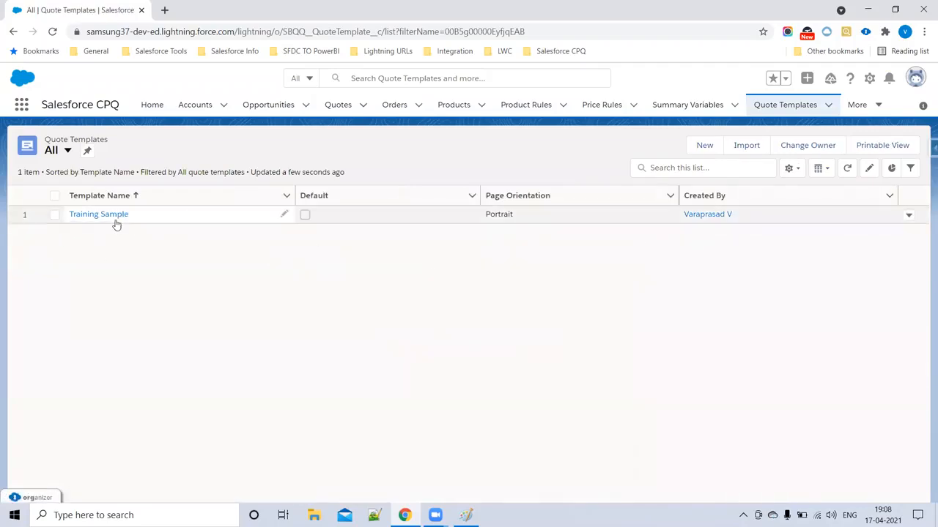
click(110, 216)
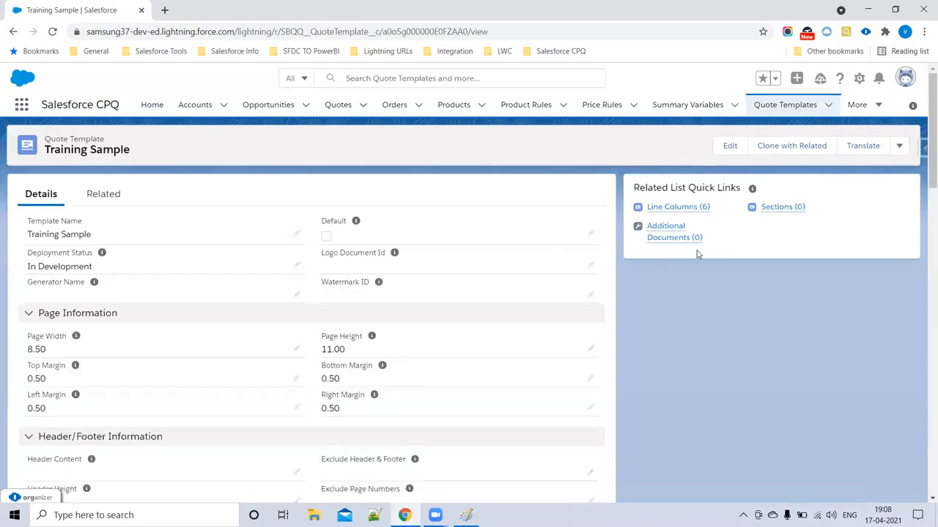
mouse_move(802, 210)
scroll(439, 323, down, 8)
scroll(441, 330, up, 10)
middle_click(339, 104)
click(213, 11)
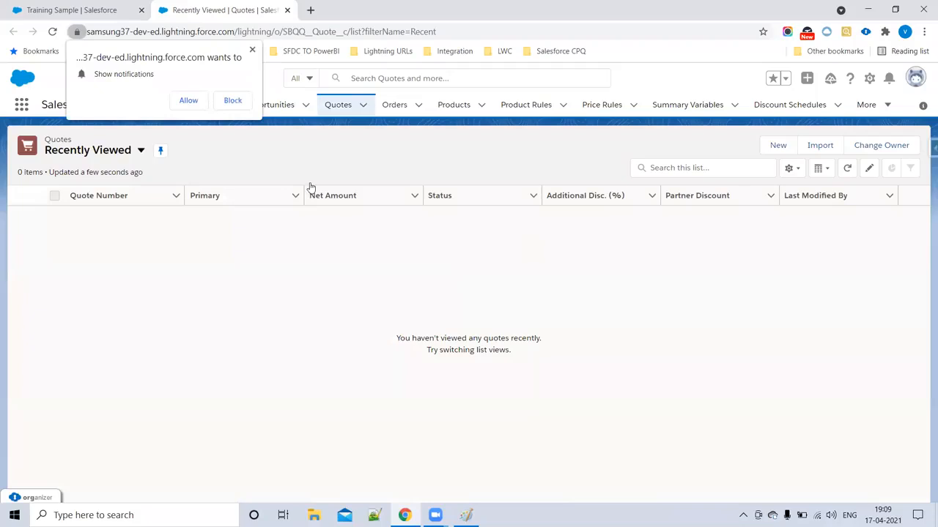
- Open quote Q-00028 from the laptop and cloud storage opportunity and start Generate Document
click(253, 51)
click(329, 105)
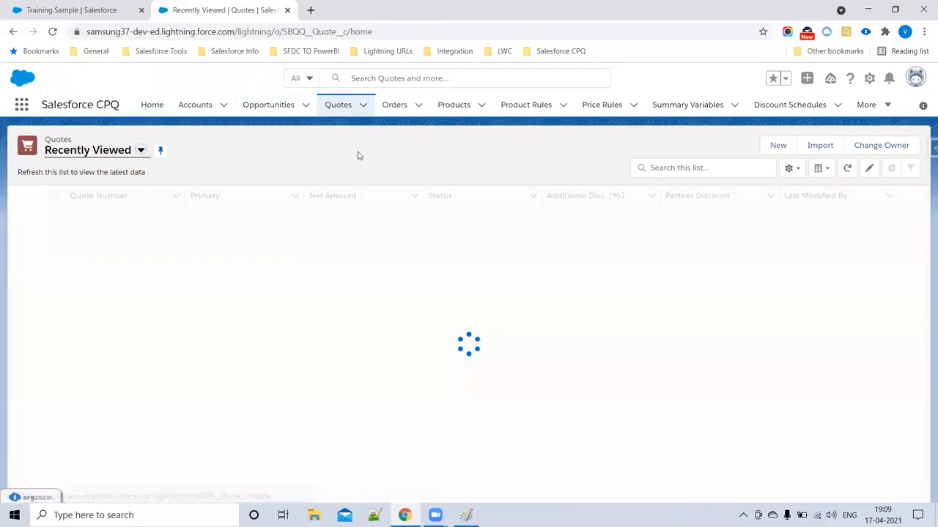
click(334, 105)
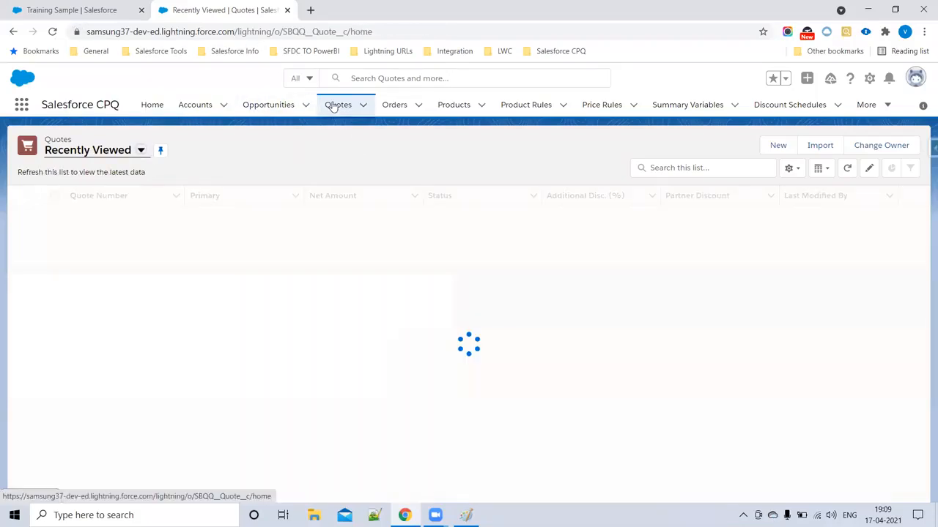
click(141, 150)
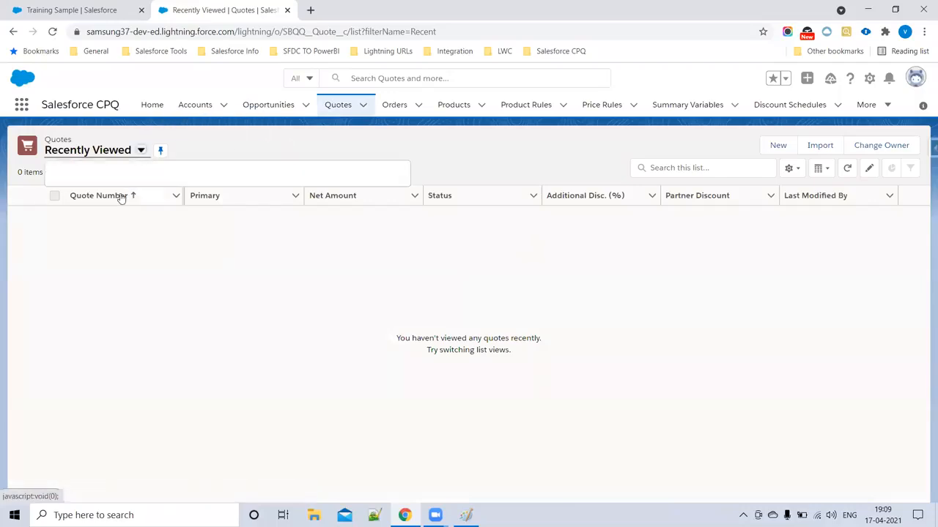
click(74, 192)
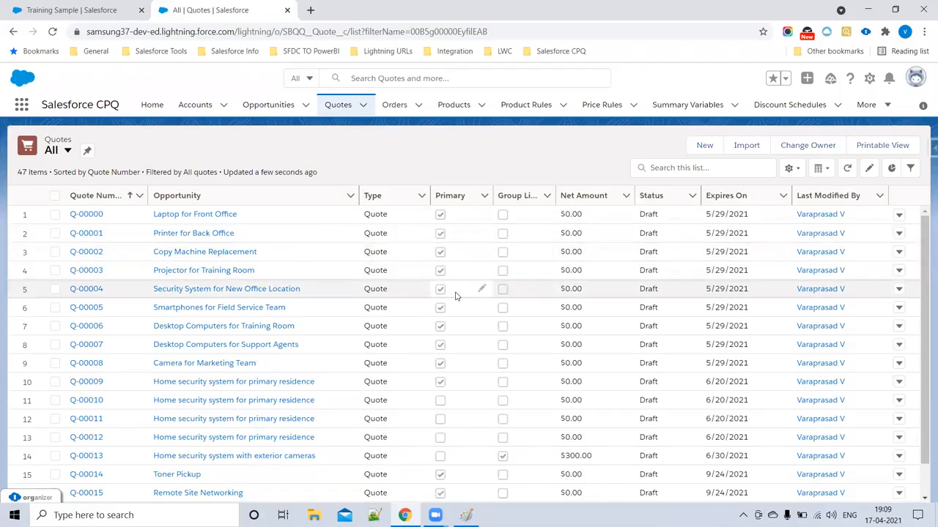
scroll(546, 340, down, 5)
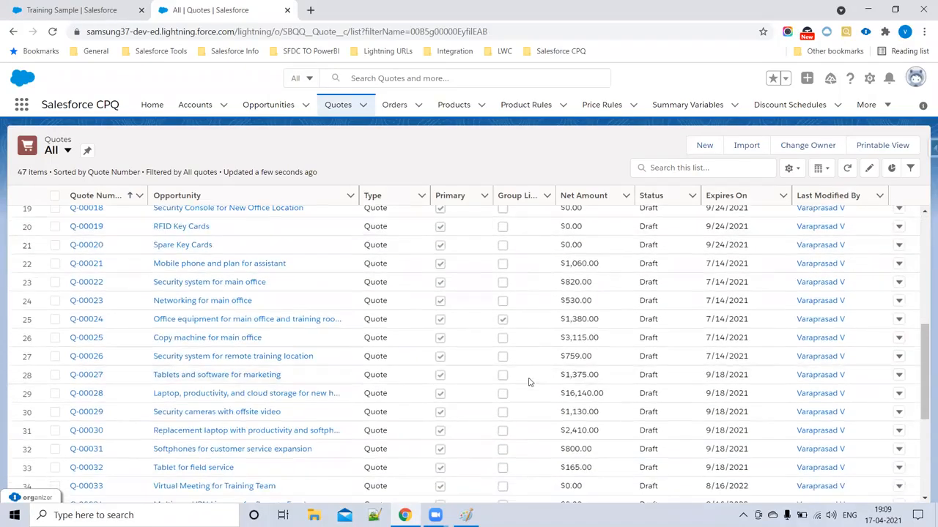
click(209, 398)
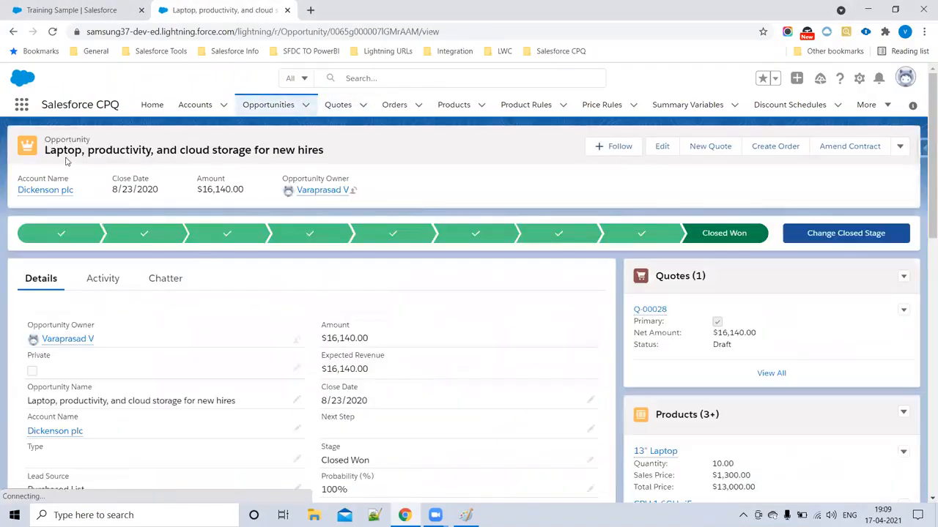
click(661, 312)
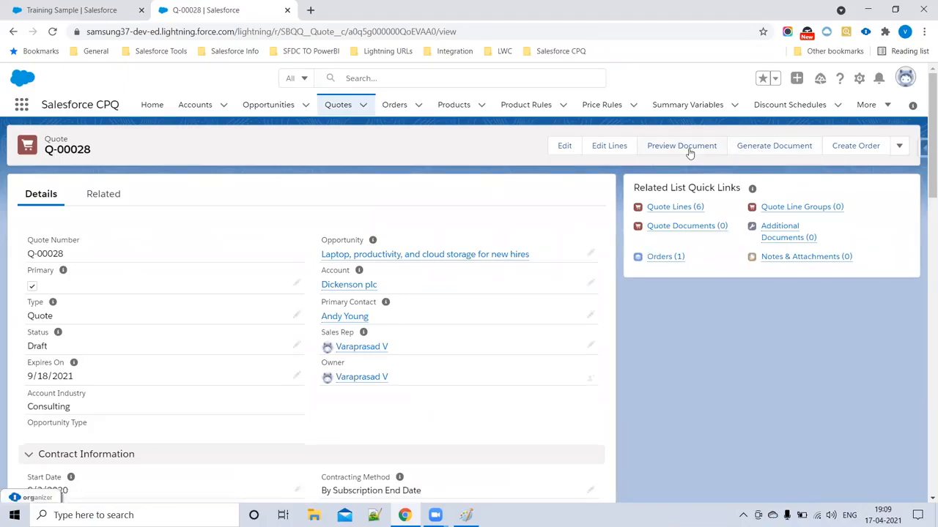
click(768, 152)
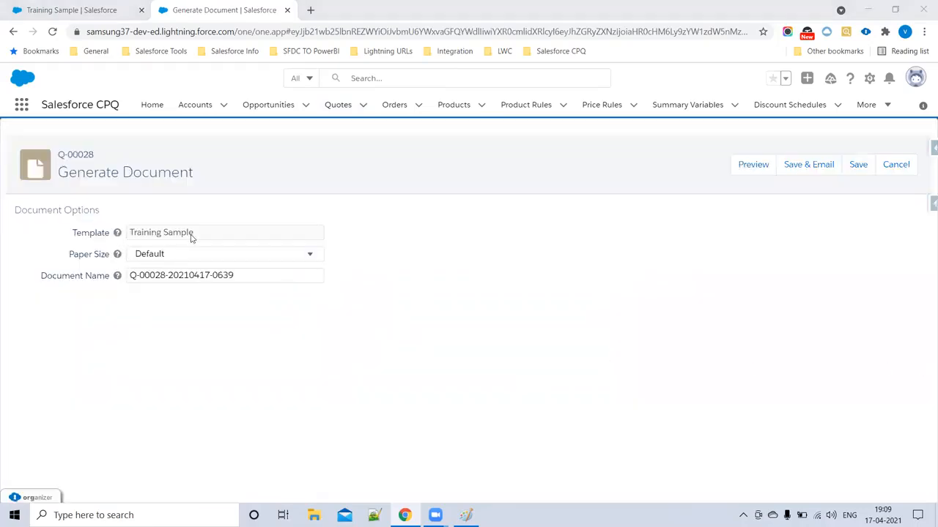
- Try A4 paper size on the Generate Document form, then set it back to Default
click(52, 10)
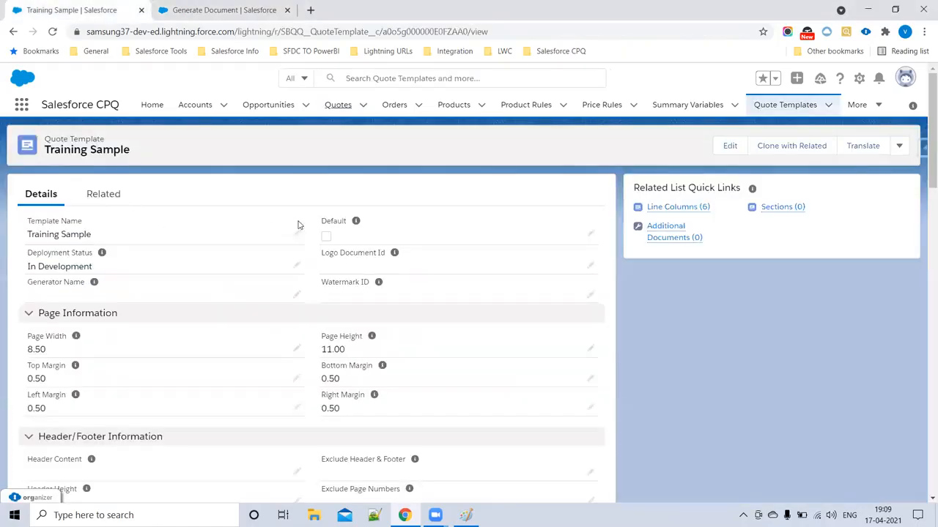
click(197, 7)
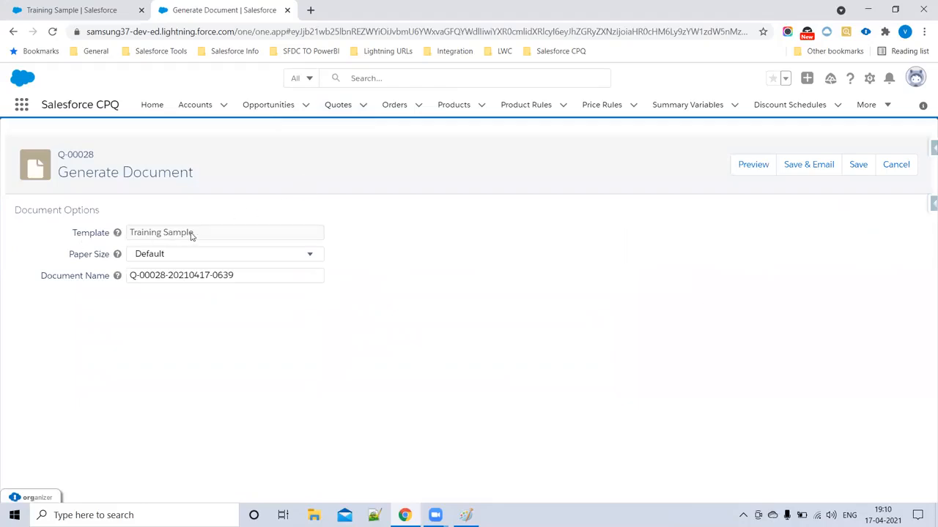
click(206, 253)
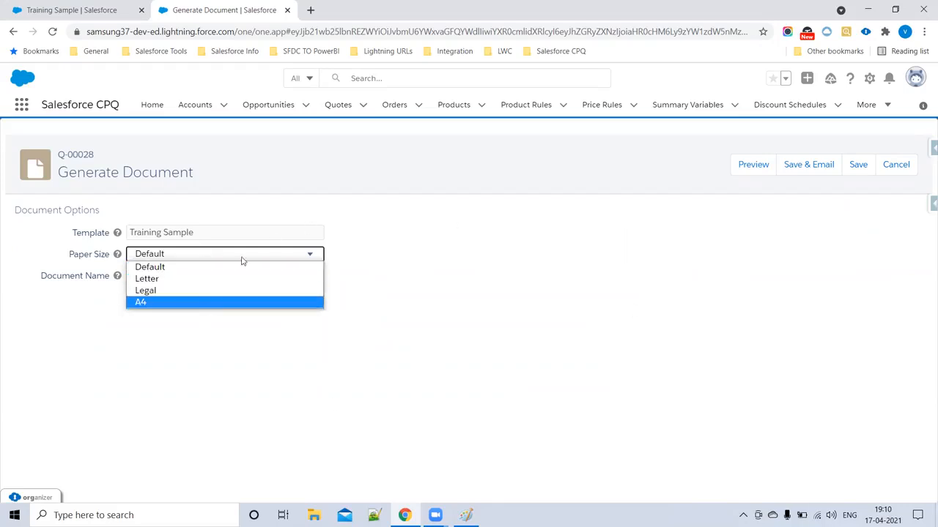
click(165, 303)
click(180, 258)
click(181, 267)
drag(239, 276, 130, 276)
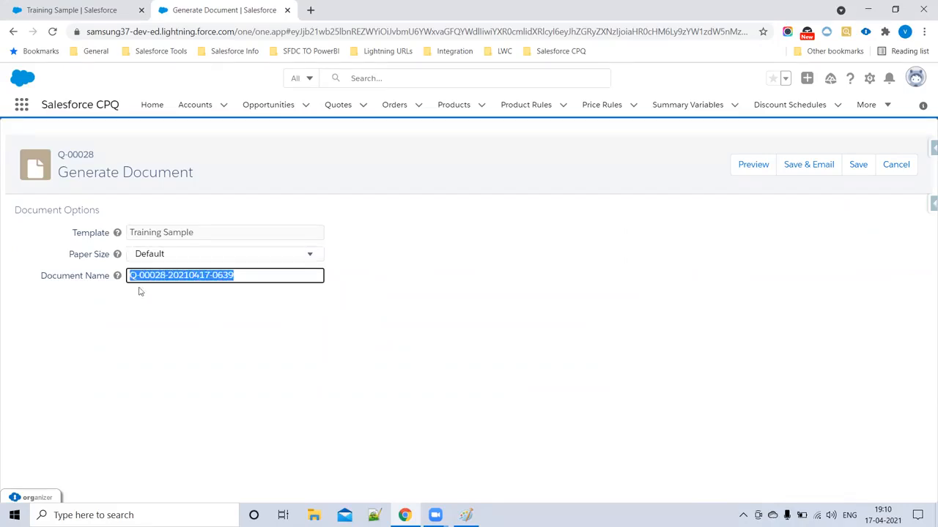
click(177, 320)
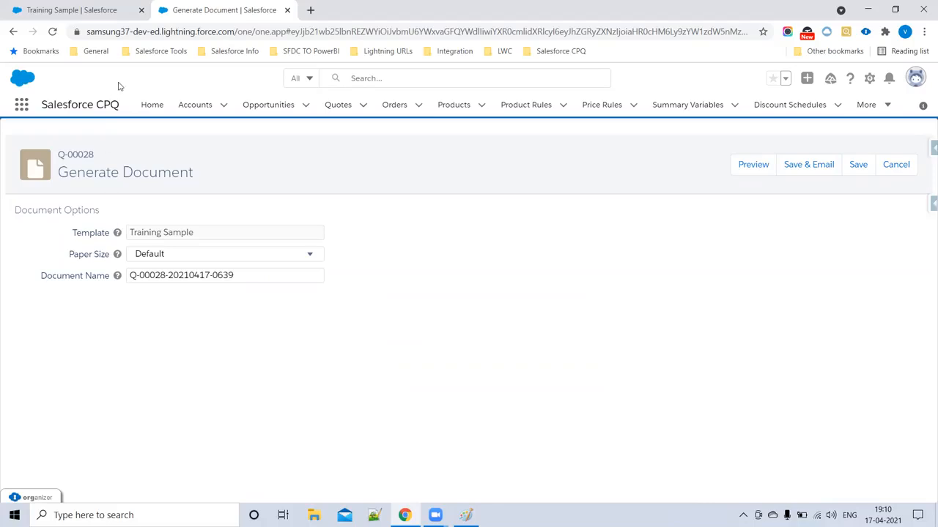
drag(167, 274, 115, 281)
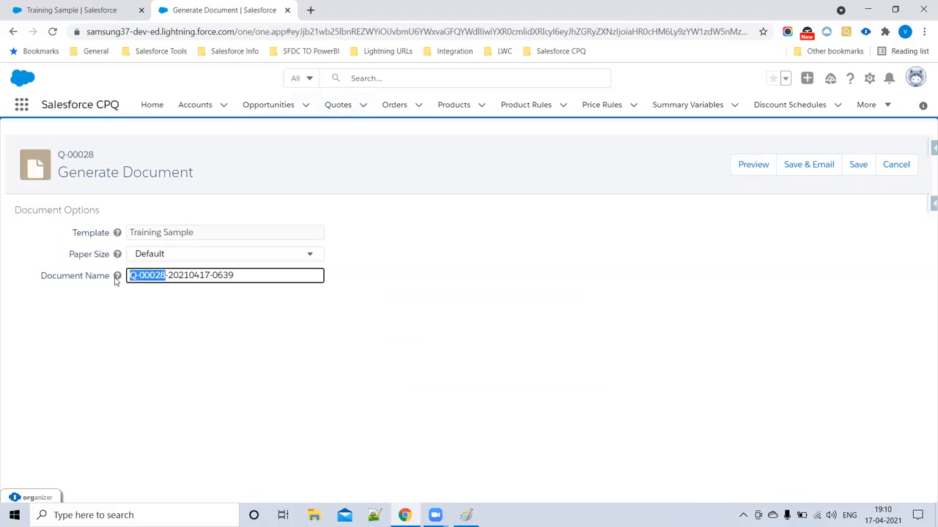
mouse_move(189, 275)
mouse_down()
mouse_move(167, 274)
mouse_move(191, 274)
mouse_up()
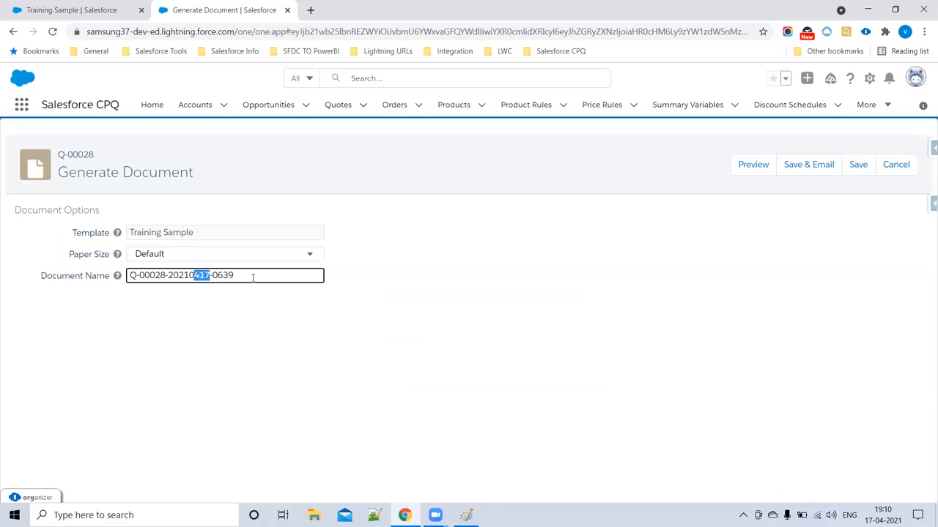
drag(253, 277, 109, 279)
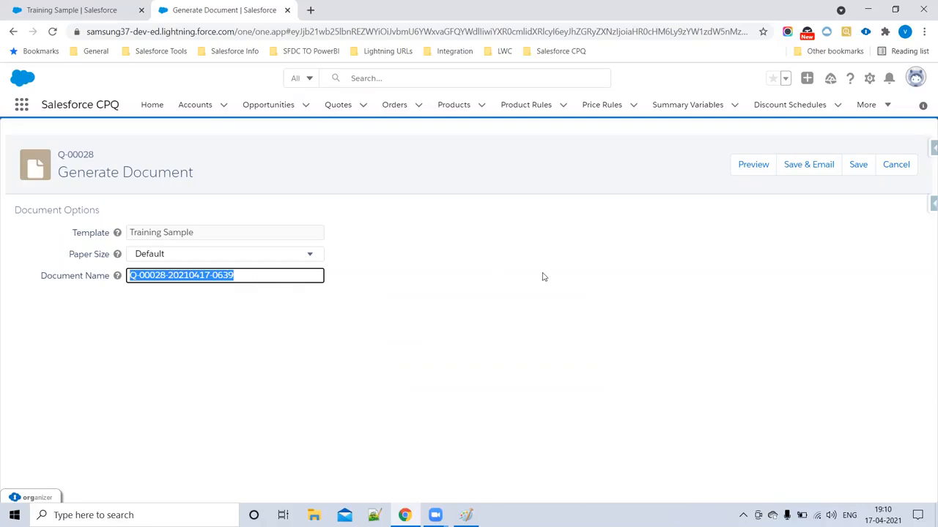
click(758, 164)
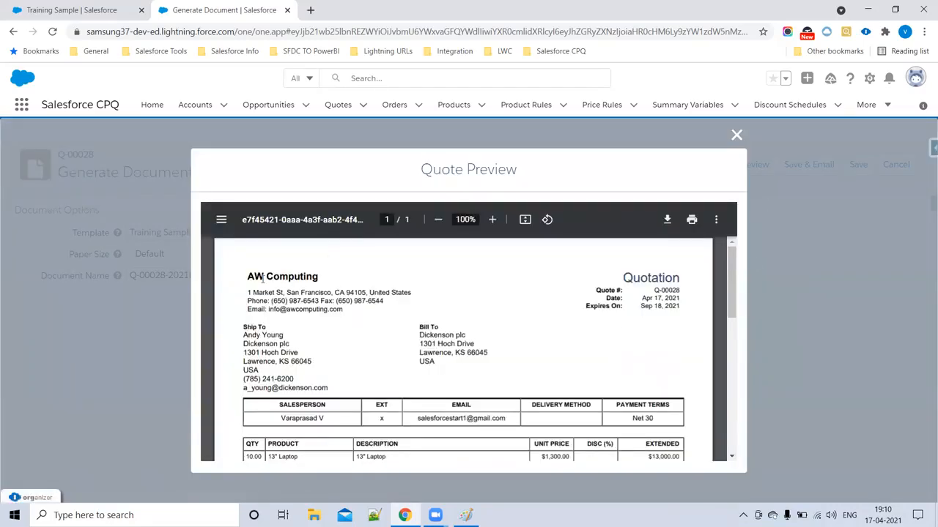
- Scroll through the AW Computing quote PDF, examining the header details, then close the preview
scroll(371, 345, down, 3)
scroll(326, 314, up, 2)
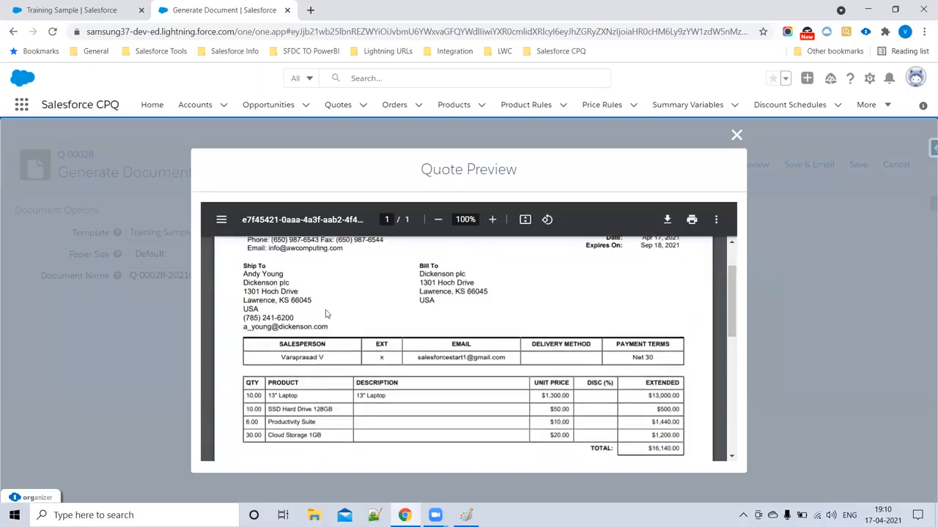
scroll(653, 290, up, 2)
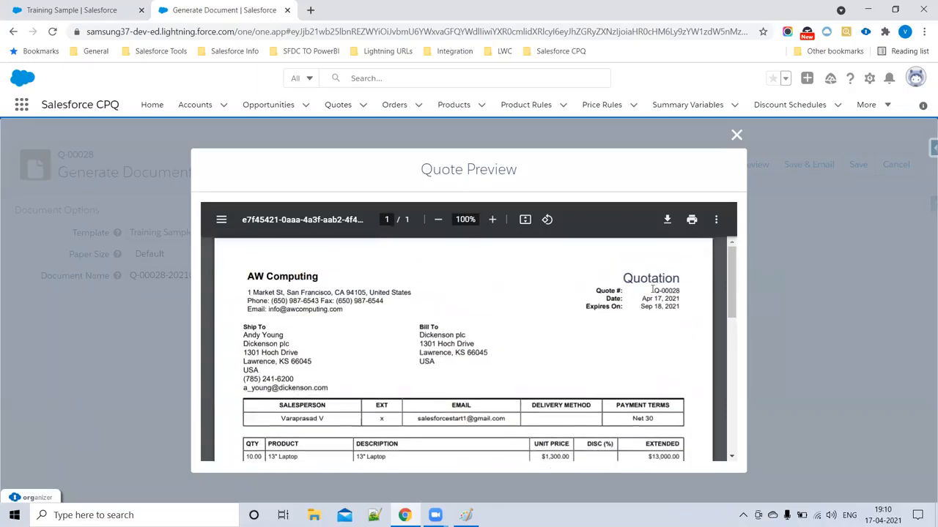
scroll(328, 326, down, 4)
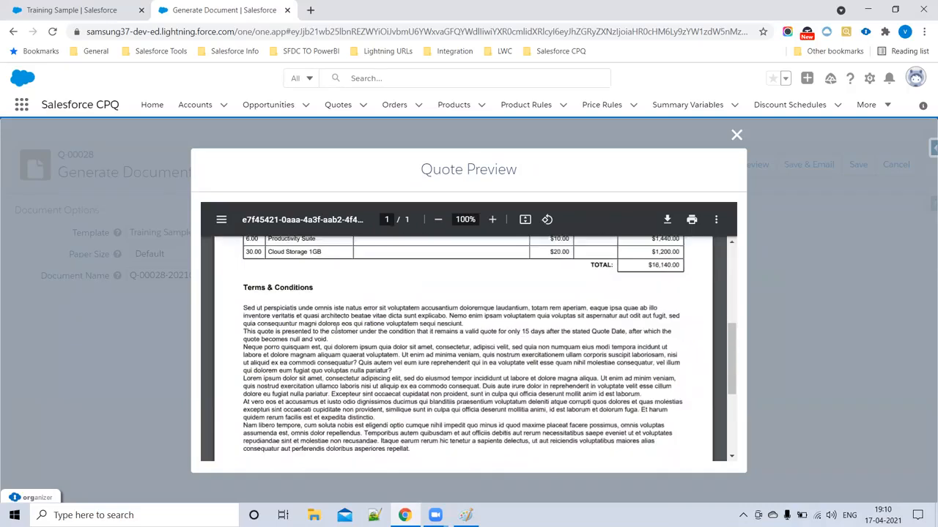
scroll(299, 311, down, 2)
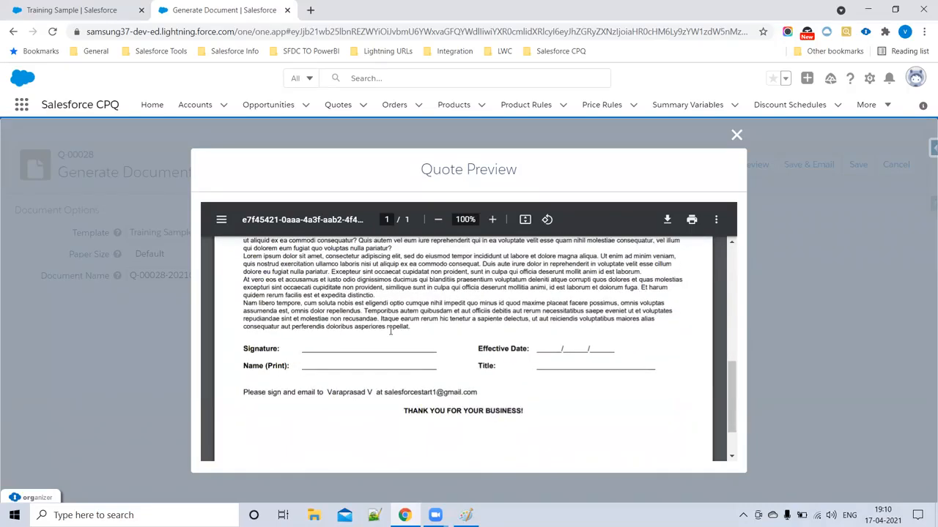
drag(249, 350, 565, 420)
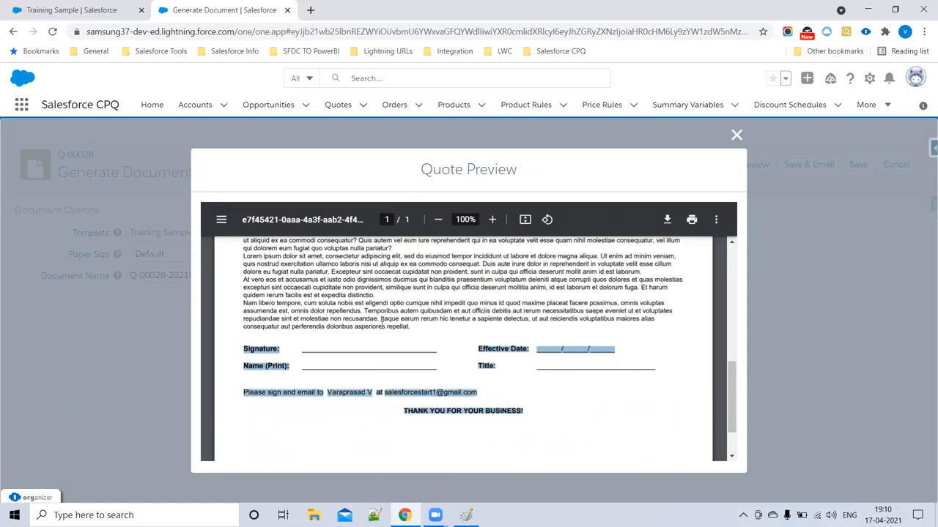
scroll(392, 374, down, 2)
scroll(392, 379, up, 10)
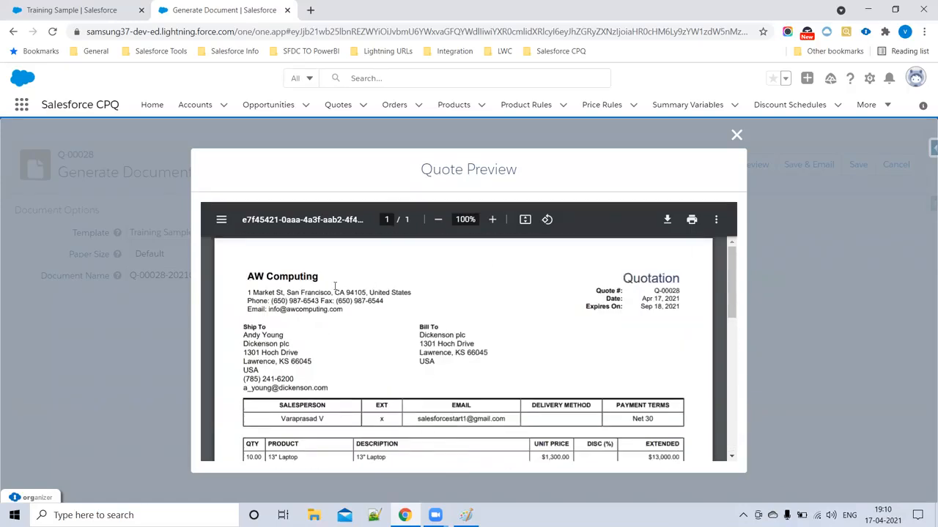
drag(253, 268, 689, 393)
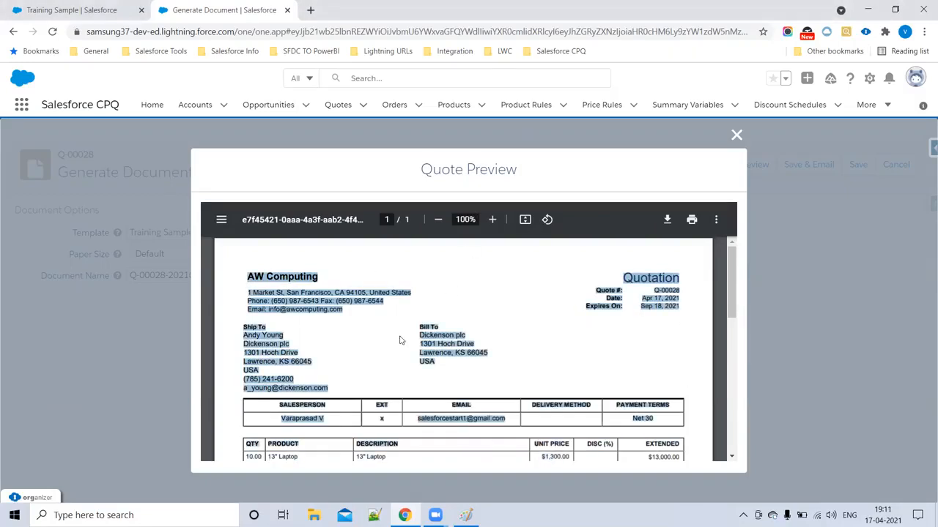
click(269, 333)
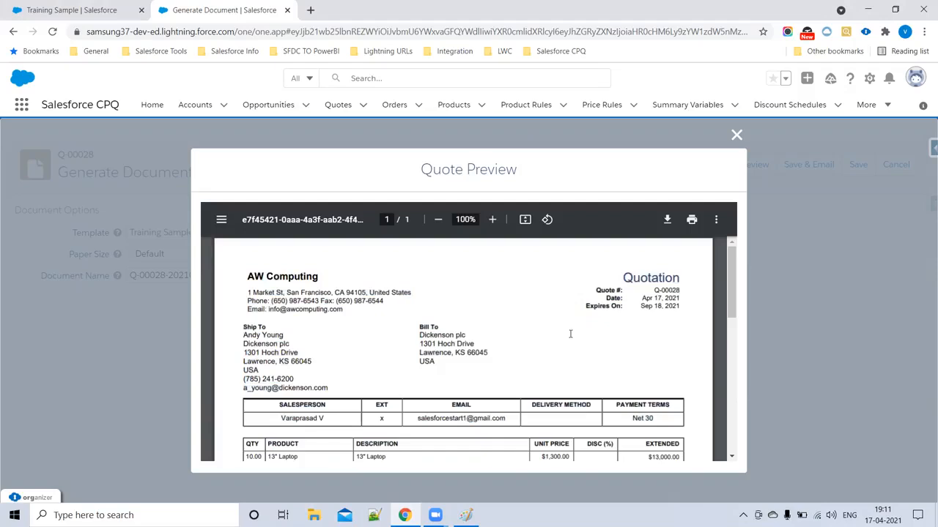
scroll(570, 334, down, 7)
scroll(236, 309, up, 5)
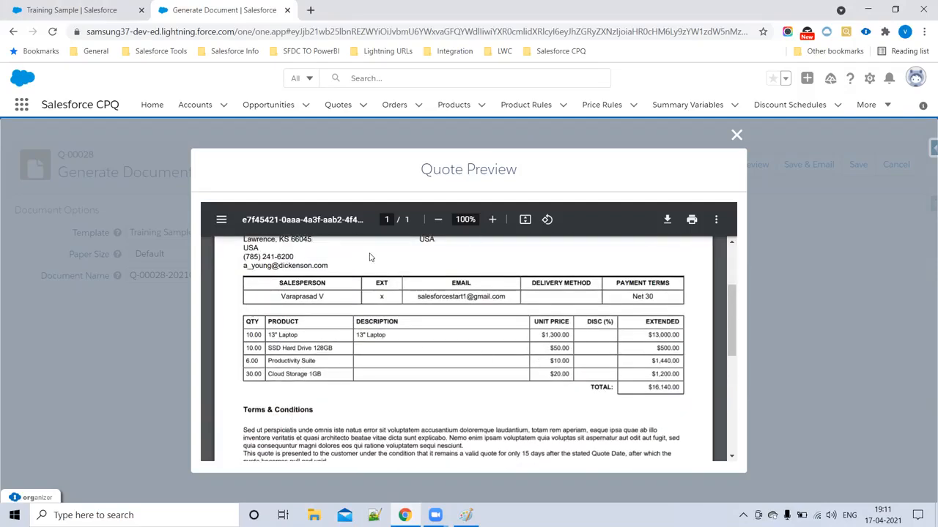
click(736, 137)
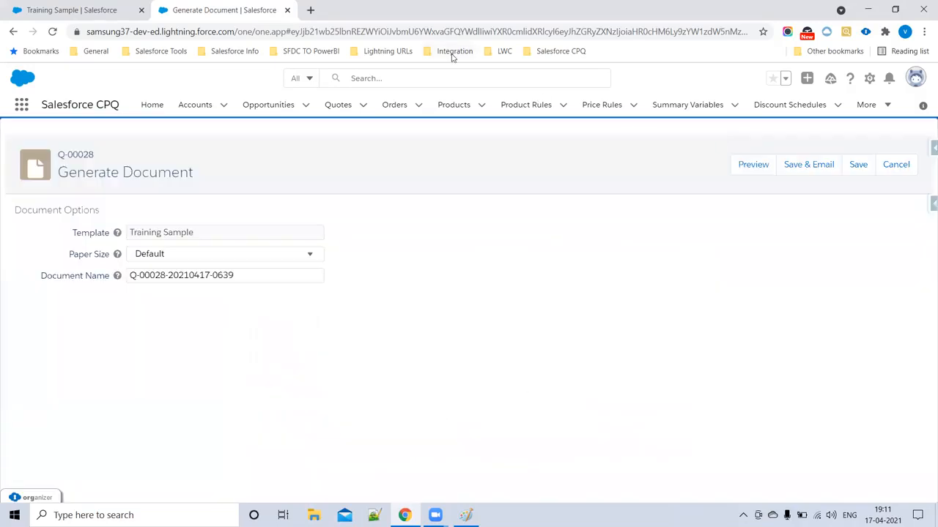
- Create a new quote template named 'Samsung Template', kept In Development and marked Default
click(94, 14)
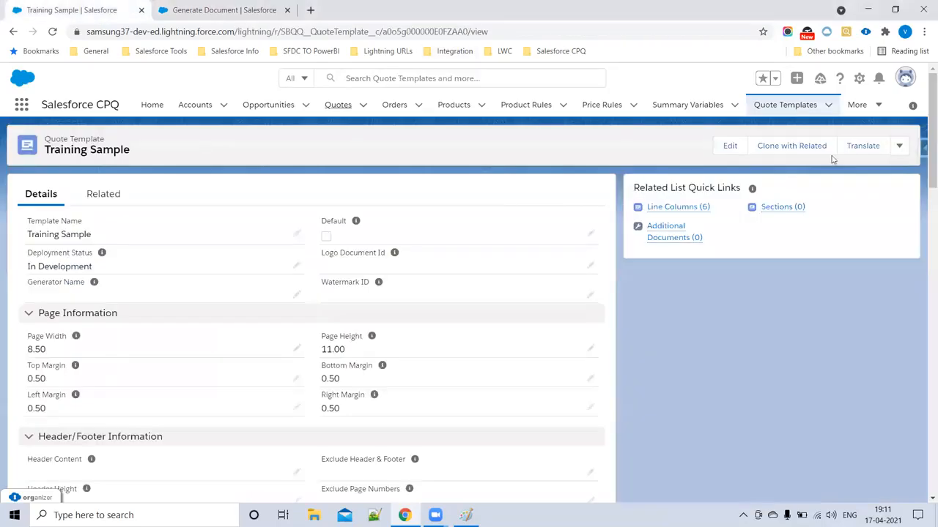
click(790, 107)
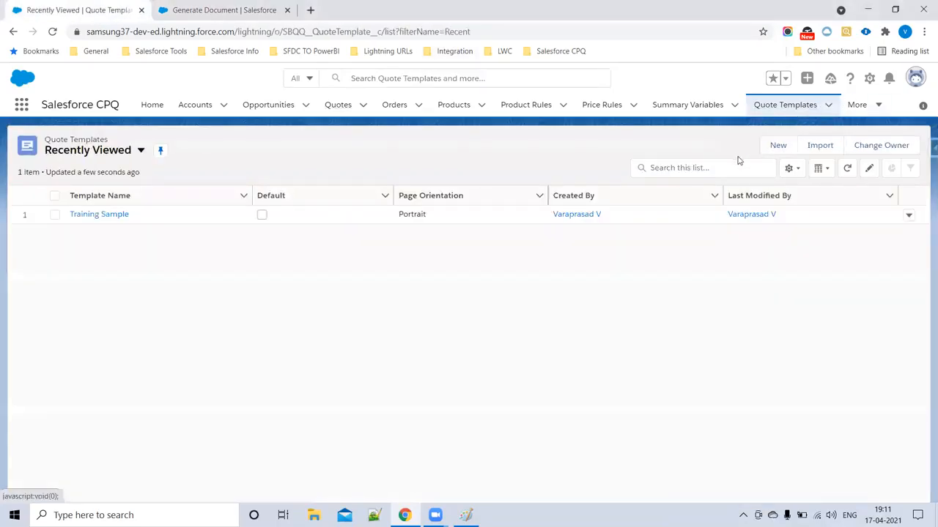
click(777, 147)
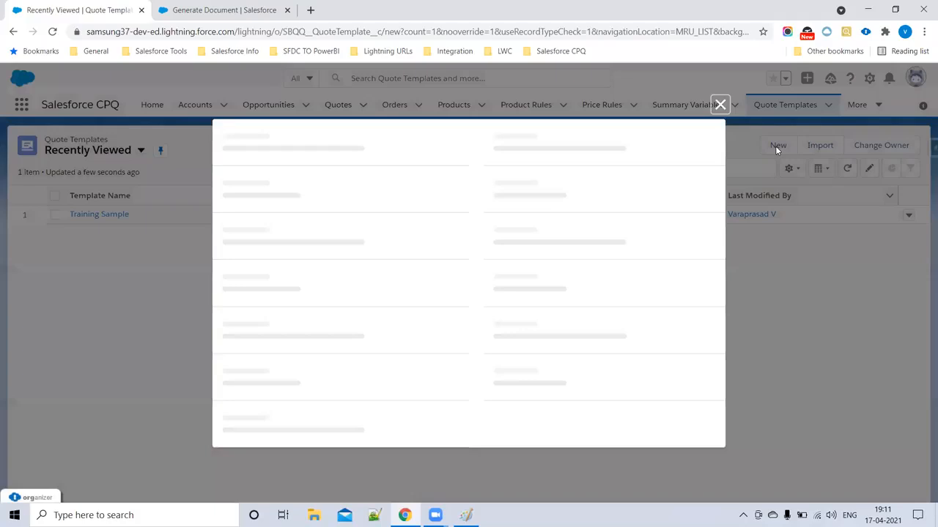
text(Samsung Template)
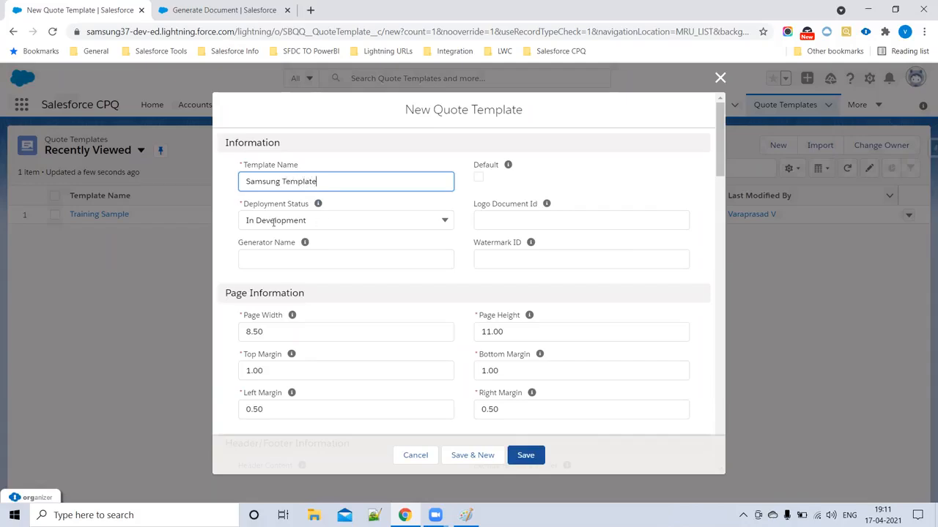
click(312, 220)
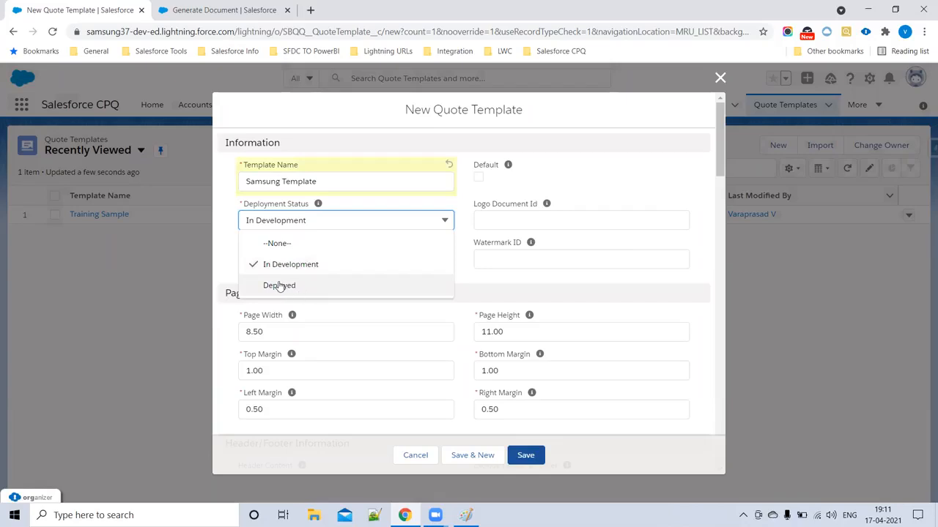
click(405, 206)
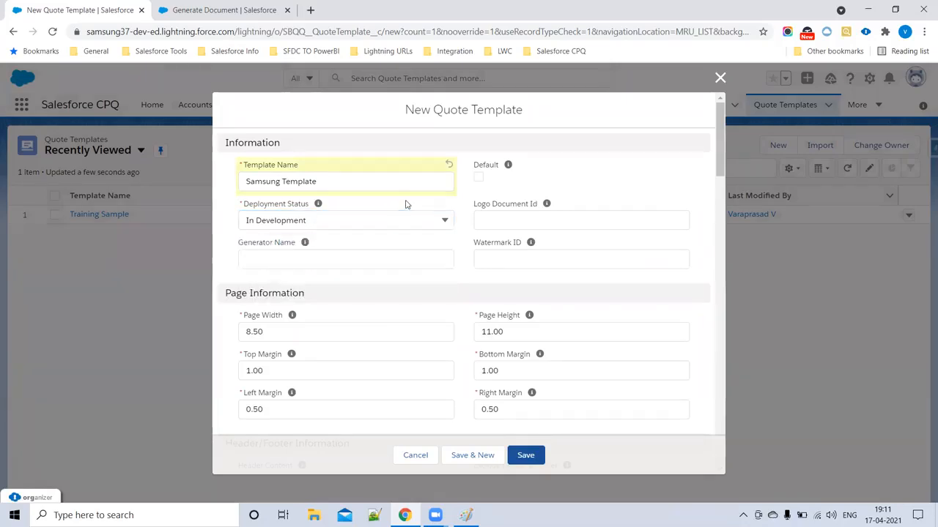
click(478, 177)
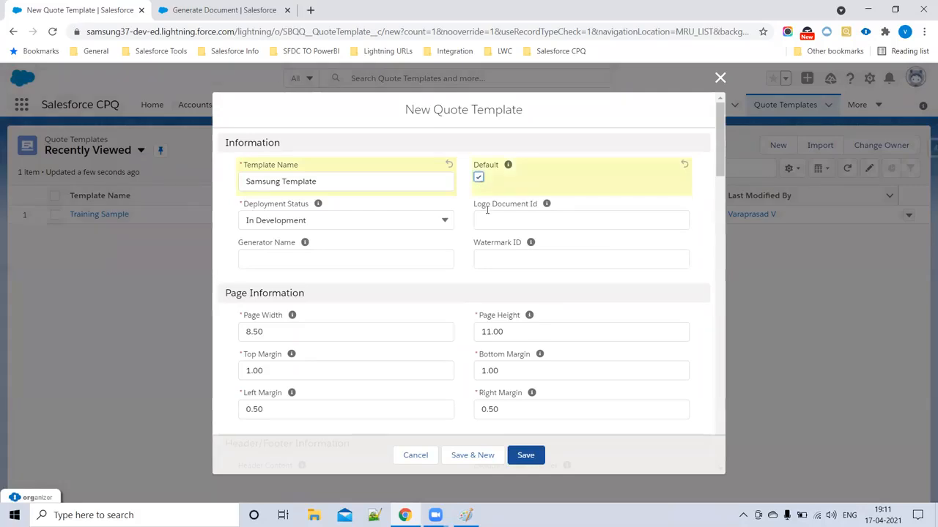
- Compare the new template form against the Generate Document page's Template field
click(222, 10)
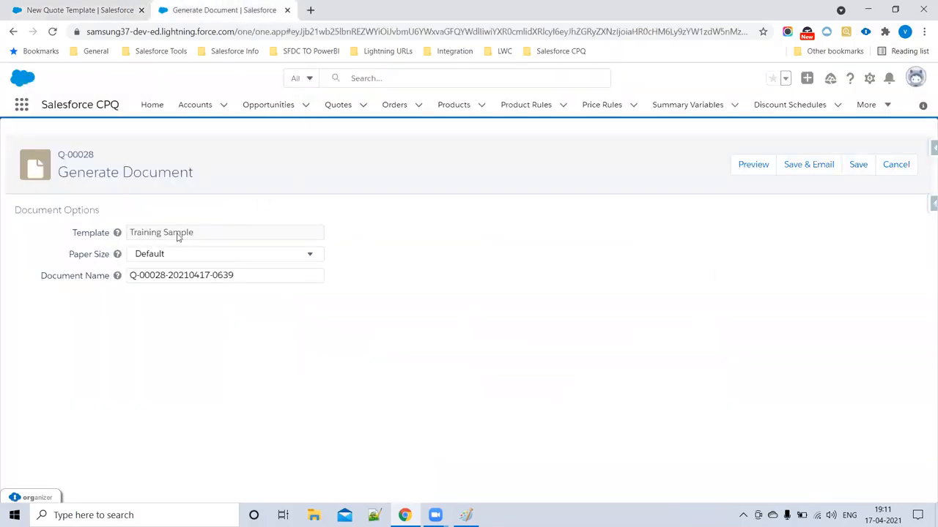
click(80, 11)
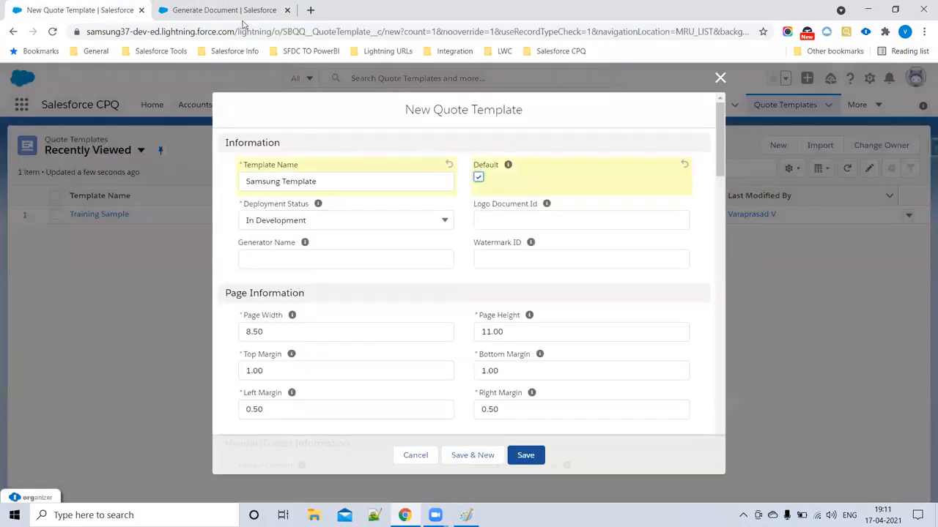
drag(329, 179, 234, 183)
click(220, 11)
drag(74, 237, 227, 237)
click(220, 237)
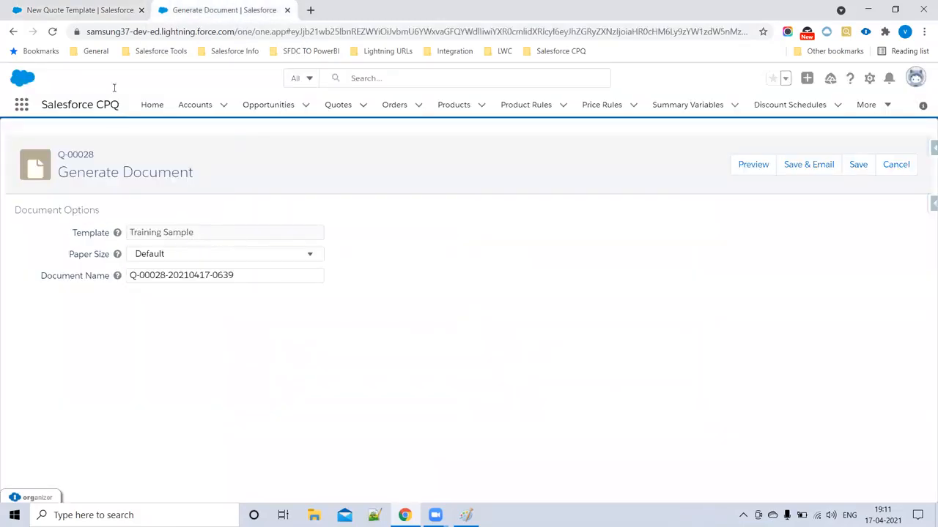
click(110, 10)
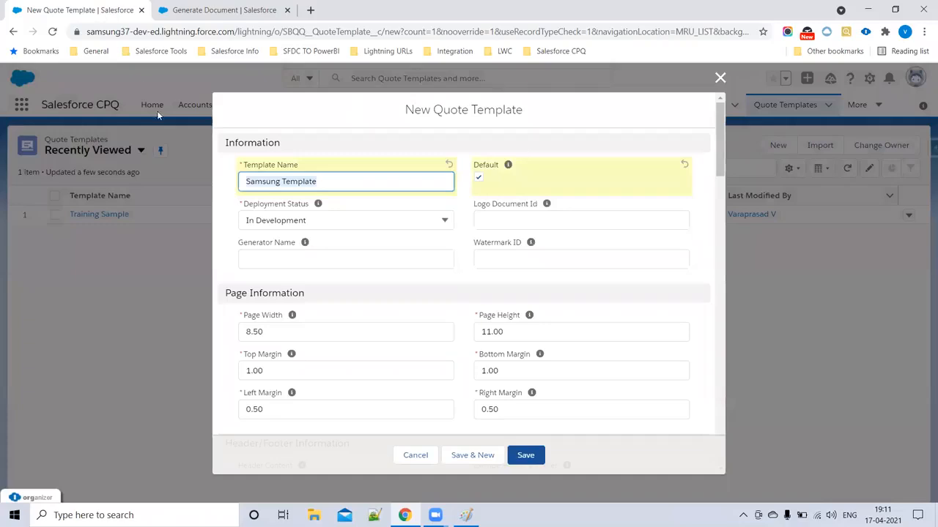
click(555, 142)
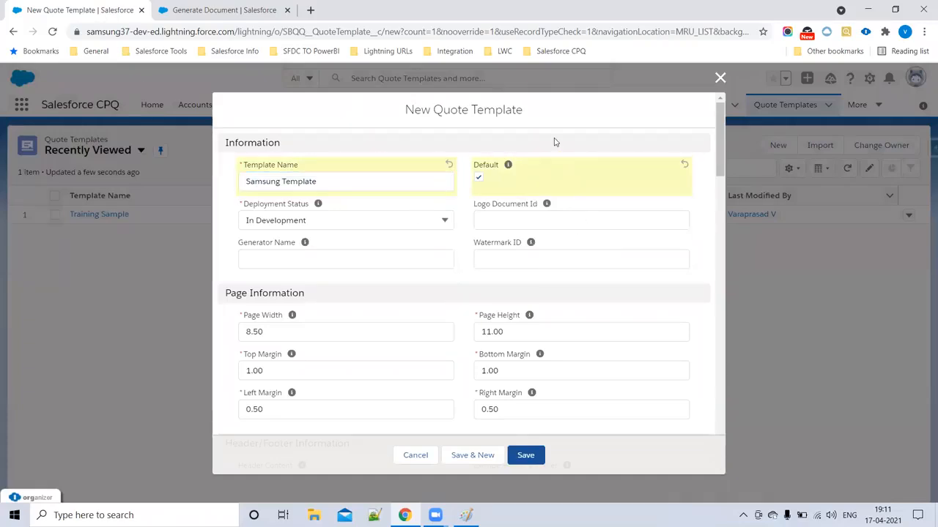
- Step through the logo, watermark and page size fields, keeping Page Height at 11.00
click(555, 226)
click(515, 266)
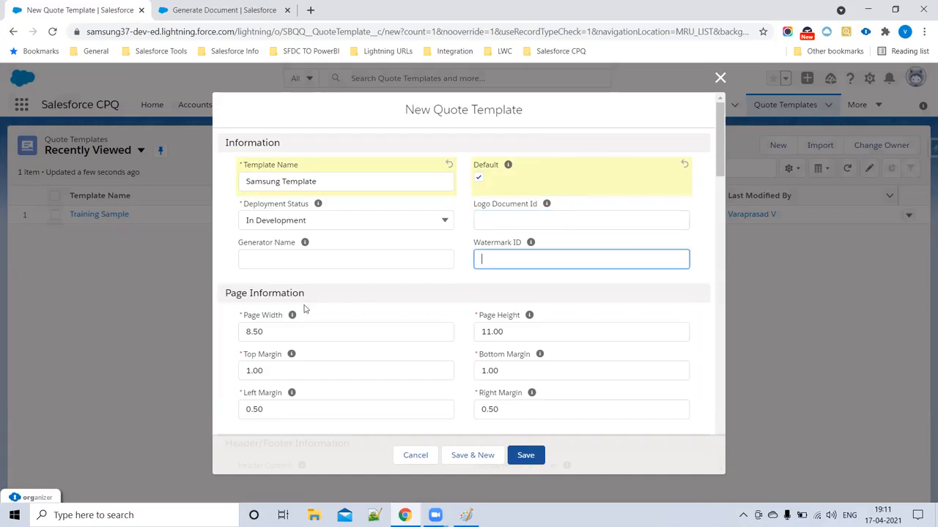
scroll(305, 320, down, 2)
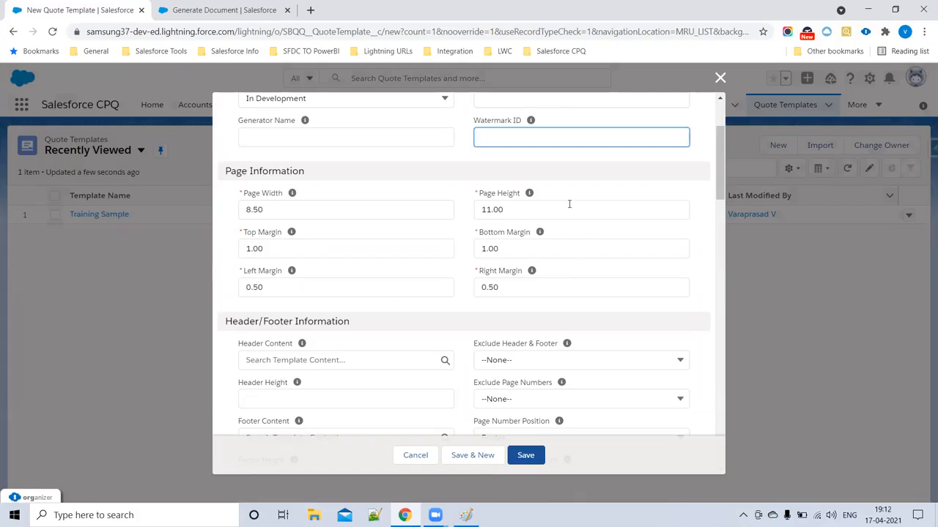
click(500, 209)
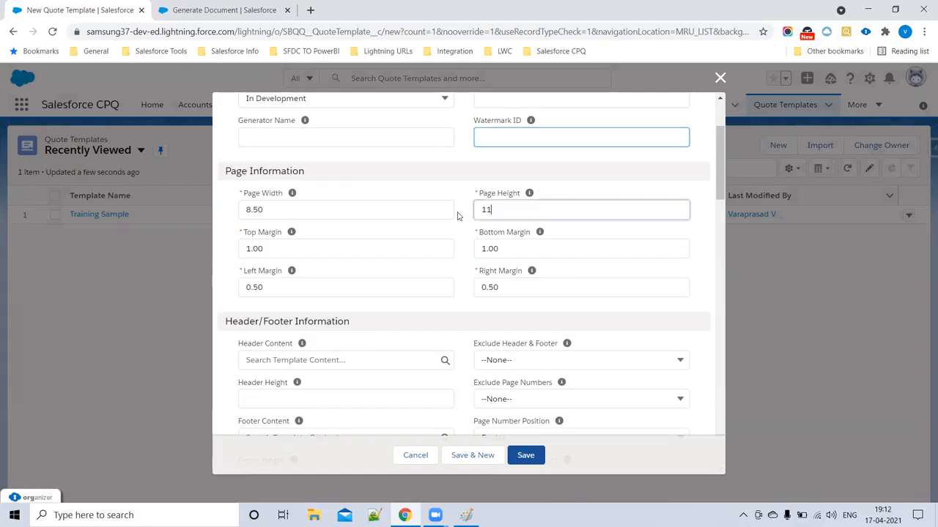
click(387, 308)
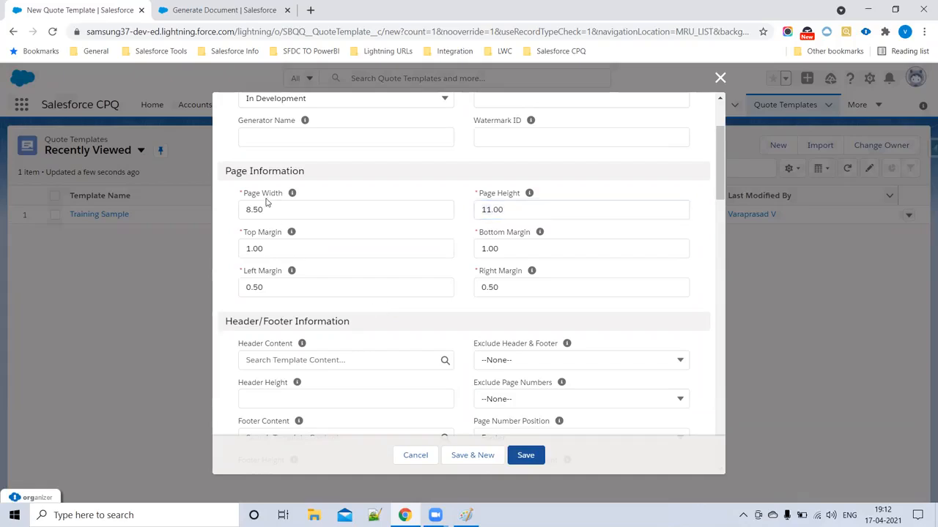
scroll(463, 279, down, 3)
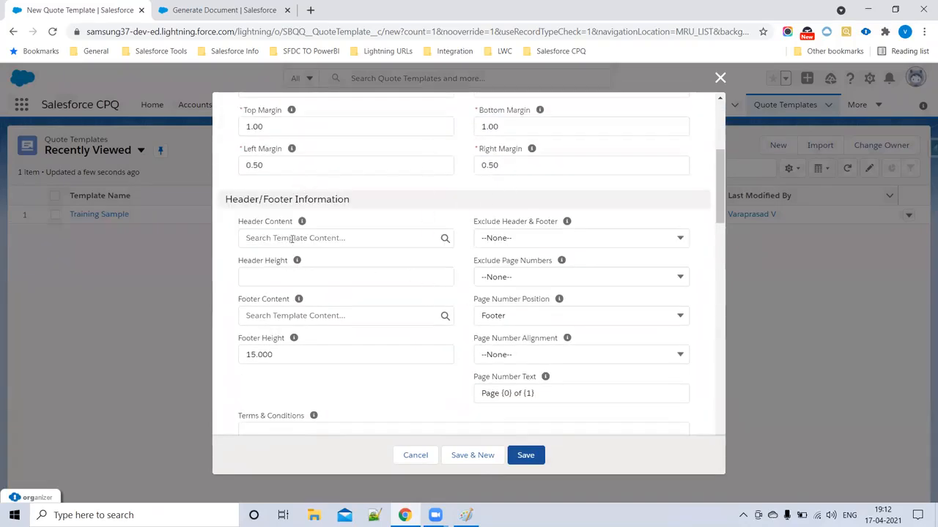
scroll(542, 338, down, 1)
scroll(542, 339, down, 4)
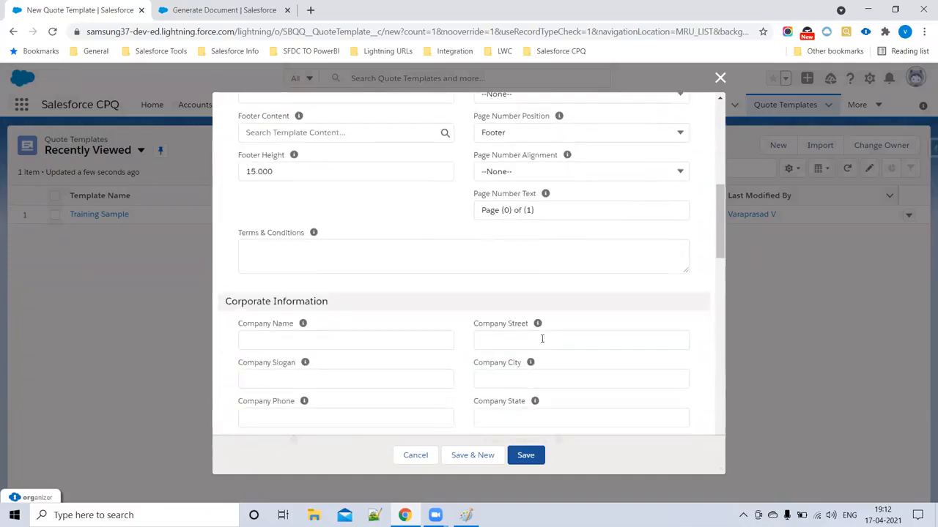
- Enter Samsung as the template's Company Name
click(274, 220)
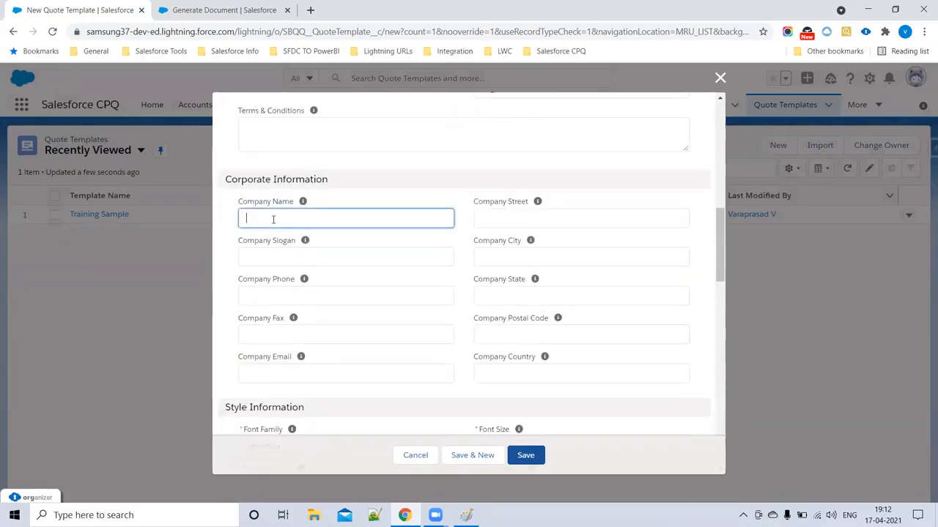
text(Samsung)
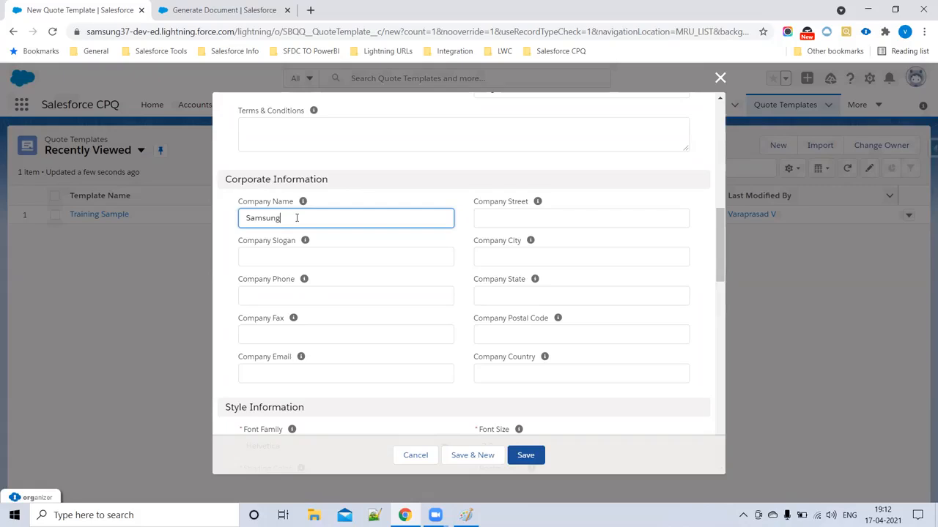
click(289, 258)
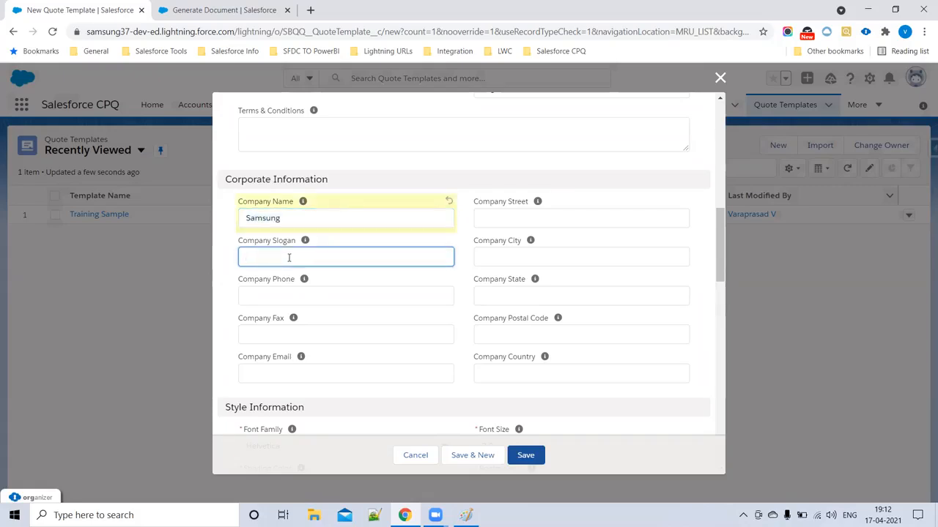
- Search Google for 'Samsung slogan' and copy 'Inspire the World, Create the Future'
click(311, 9)
text(Samsung )
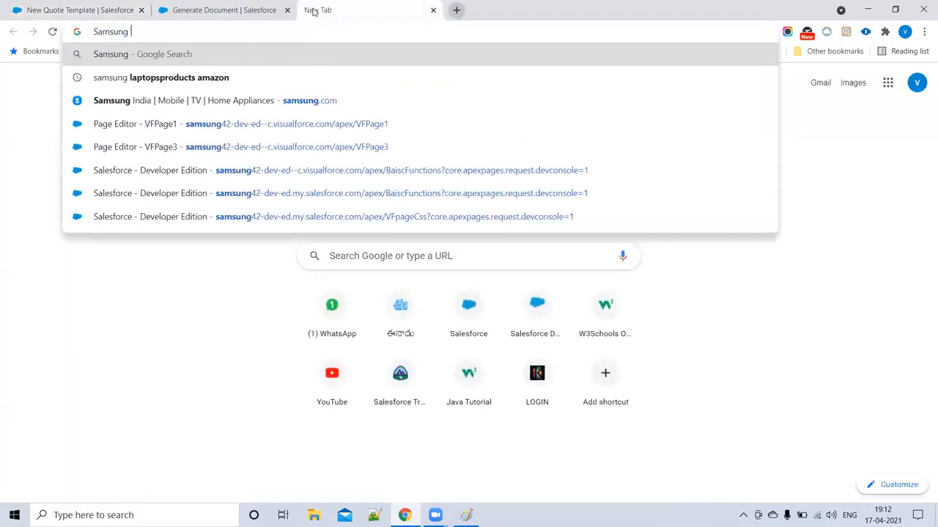
text(slogan)
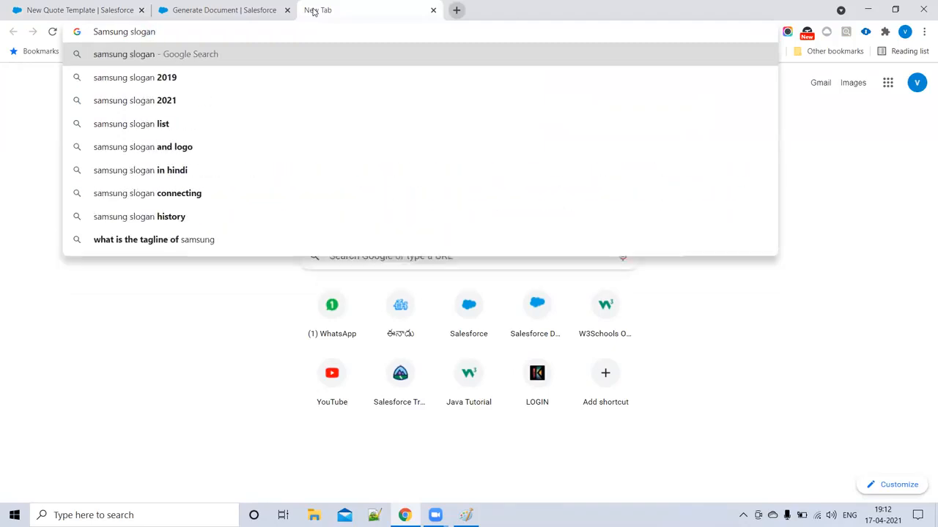
key(Return)
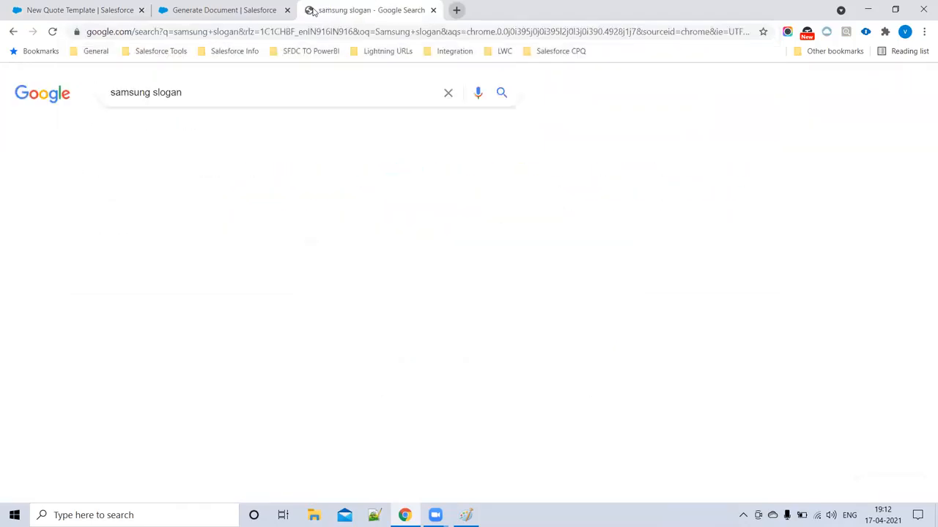
drag(112, 196, 281, 197)
key(ctrl+c)
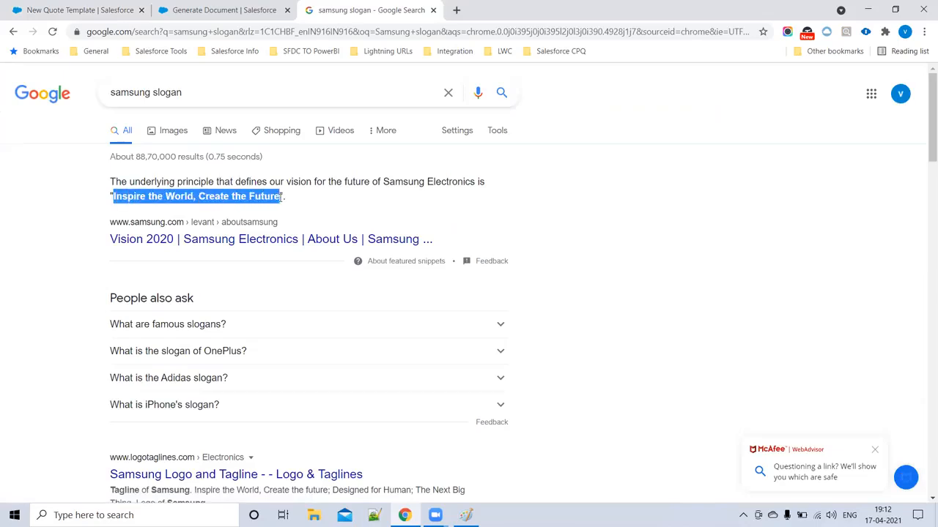
click(224, 9)
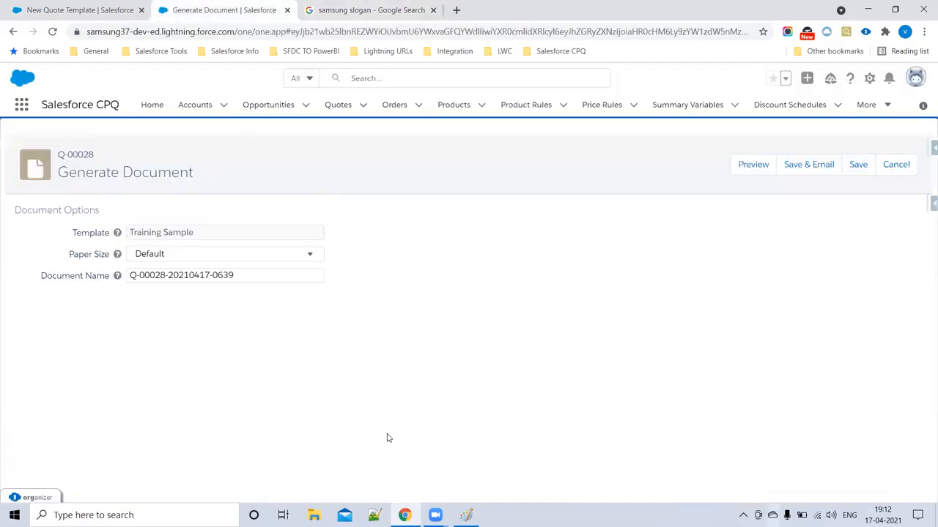
click(117, 9)
- Paste the slogan, enter the company phone, reuse it as the fax number, and add the e-mail
key(ctrl+v)
click(292, 300)
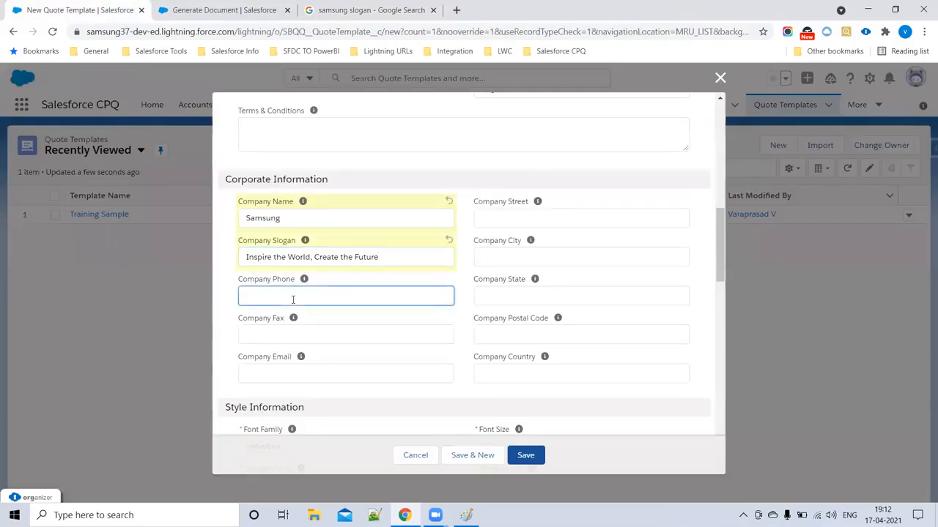
key(Tab)
key(Tab)
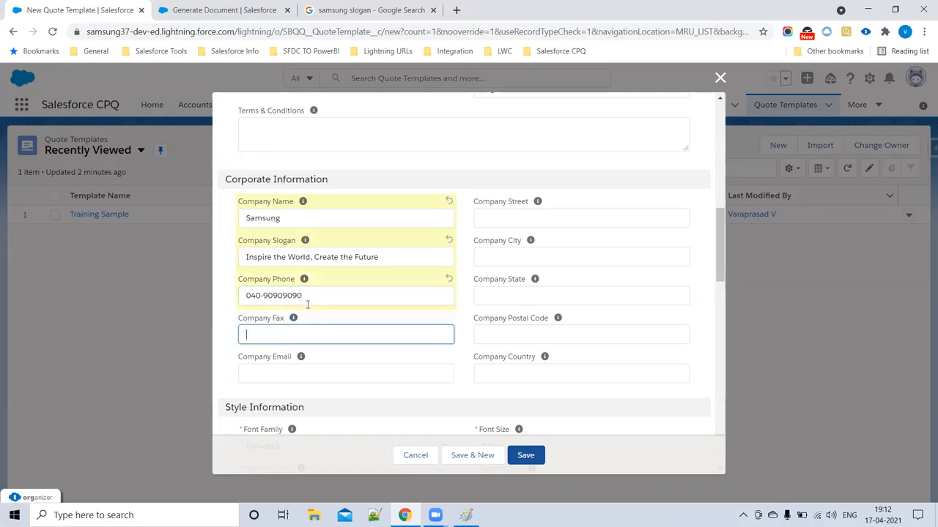
drag(301, 296, 235, 303)
key(ctrl+c)
click(291, 335)
key(ctrl+v)
click(298, 379)
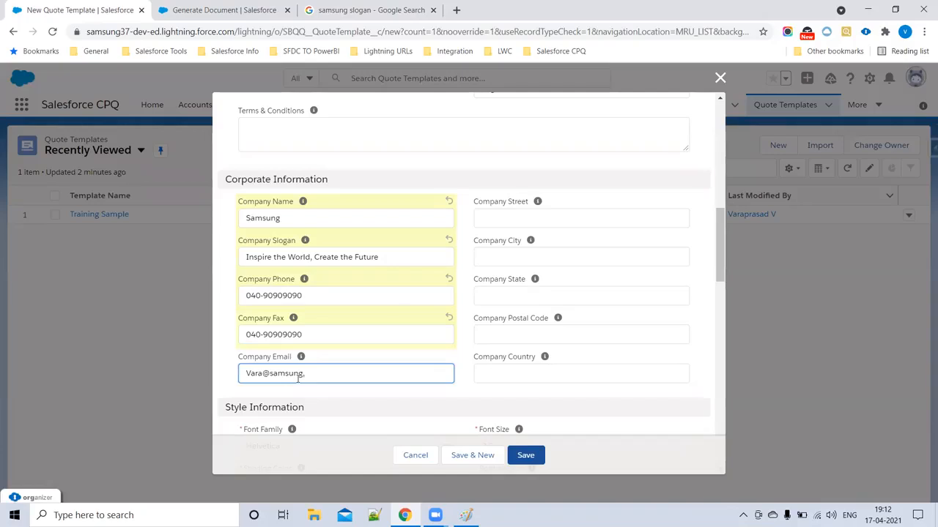
- Fill in the company street, city, state, postal code and country India
click(533, 218)
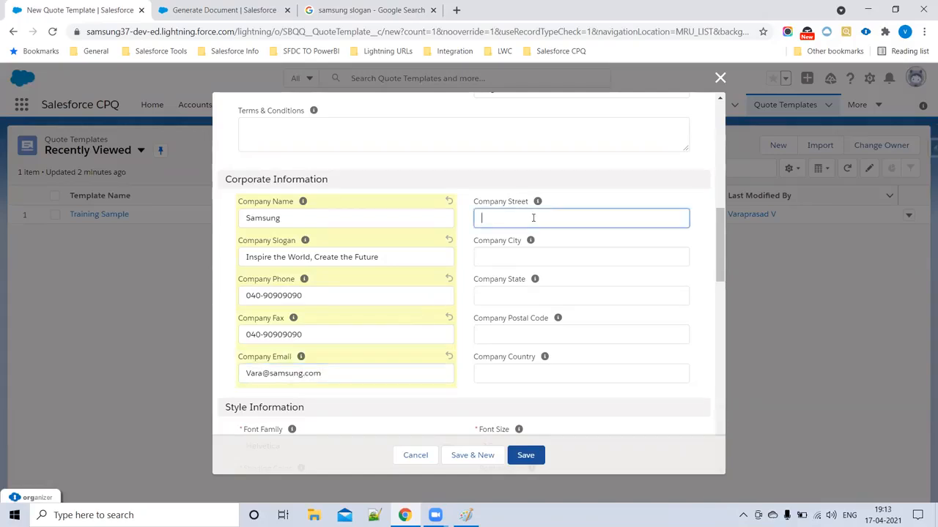
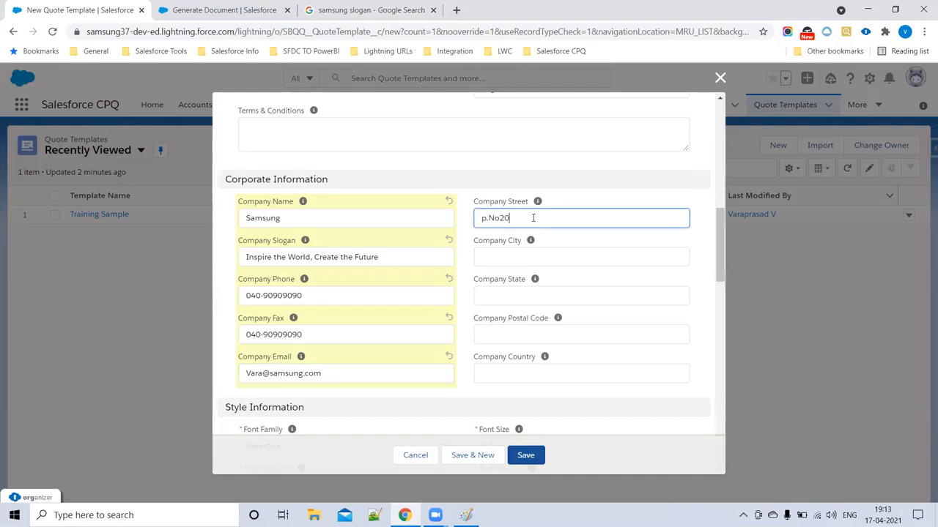
click(545, 257)
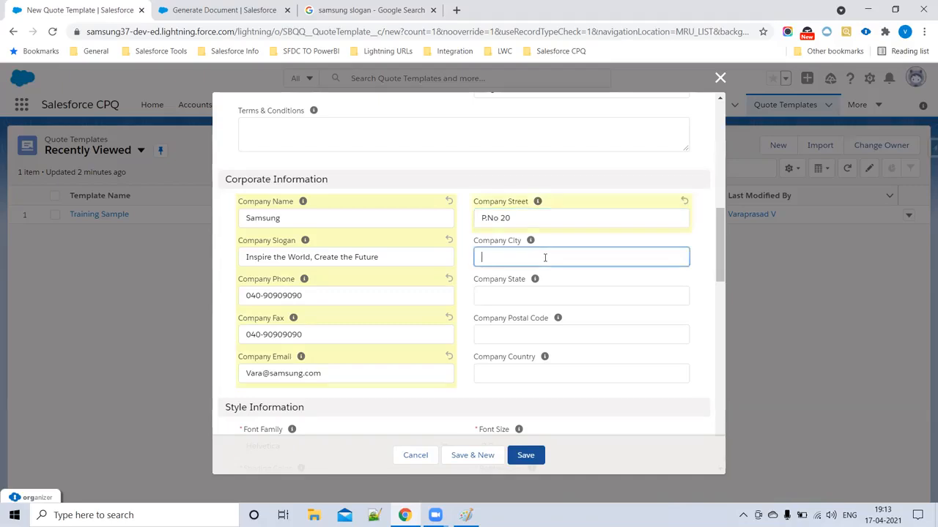
text(Hyderabad)
click(569, 293)
text(Telangana)
click(564, 335)
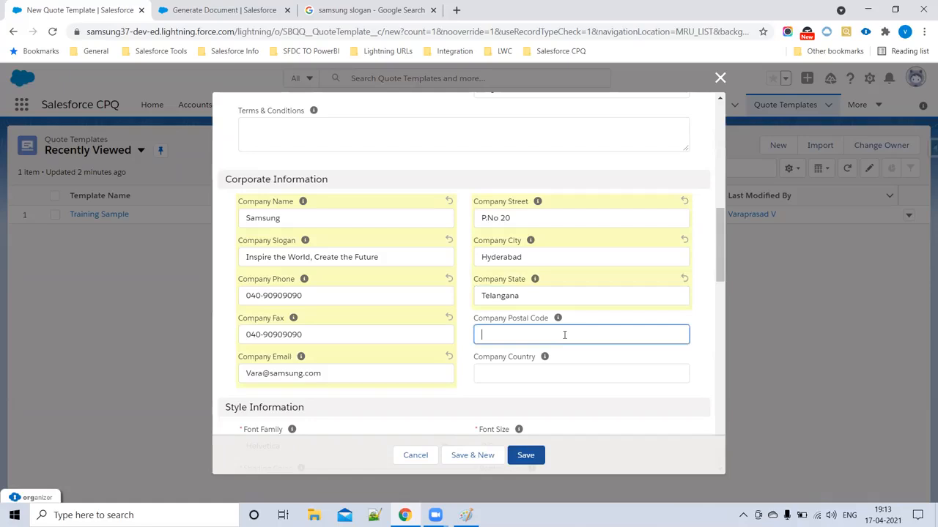
text(0)
key(BackSpace)
text(500048)
click(548, 365)
text(India)
scroll(391, 291, up, 15)
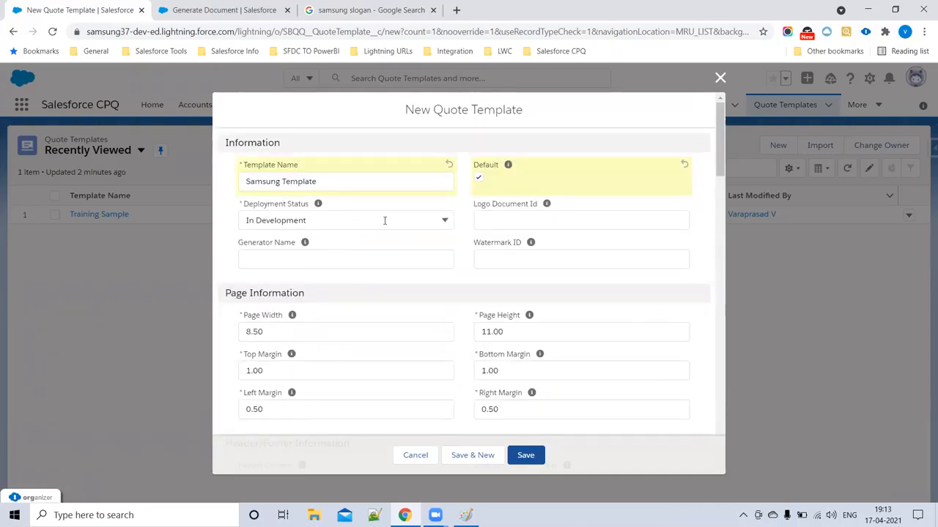
scroll(482, 345, down, 4)
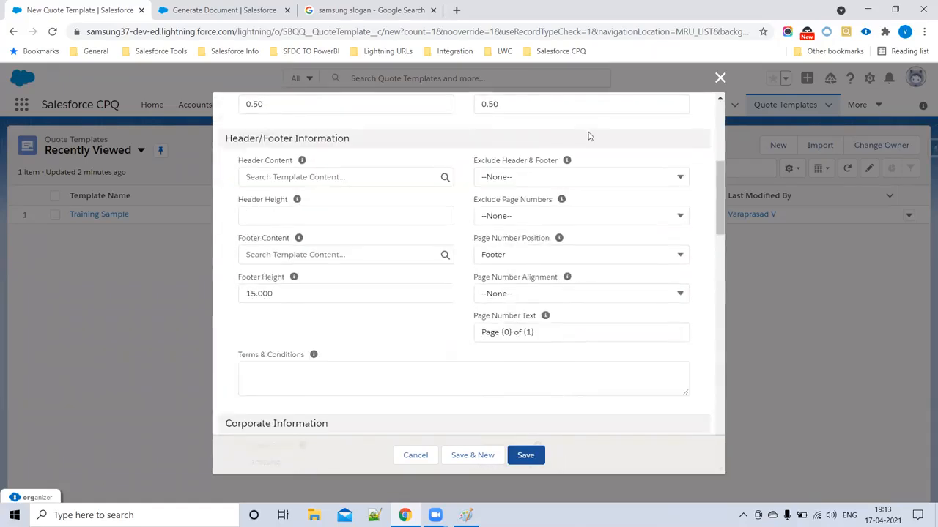
scroll(555, 201, up, 4)
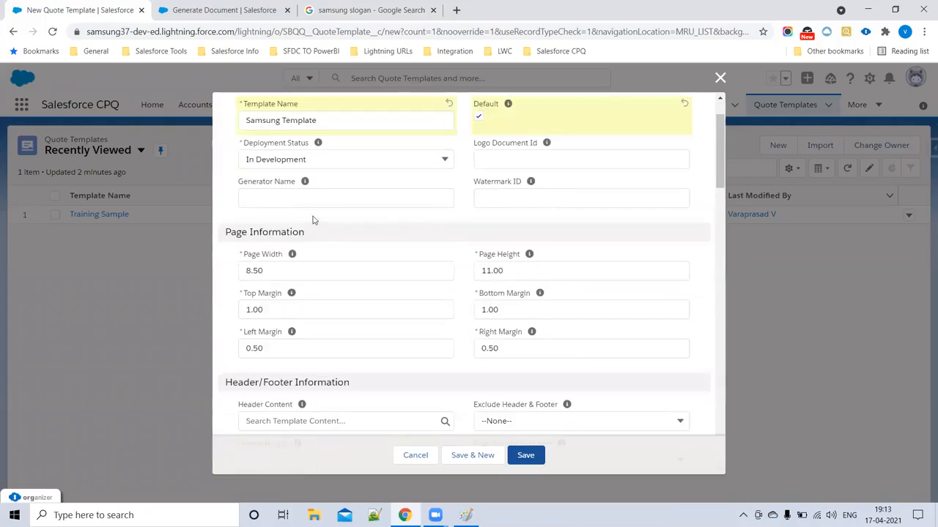
mouse_move(307, 184)
scroll(438, 273, down, 4)
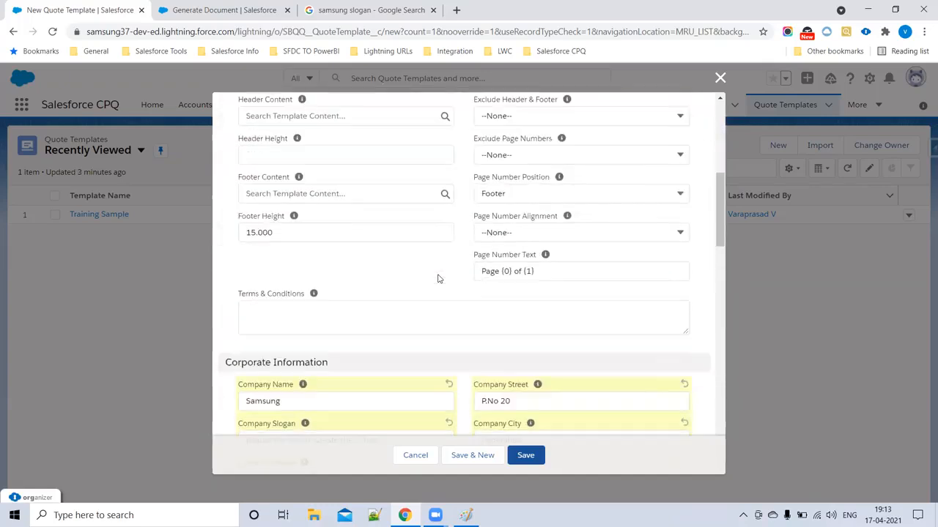
scroll(438, 278, down, 3)
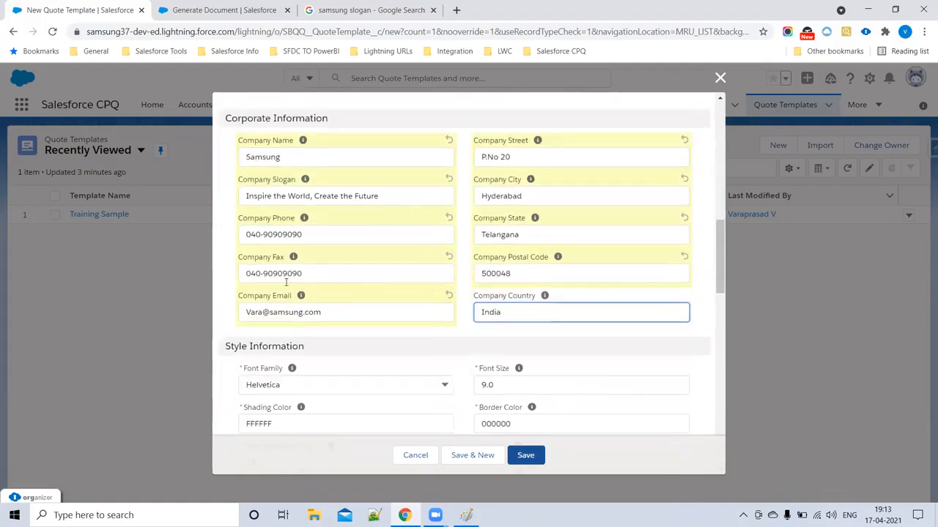
scroll(308, 304, down, 2)
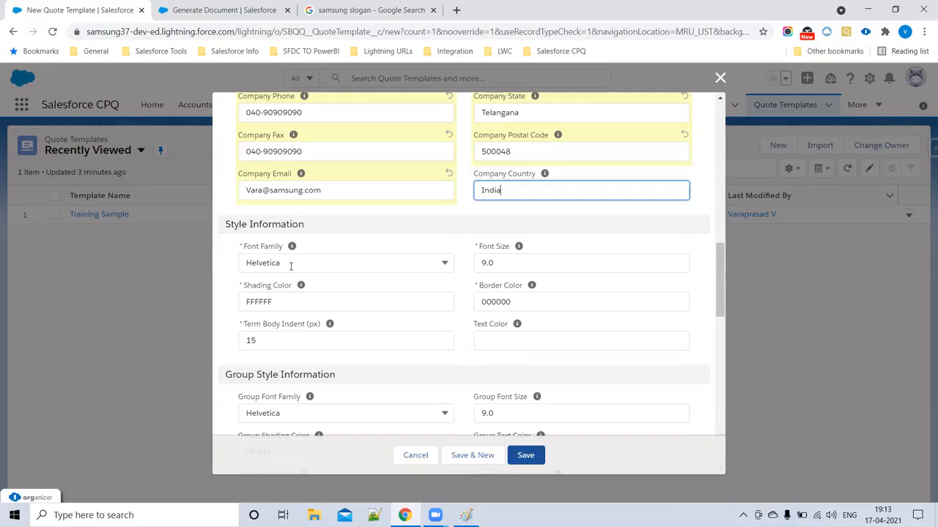
drag(275, 301, 239, 301)
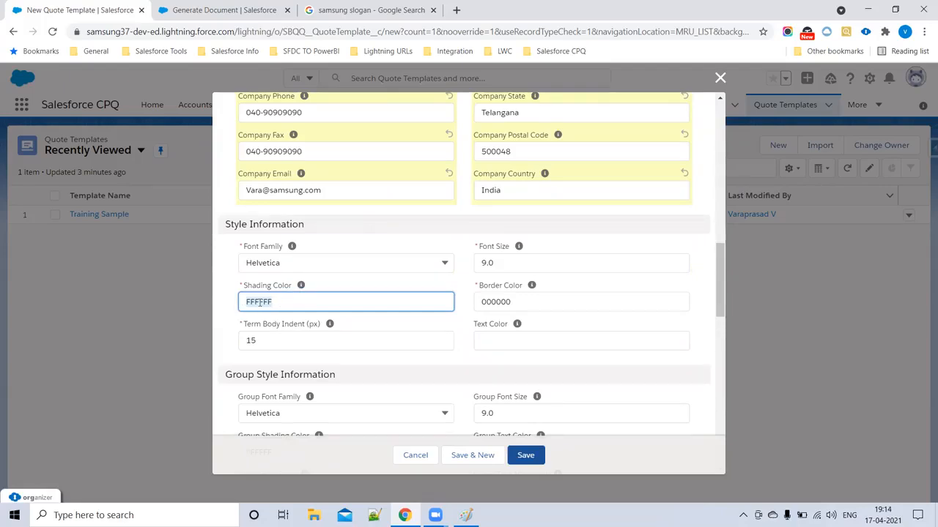
- In a new browser tab, search 'color codes' and open the HTML Color Codes site
click(456, 10)
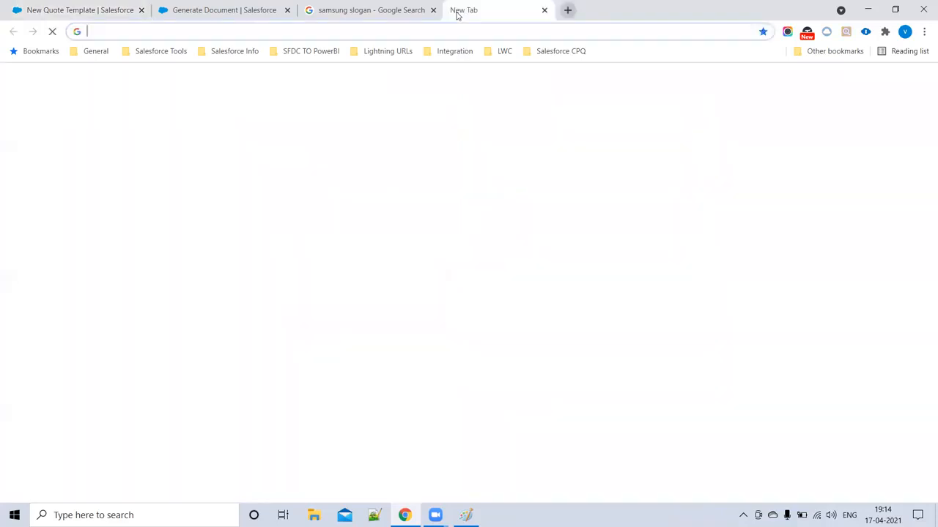
text(color)
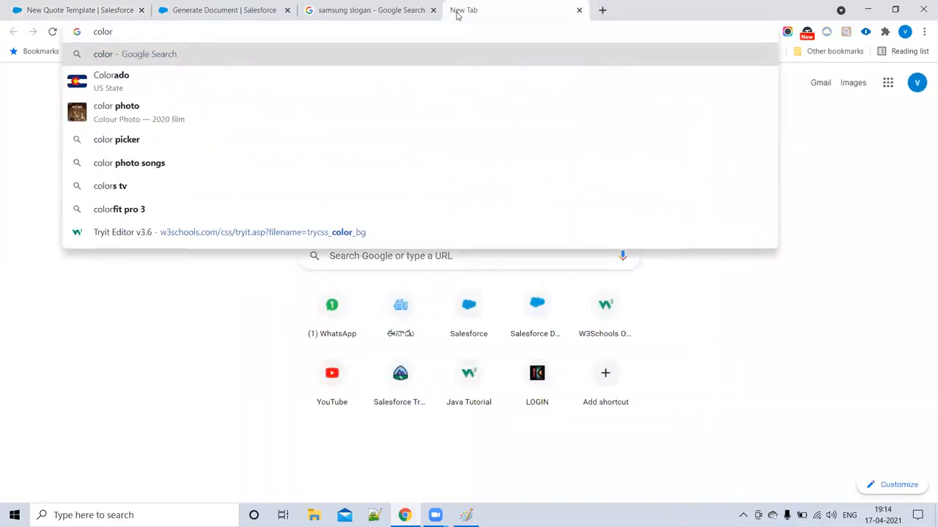
text( code)
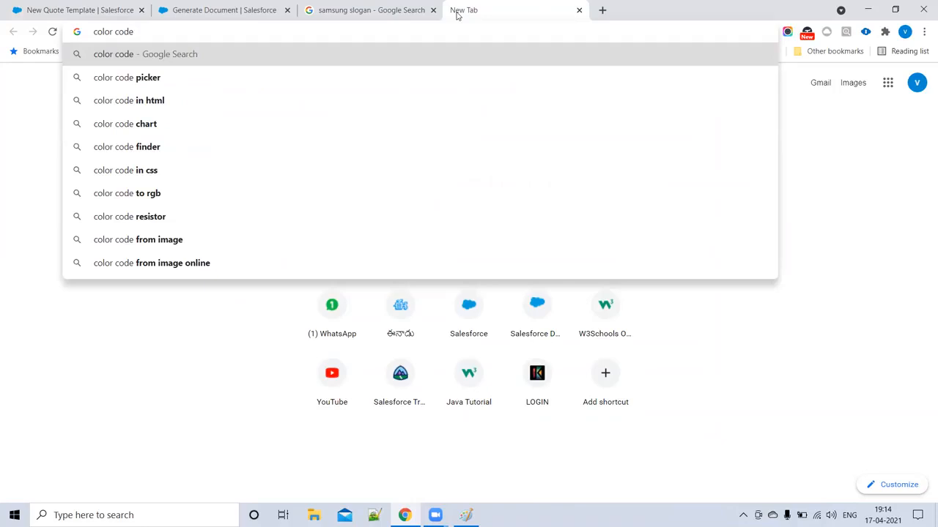
text(s)
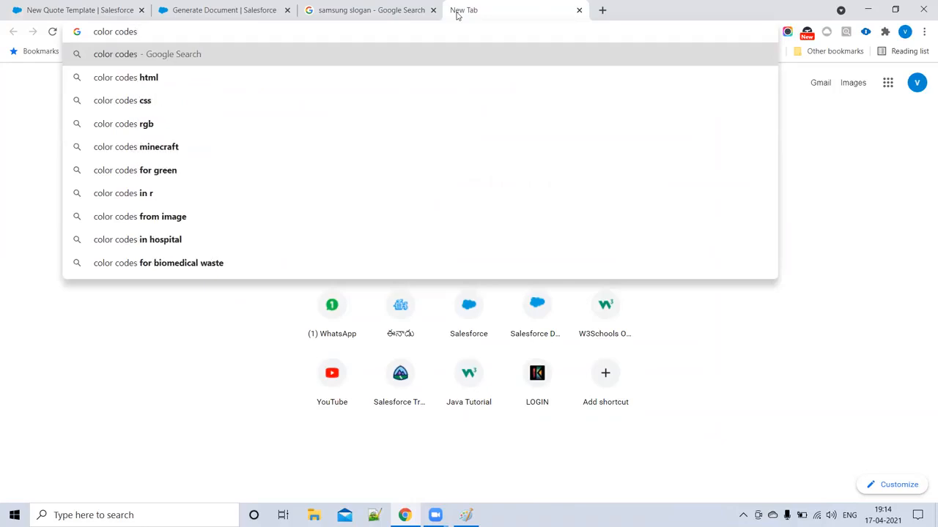
key(Return)
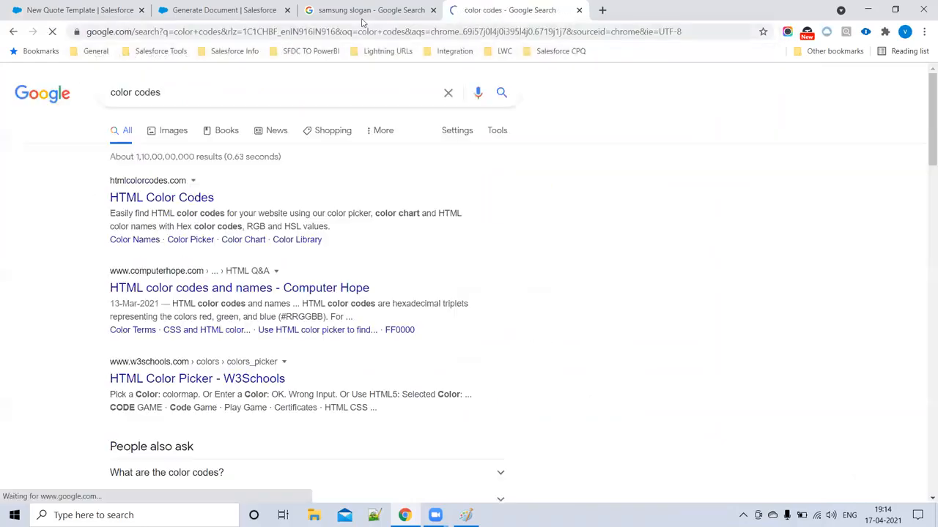
click(163, 200)
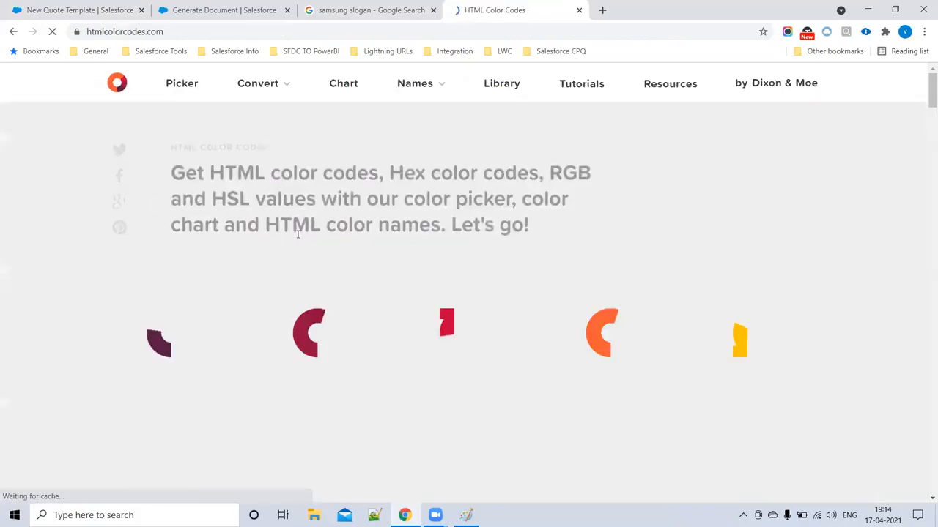
- Pick the dark navy #17202A from the colour chart, select its hex code, and return to the template form
scroll(488, 270, down, 2)
scroll(502, 227, down, 3)
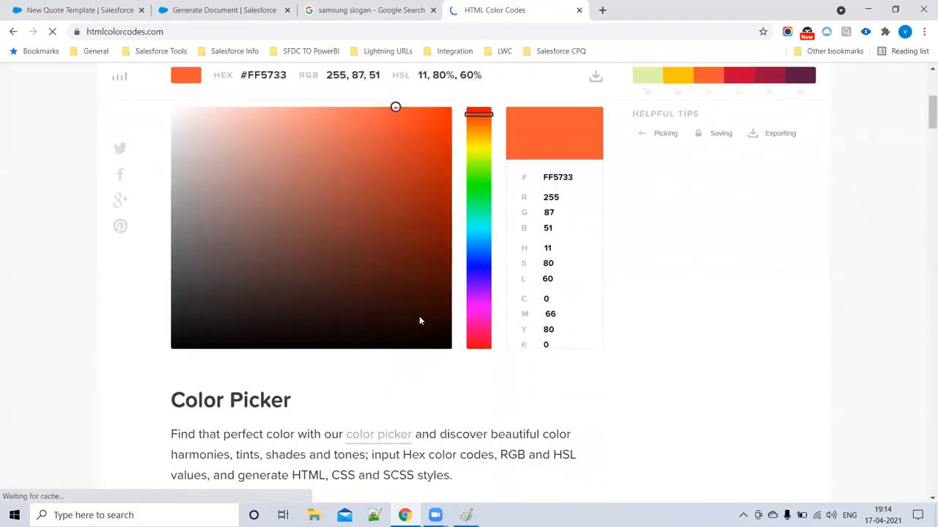
click(172, 346)
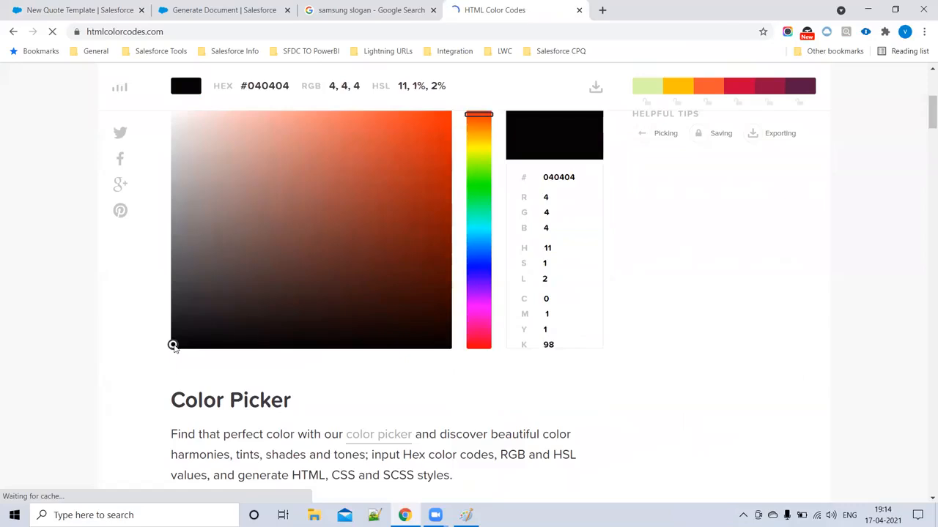
scroll(208, 356, down, 1)
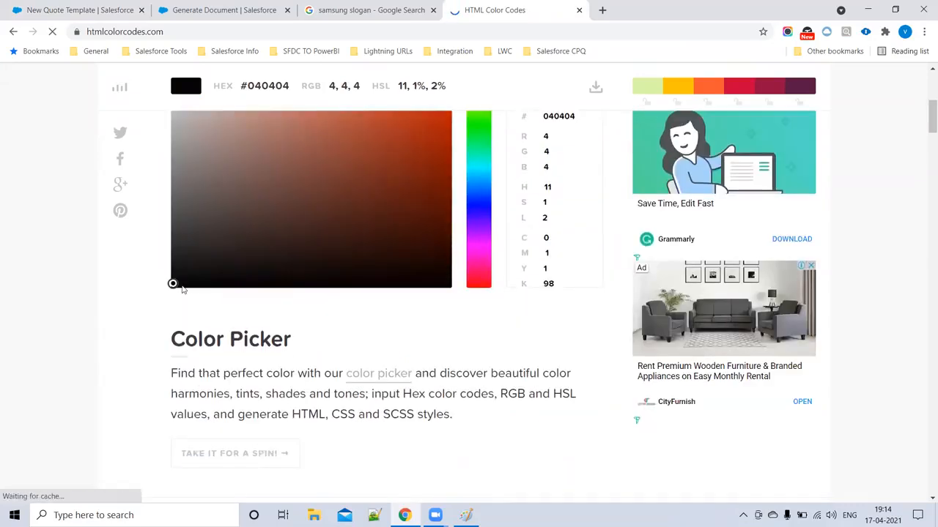
mouse_move(182, 290)
mouse_down()
mouse_move(171, 243)
mouse_move(178, 157)
mouse_move(322, 272)
mouse_move(360, 276)
mouse_move(402, 184)
mouse_move(256, 266)
mouse_move(170, 280)
mouse_up()
scroll(256, 291, down, 4)
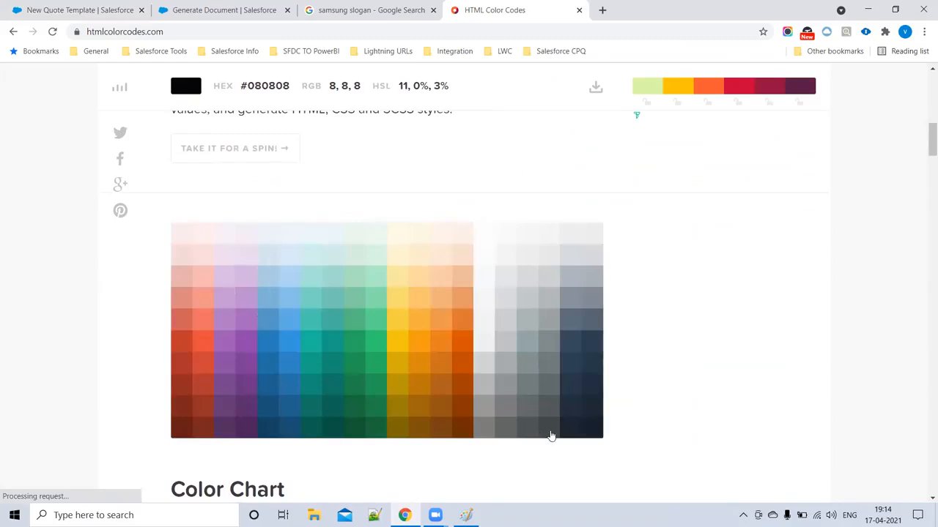
click(594, 438)
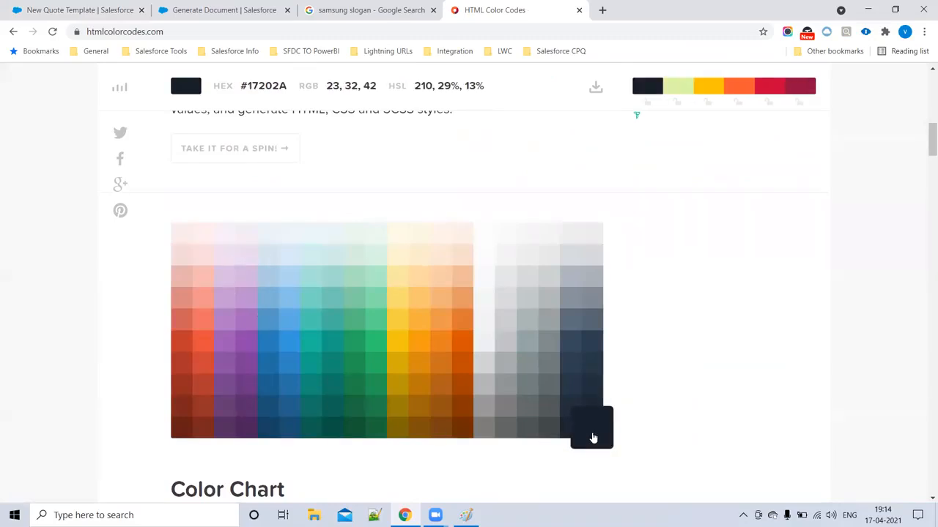
triple_click(249, 86)
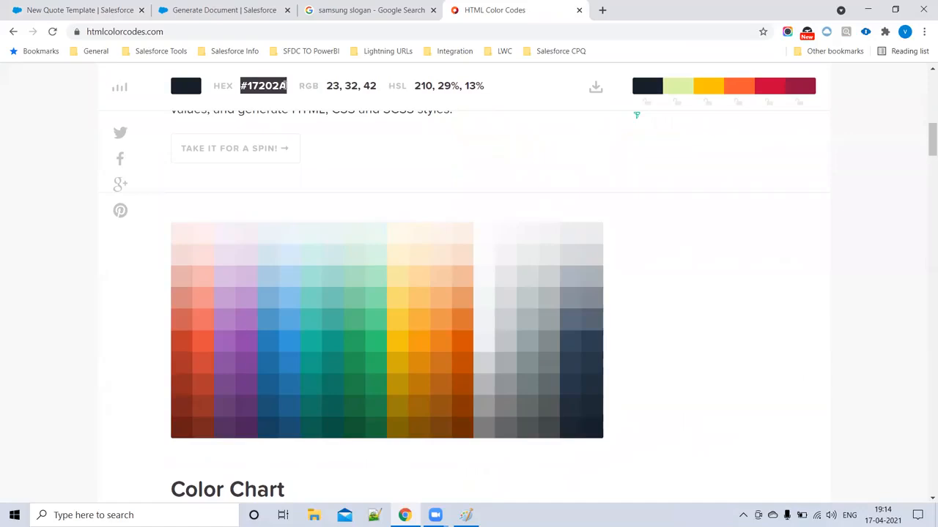
click(227, 6)
click(81, 7)
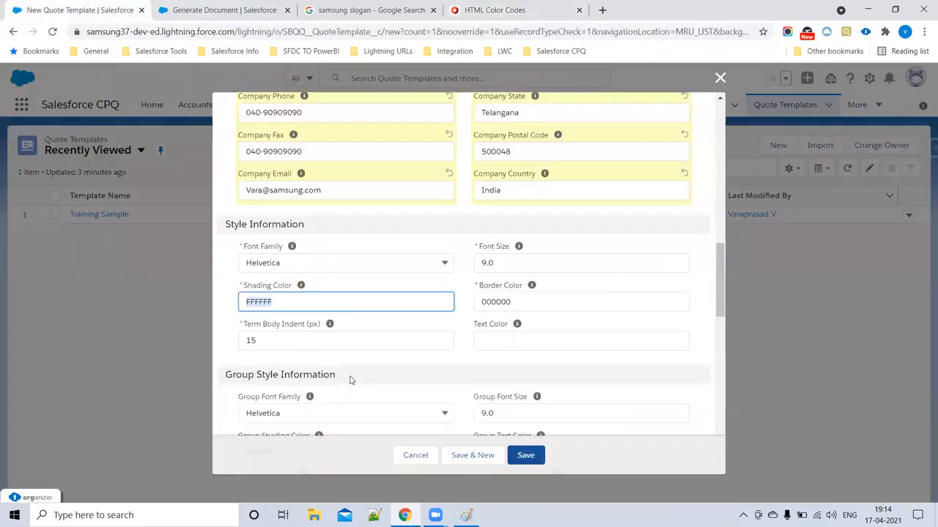
- Review the template's Border Color 000000, keep Helvetica as the font family, and check the Font Size
double_click(515, 301)
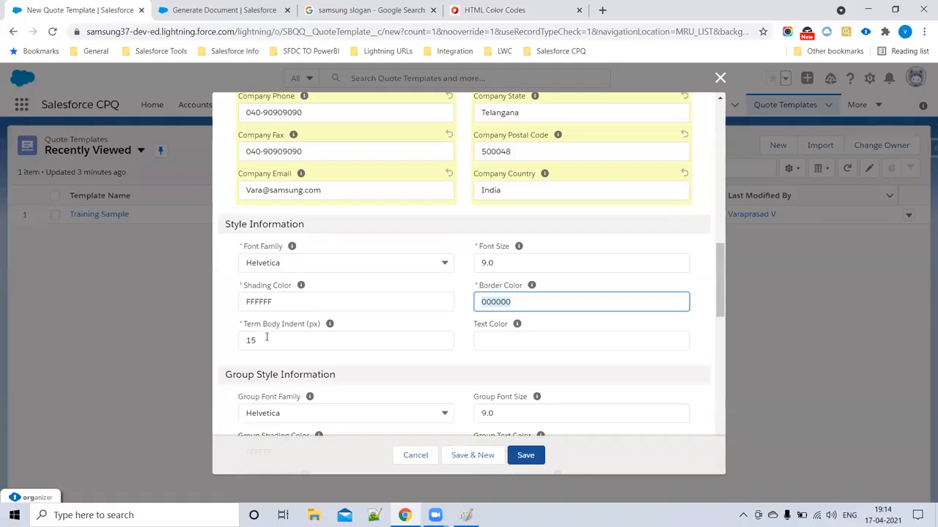
drag(245, 325, 316, 337)
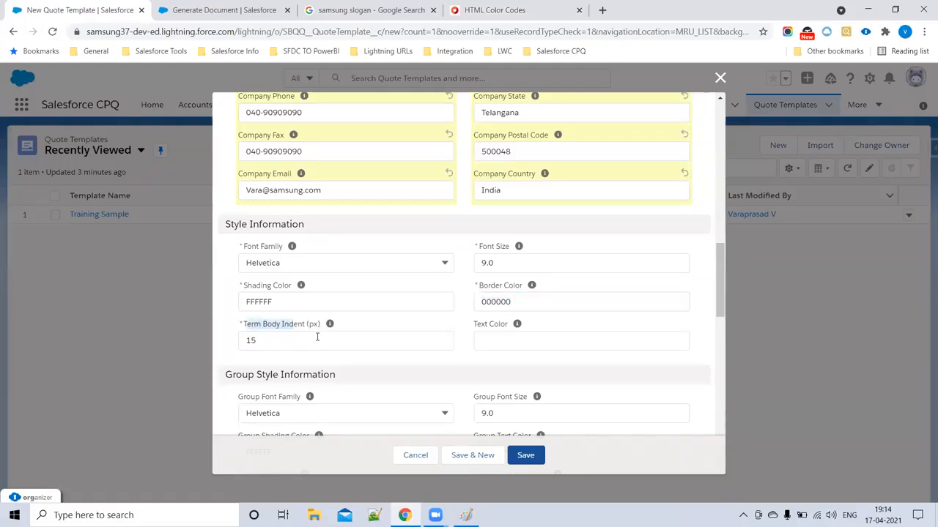
click(275, 345)
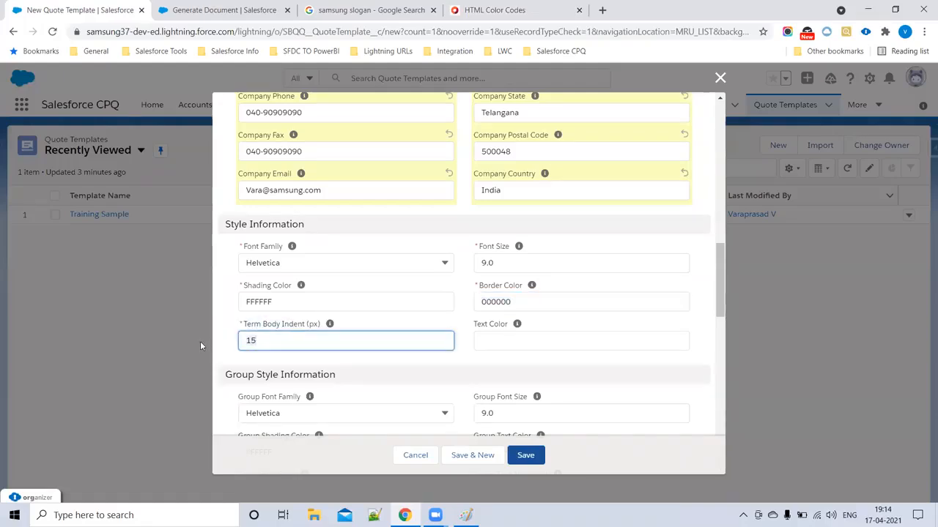
click(287, 261)
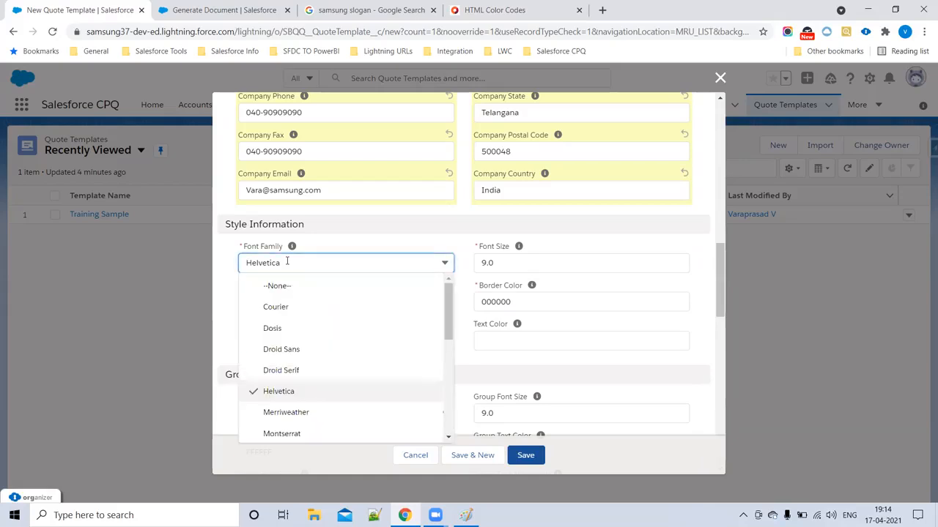
click(289, 391)
click(512, 259)
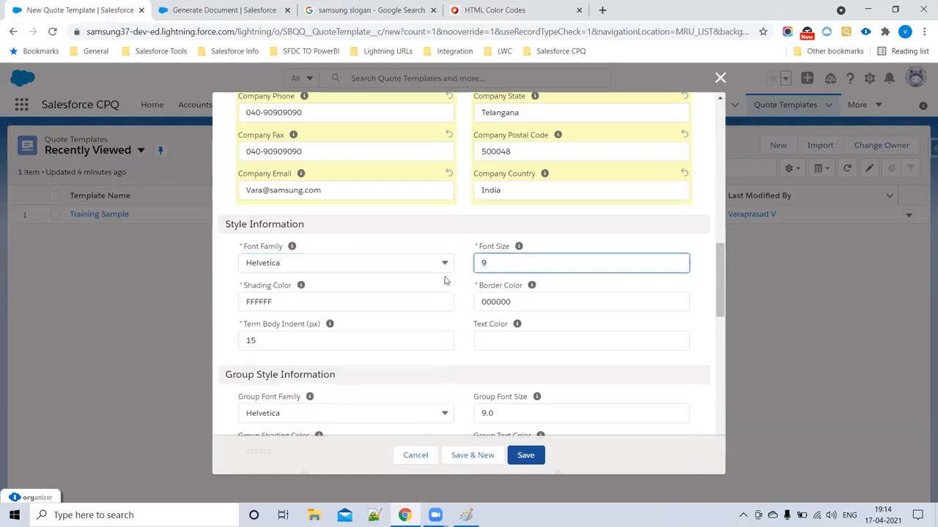
- For Text Color, select and copy the orange hex code D35400 from HTML Color Codes
click(492, 339)
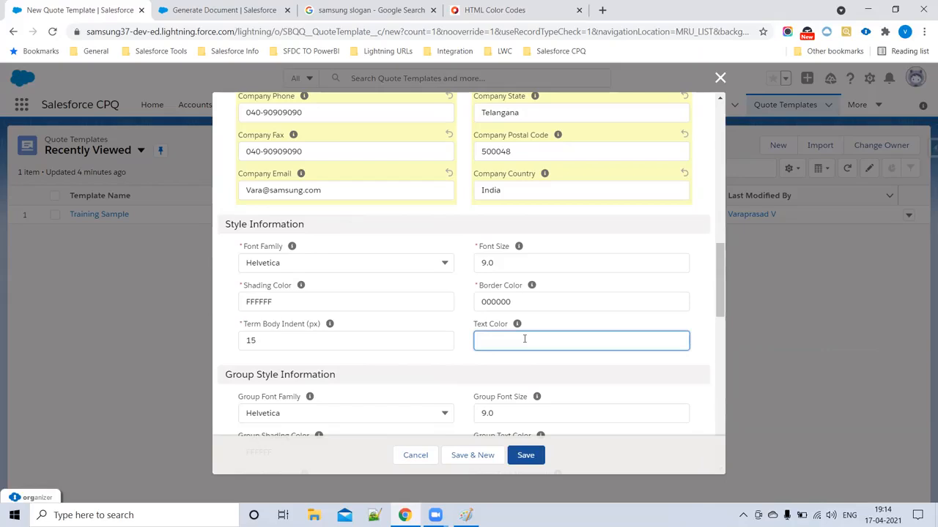
click(471, 19)
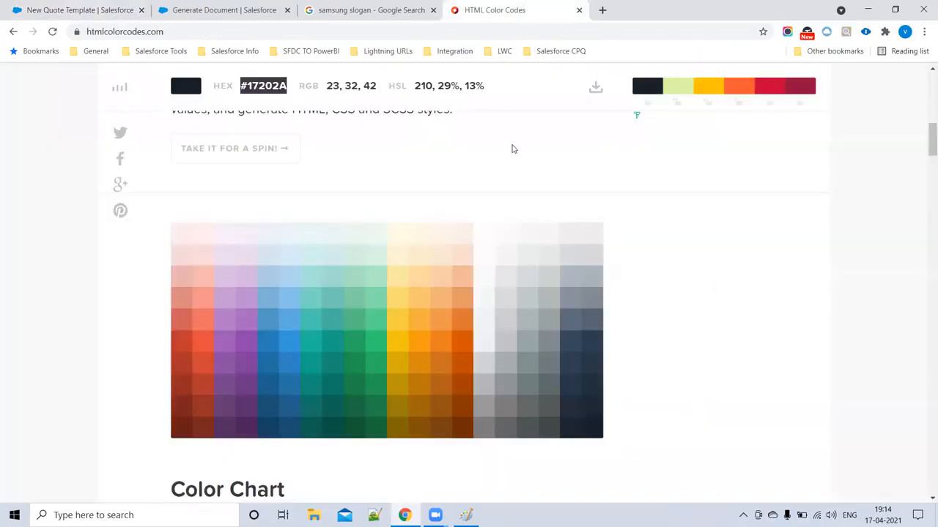
click(460, 350)
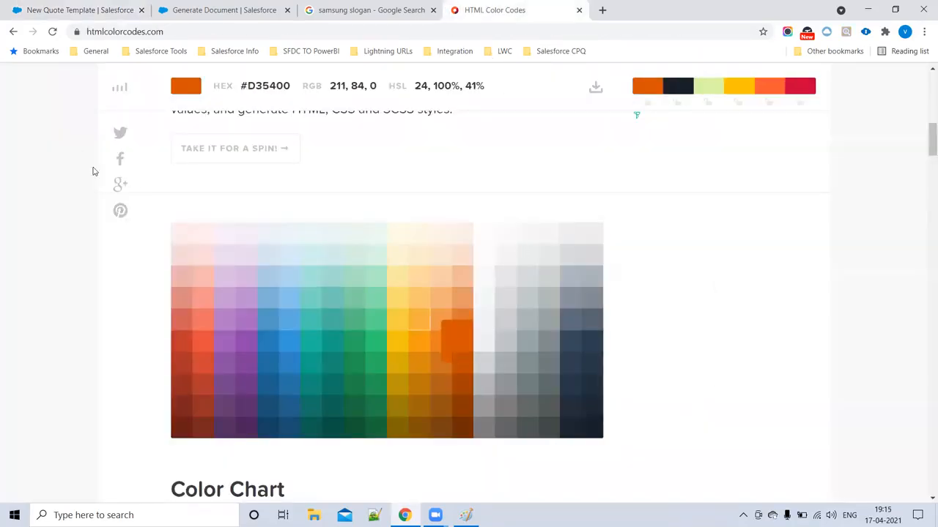
scroll(92, 172, up, 3)
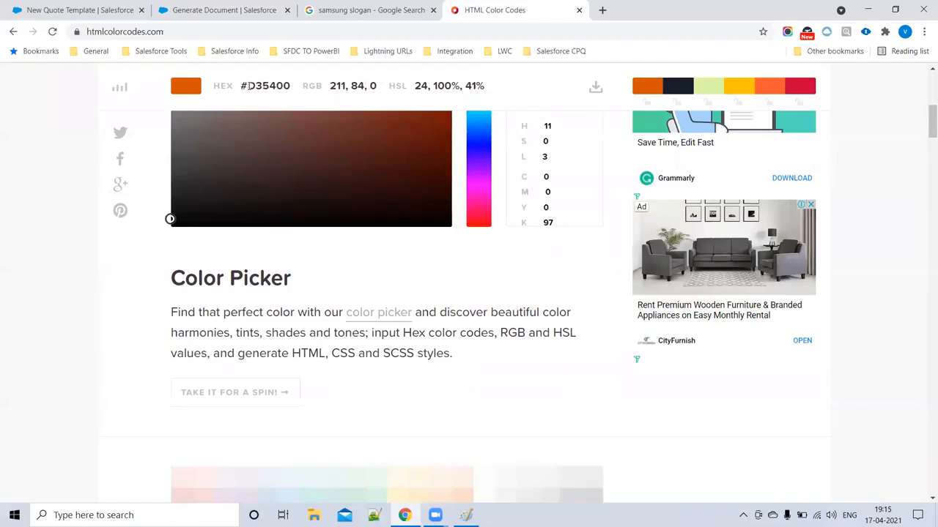
drag(249, 85, 296, 89)
key(ctrl+c)
click(75, 10)
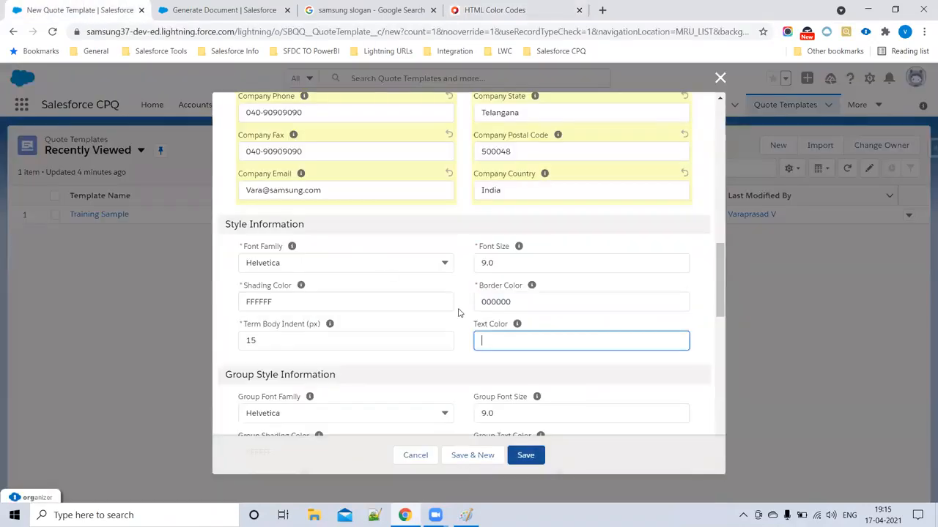
- Paste D35400 as the Text Color and save the Samsung Template quote template
key(ctrl+v)
scroll(377, 364, down, 2)
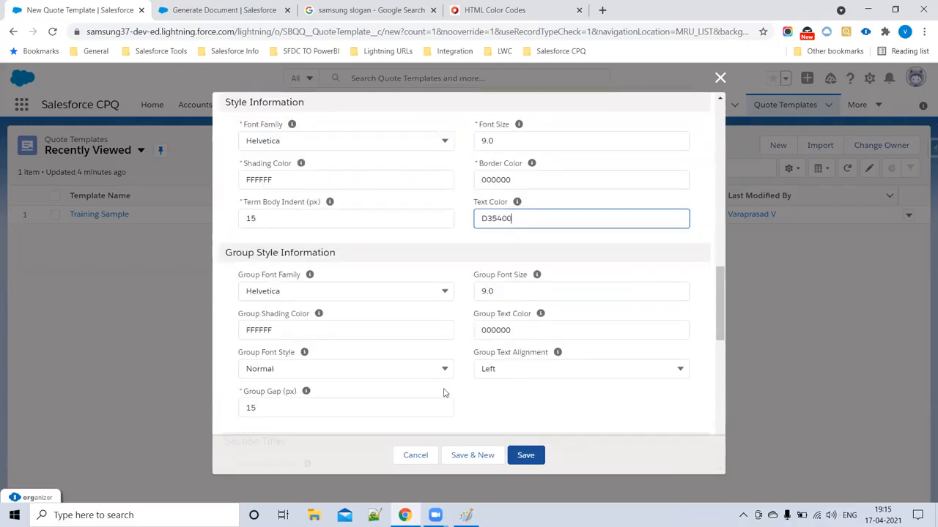
scroll(378, 359, down, 3)
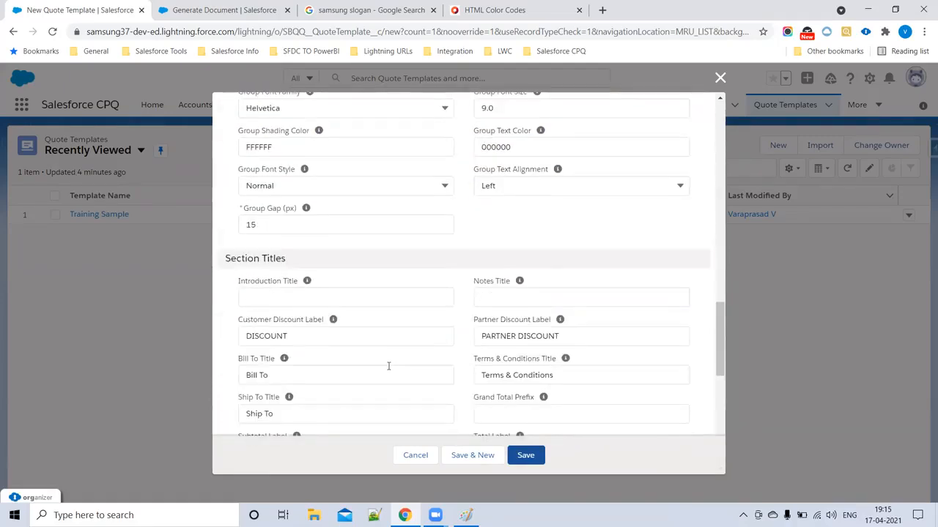
scroll(388, 366, down, 7)
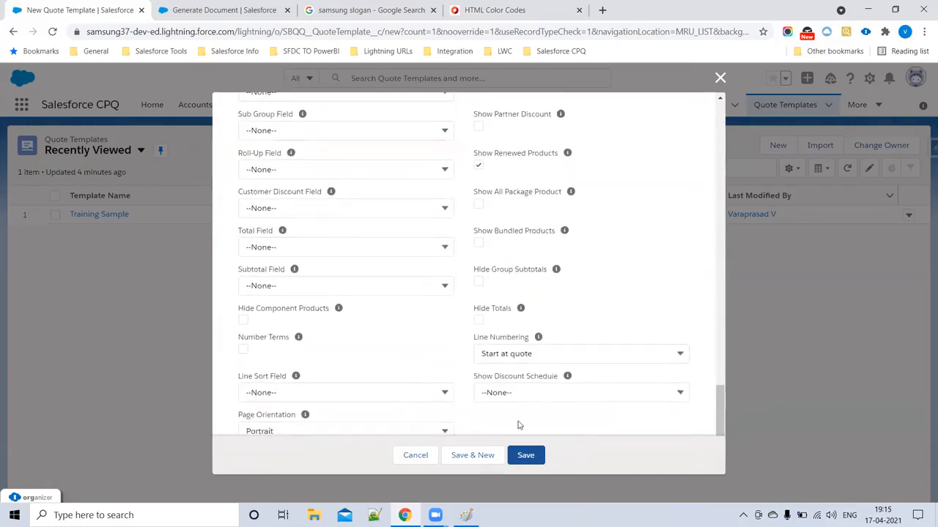
click(527, 455)
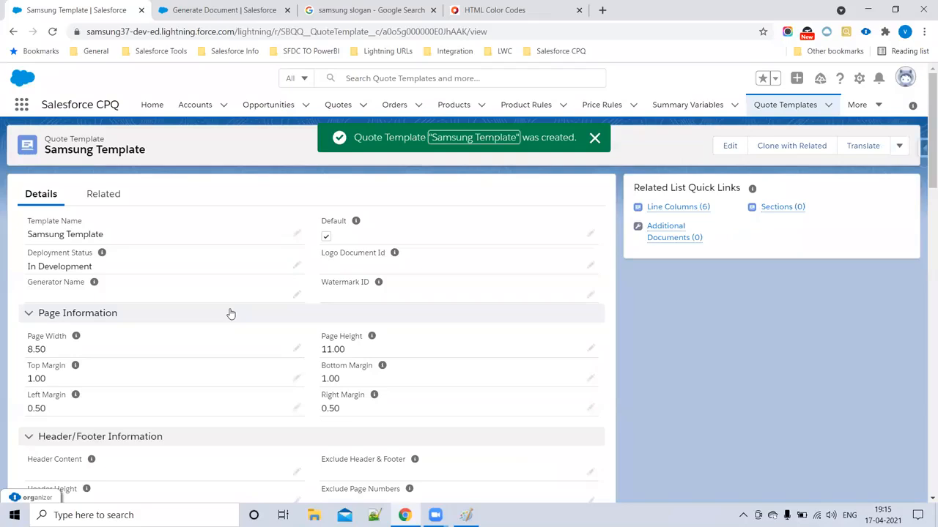
- Open Samsung Template from Quote Templates, then reload quote Q-00028's Generate Document page
click(766, 106)
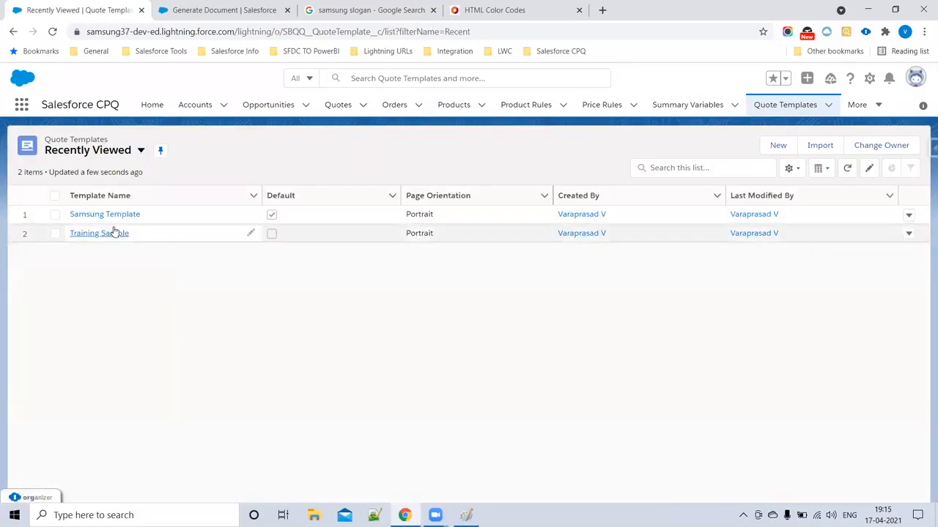
click(109, 213)
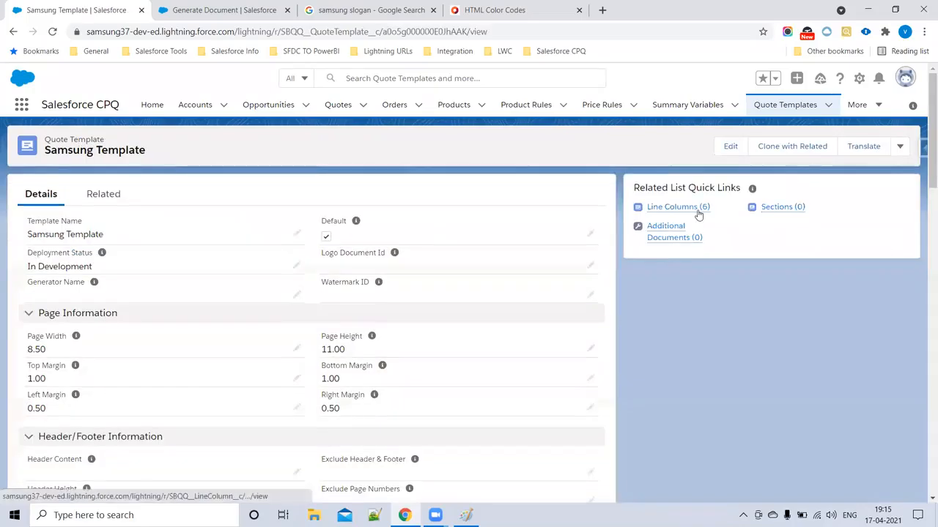
mouse_move(782, 208)
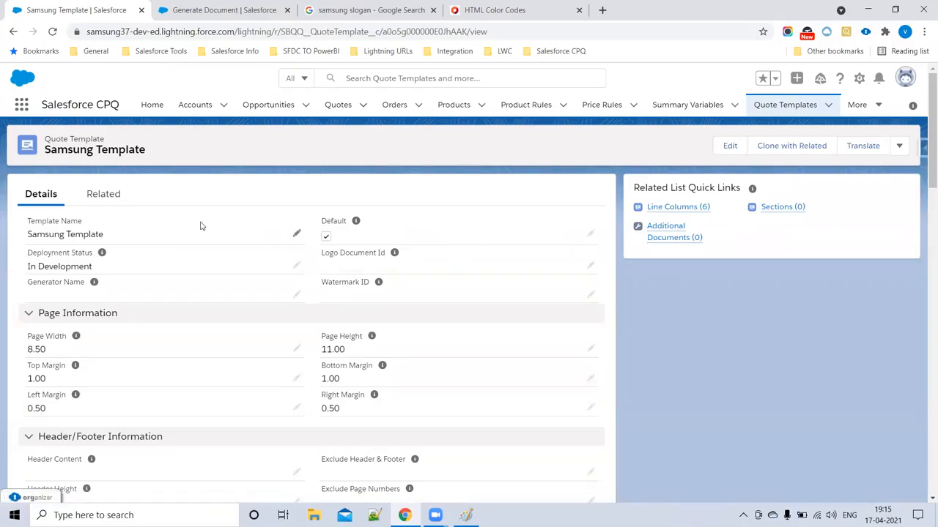
click(224, 11)
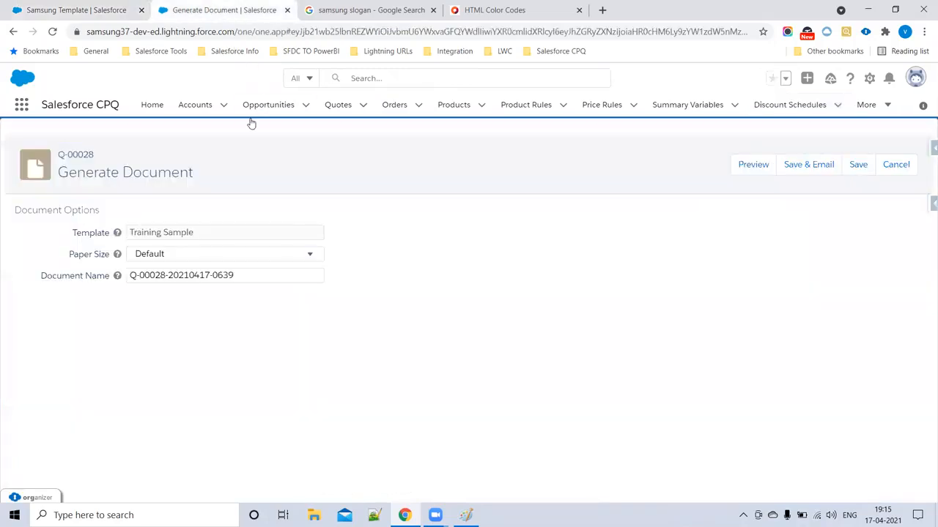
click(52, 32)
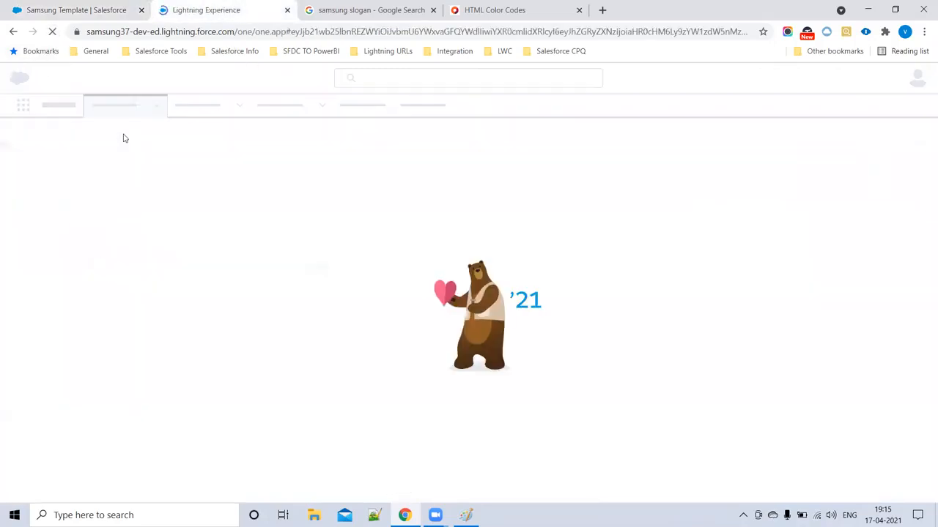
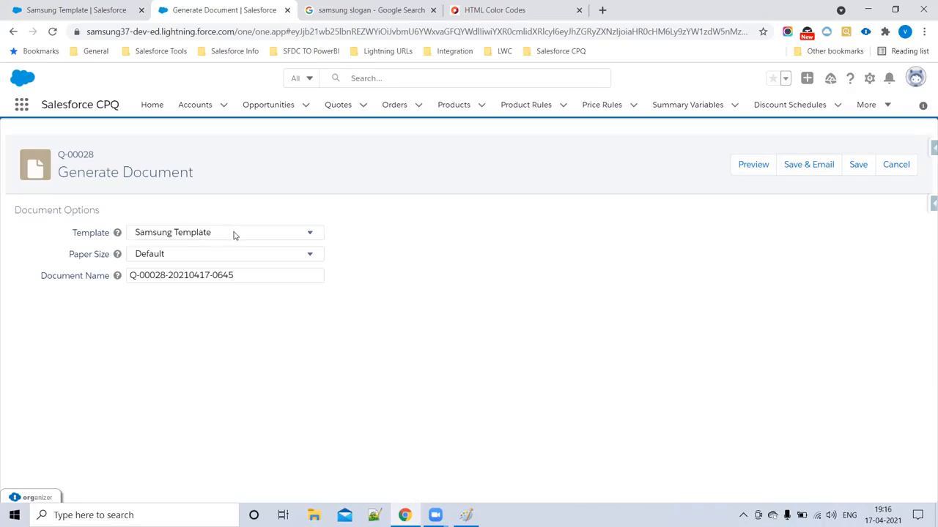
- Generate the Q-00028 quote preview and look over the Samsung name and tagline
click(763, 169)
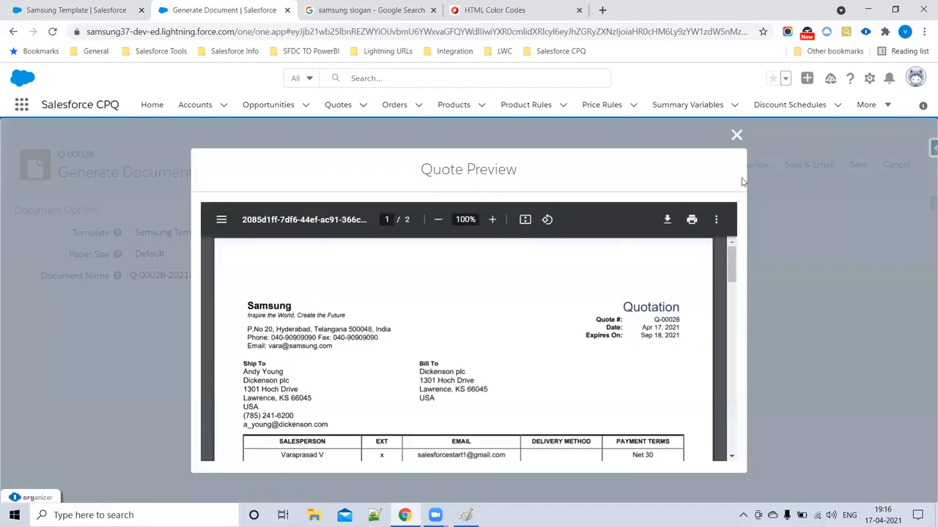
drag(248, 306, 345, 316)
click(386, 319)
scroll(403, 319, down, 2)
scroll(261, 279, up, 1)
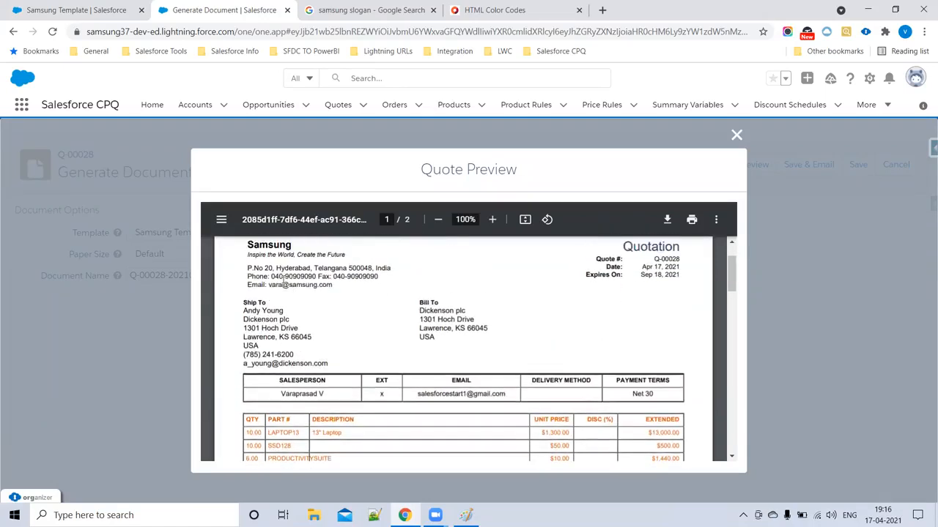
- Review the Ship To and Bill To addresses in the preview
drag(244, 268, 334, 287)
drag(244, 303, 477, 333)
click(273, 307)
drag(244, 306, 469, 332)
scroll(427, 353, down, 1)
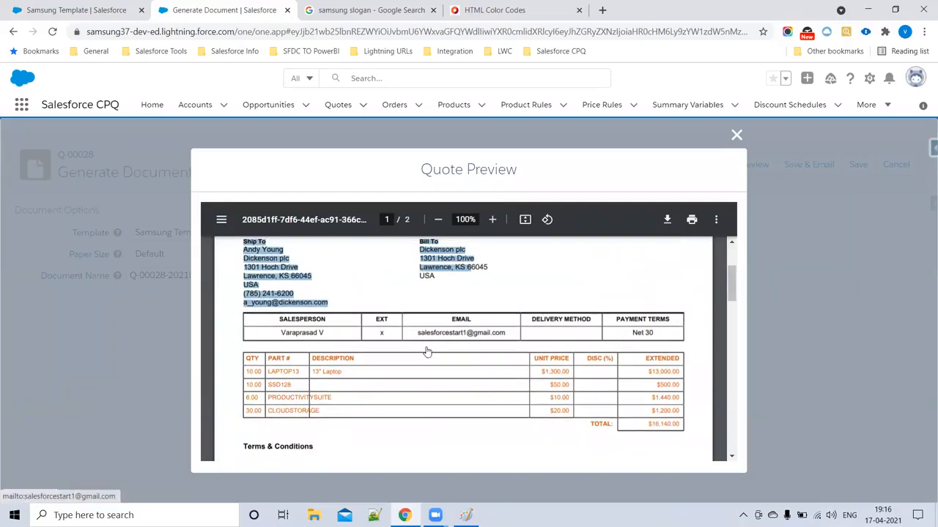
scroll(358, 317, down, 3)
scroll(329, 327, up, 2)
- Examine the line-item table from QTY to TOTAL
drag(271, 320, 517, 383)
click(400, 369)
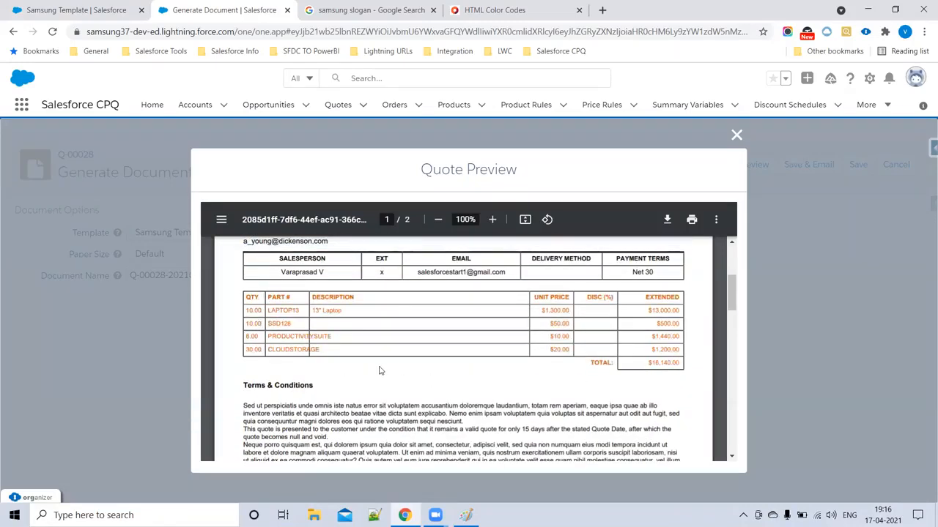
scroll(350, 337, down, 8)
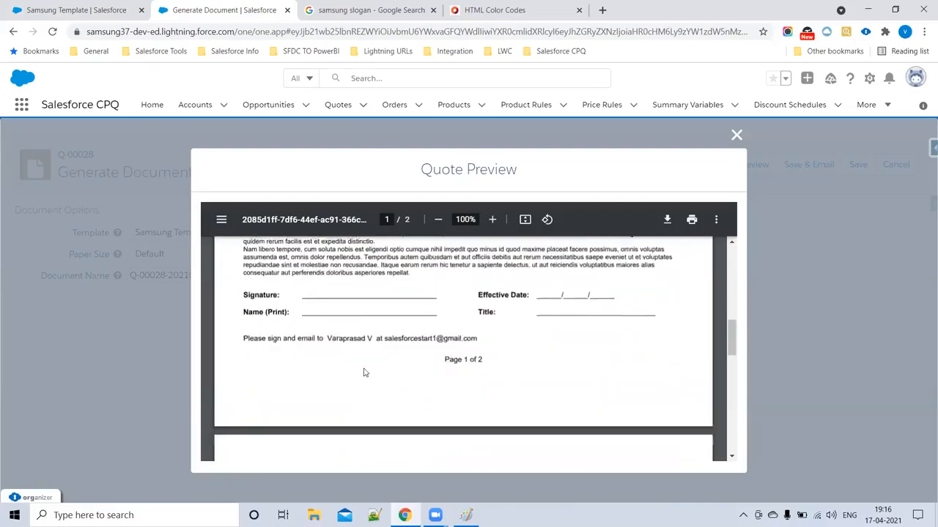
scroll(385, 350, up, 2)
scroll(387, 353, down, 4)
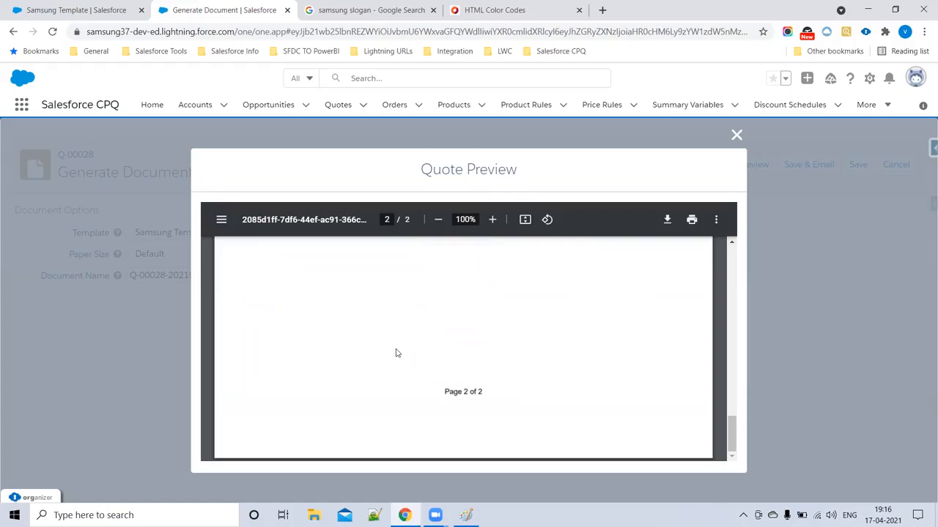
scroll(446, 324, up, 10)
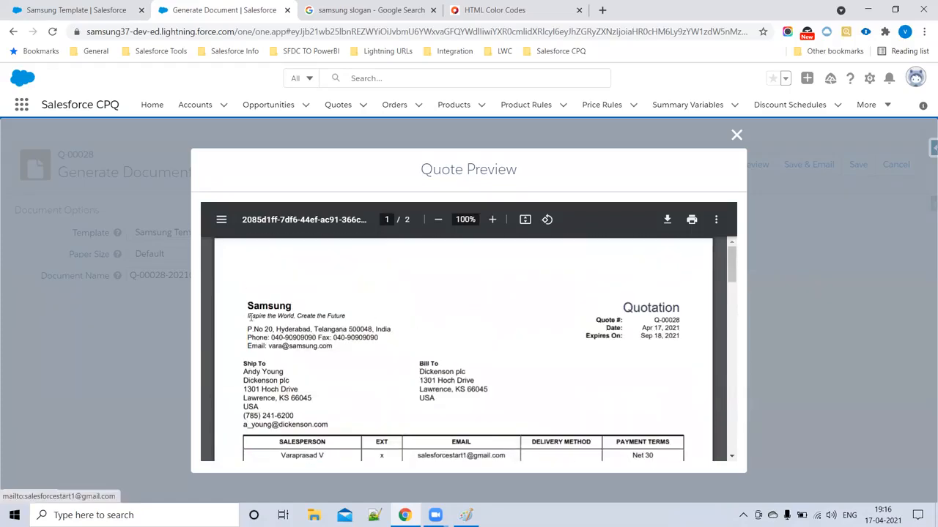
- Recheck the company header and address block, page through the rest, then return to Samsung Template
drag(246, 307, 682, 352)
click(496, 374)
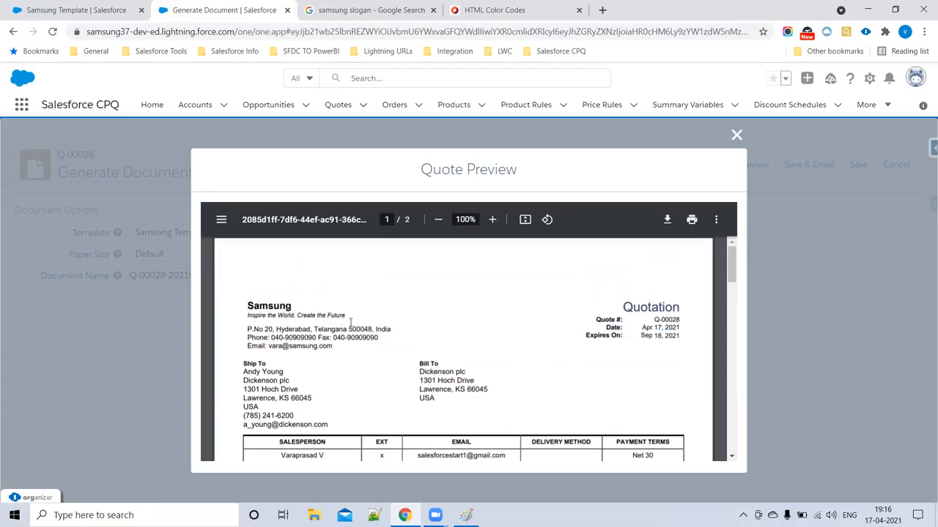
drag(351, 322, 560, 370)
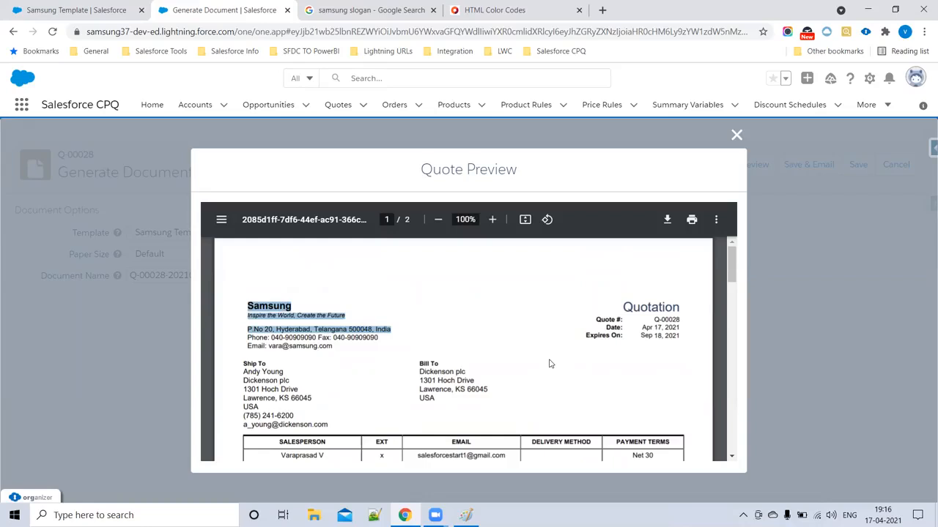
click(419, 343)
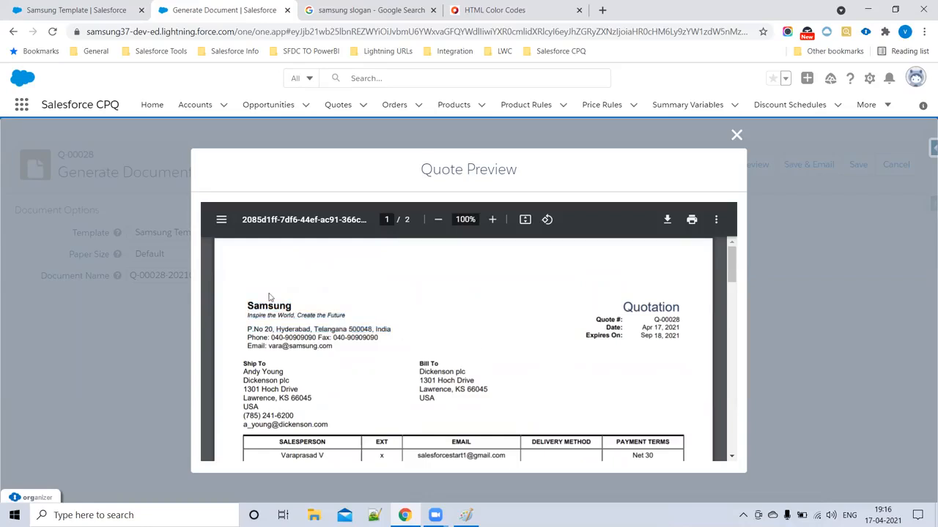
drag(249, 307, 447, 391)
scroll(316, 393, down, 2)
drag(280, 332, 394, 416)
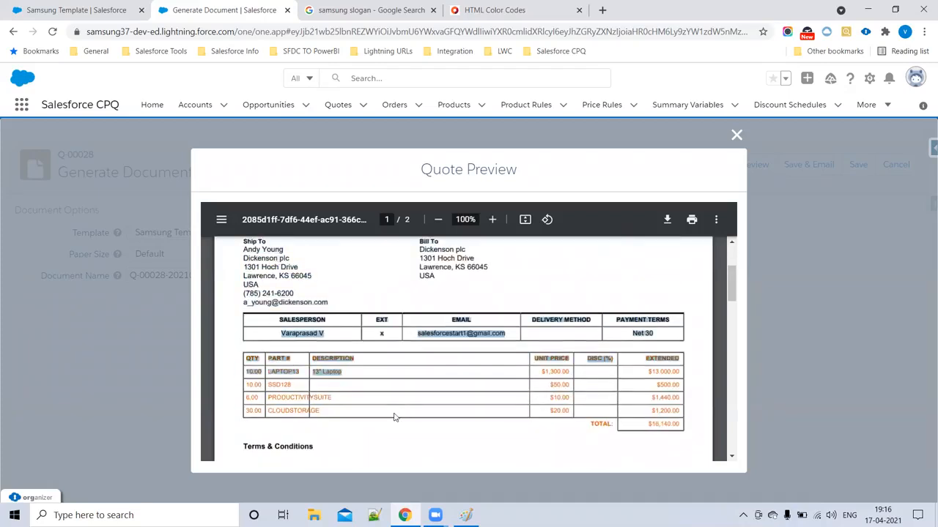
scroll(394, 417, down, 3)
drag(246, 314, 391, 367)
scroll(266, 320, down, 3)
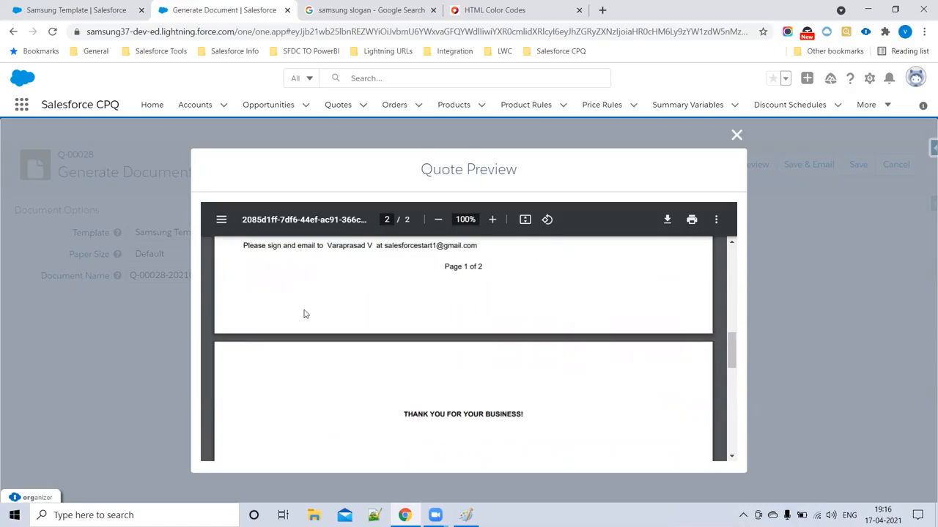
scroll(396, 300, up, 10)
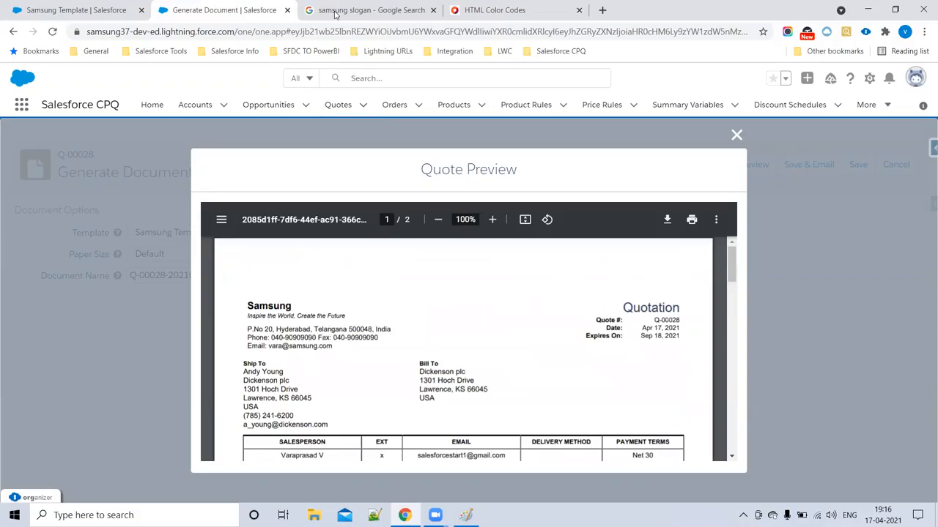
click(86, 9)
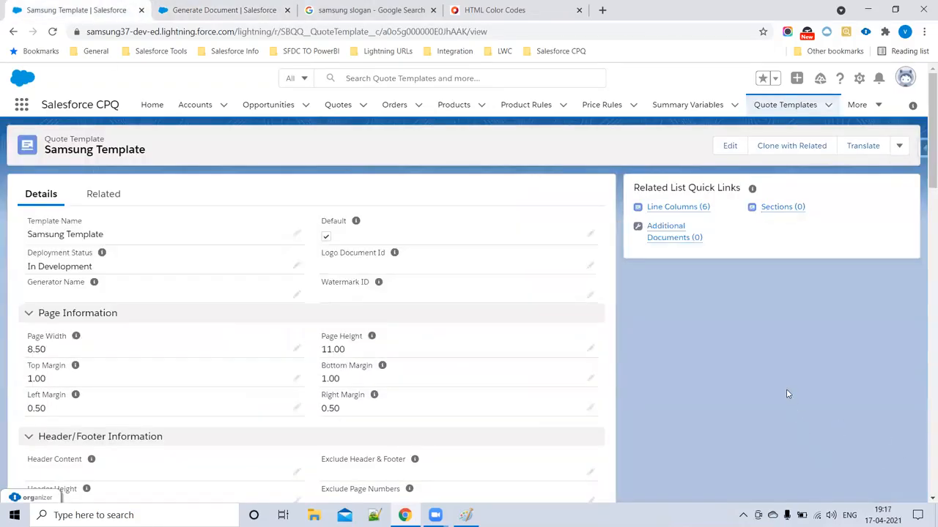
- Duplicate the Samsung Template tab and switch that copy to Salesforce Classic
drag(326, 255, 448, 255)
key(ctrl+Tab)
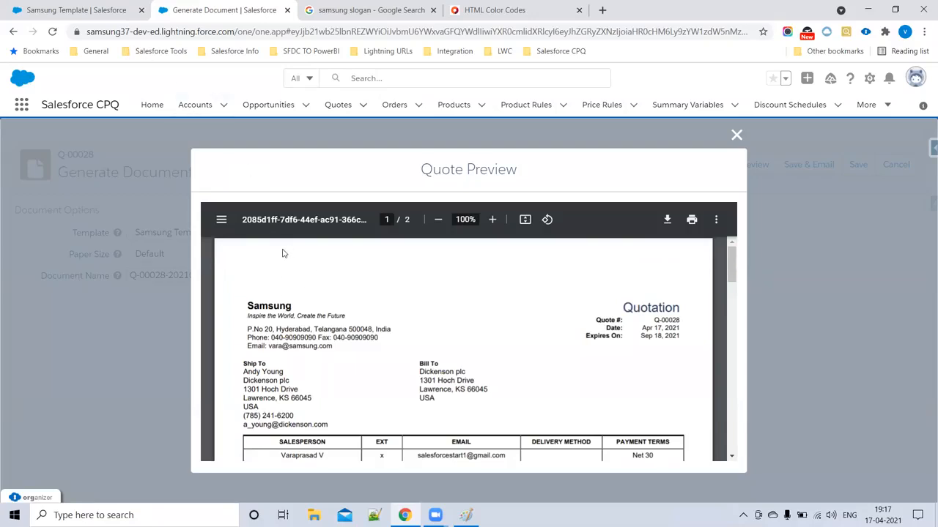
click(104, 12)
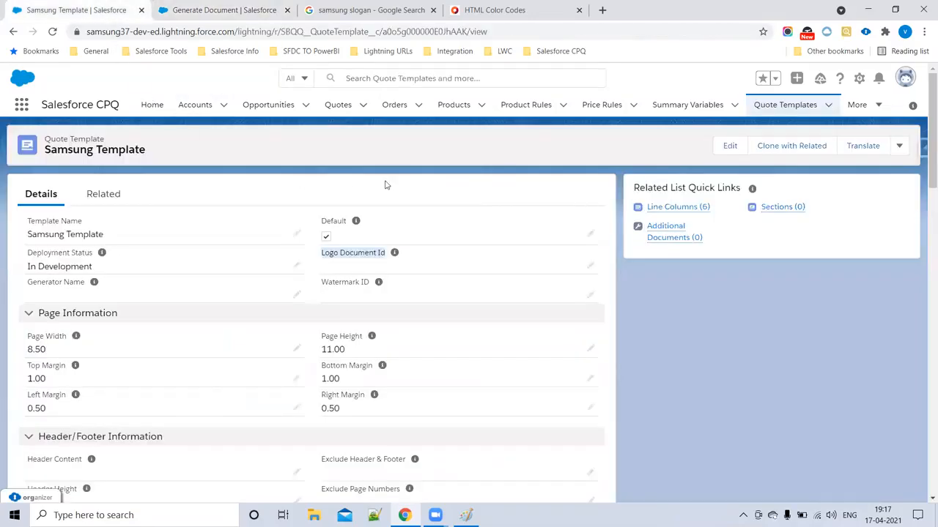
click(213, 9)
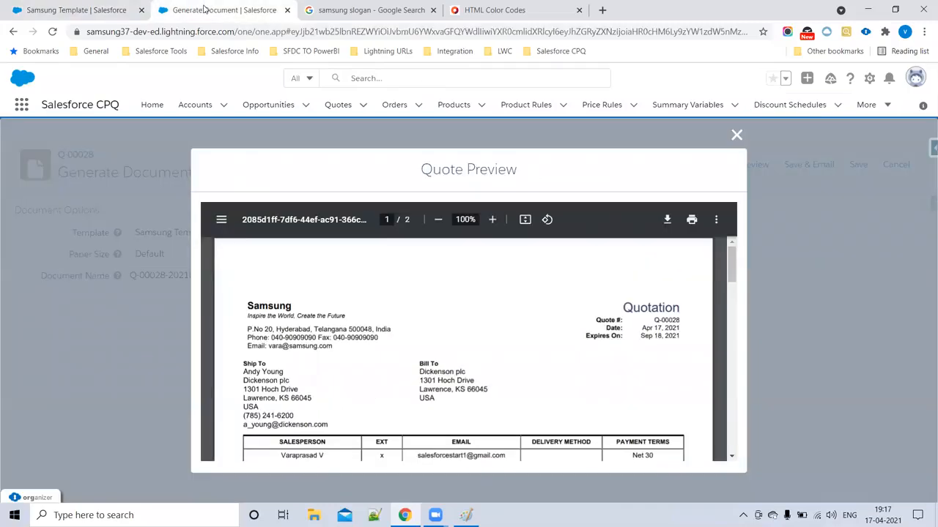
click(77, 10)
right_click(82, 8)
click(158, 106)
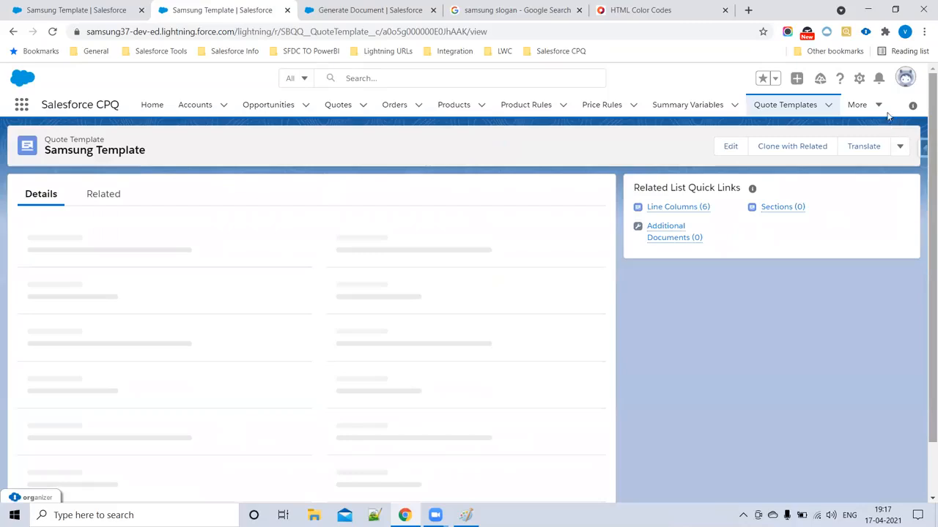
click(904, 79)
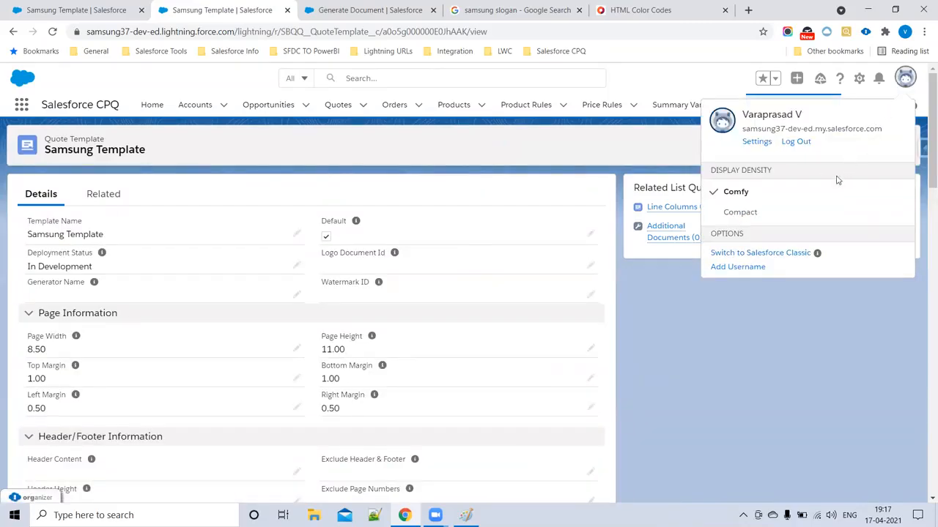
click(772, 254)
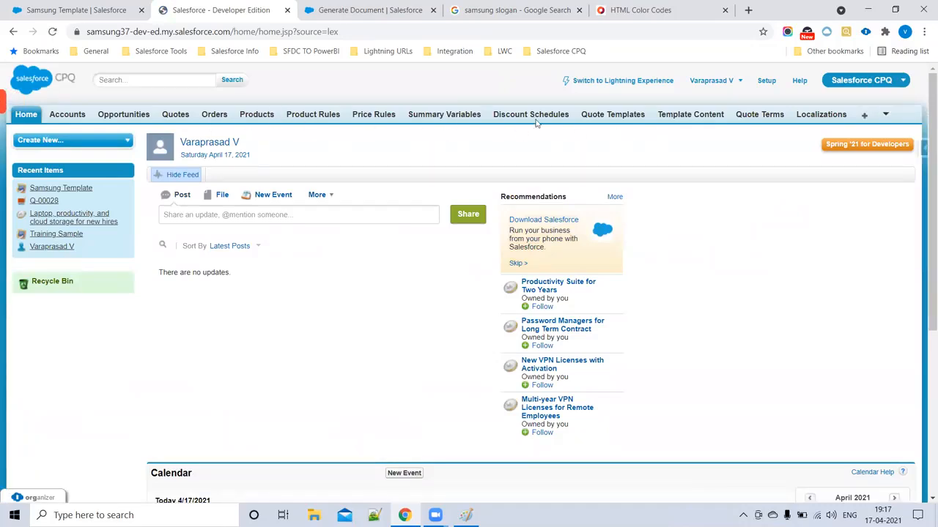
- Open the Documents home page from the All Tabs list
click(866, 119)
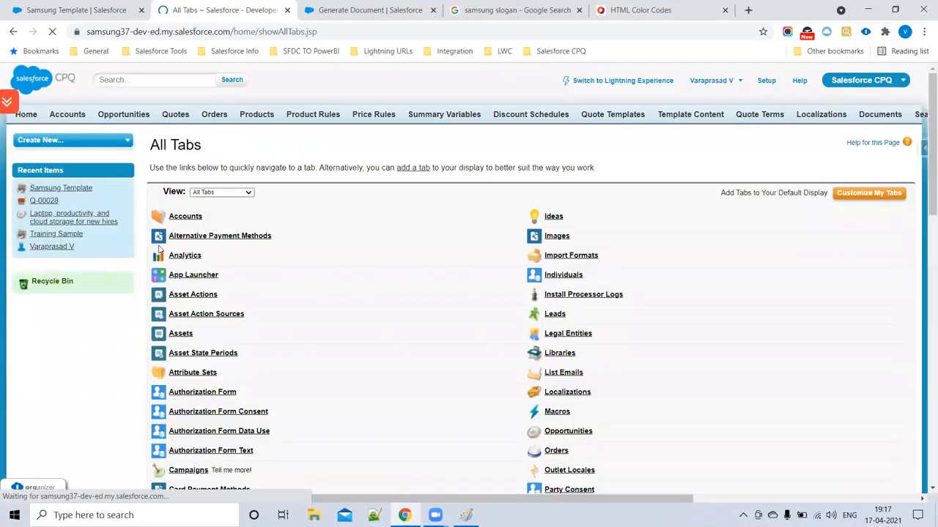
scroll(220, 308, down, 3)
scroll(194, 375, down, 5)
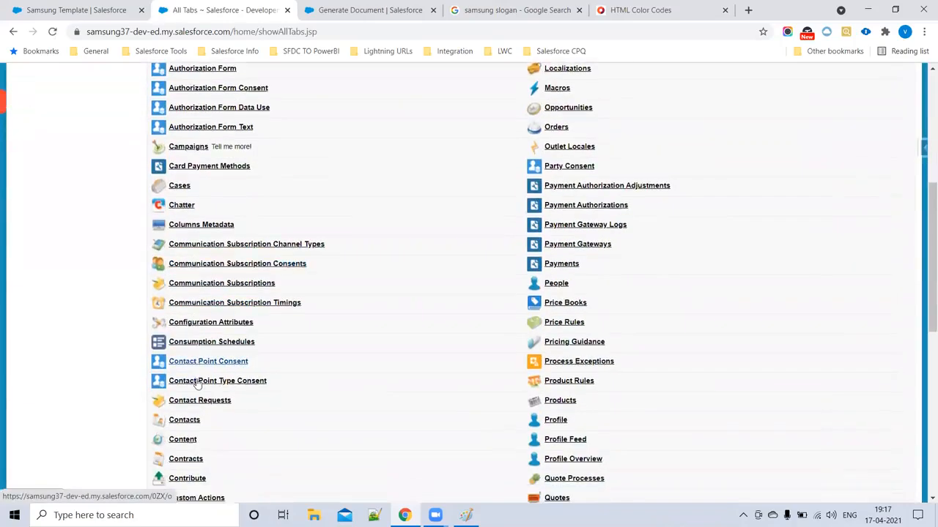
scroll(204, 343, down, 2)
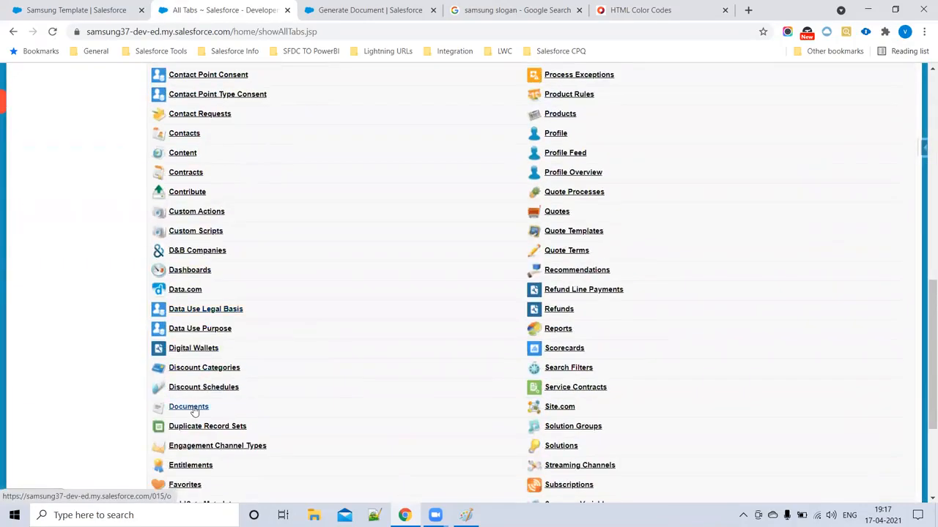
click(197, 407)
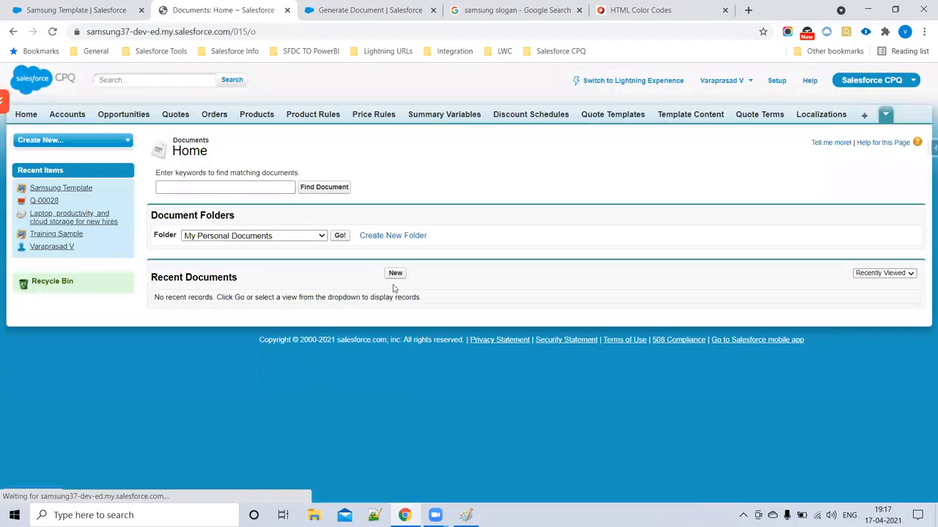
click(30, 6)
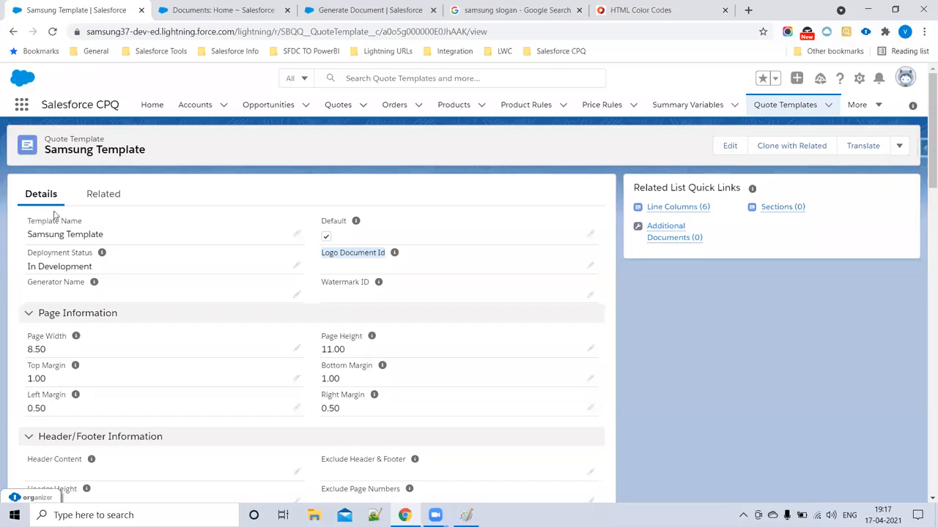
click(220, 9)
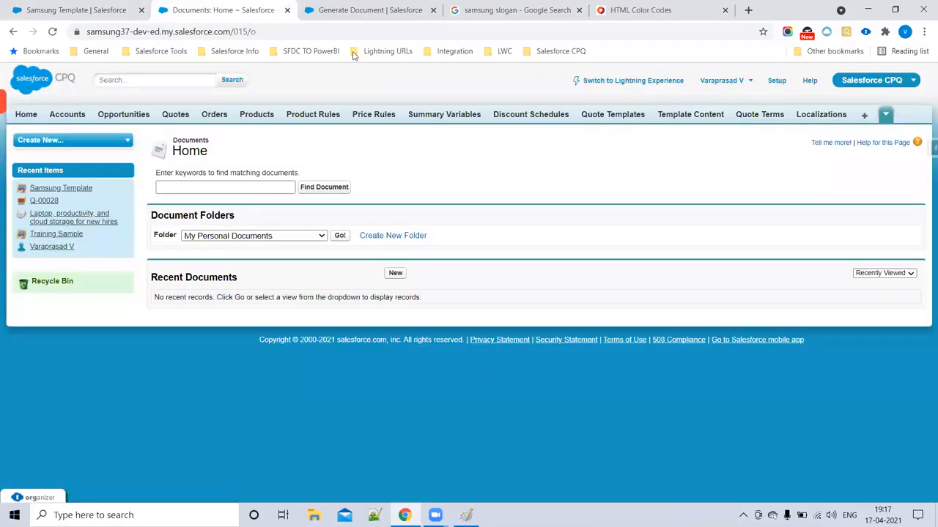
click(360, 11)
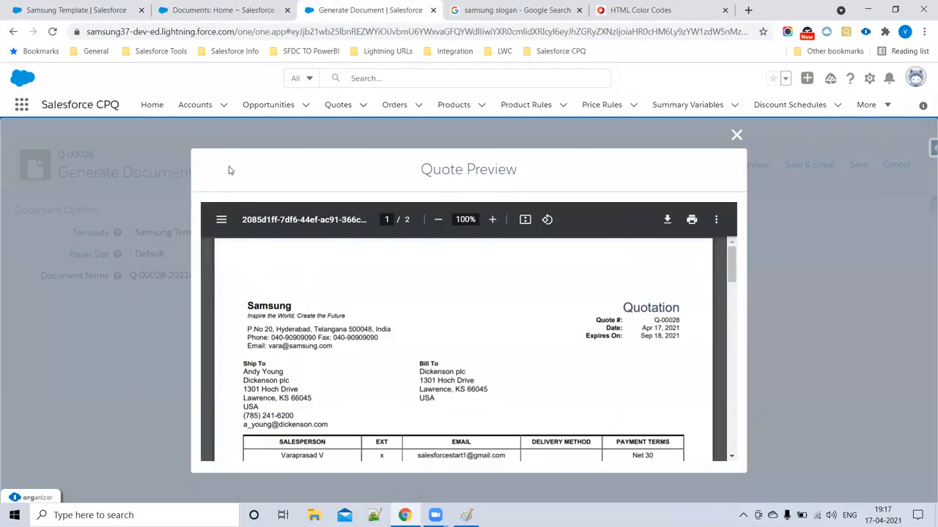
click(217, 8)
click(395, 273)
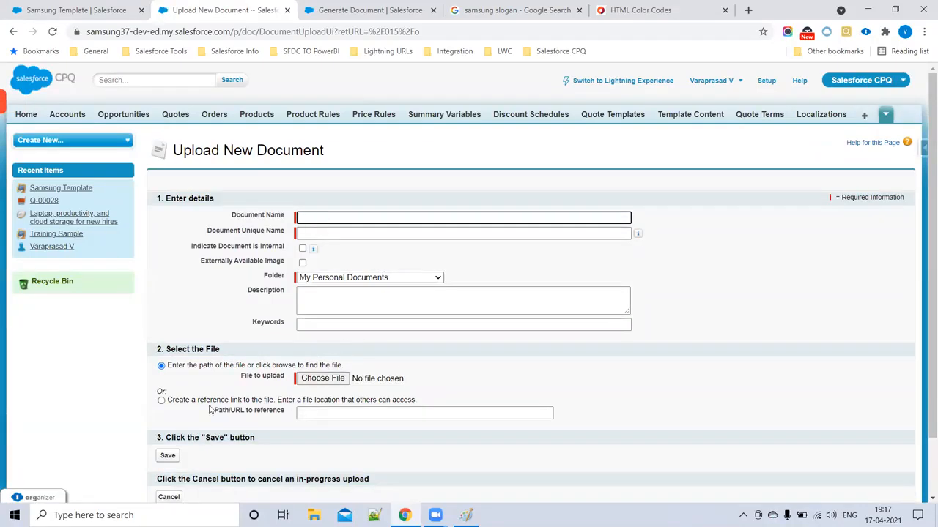
click(169, 498)
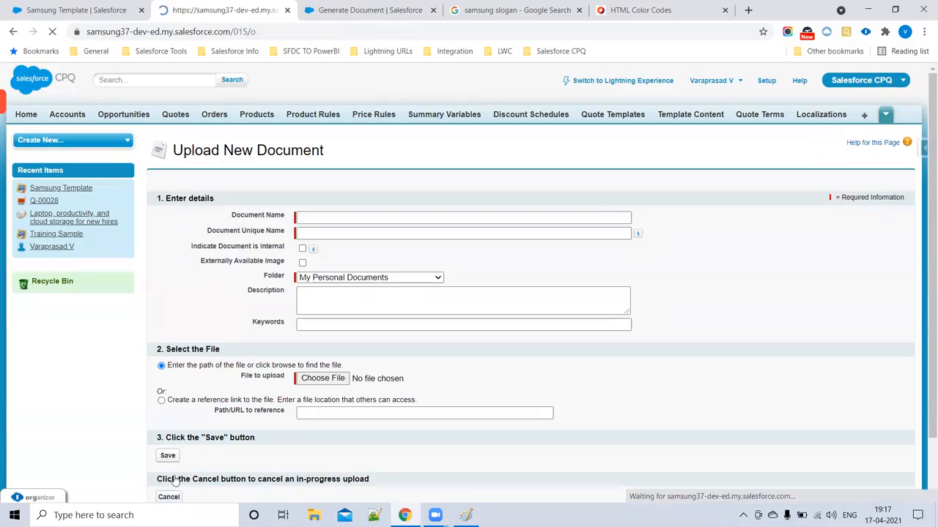
- Browse the document folders to Salesforce CPQ Assets and open the Salesforce CPQ Logo
click(299, 237)
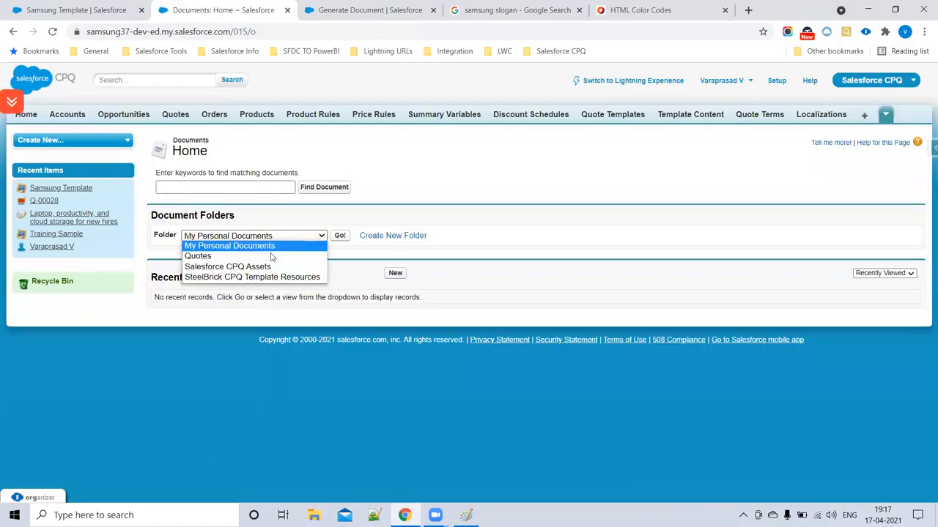
click(440, 230)
click(268, 237)
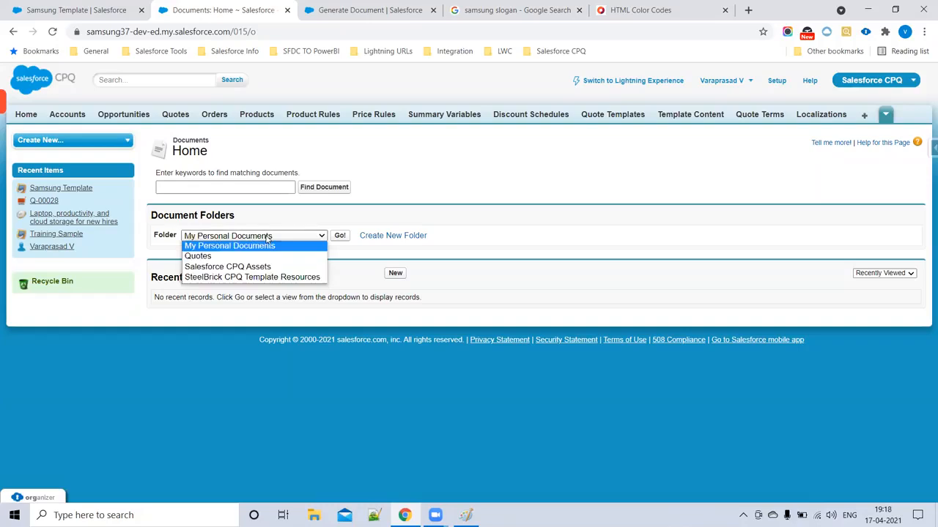
click(242, 256)
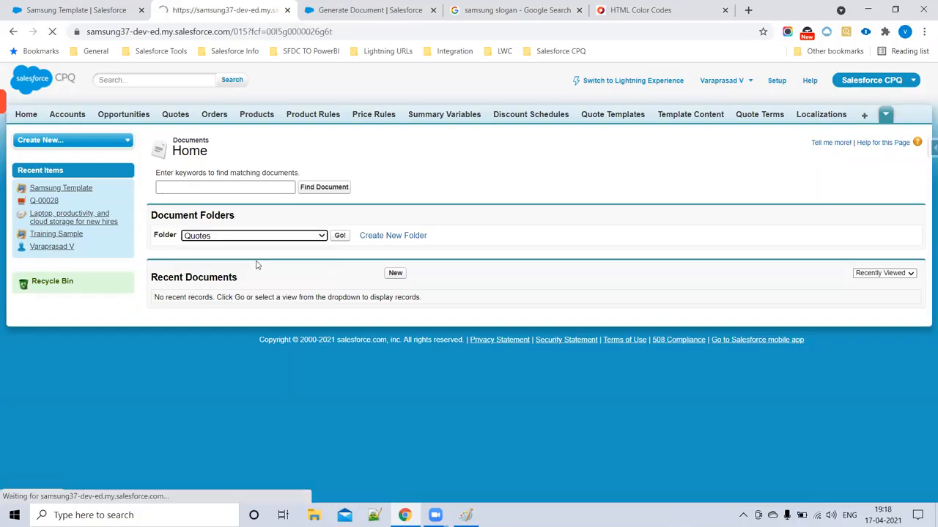
click(249, 176)
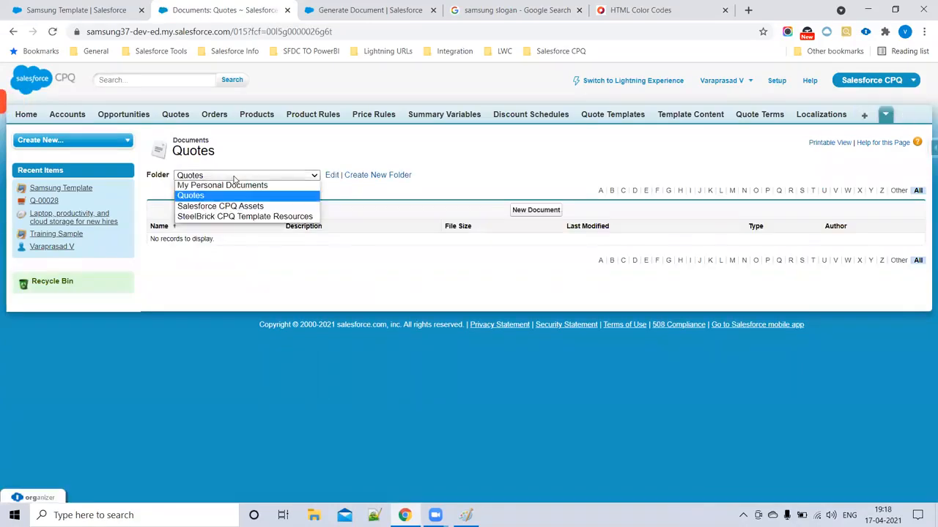
click(238, 219)
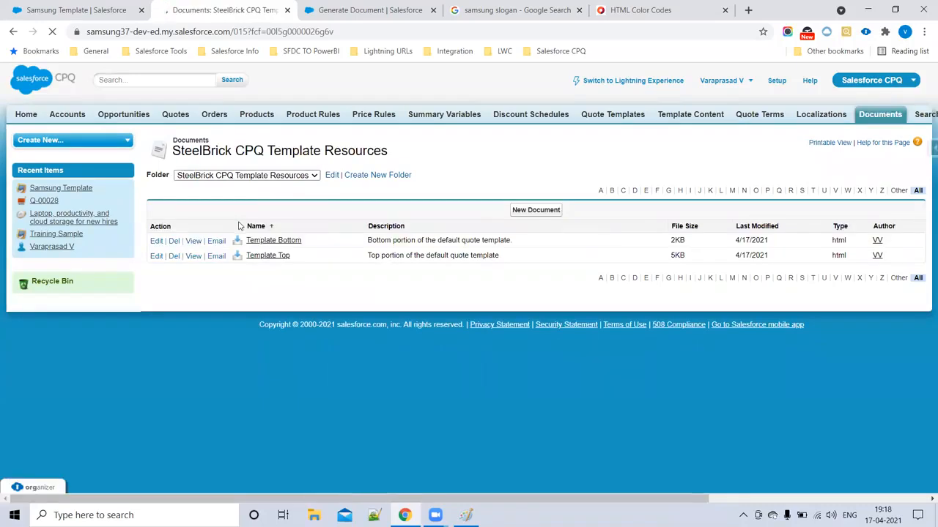
click(246, 176)
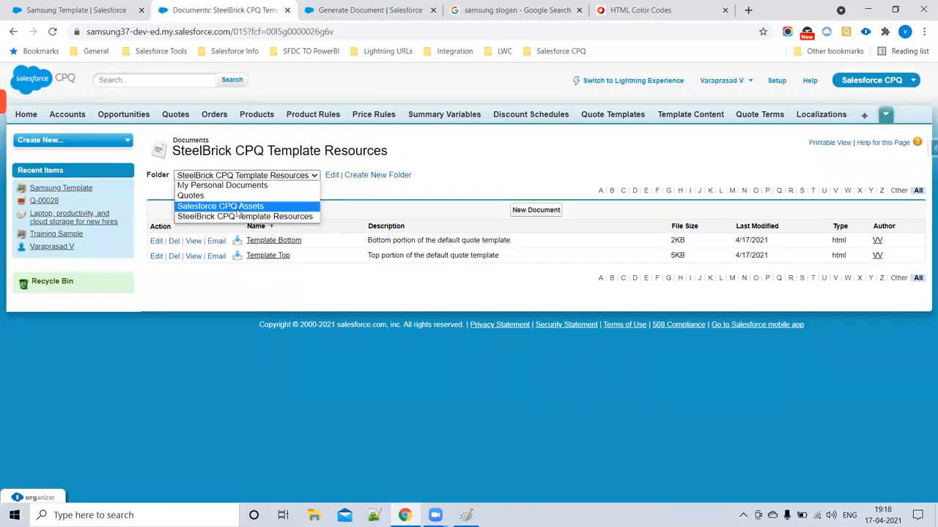
click(236, 206)
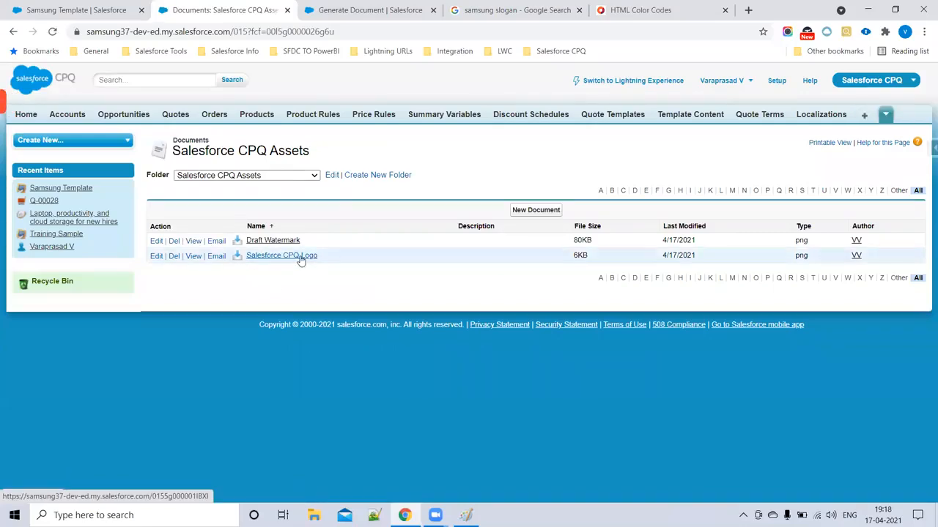
click(300, 257)
scroll(298, 372, down, 1)
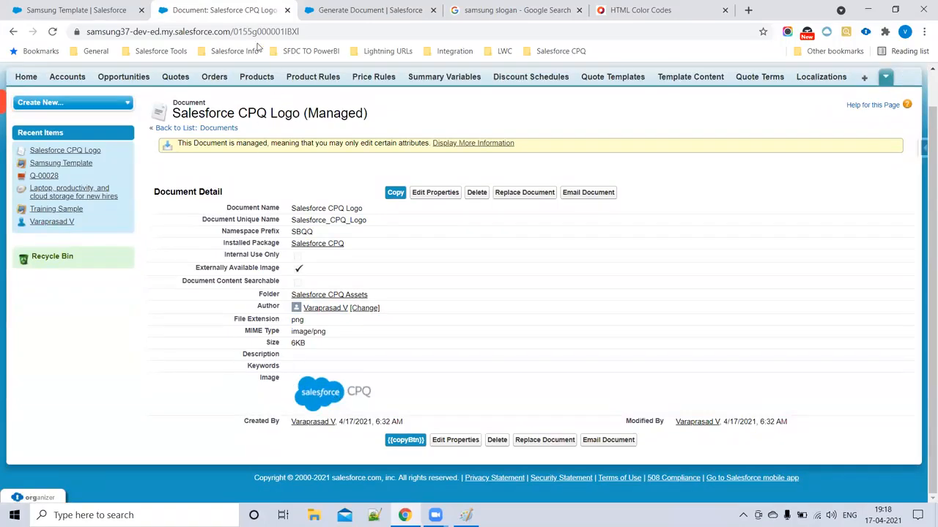
- Copy the Salesforce CPQ Logo's document ID from the URL and go back to Samsung Template
drag(232, 31, 311, 40)
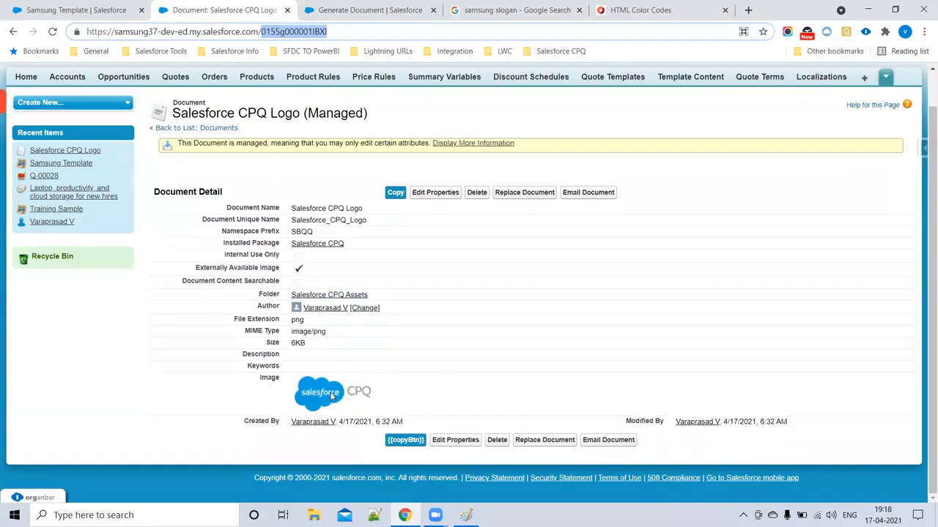
double_click(280, 32)
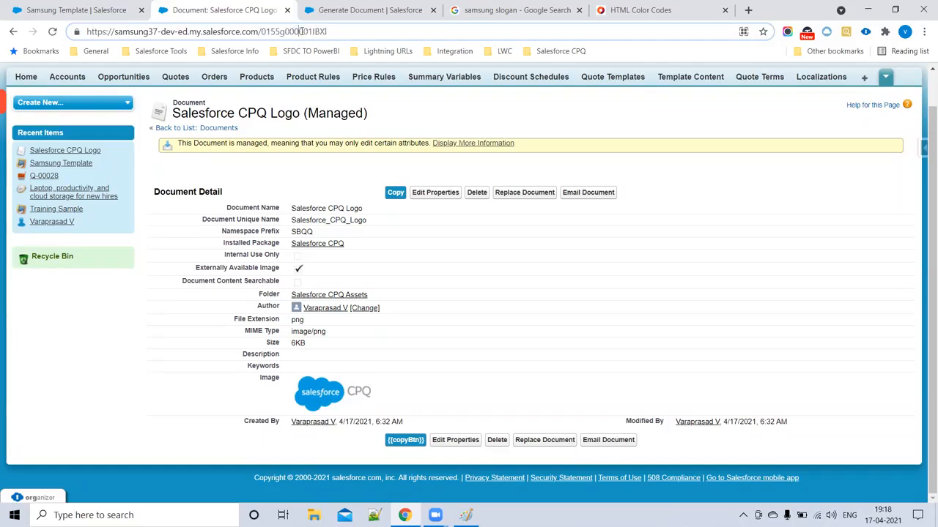
click(267, 32)
drag(261, 32, 347, 32)
key(ctrl+c)
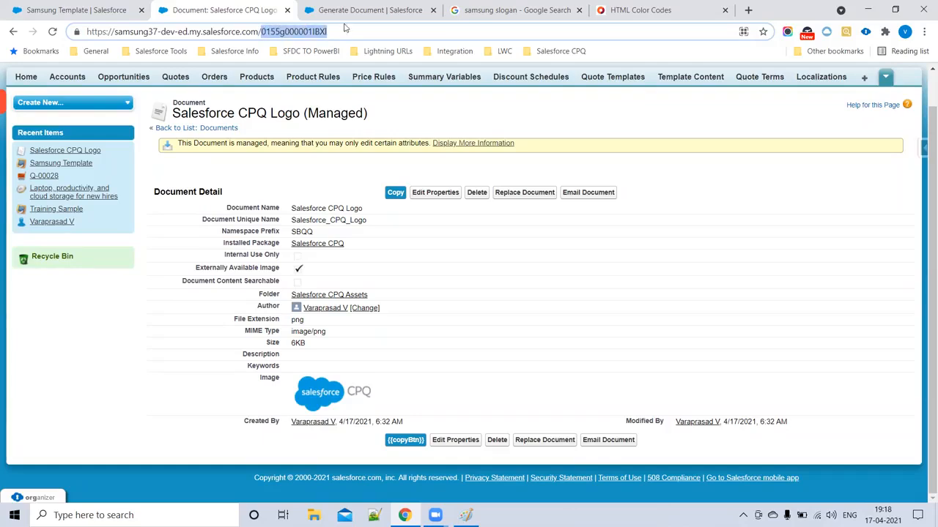
click(103, 10)
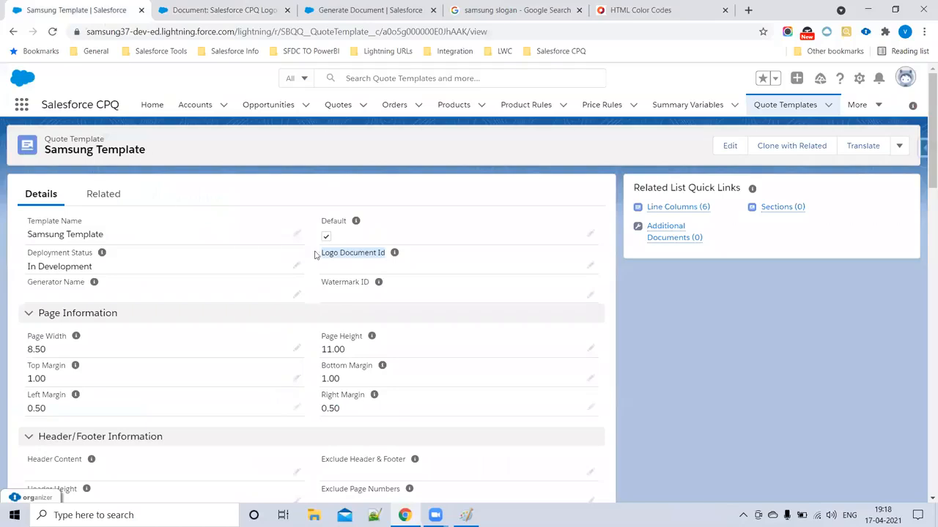
- Paste the logo ID into Logo Document Id, save, and reload Q-00028's Generate Document page
click(591, 265)
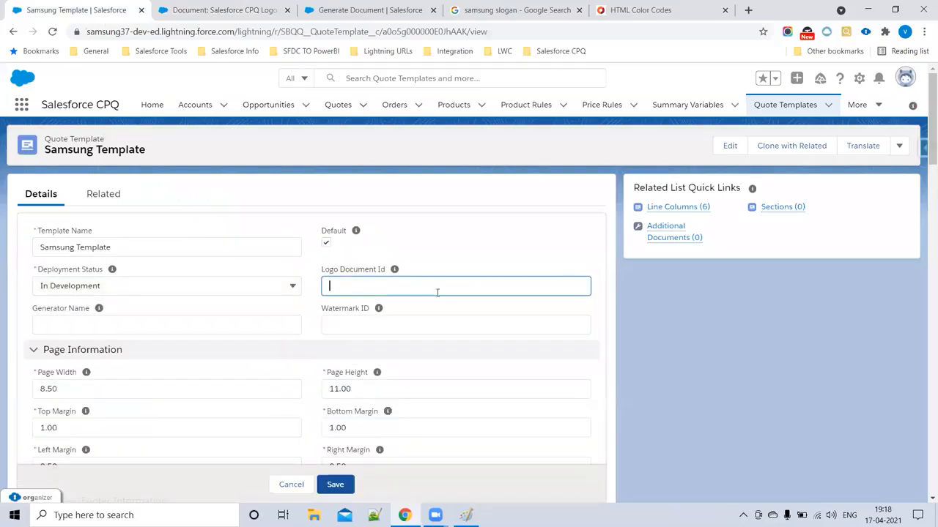
key(ctrl+v)
drag(433, 292, 240, 286)
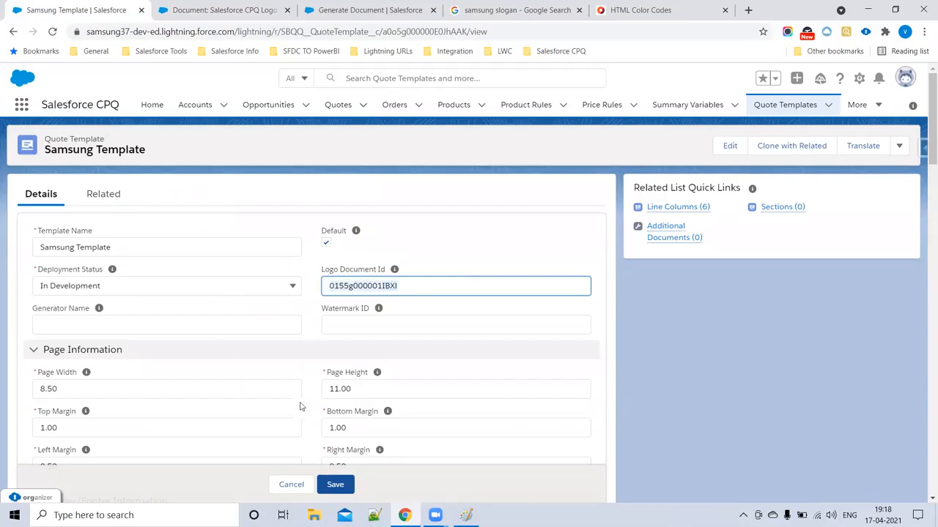
scroll(299, 406, down, 20)
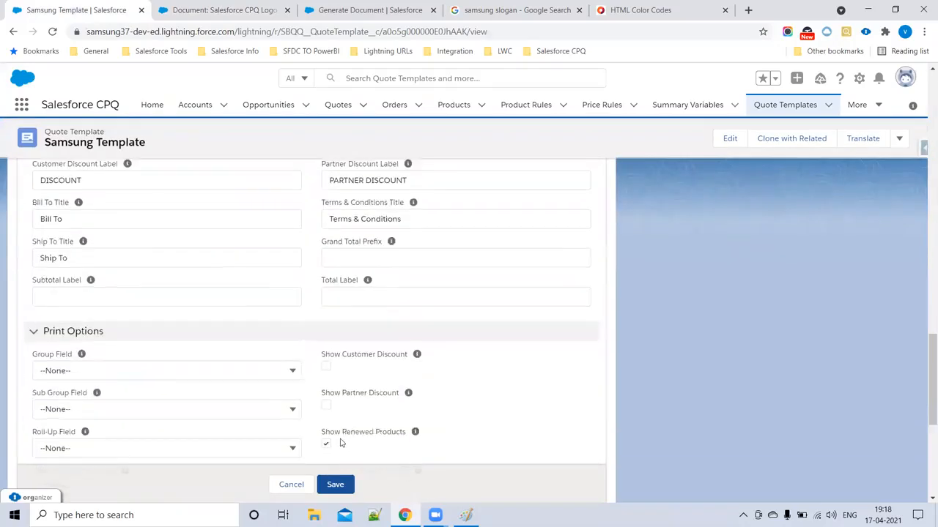
scroll(340, 442, down, 5)
click(344, 458)
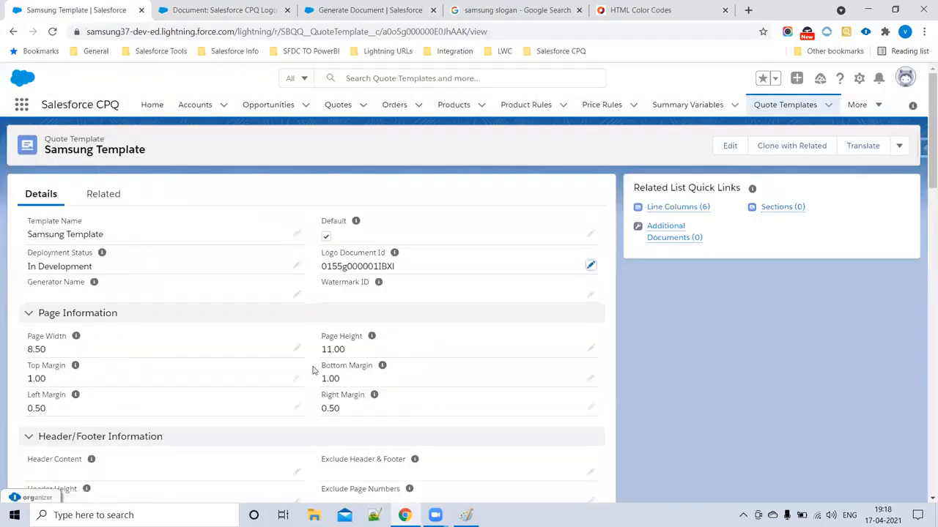
click(350, 5)
click(52, 32)
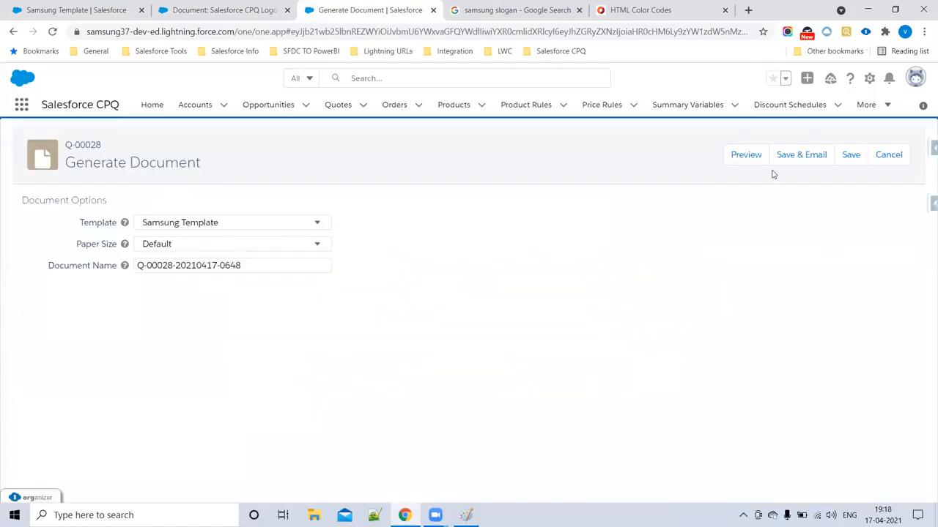
- Preview Q-00028 to confirm the Salesforce CPQ logo appears, then return to Samsung Template
click(747, 165)
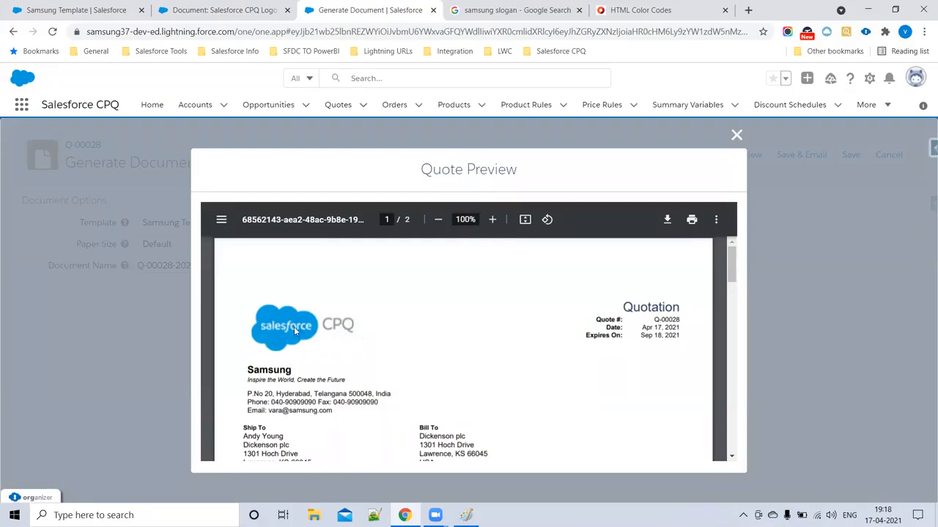
scroll(434, 342, down, 15)
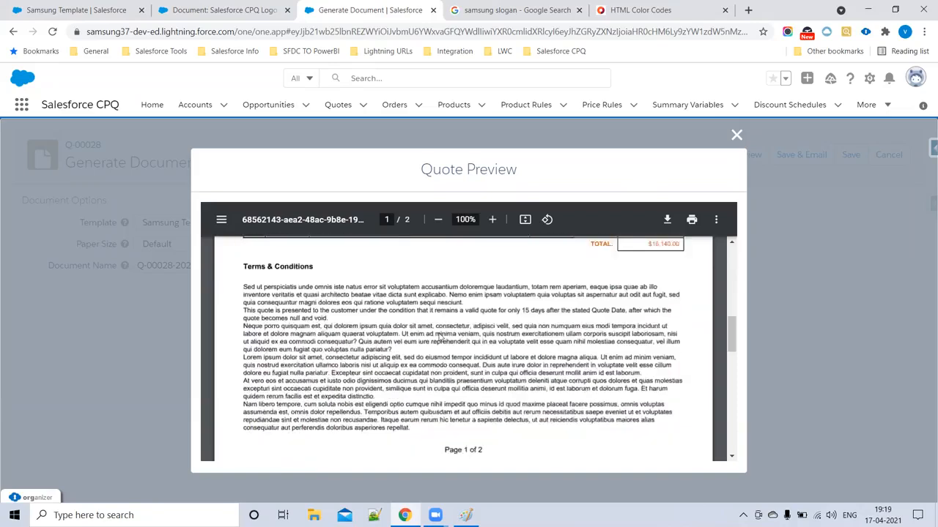
scroll(258, 307, up, 2)
click(77, 10)
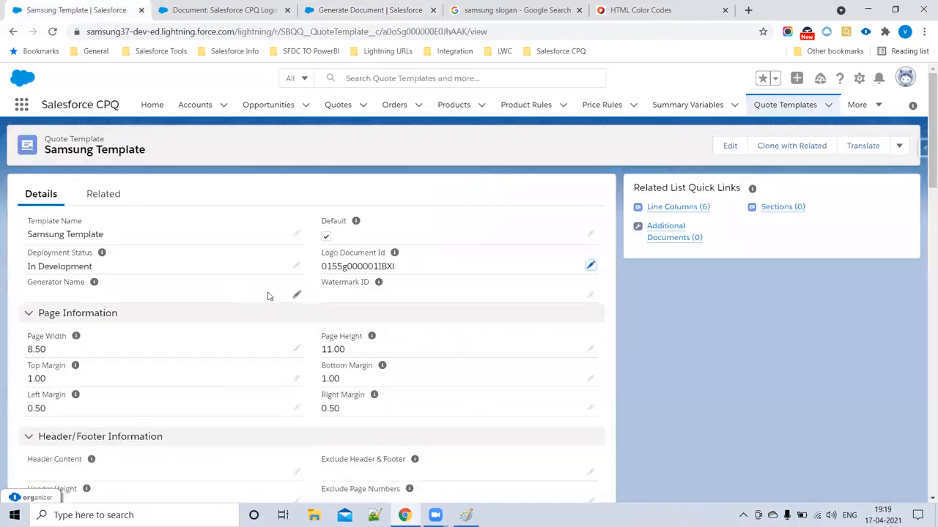
- Open the Draft Watermark document in Salesforce CPQ Assets and copy its ID from the URL
drag(321, 286, 381, 285)
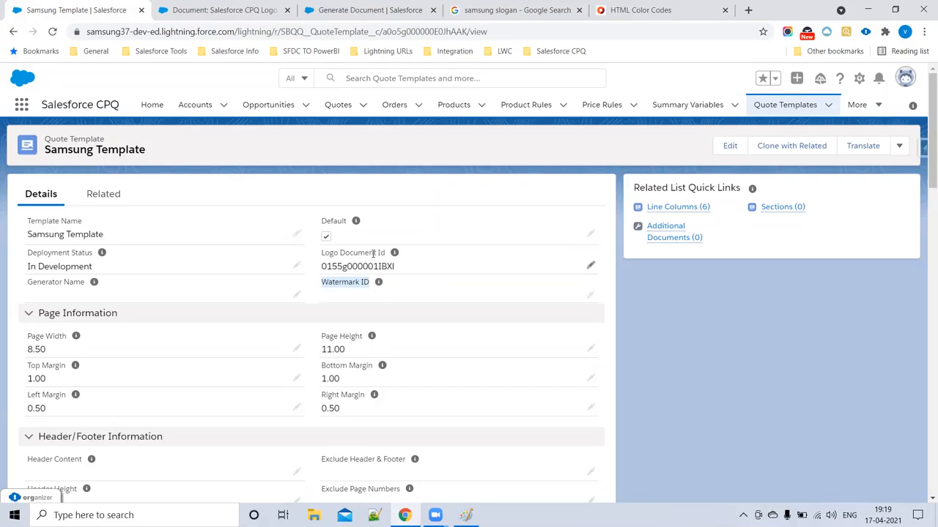
click(349, 6)
click(223, 9)
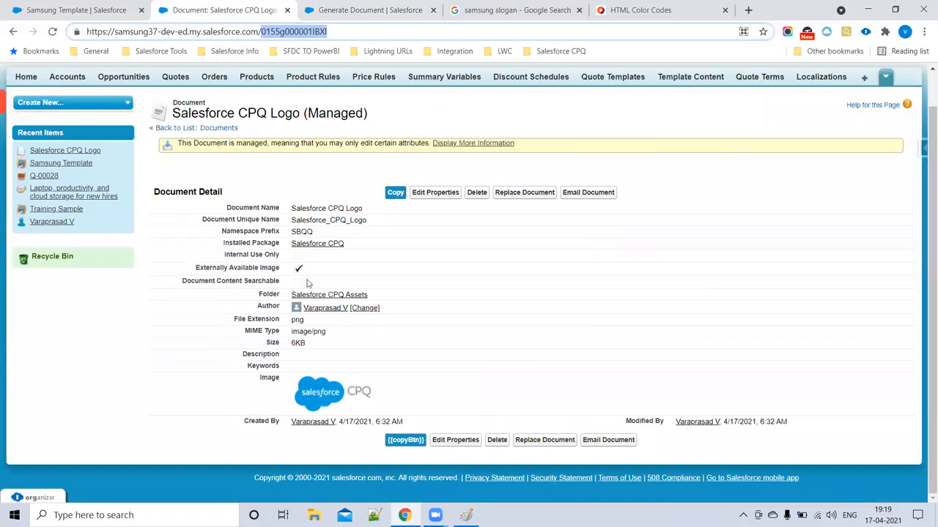
click(14, 32)
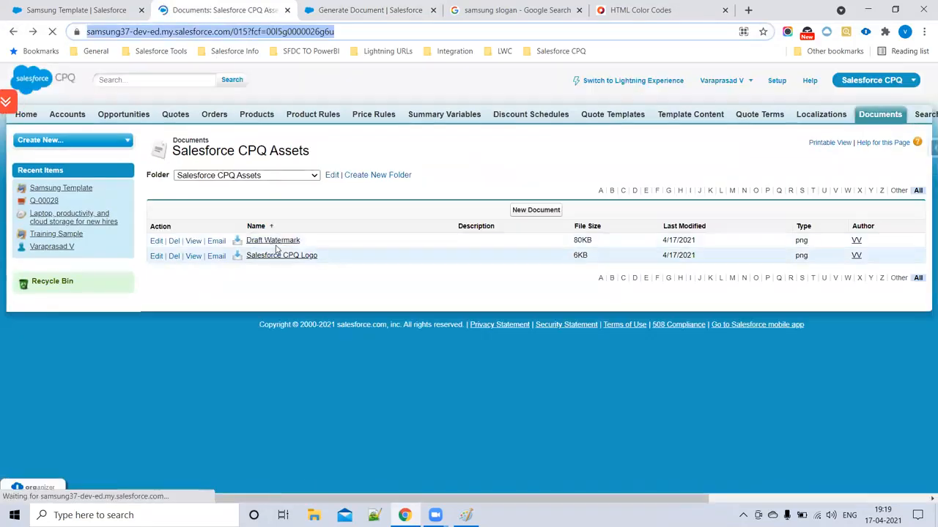
click(273, 243)
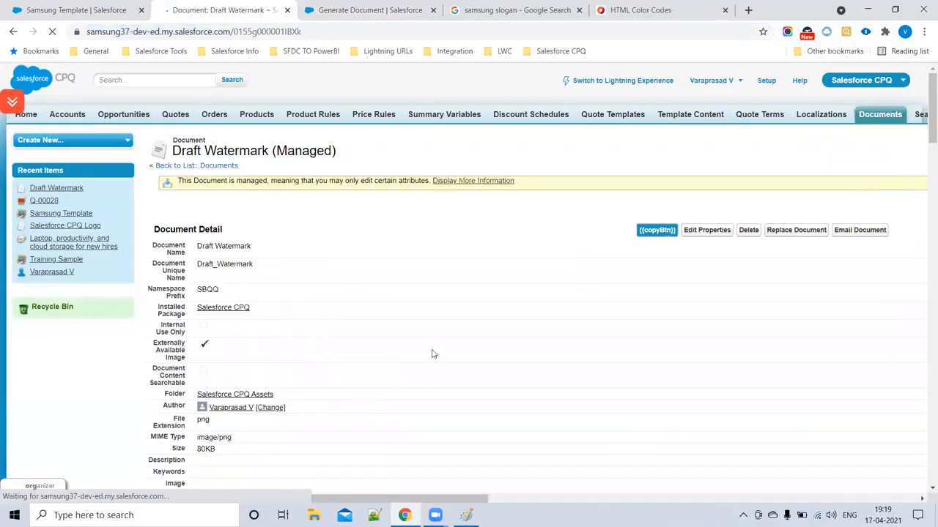
scroll(432, 354, down, 10)
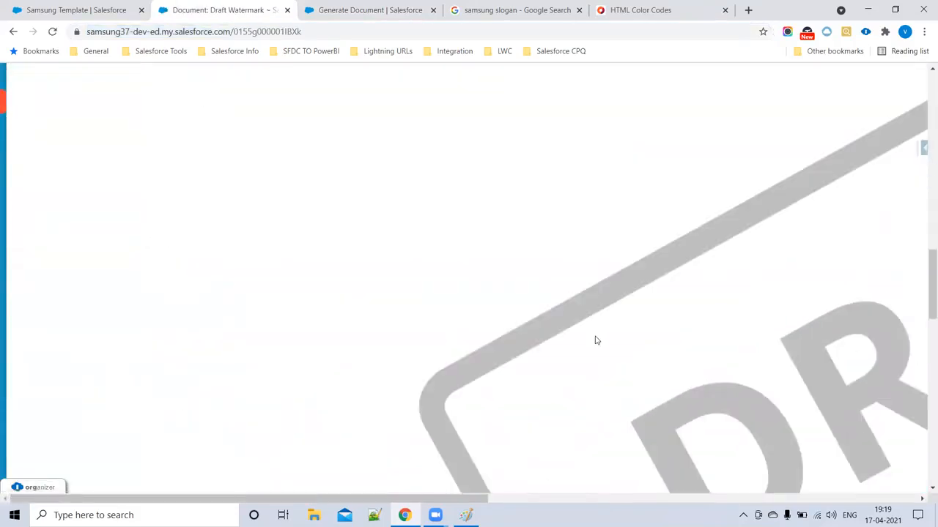
scroll(594, 339, down, 10)
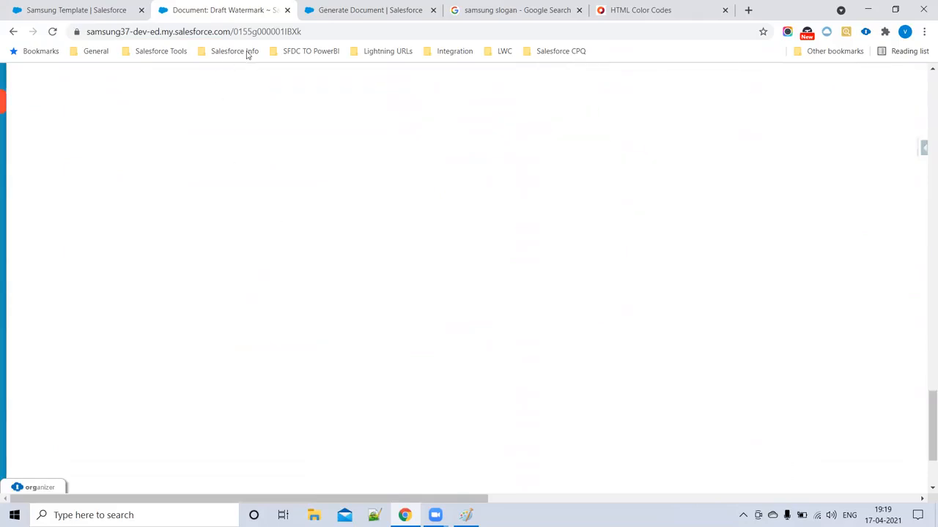
drag(234, 31, 330, 30)
key(ctrl+c)
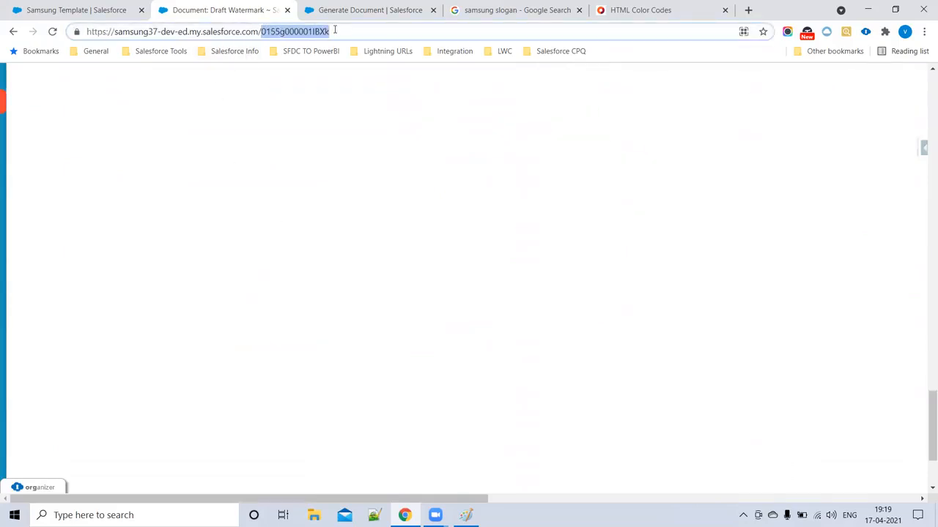
- Paste 0155g000001IBXk into the template's Watermark ID field and save
click(115, 9)
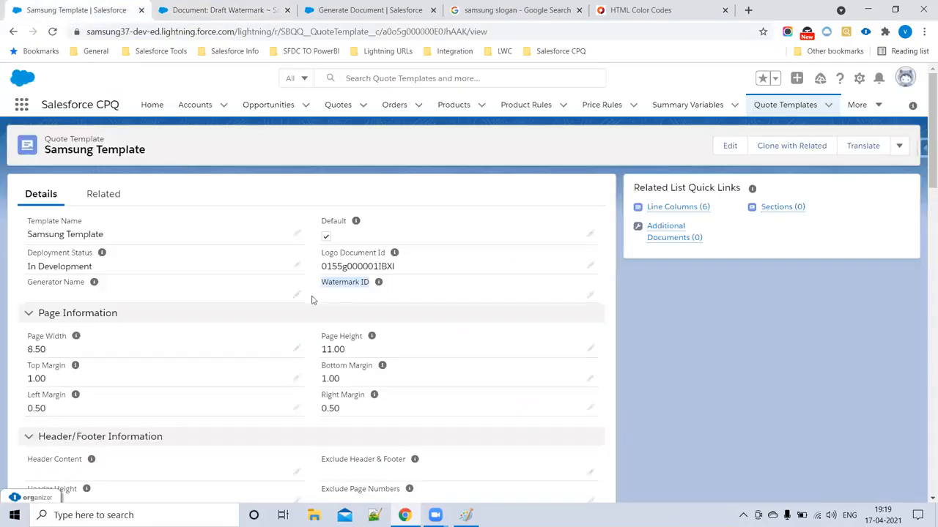
click(591, 296)
key(ctrl+v)
scroll(366, 381, down, 15)
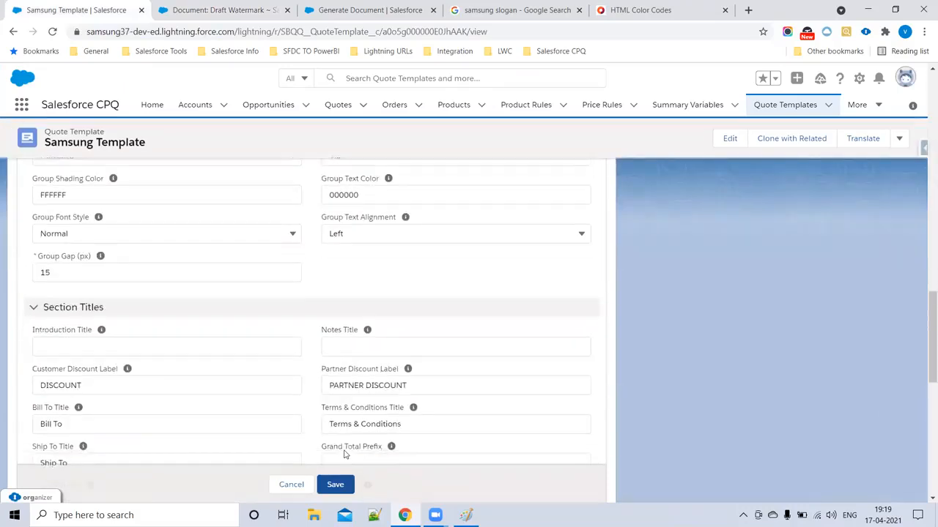
scroll(344, 454, down, 5)
click(350, 460)
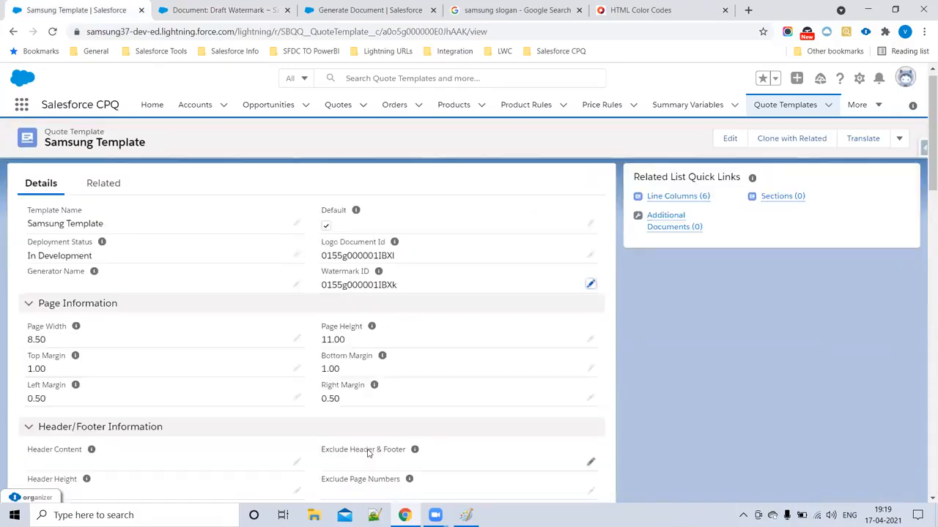
click(359, 10)
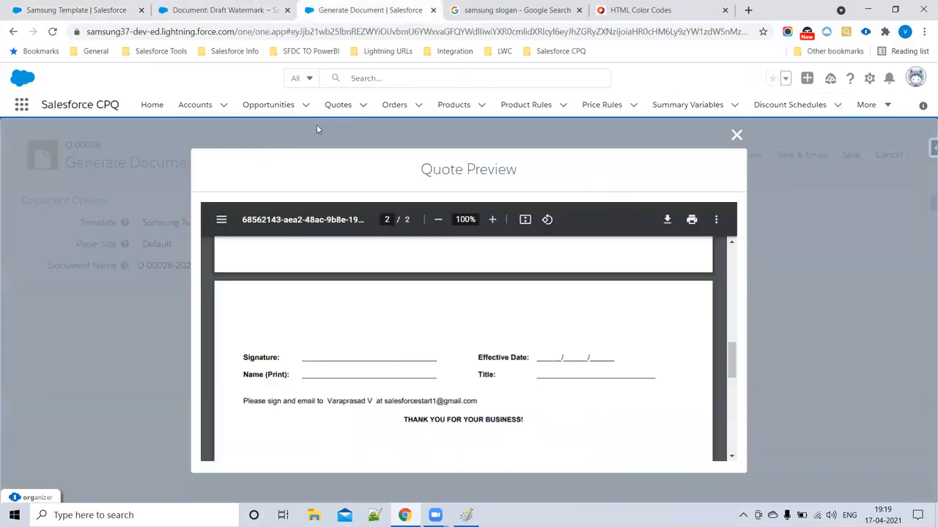
- Reload Q-00028's Generate Document page
scroll(512, 376, up, 10)
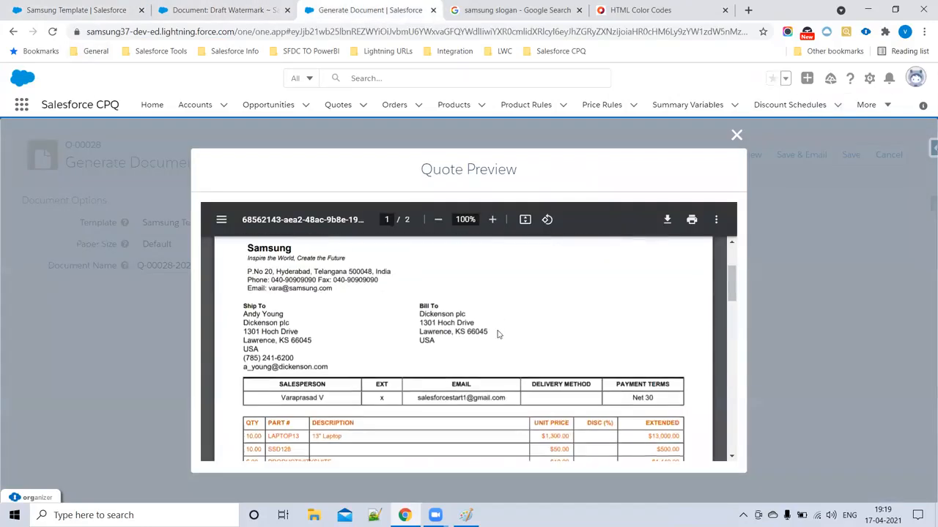
scroll(483, 307, down, 10)
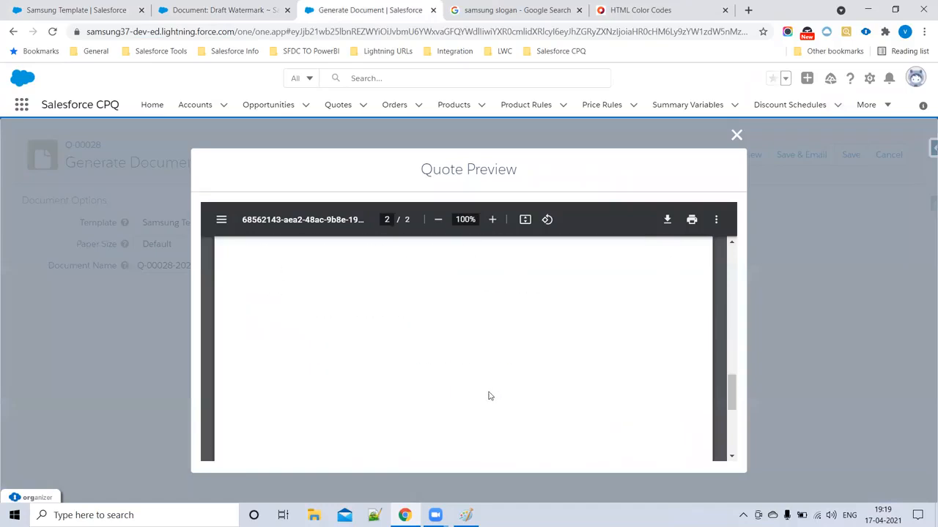
scroll(400, 346, up, 10)
click(52, 32)
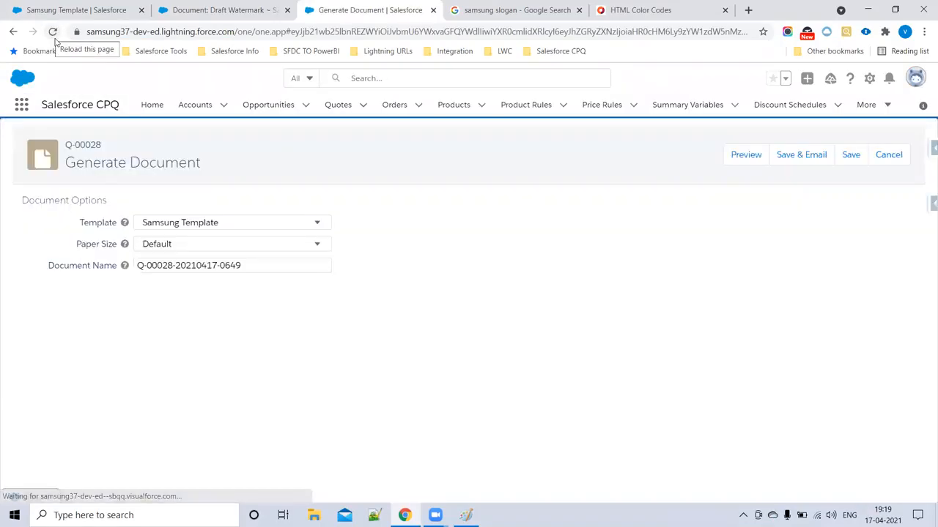
- Preview the quote again, review both pages, and close the preview
click(743, 164)
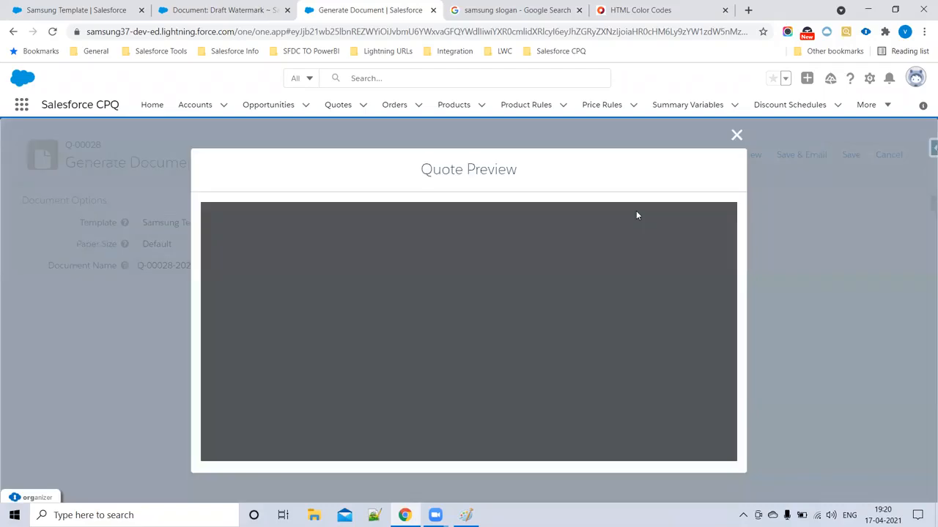
scroll(440, 359, down, 15)
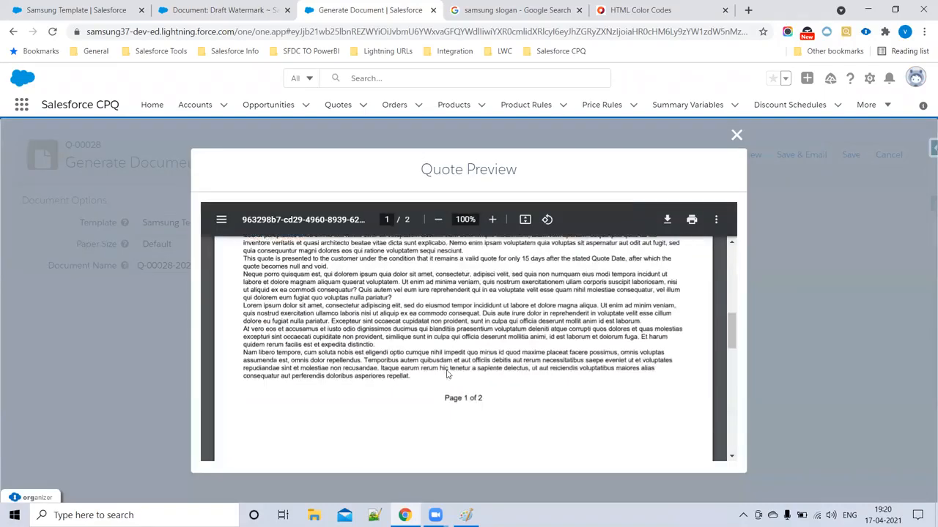
scroll(444, 381, up, 10)
scroll(446, 381, up, 3)
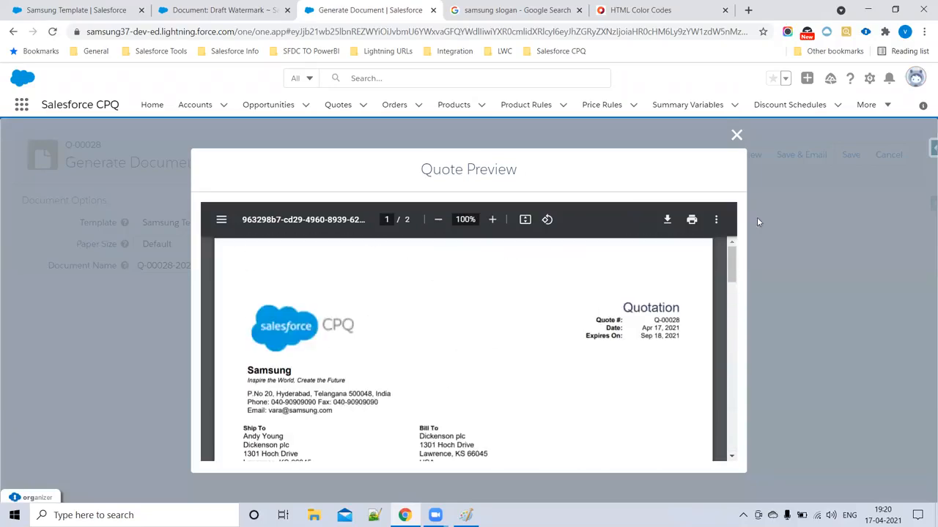
click(736, 136)
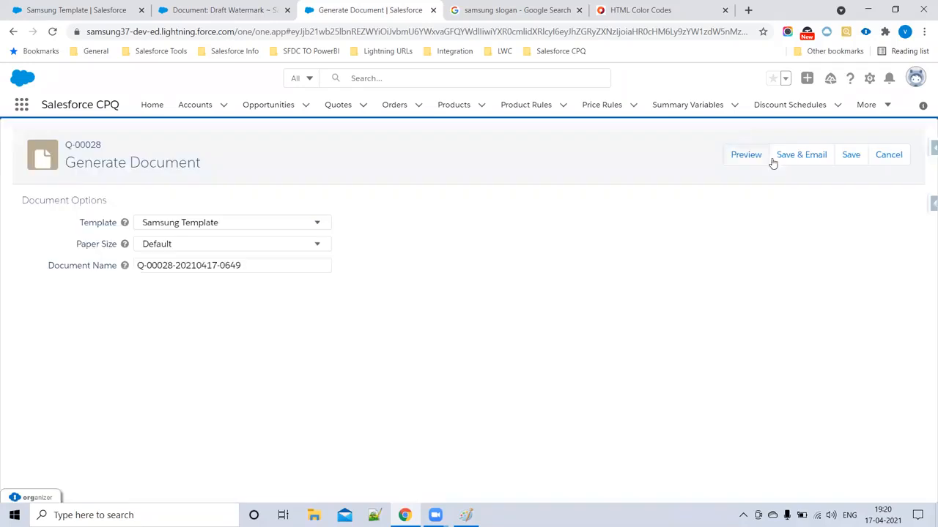
- Cancel document generation and search the Q-00028 quote page for 'water'
click(888, 156)
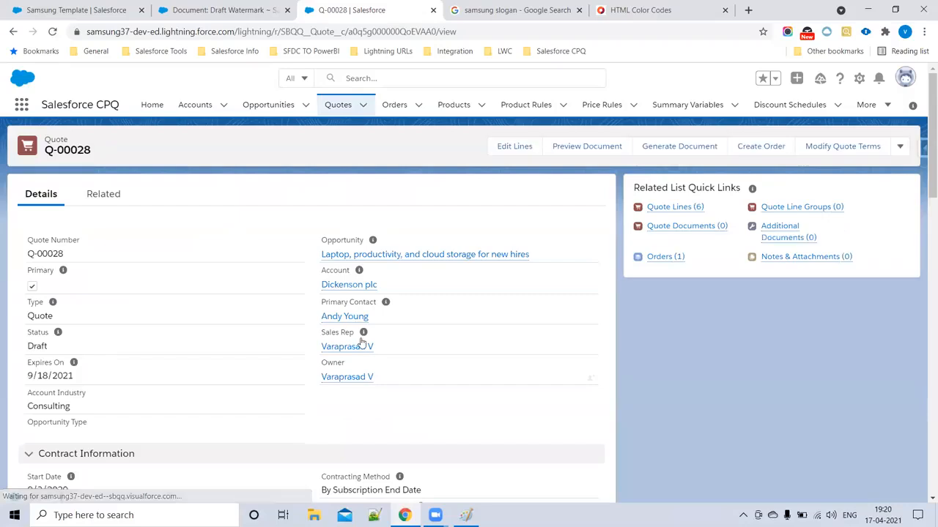
key(ctrl+f)
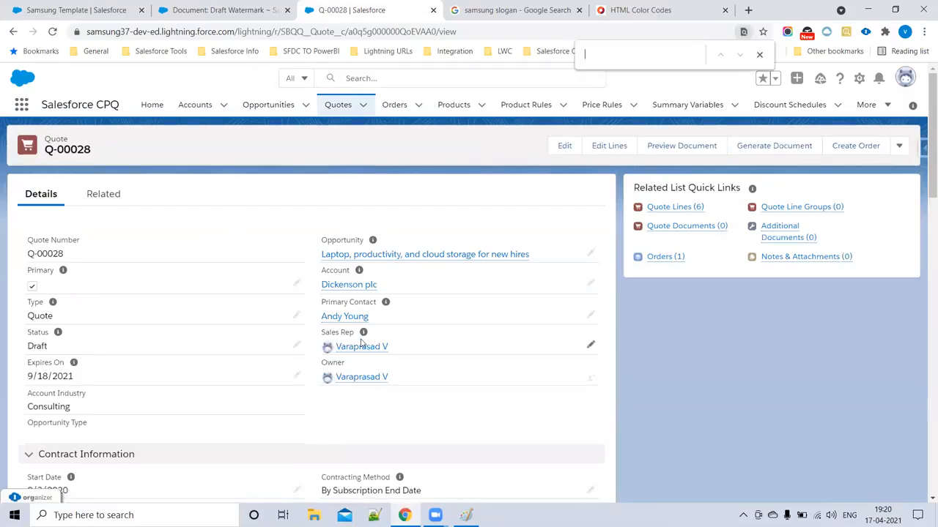
text(water)
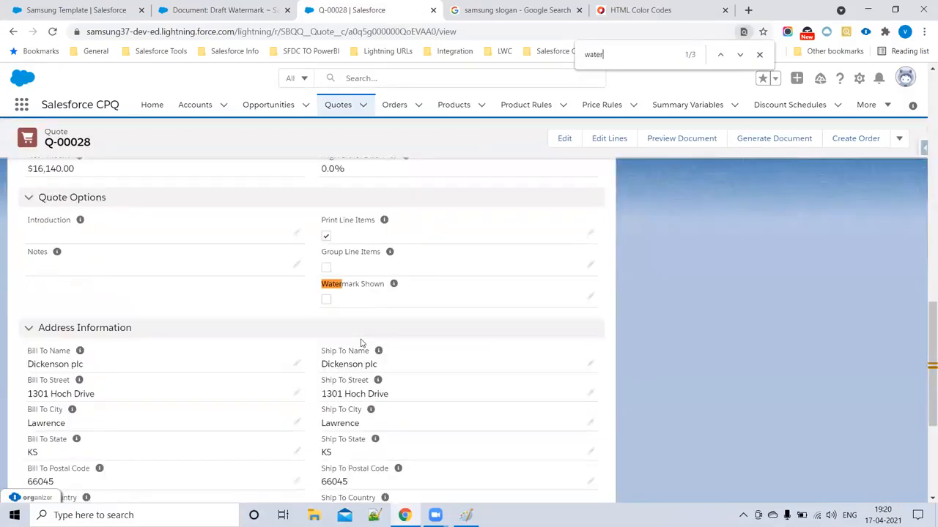
- Tick Watermark Shown on the quote, save it, and open Preview Document
click(590, 296)
click(326, 300)
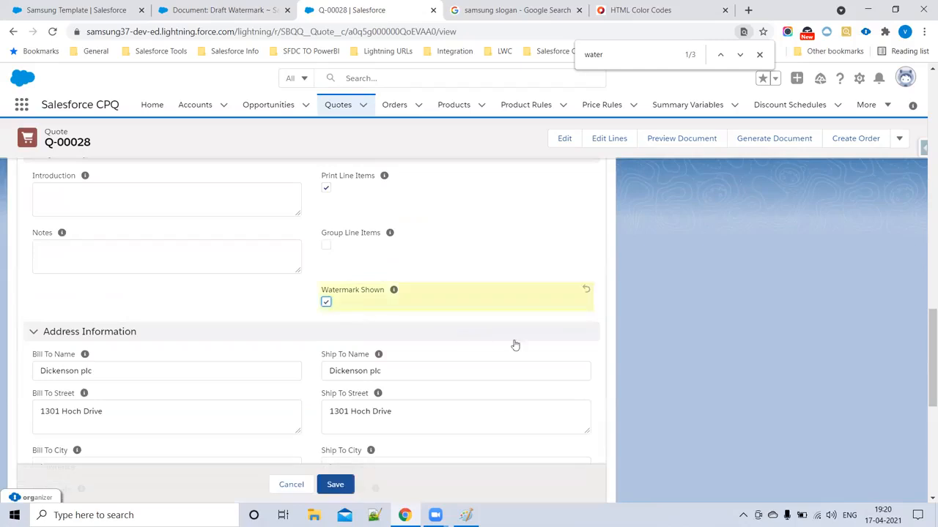
scroll(532, 344, up, 3)
scroll(398, 298, up, 10)
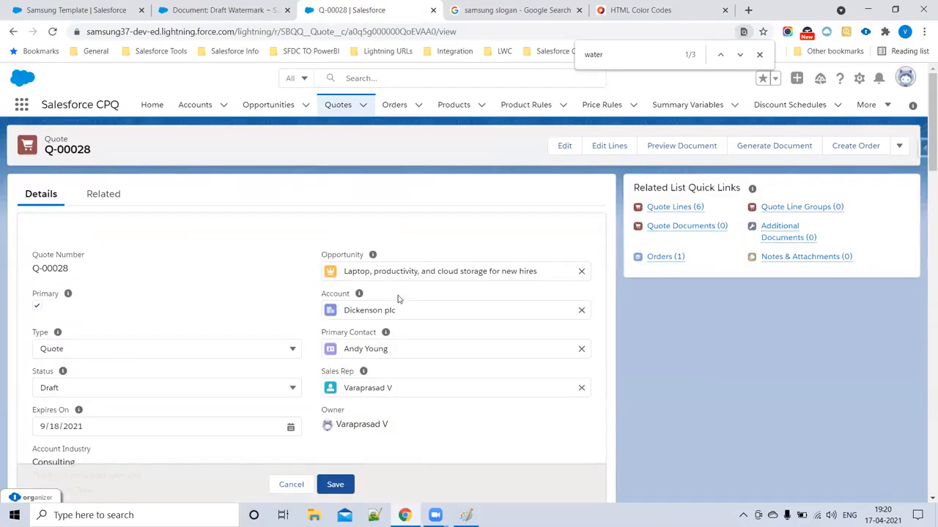
scroll(412, 293, down, 3)
scroll(410, 308, down, 10)
click(347, 460)
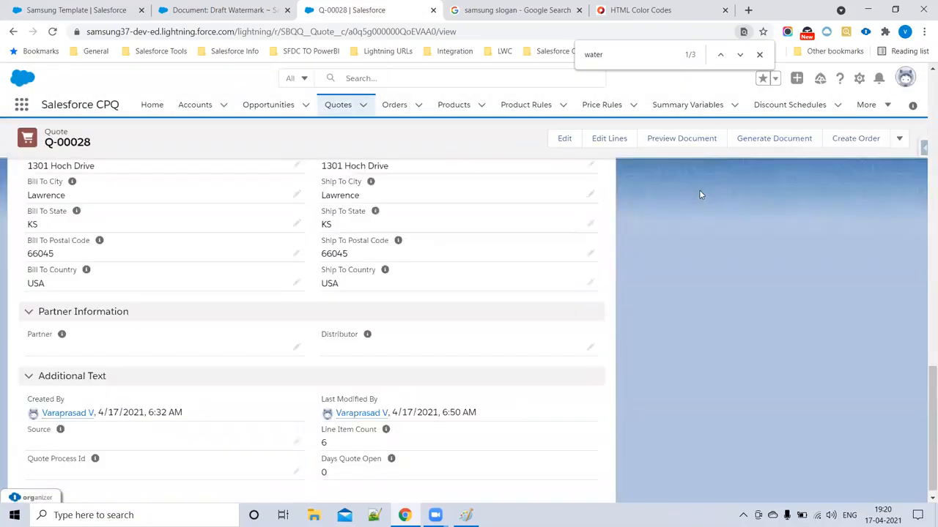
click(685, 143)
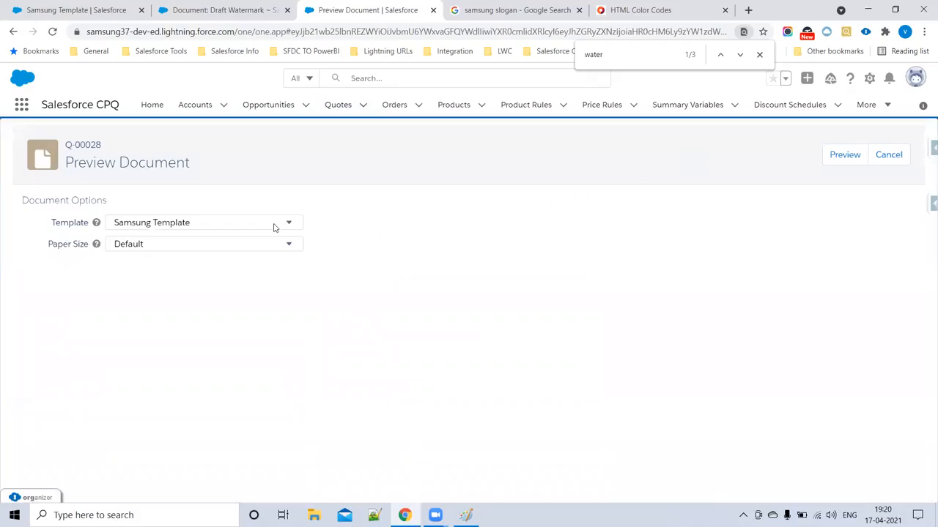
- Keep Samsung Template selected and generate the Q-00028 preview
click(249, 224)
click(247, 234)
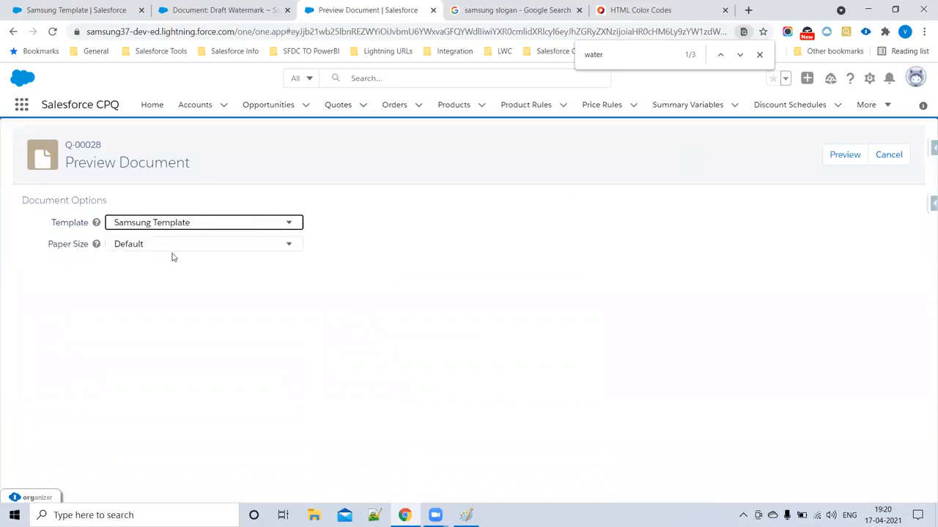
click(840, 159)
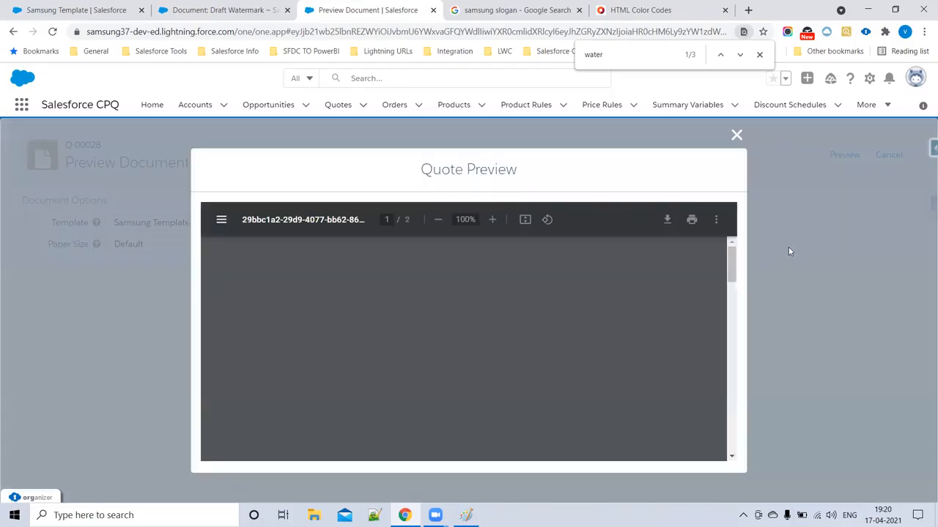
- Scroll through the preview to check the header, line items table and DRAFT watermark
scroll(497, 330, down, 3)
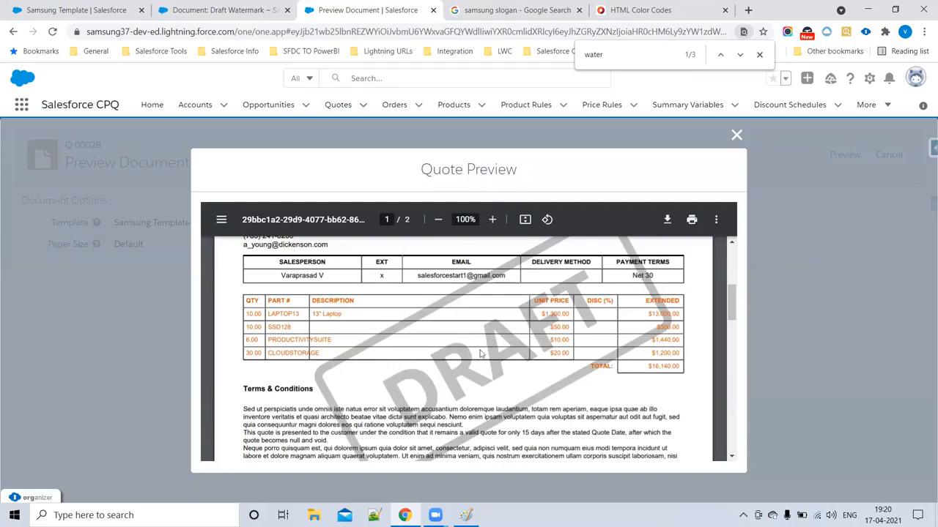
scroll(340, 344, down, 6)
scroll(351, 359, up, 8)
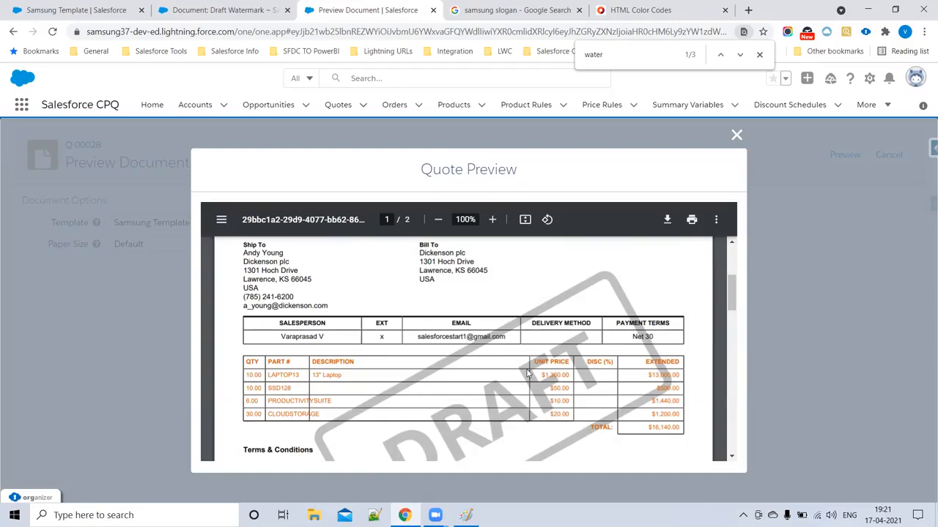
scroll(495, 367, up, 3)
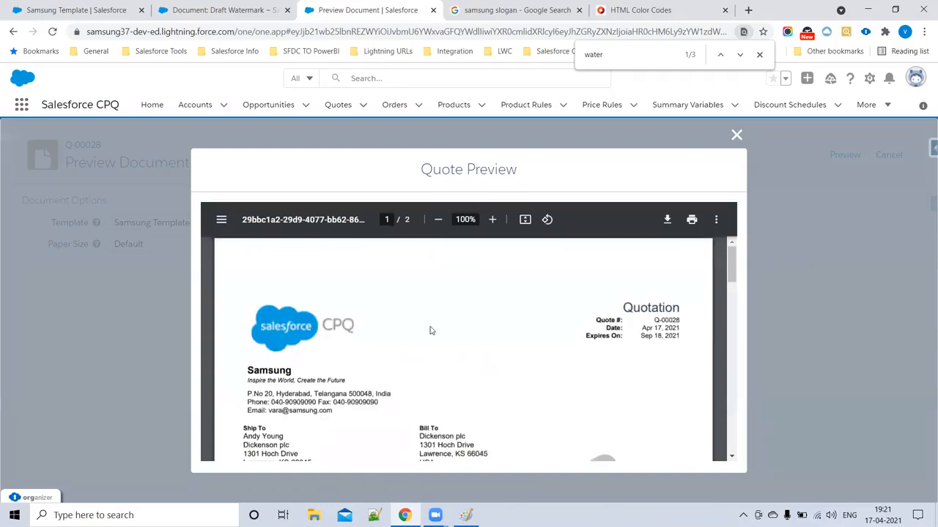
scroll(431, 332, down, 5)
scroll(435, 375, down, 5)
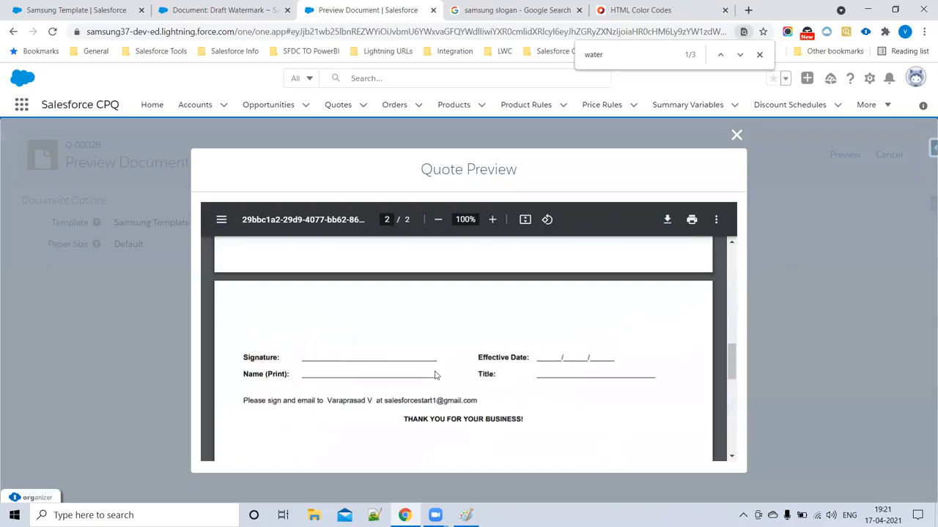
scroll(435, 375, down, 3)
scroll(473, 324, down, 3)
scroll(473, 331, up, 10)
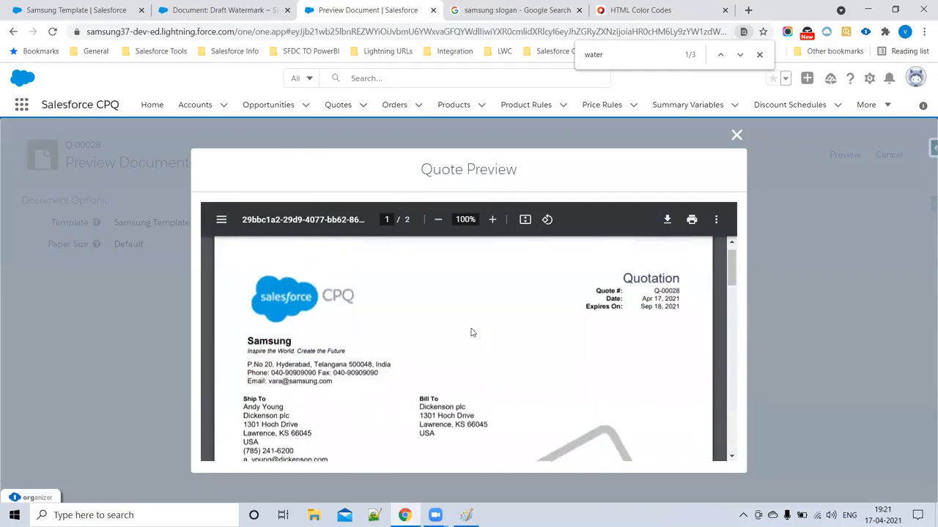
scroll(471, 333, up, 1)
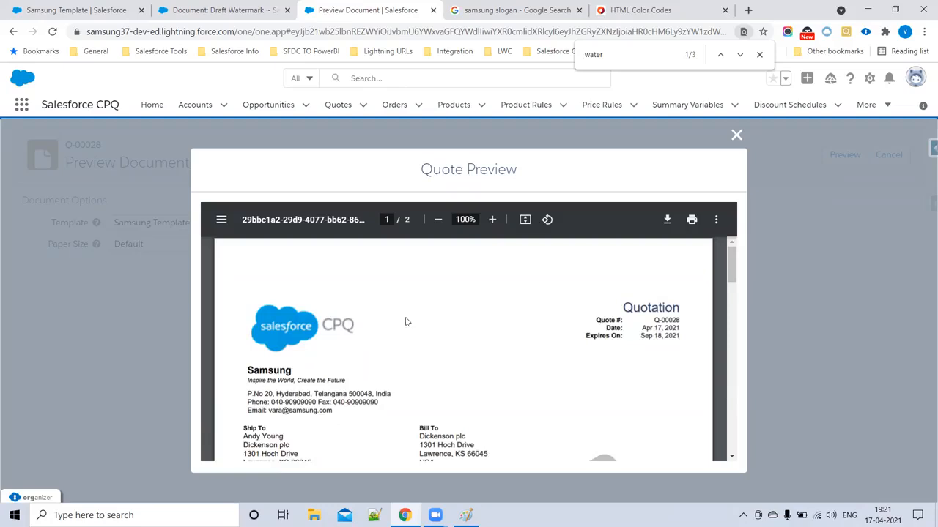
scroll(435, 323, down, 1)
scroll(440, 344, down, 5)
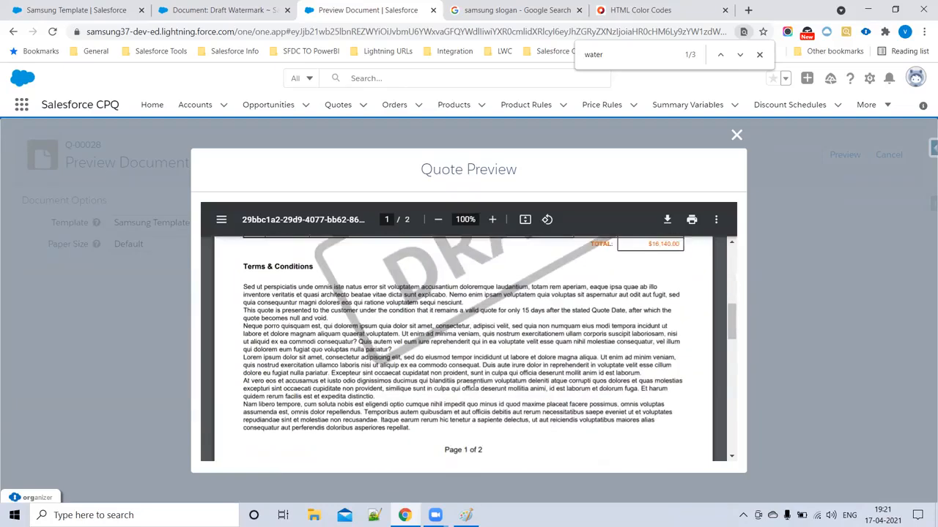
scroll(455, 325, down, 4)
scroll(458, 364, up, 10)
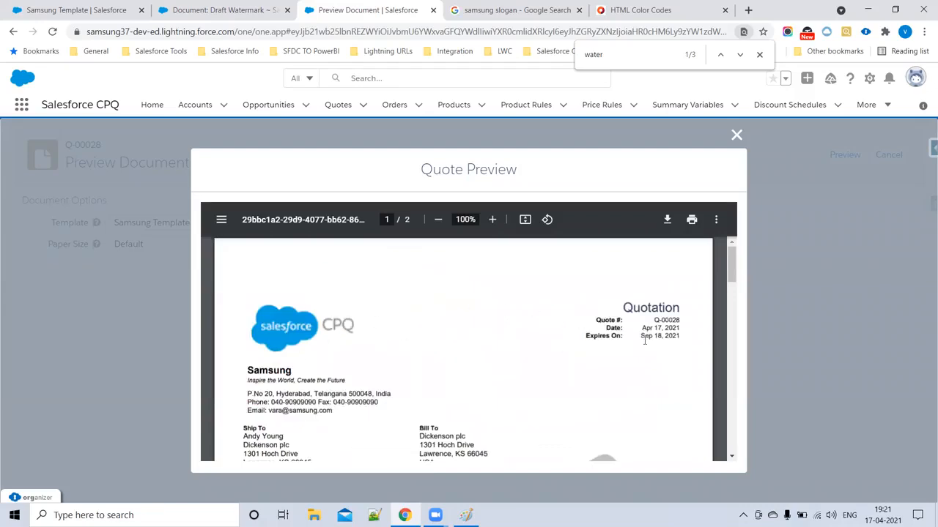
scroll(472, 369, down, 3)
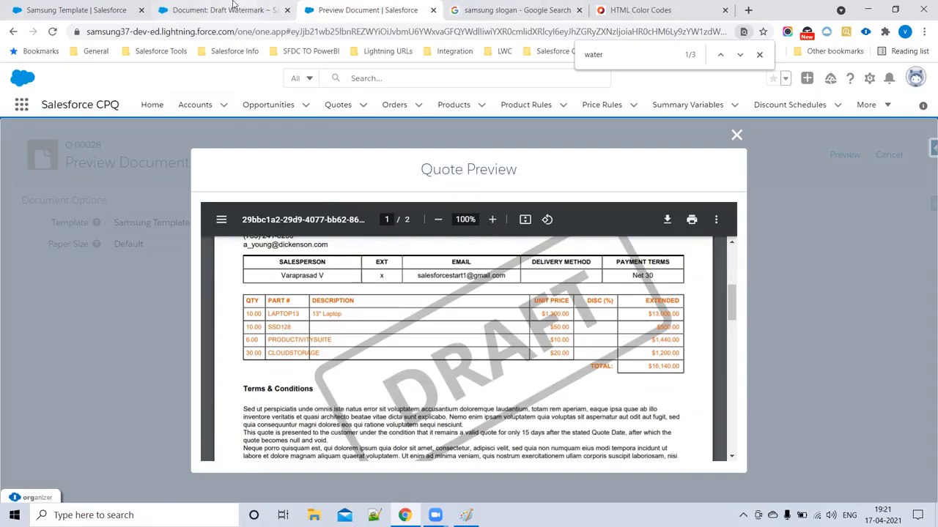
- Close the Draft Watermark page, review Samsung Template's Sections and Additional Documents, and return to the quote preview
click(286, 11)
click(121, 10)
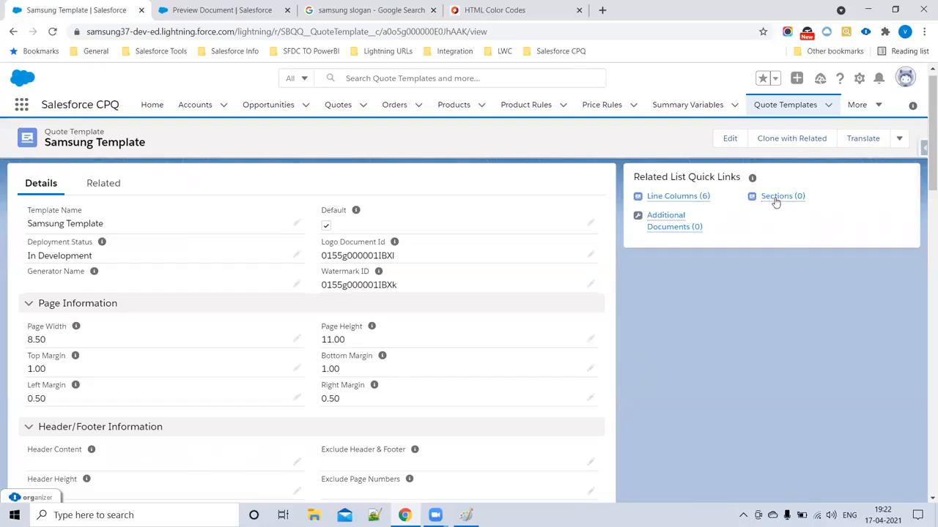
mouse_move(776, 202)
mouse_move(661, 227)
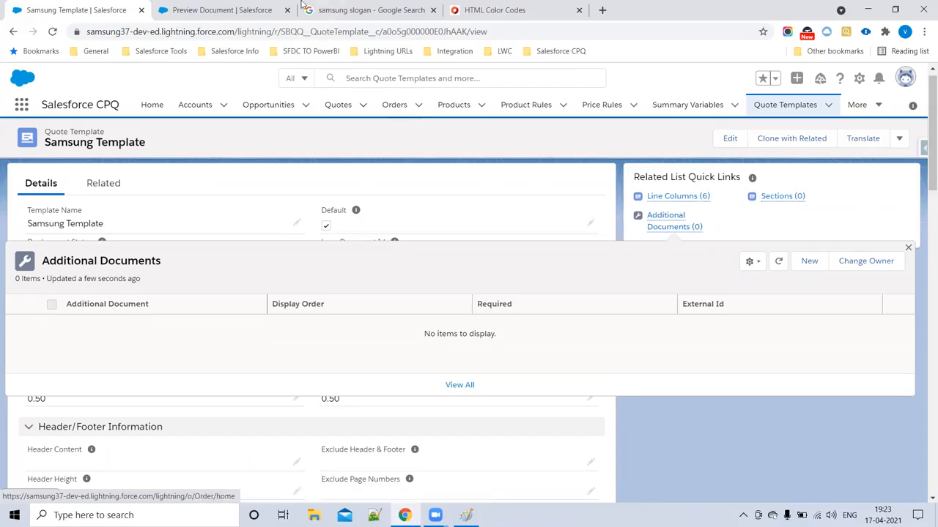
key(ctrl+Tab)
scroll(396, 313, down, 6)
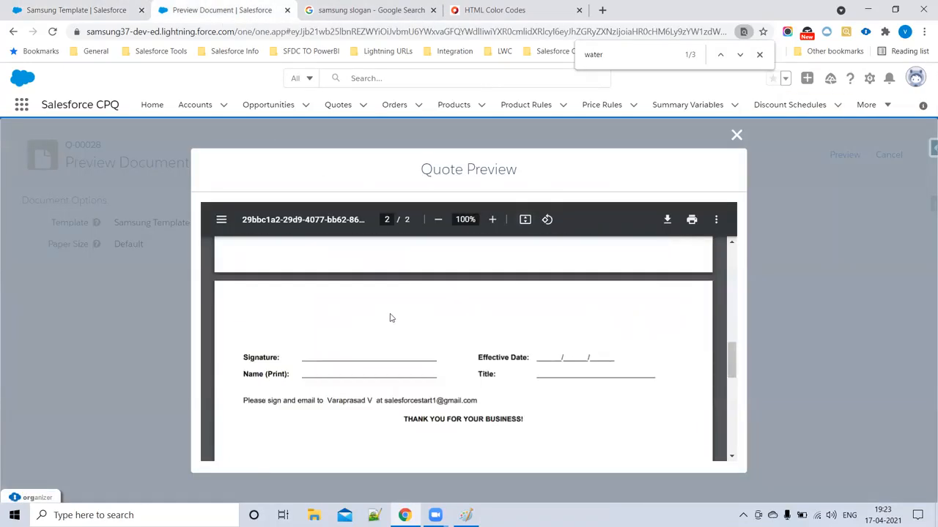
- After reviewing Q-00028's preview pages, reopen the 'Document: Draft Watermark' page (0155g000001IBXk)
scroll(361, 288, down, 2)
scroll(410, 308, down, 3)
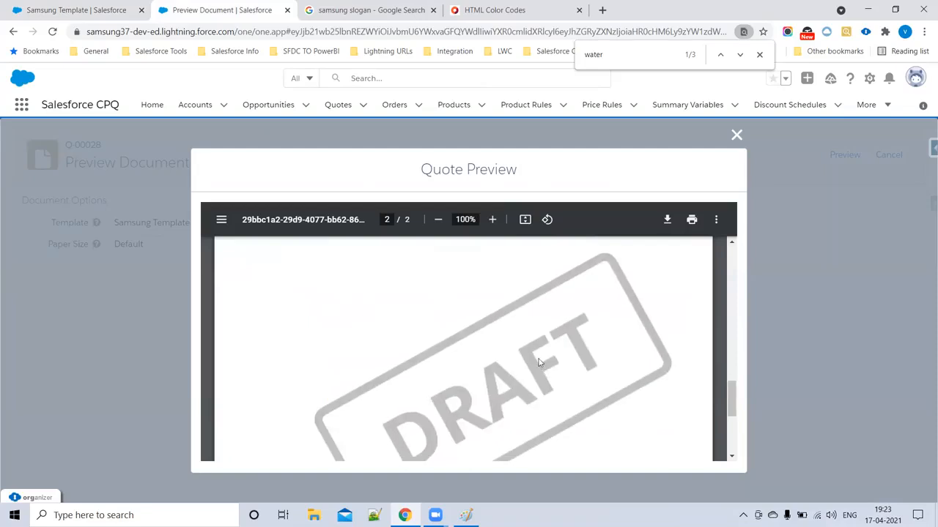
scroll(458, 337, down, 2)
scroll(449, 334, up, 8)
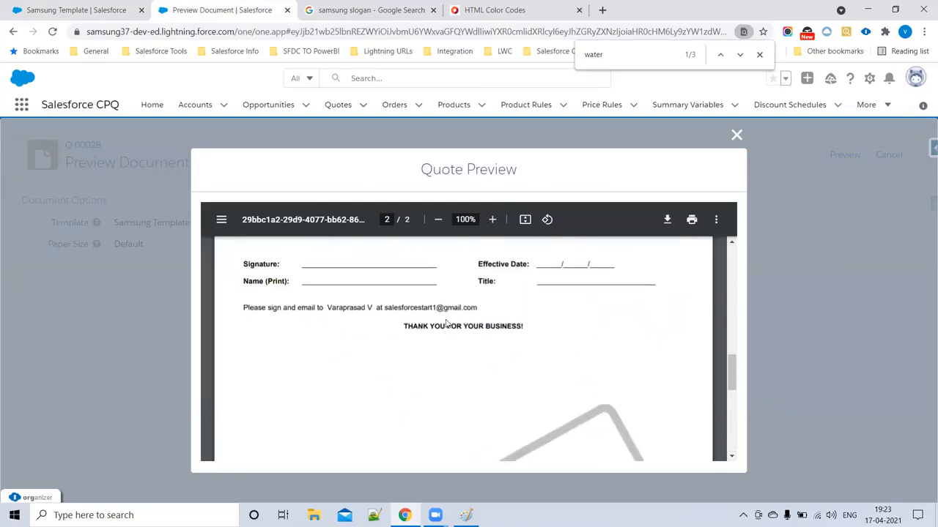
scroll(334, 343, up, 8)
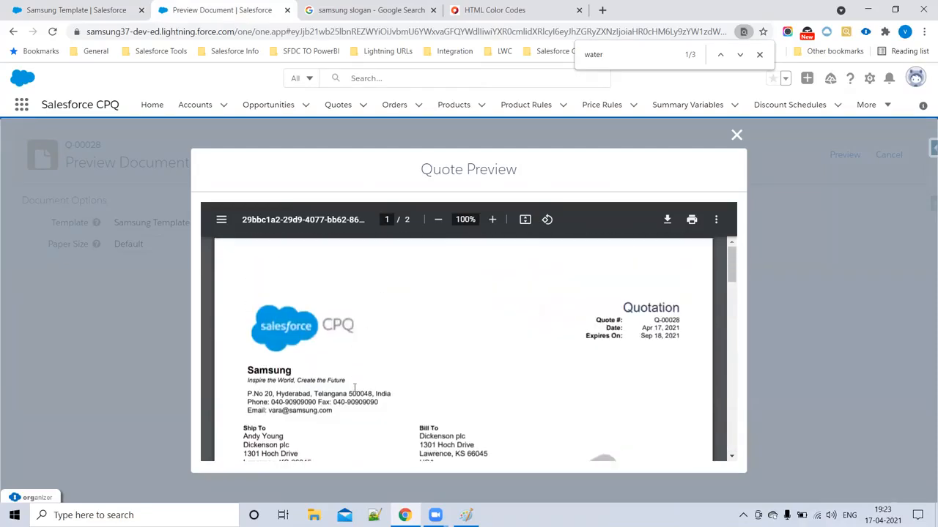
scroll(424, 377, down, 7)
scroll(423, 377, down, 5)
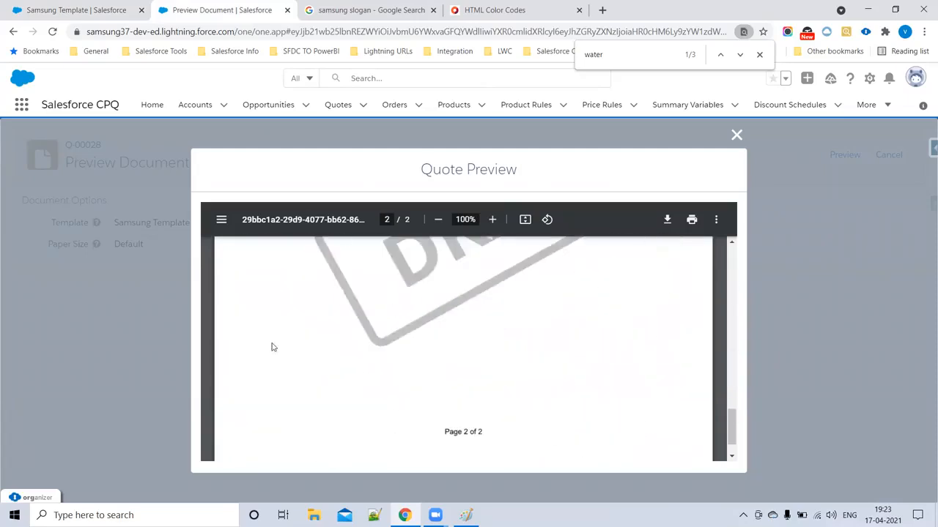
scroll(311, 264, down, 1)
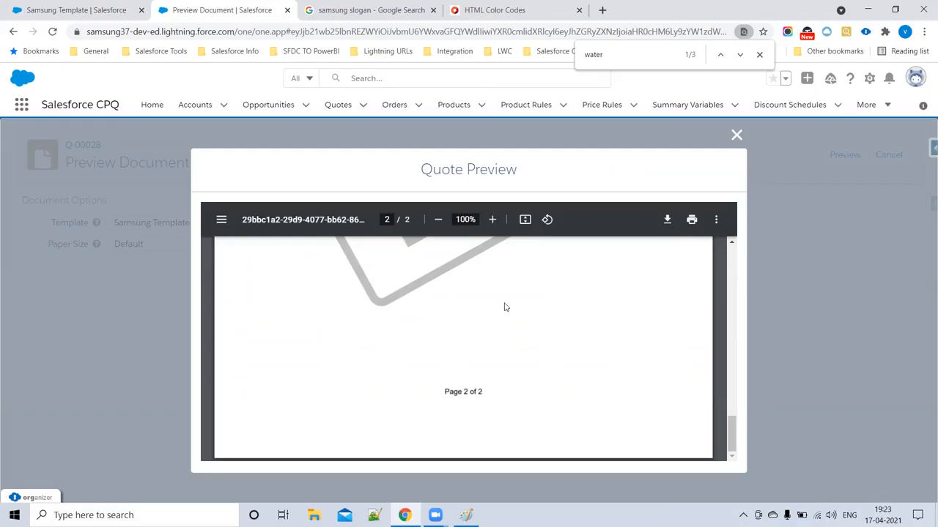
scroll(504, 308, up, 10)
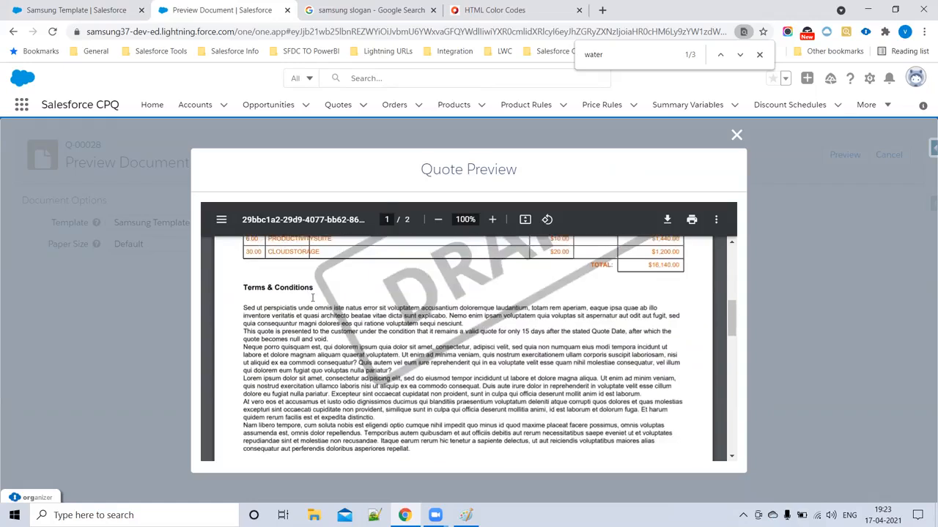
scroll(323, 334, up, 2)
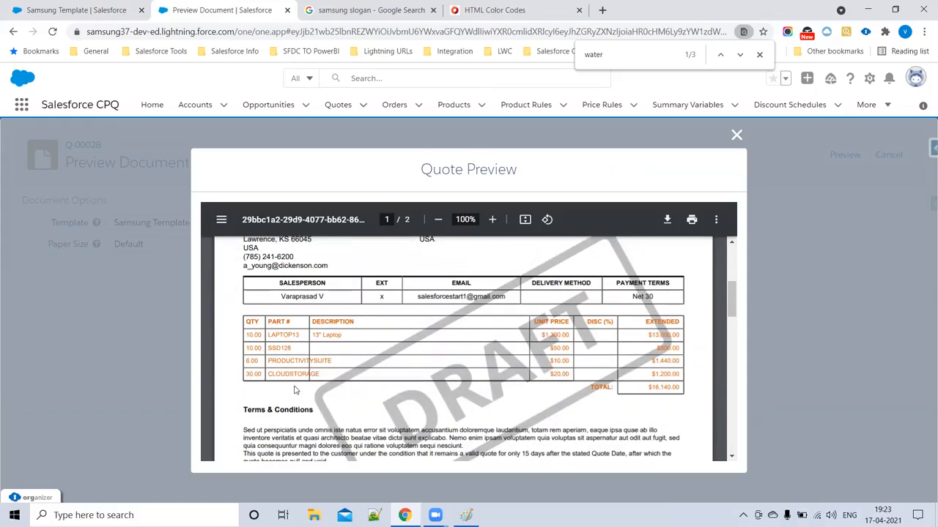
scroll(464, 365, down, 10)
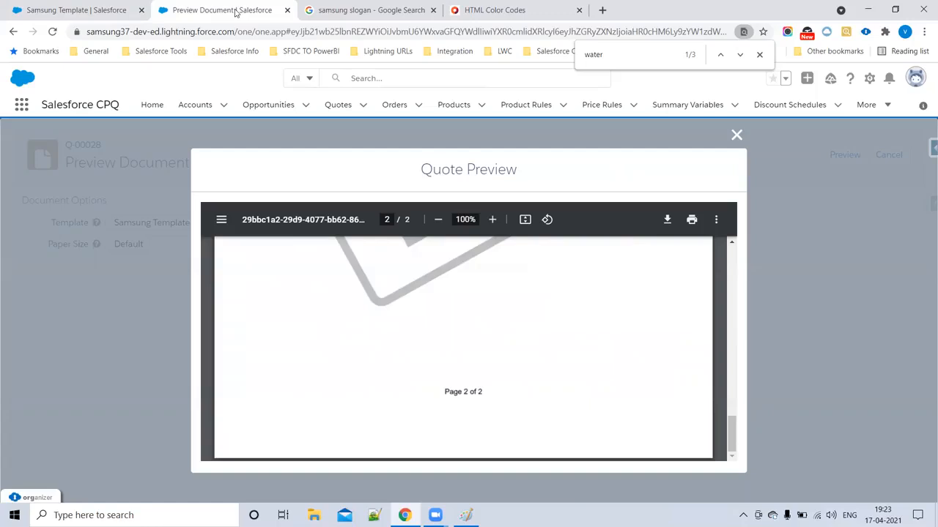
key(ctrl+shift+t)
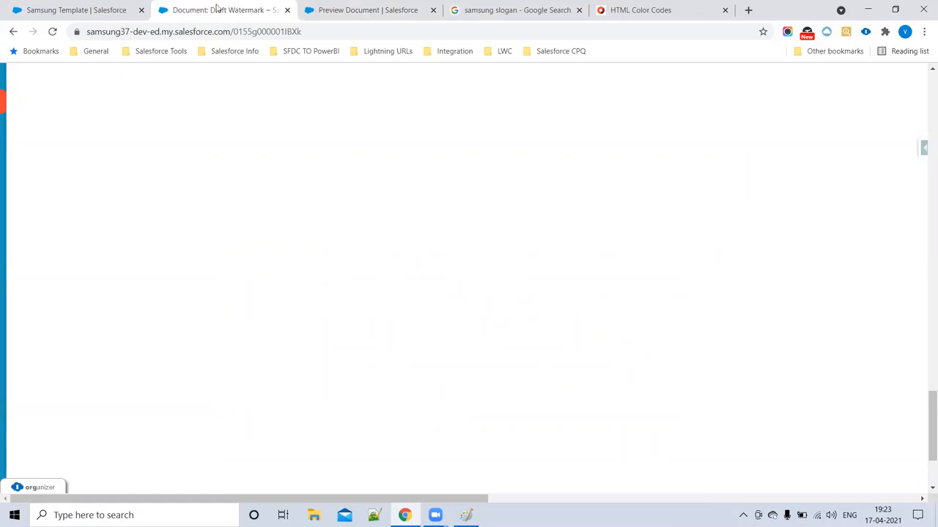
- Fill in a new Salesforce CPQ Assets document 'Salesforce CPQ Content' (Salesforce_CPQ_Content) as an externally available image
click(13, 33)
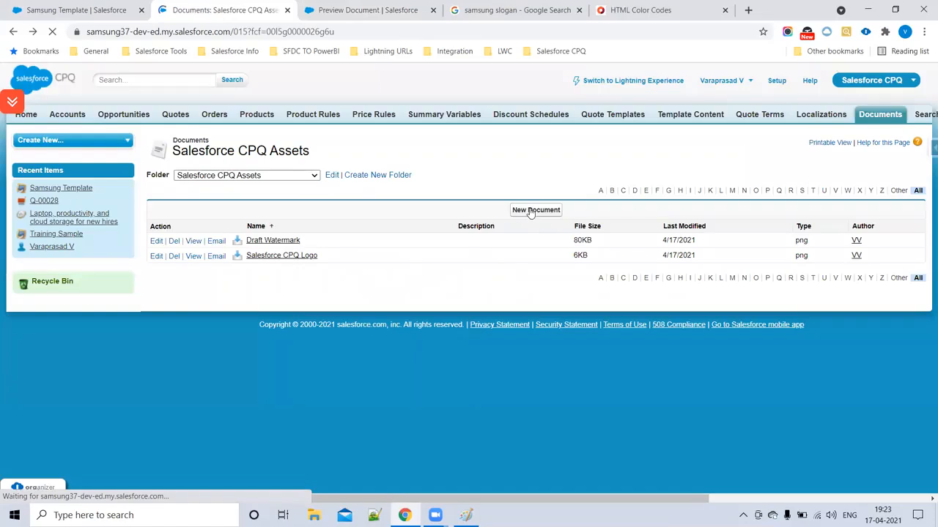
click(531, 212)
click(337, 217)
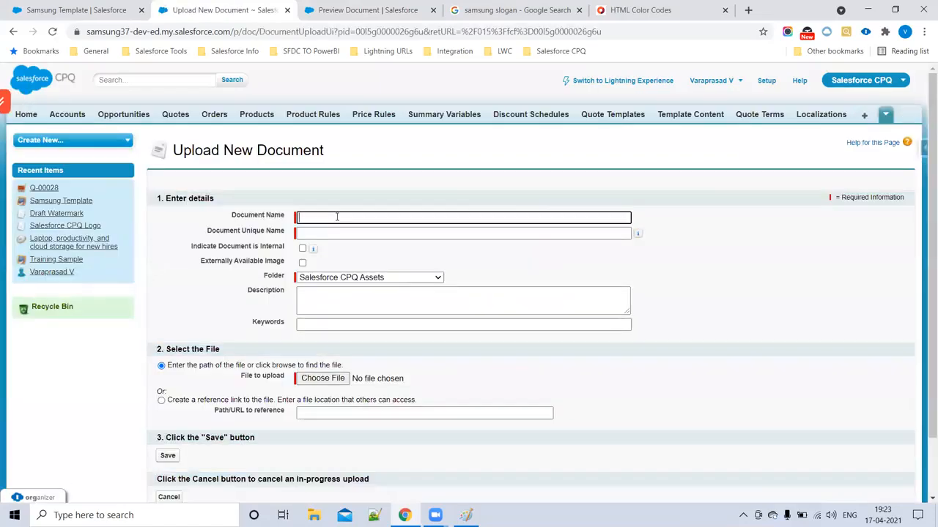
text(Sa)
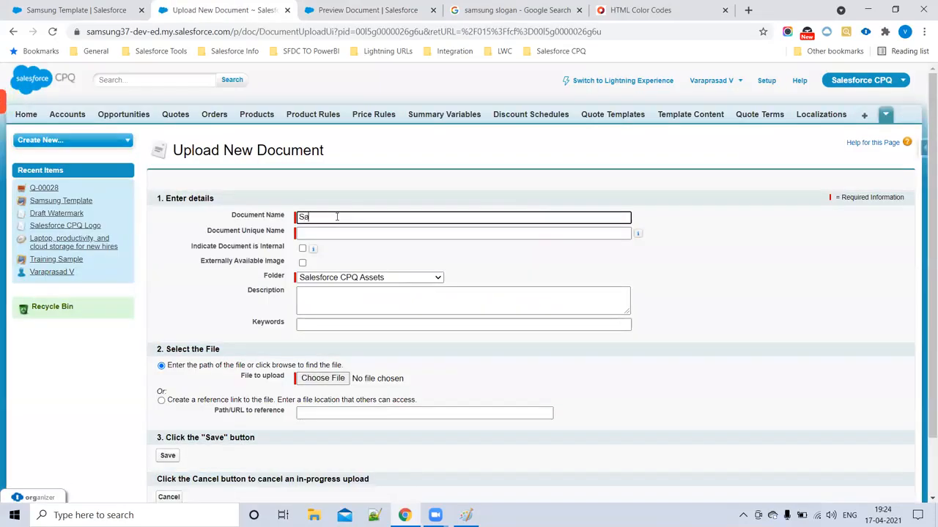
text(lesforce CPQ Content)
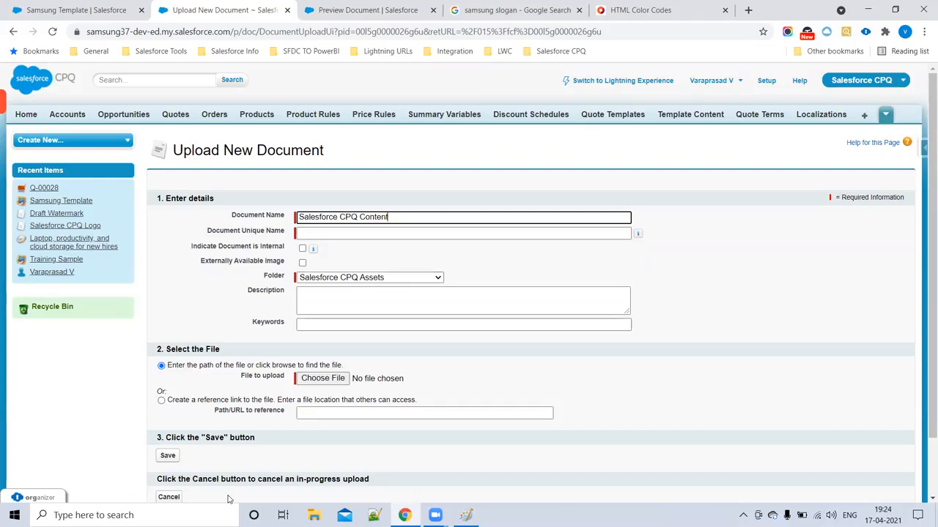
key(alt+Tab)
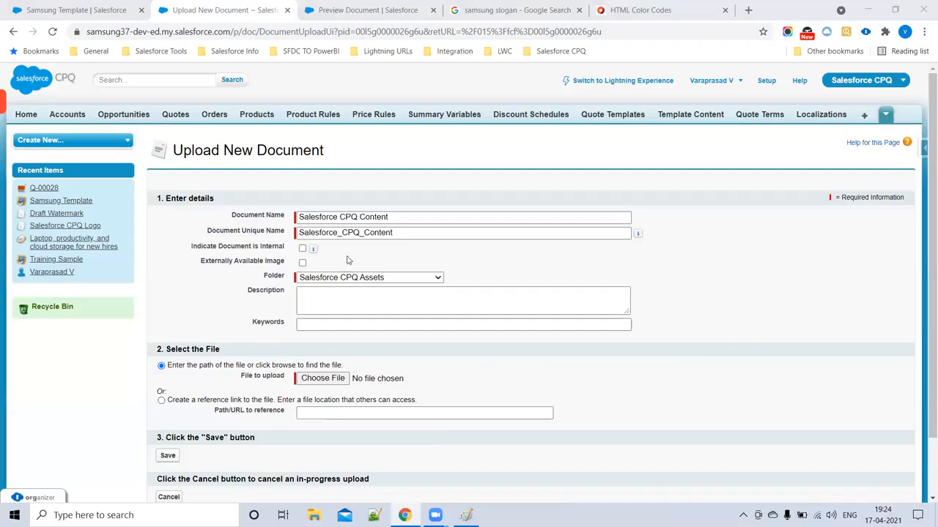
click(302, 263)
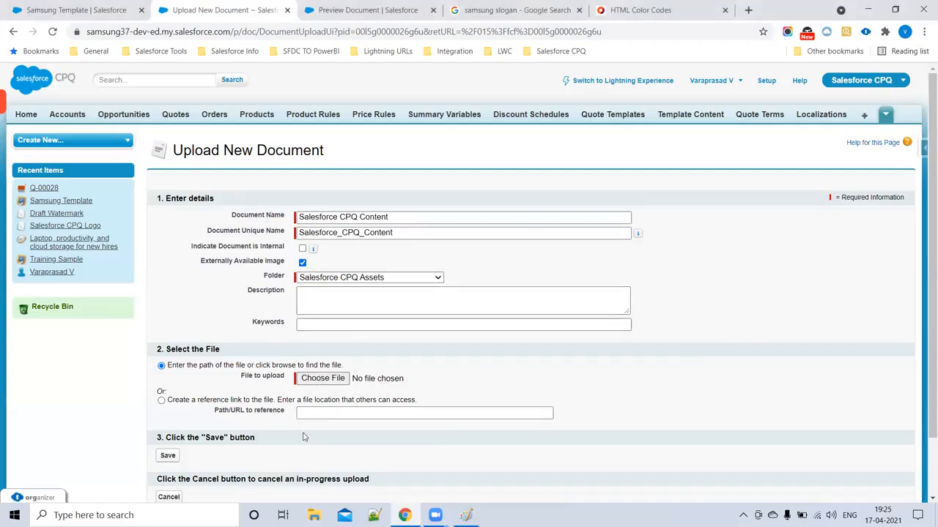
- Upload SFDC Course.pdf from DATA (D:) > Salesforce Docs > Admin and save the document
click(318, 381)
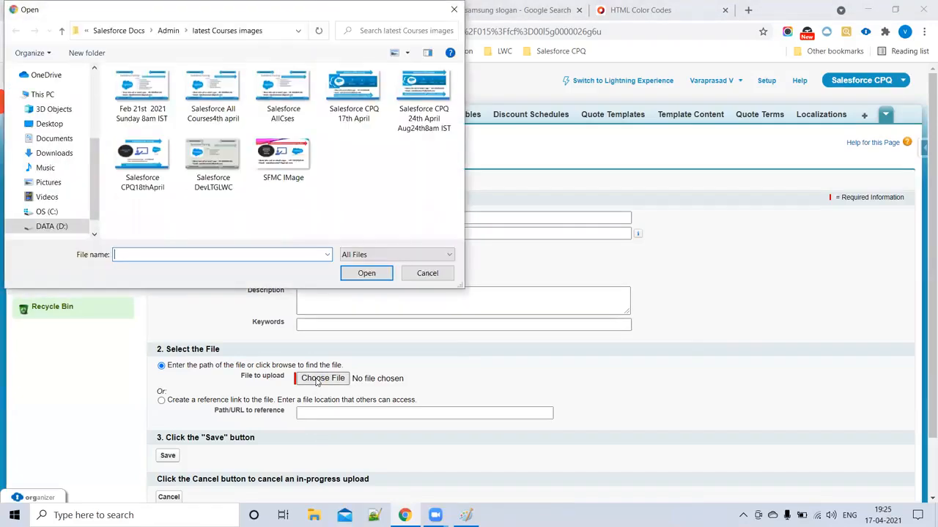
click(60, 142)
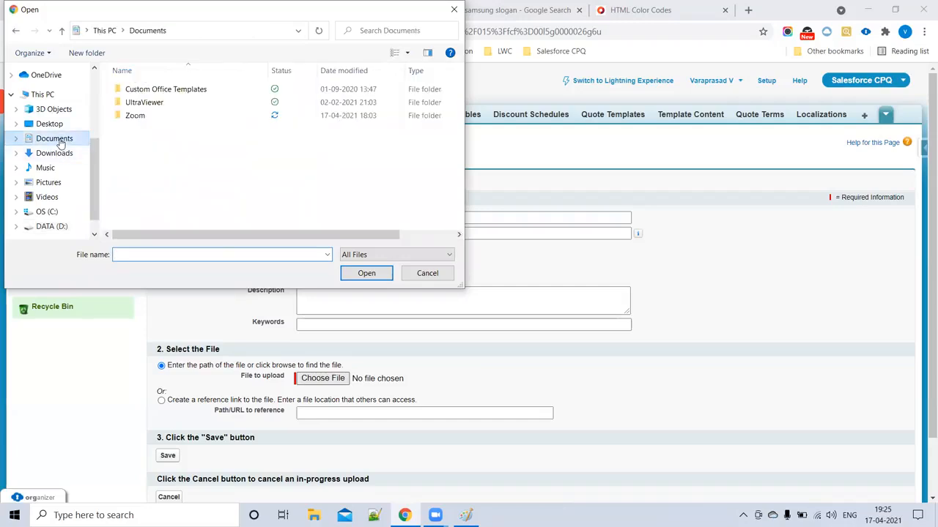
click(48, 227)
double_click(153, 128)
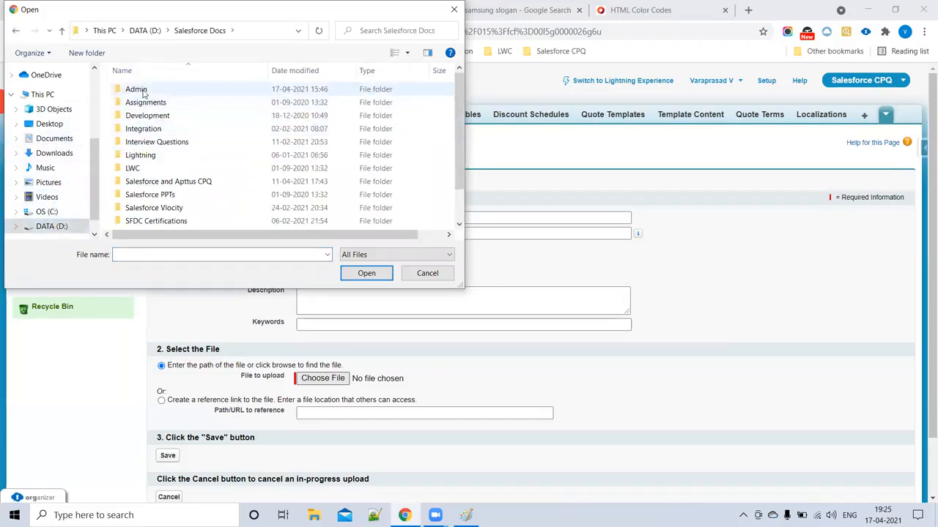
double_click(143, 91)
scroll(247, 178, down, 3)
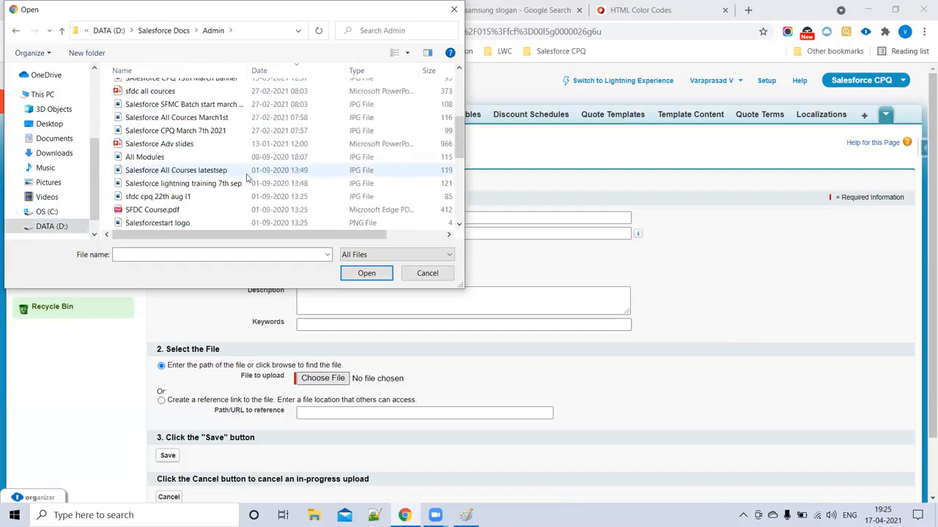
scroll(172, 217, down, 3)
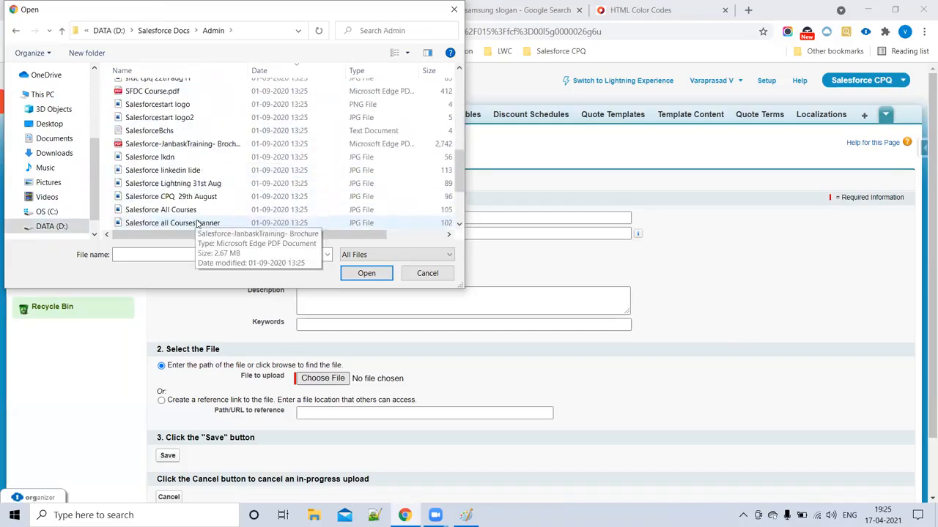
scroll(196, 224, down, 2)
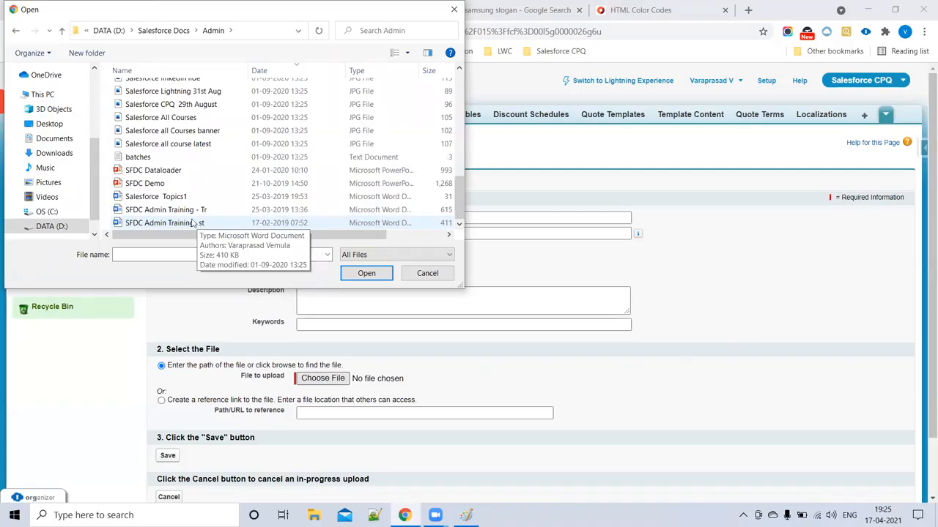
scroll(170, 192, up, 3)
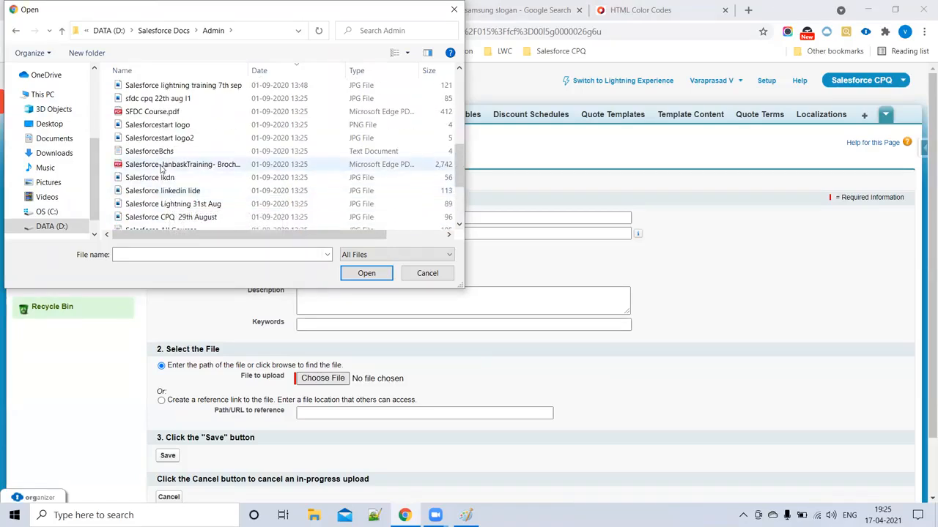
click(158, 112)
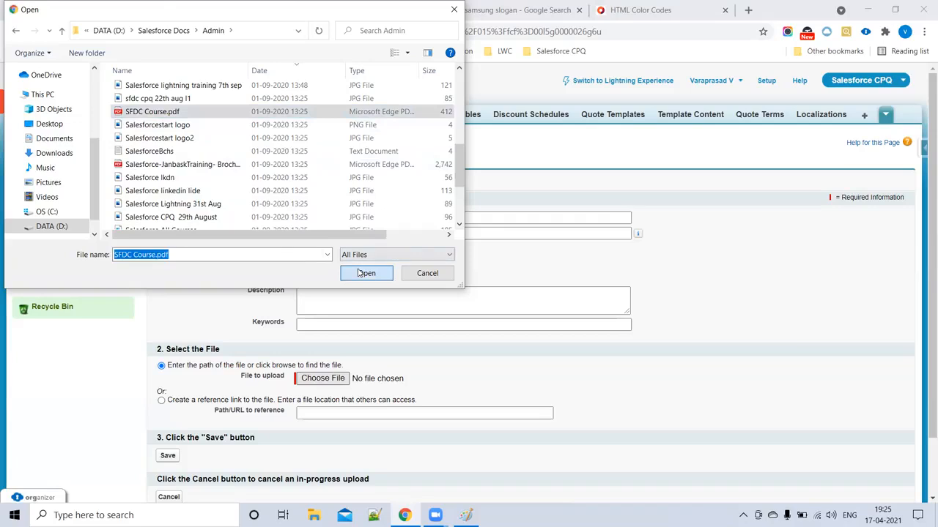
click(356, 272)
scroll(357, 272, down, 2)
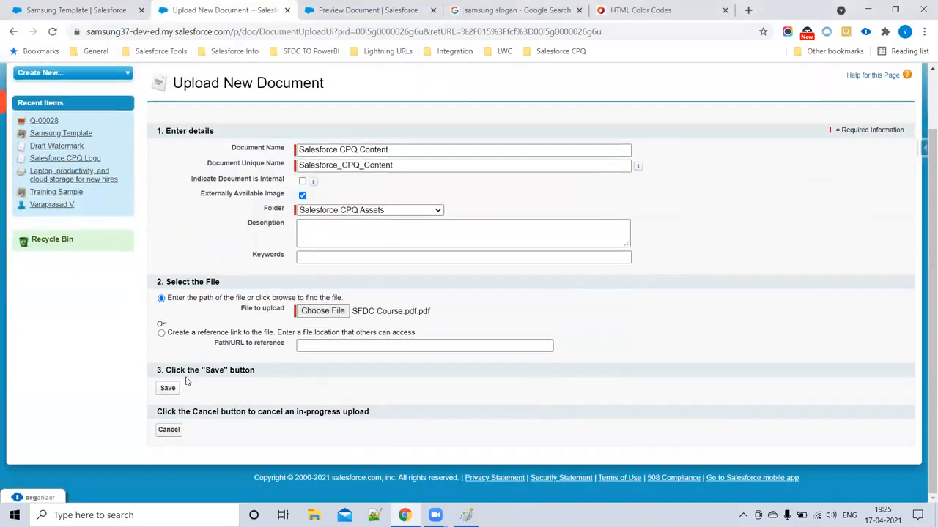
click(169, 388)
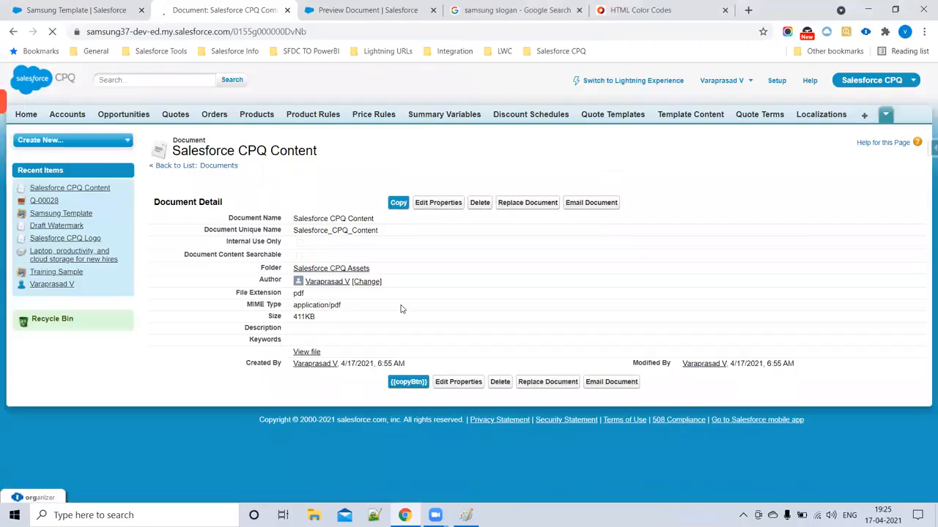
- View the uploaded file and scroll through the 10-page course-content PDF
click(308, 352)
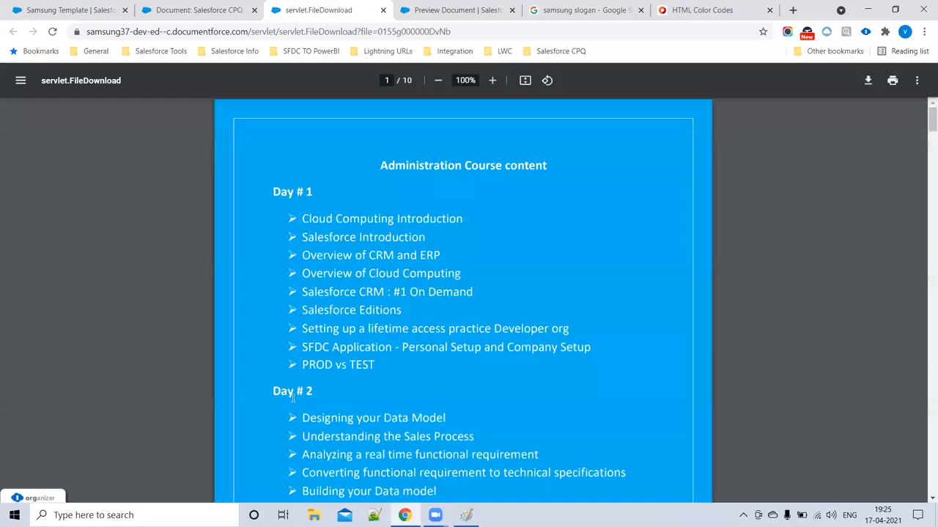
scroll(425, 310, down, 20)
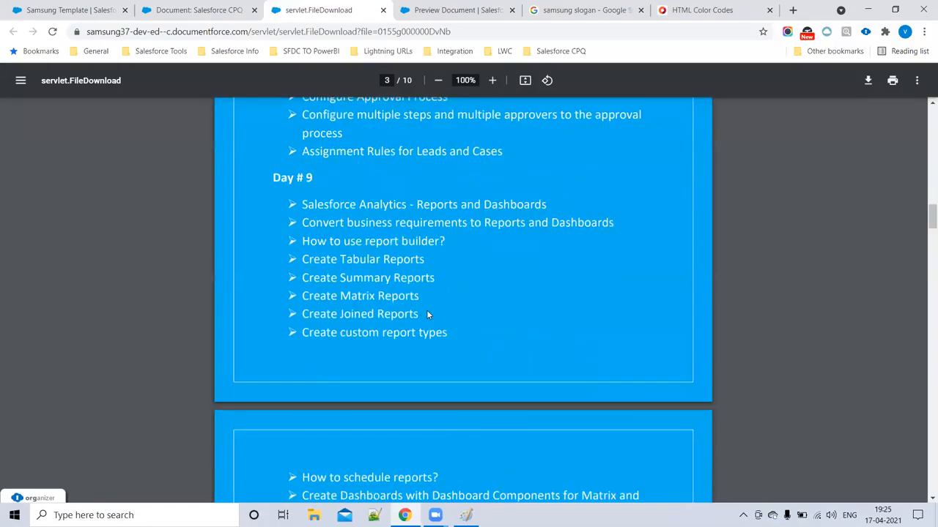
scroll(428, 308, down, 20)
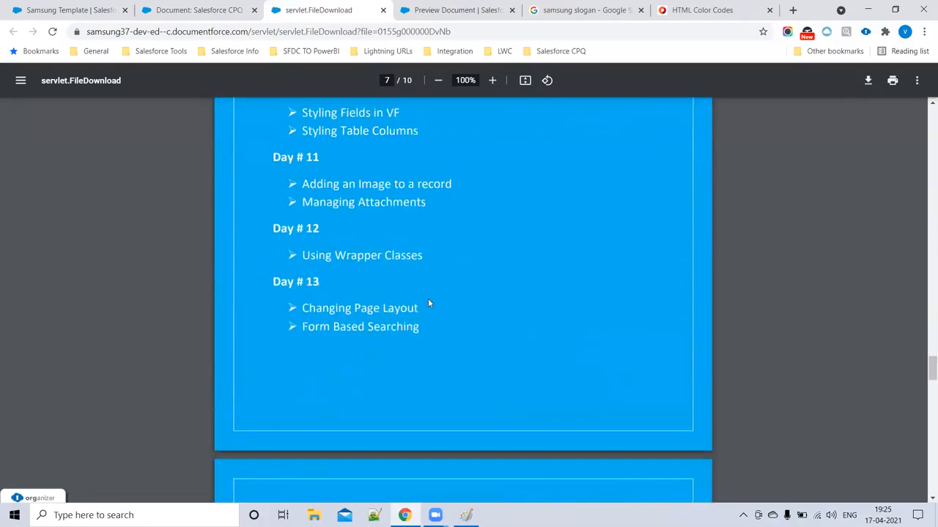
scroll(390, 177, up, 20)
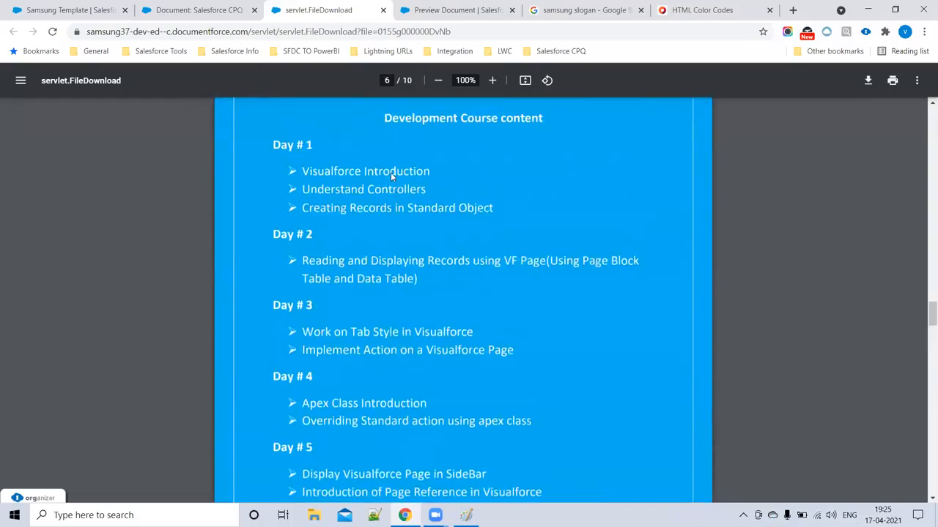
scroll(341, 160, up, 5)
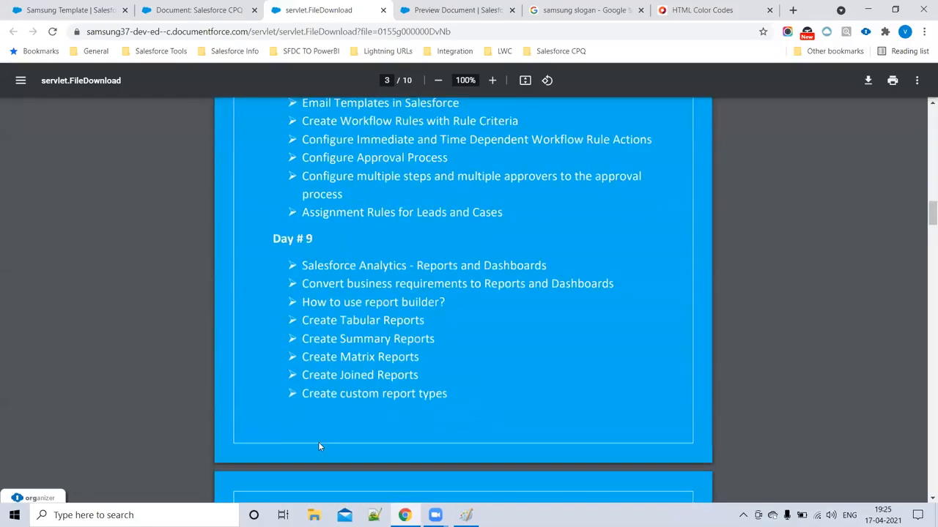
scroll(252, 298, up, 10)
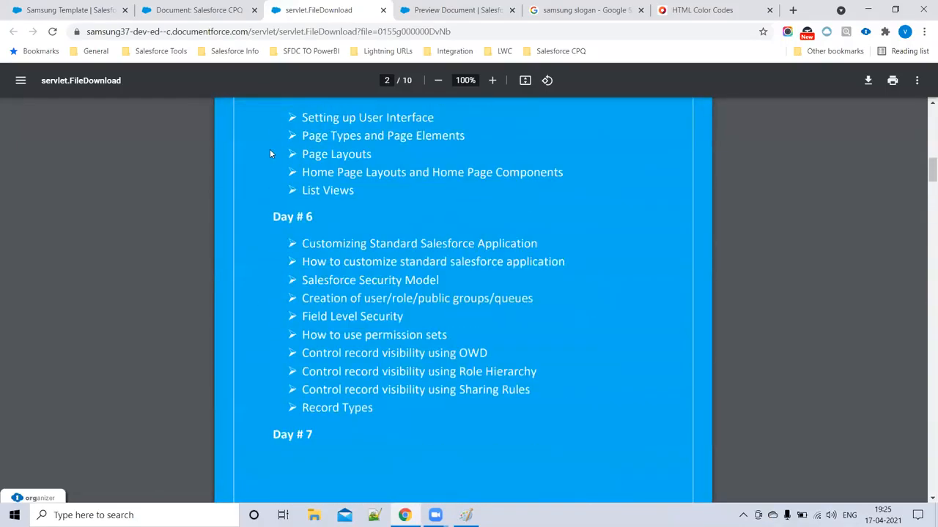
- Copy the Salesforce CPQ Content document's record ID from the address bar, then return to Samsung Template
click(183, 8)
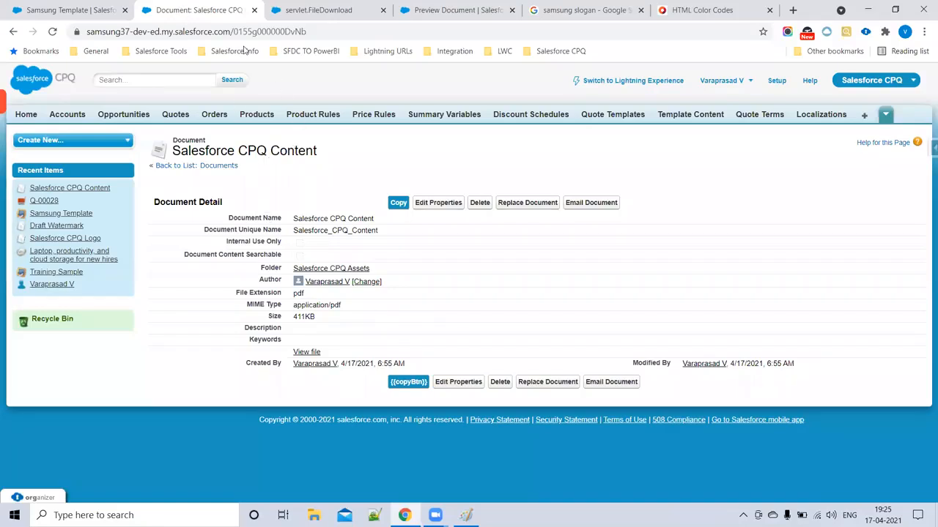
drag(235, 32, 344, 44)
key(ctrl+c)
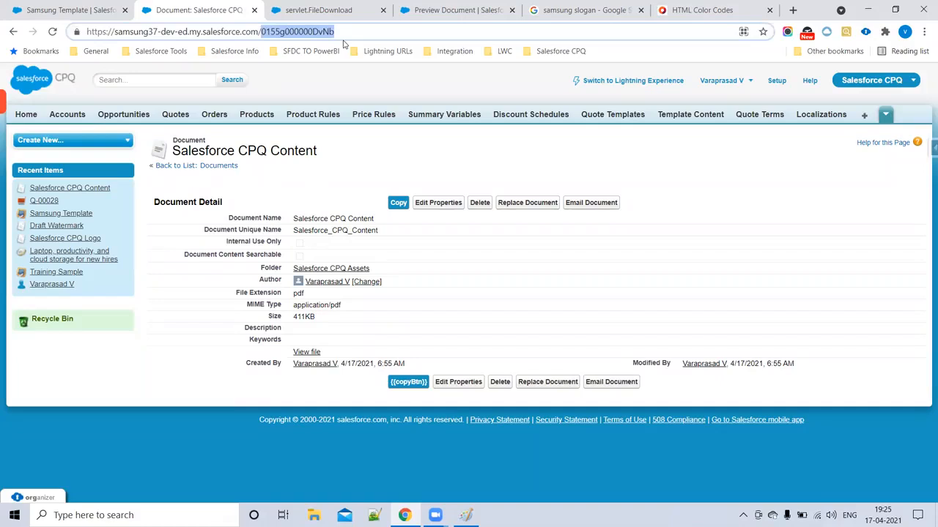
click(309, 10)
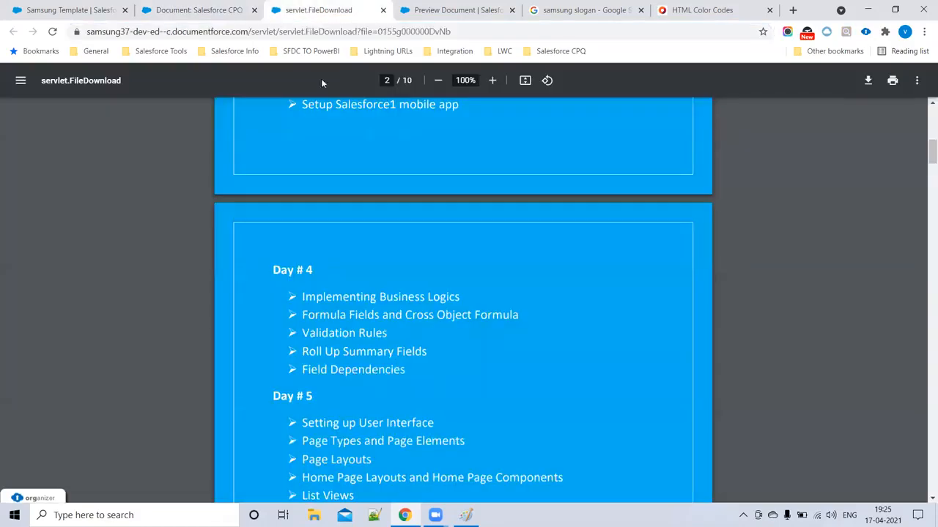
click(89, 9)
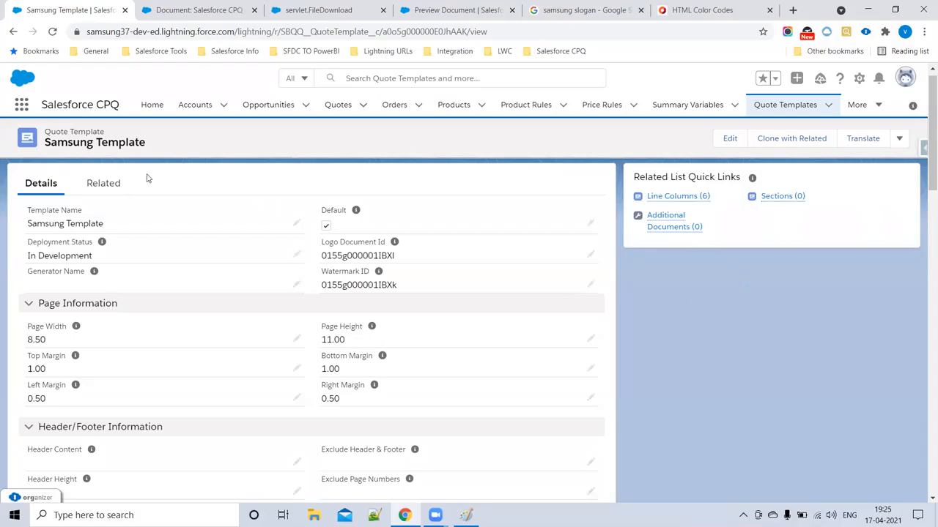
- Start a new Samsung Template additional document with External Id 0155g000000DvNb pasted in
click(657, 227)
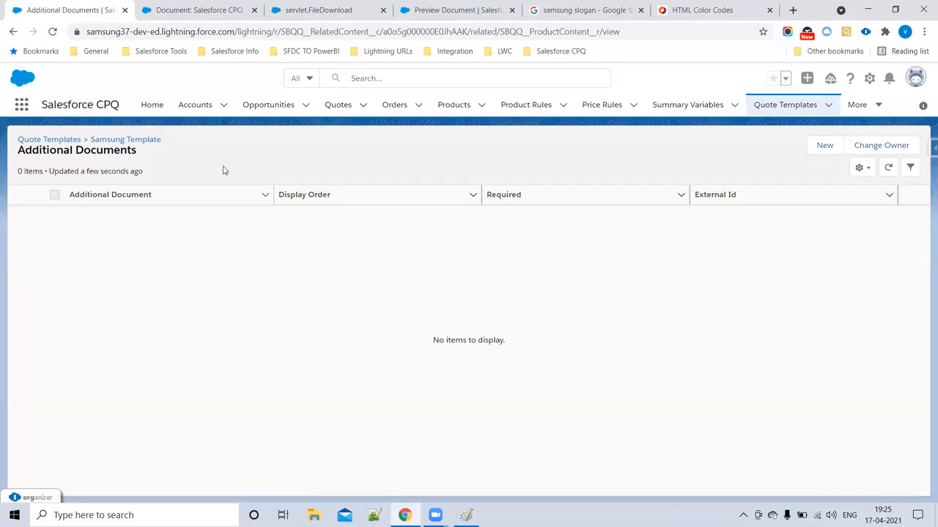
click(824, 148)
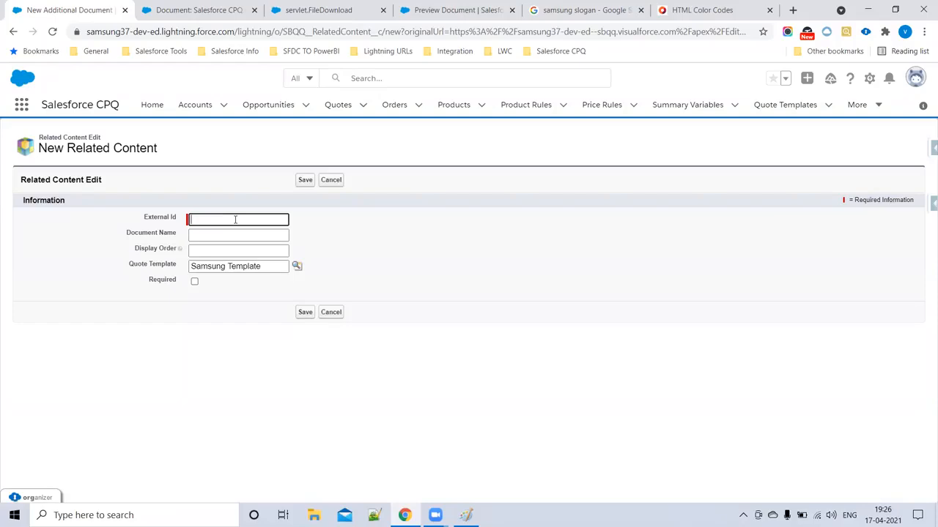
key(ctrl+v)
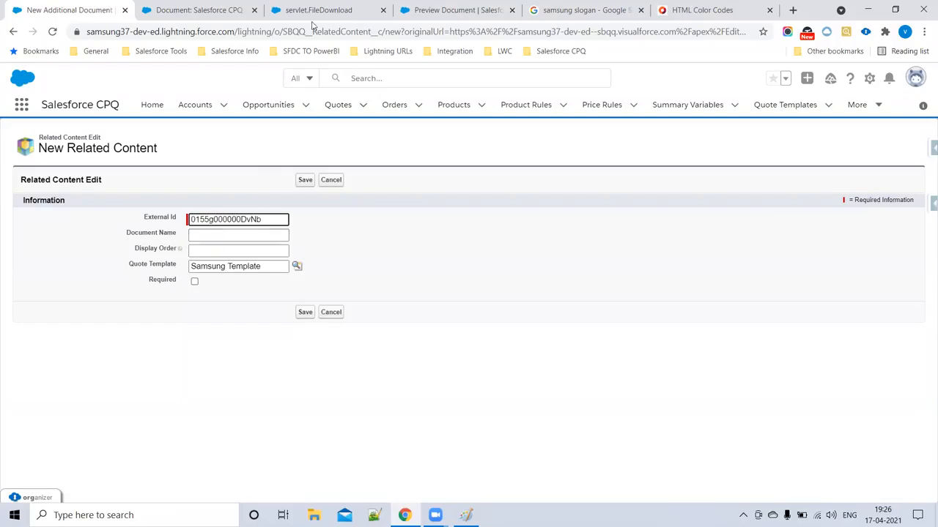
click(196, 9)
click(82, 7)
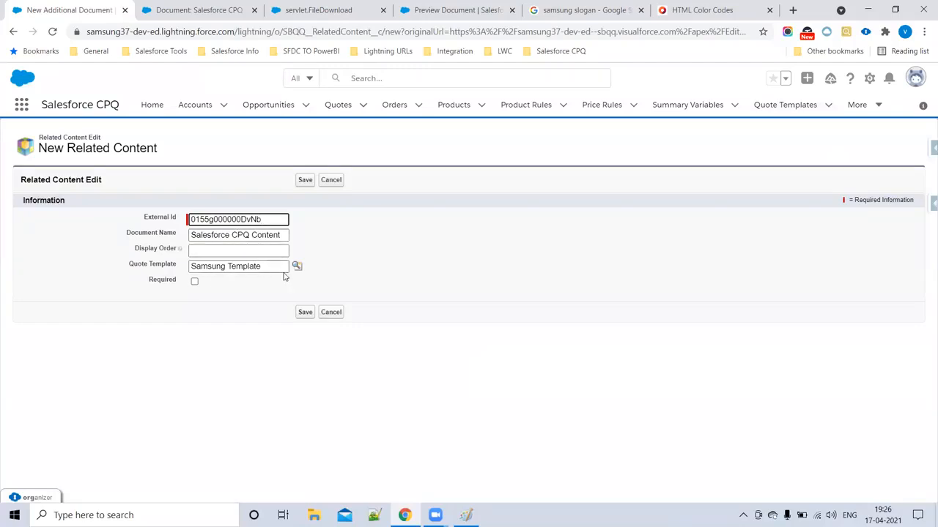
- Set Display Order to 2, leave Required unchecked, and save the additional document
click(223, 251)
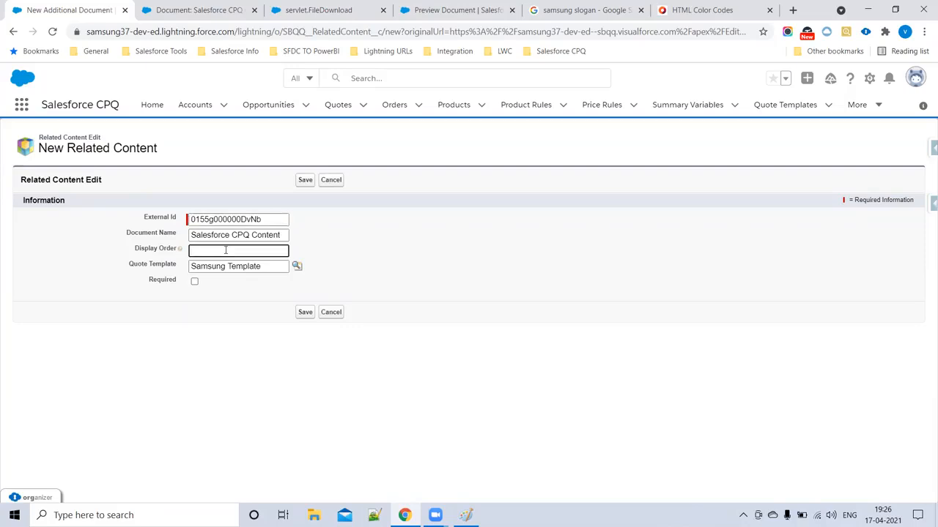
drag(208, 252, 163, 251)
click(195, 284)
click(195, 283)
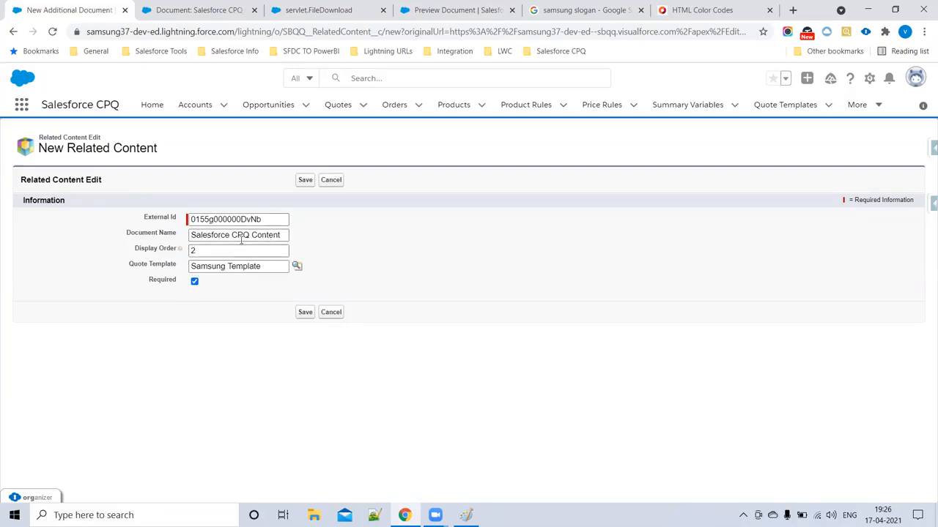
click(195, 282)
click(195, 283)
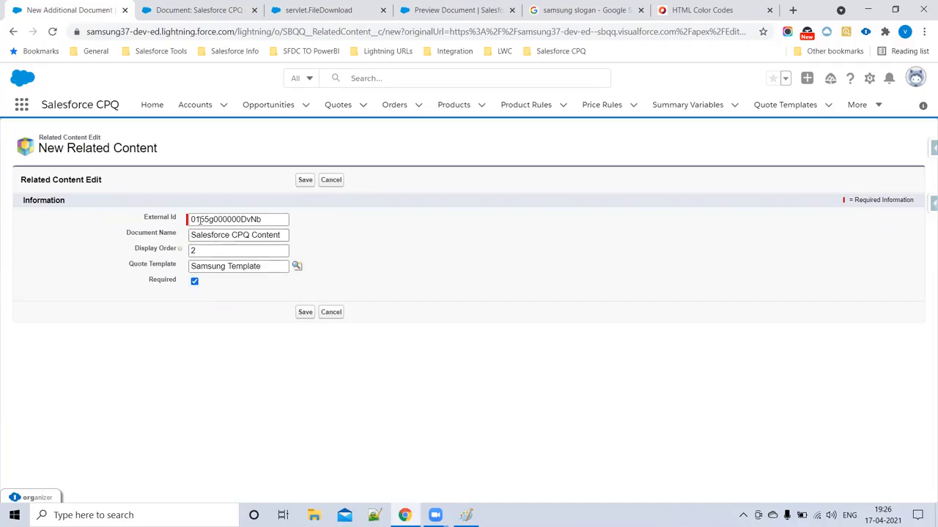
click(195, 282)
click(305, 313)
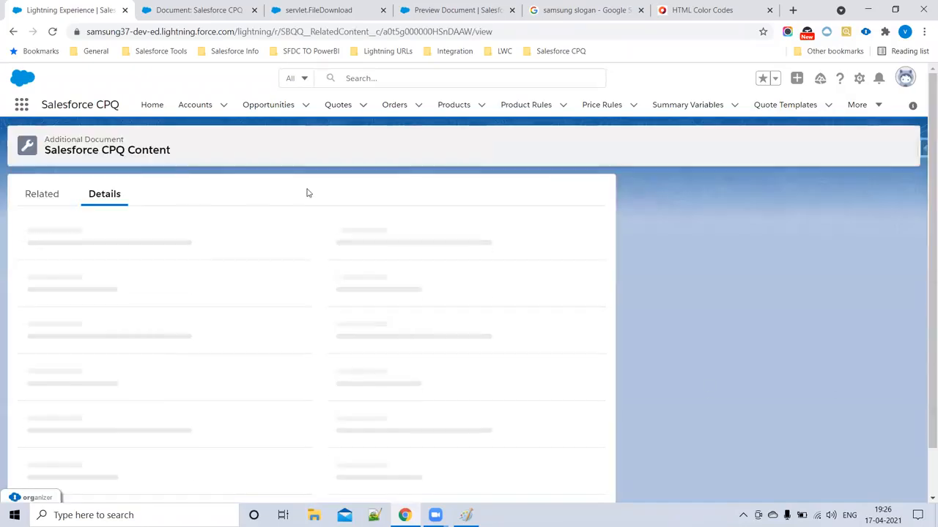
middle_click(333, 104)
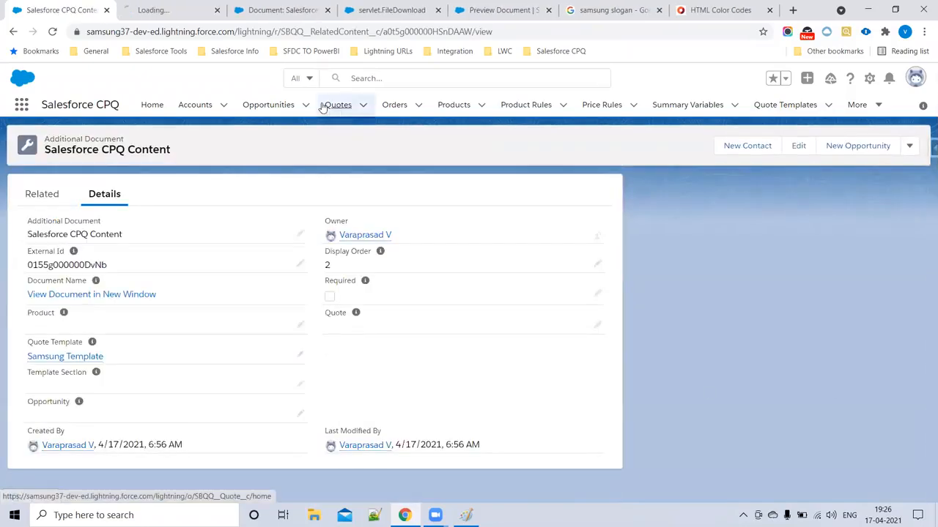
- On Q-00028's Generate Document page, add Salesforce CPQ Content to the included documents
click(176, 9)
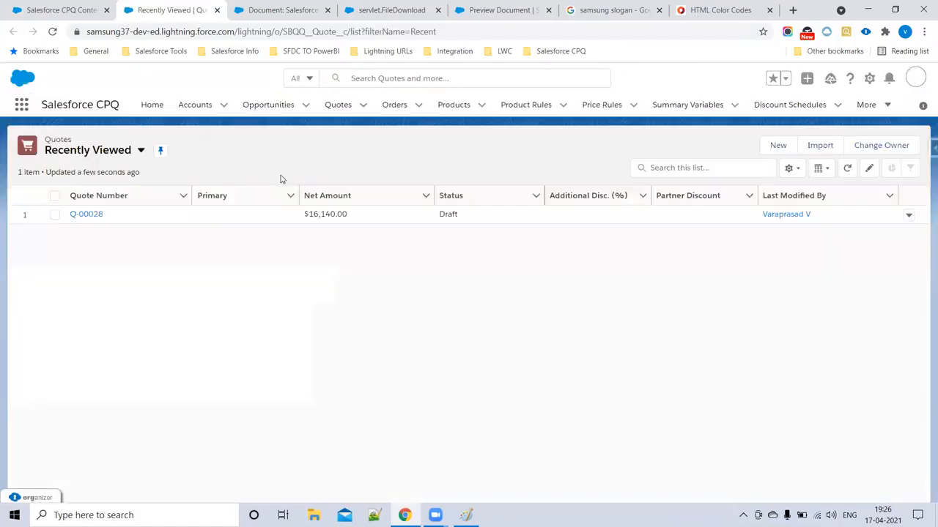
click(82, 216)
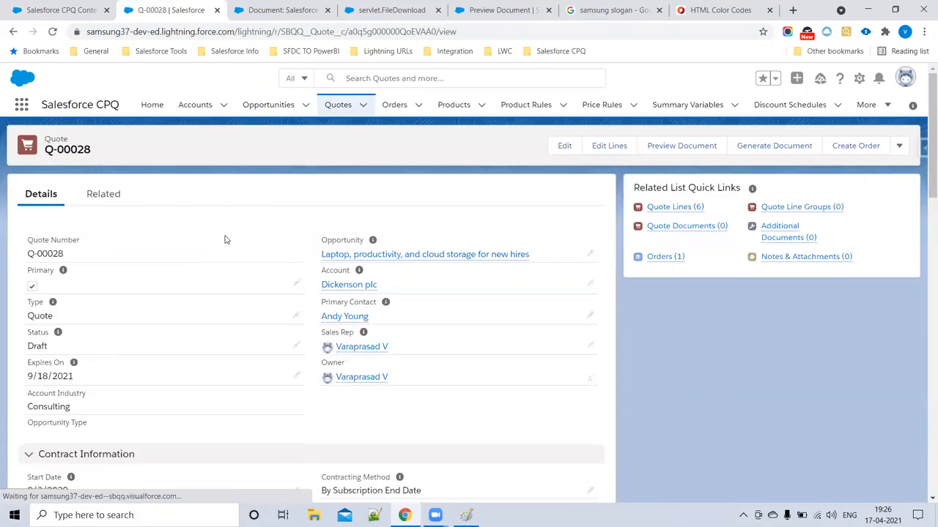
click(756, 149)
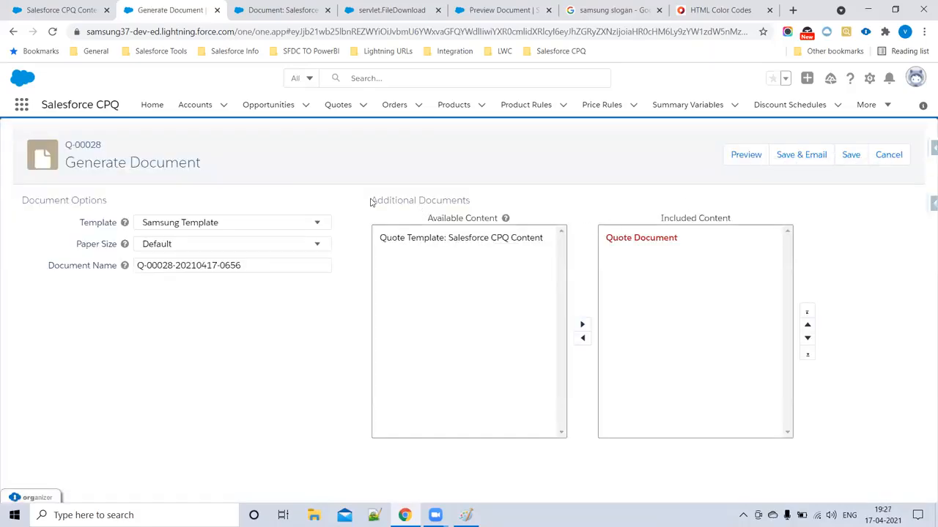
drag(572, 234, 702, 281)
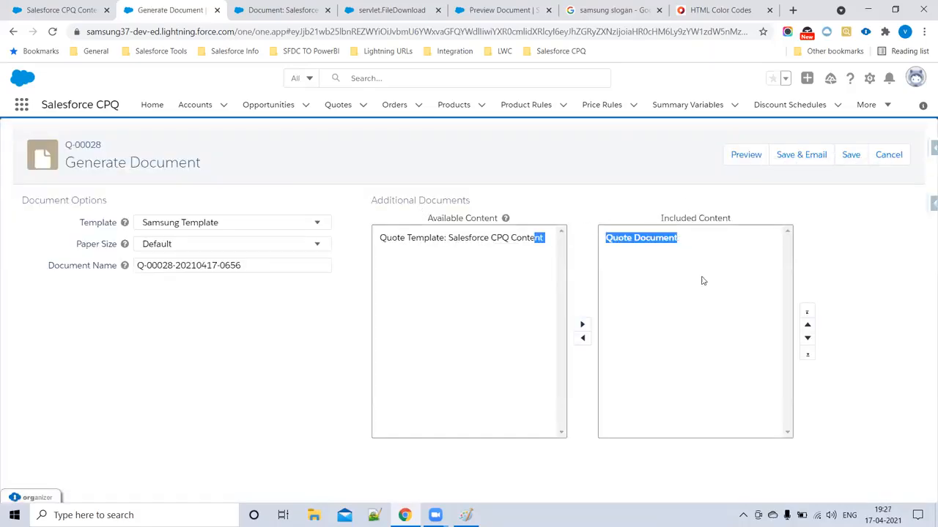
click(845, 241)
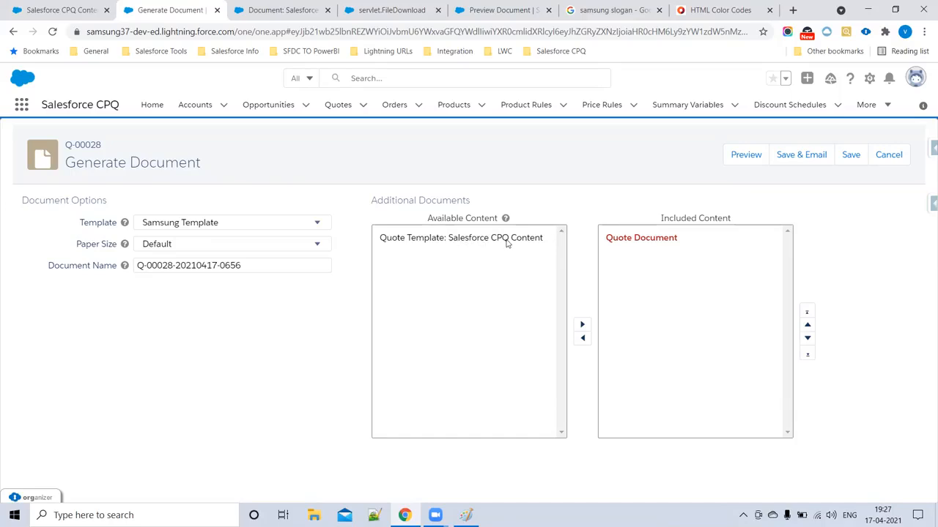
click(481, 238)
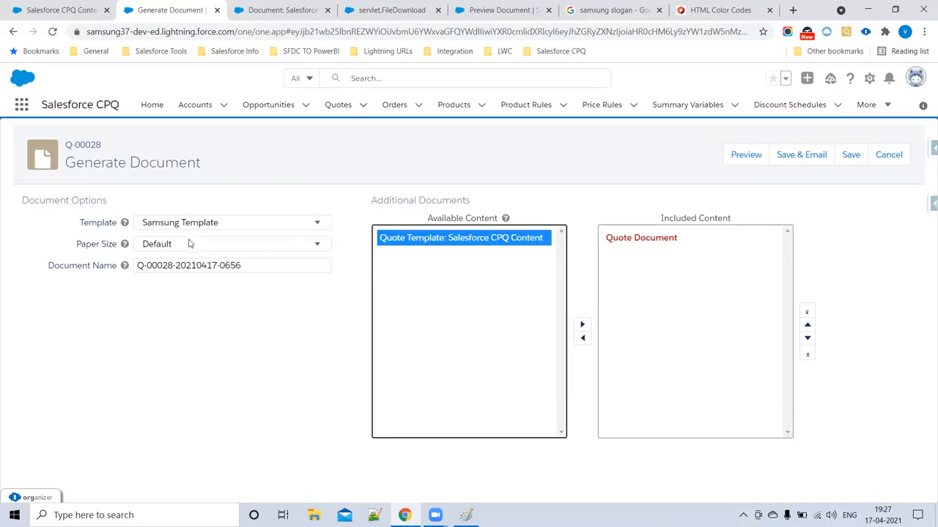
click(580, 326)
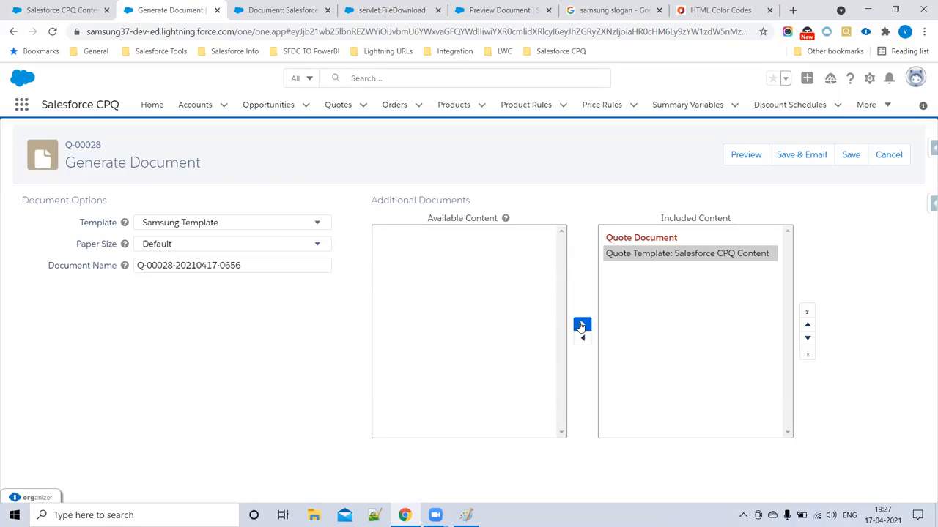
click(734, 155)
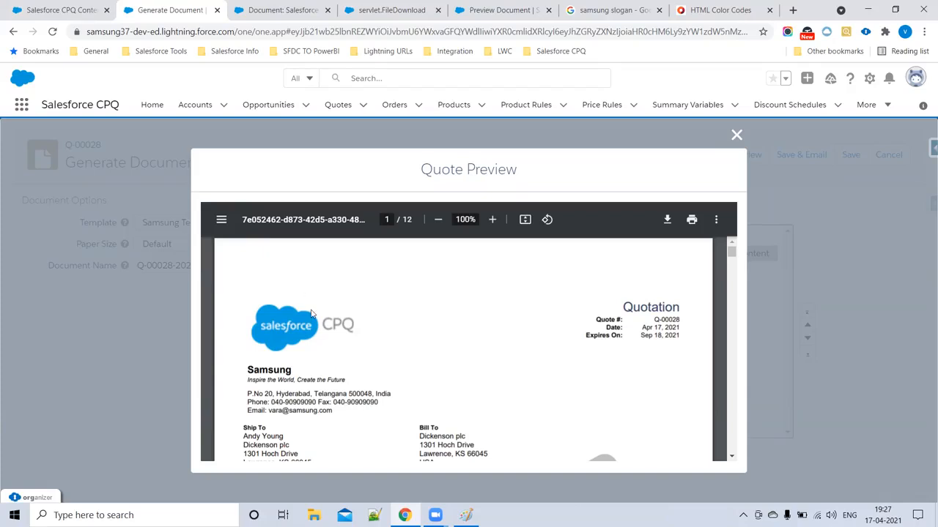
scroll(316, 320, down, 10)
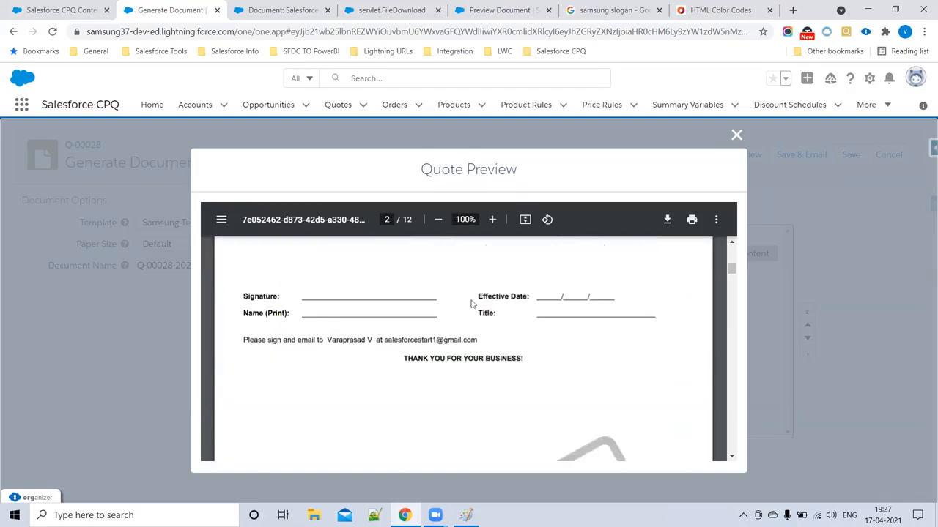
scroll(421, 310, down, 5)
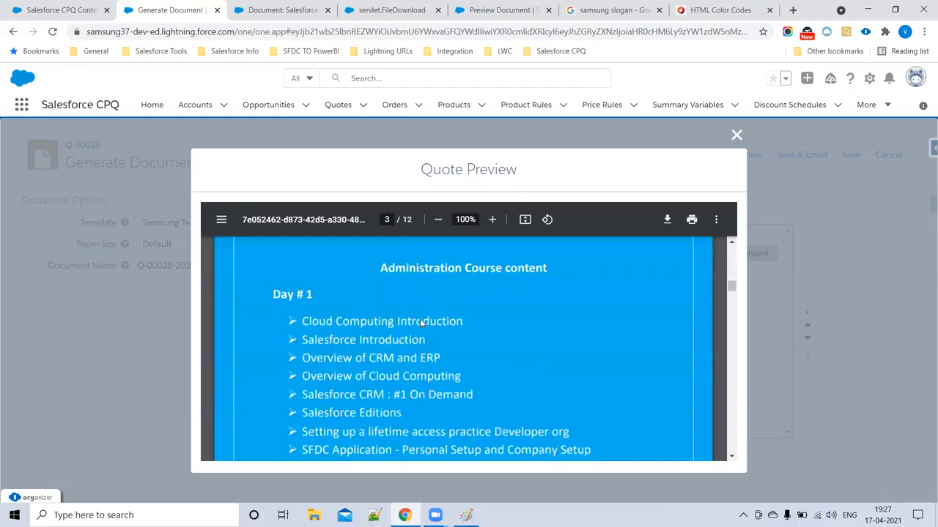
scroll(406, 298, down, 20)
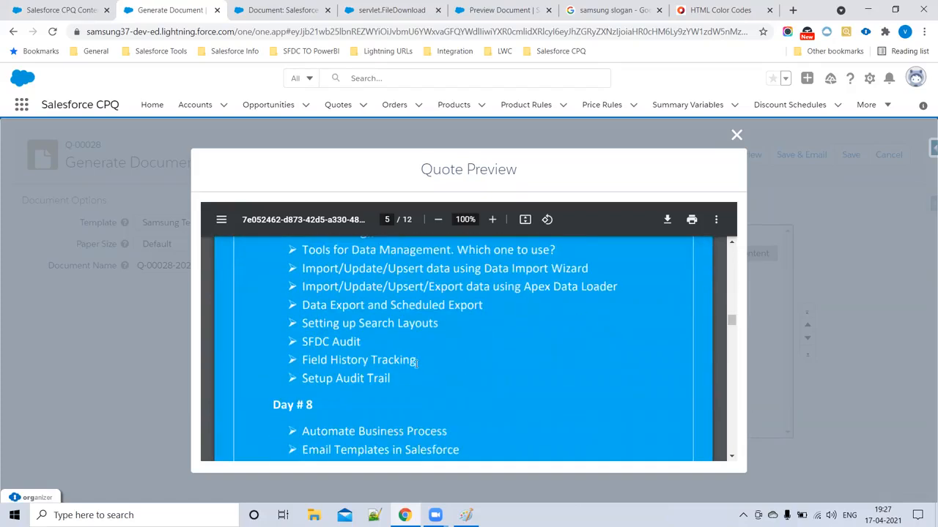
scroll(420, 377, down, 20)
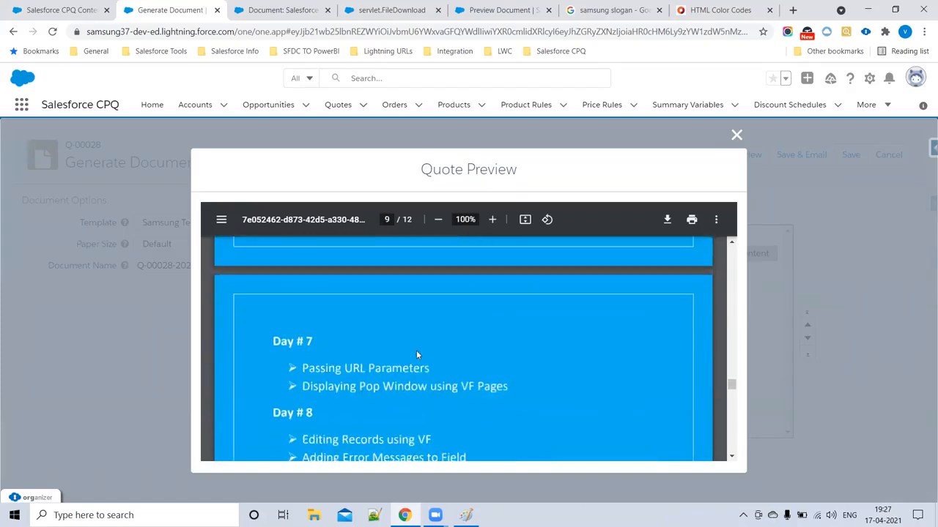
scroll(428, 345, down, 20)
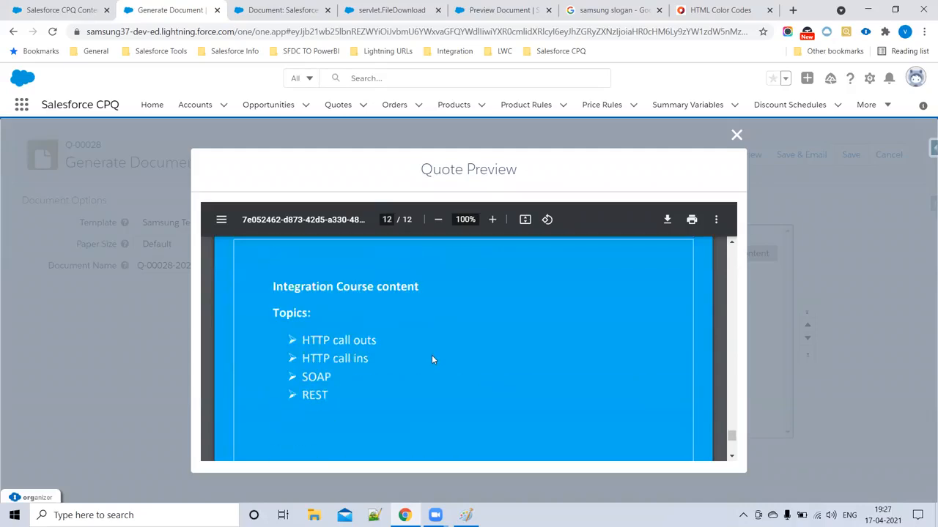
click(736, 135)
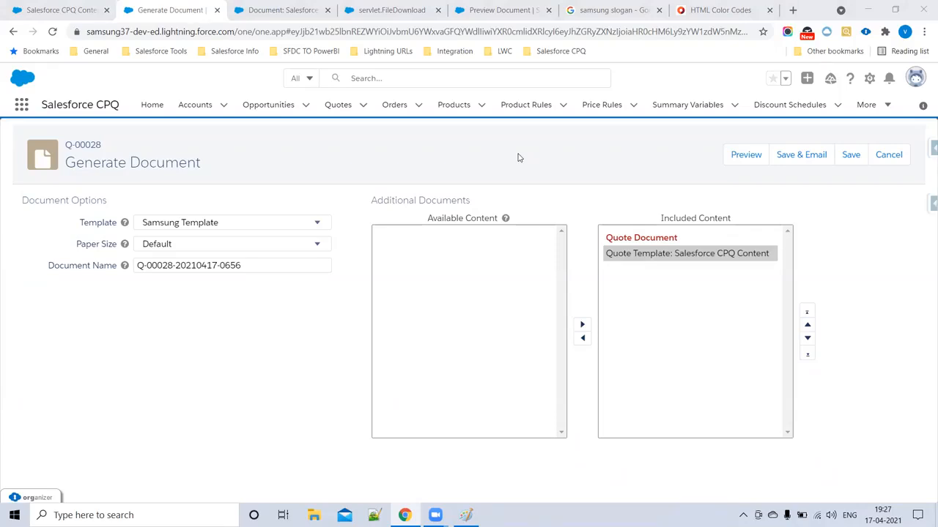
- Confirm Samsung Template's Additional Documents list shows Salesforce CPQ Content, then reopen Samsung Template from Quote Templates
click(55, 7)
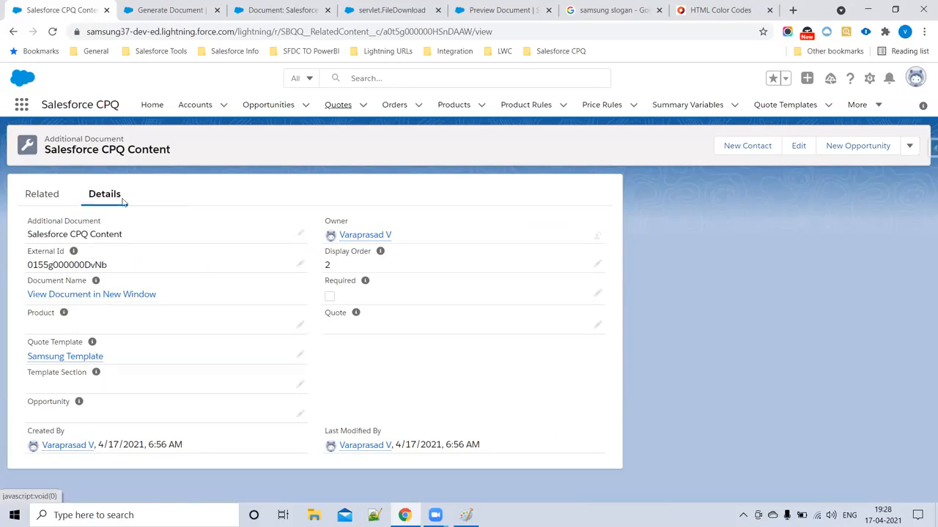
click(795, 110)
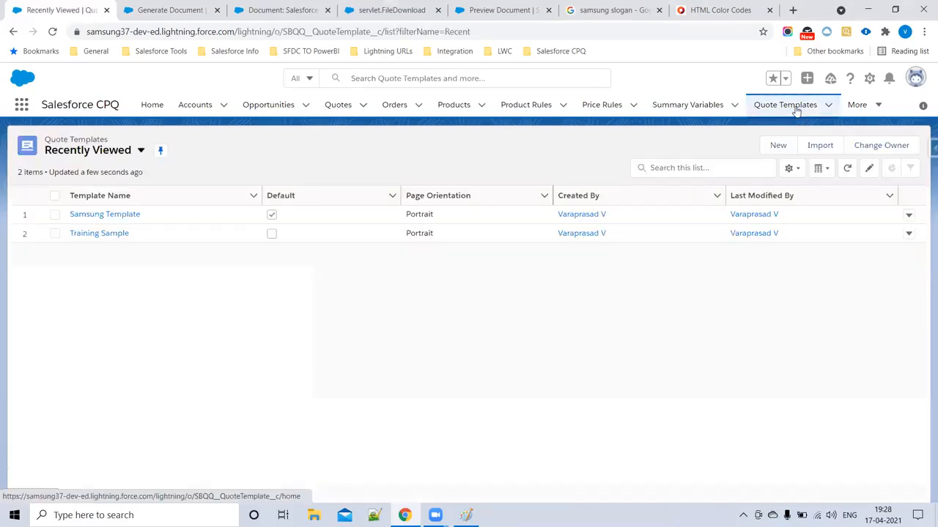
click(126, 217)
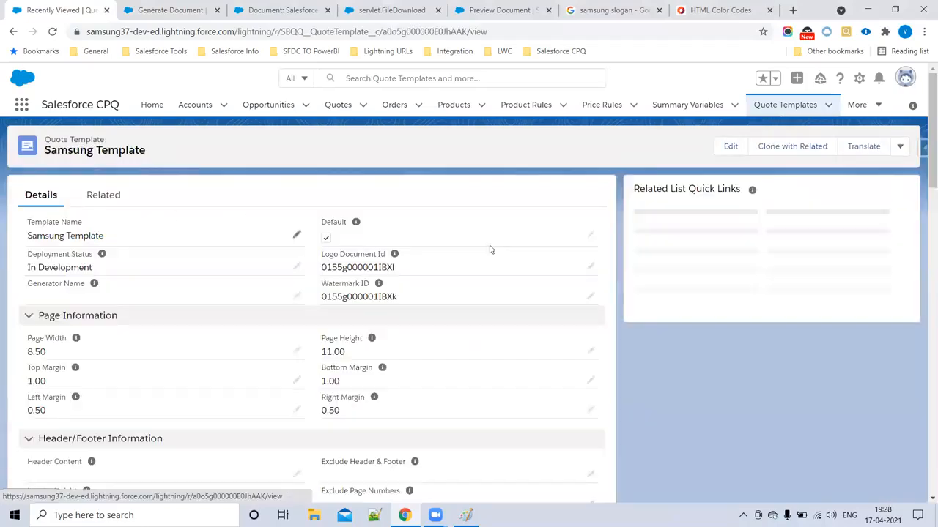
mouse_move(670, 242)
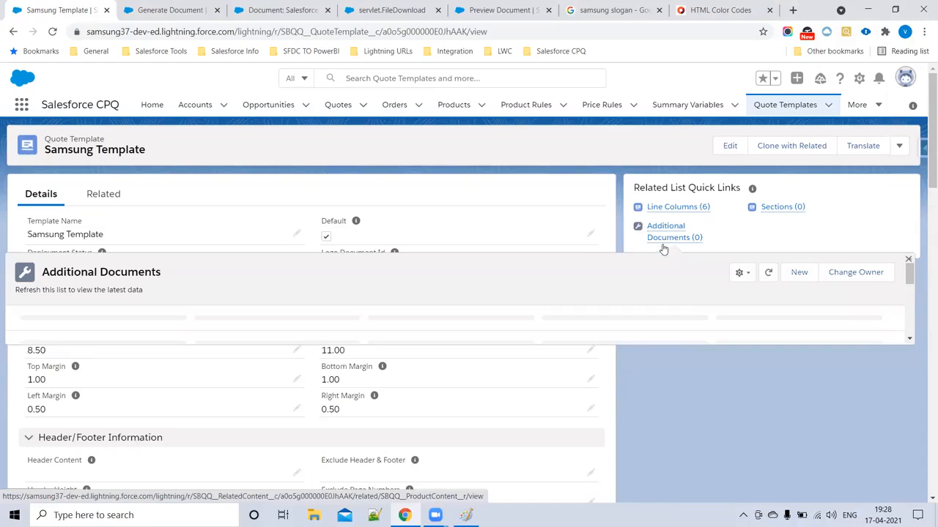
click(667, 236)
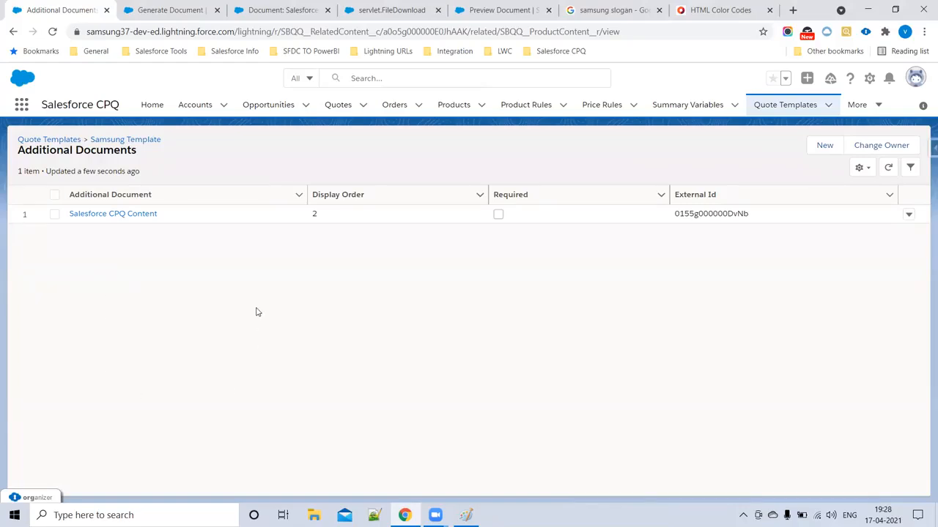
click(65, 140)
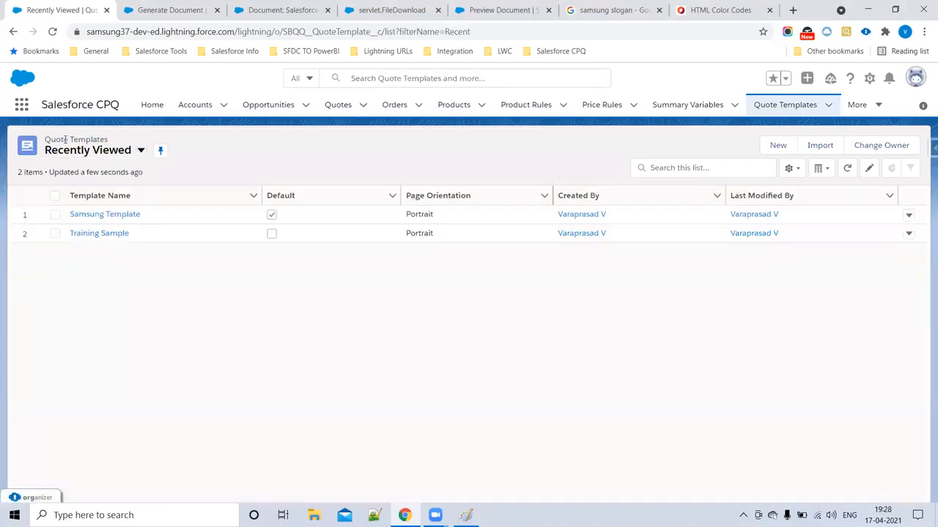
click(113, 213)
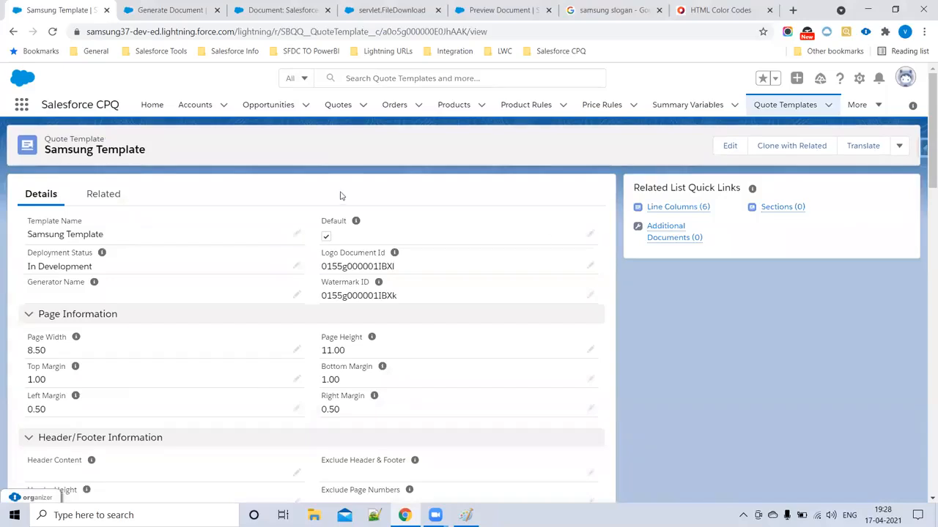
- Open Samsung Template's empty Sections list, draft a 'Section1' section, then close the form unsaved
click(780, 208)
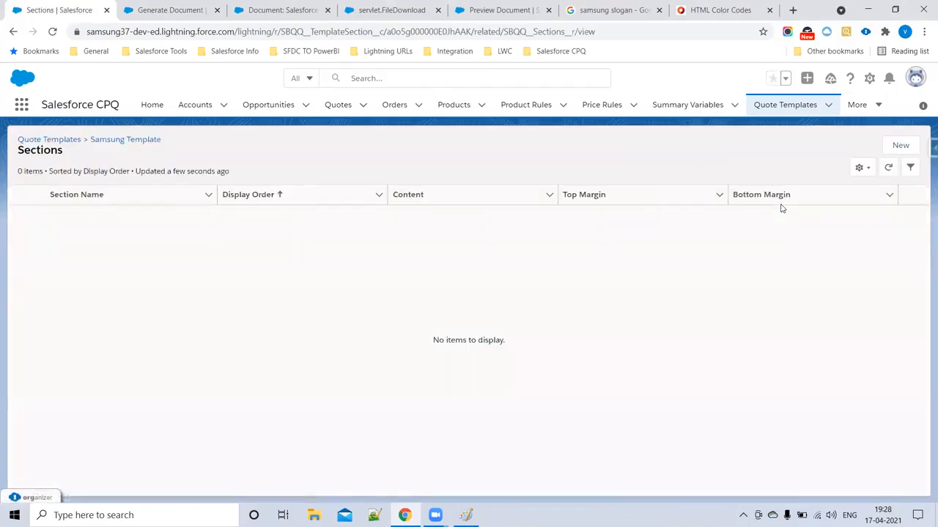
click(900, 146)
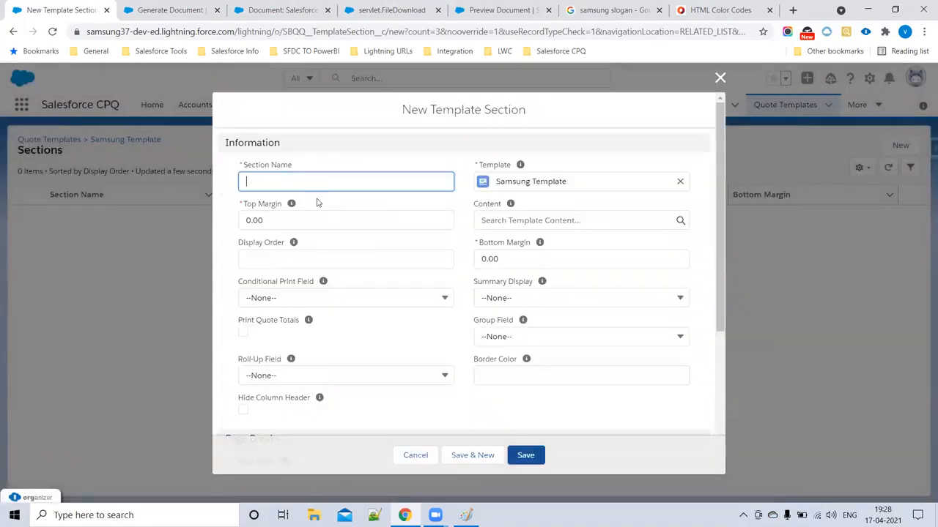
text(Section1)
drag(298, 180, 209, 185)
click(511, 221)
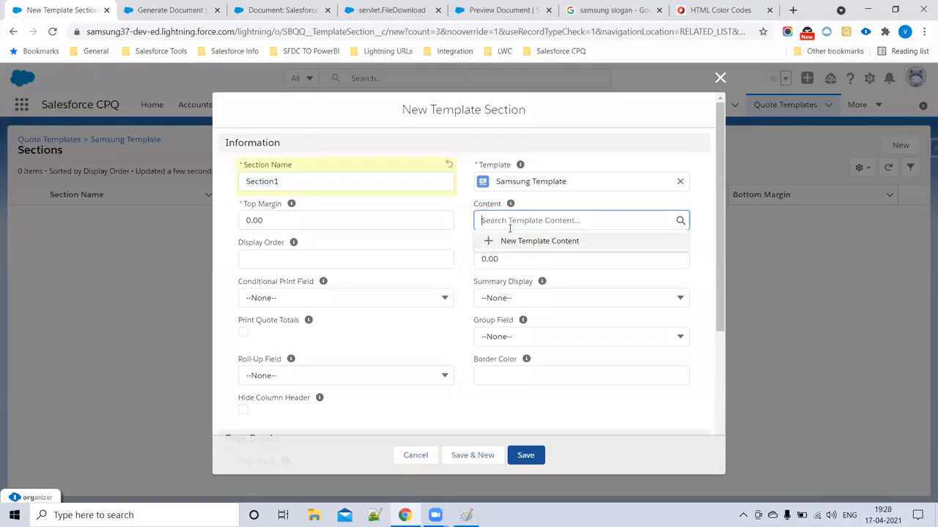
drag(301, 180, 243, 180)
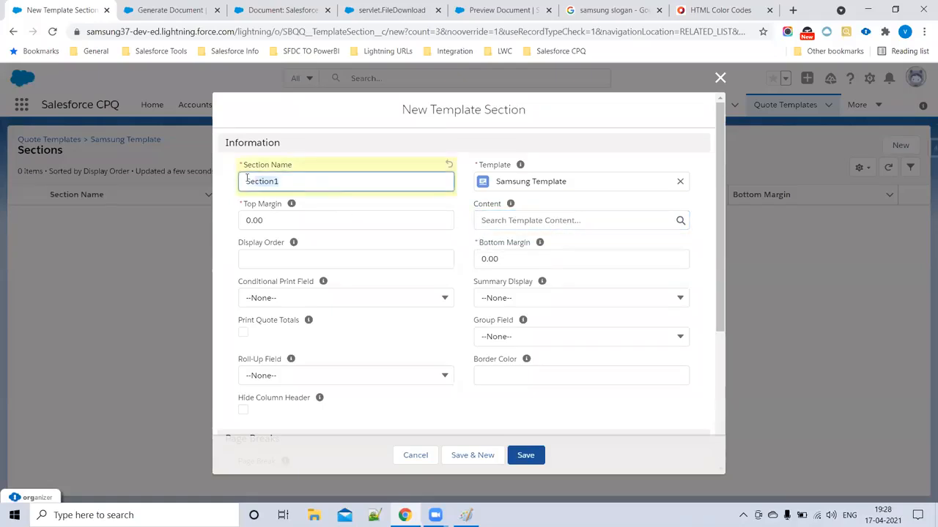
click(501, 222)
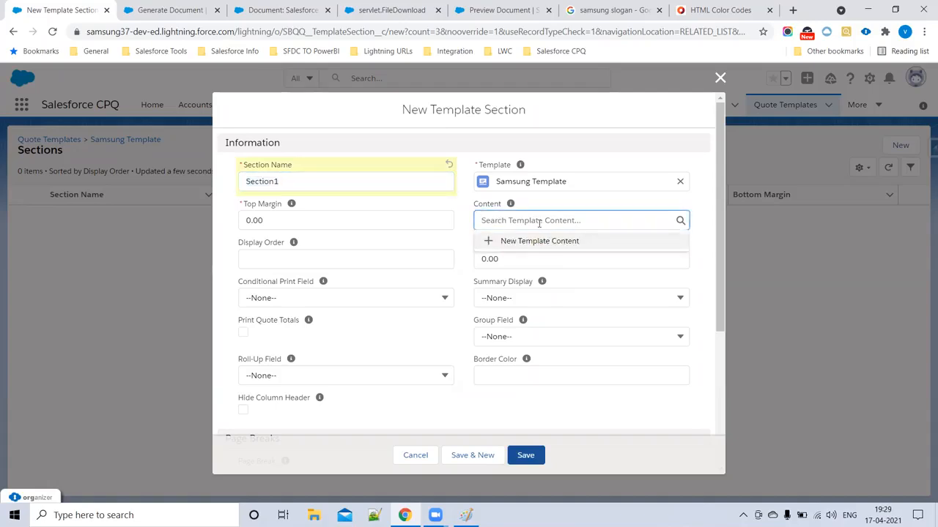
click(280, 181)
double_click(280, 181)
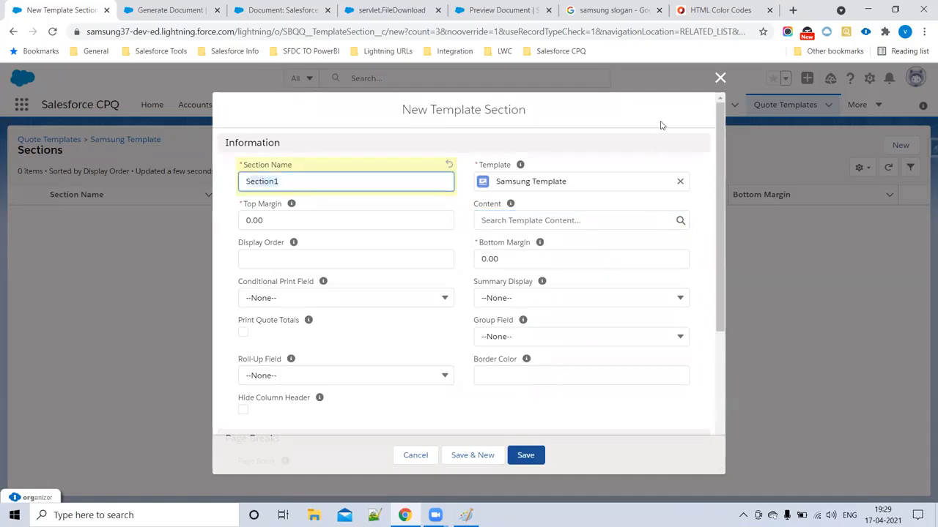
click(720, 78)
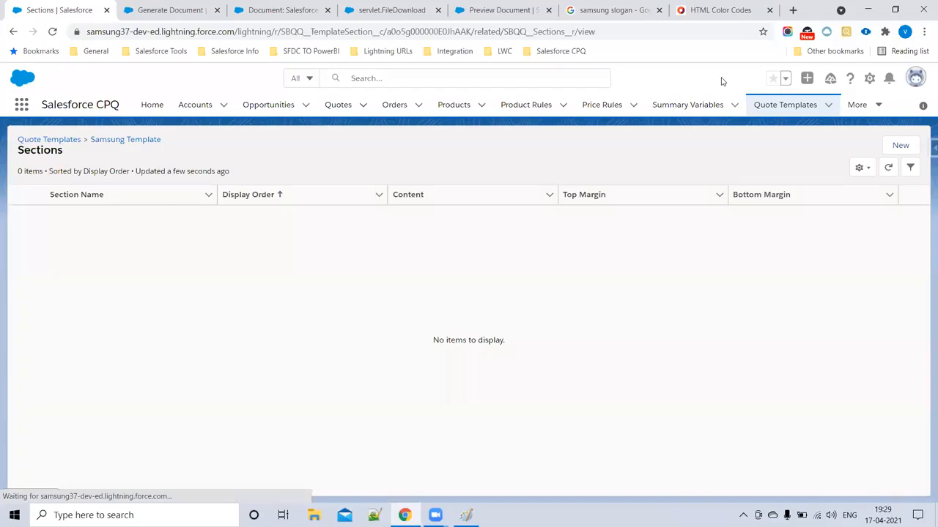
- Go to Template Content under the More menu and start a new record
click(870, 111)
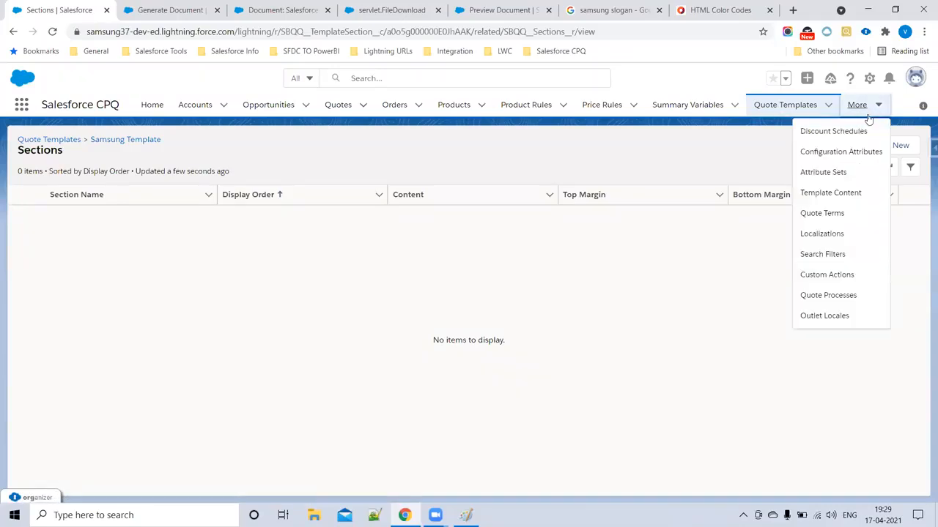
click(849, 193)
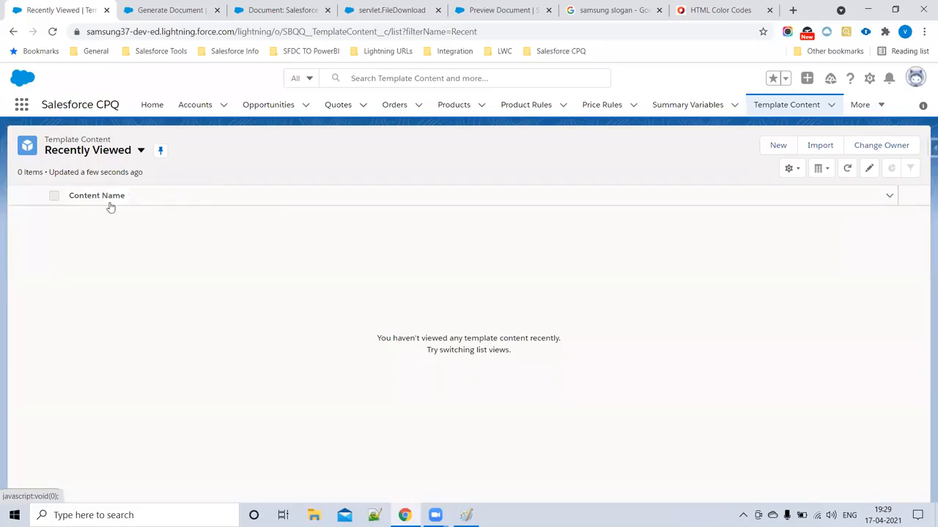
click(778, 146)
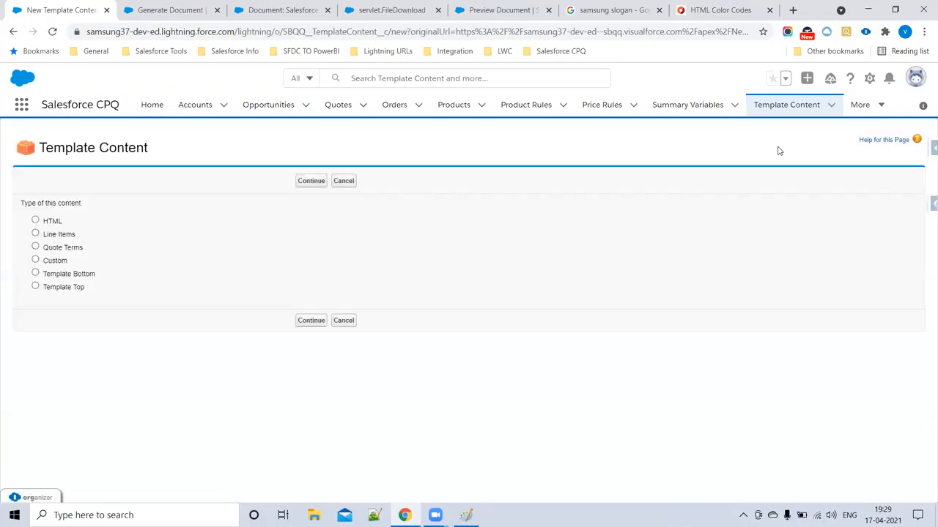
- Choose Template Top as the new content's type and continue to its header markup editor
drag(47, 222, 134, 227)
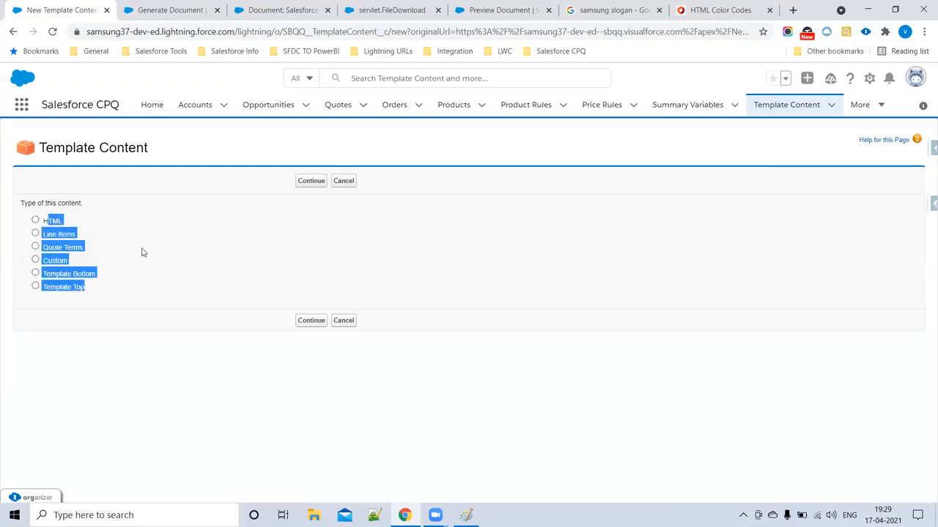
click(144, 256)
drag(51, 292, 44, 274)
click(49, 220)
click(63, 235)
click(63, 249)
click(60, 262)
drag(117, 304, 20, 207)
click(230, 238)
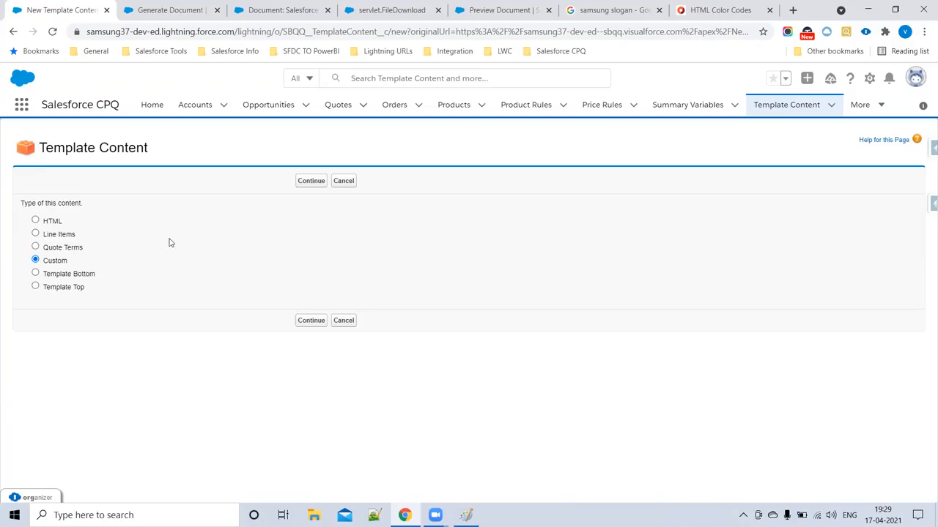
click(35, 285)
click(312, 322)
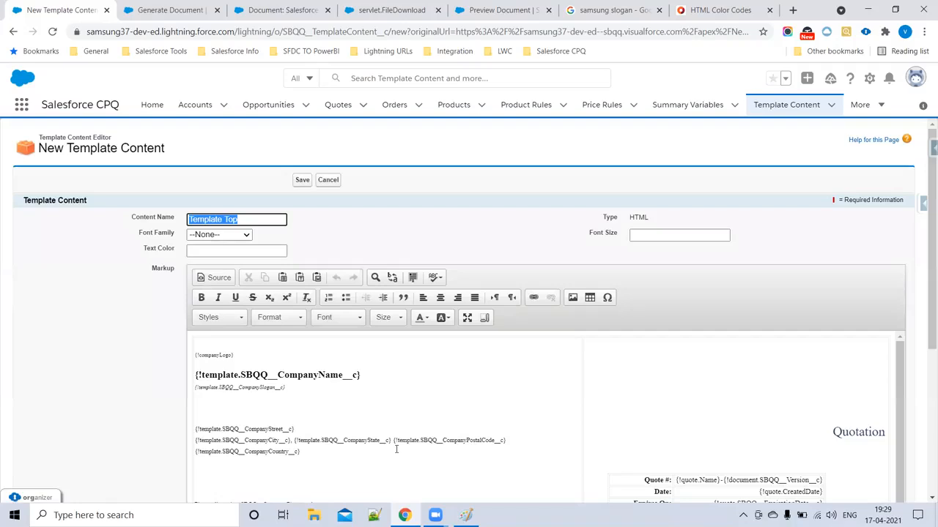
- Switch the Template Top editor to Source mode to view the header table's raw HTML
click(213, 356)
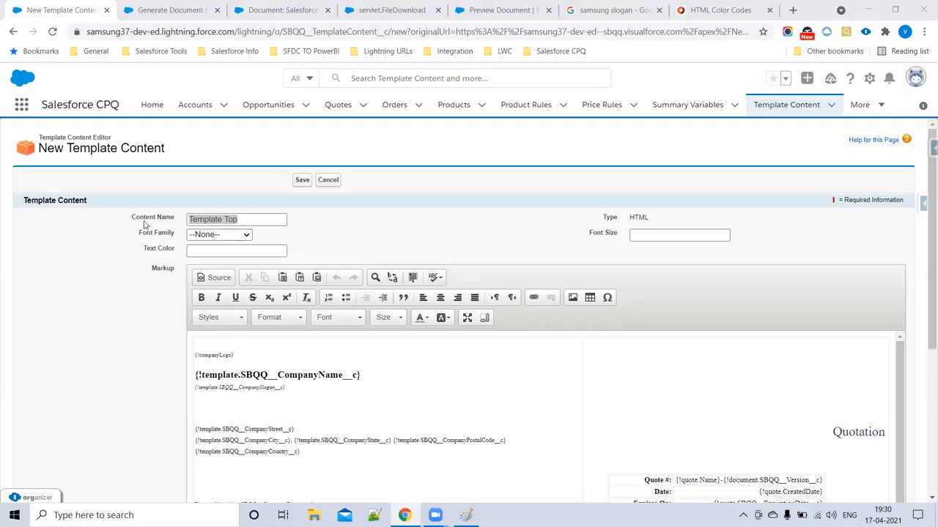
click(262, 219)
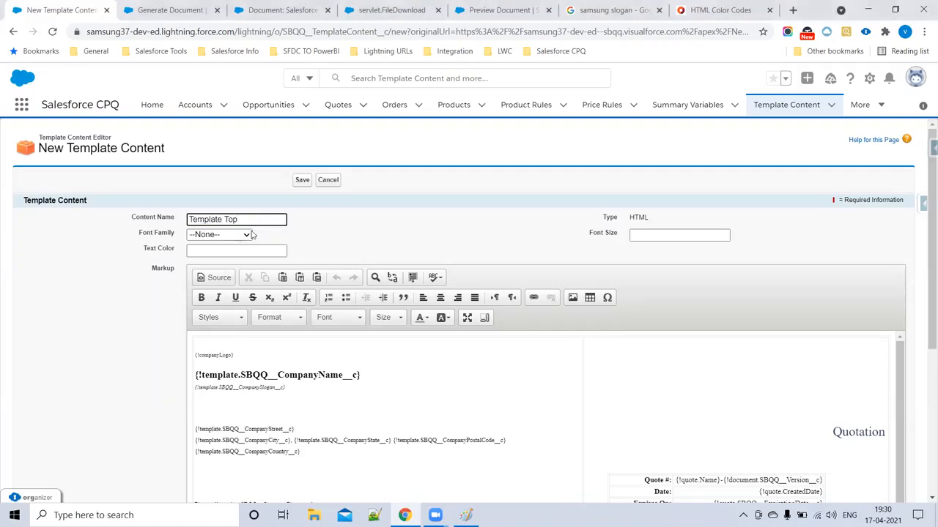
scroll(241, 256, down, 2)
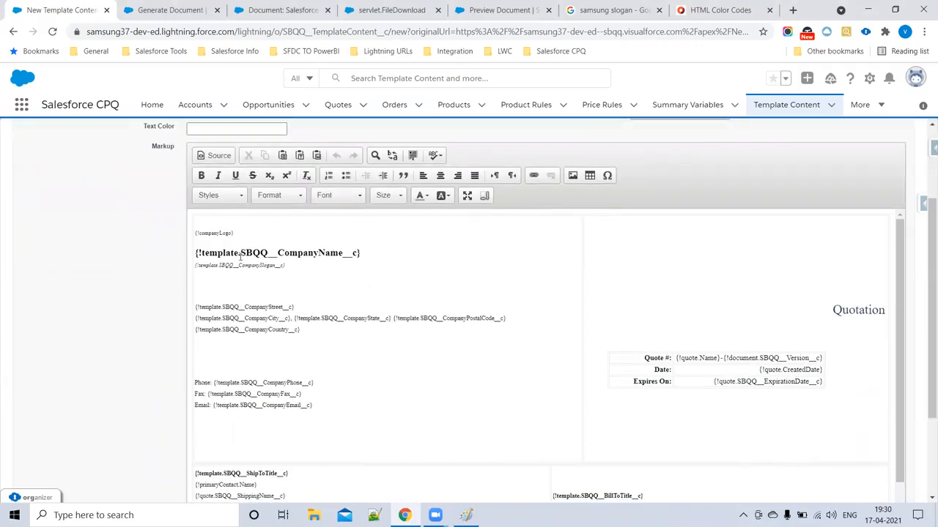
scroll(513, 308, up, 2)
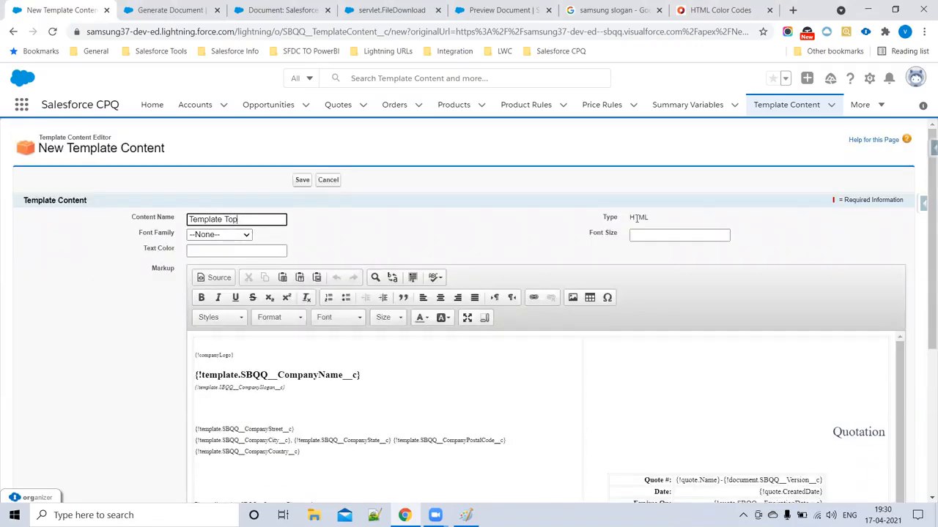
drag(628, 220, 676, 218)
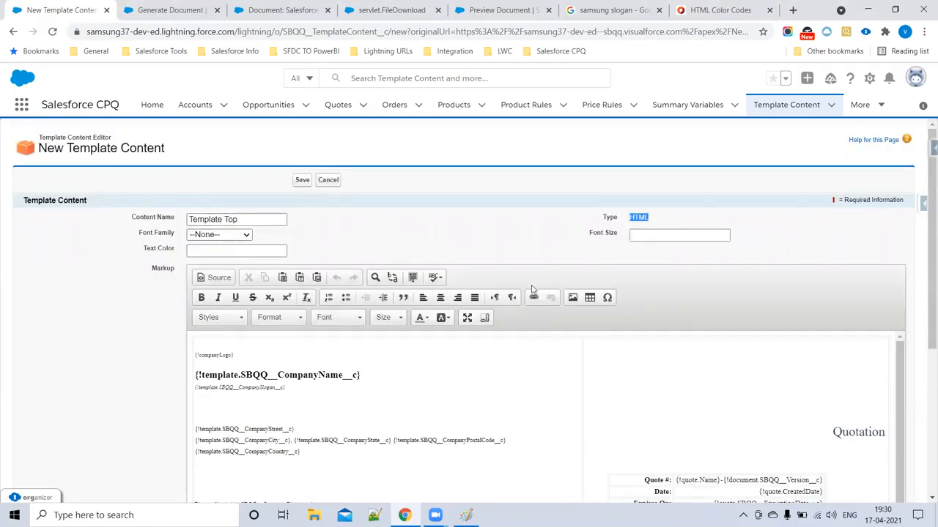
click(214, 281)
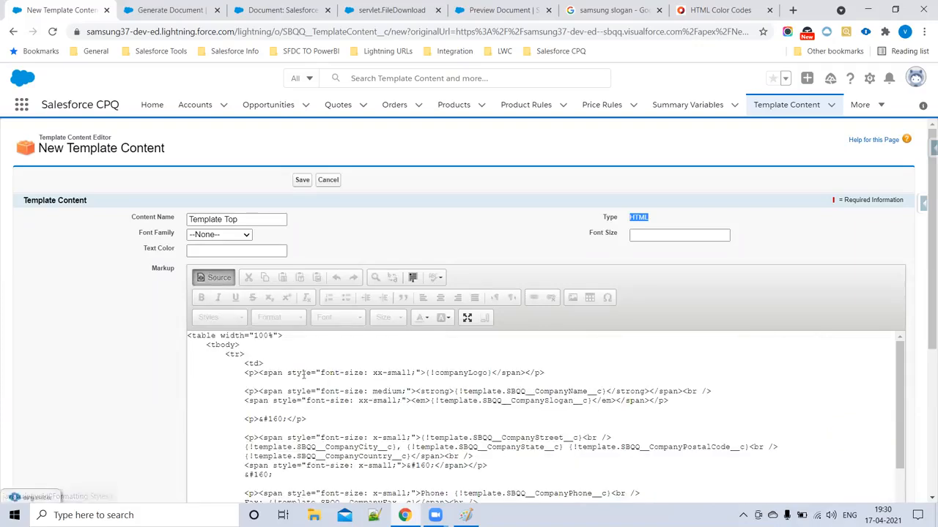
scroll(304, 377, down, 3)
scroll(321, 410, up, 3)
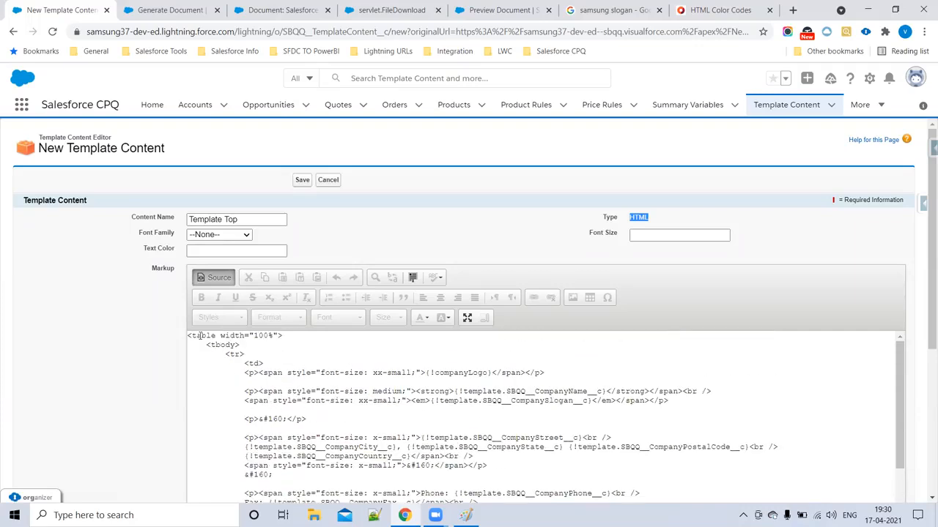
click(235, 354)
double_click(253, 363)
scroll(335, 407, down, 1)
scroll(334, 407, down, 3)
scroll(335, 408, up, 4)
double_click(461, 373)
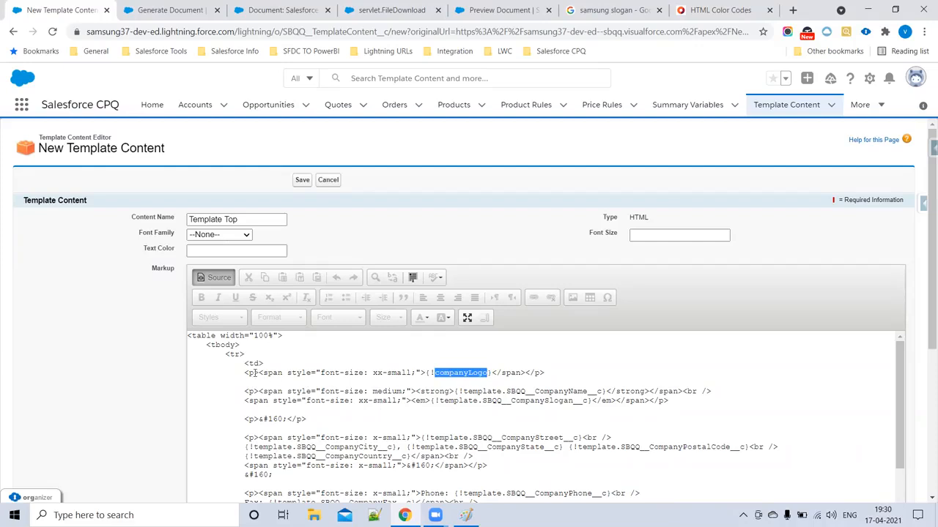
drag(245, 373, 547, 373)
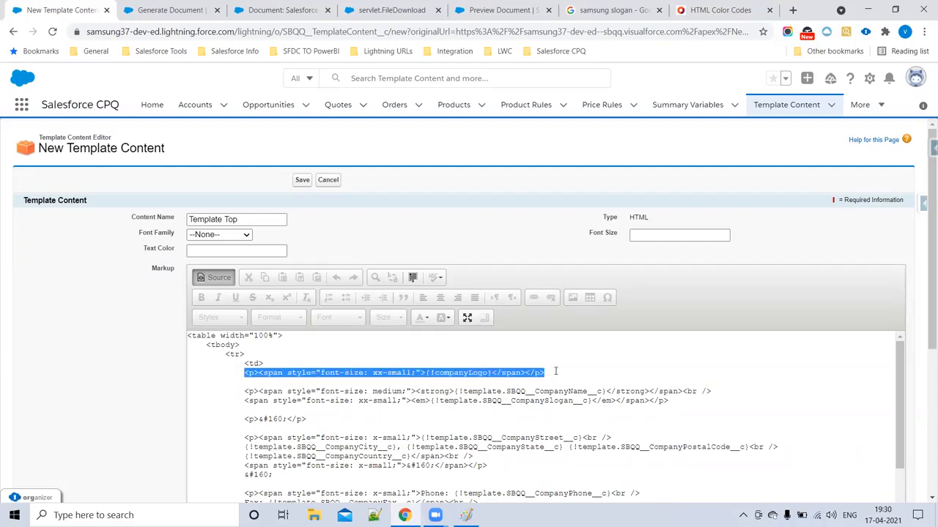
key(Delete)
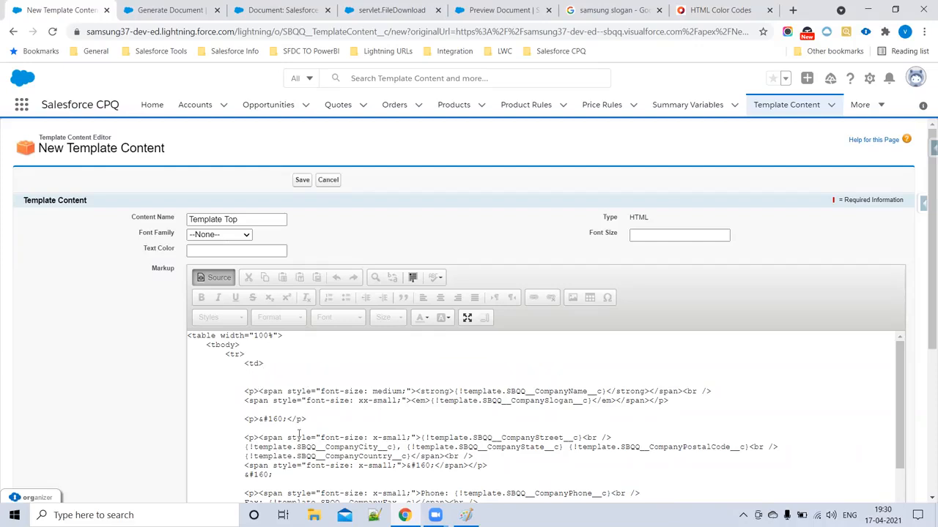
scroll(271, 381, down, 5)
scroll(282, 390, up, 5)
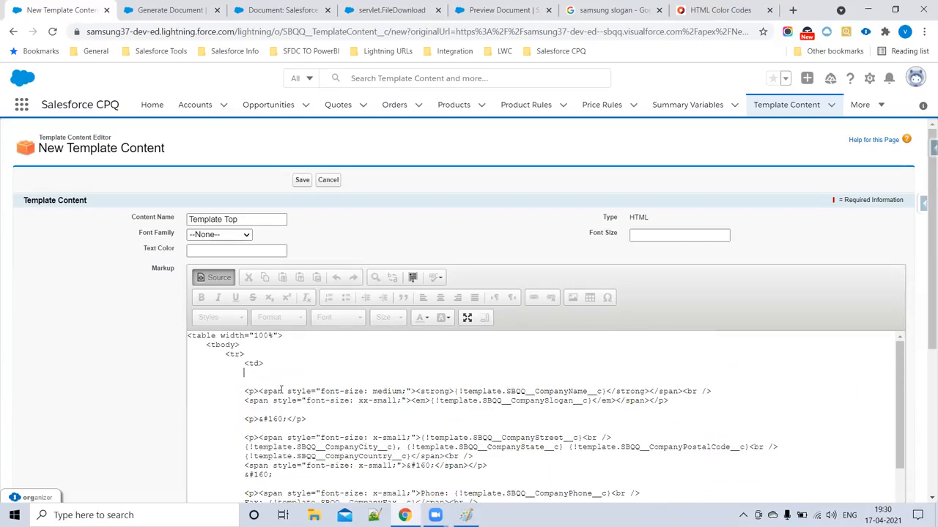
key(ctrl+z)
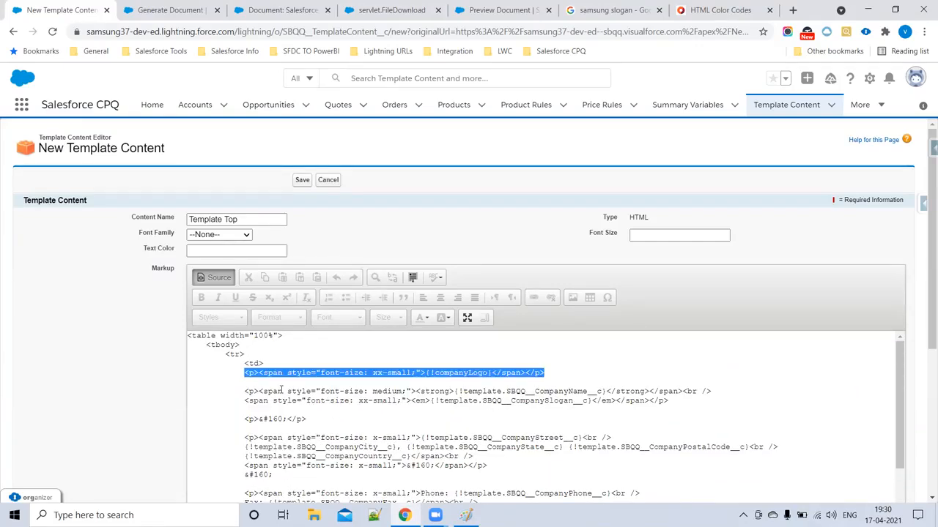
double_click(322, 373)
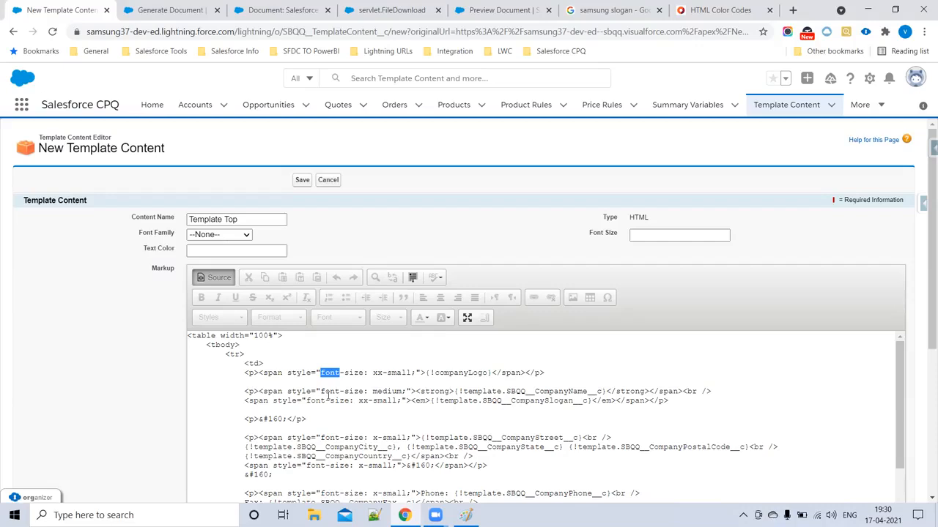
double_click(460, 374)
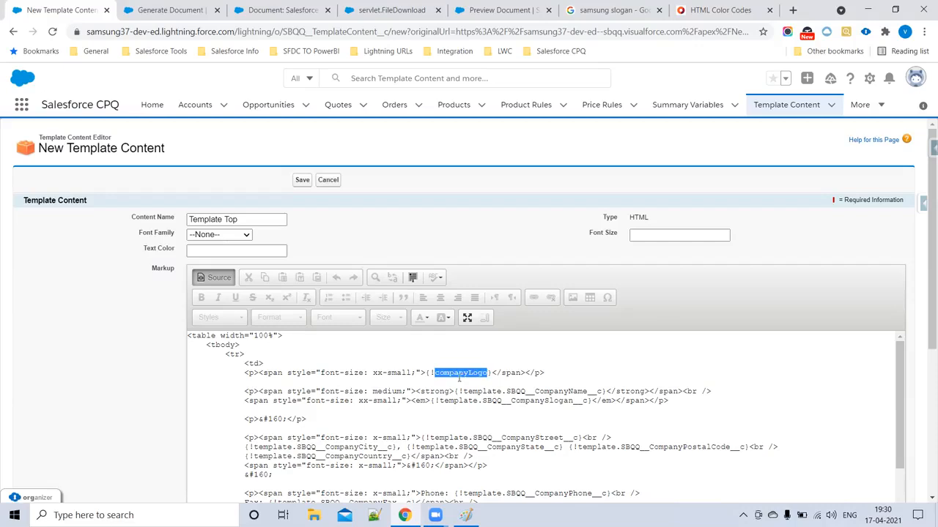
click(455, 377)
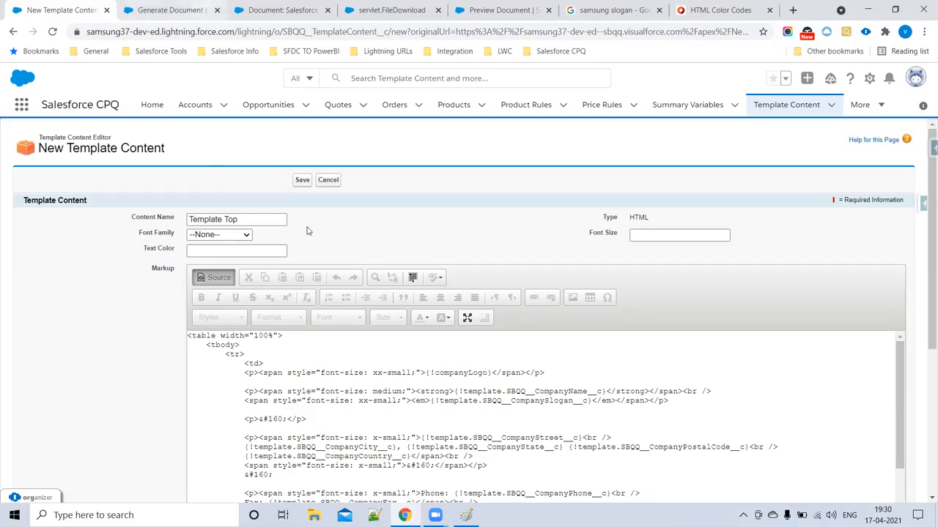
drag(244, 373, 583, 367)
key(ctrl+c)
key(Delete)
scroll(272, 446, down, 2)
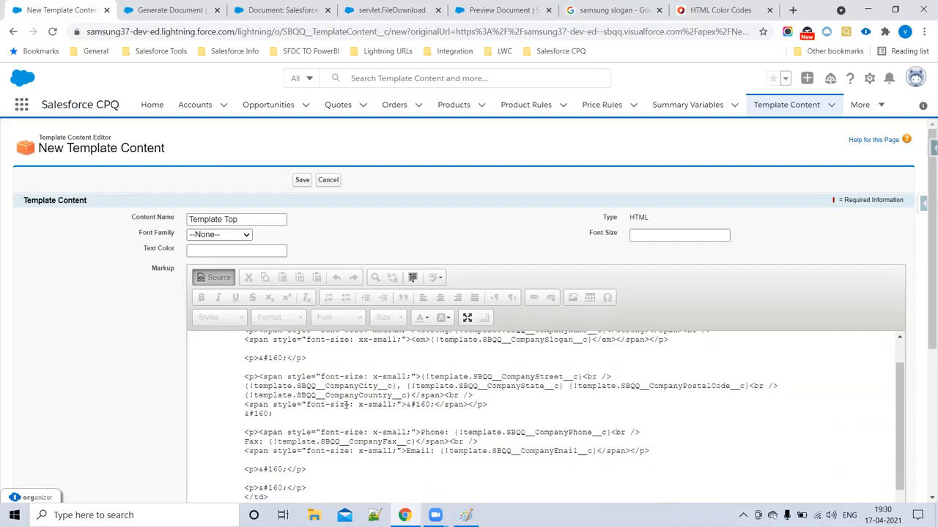
scroll(318, 432, down, 5)
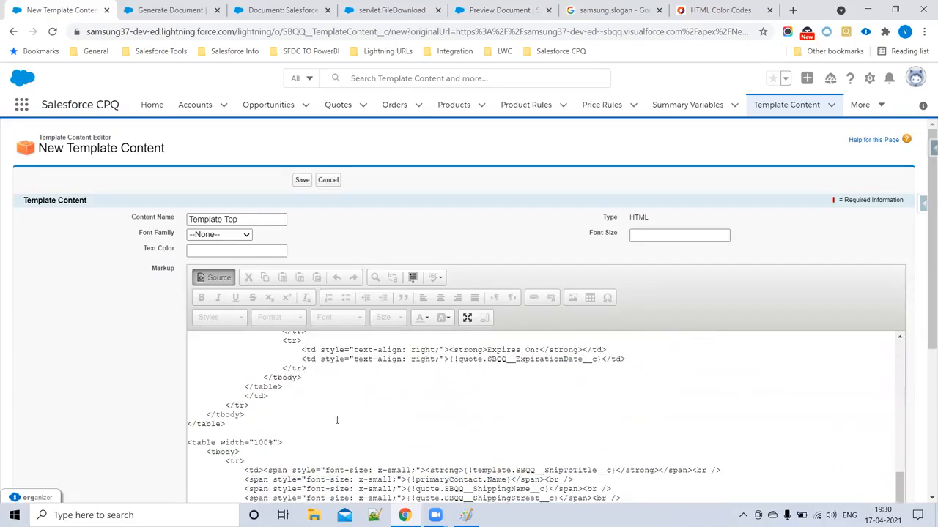
scroll(335, 432, down, 5)
scroll(379, 416, up, 10)
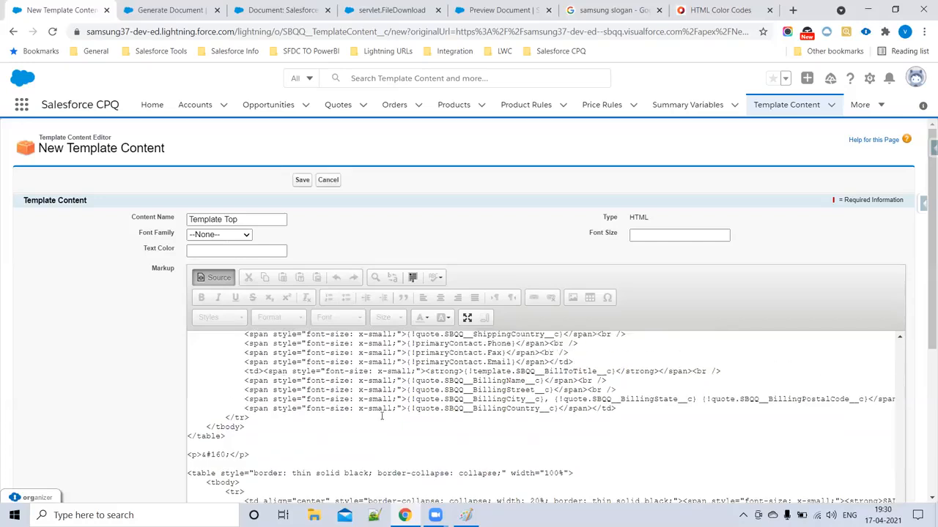
key(ctrl+v)
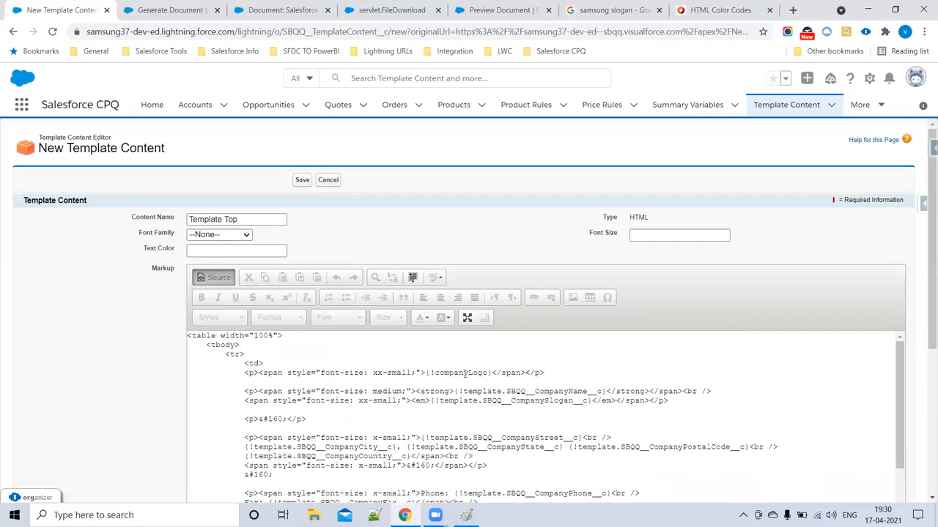
- Inspect the companyLogo line and the ShippingName, ShippingStreet and ShippingCity merge fields in the source
drag(244, 372, 548, 372)
scroll(309, 418, down, 5)
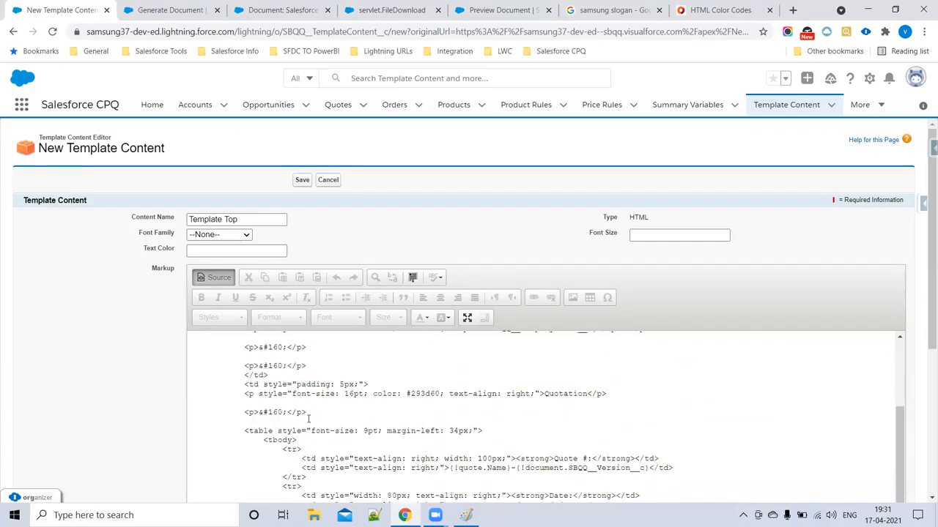
scroll(341, 425, down, 4)
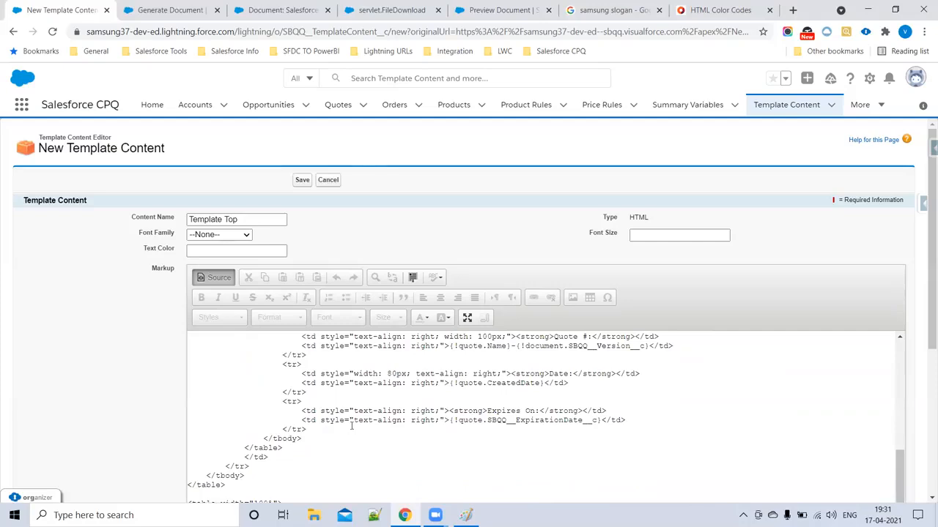
scroll(356, 429, down, 5)
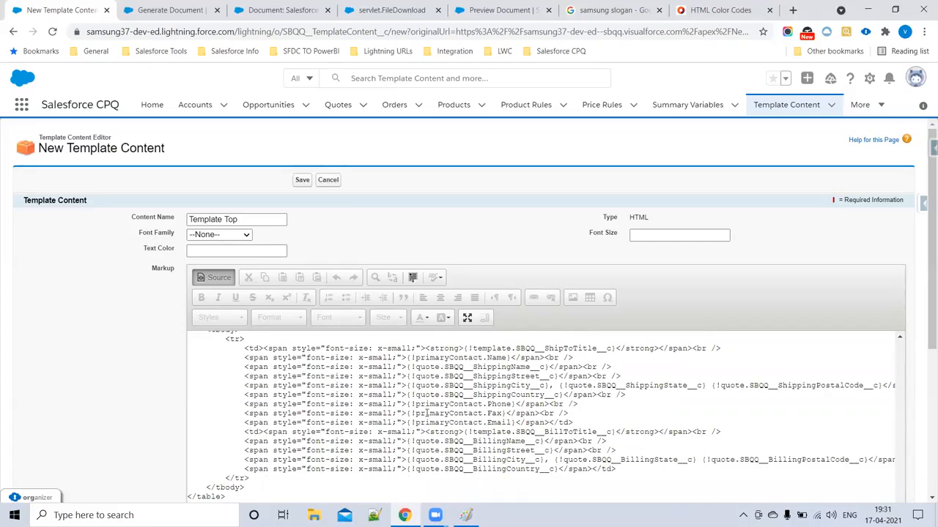
double_click(428, 367)
double_click(479, 367)
double_click(488, 377)
click(500, 386)
double_click(500, 386)
click(427, 367)
double_click(427, 367)
- Inspect the BillToTitle, primaryContact Email, CompanyState and company email merge fields
double_click(494, 433)
double_click(427, 385)
double_click(492, 432)
double_click(440, 423)
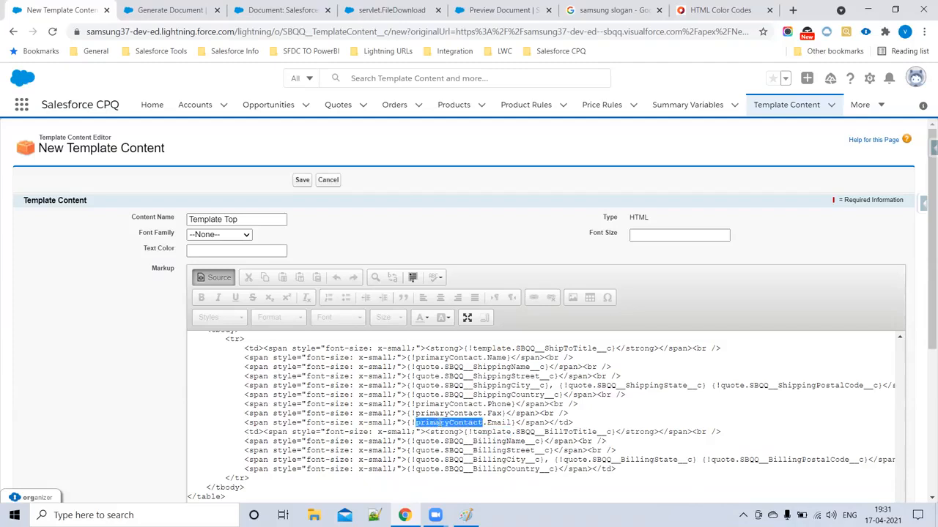
scroll(439, 418, up, 5)
scroll(432, 379, up, 6)
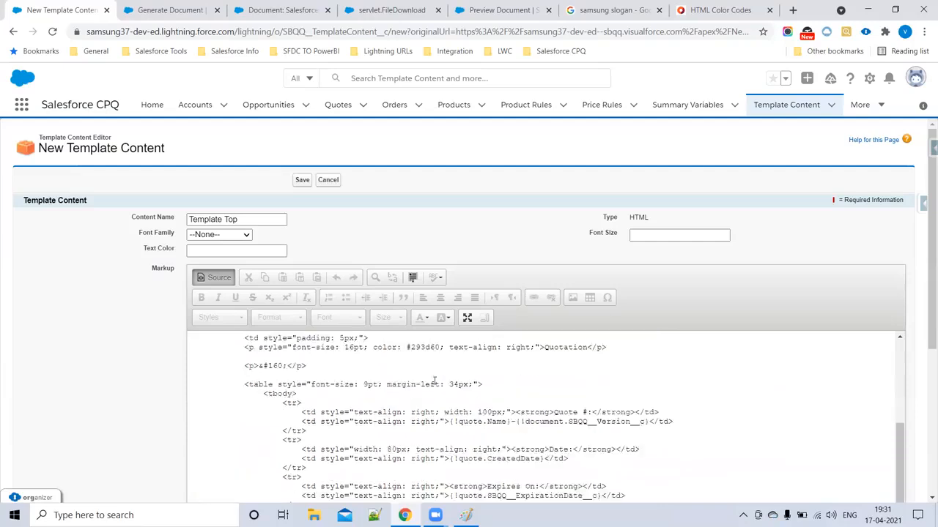
double_click(506, 386)
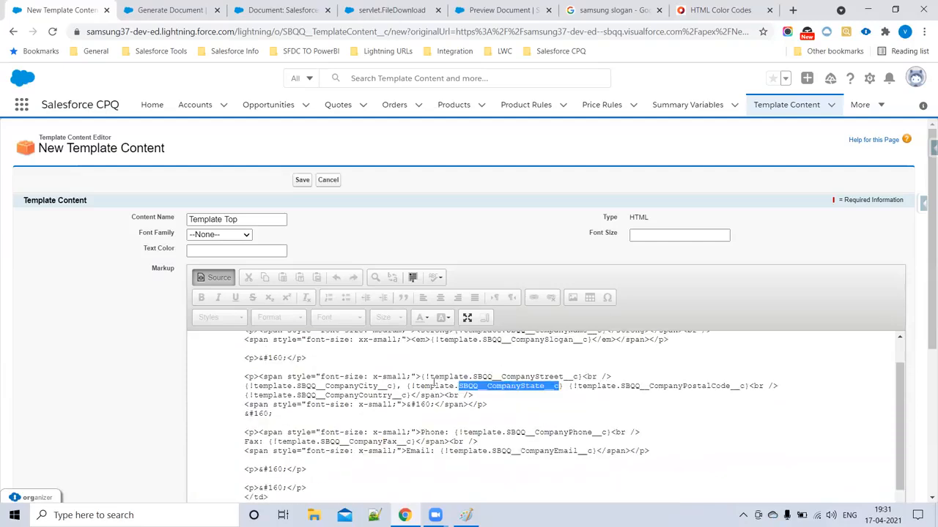
double_click(515, 386)
click(517, 387)
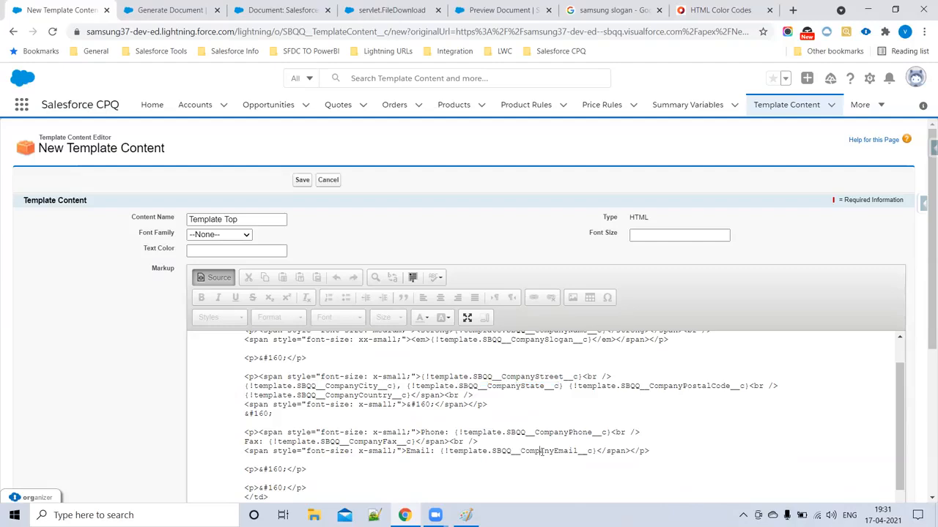
double_click(546, 449)
scroll(349, 413, up, 3)
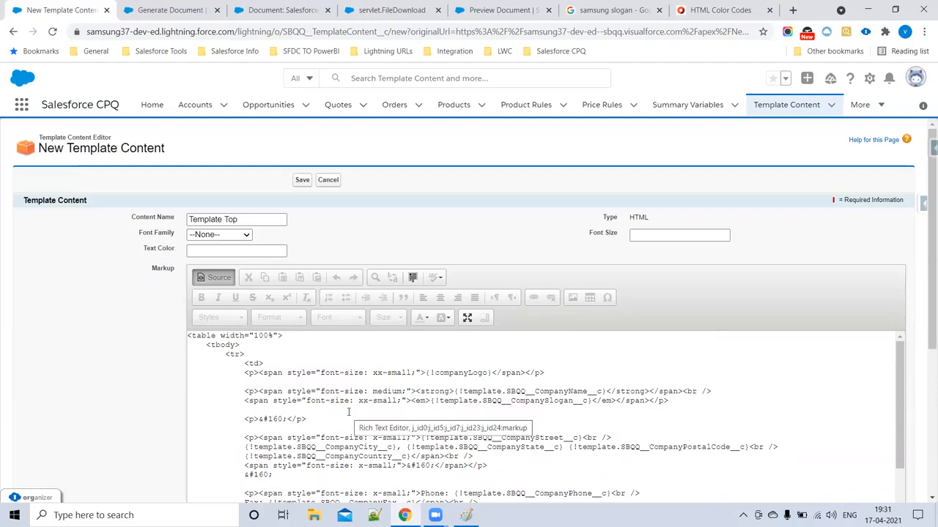
- Leave Source mode and scroll through the rendered header, Quotation block and address fields
click(216, 277)
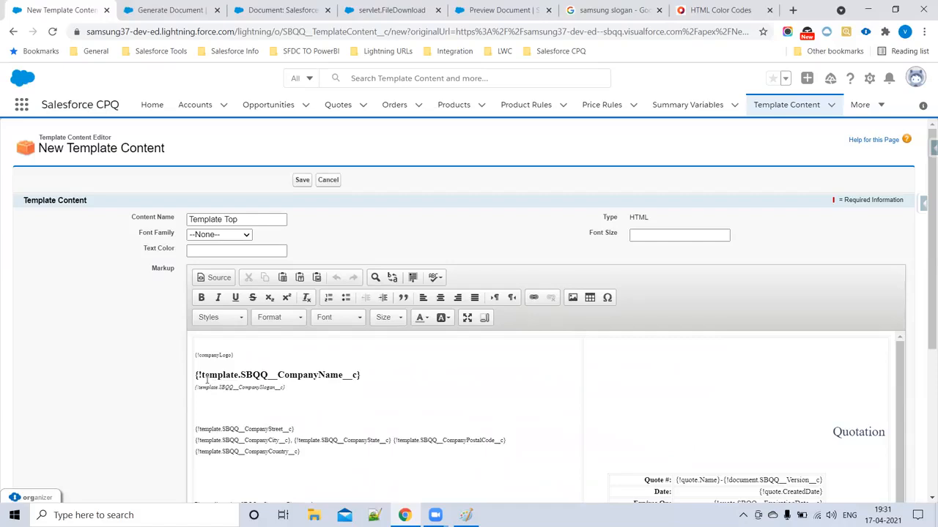
scroll(329, 378, down, 1)
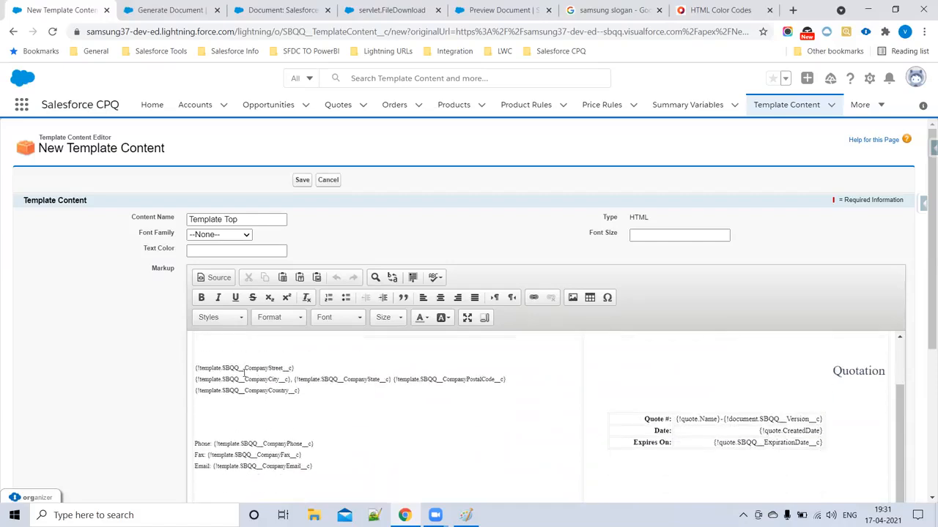
scroll(289, 437, down, 1)
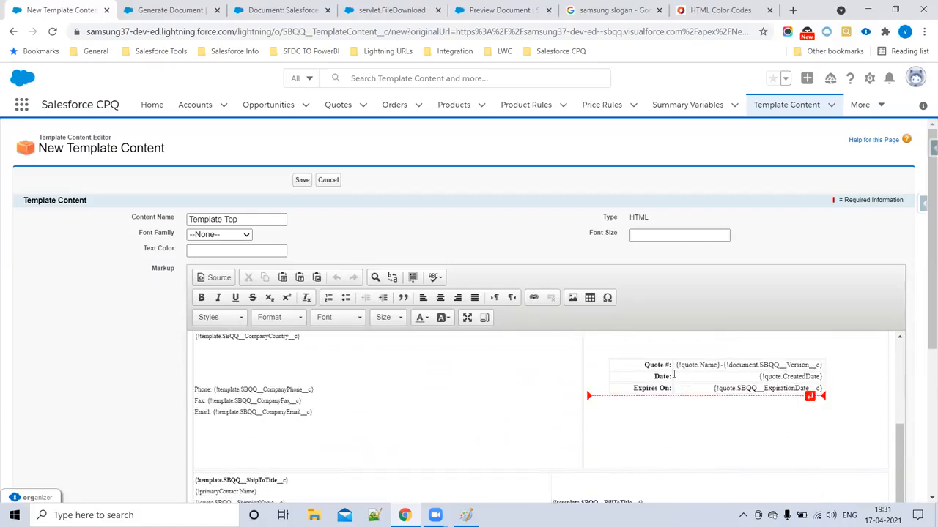
scroll(414, 432, down, 1)
scroll(414, 433, down, 1)
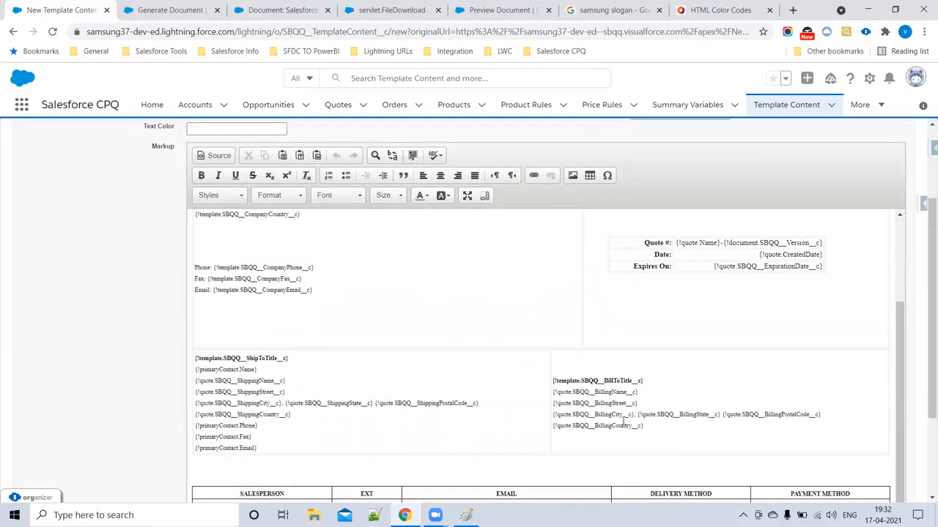
scroll(456, 431, down, 2)
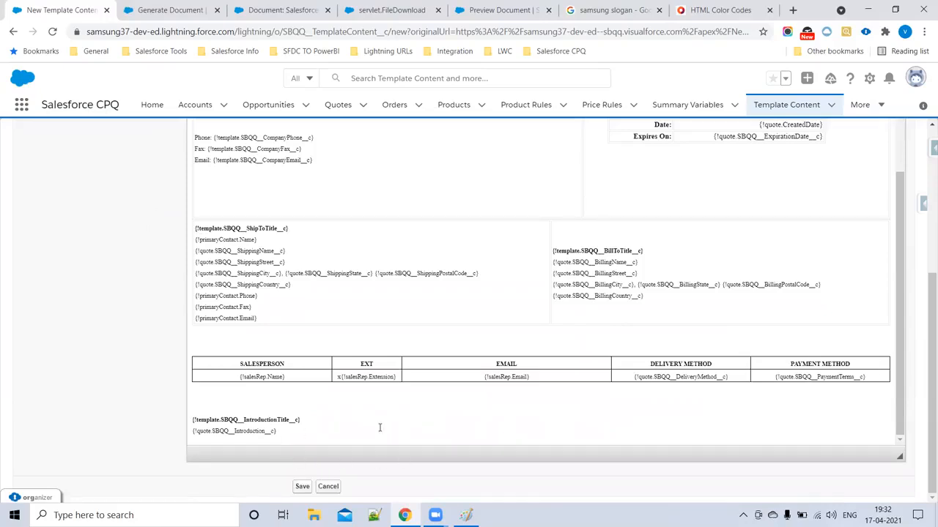
scroll(379, 428, up, 2)
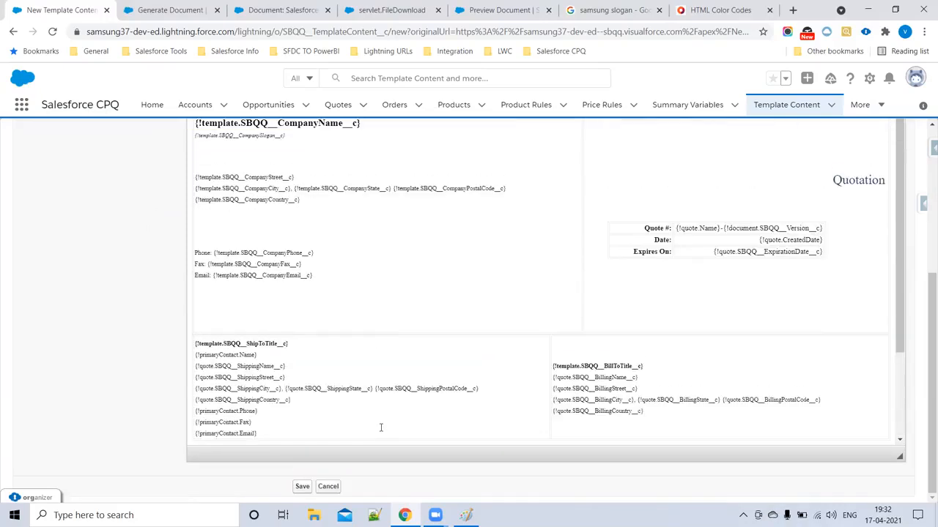
scroll(380, 430, down, 3)
scroll(381, 432, up, 3)
scroll(286, 376, up, 4)
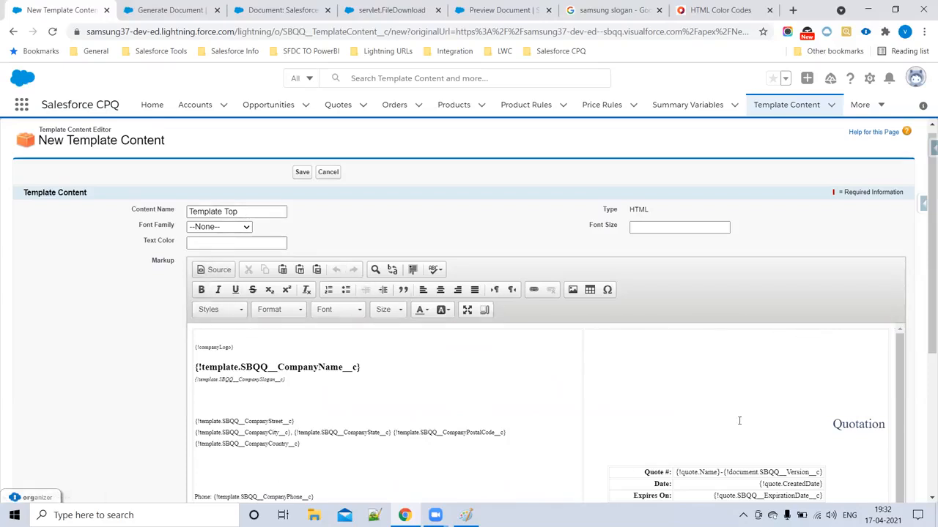
- Review the template's HTML source again, then return to the rendered layout
click(216, 270)
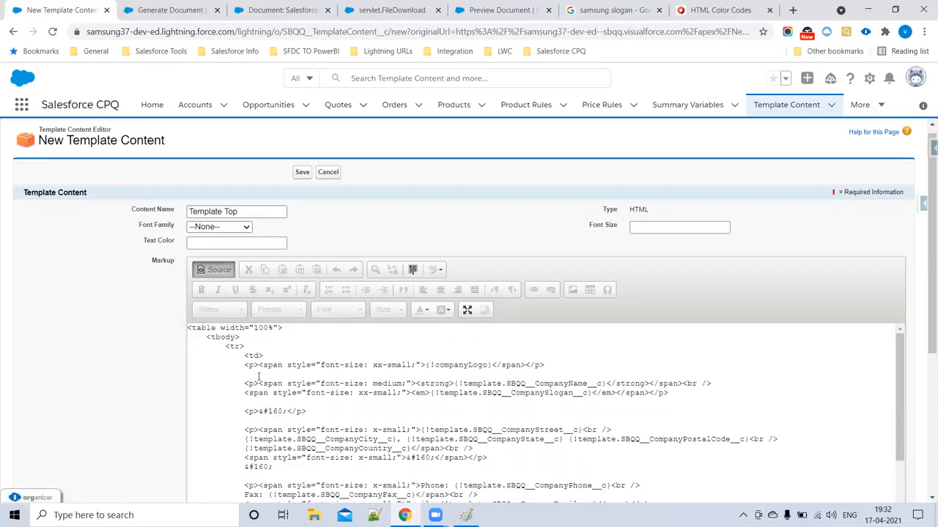
scroll(486, 399, down, 6)
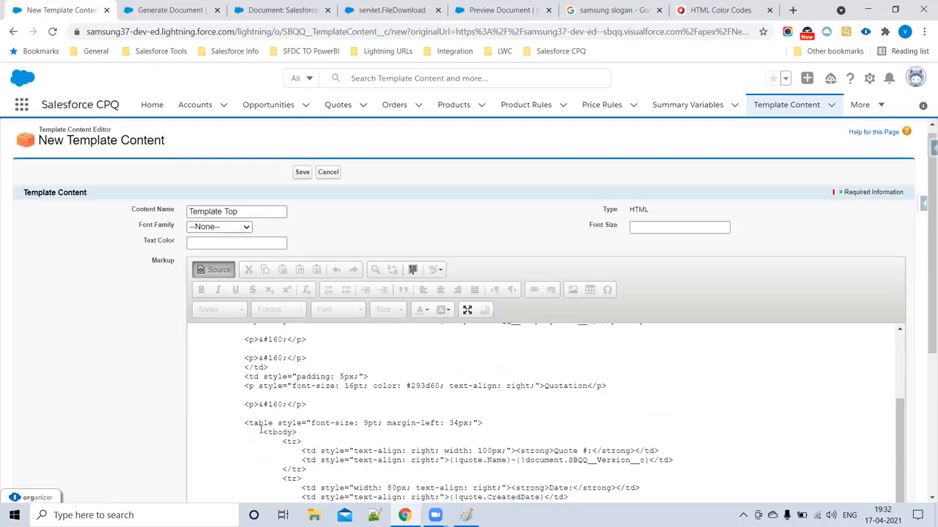
scroll(441, 465, down, 5)
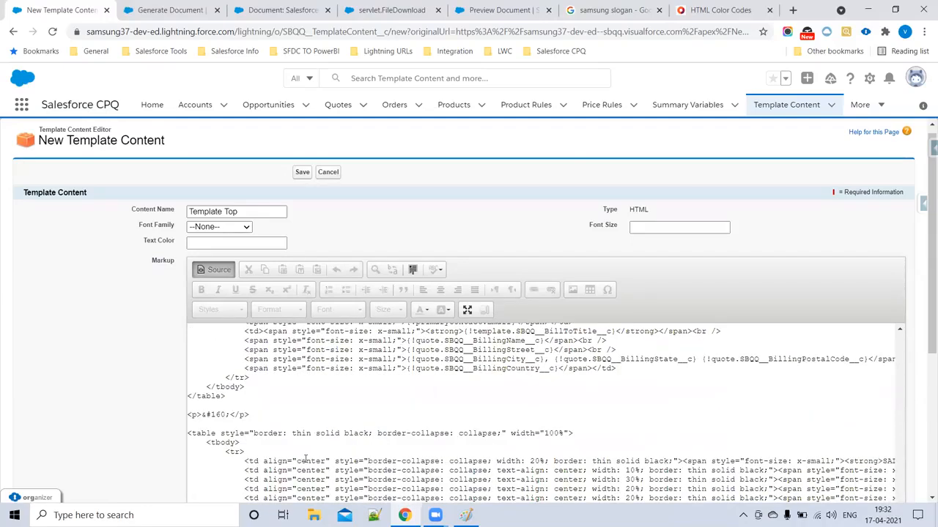
scroll(306, 458, up, 3)
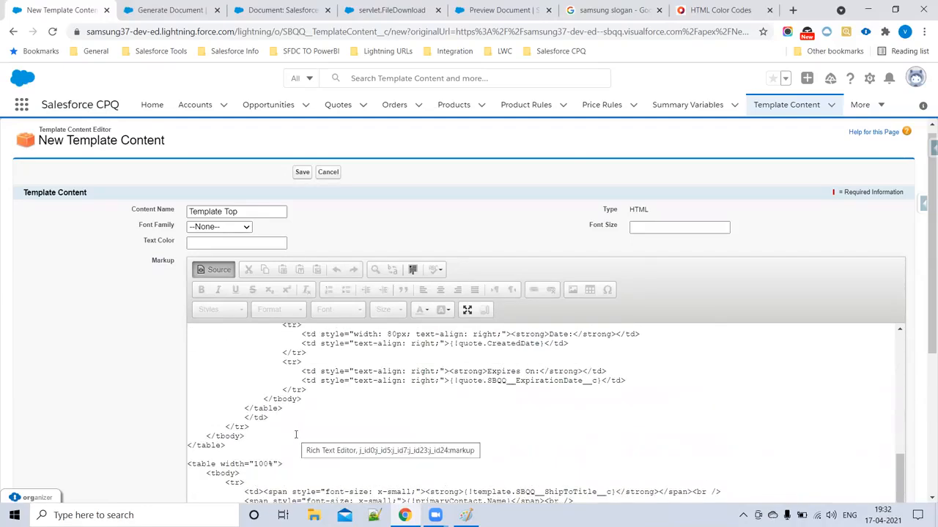
scroll(296, 435, up, 5)
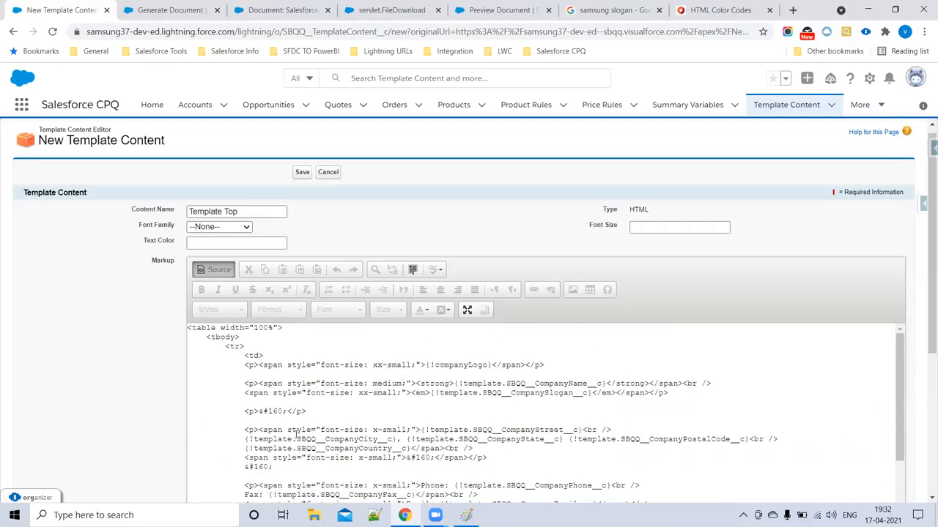
double_click(286, 393)
click(213, 270)
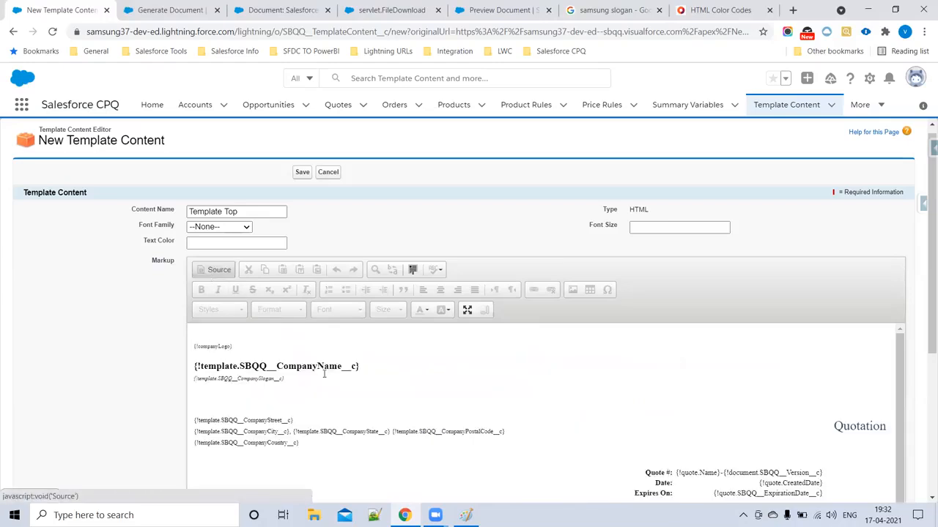
- Leave Font Family, Font Size and Text Color at their defaults and save the content
click(208, 228)
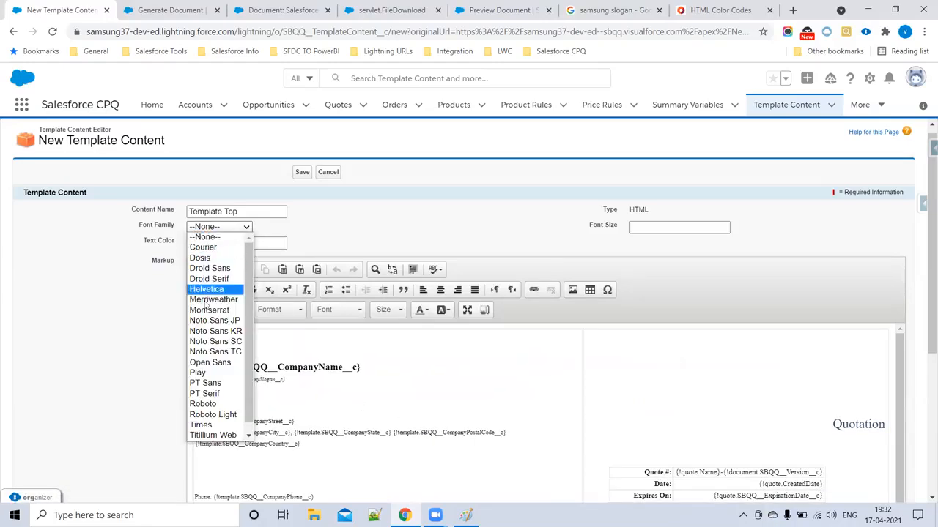
click(250, 246)
click(643, 230)
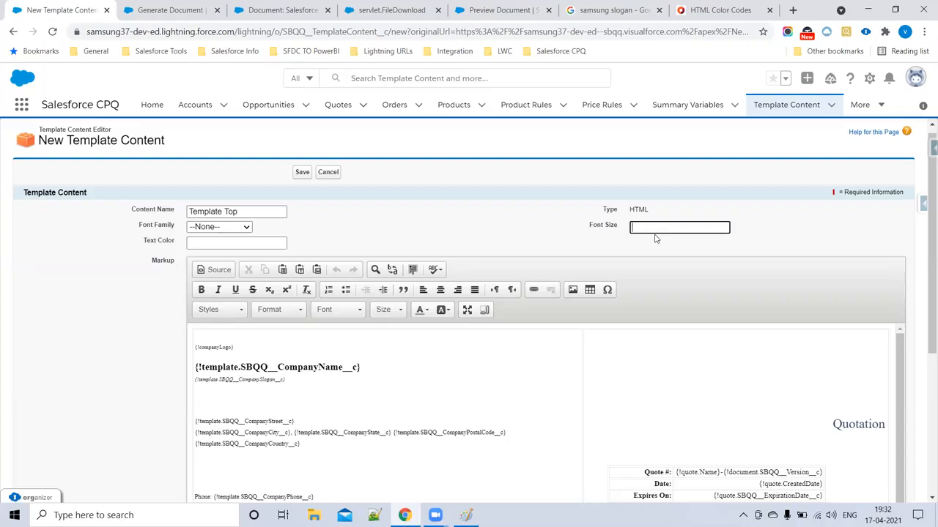
click(192, 244)
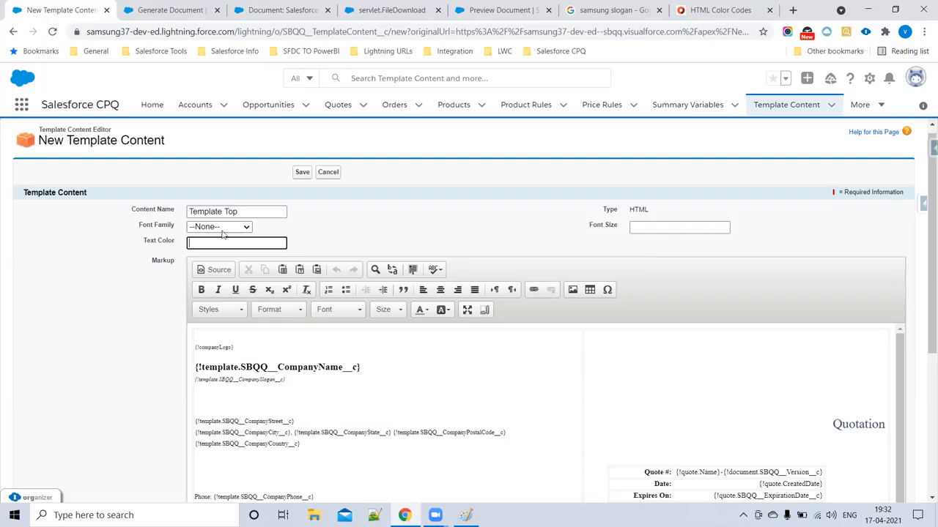
click(301, 172)
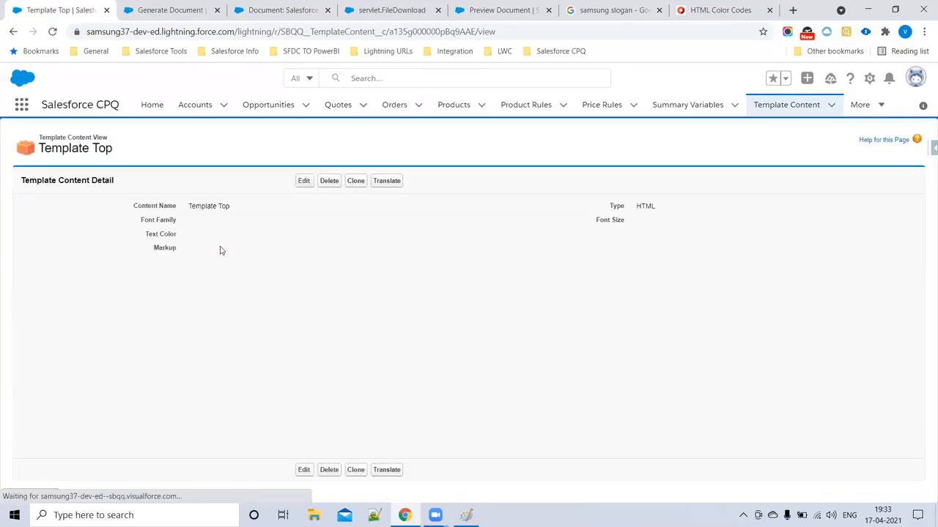
- Prefix the Content Name with 'Samsung' and save the Template Content record
click(301, 182)
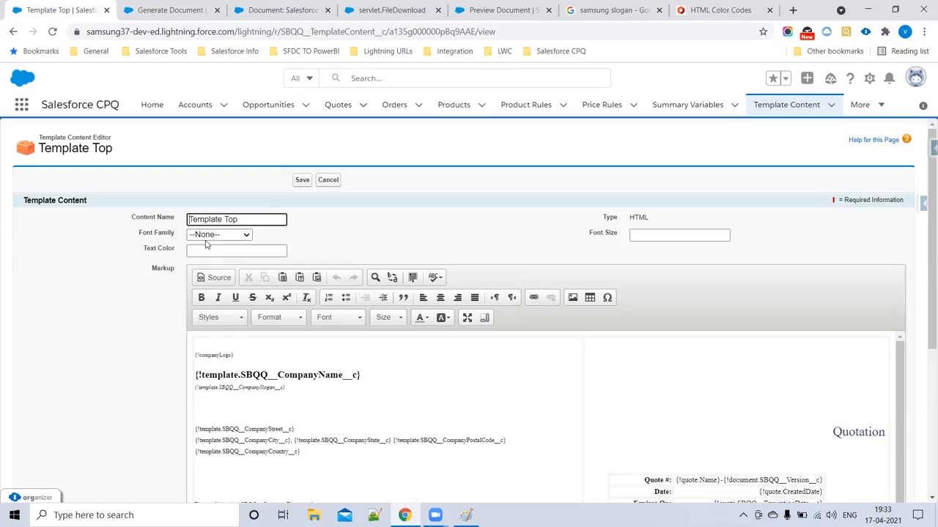
text(Samsung)
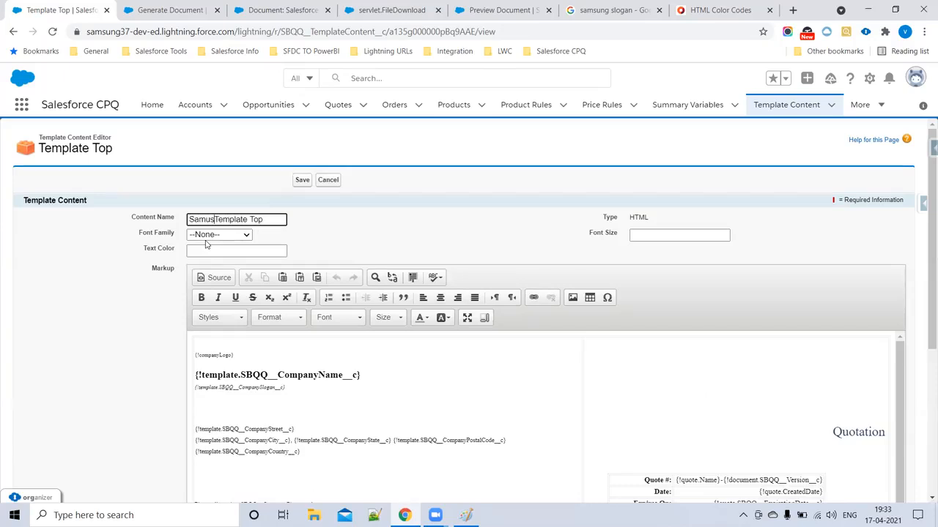
click(302, 181)
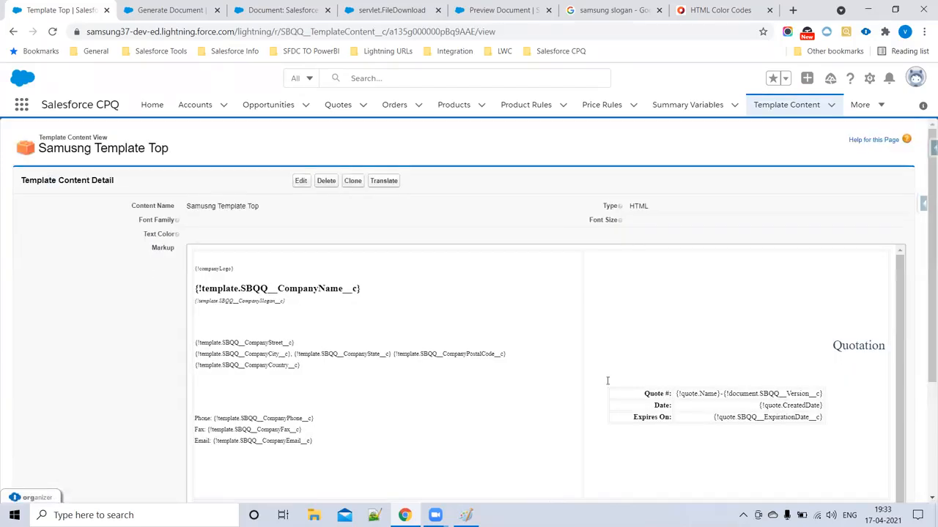
scroll(483, 388, down, 3)
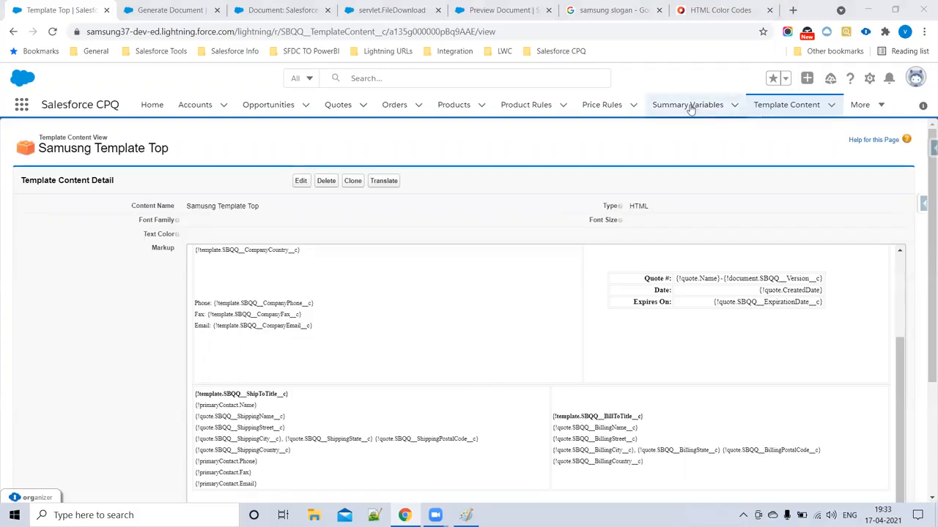
- Open the Samsung Template's sections list and start a new template section
click(860, 106)
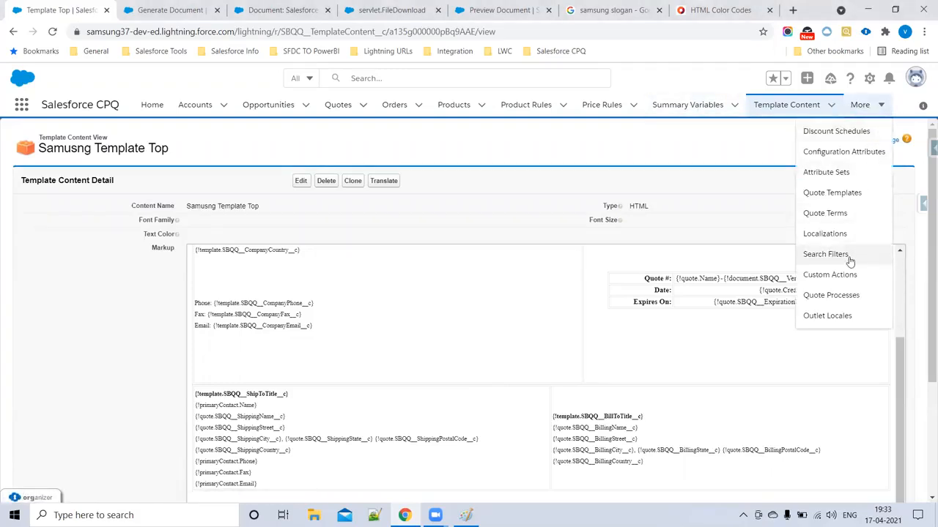
click(841, 193)
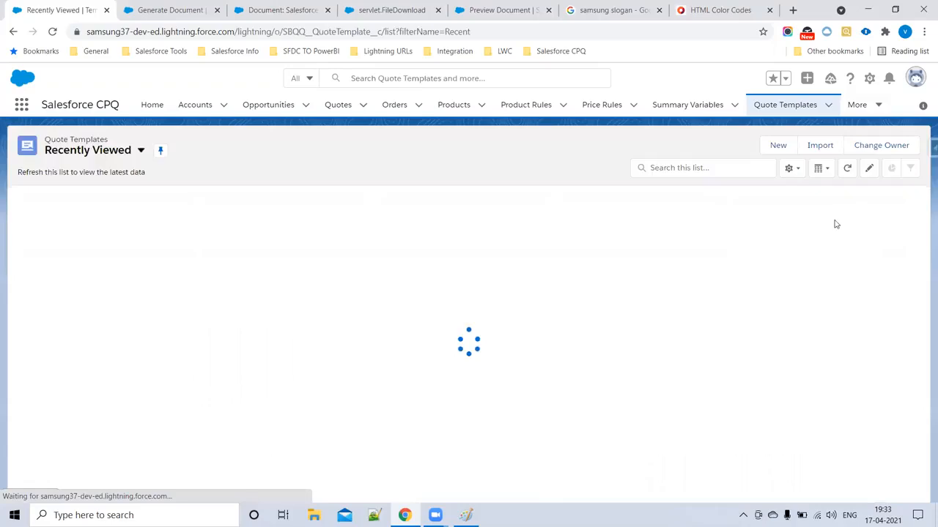
click(101, 216)
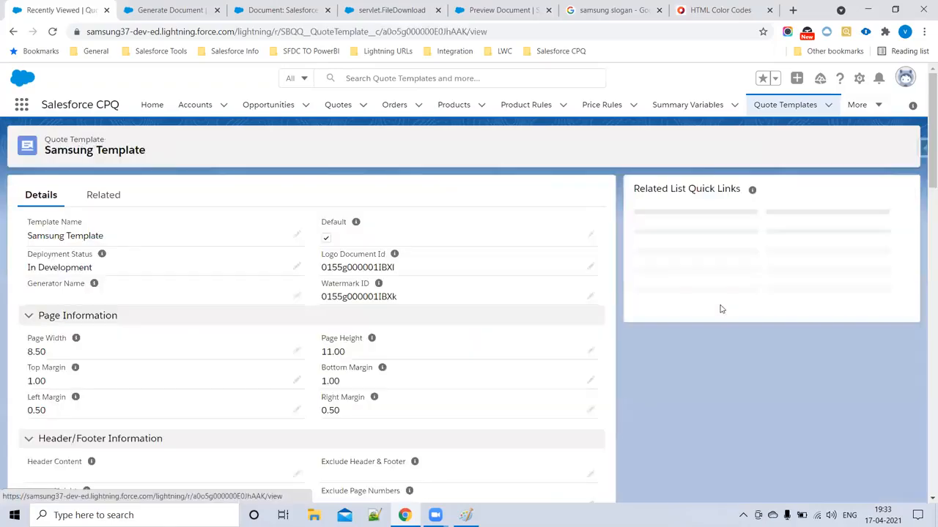
click(784, 209)
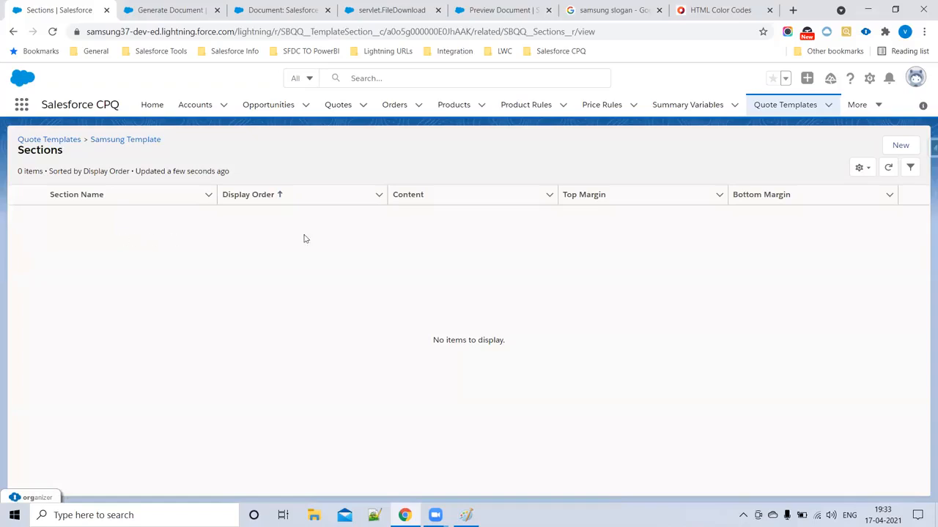
click(900, 145)
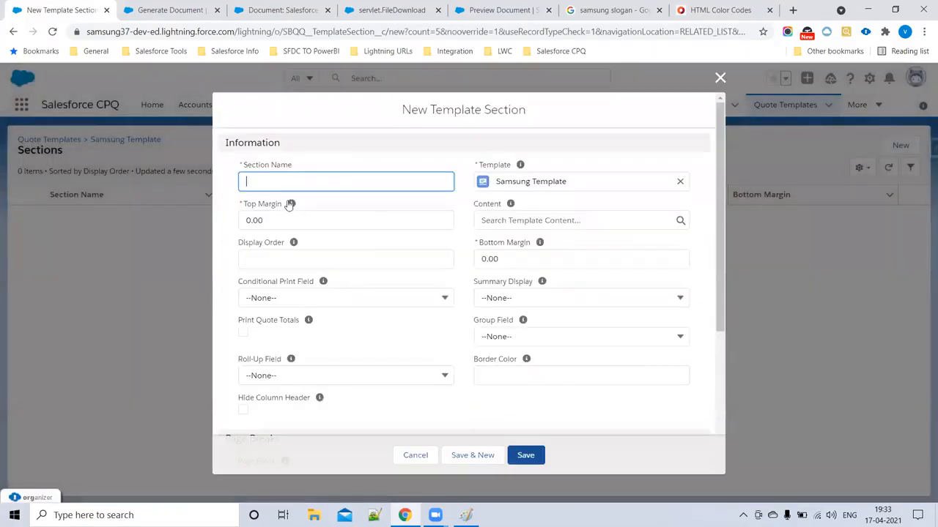
- Name the section Section1, attach Samusng Template Top content, display order 1, and save
text(Section1)
drag(318, 185, 220, 185)
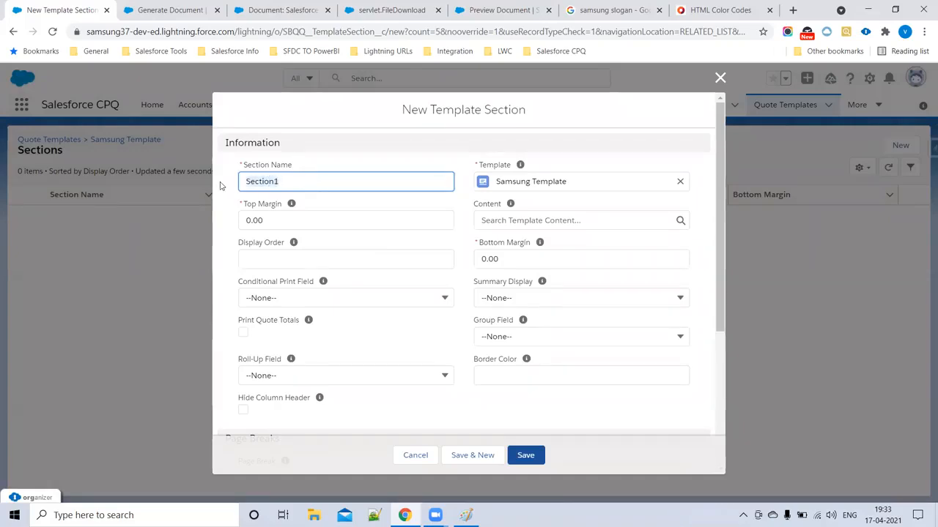
click(542, 220)
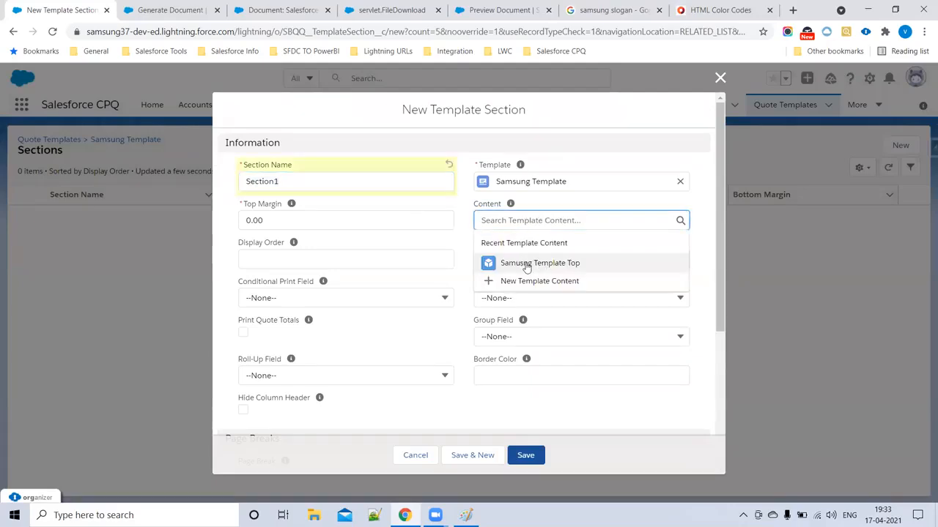
click(549, 263)
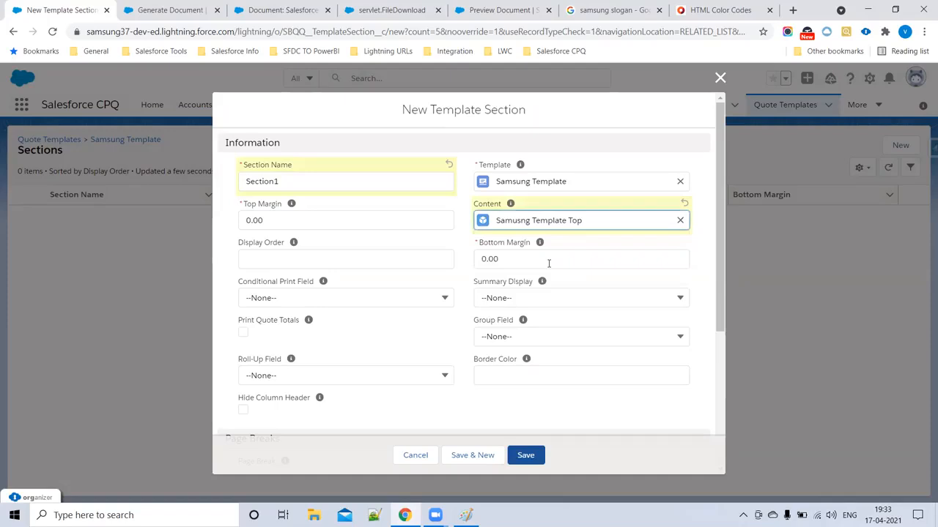
click(267, 258)
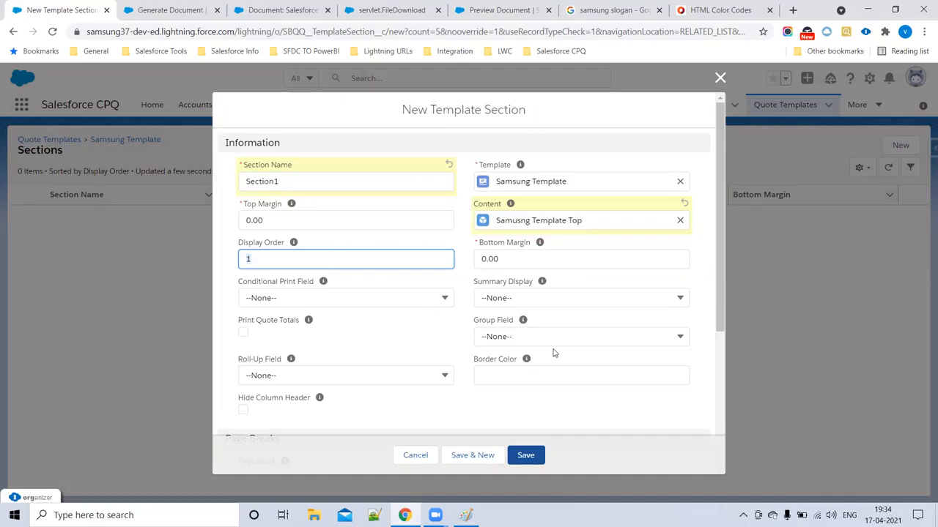
scroll(553, 355, down, 2)
scroll(454, 351, down, 2)
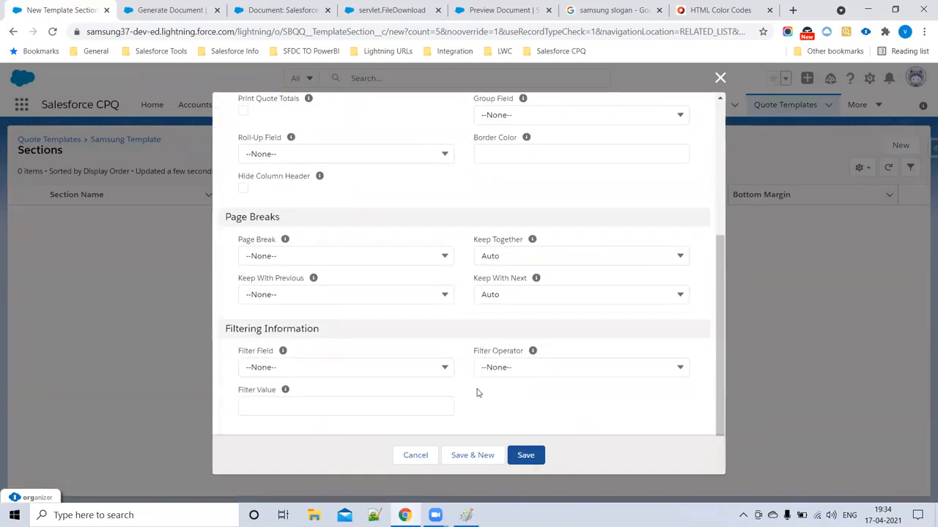
click(525, 455)
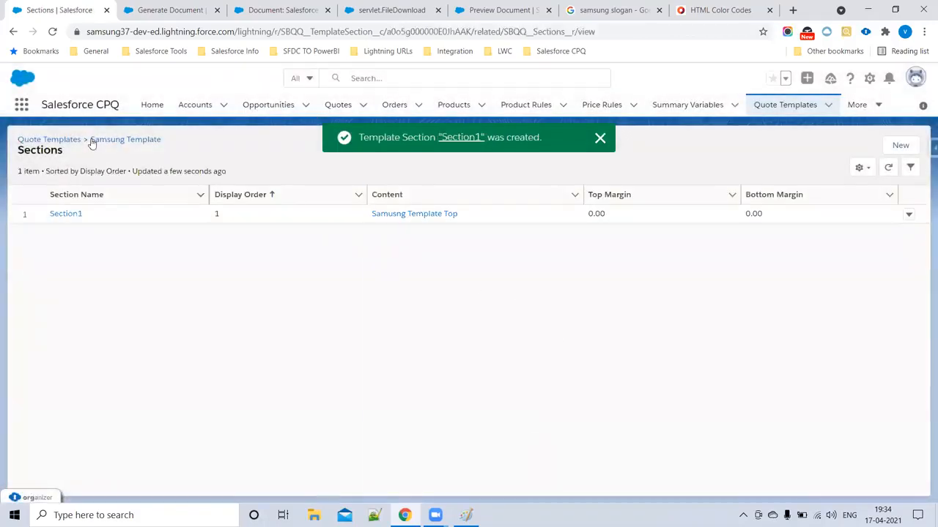
- Open quote Q-00028 and start Generate Document with the Samsung Template
click(54, 140)
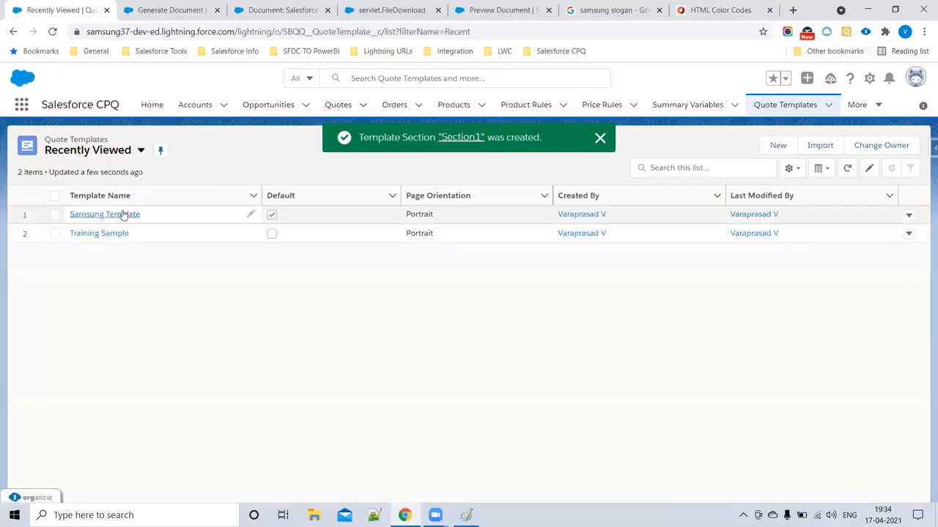
click(125, 213)
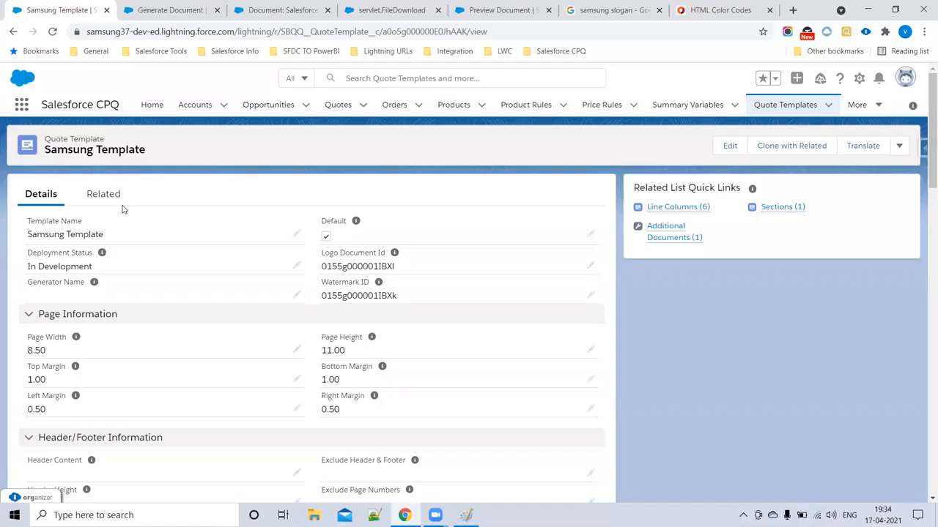
click(186, 11)
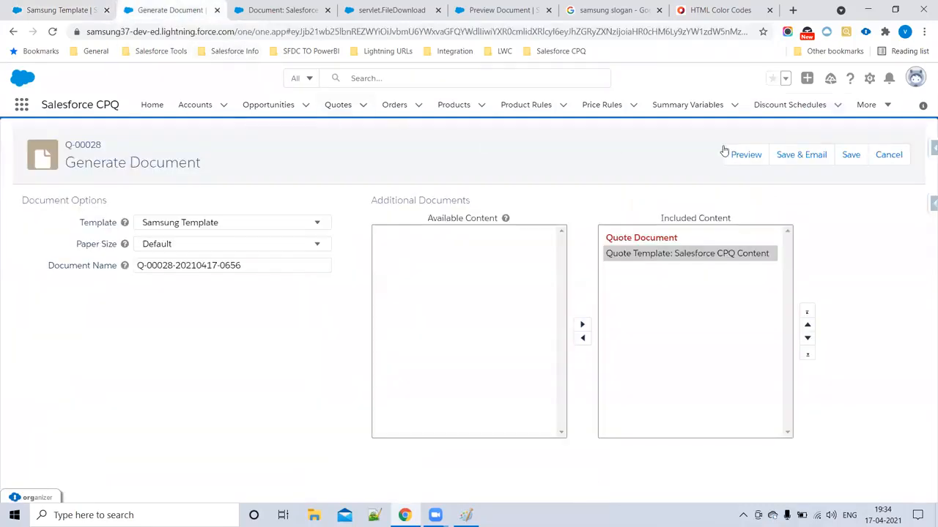
click(341, 104)
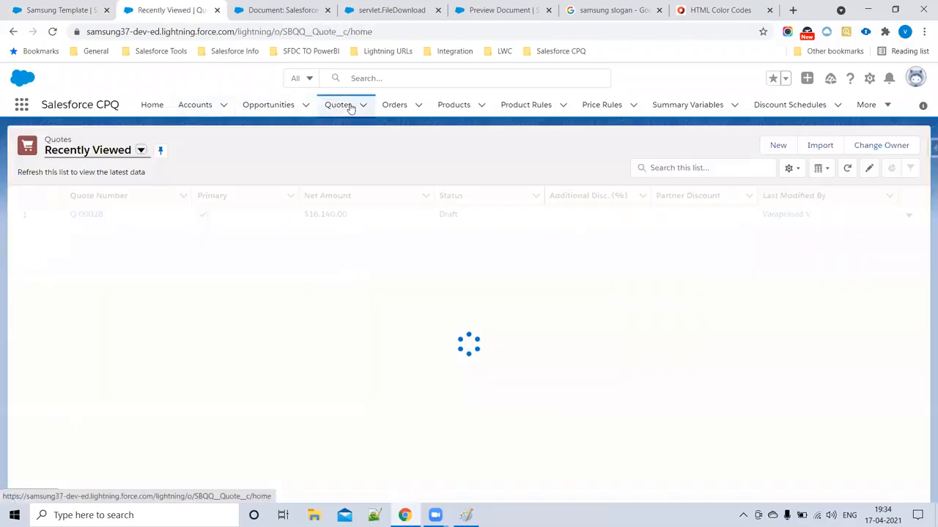
click(92, 214)
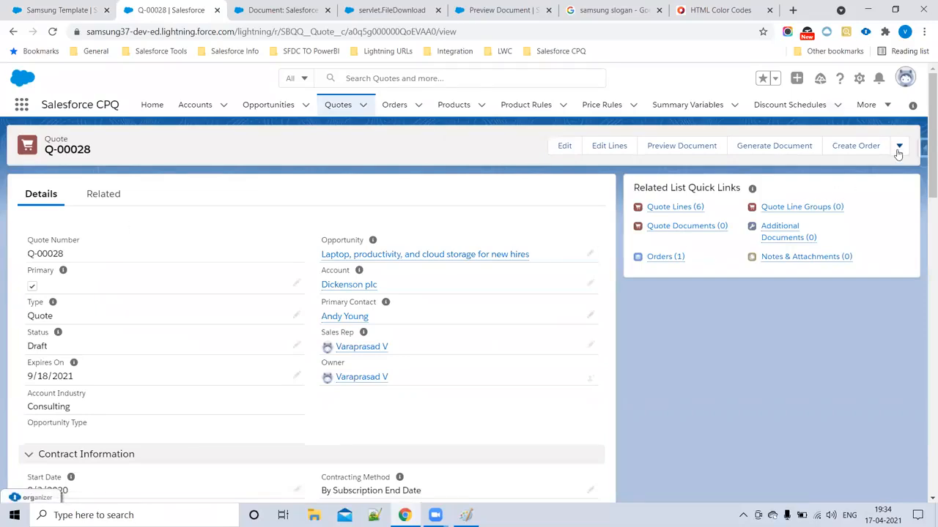
click(765, 151)
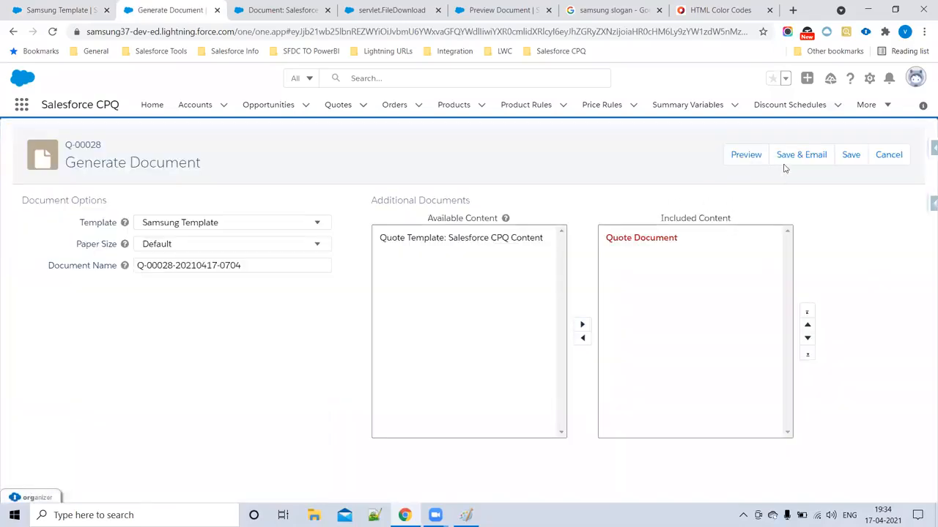
- Preview Q-00028's quote PDF and scroll through the Samsung header and DRAFT watermark
click(741, 155)
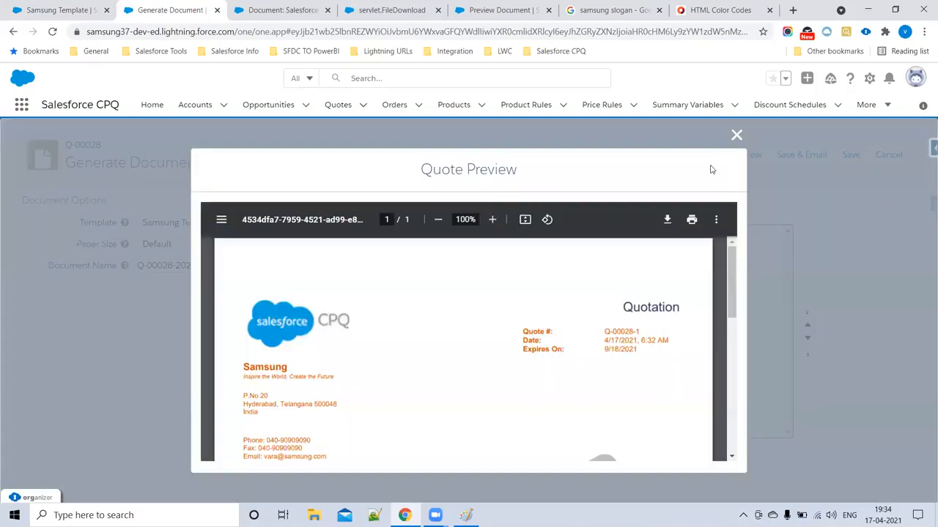
scroll(374, 338, down, 1)
scroll(372, 339, down, 4)
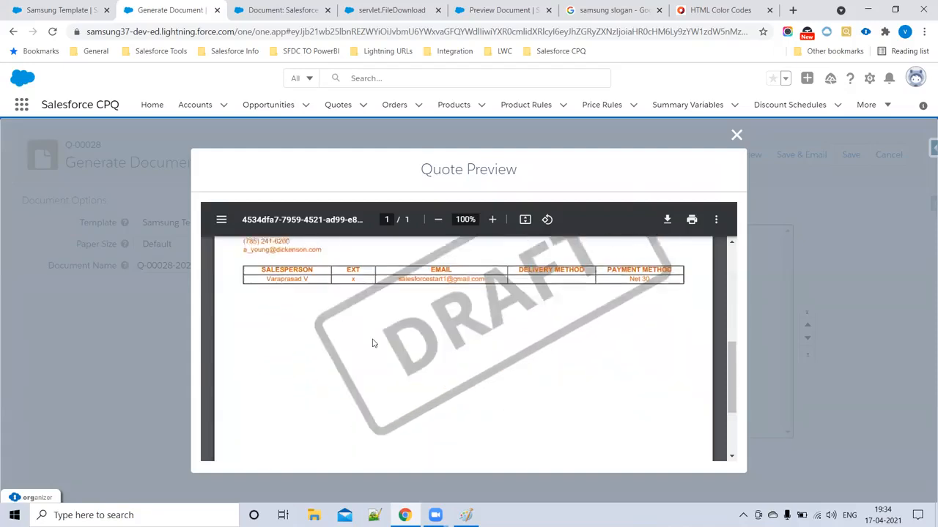
scroll(293, 308, up, 3)
scroll(294, 335, up, 2)
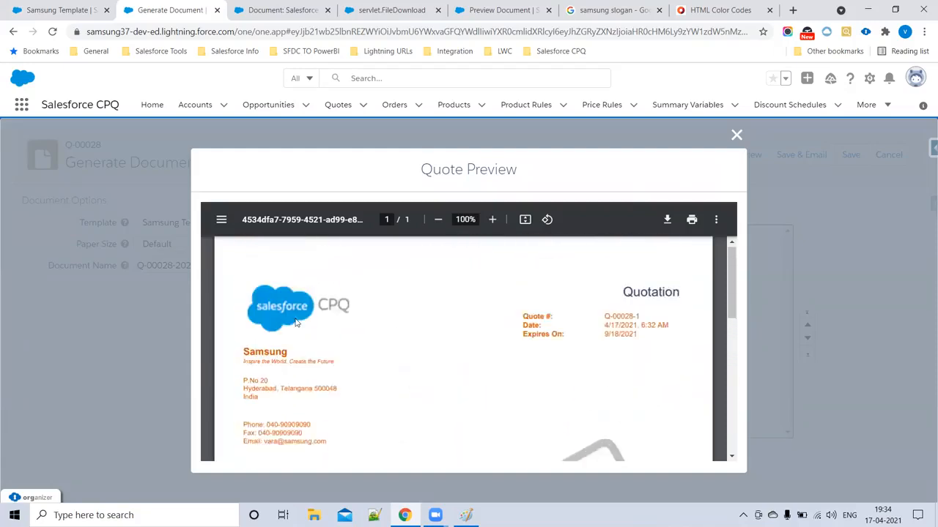
scroll(315, 334, down, 2)
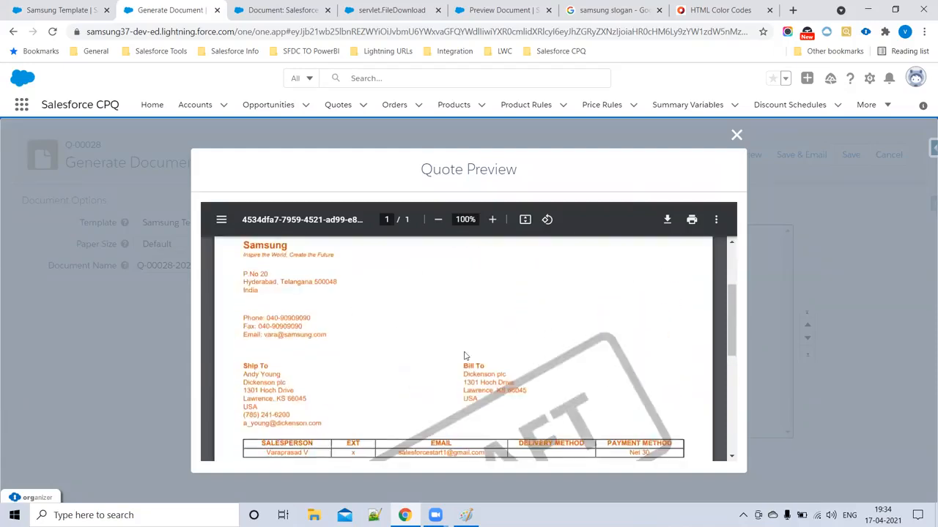
scroll(308, 320, down, 3)
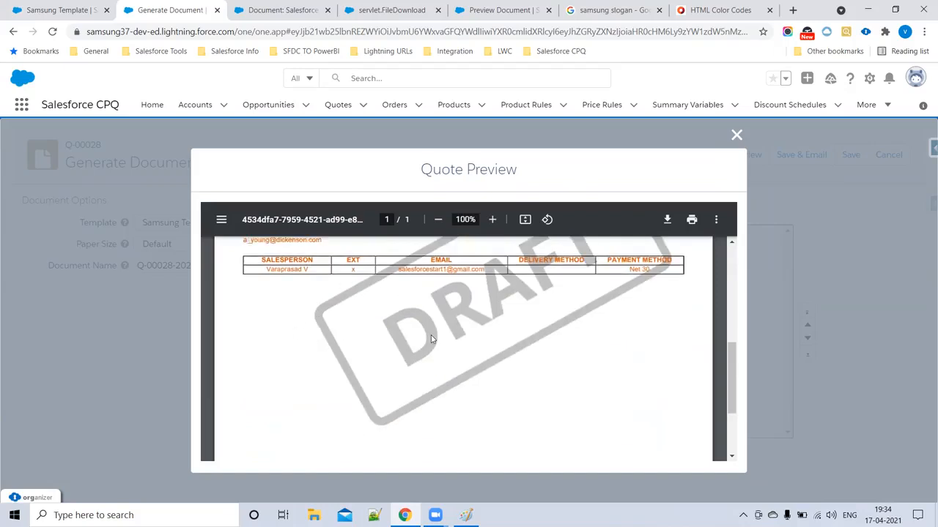
scroll(381, 353, down, 2)
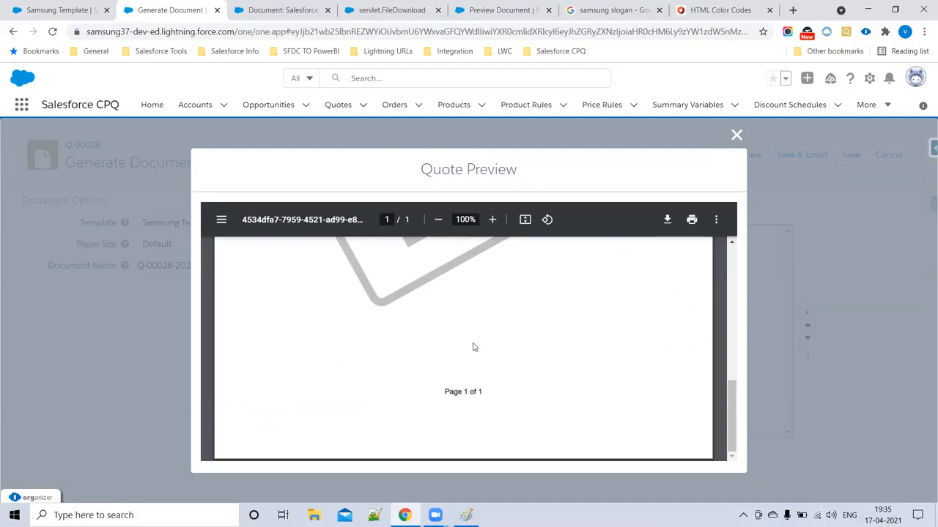
- Go back to the Samsung Template record's browser tab
scroll(474, 345, up, 10)
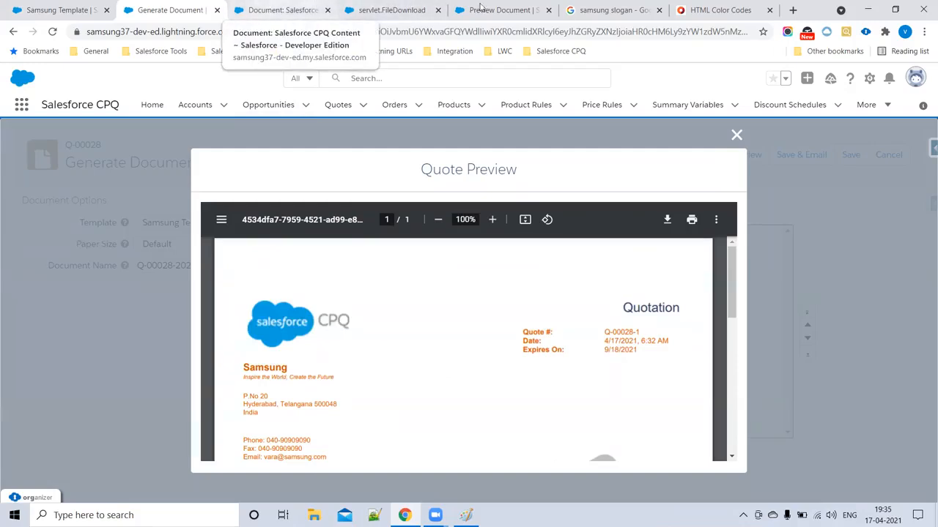
click(55, 7)
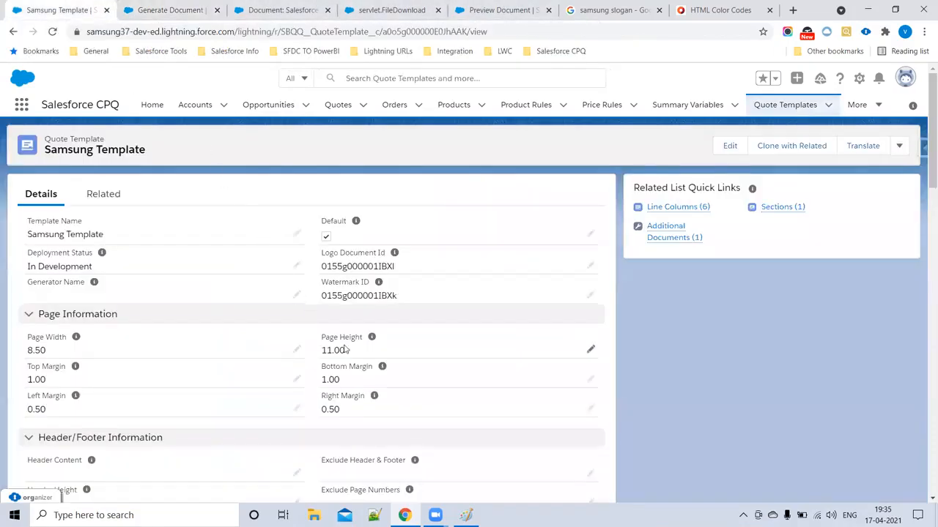
scroll(237, 345, down, 3)
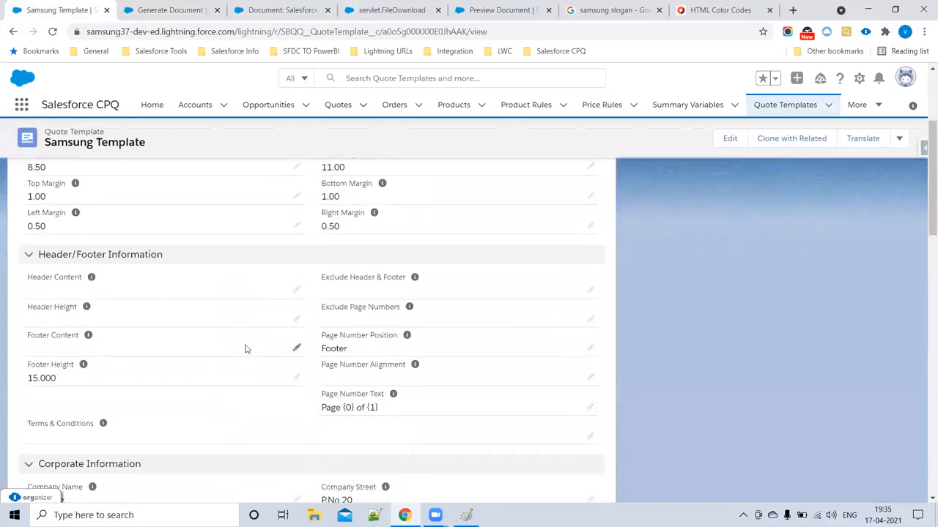
- Clear the D35400 Text Color from the Samsung Template, save, and return to the quote preview
scroll(279, 356, up, 5)
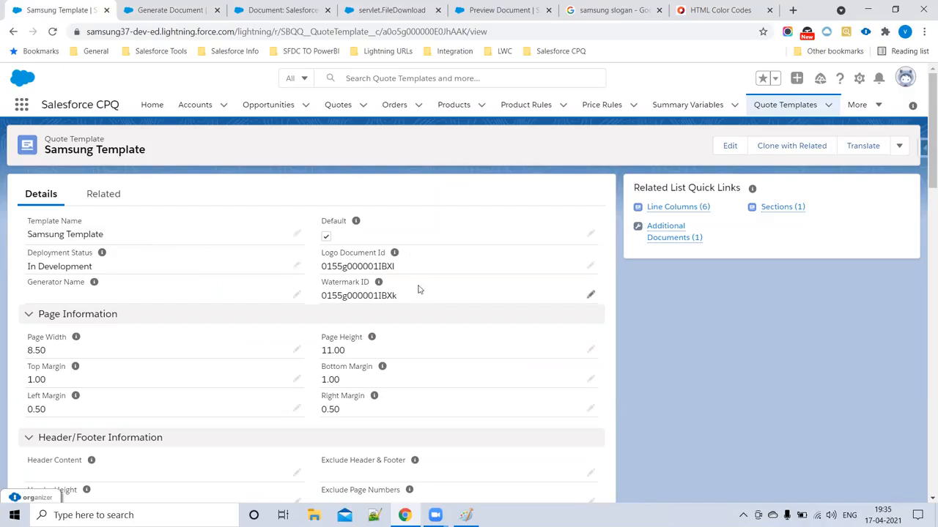
scroll(395, 323, down, 1)
scroll(390, 331, down, 8)
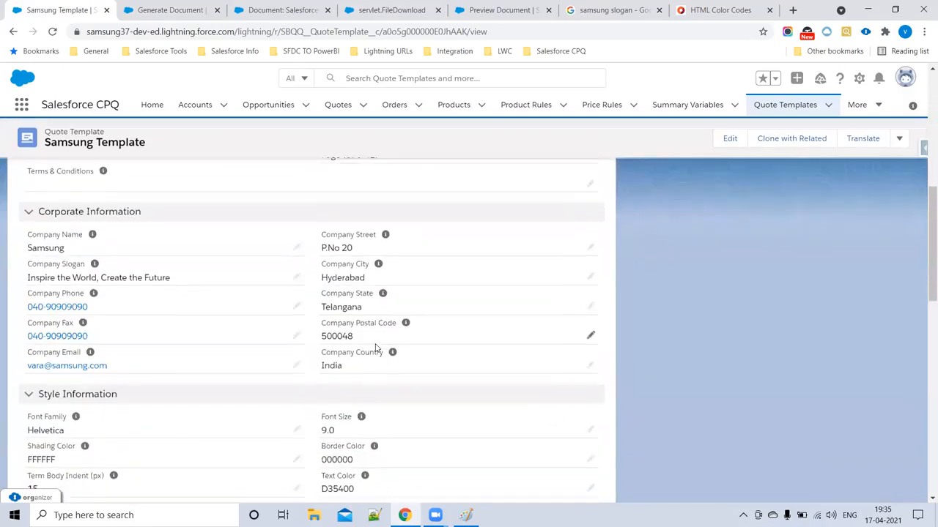
click(590, 314)
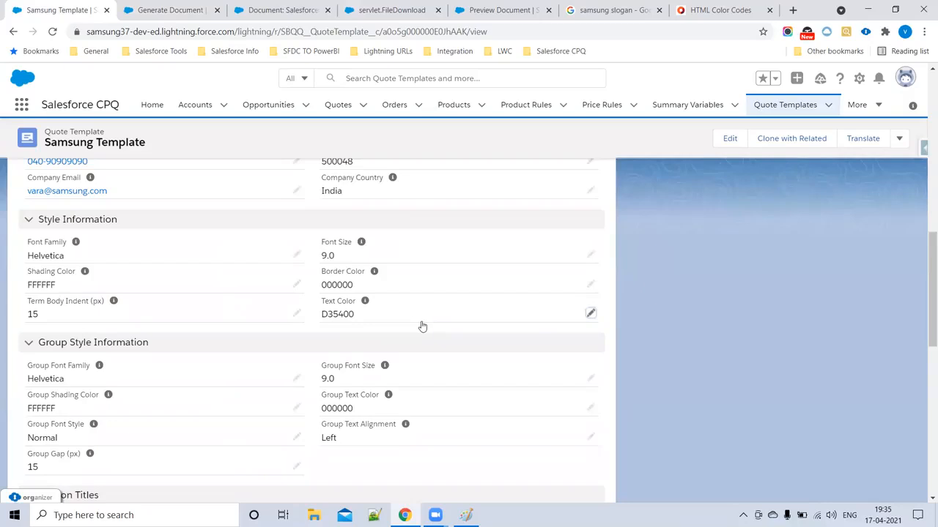
key(ctrl+a)
key(BackSpace)
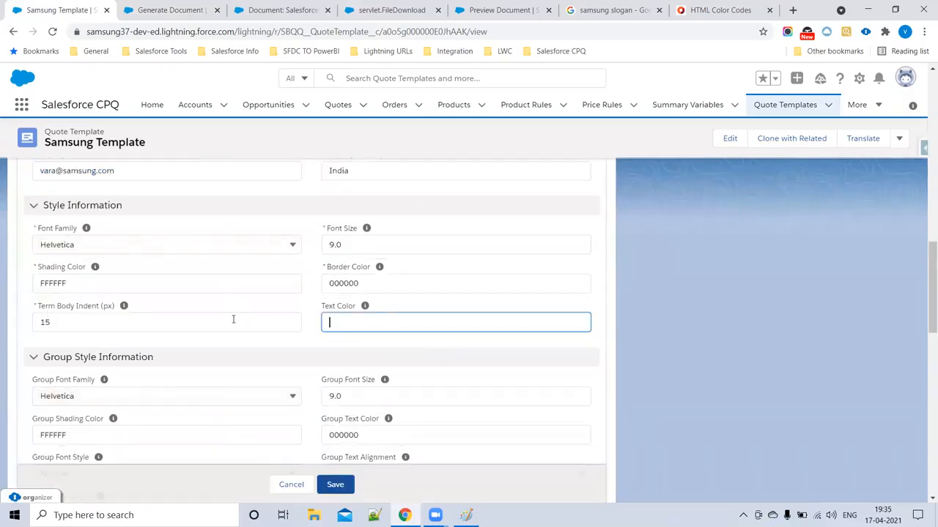
scroll(352, 366, down, 10)
click(335, 461)
click(144, 7)
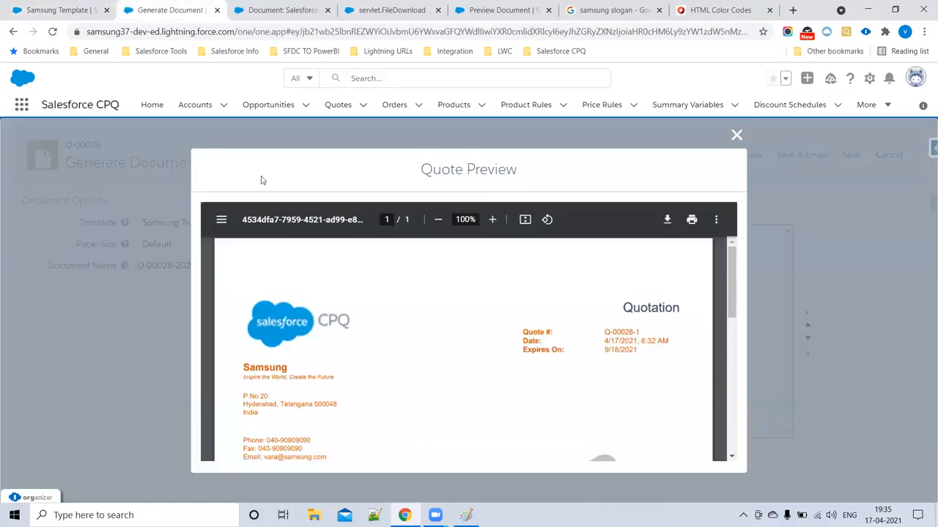
- Reload Generate Document and re-preview Q-00028 to confirm the header prints black, then close it
click(52, 32)
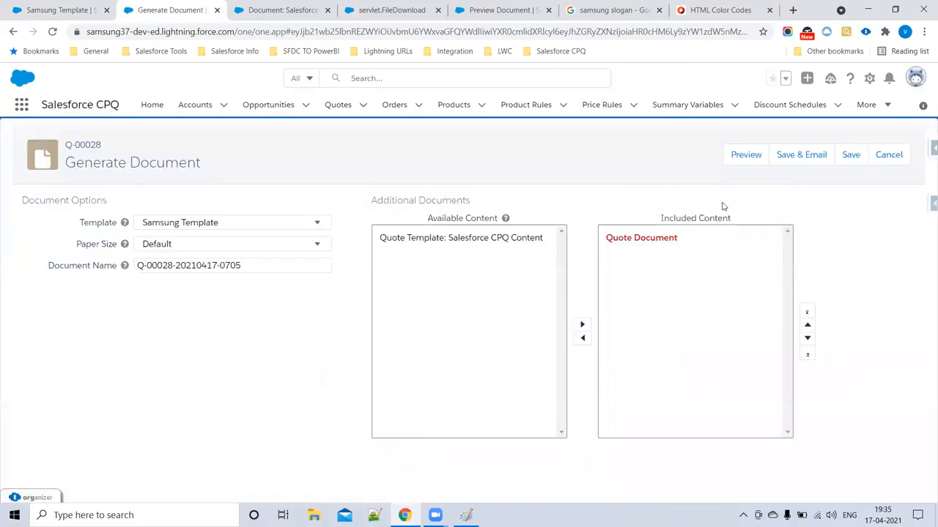
click(745, 158)
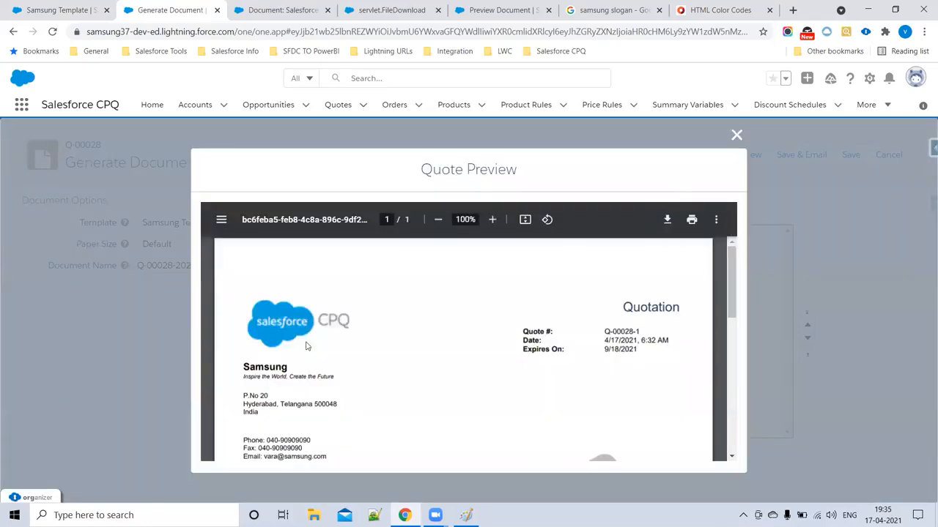
scroll(323, 351, down, 5)
scroll(422, 382, up, 3)
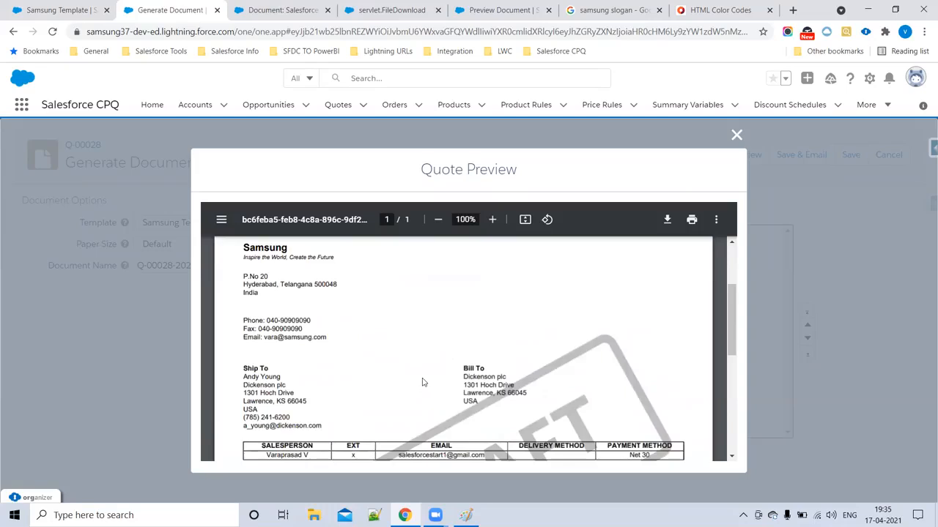
scroll(343, 349, up, 3)
scroll(402, 335, down, 5)
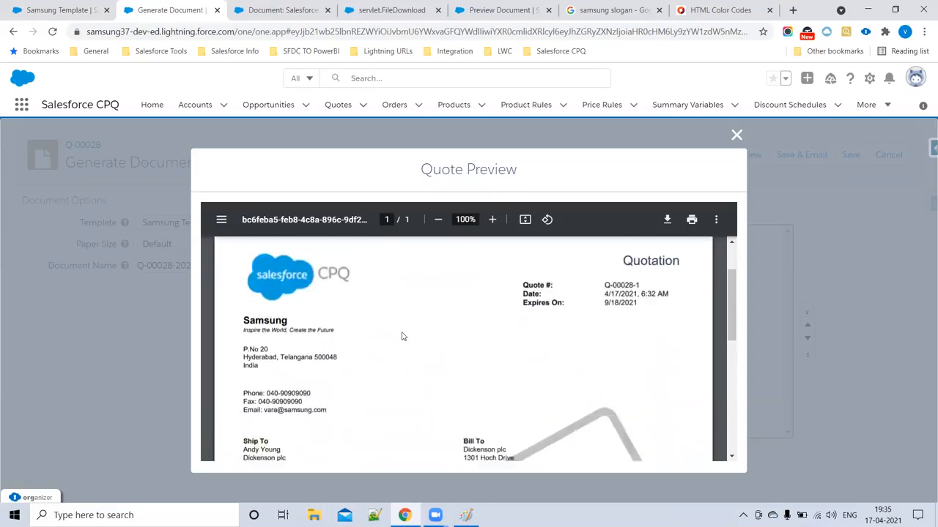
click(736, 137)
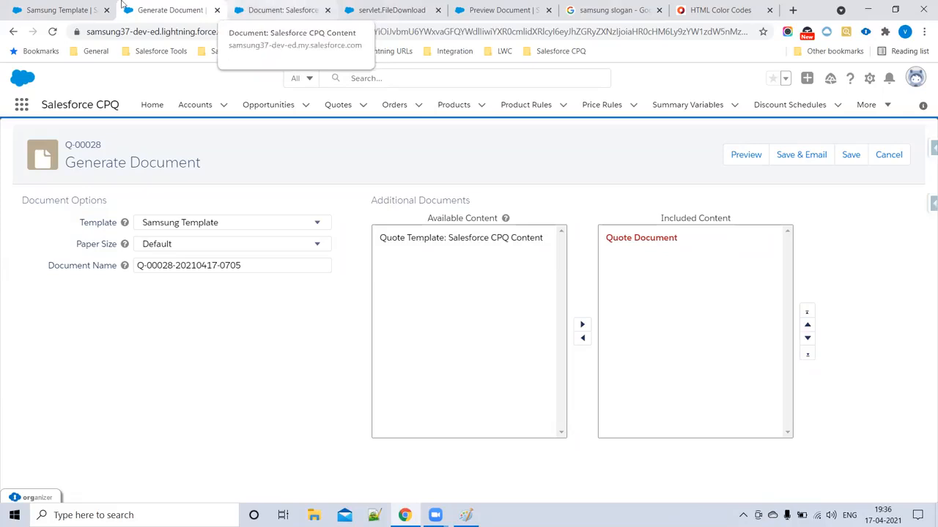
- From the Samsung Template tab, go to the Template Content list and start a new record
click(65, 8)
scroll(349, 274, up, 10)
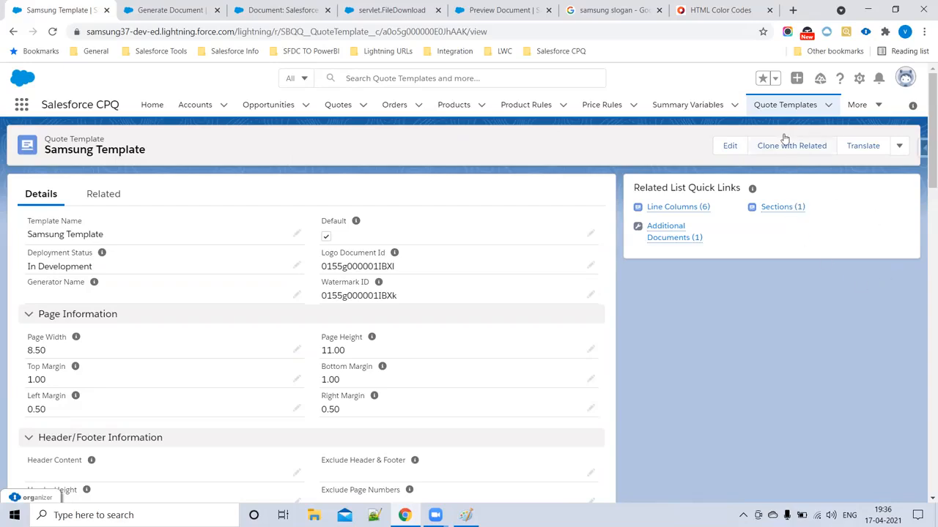
click(880, 107)
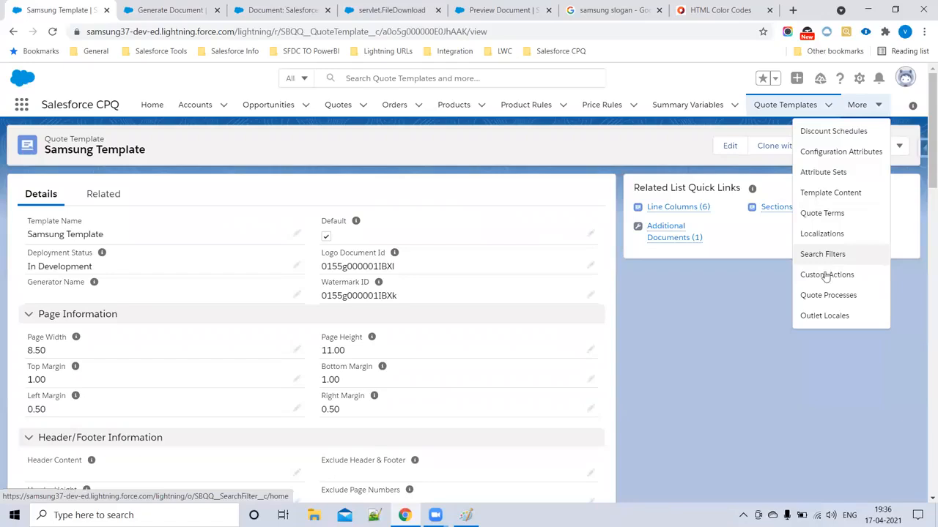
click(831, 193)
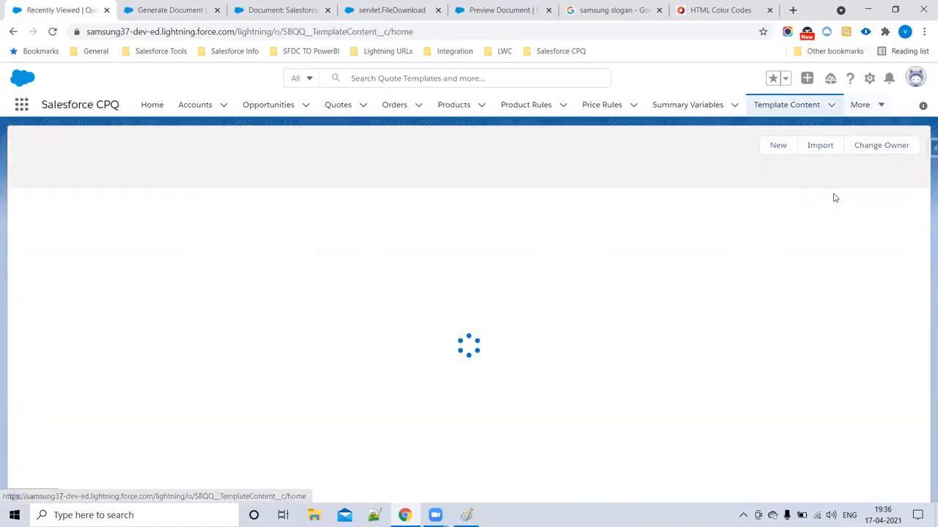
click(776, 146)
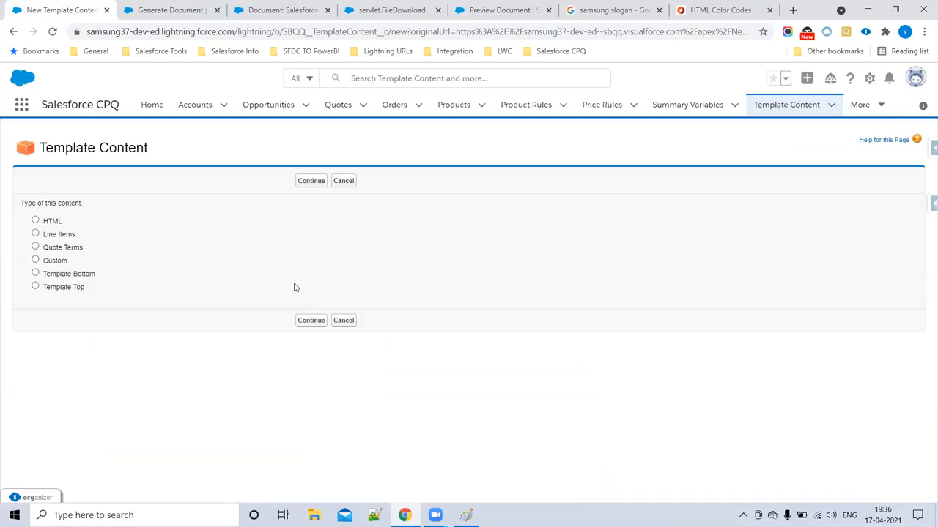
- Save the Samsung Line Items content as type Line Items, then select 'Line Items' in its title
click(35, 233)
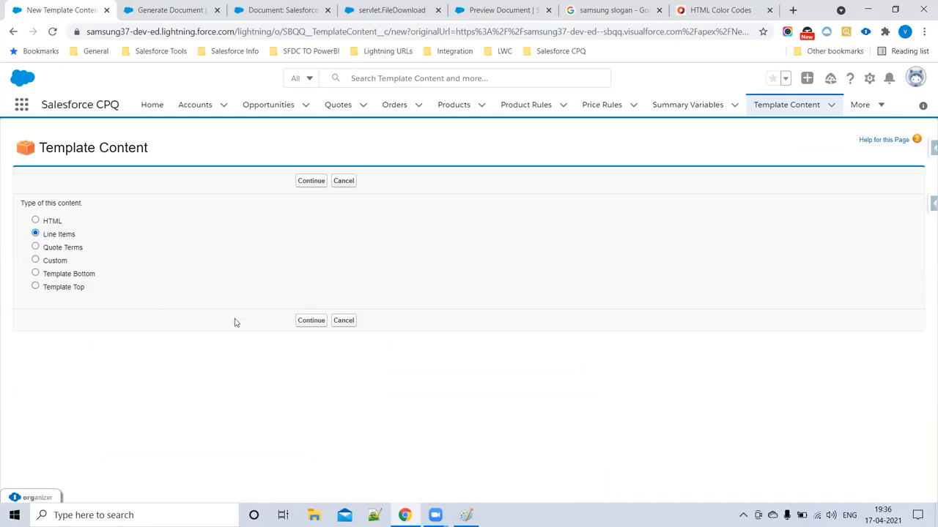
click(311, 320)
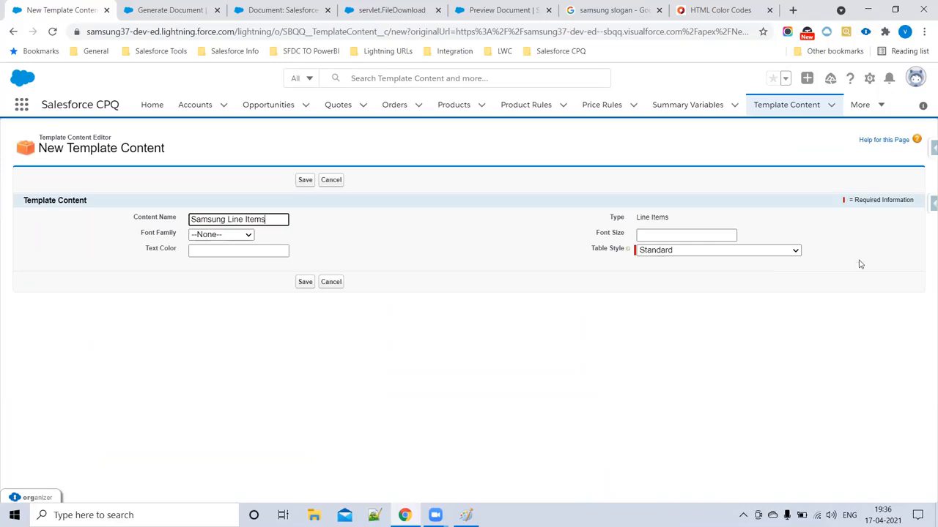
click(304, 284)
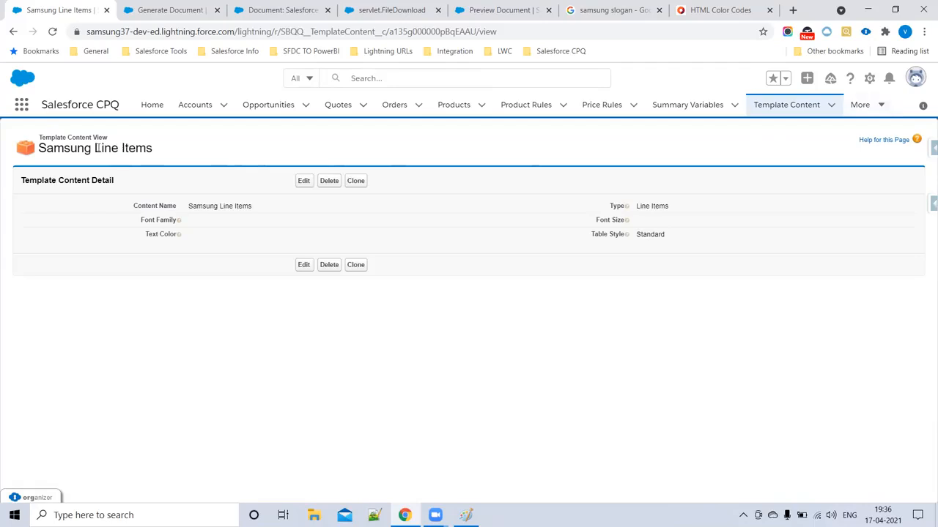
drag(96, 147, 172, 152)
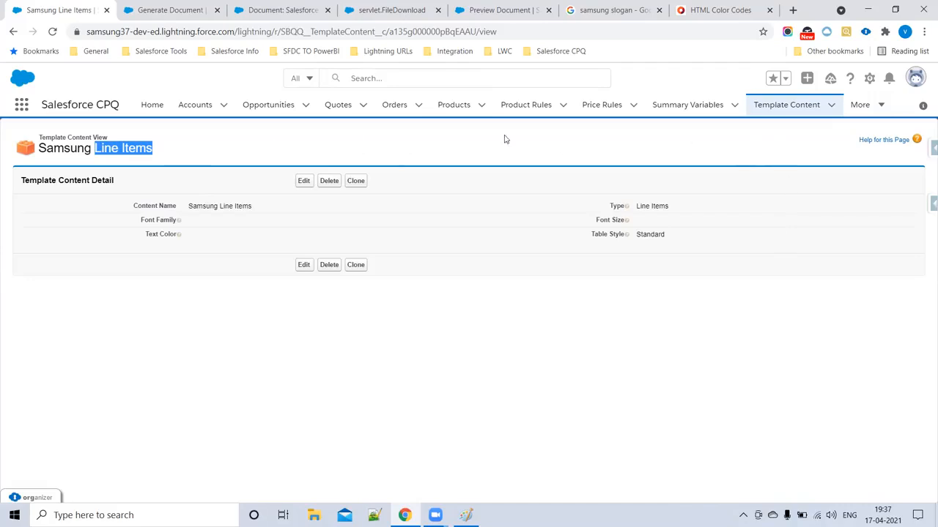
- Open Samsung Template from Quote Templates and view its Line Columns (6), QTY through EXTENDED
click(878, 107)
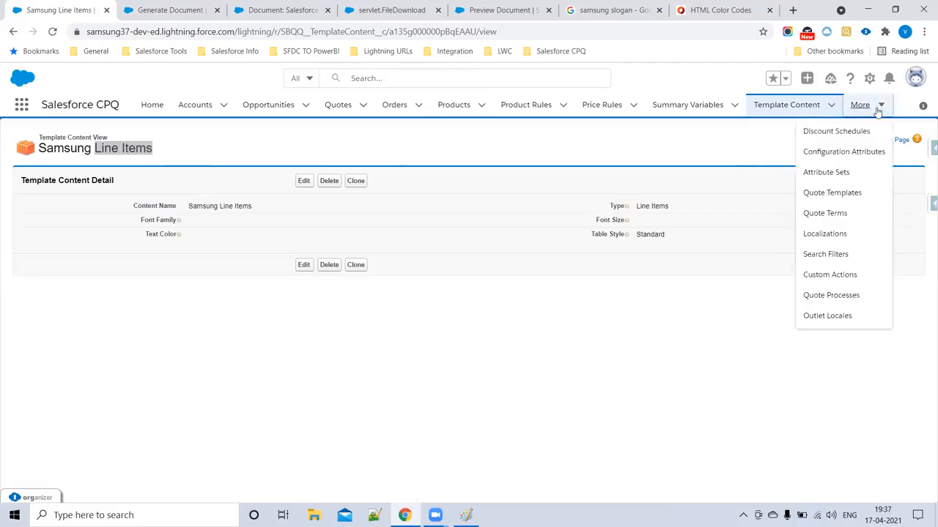
click(848, 193)
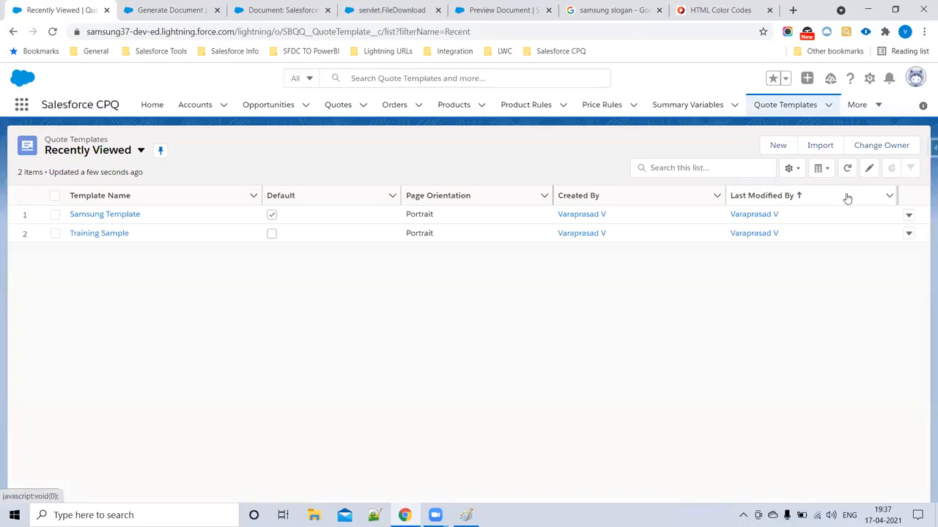
click(87, 218)
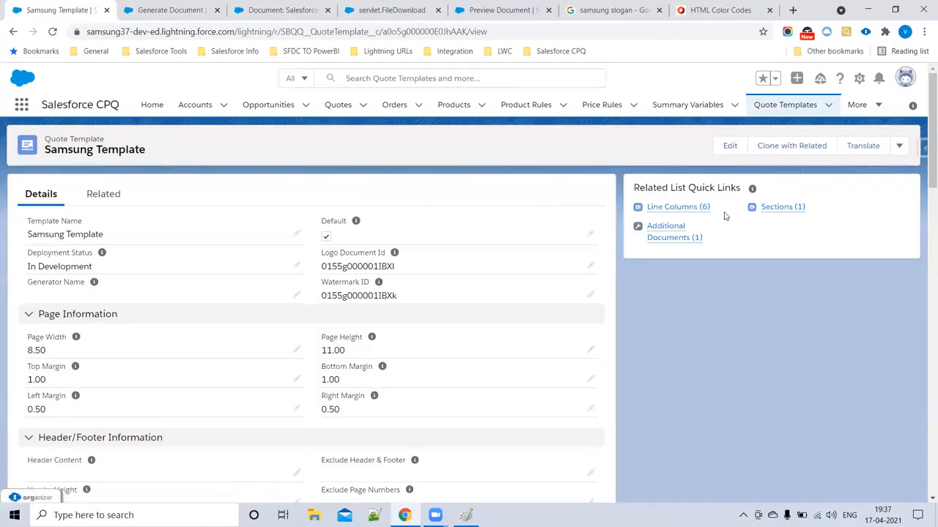
click(668, 207)
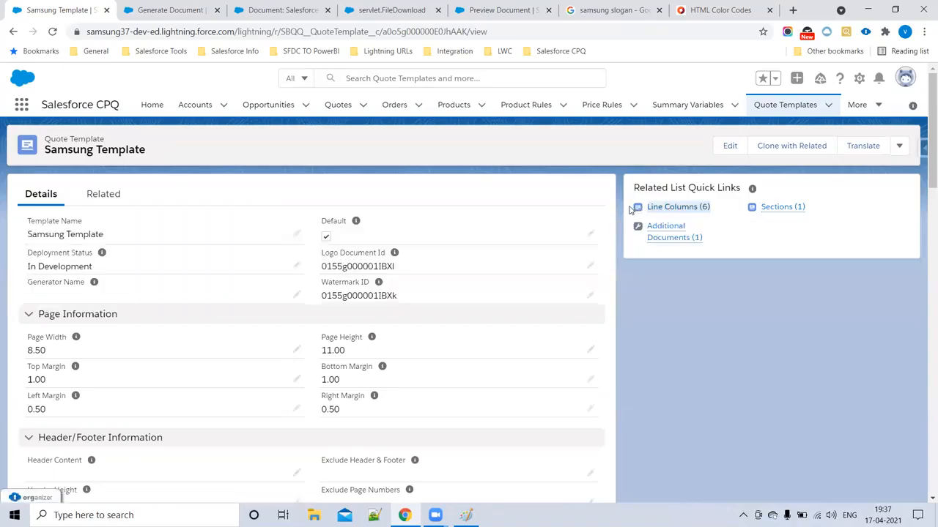
click(657, 208)
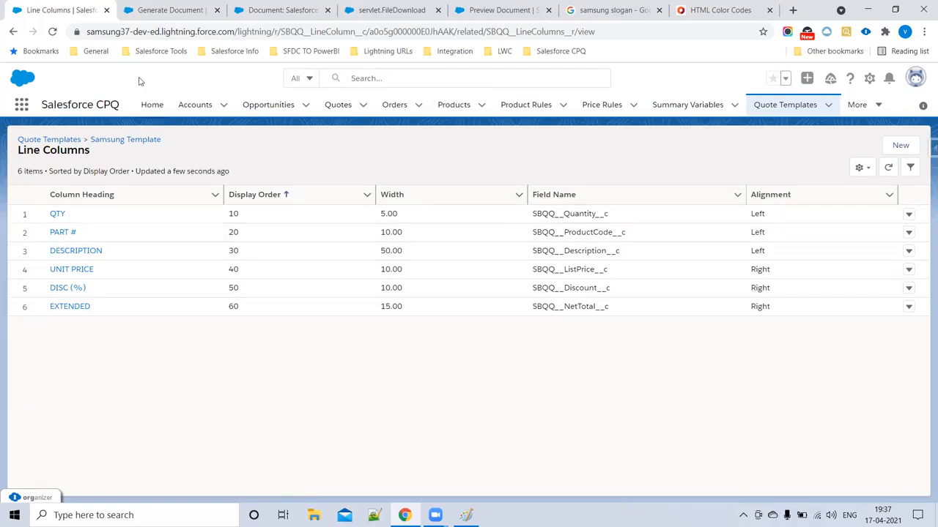
- Start a new line column for Samsung Template, then cancel the form without saving
click(173, 7)
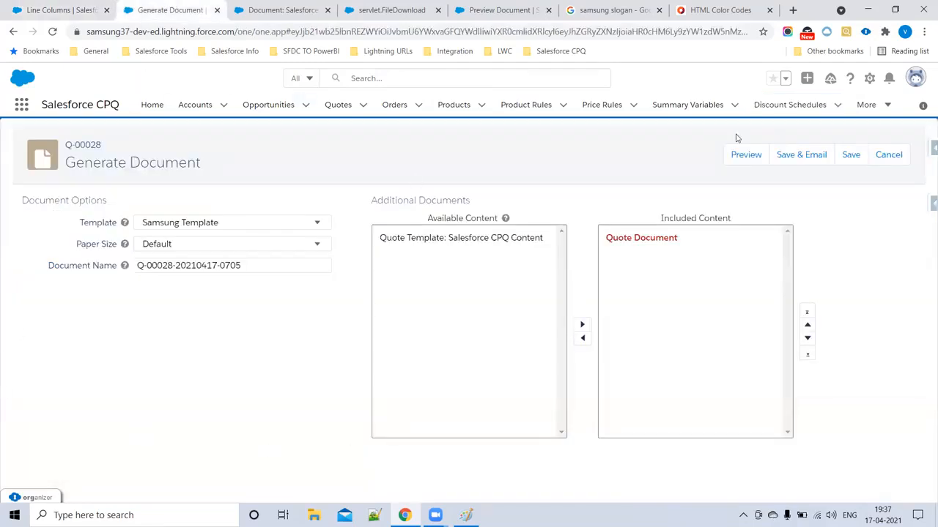
click(84, 8)
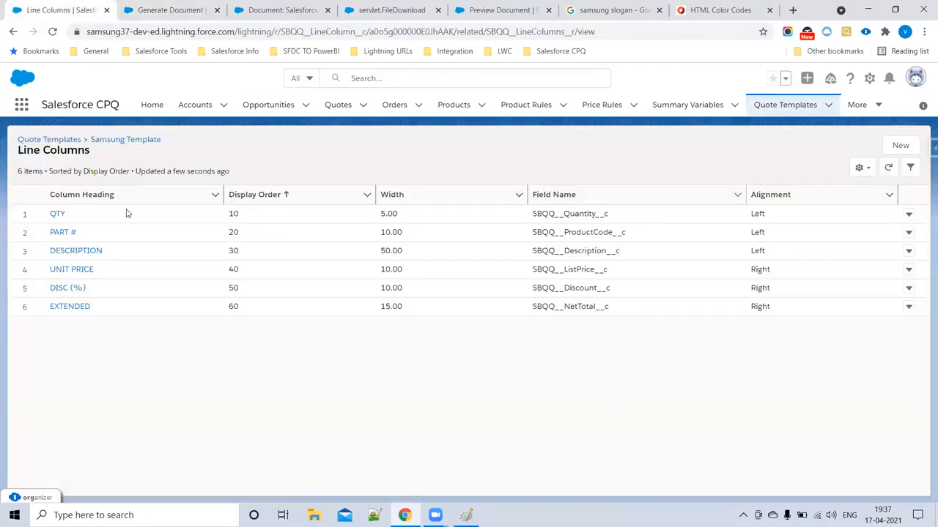
click(897, 147)
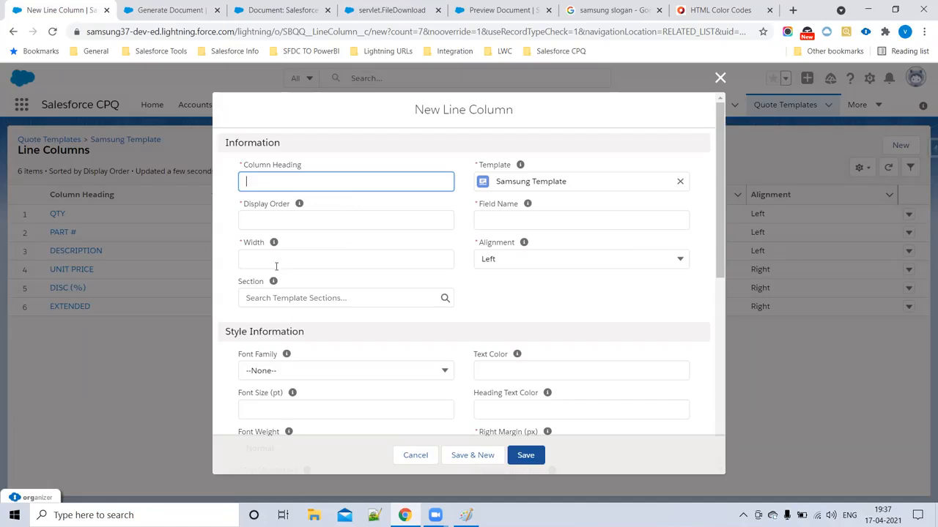
click(512, 220)
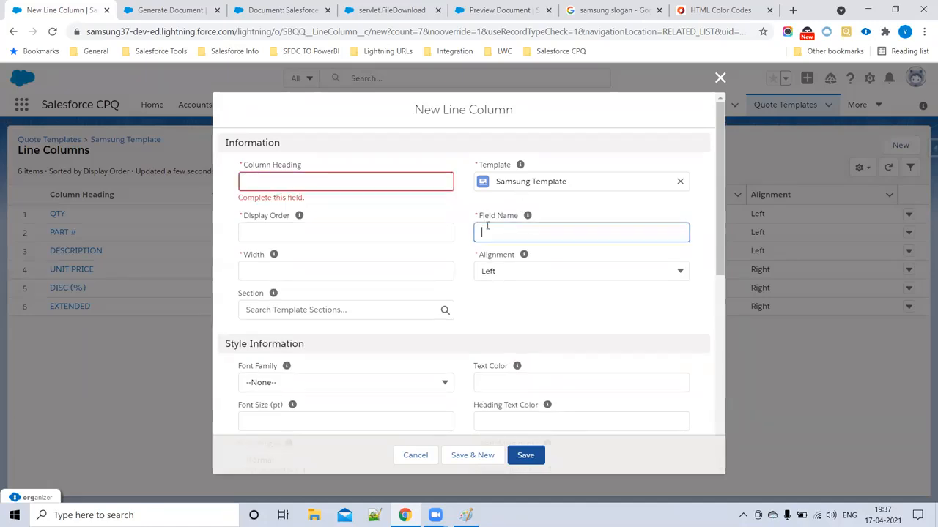
click(720, 78)
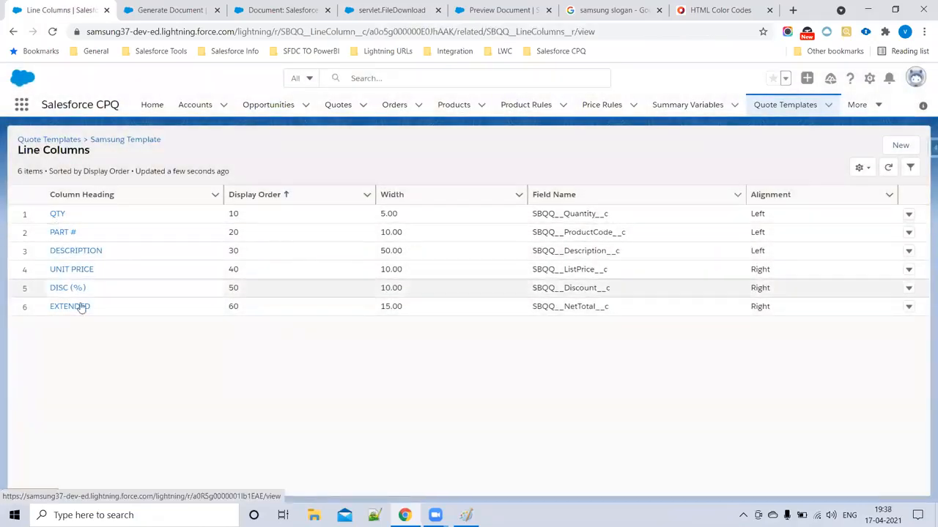
- Review the document generation, CPQ Content and earlier preview tabs, then return to Quote Templates
click(174, 13)
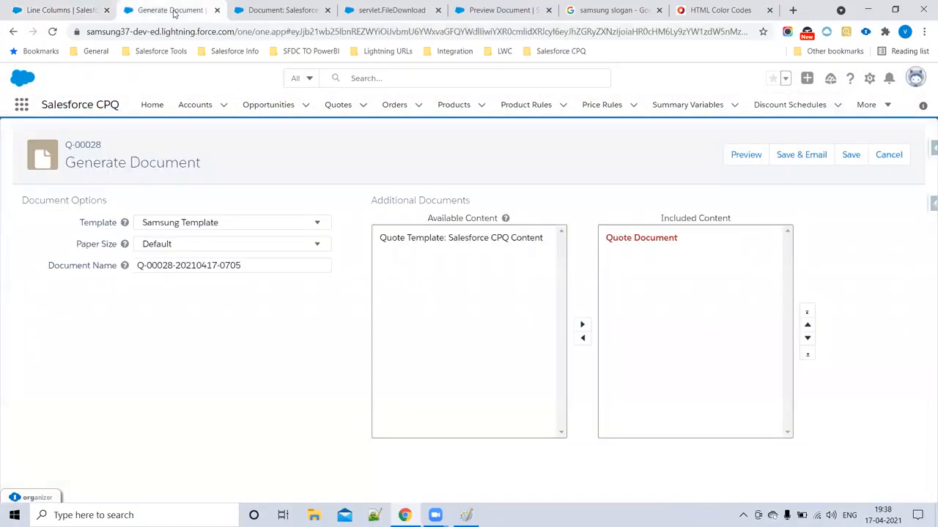
click(293, 10)
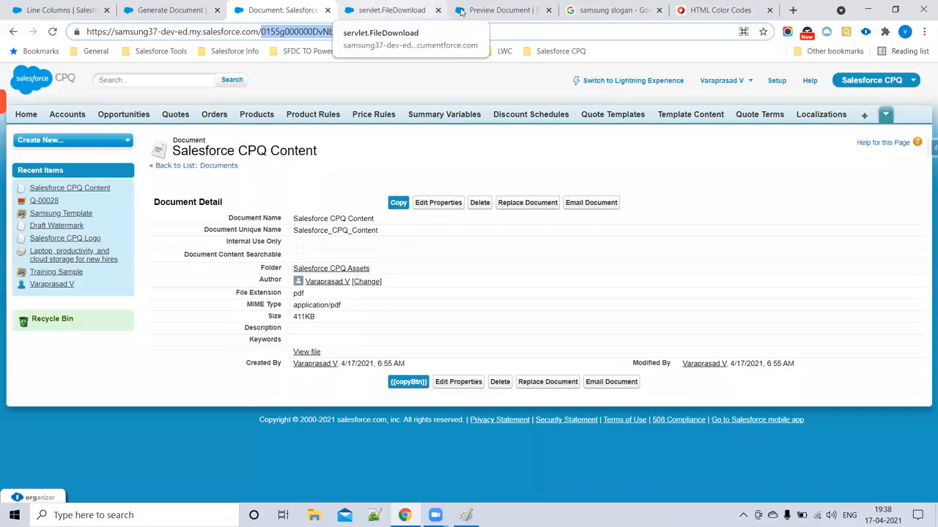
click(493, 11)
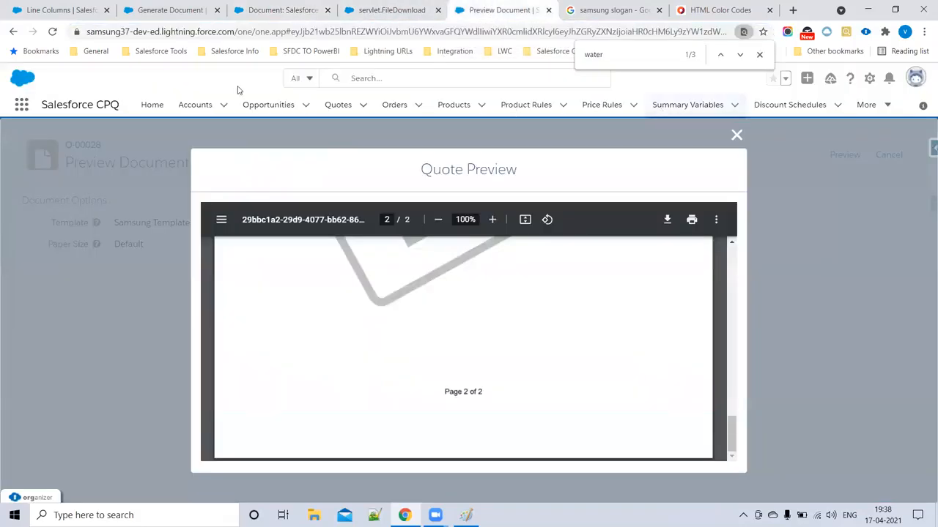
click(64, 8)
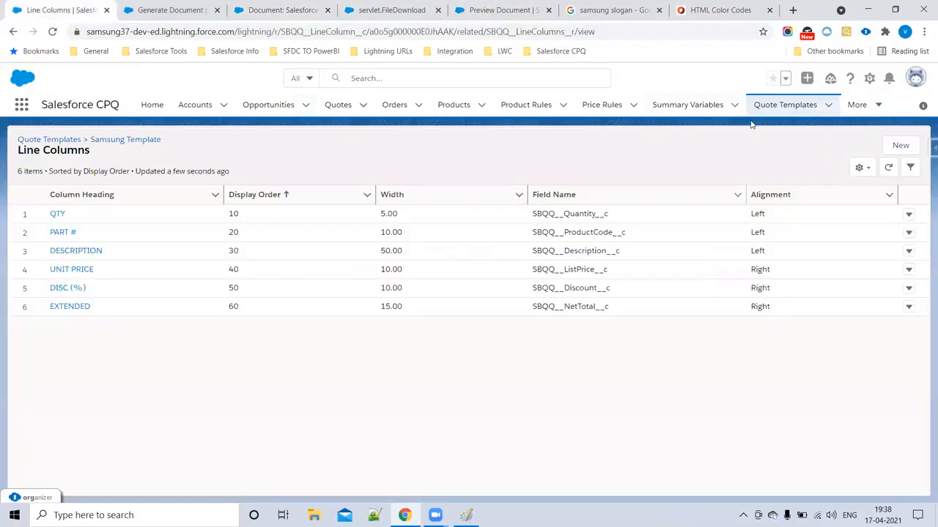
click(73, 141)
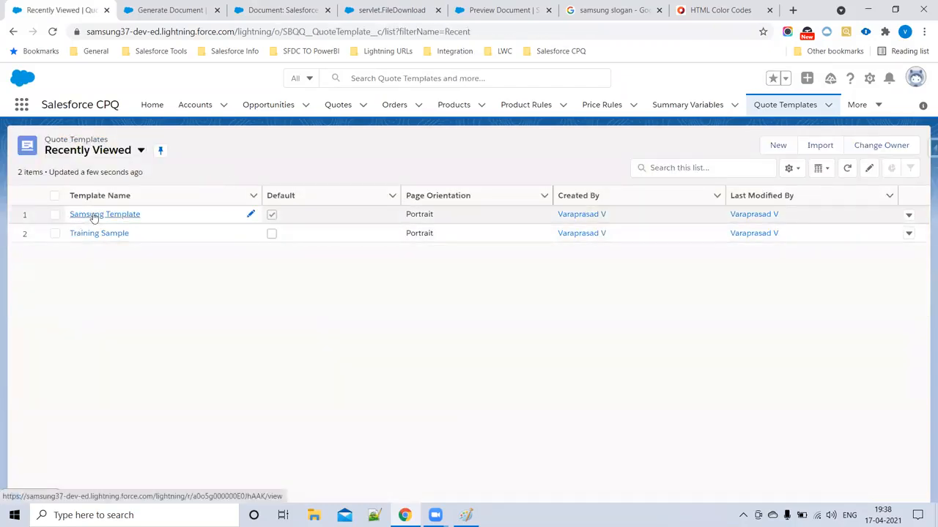
- In Samsung Template's Sections, create Section2 with Samsung Line Items content and display order 2
click(93, 215)
click(778, 210)
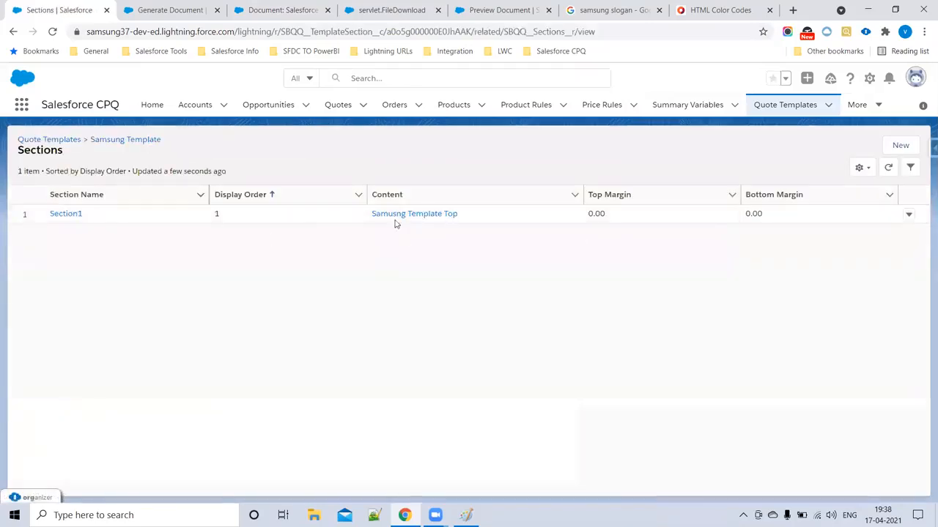
click(900, 147)
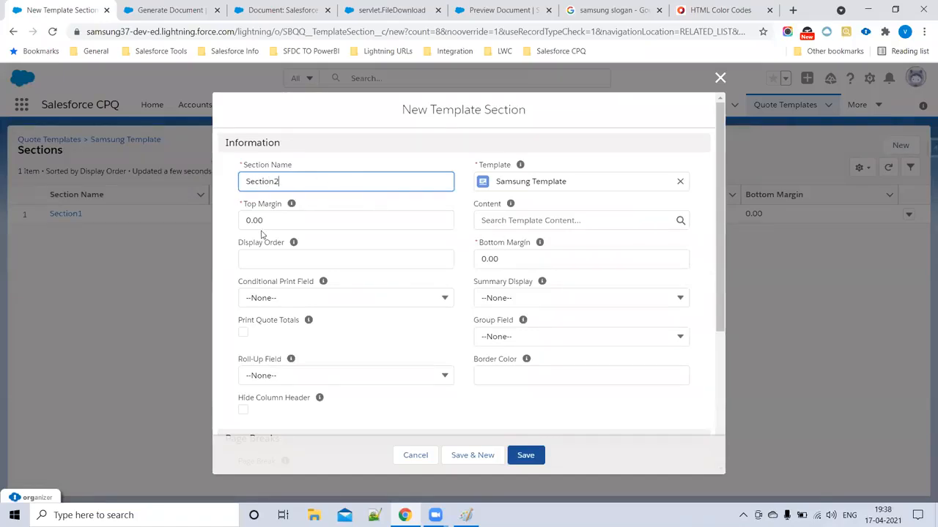
double_click(292, 184)
click(587, 220)
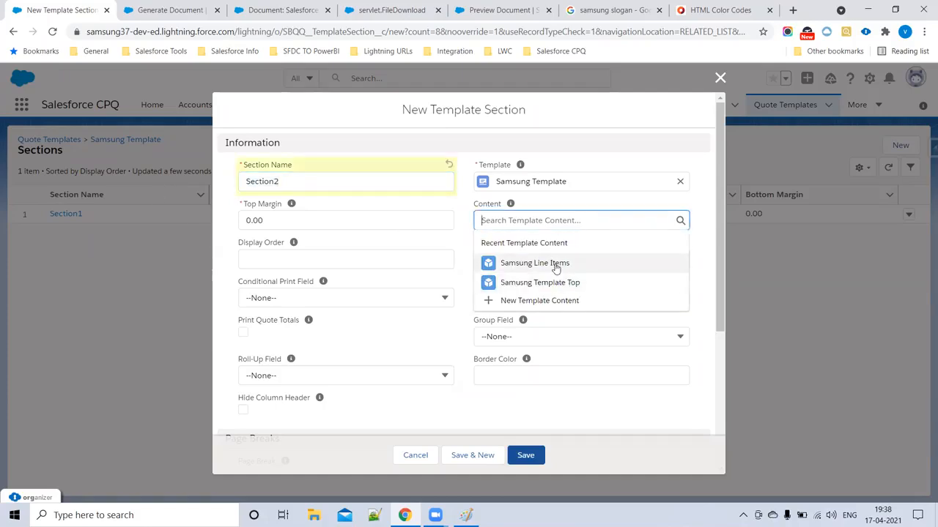
click(555, 264)
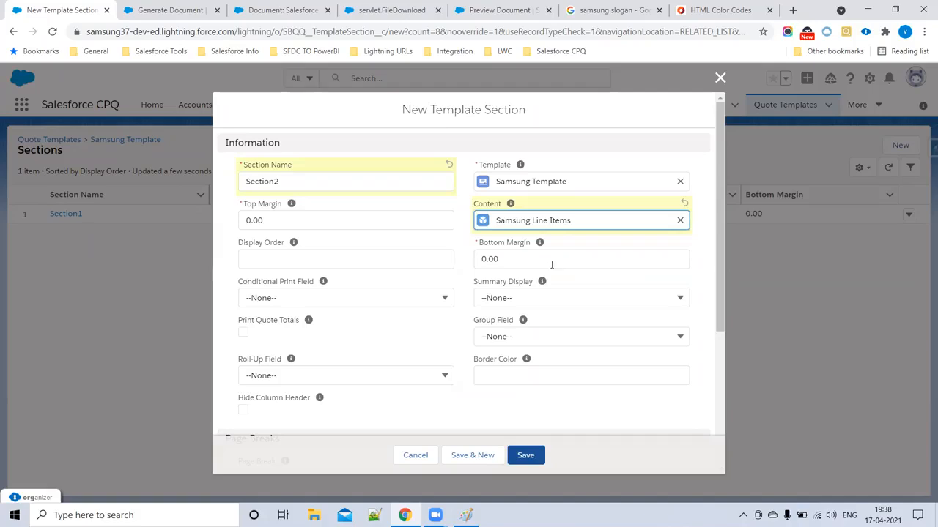
click(240, 265)
text(2)
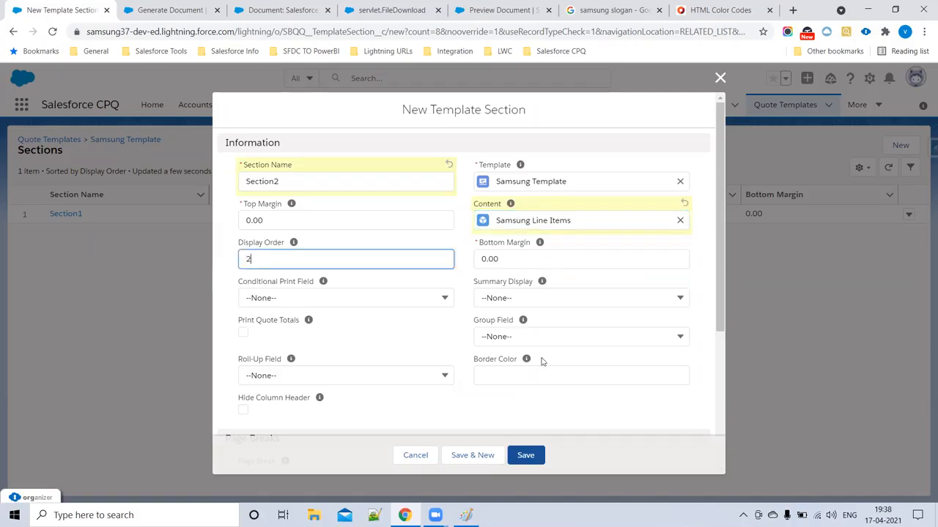
click(526, 455)
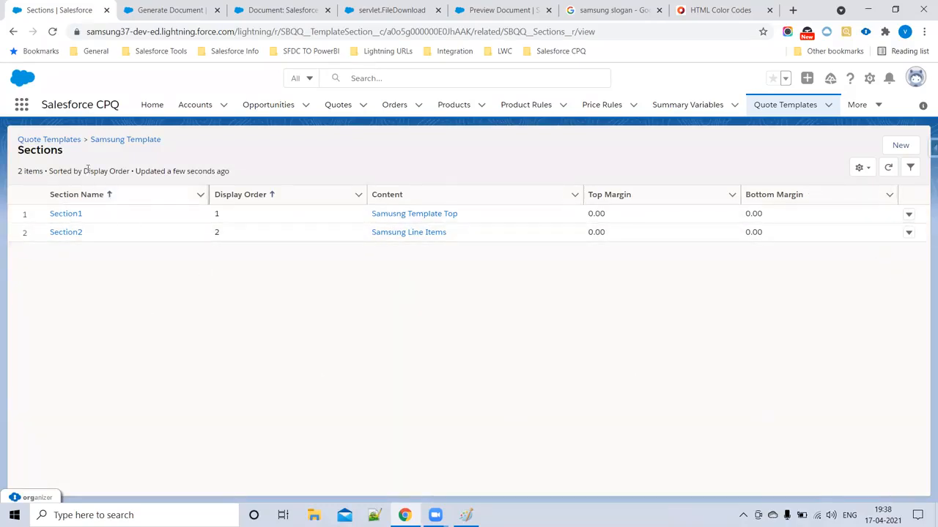
- Reload the Generate Document page, preview quote Q-00028, and scroll down to the line items table
click(167, 6)
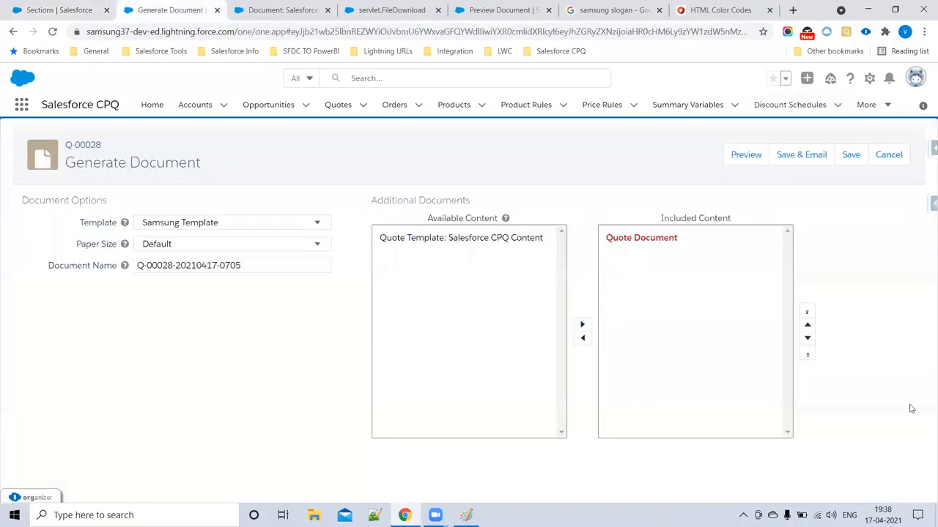
click(52, 32)
click(741, 157)
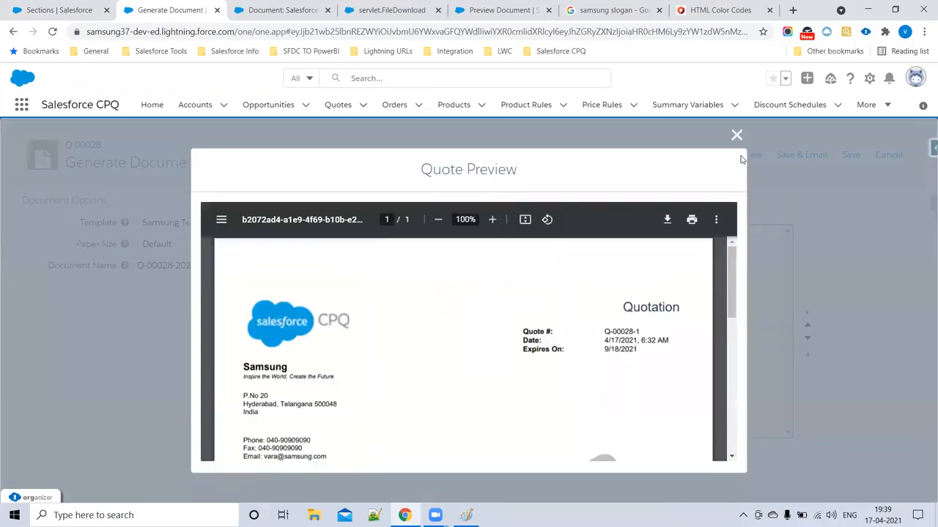
scroll(492, 351, down, 2)
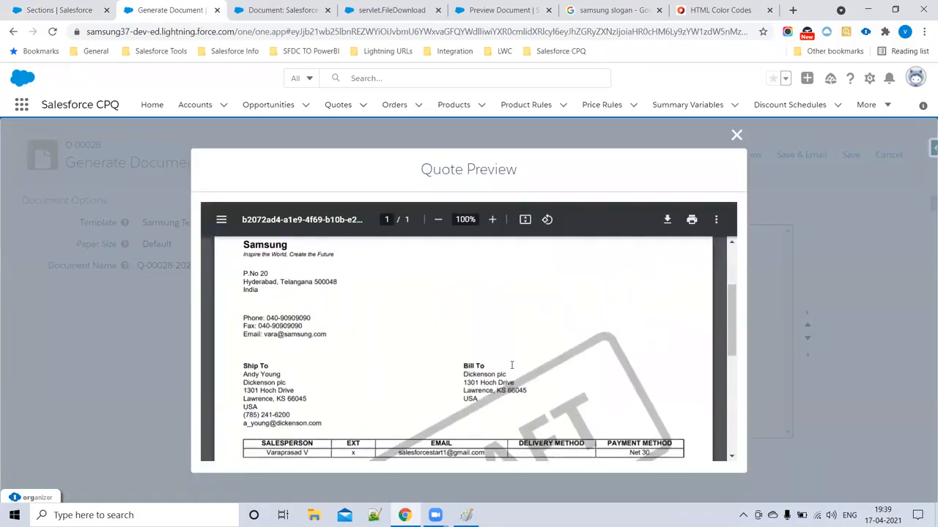
scroll(356, 375, down, 3)
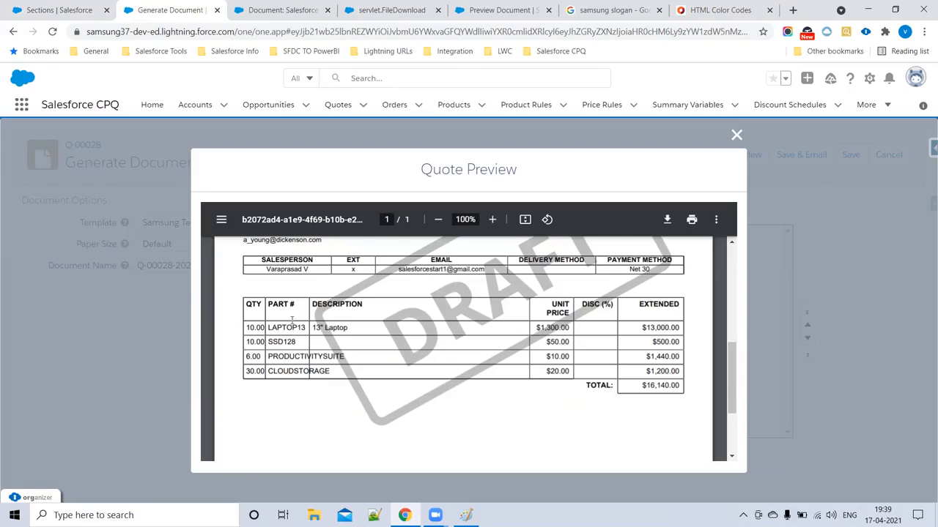
- Check the PART # column's width in the quote preview, then move to the two-page Preview Document
drag(269, 304, 399, 314)
drag(295, 306, 262, 304)
click(501, 9)
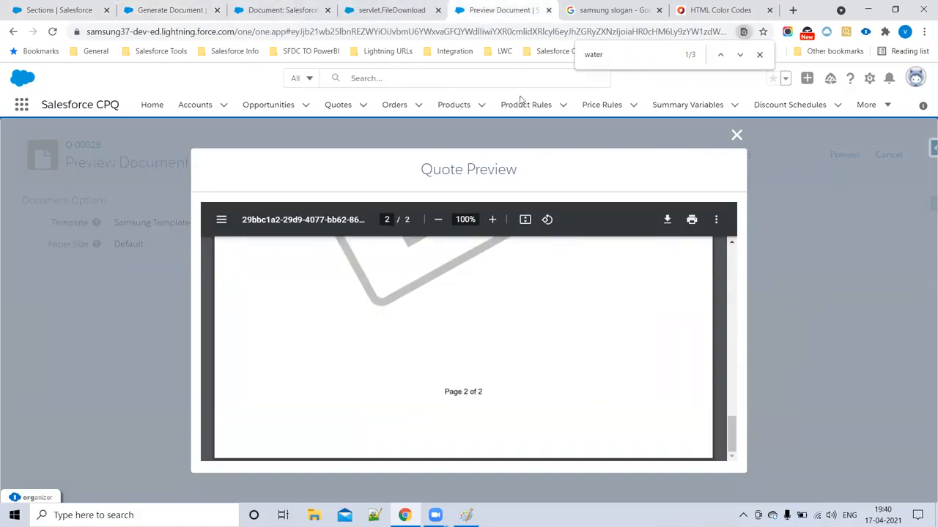
- Close the preview and open Samsung Template's six Line Columns (widths 5, 10, 50, 10, 10, 15)
click(736, 136)
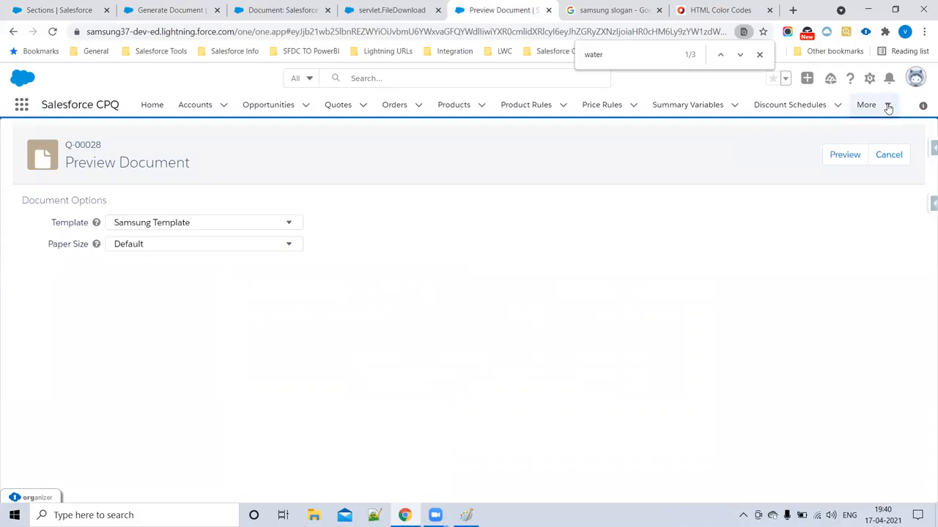
click(879, 160)
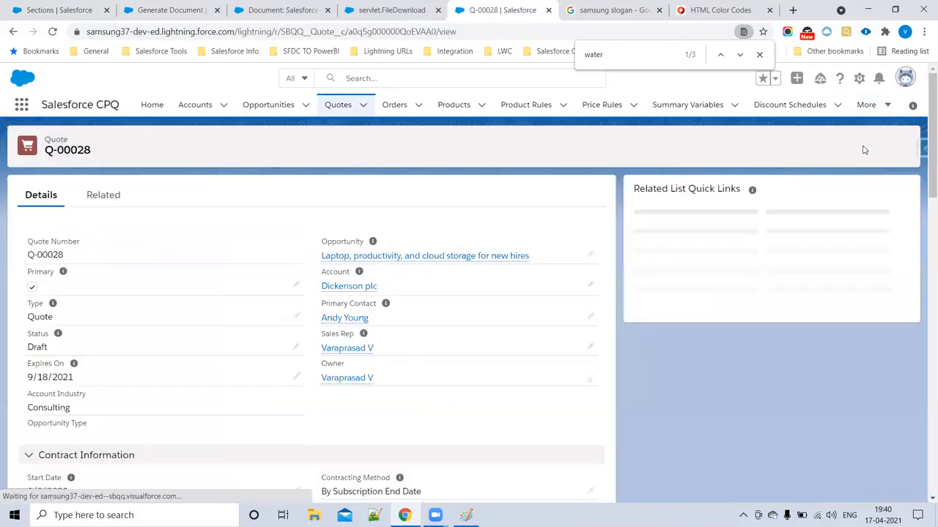
click(870, 112)
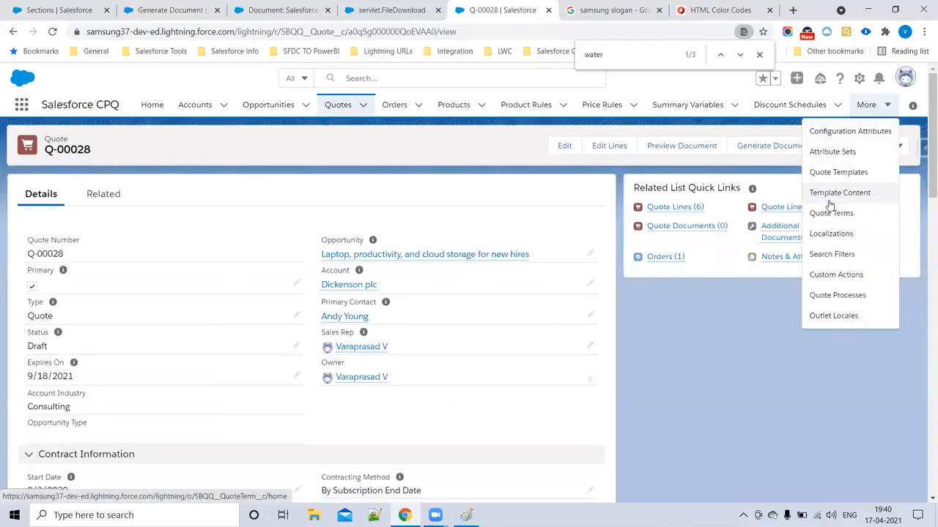
click(828, 176)
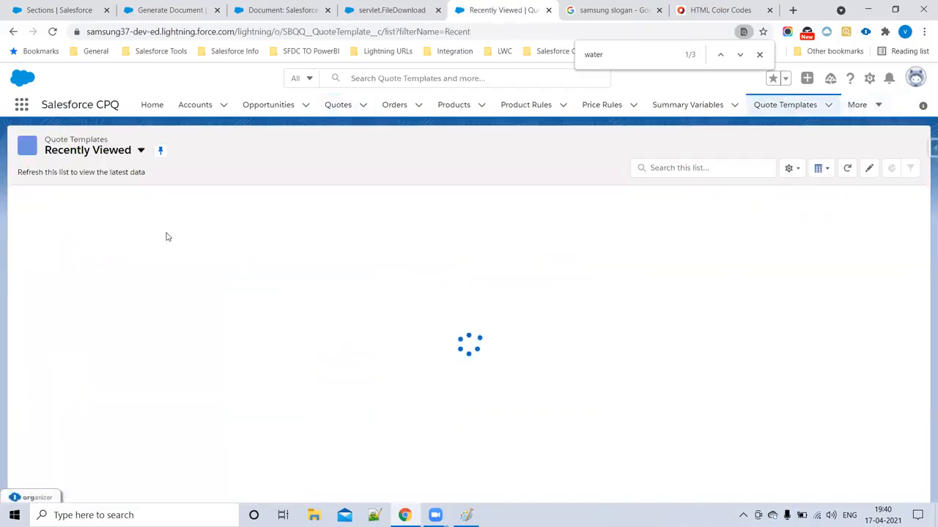
click(105, 218)
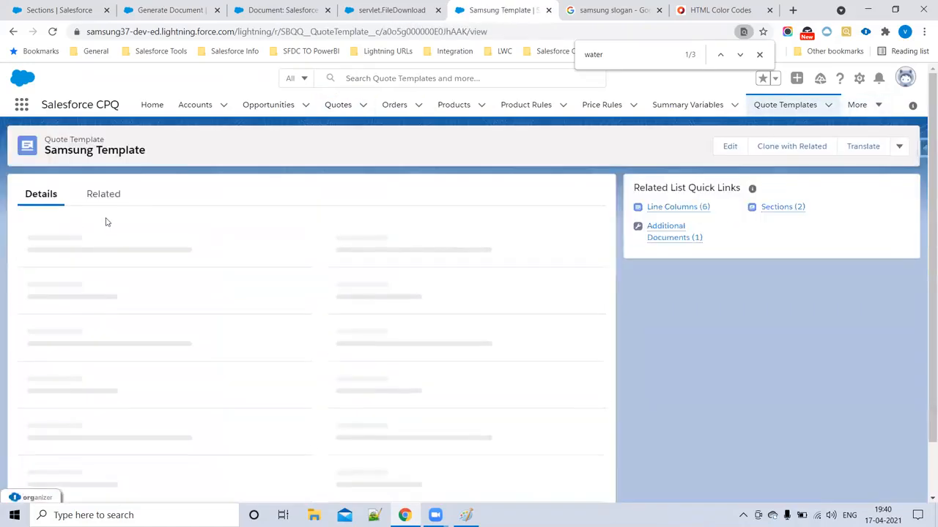
click(658, 209)
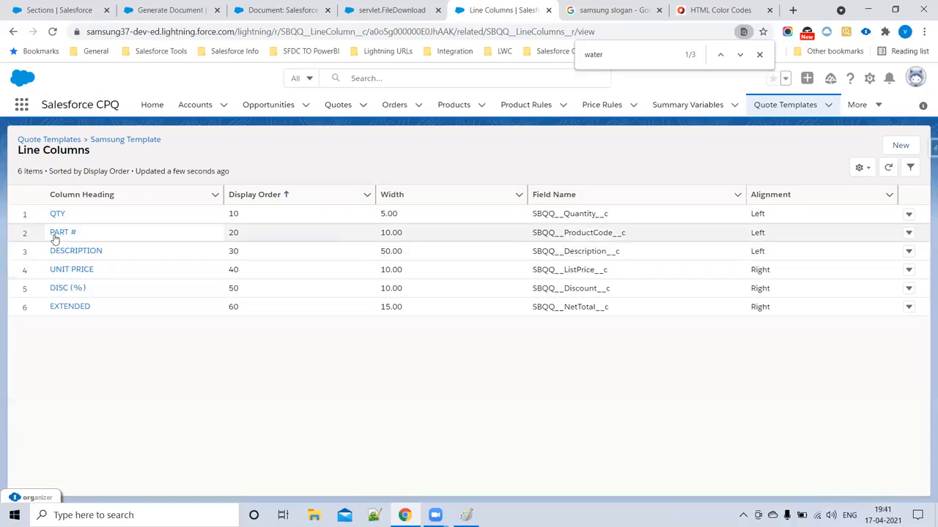
- Change the PART # line column's width to 30 and save it
click(908, 232)
click(866, 256)
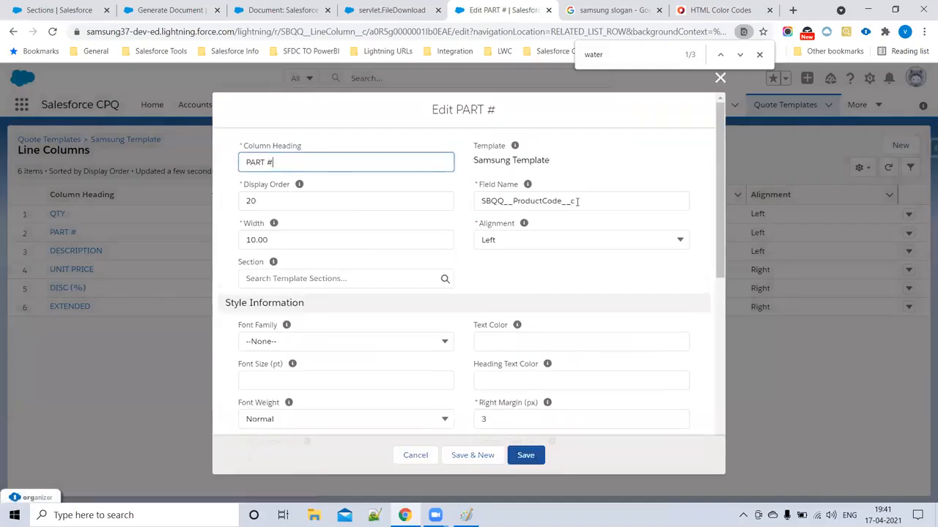
drag(274, 163, 219, 165)
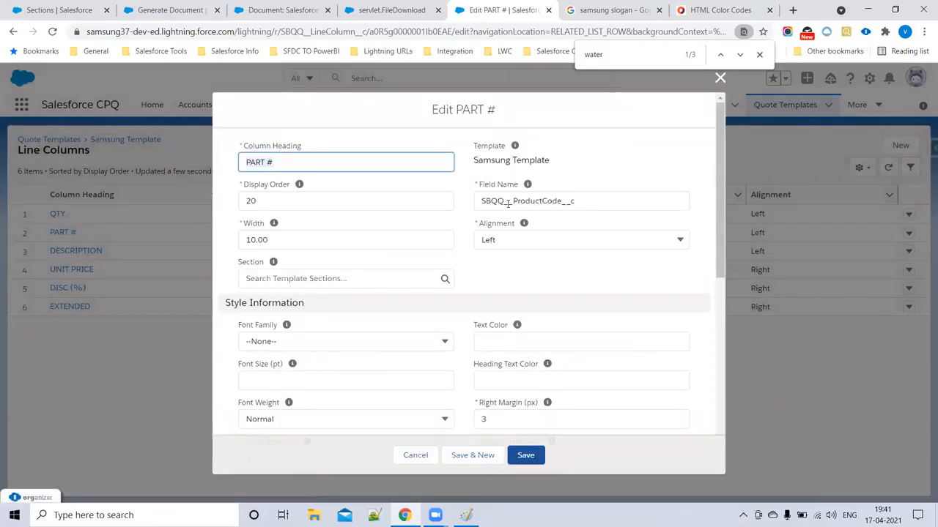
double_click(575, 201)
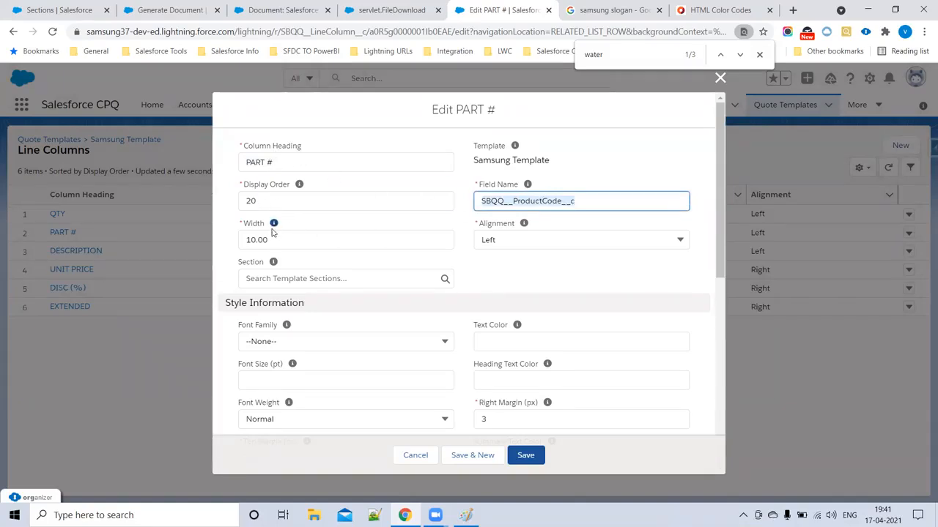
click(252, 247)
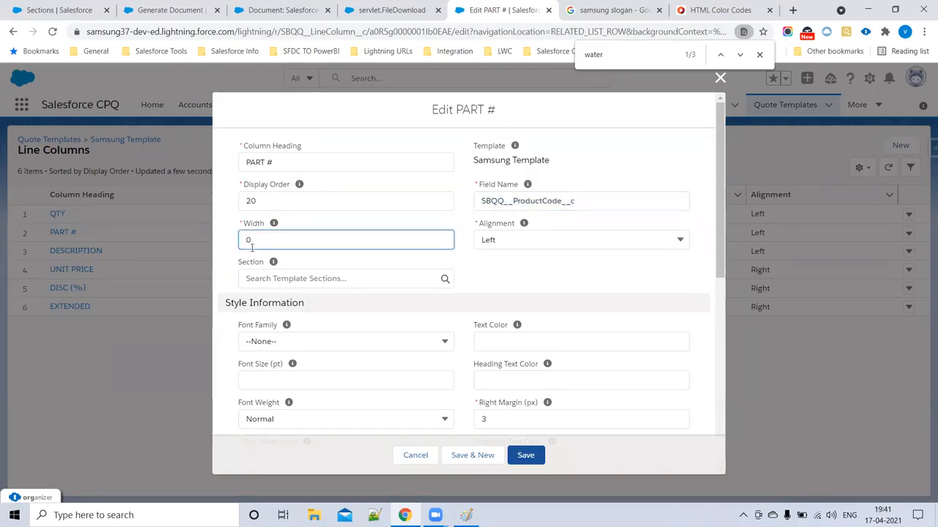
click(523, 452)
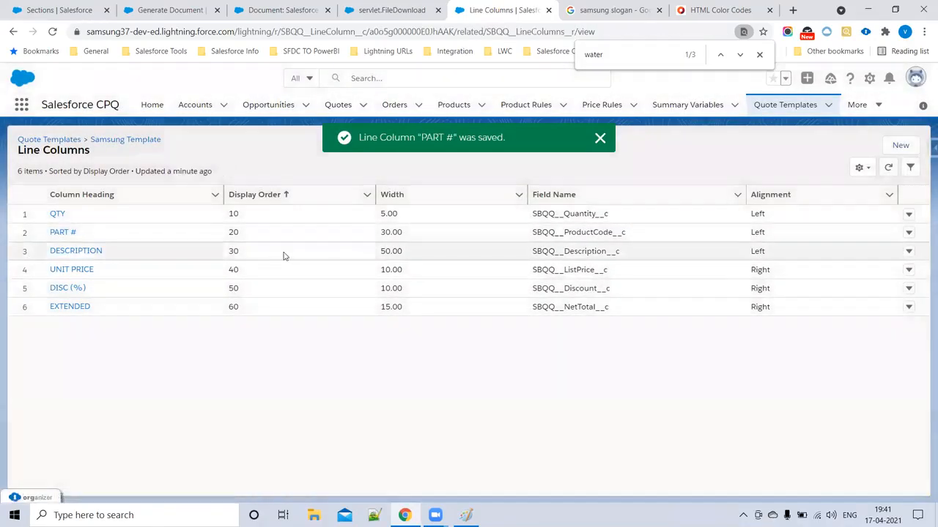
- Change the DESCRIPTION line column's width to 30 and save it
click(909, 252)
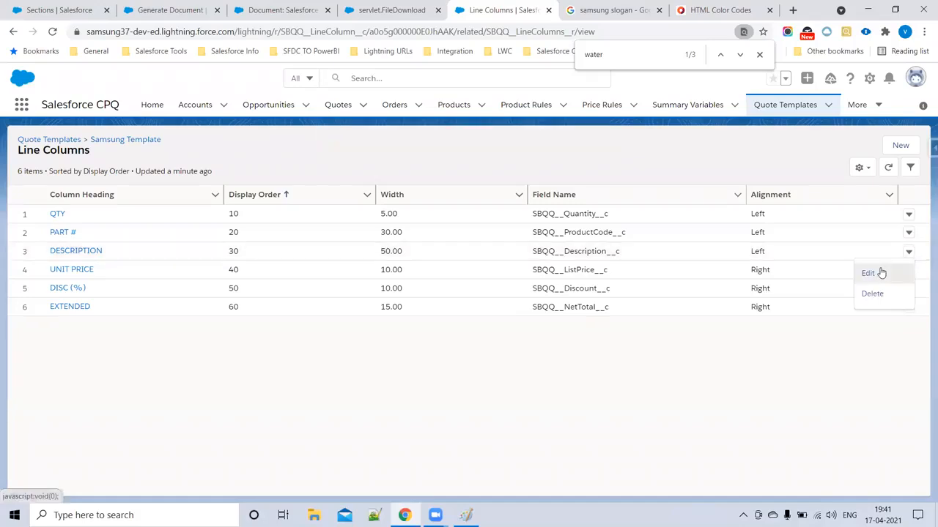
click(868, 273)
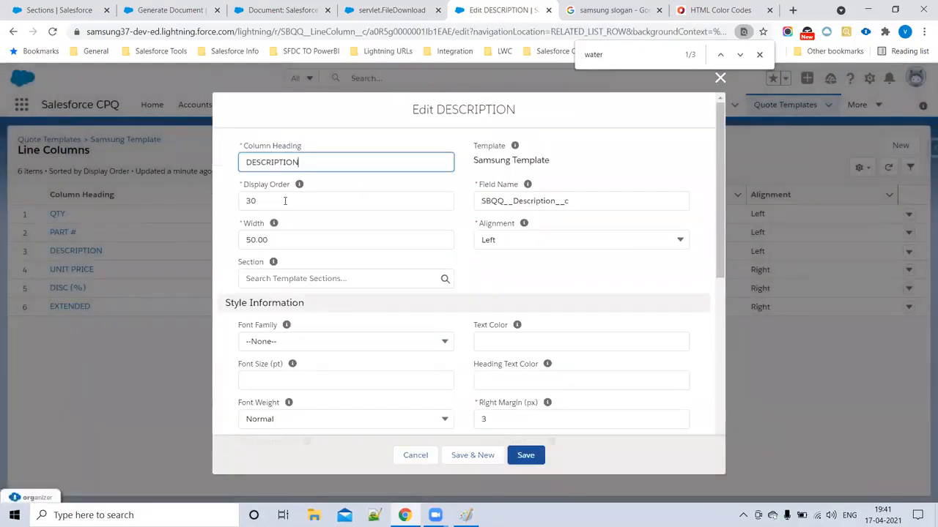
click(249, 240)
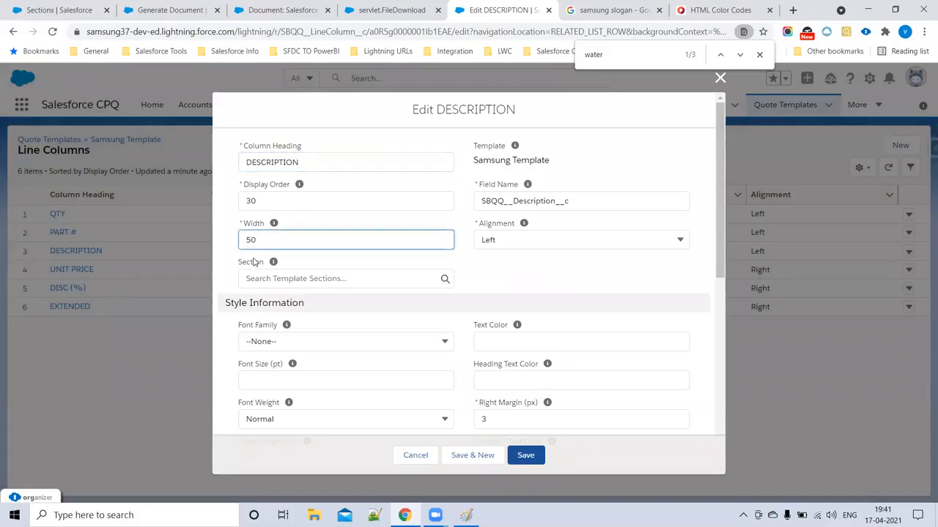
text(3)
click(535, 455)
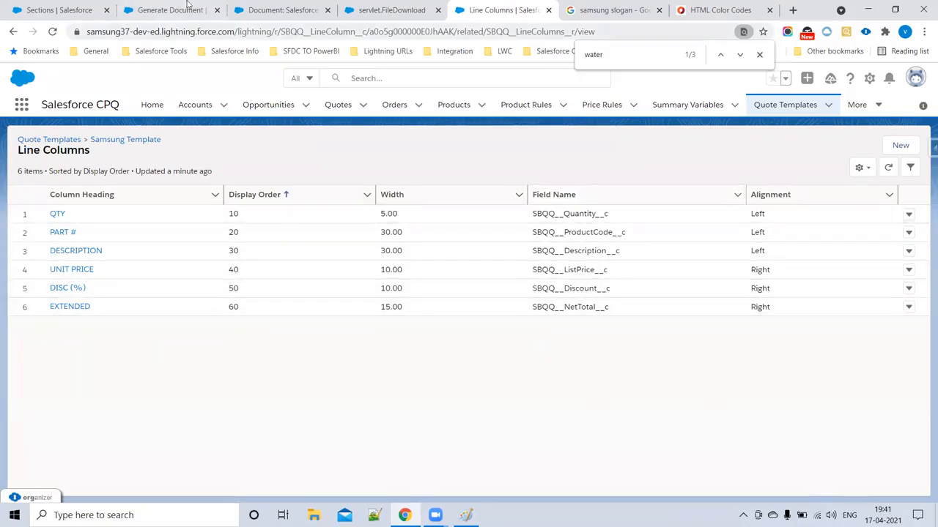
- Back on Generate Document, discard the old preview and regenerate the Q-00028 preview
click(284, 5)
click(63, 6)
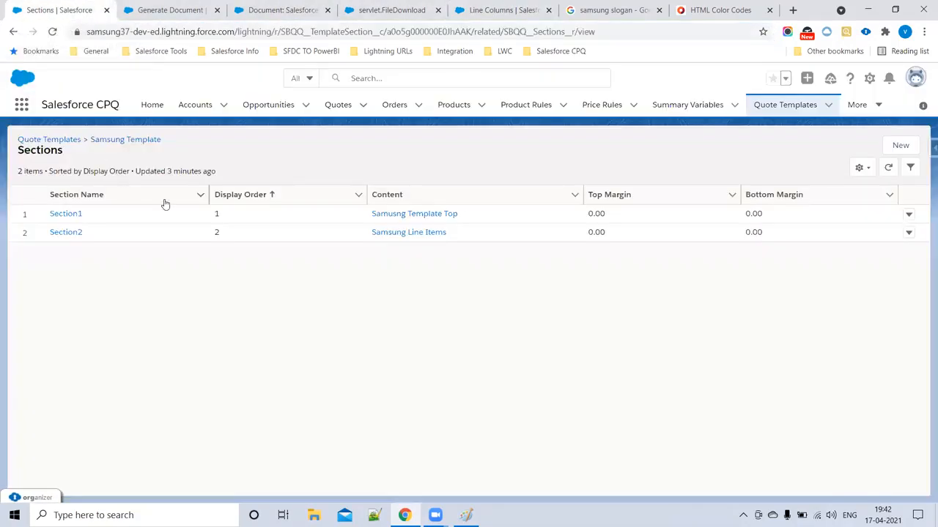
click(157, 8)
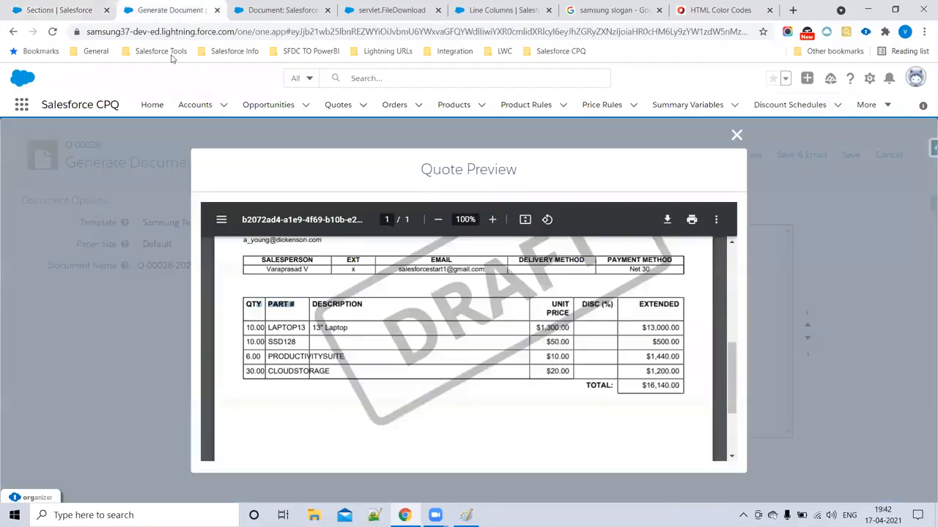
click(737, 137)
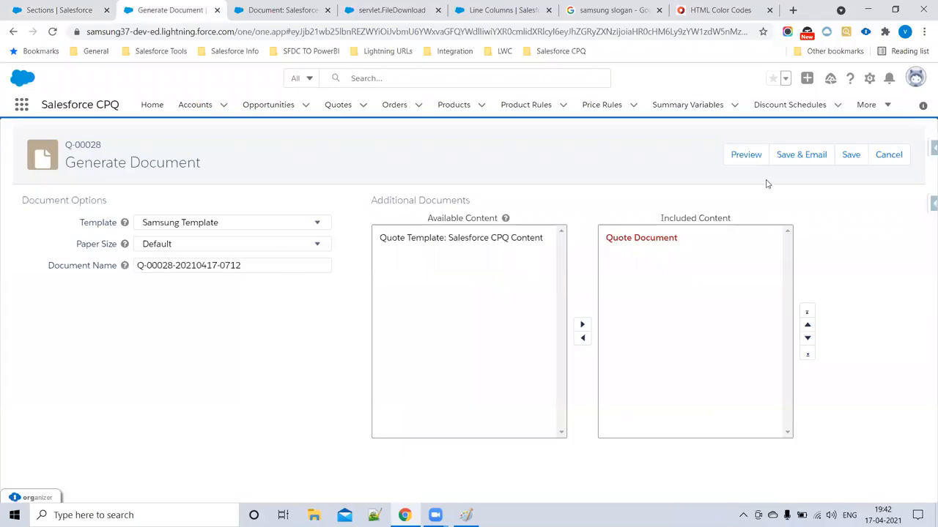
click(744, 157)
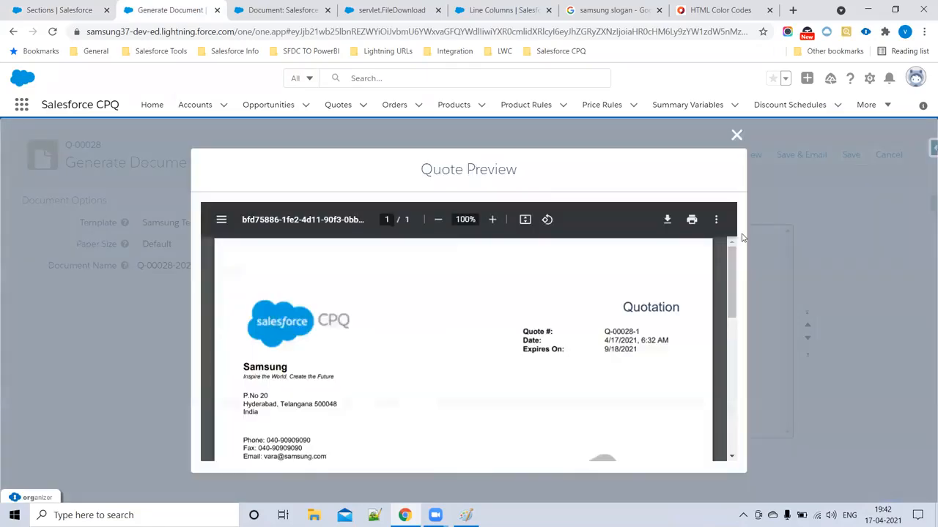
- Confirm the one-page preview shows equally wide PART # and DESCRIPTION columns, then close it
scroll(391, 332, down, 4)
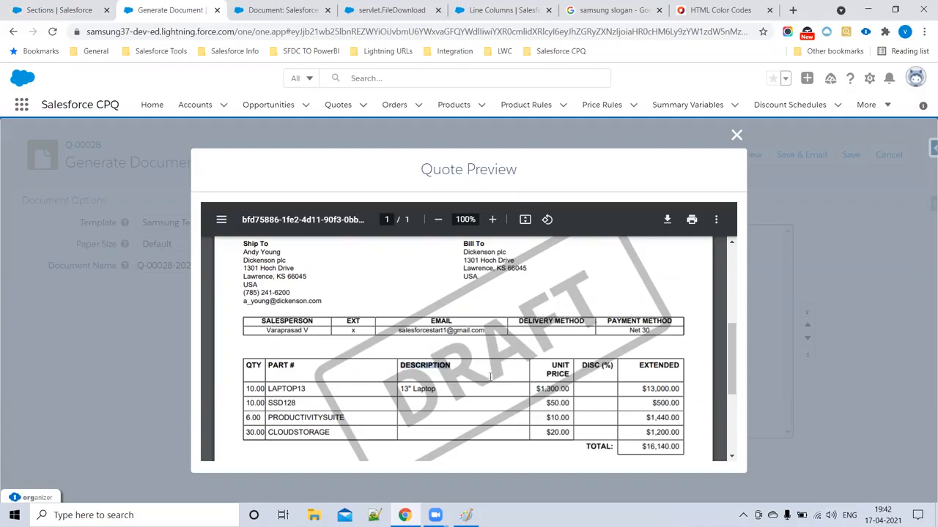
drag(579, 371, 681, 422)
click(587, 397)
scroll(467, 391, down, 3)
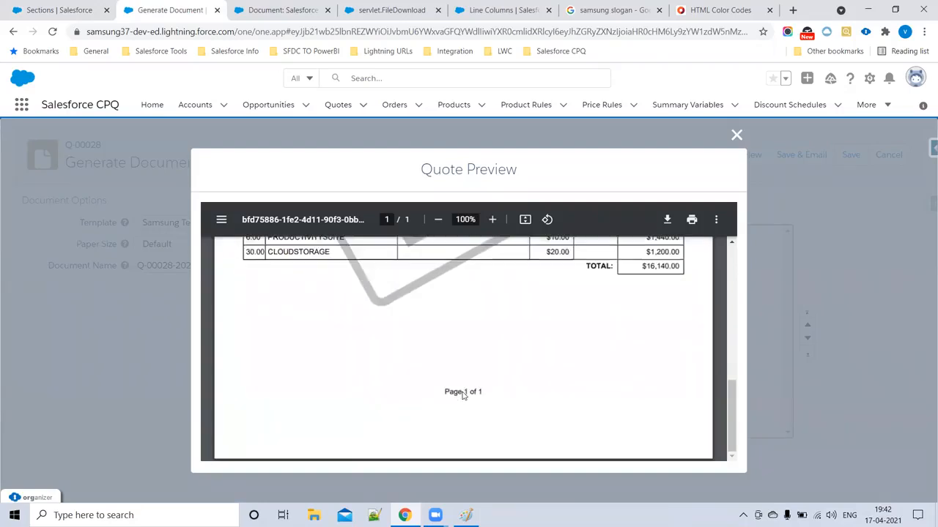
scroll(439, 396, up, 8)
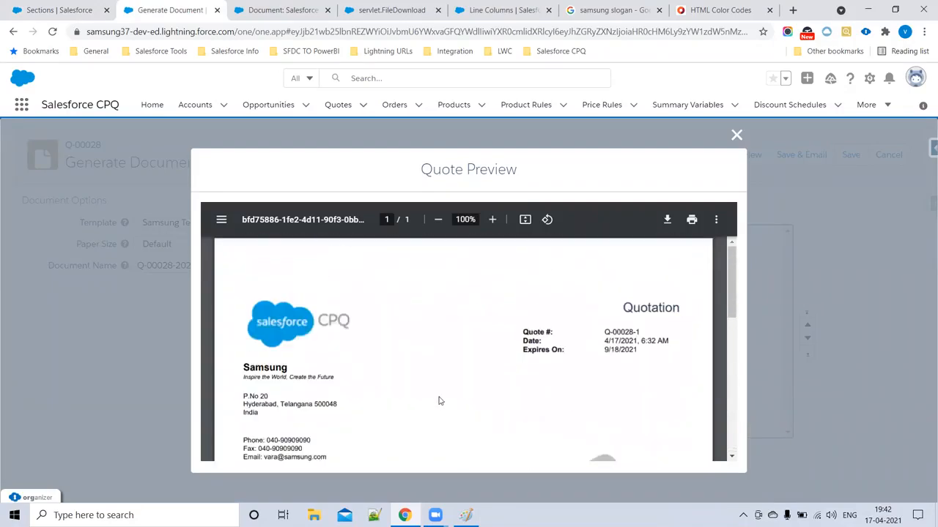
scroll(439, 400, down, 5)
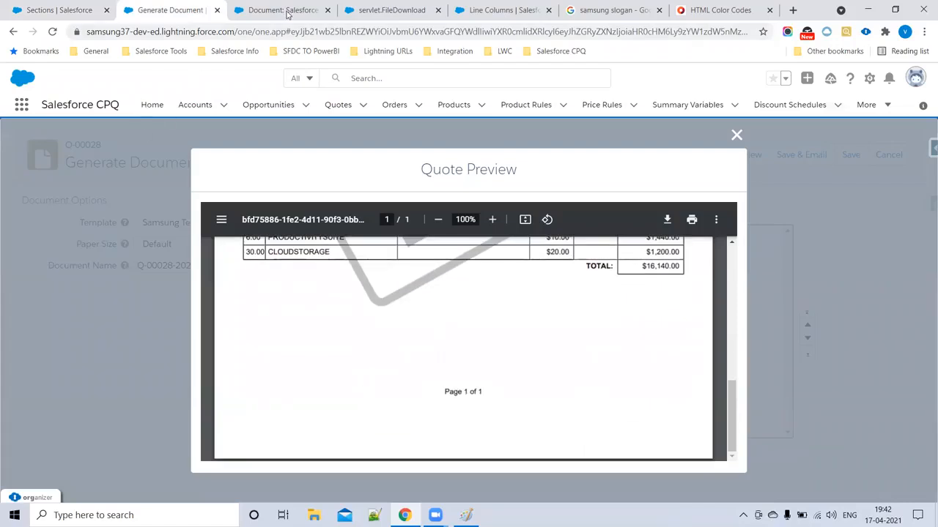
scroll(293, 366, up, 4)
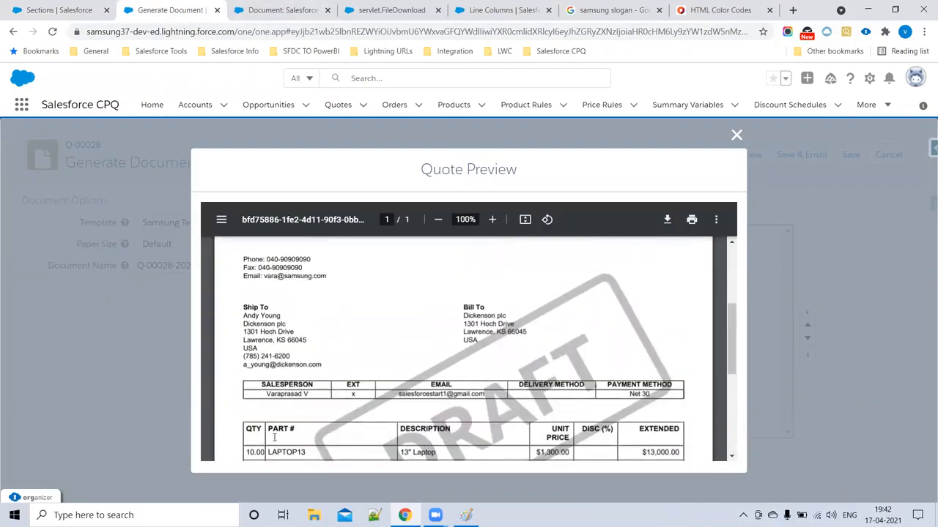
scroll(274, 437, down, 2)
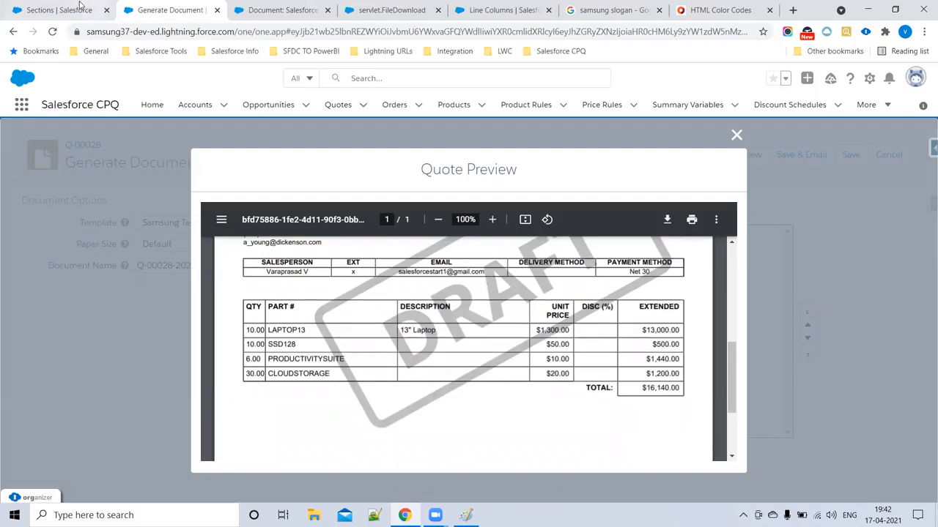
click(736, 136)
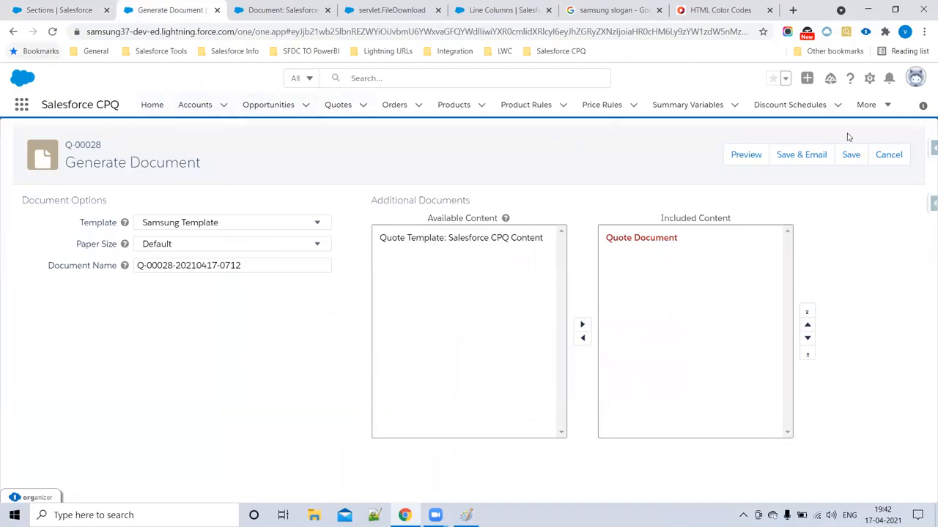
click(888, 156)
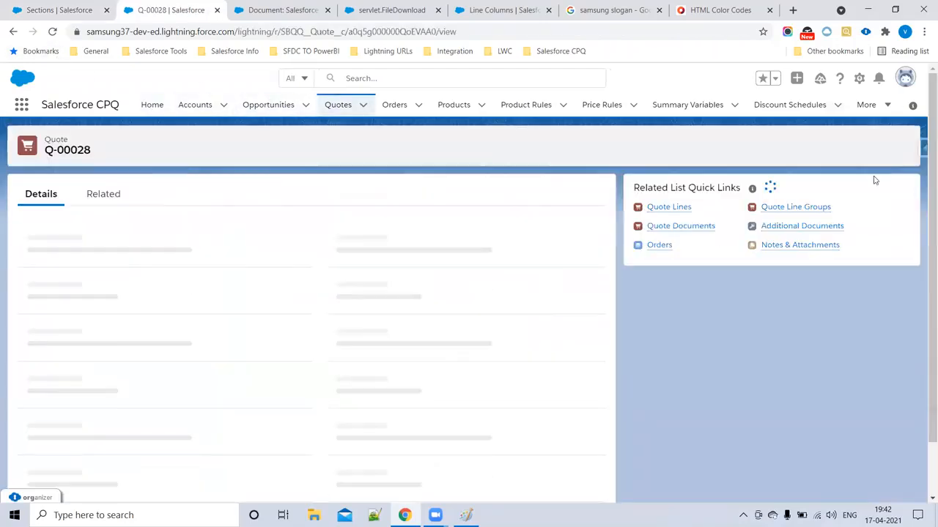
mouse_move(669, 207)
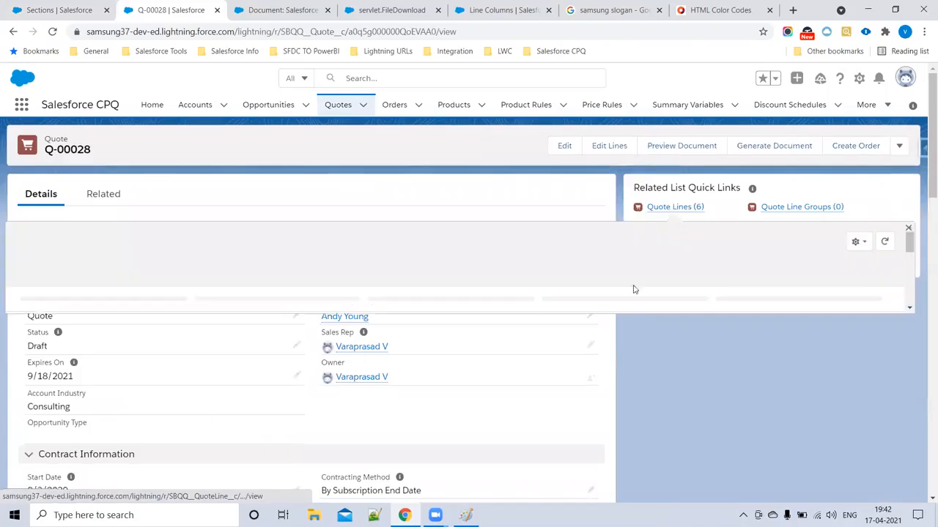
click(885, 105)
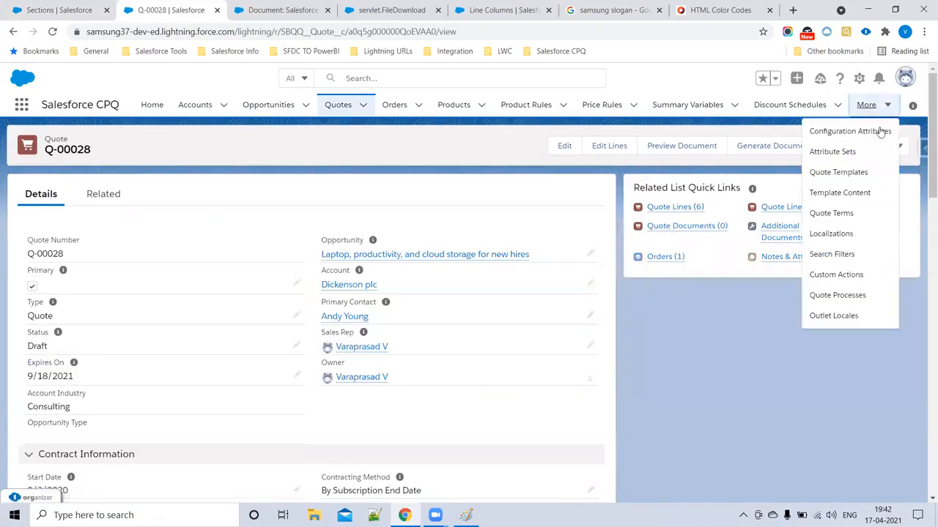
click(832, 174)
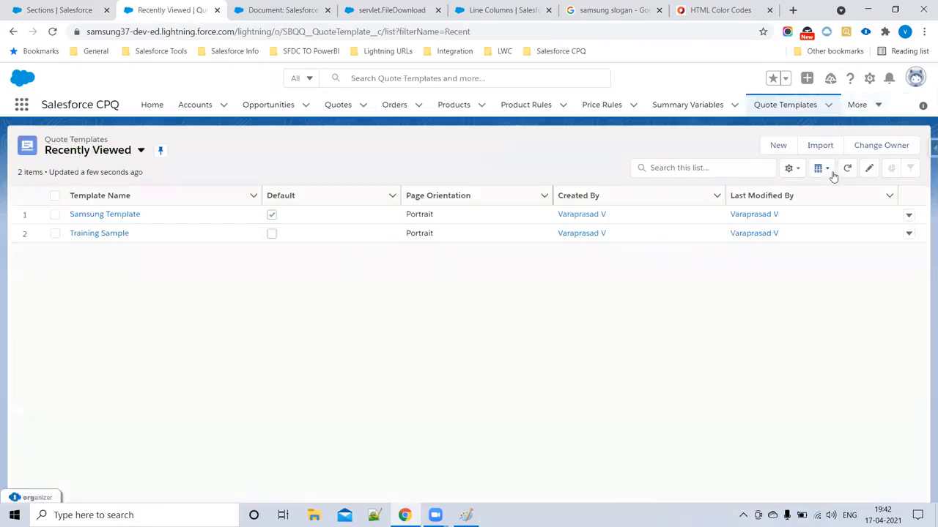
click(73, 12)
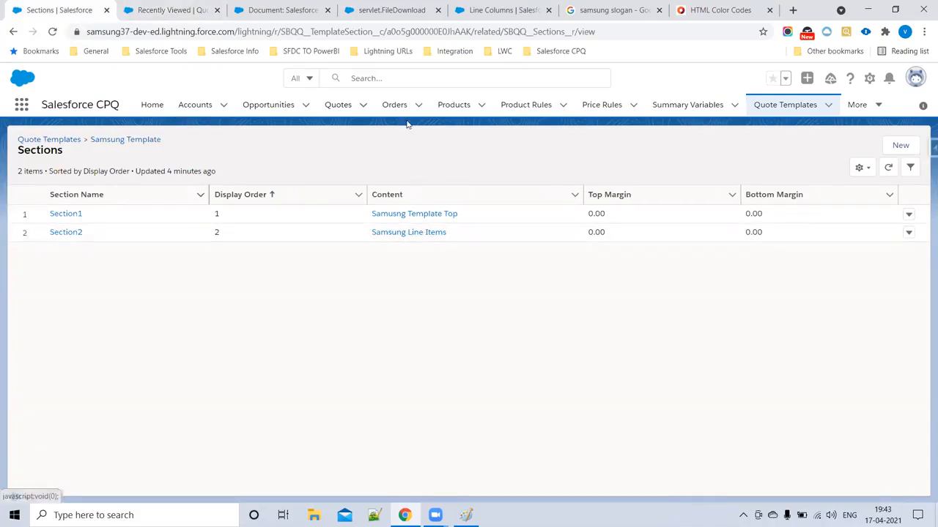
click(339, 107)
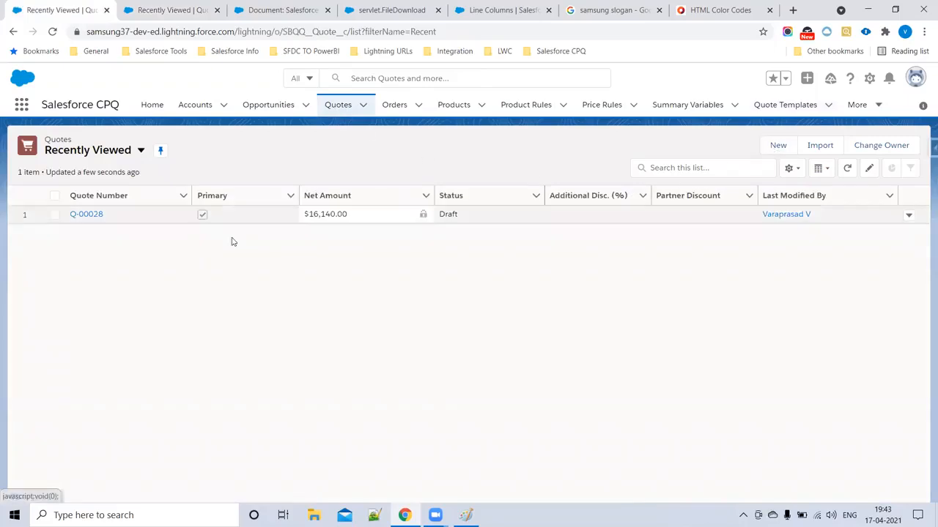
click(93, 214)
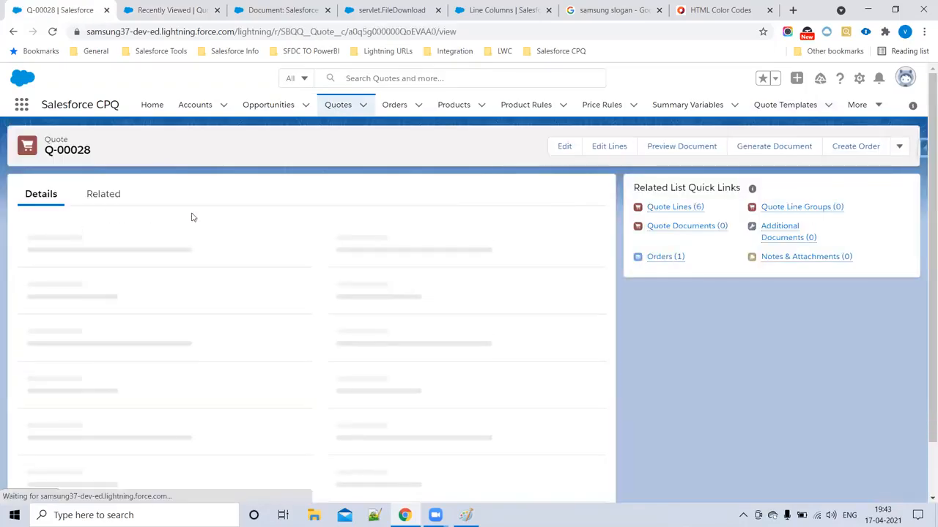
click(762, 147)
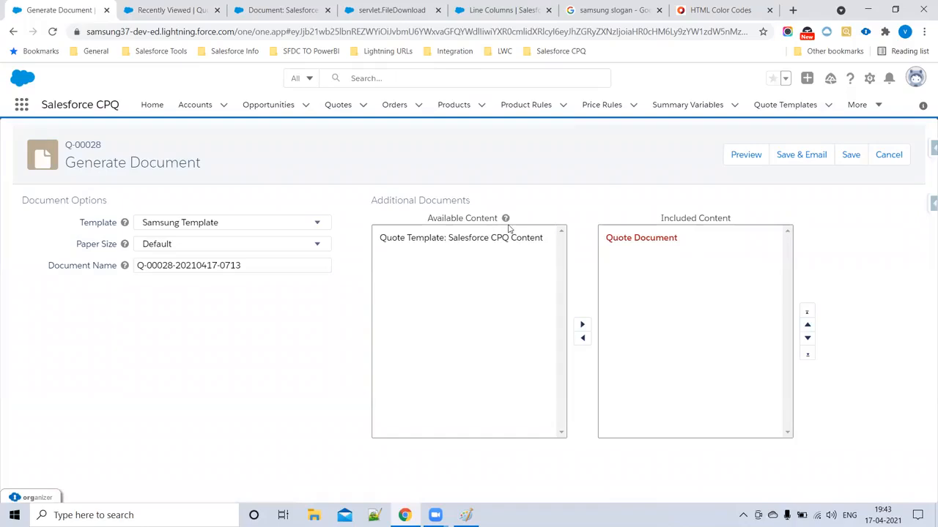
- Preview the Q-00028 PDF with DRAFT watermark, inspect the line-item DISC (%) column, then go to Quotes
click(747, 162)
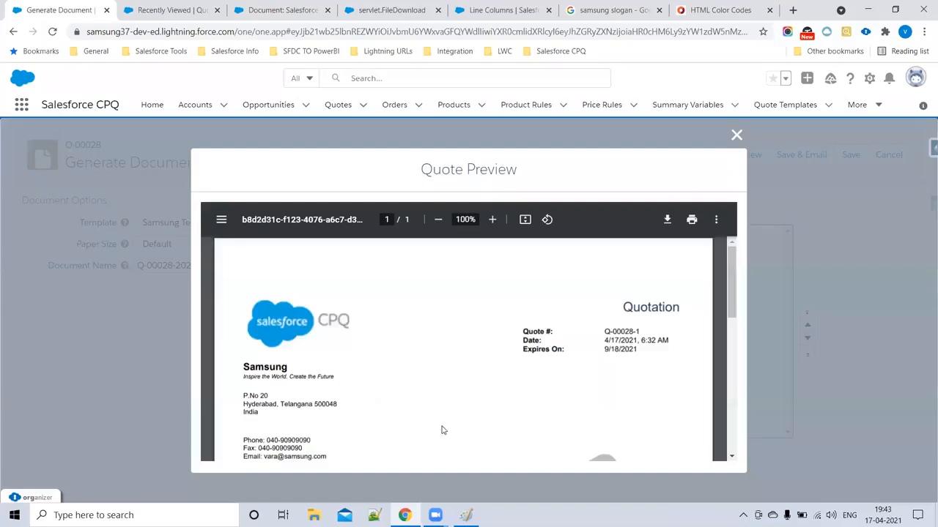
scroll(374, 378, down, 4)
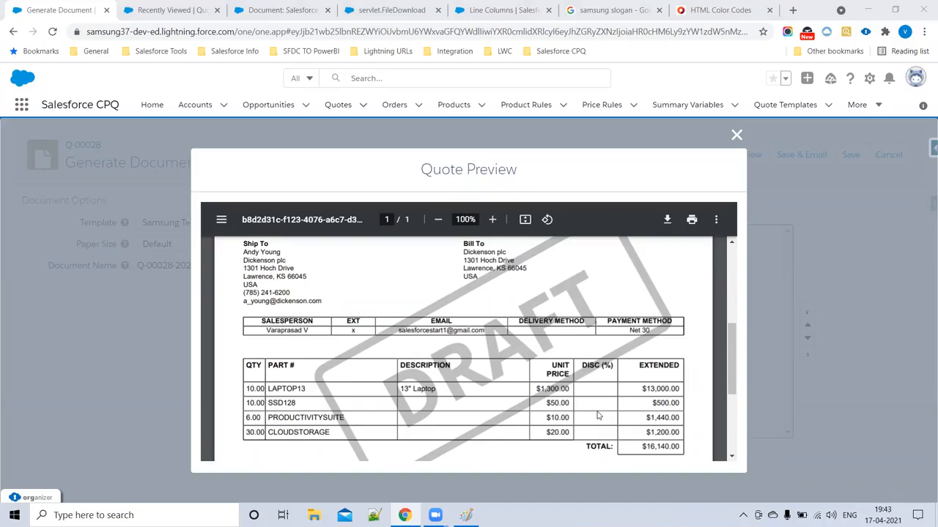
drag(248, 365, 679, 450)
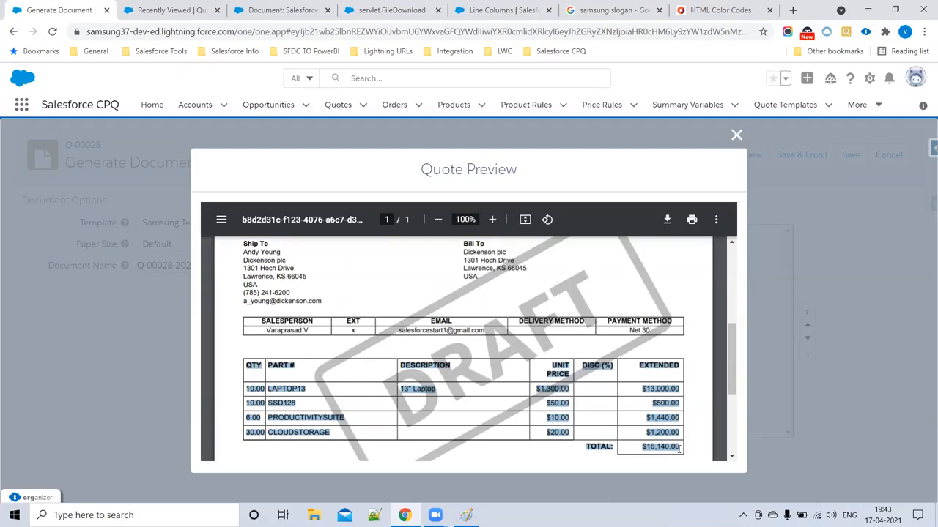
drag(582, 366, 627, 368)
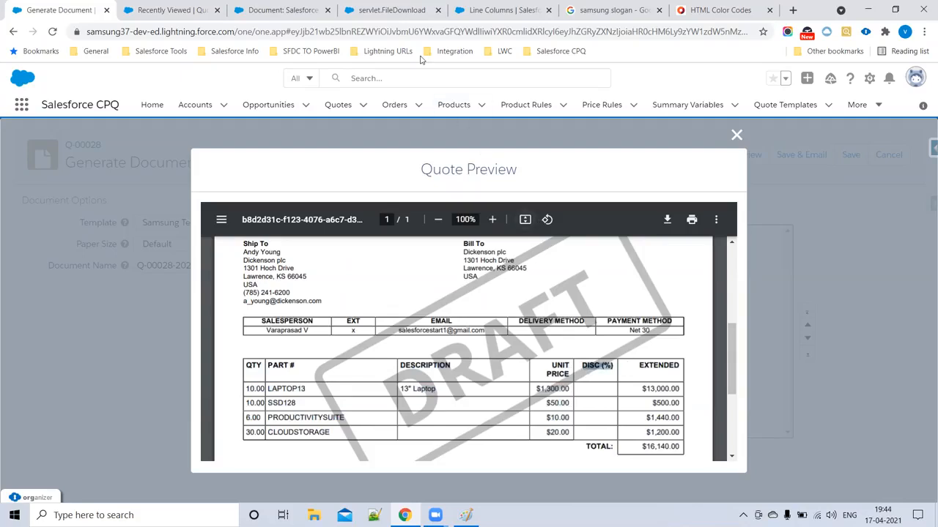
click(170, 9)
click(339, 106)
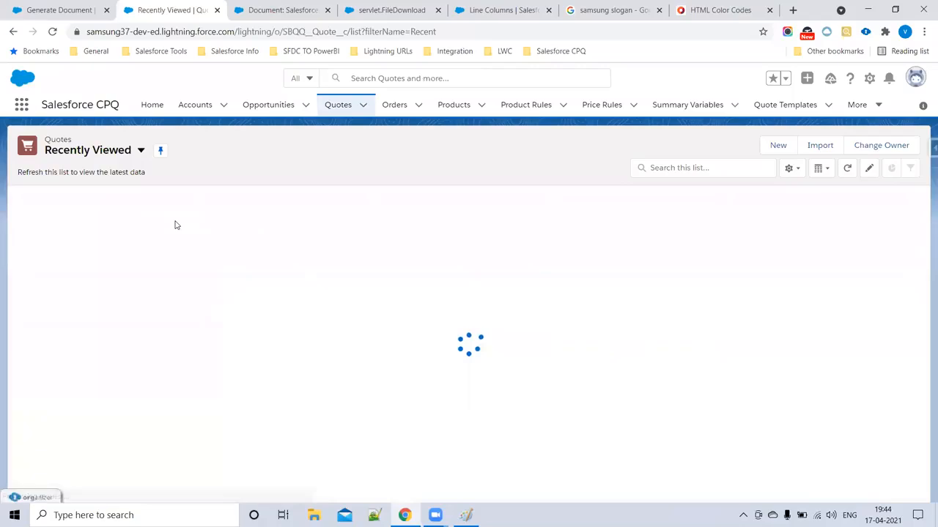
- Open Q-00028 and review its Billing and Pricing Defaults (Net 30, $16,140.00 list amount)
click(93, 221)
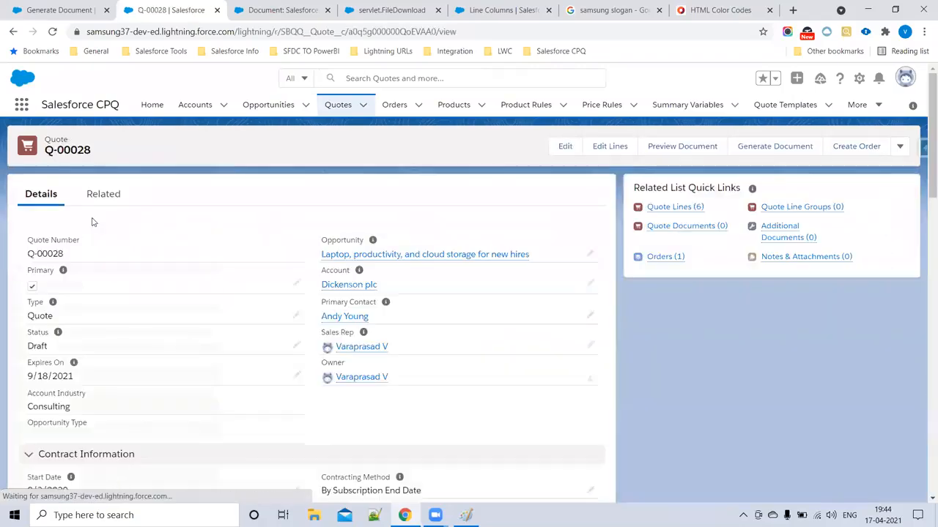
scroll(144, 302, down, 2)
scroll(145, 302, down, 2)
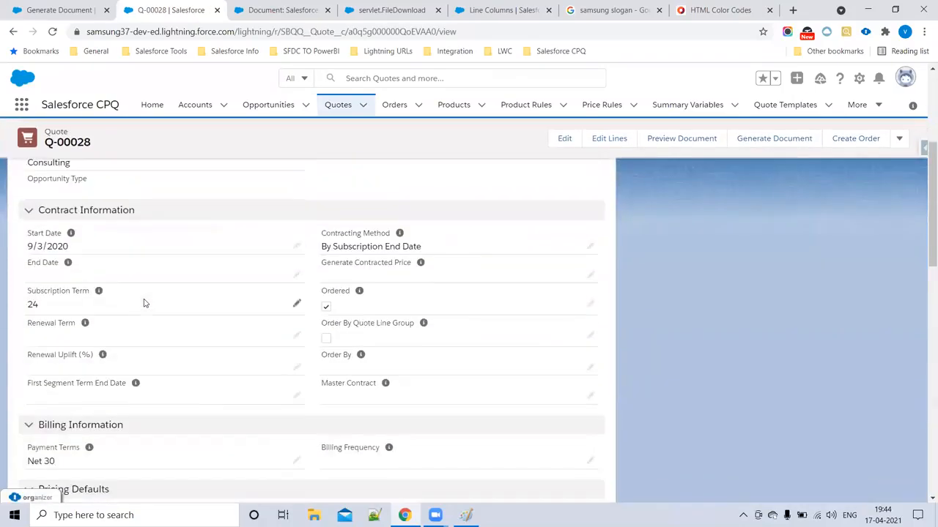
scroll(144, 303, down, 2)
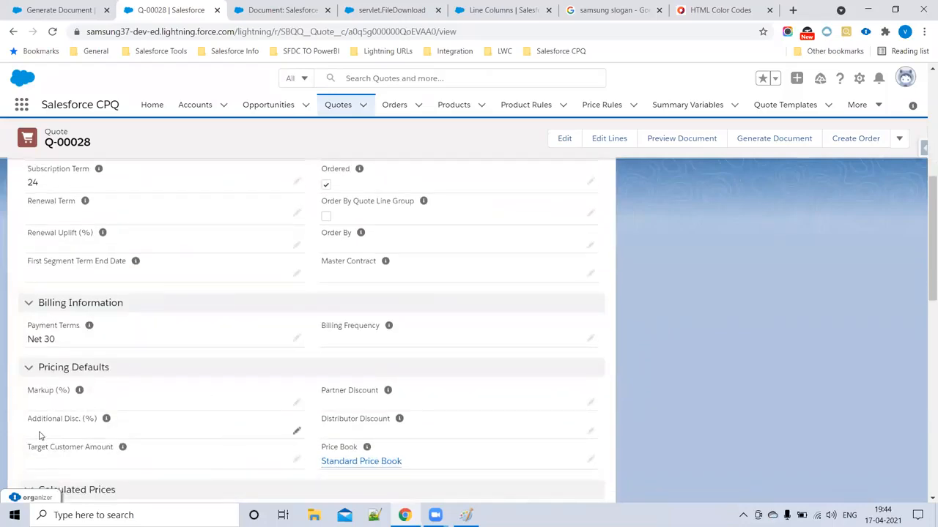
scroll(41, 436, down, 1)
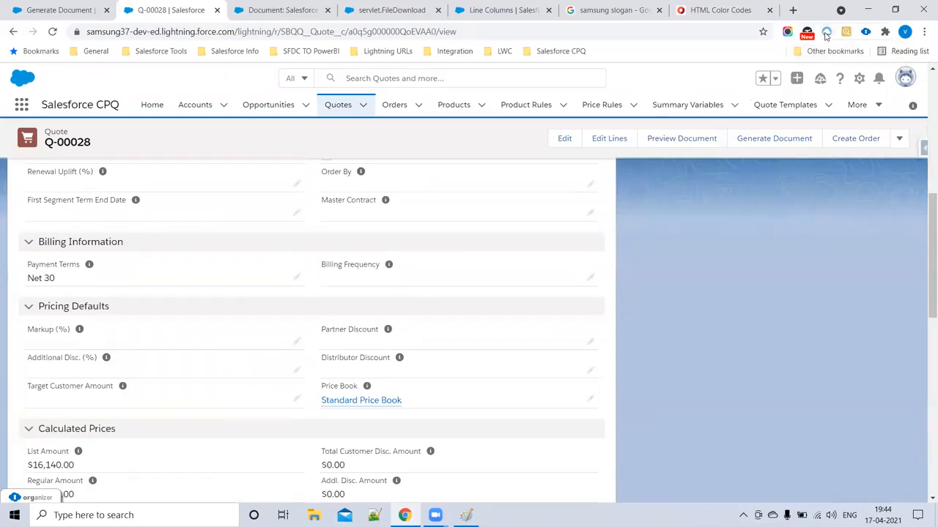
click(887, 33)
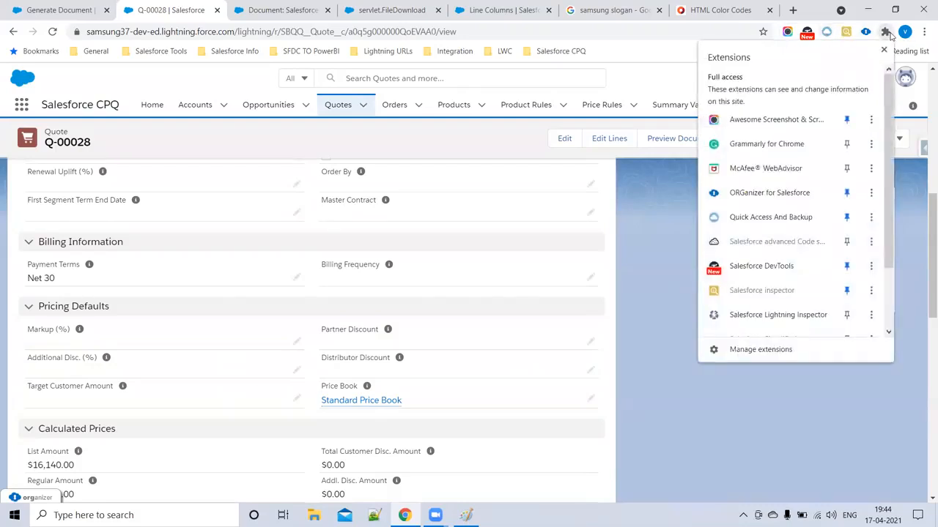
- Pin the advanced code searcher extension and authorize Salesforce DevTools for this org
click(846, 241)
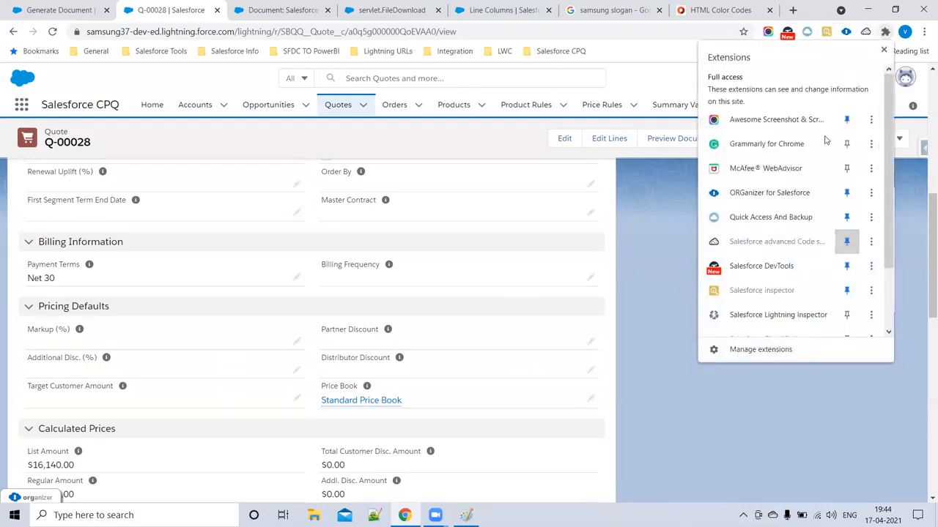
right_click(865, 32)
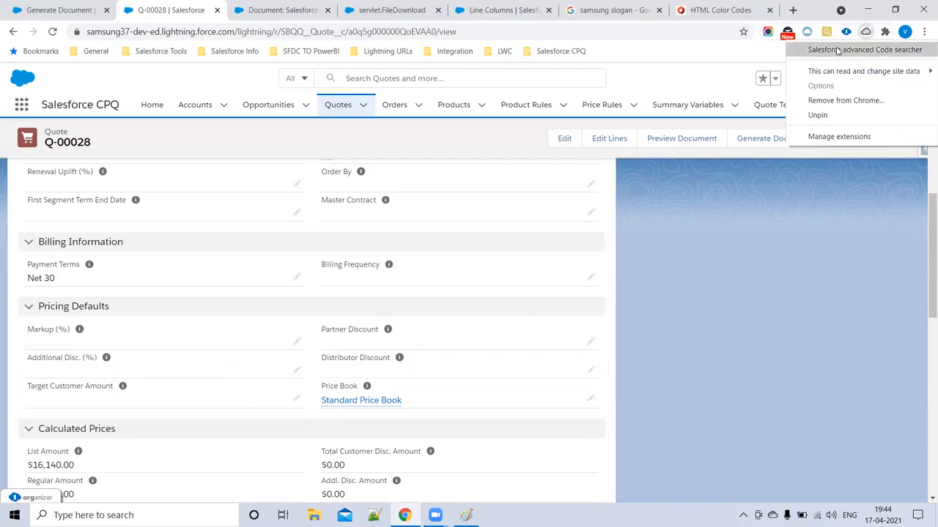
click(798, 38)
click(786, 37)
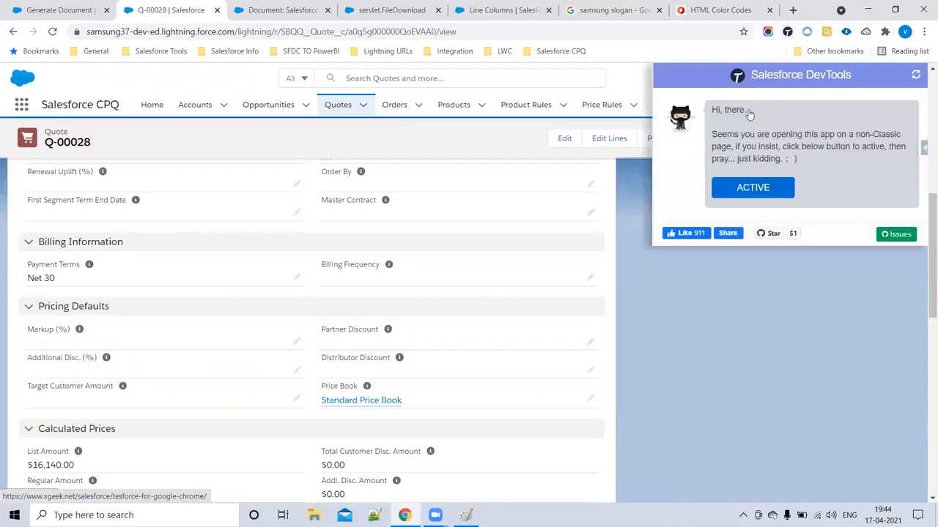
click(724, 188)
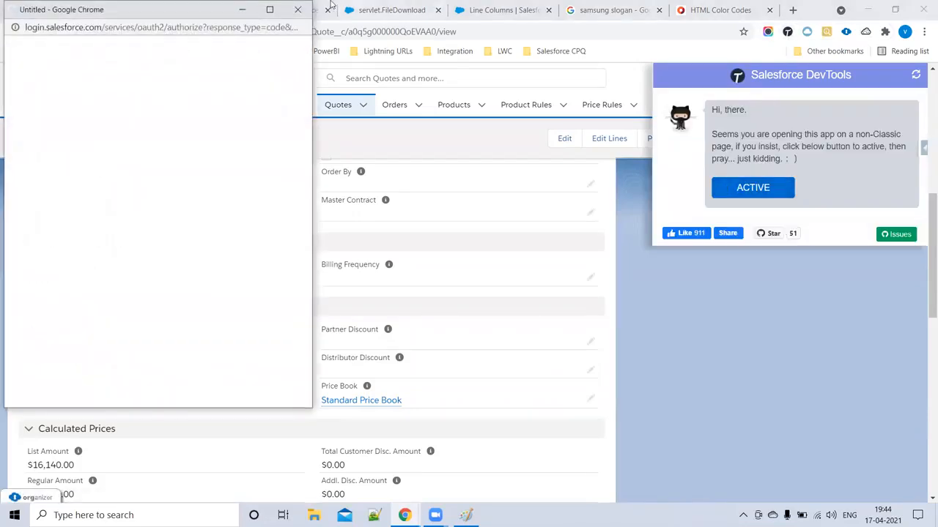
click(189, 294)
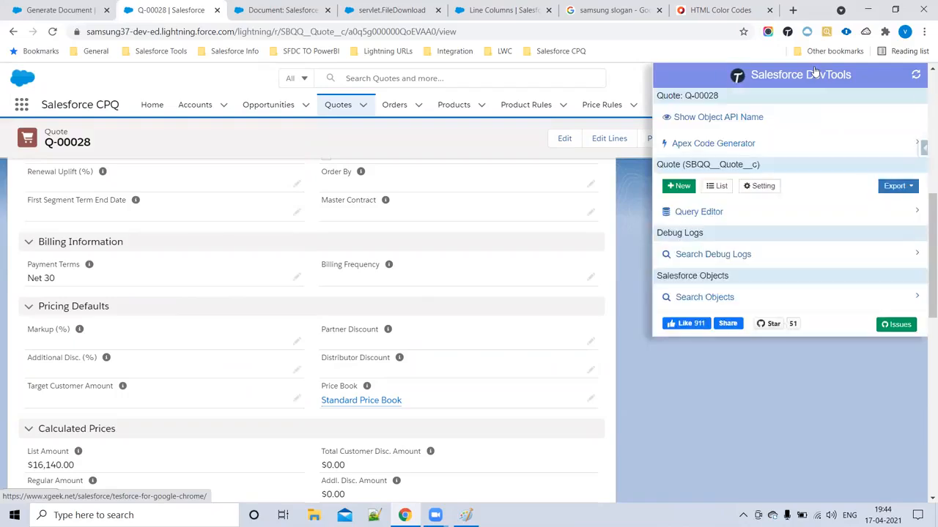
- Try showing field API names, then leave the inline edit and reopen quote Q-00028
click(730, 117)
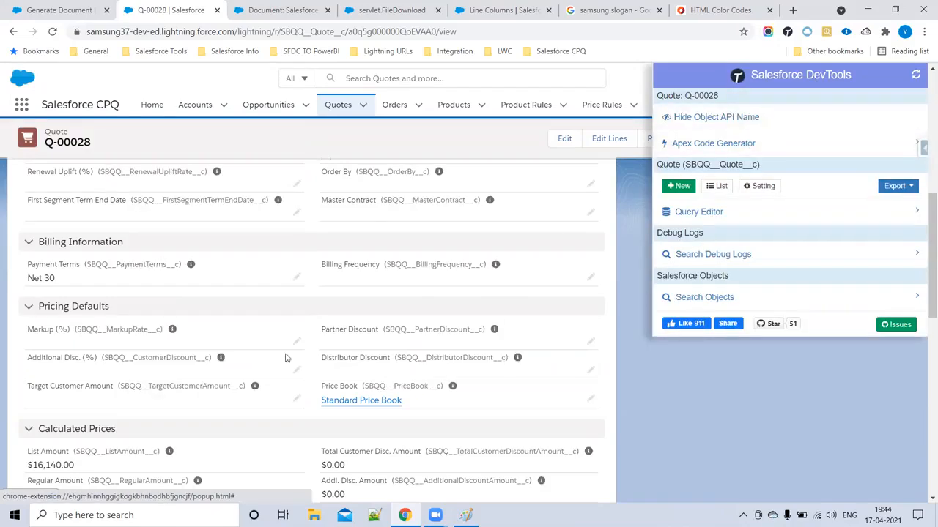
double_click(161, 359)
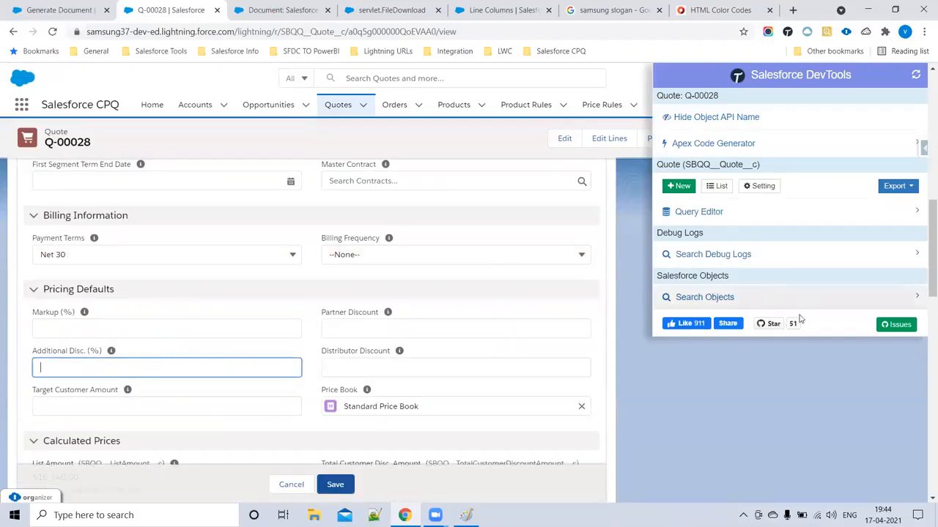
click(13, 33)
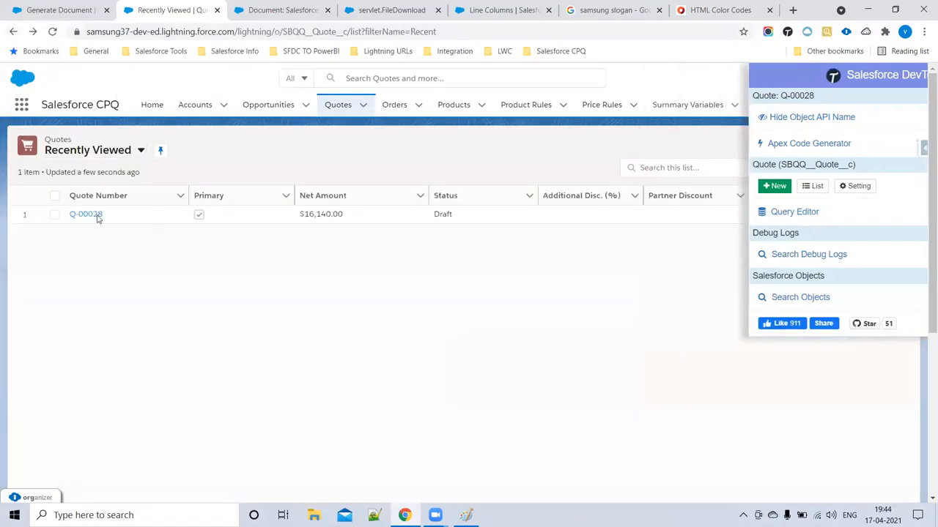
click(96, 216)
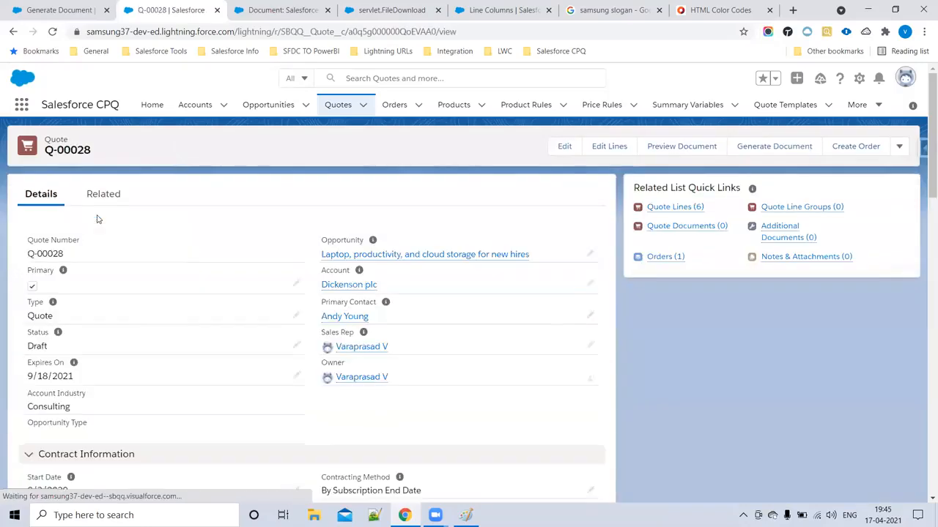
- Use DevTools' Show Object API Name so fields display names like SBQQ__CustomerDiscount__c
scroll(201, 279, down, 3)
scroll(201, 288, down, 3)
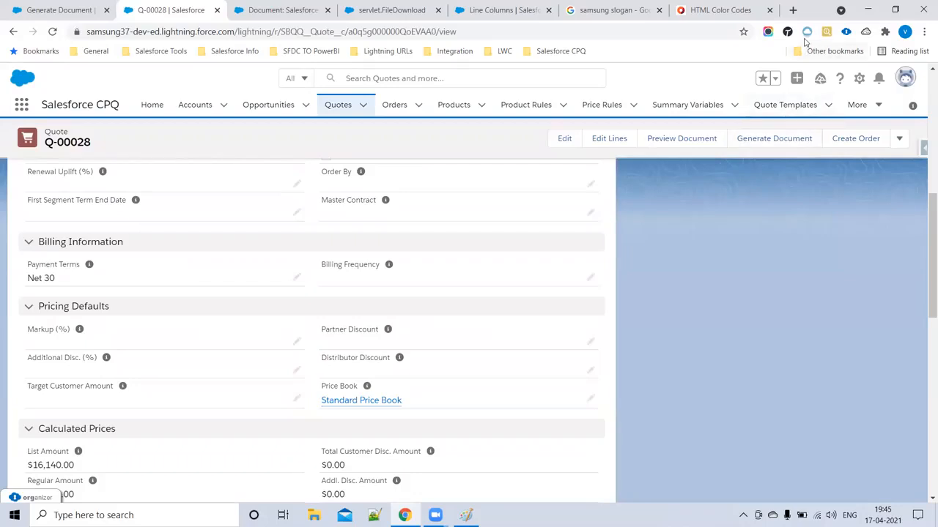
right_click(870, 34)
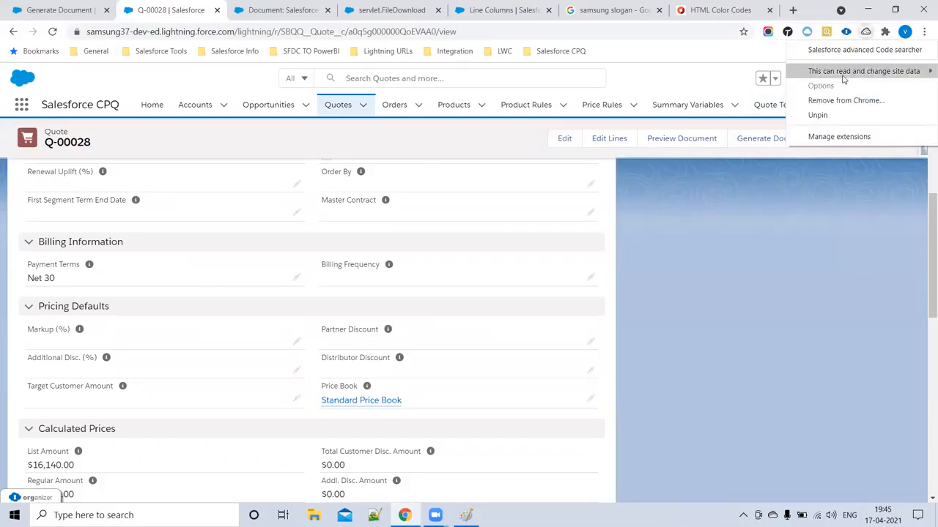
click(846, 33)
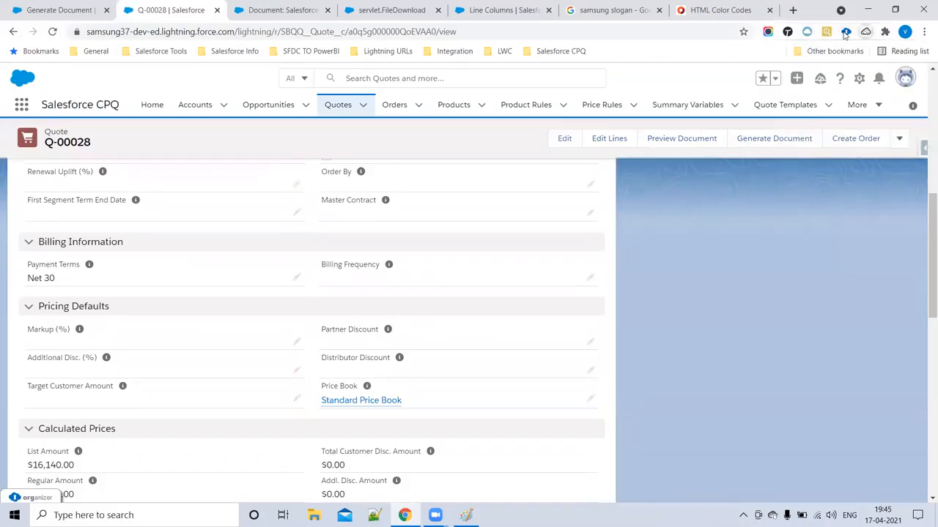
click(788, 32)
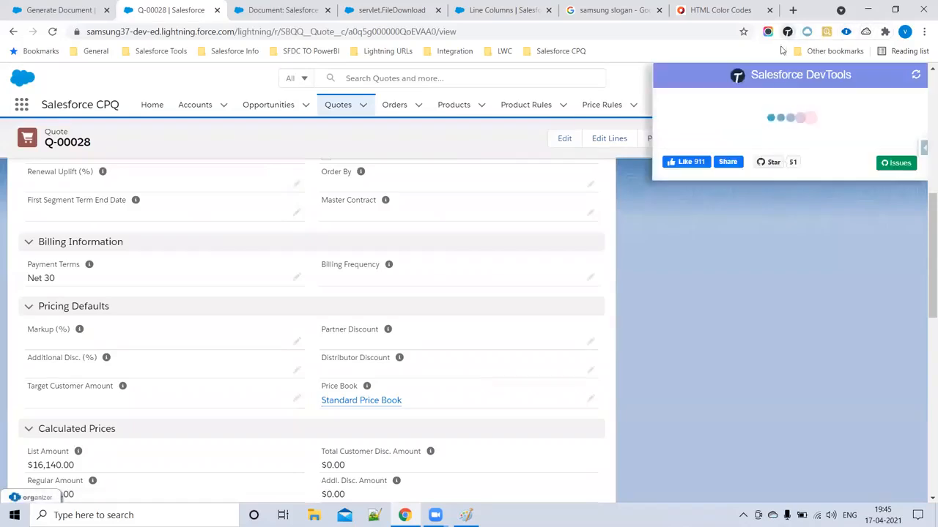
click(714, 117)
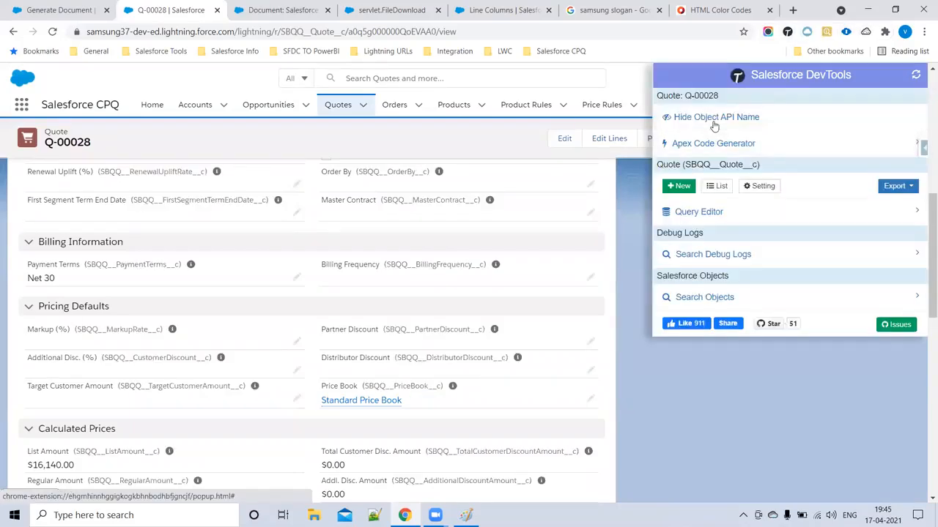
- Compare the preview's empty discount column with Additional Disc. (%), then copy SBQQ__CustomerDiscount__c
drag(105, 357, 210, 357)
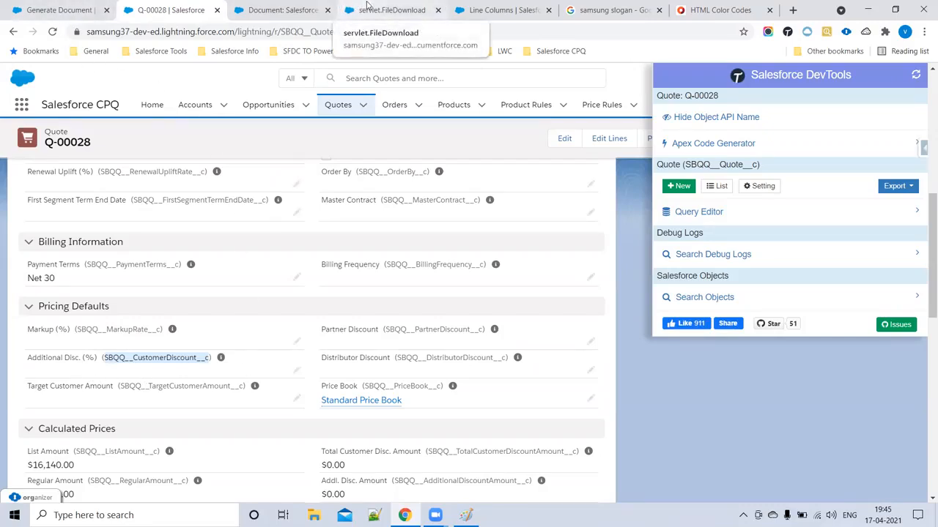
click(81, 9)
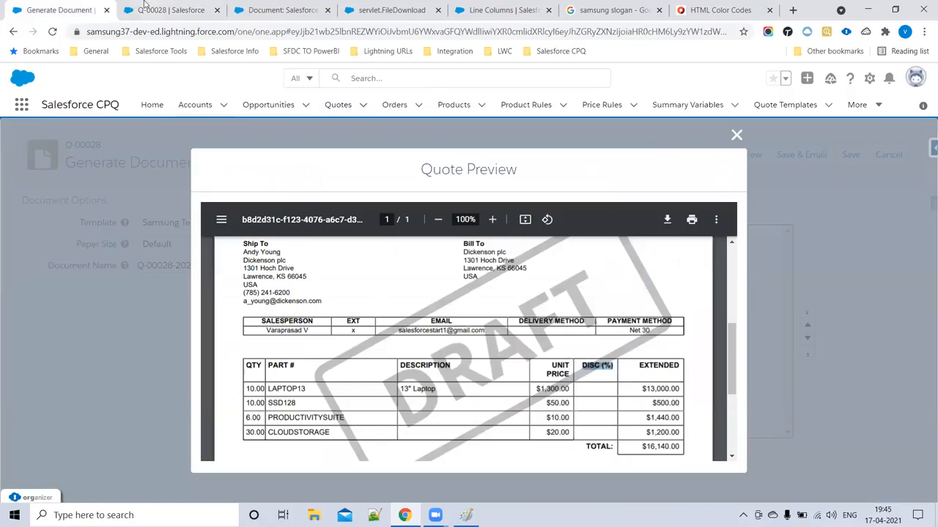
click(168, 10)
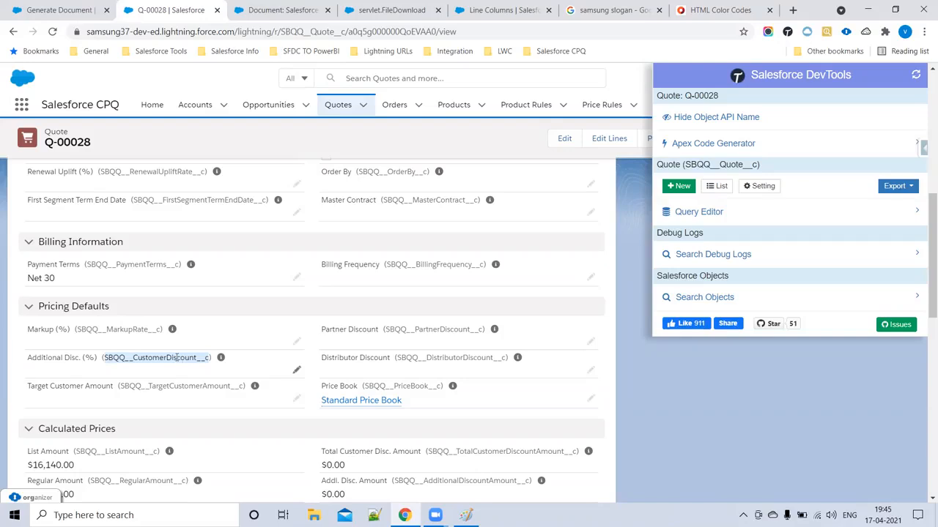
click(102, 6)
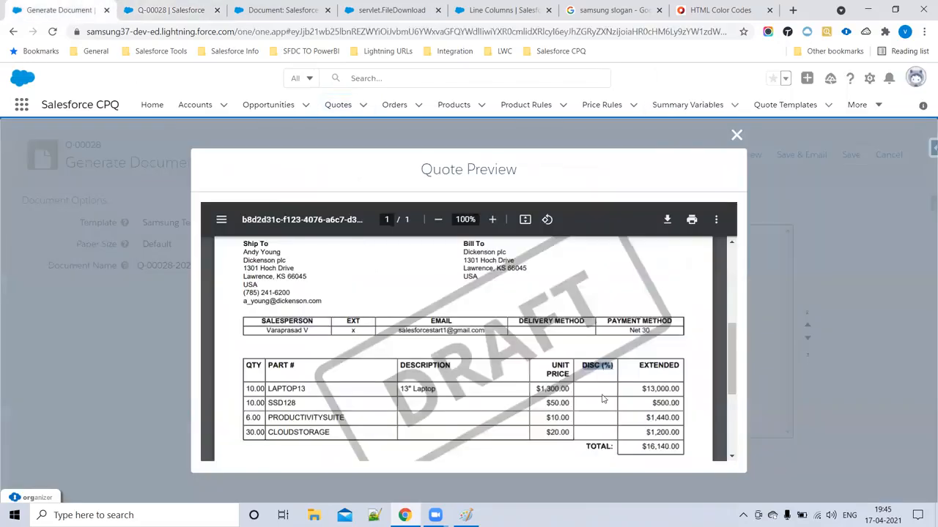
click(161, 7)
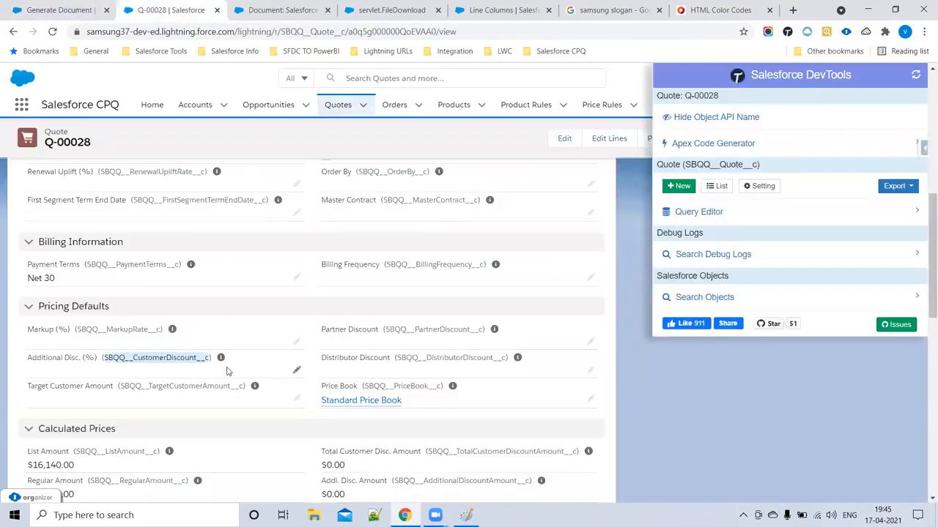
click(69, 9)
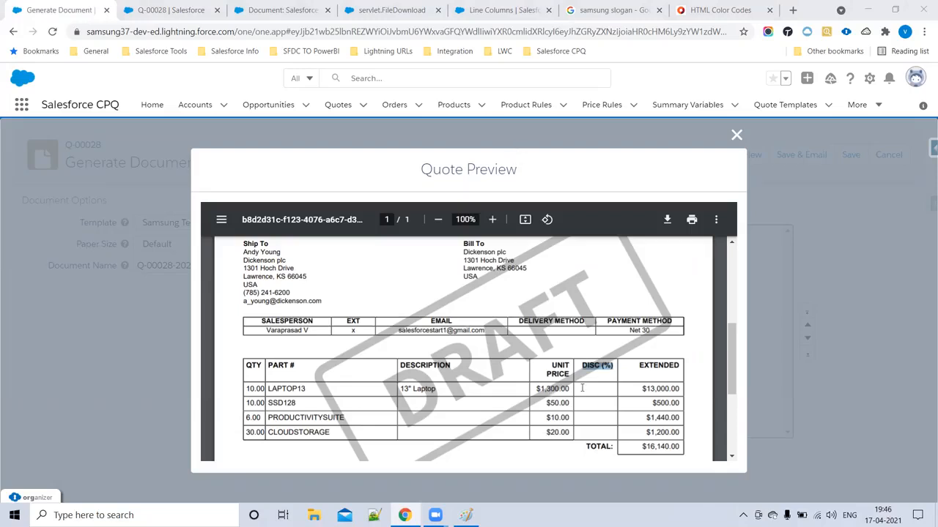
click(176, 10)
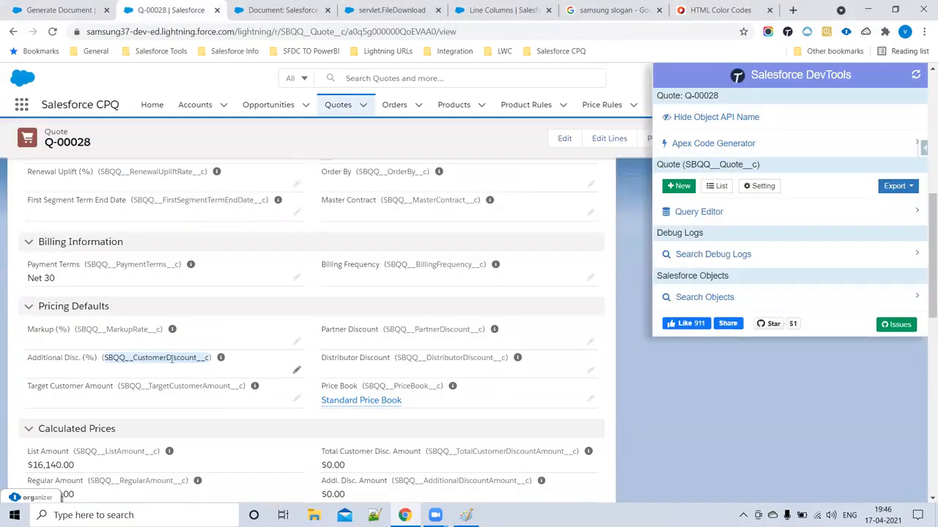
click(77, 10)
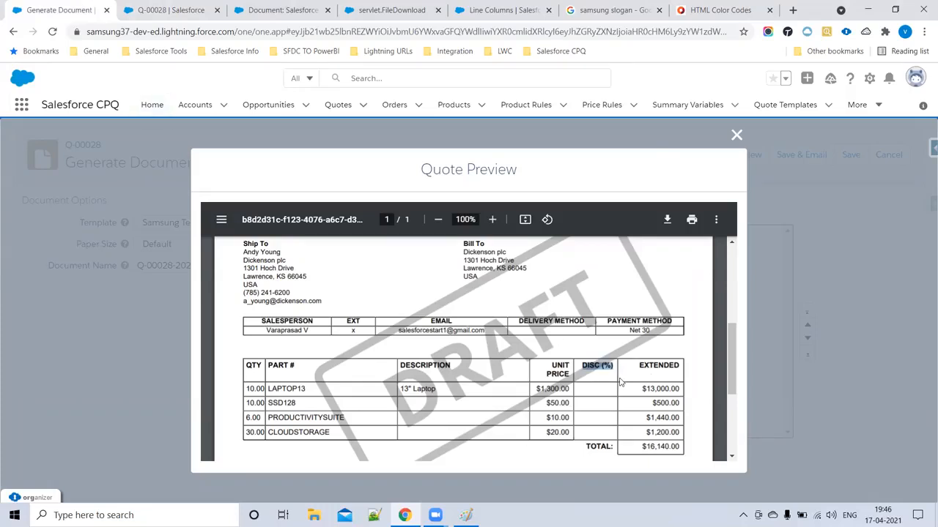
click(170, 9)
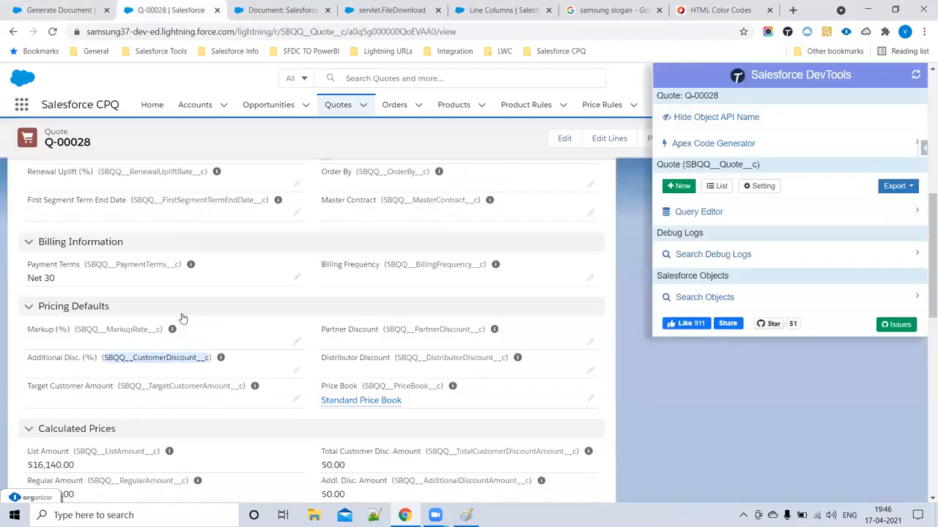
right_click(175, 355)
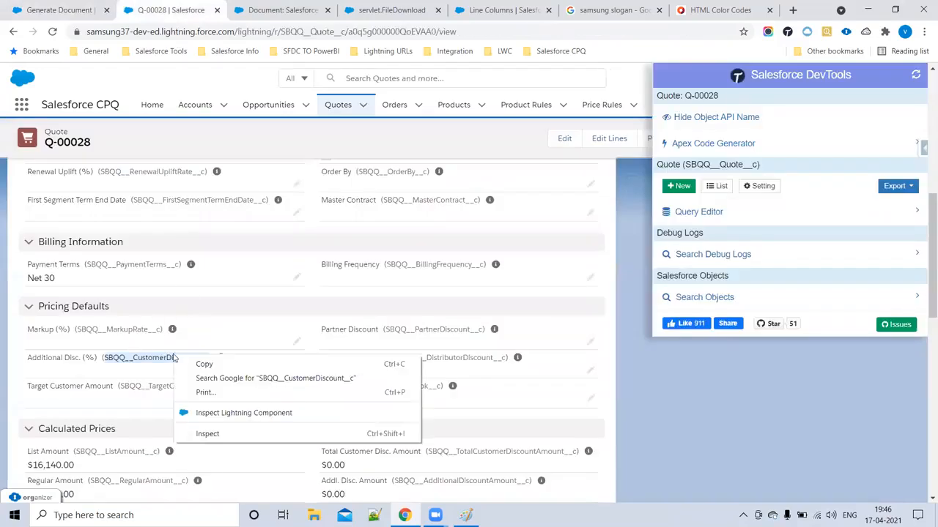
click(208, 365)
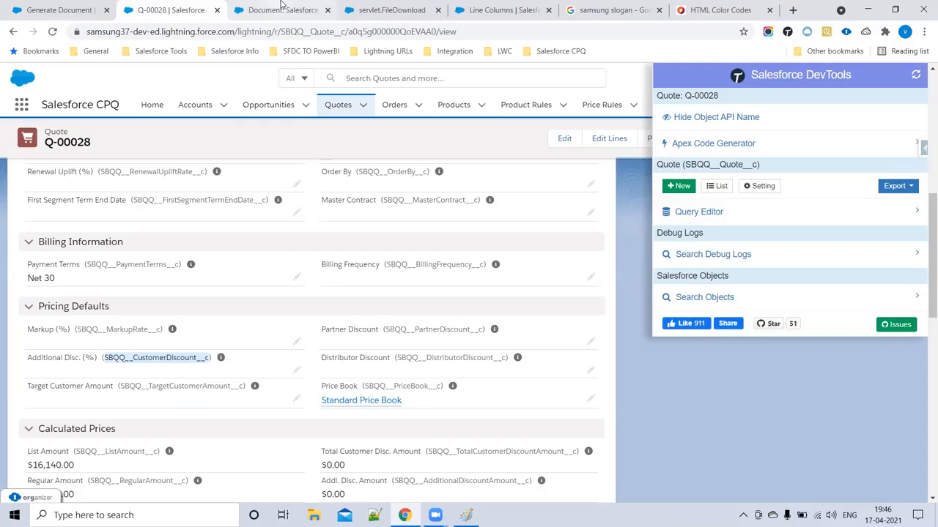
- Open the DISC (%) record from the Samsung Template's Line Columns list
click(496, 10)
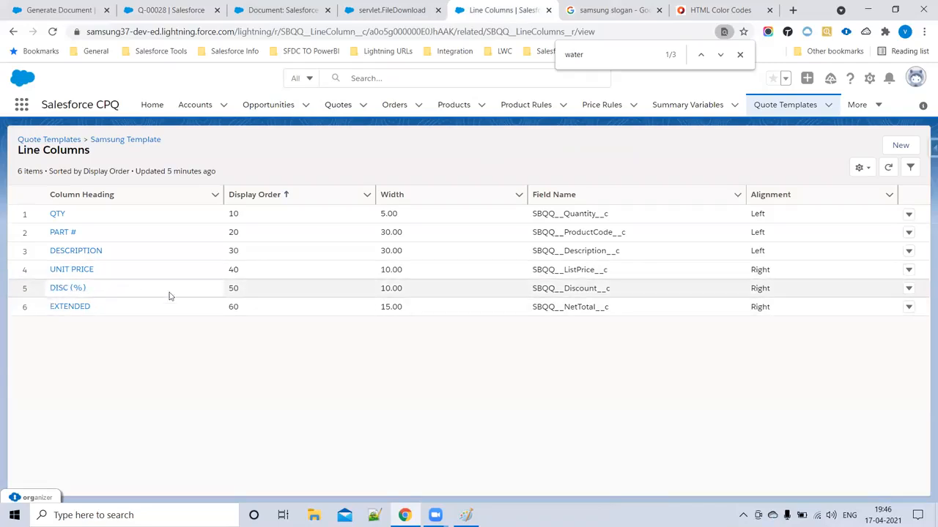
click(61, 289)
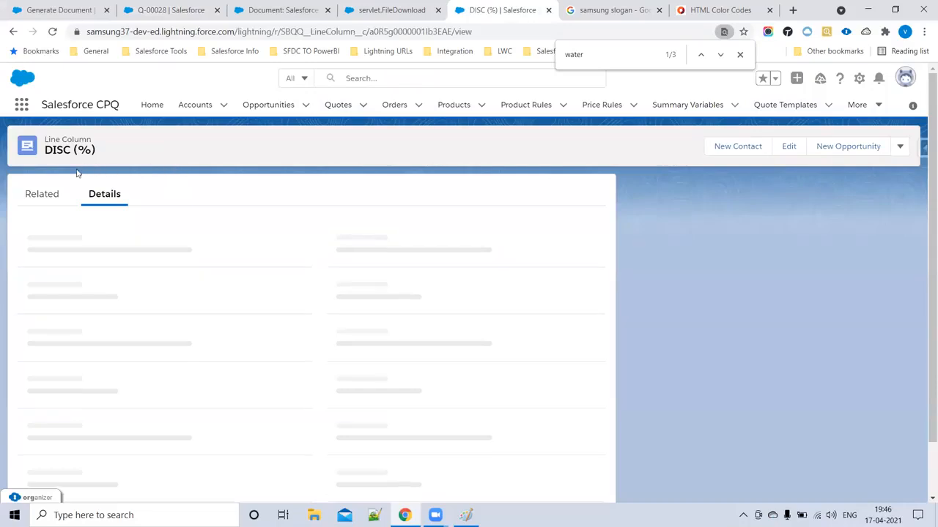
scroll(140, 375, down, 3)
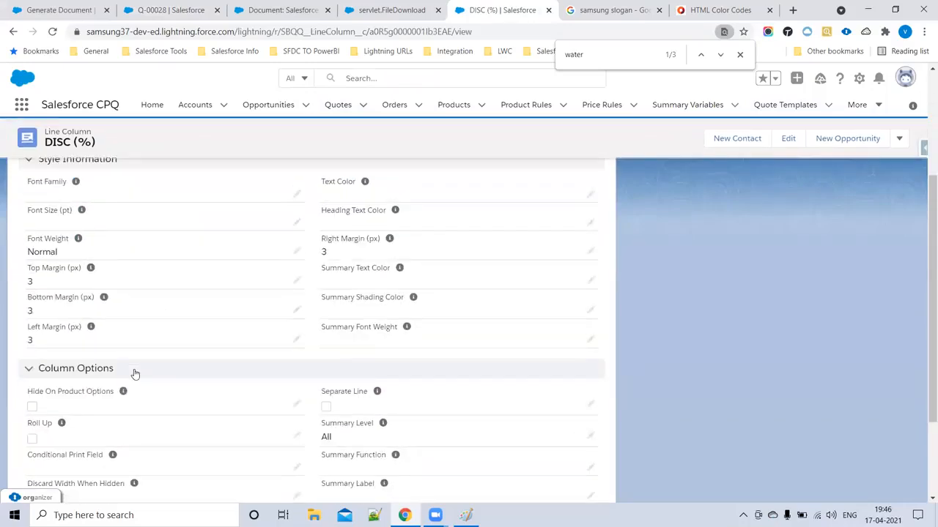
scroll(135, 373, down, 3)
drag(22, 331, 129, 333)
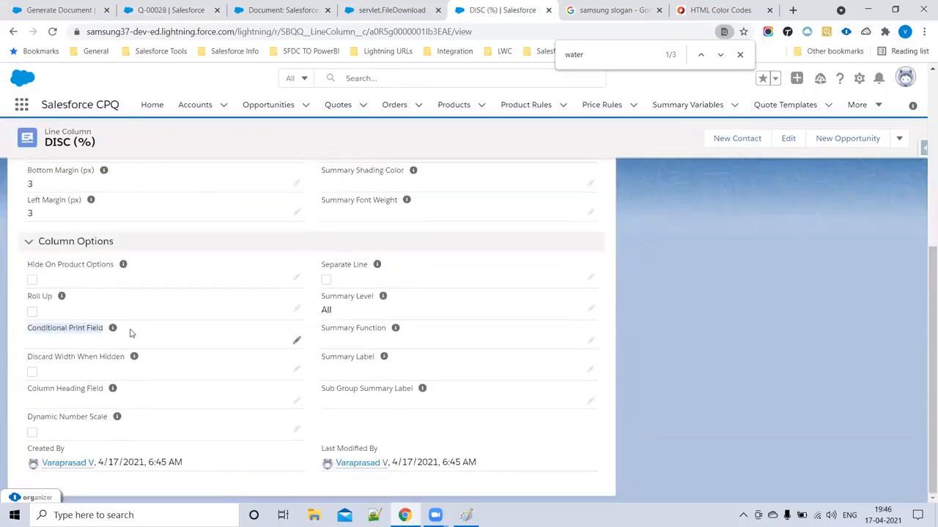
- Edit DISC (%) and review its Conditional Print Field choices, leaving it --None--
click(273, 337)
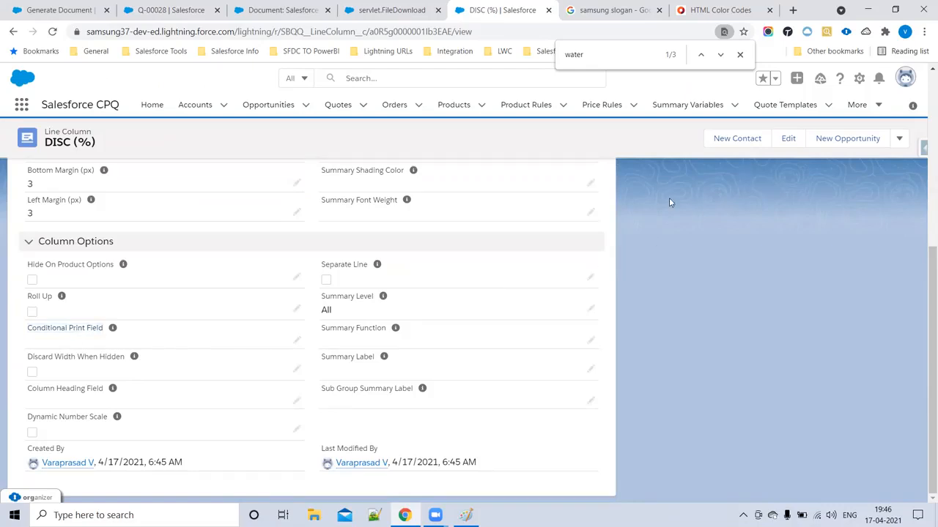
click(297, 340)
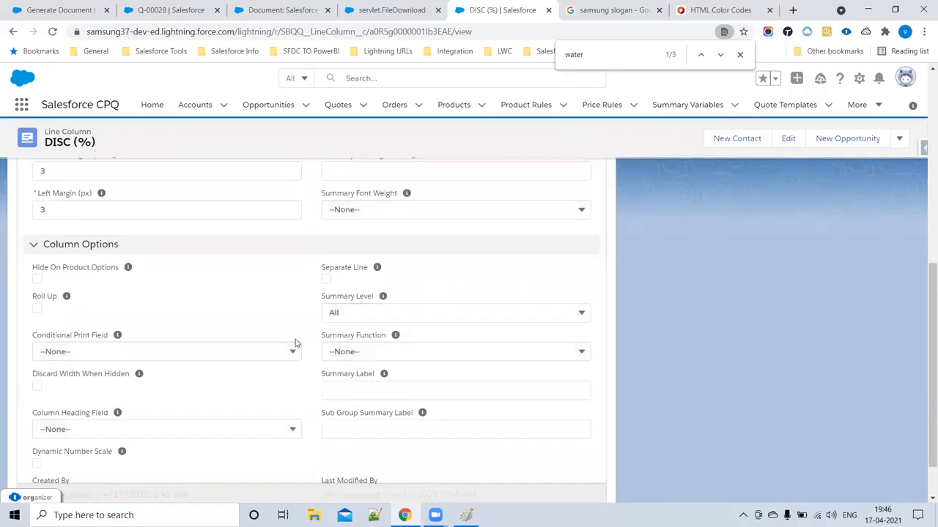
click(155, 355)
click(144, 337)
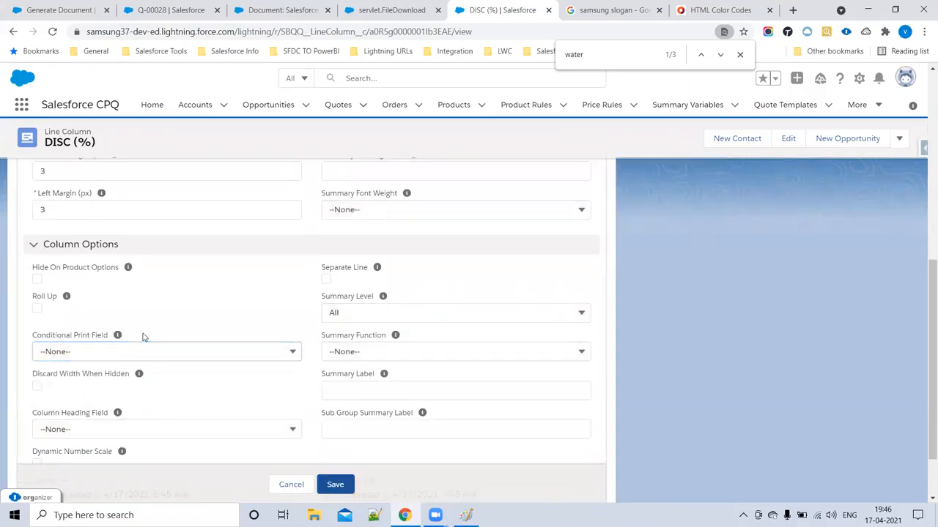
click(858, 79)
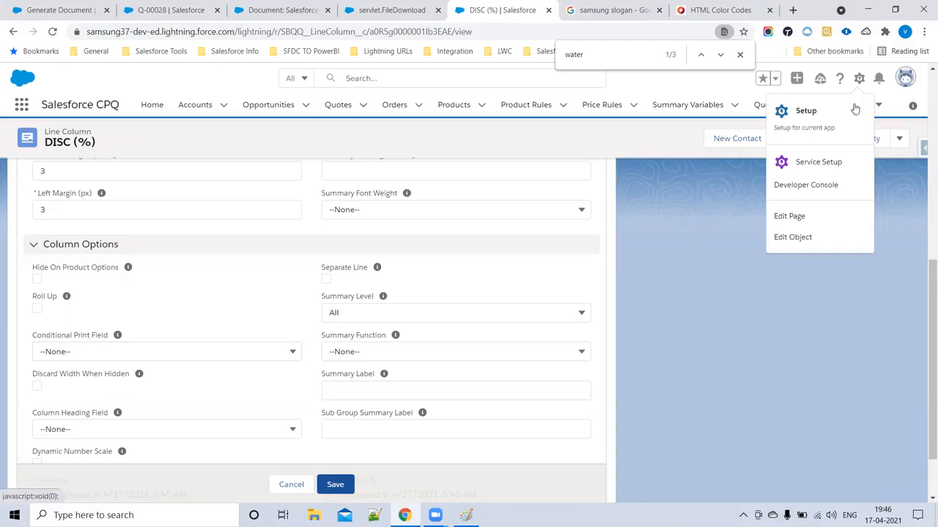
- Go to the Line Column object's Conditional Print Field definition under Fields & Relationships
click(804, 237)
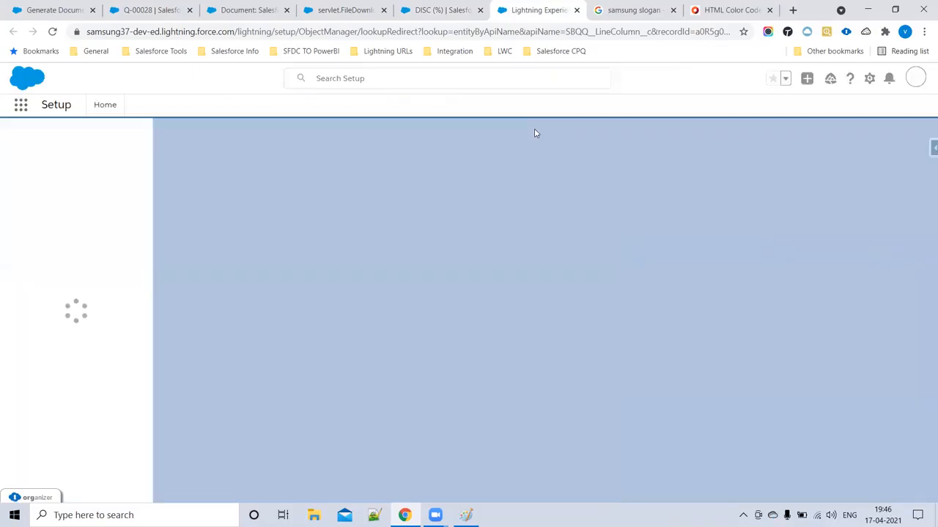
key(ctrl+f)
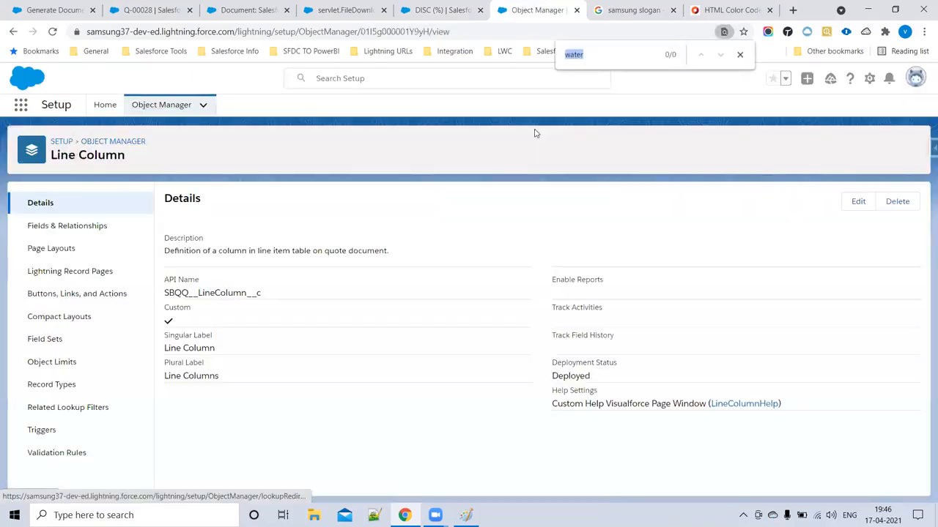
text(c)
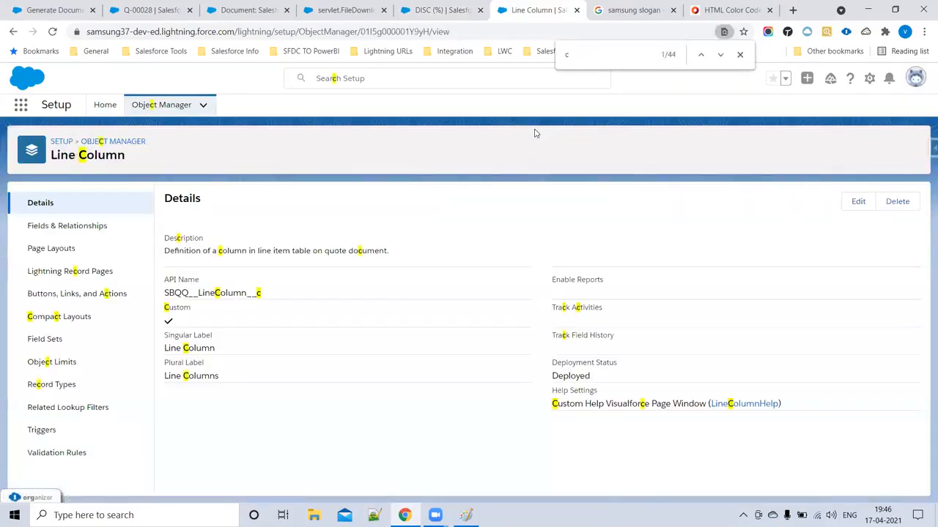
click(49, 226)
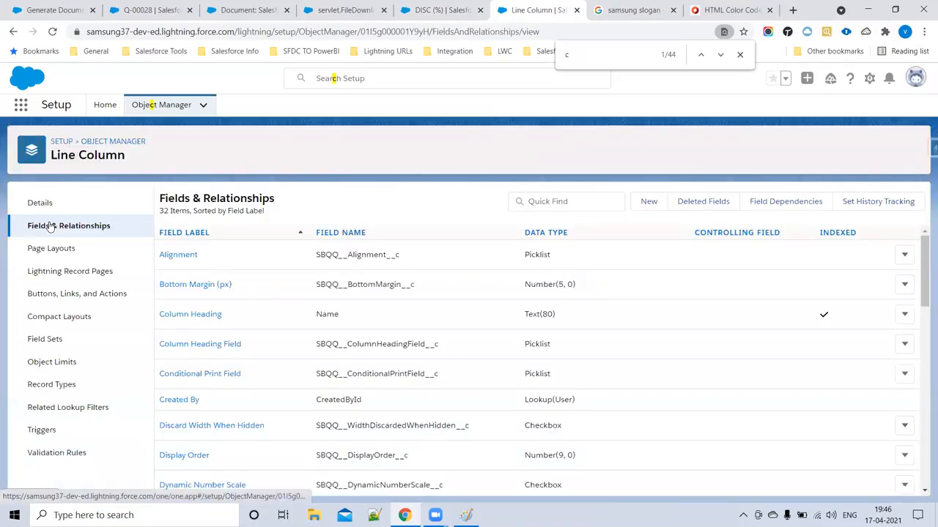
text(ondi)
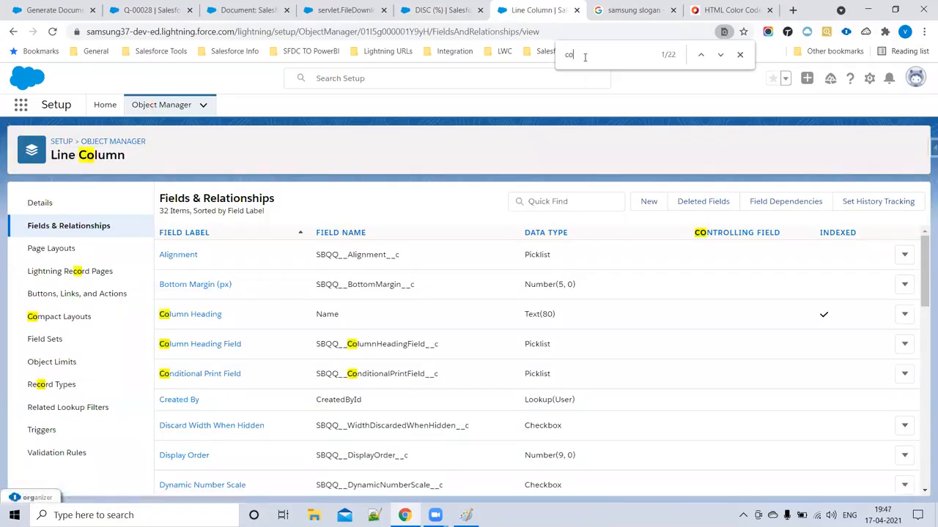
click(224, 373)
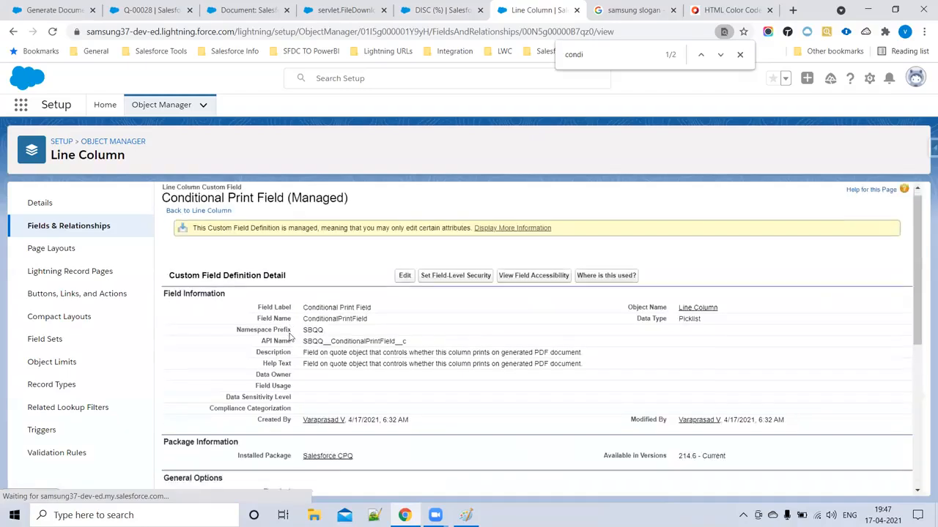
- Add SBQQ__CustomerDiscount__c as a new Conditional Print Field picklist value and save
scroll(376, 444, down, 1)
scroll(372, 396, down, 4)
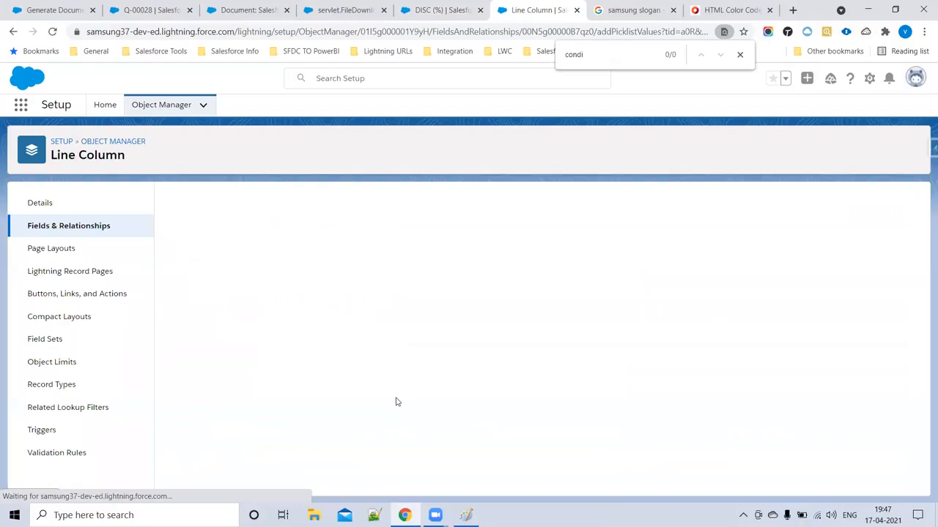
click(309, 349)
key(ctrl+v)
click(402, 450)
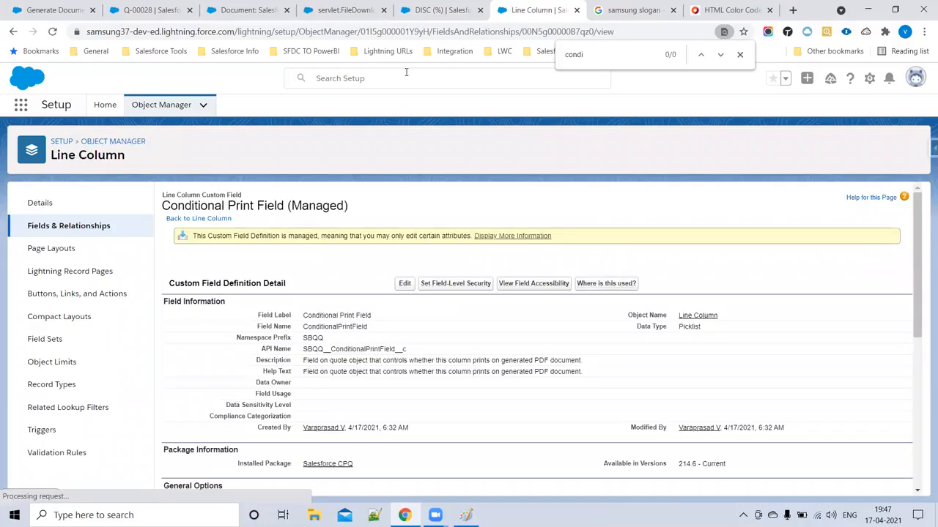
click(428, 10)
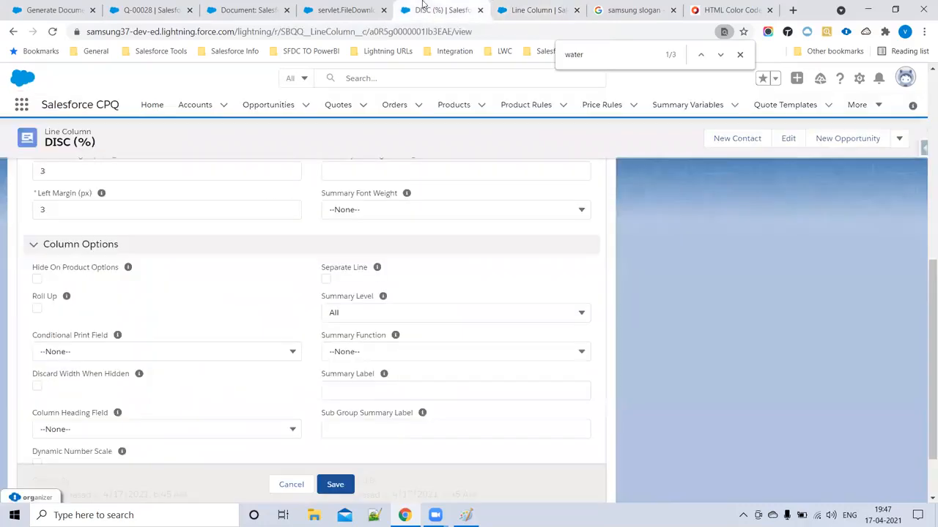
- Reload DISC (%) and set its Conditional Print Field to SBQQ__CustomerDiscount__c
click(52, 32)
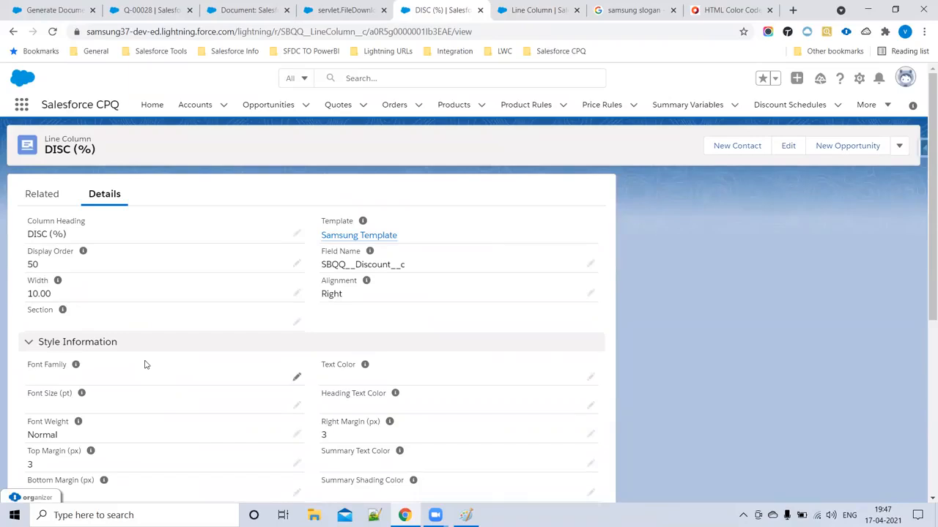
scroll(128, 366, down, 3)
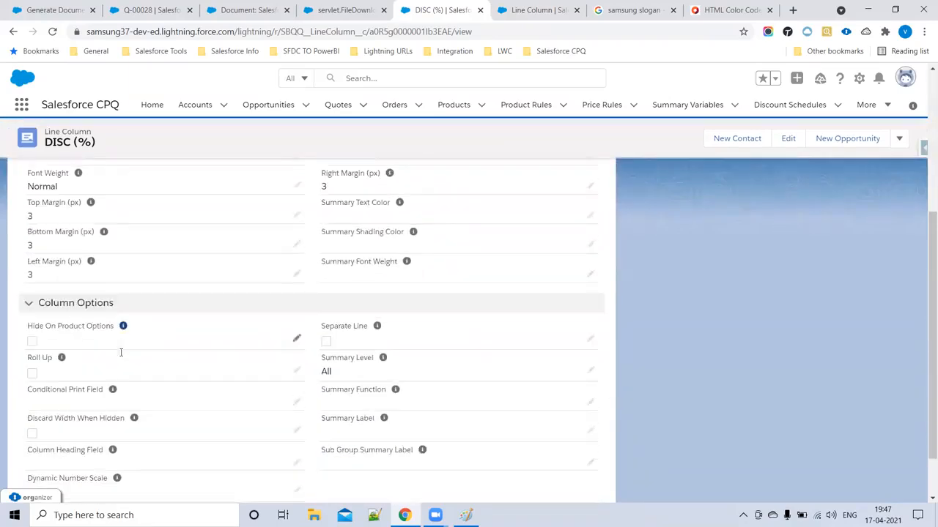
scroll(121, 352, down, 1)
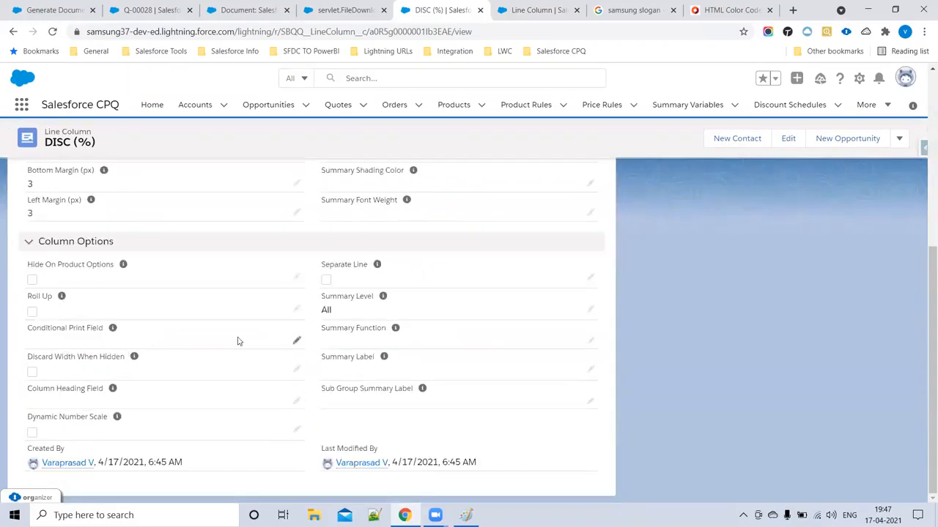
click(297, 343)
click(170, 354)
click(139, 421)
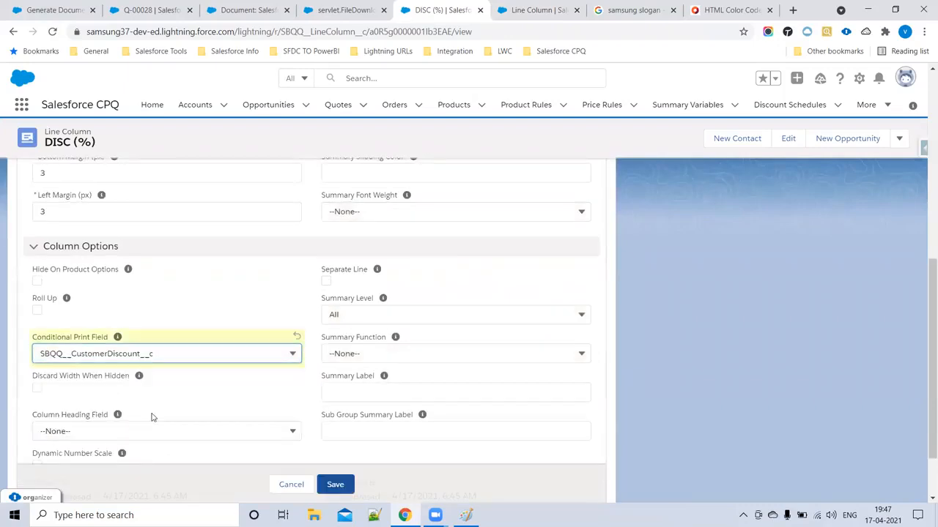
- Save the DISC (%) line column and return to quote Q-00028
scroll(301, 324, up, 6)
scroll(415, 361, down, 6)
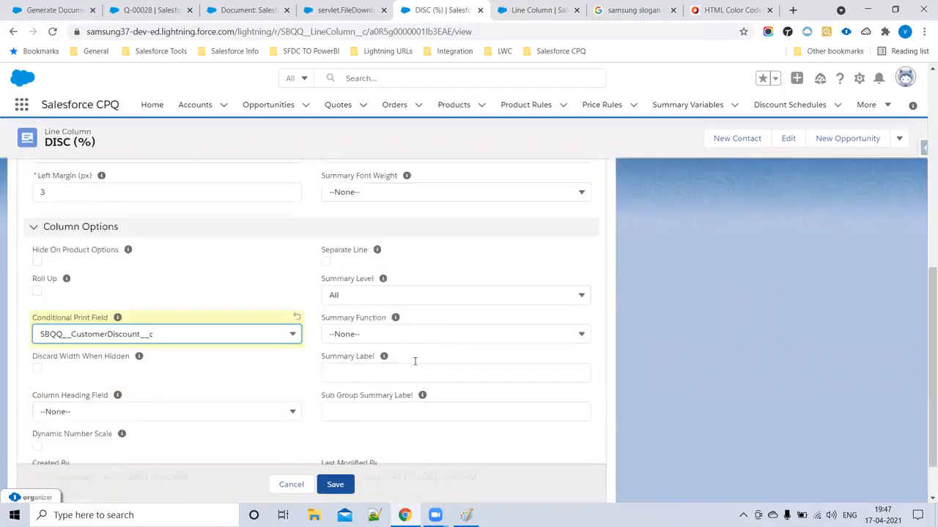
click(334, 456)
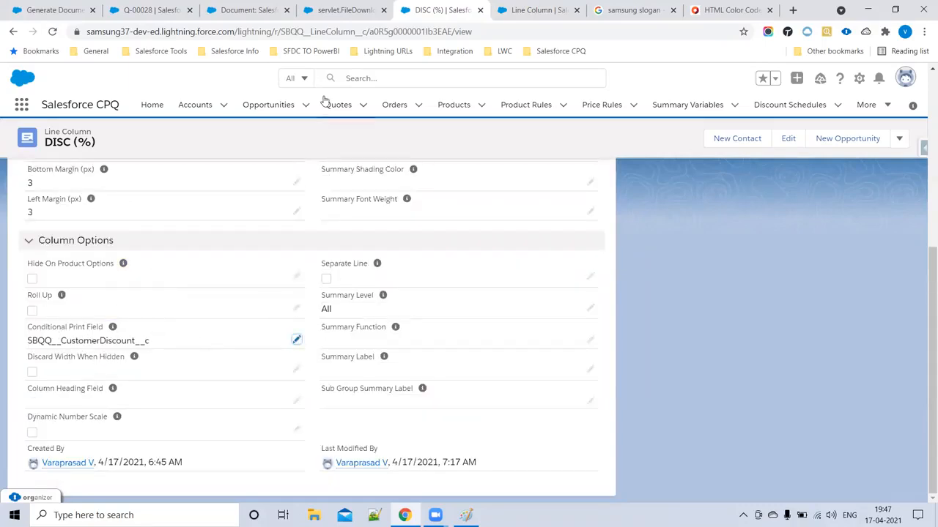
click(150, 10)
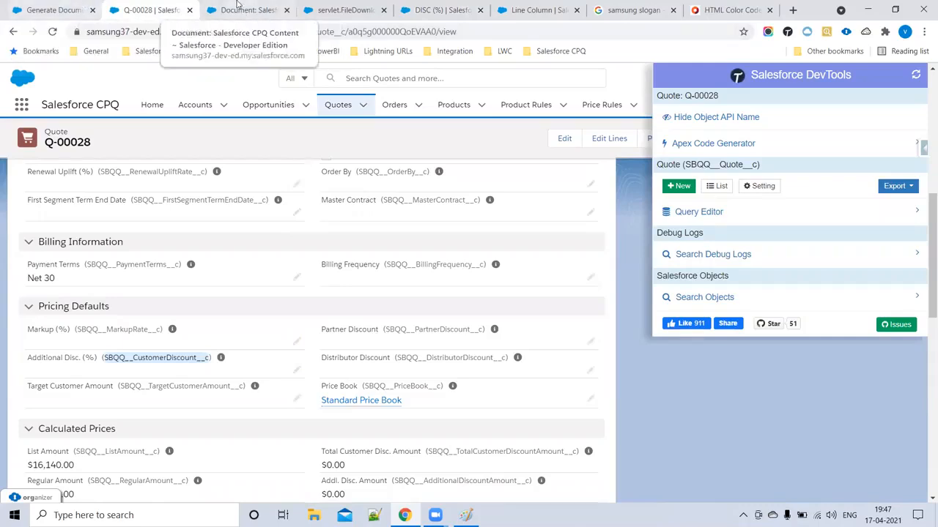
- Regenerate the quote preview to check DISC (%), then edit Q-00028's Additional Disc. (%)
click(52, 10)
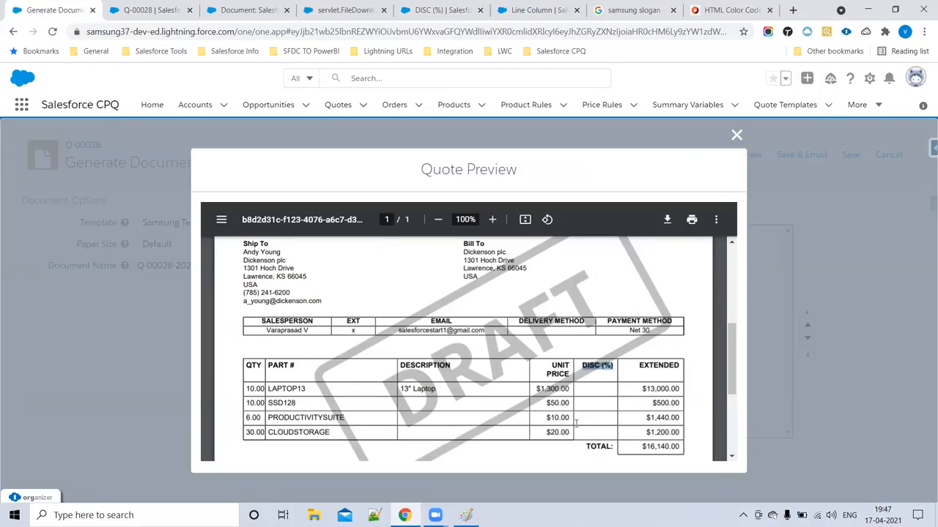
click(54, 32)
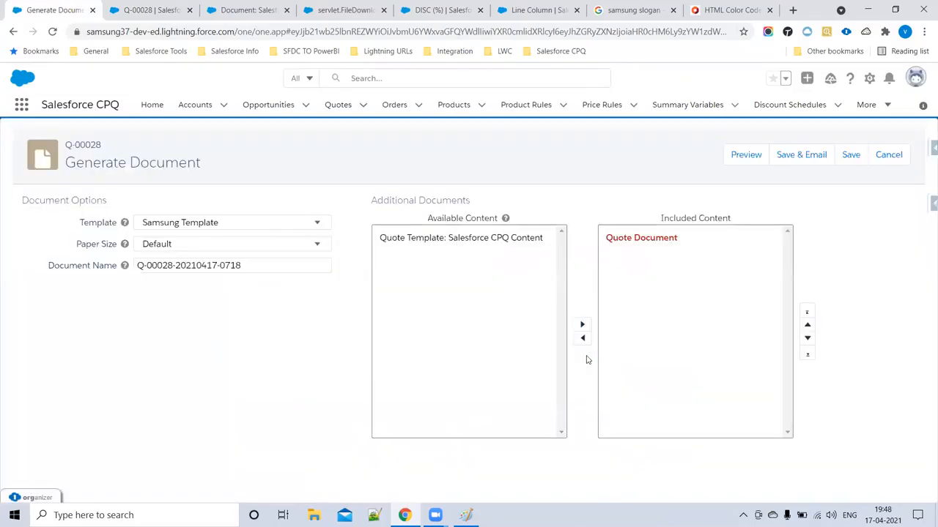
click(746, 156)
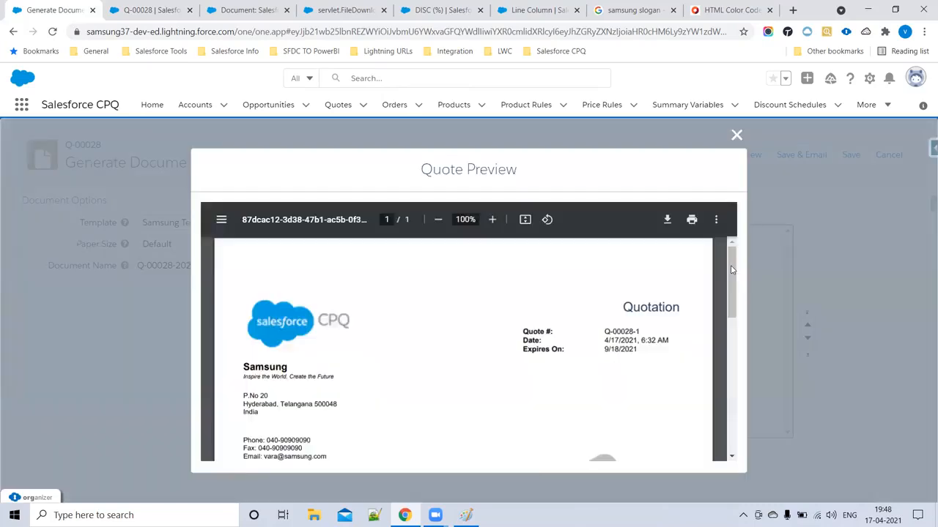
scroll(450, 372, down, 5)
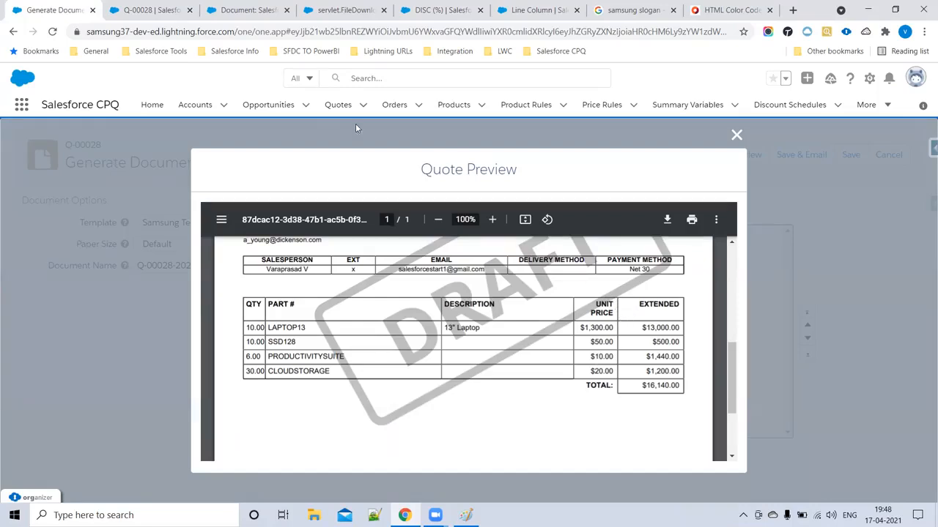
click(166, 10)
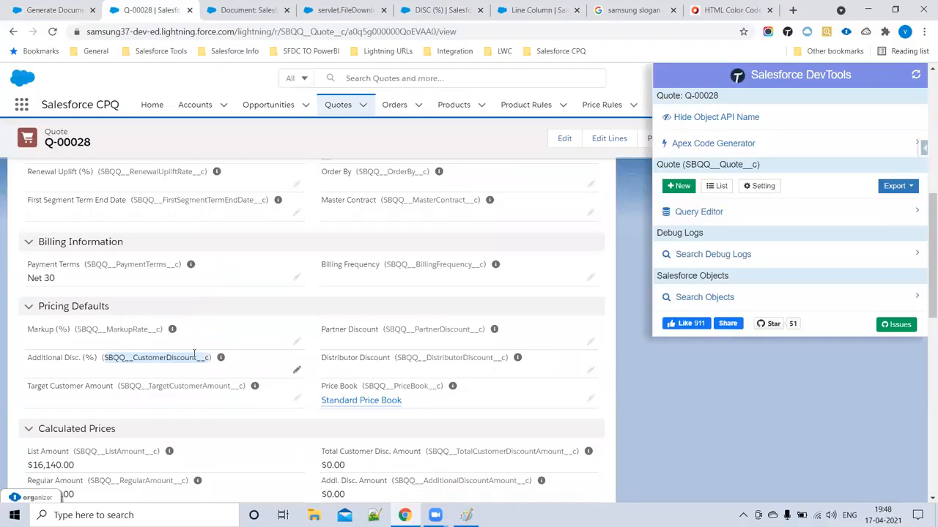
click(296, 373)
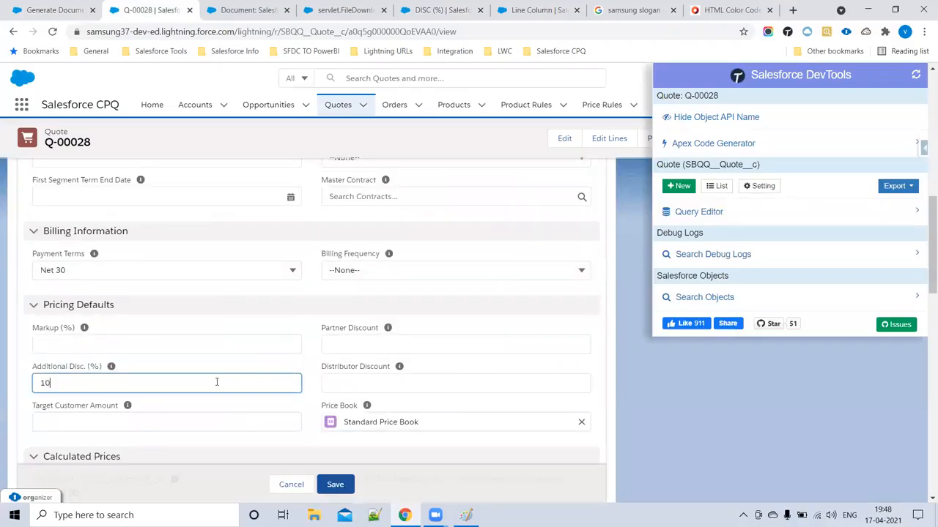
- Save Q-00028 with a 10% additional discount and reload the Generate Document page
scroll(300, 300, down, 10)
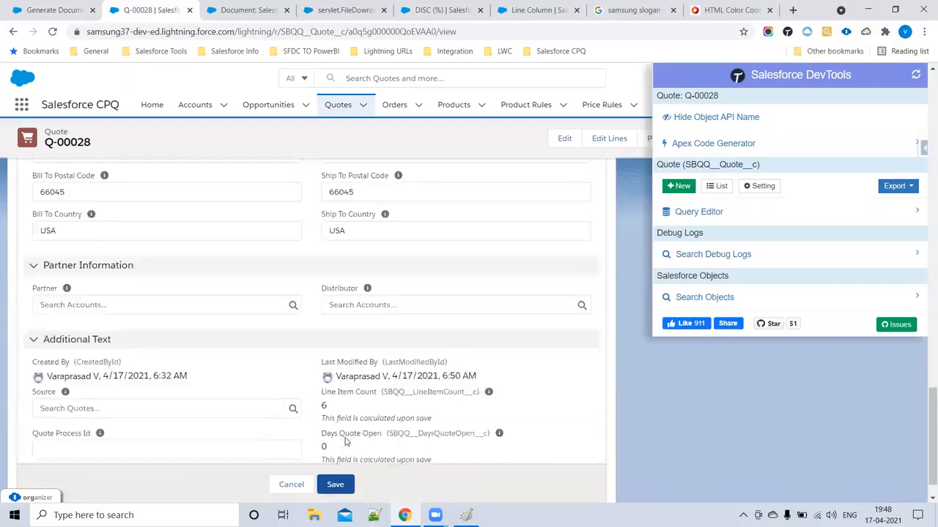
click(337, 460)
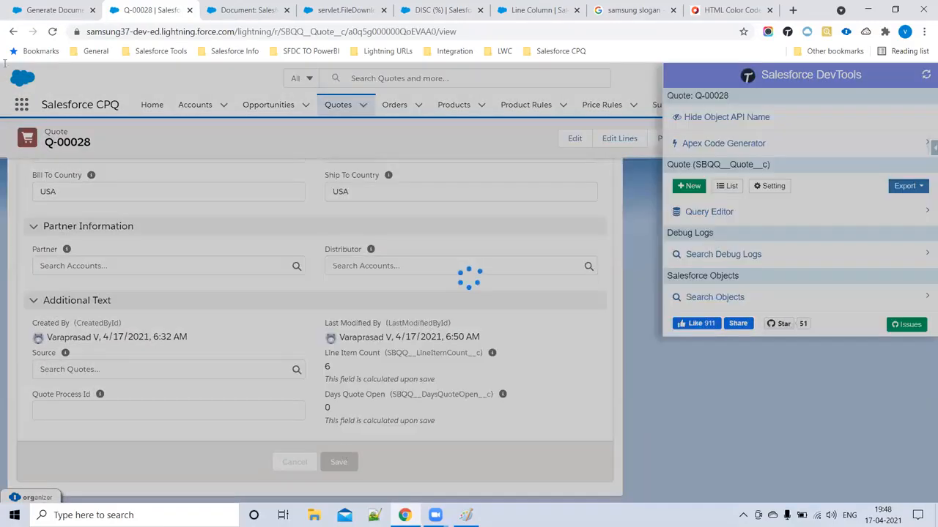
click(42, 7)
click(52, 33)
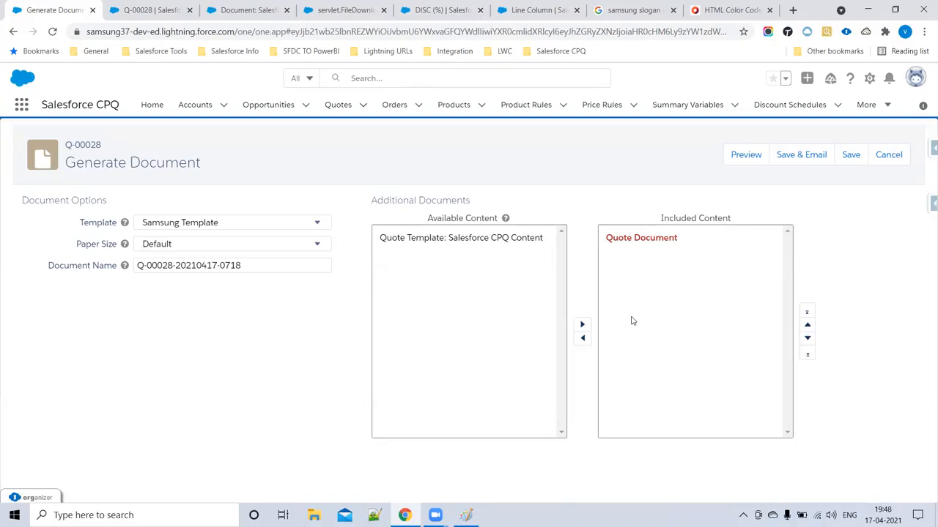
- Regenerate the discounted quote preview and inspect its line item rows
click(745, 156)
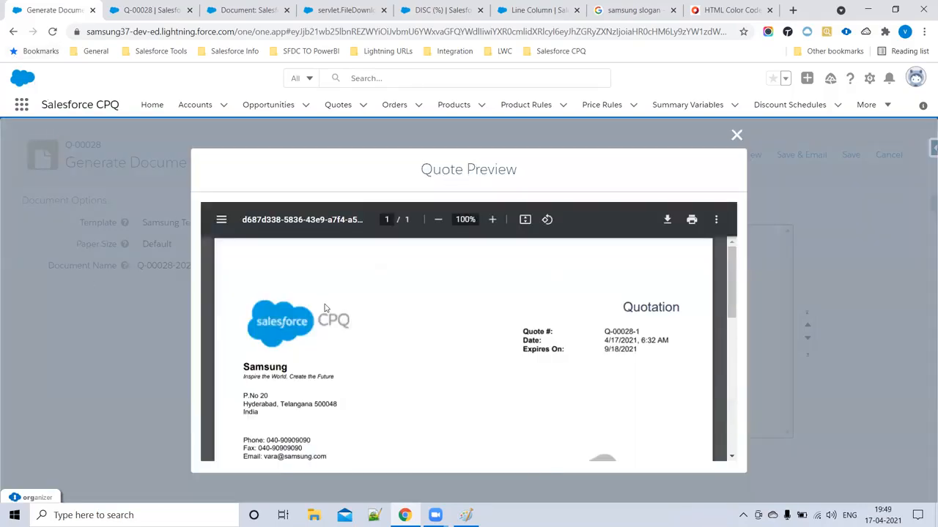
scroll(326, 305, down, 4)
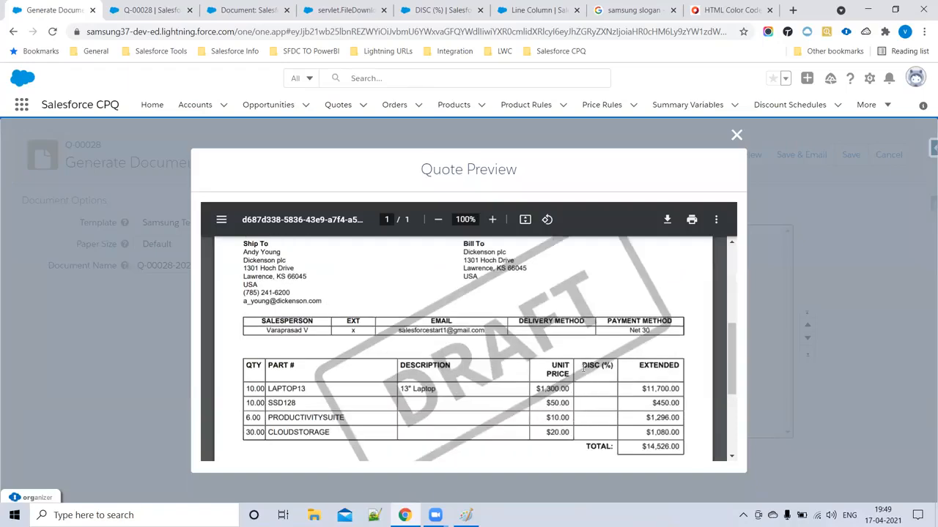
drag(612, 434, 612, 372)
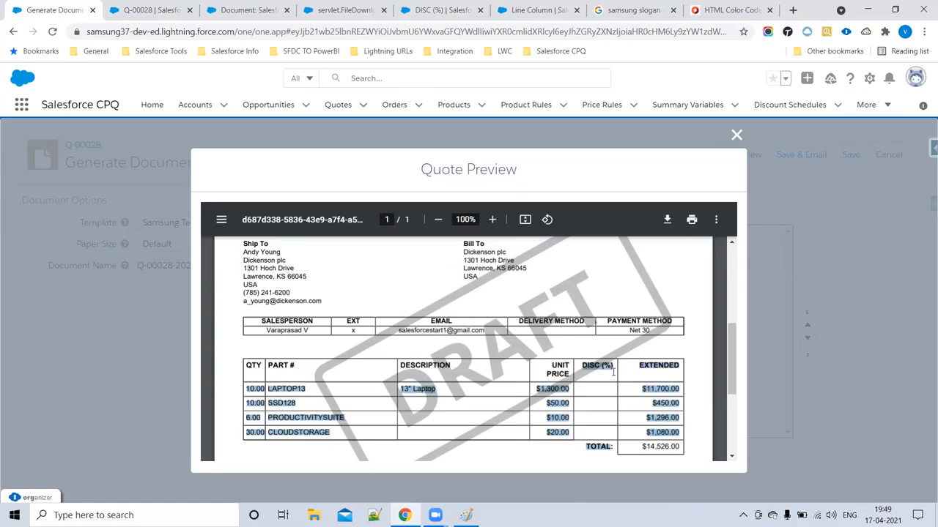
click(595, 385)
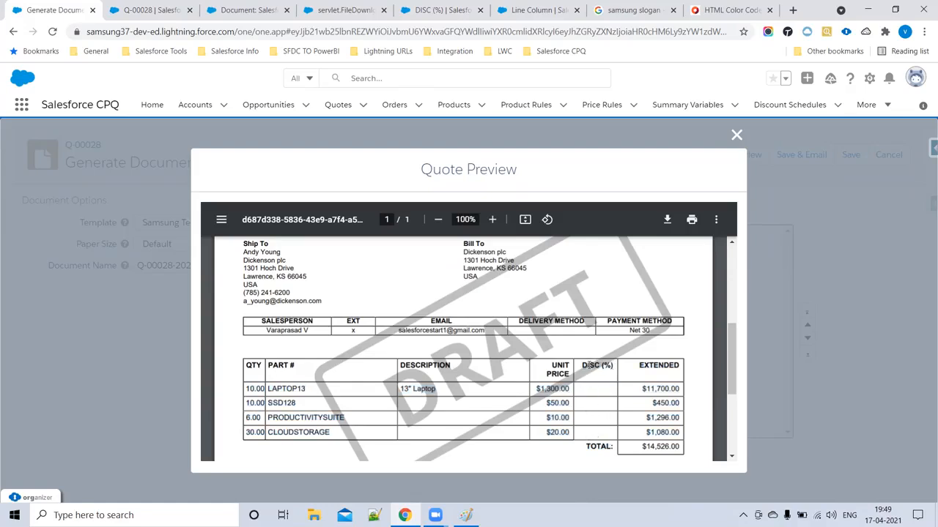
- Check the empty DISC (%) column and $14,526 total, then Q-00028's Additional Disc. value
drag(582, 366, 604, 372)
click(584, 365)
drag(284, 387, 671, 445)
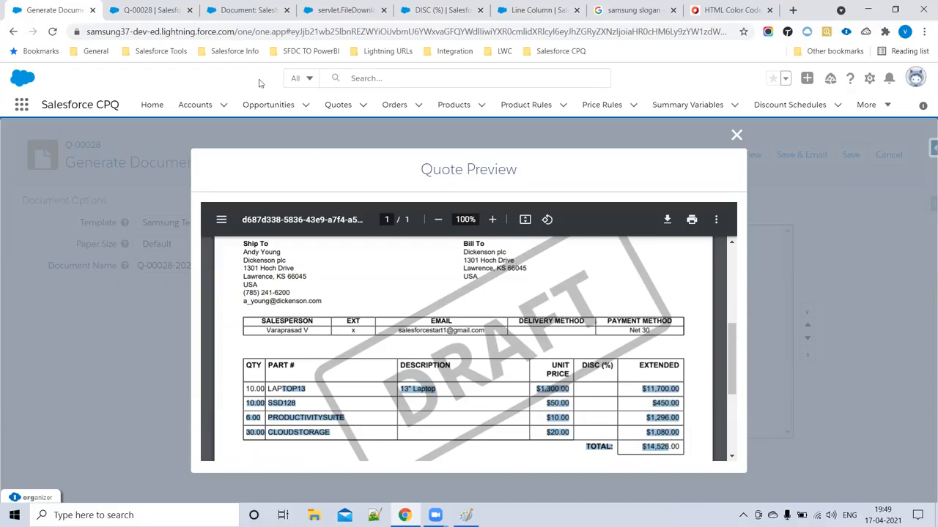
click(150, 9)
drag(61, 285, 2, 323)
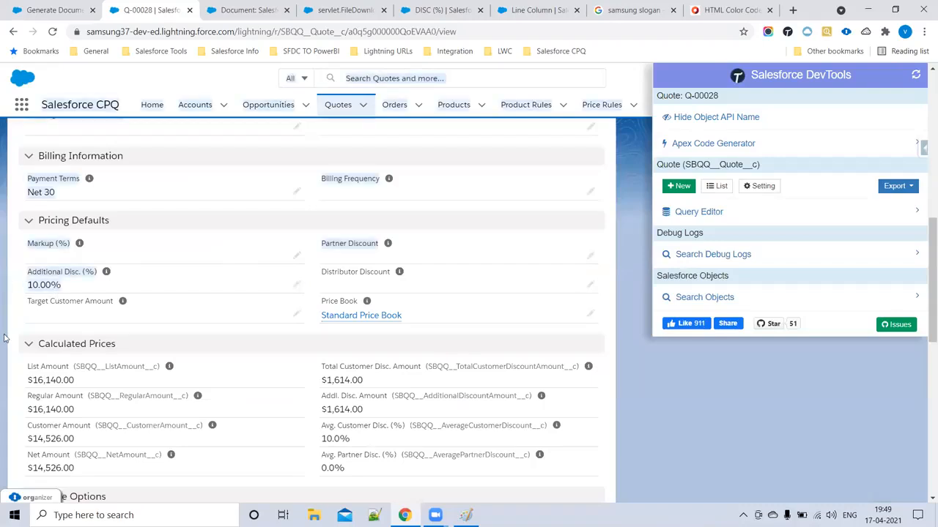
- Compare Q-00028's 10.00% Additional Disc. value against the generated preview
click(51, 271)
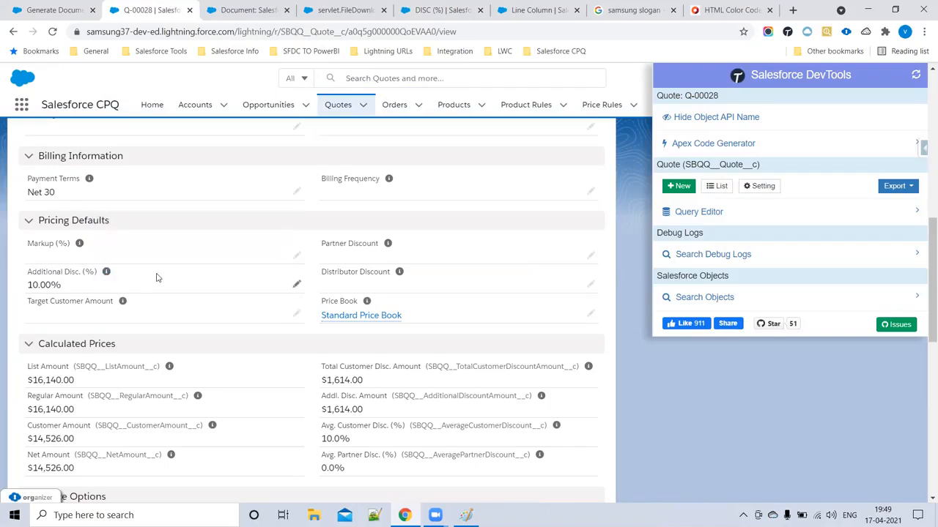
drag(27, 285, 104, 288)
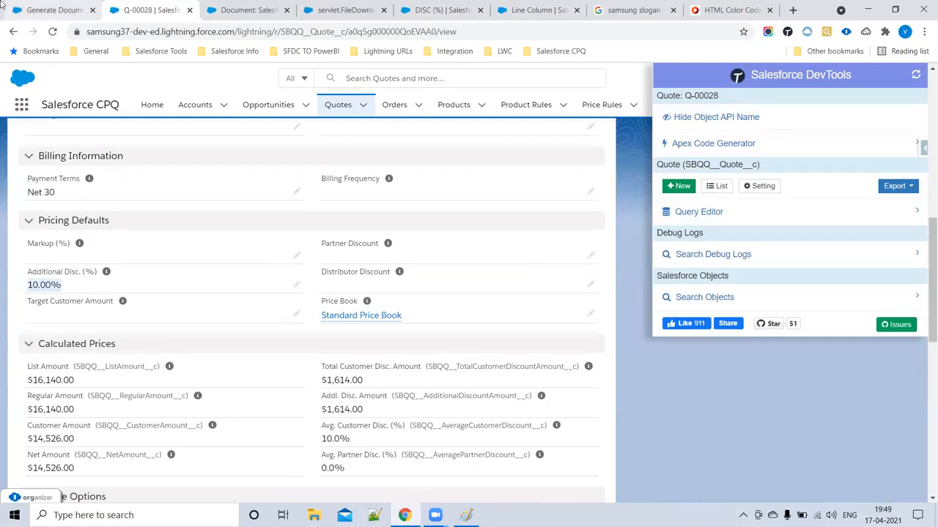
click(50, 5)
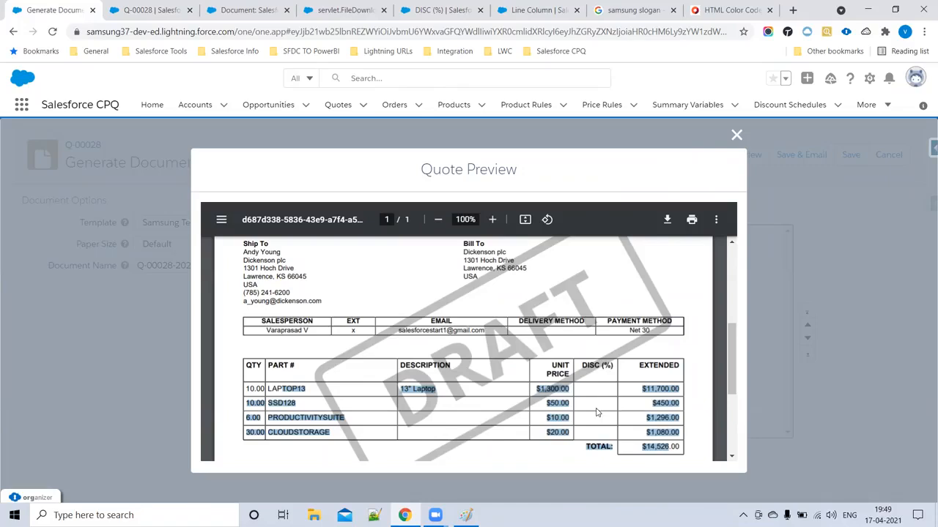
click(176, 9)
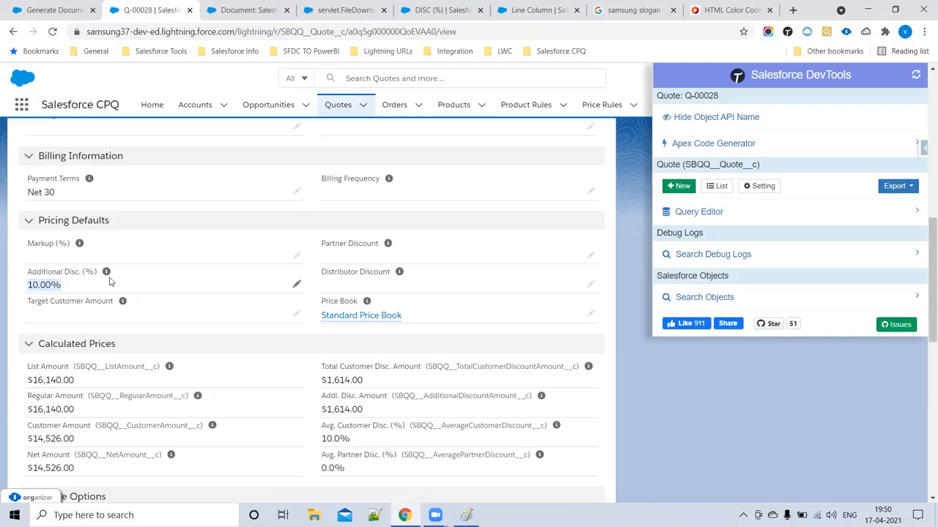
click(628, 288)
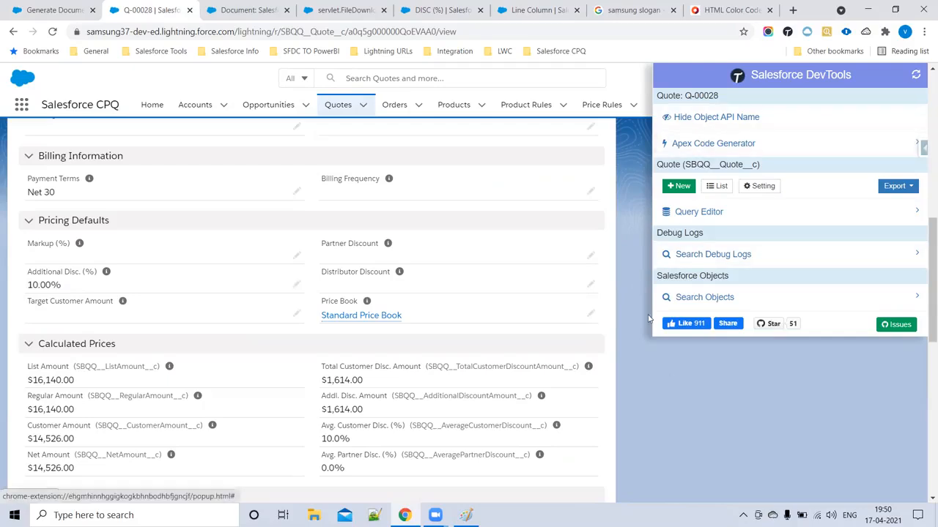
- Hide the API names beside field labels and close the DevTools panel
scroll(390, 365, down, 3)
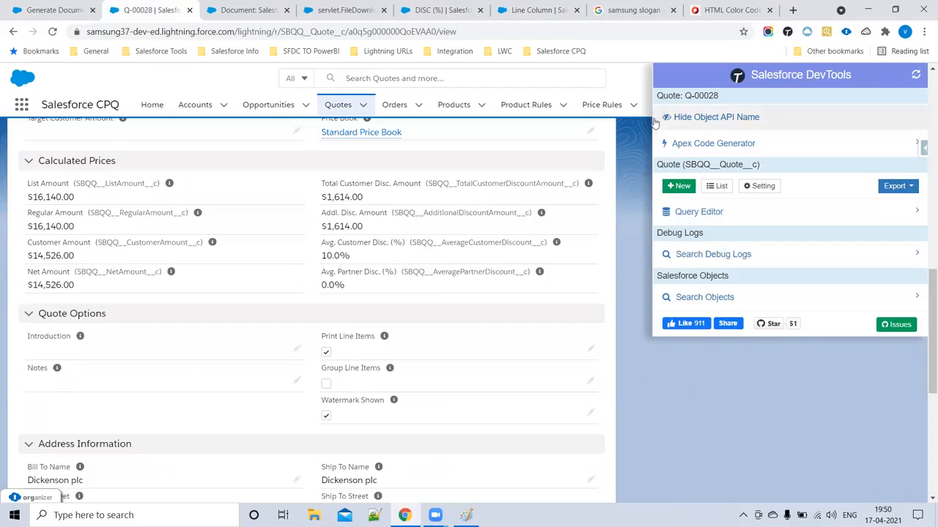
click(692, 118)
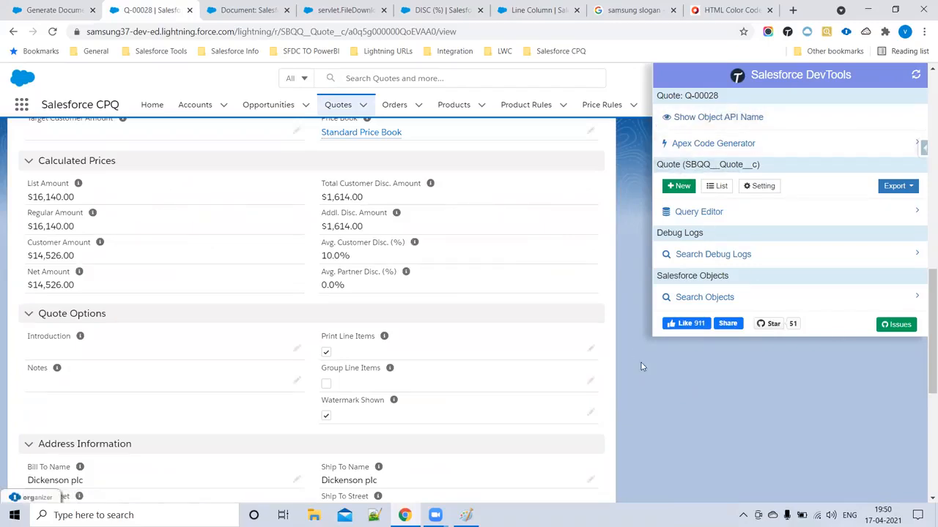
scroll(109, 283, up, 9)
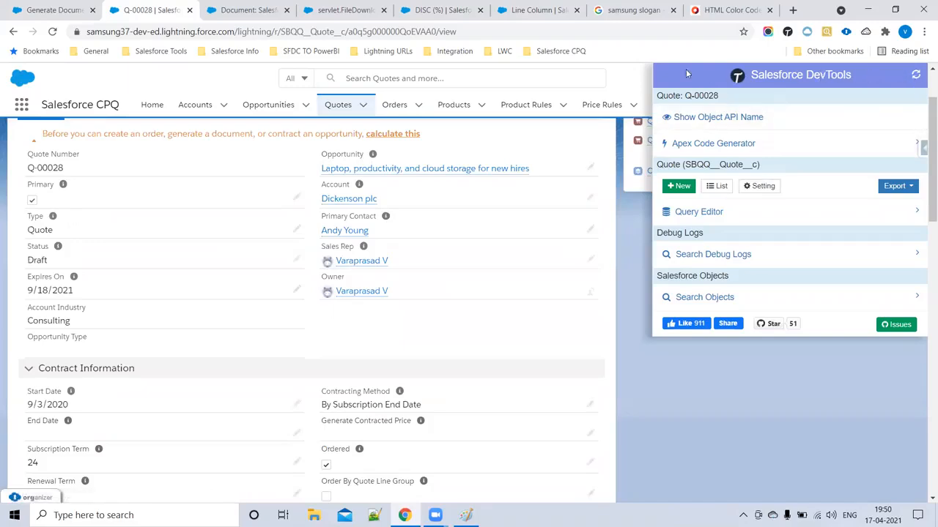
click(715, 389)
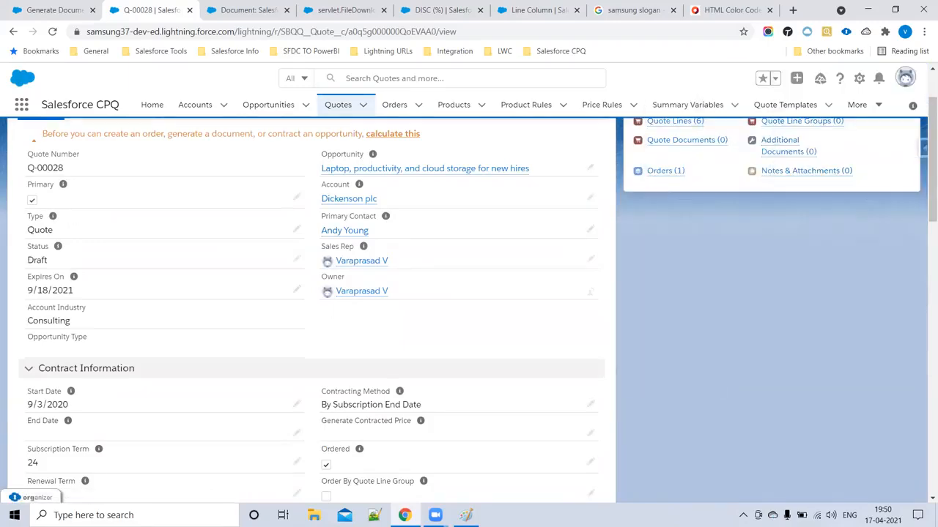
scroll(291, 271, up, 2)
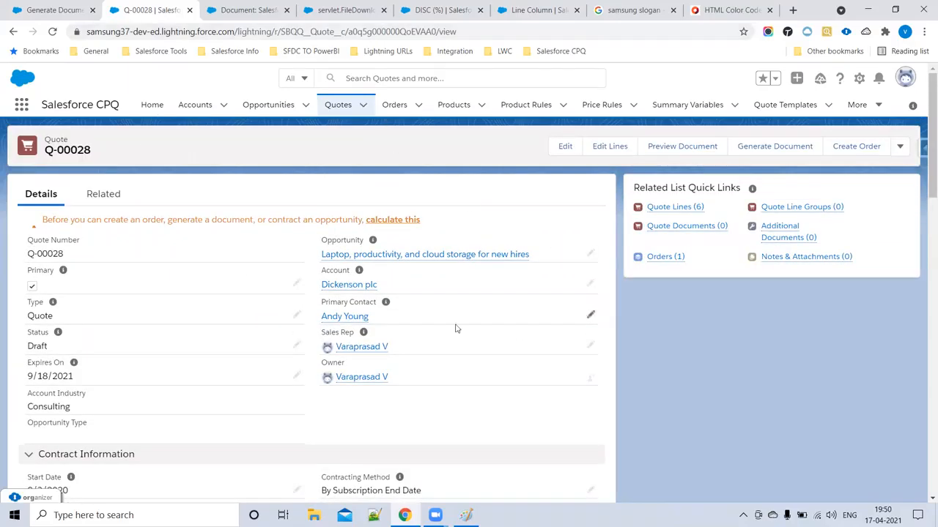
- Close the CPQ Content document and PDF tabs, then open the Template Content list
click(533, 9)
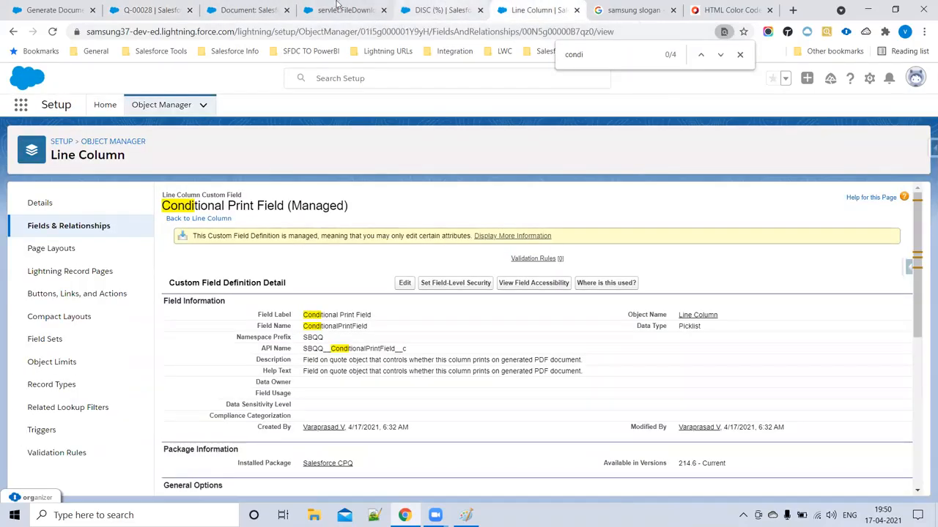
click(249, 8)
click(885, 114)
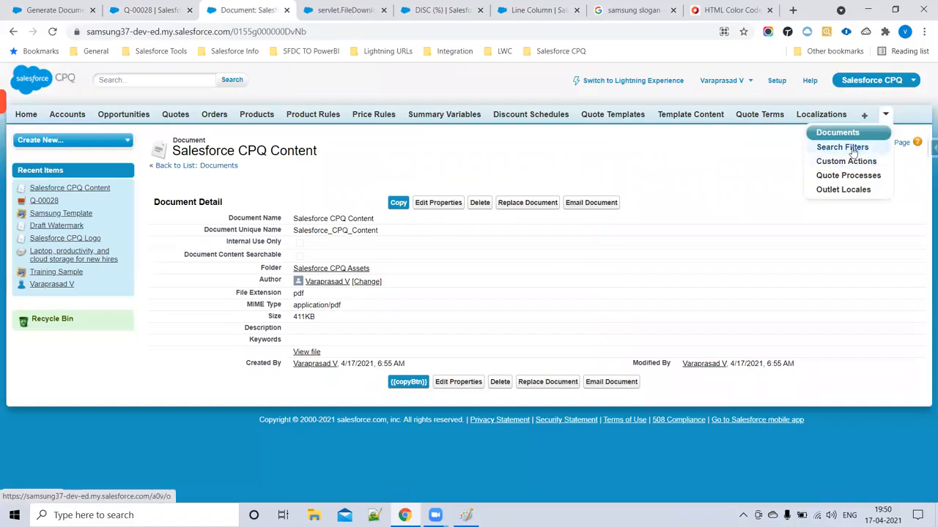
click(287, 9)
click(287, 10)
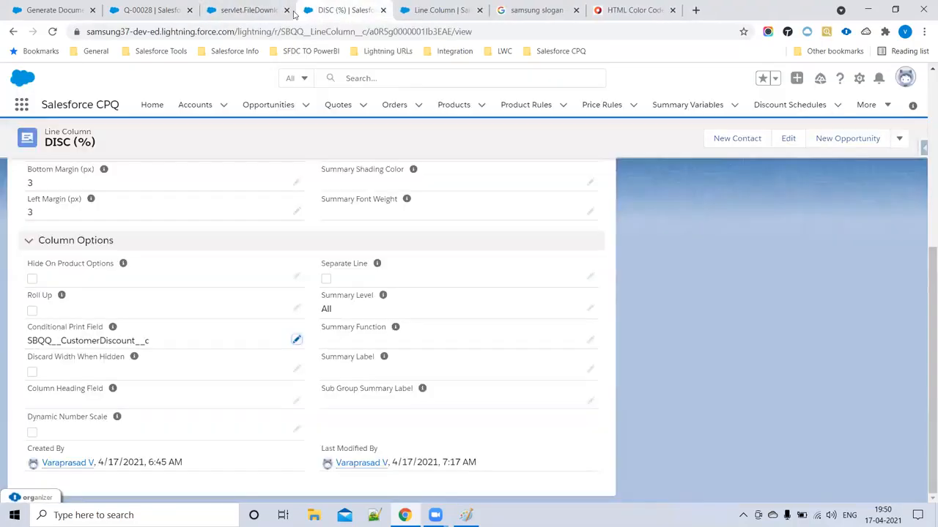
click(888, 107)
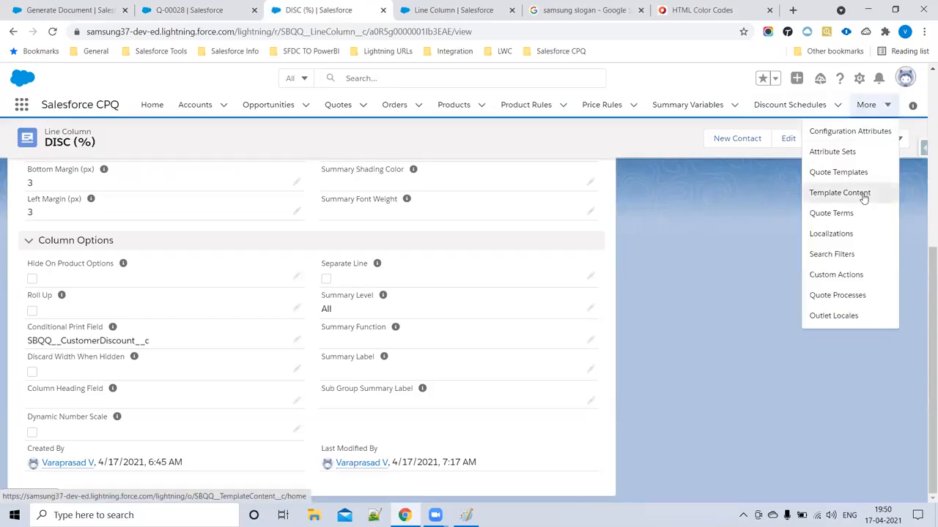
click(839, 193)
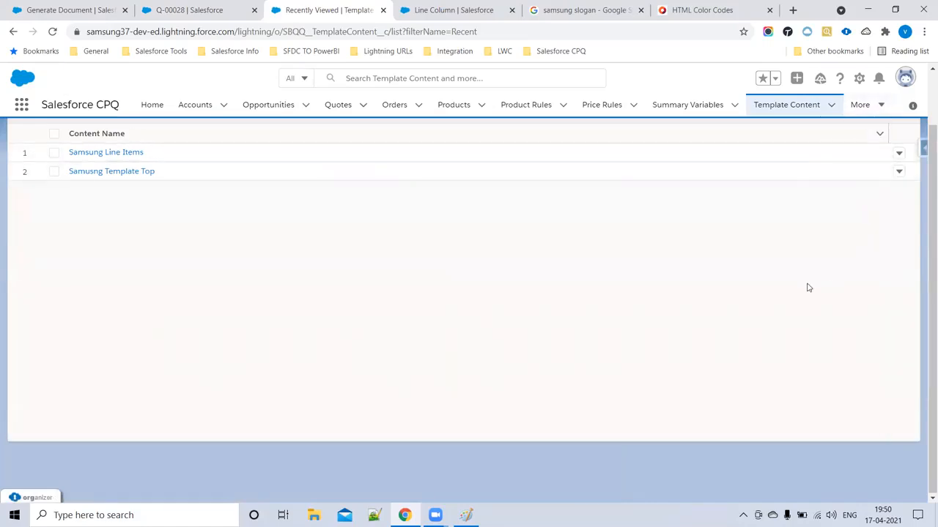
- Start a new Template Content record, point out the Quote Terms type, then return to the Q-00028 preview
click(761, 147)
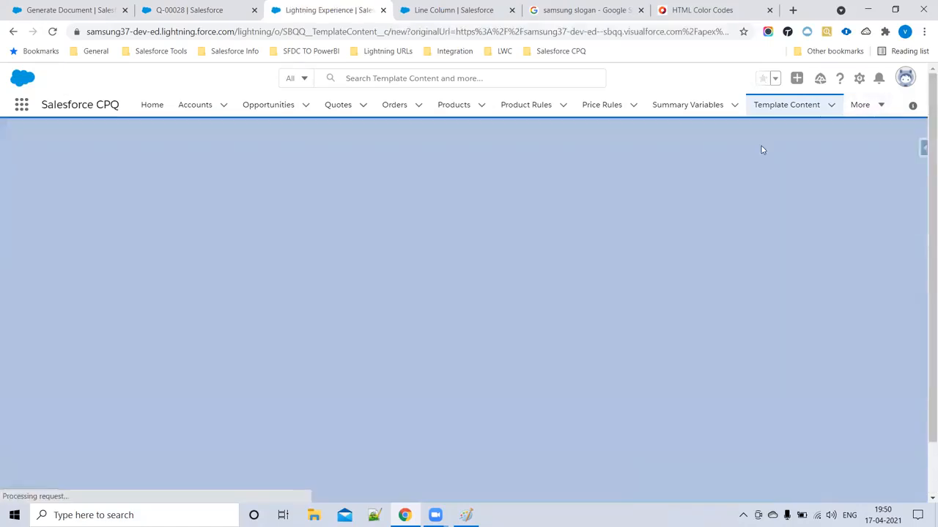
mouse_move(44, 250)
mouse_down()
mouse_move(151, 260)
mouse_move(40, 251)
mouse_up()
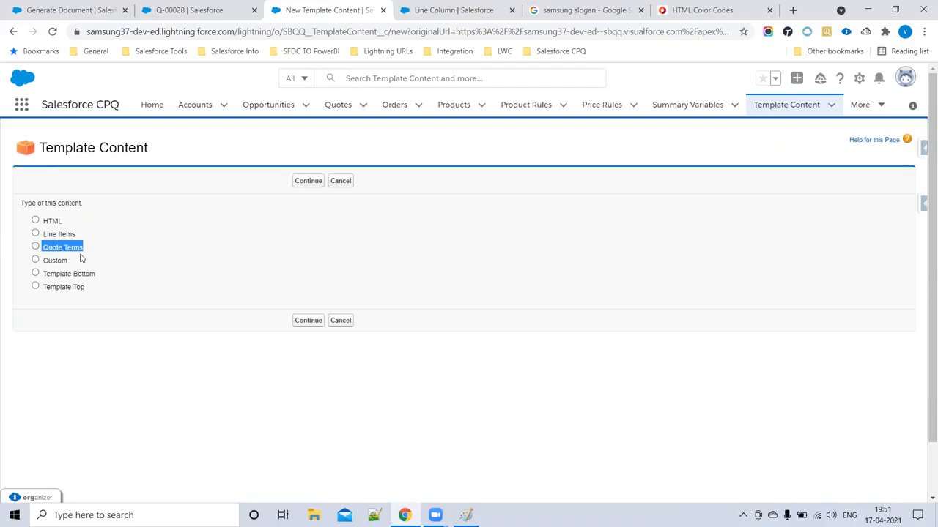
click(109, 253)
drag(92, 252, 41, 250)
click(103, 252)
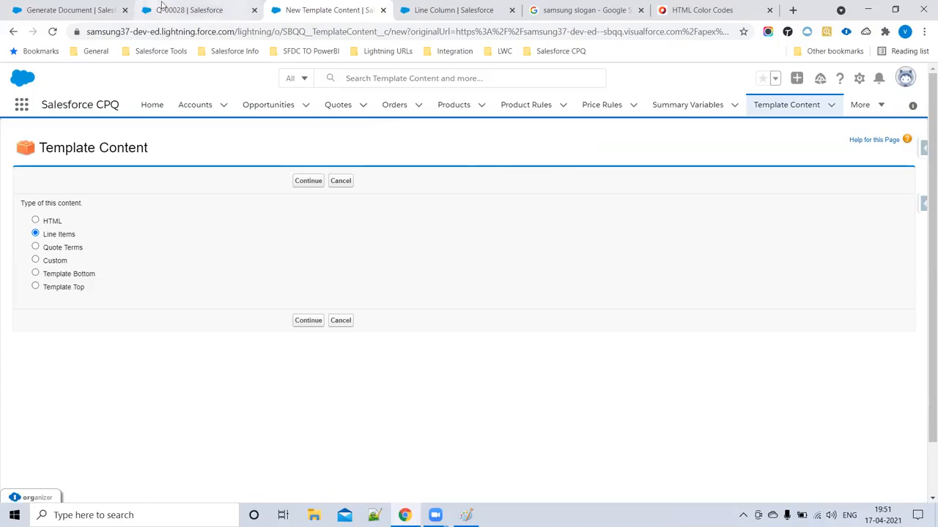
click(76, 7)
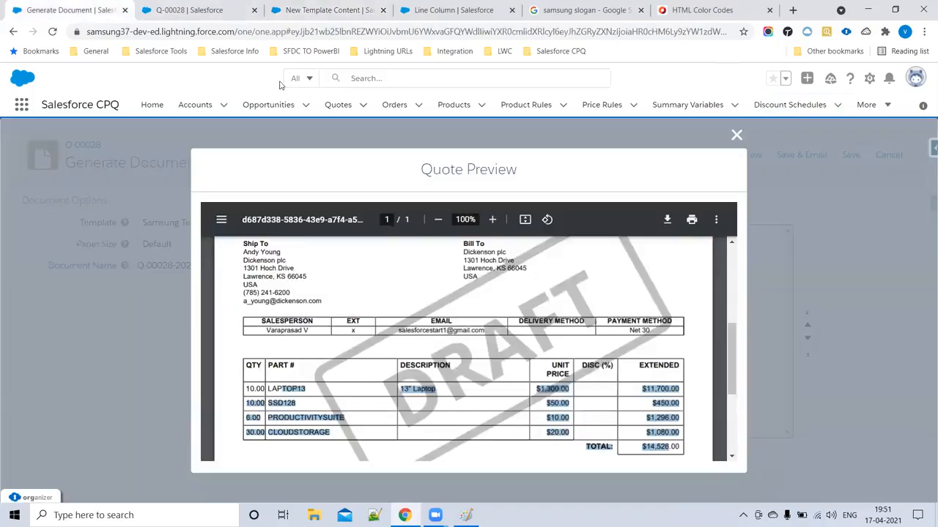
- Open Samsung Template from Quote Templates, check Q-00028, and return to the new Template Content form
click(868, 104)
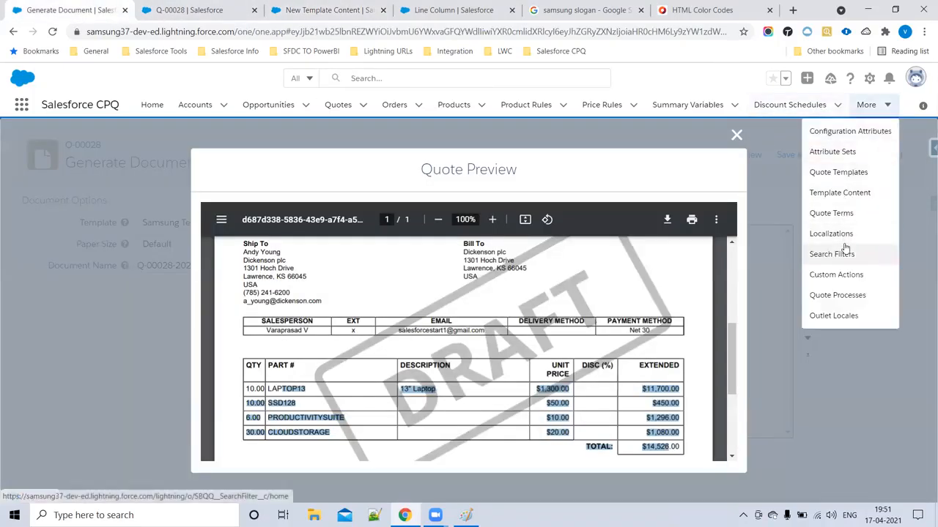
click(840, 172)
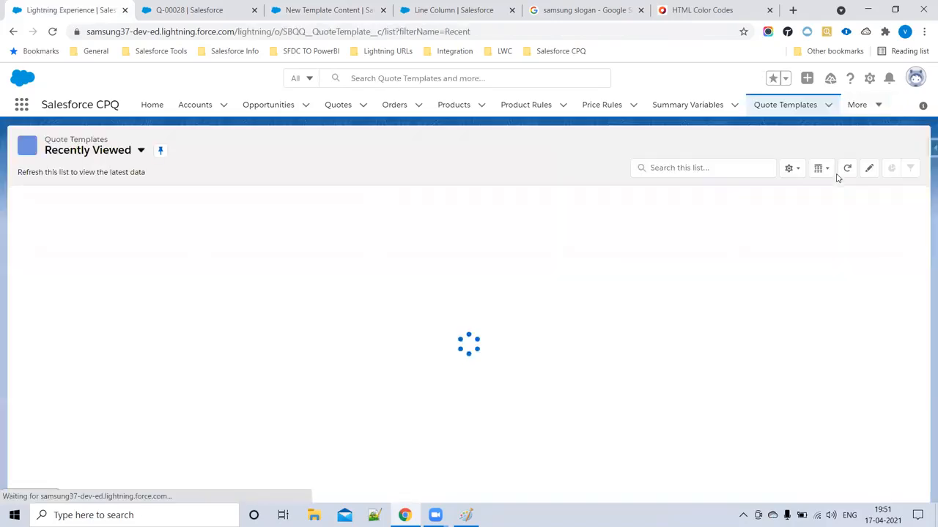
click(106, 214)
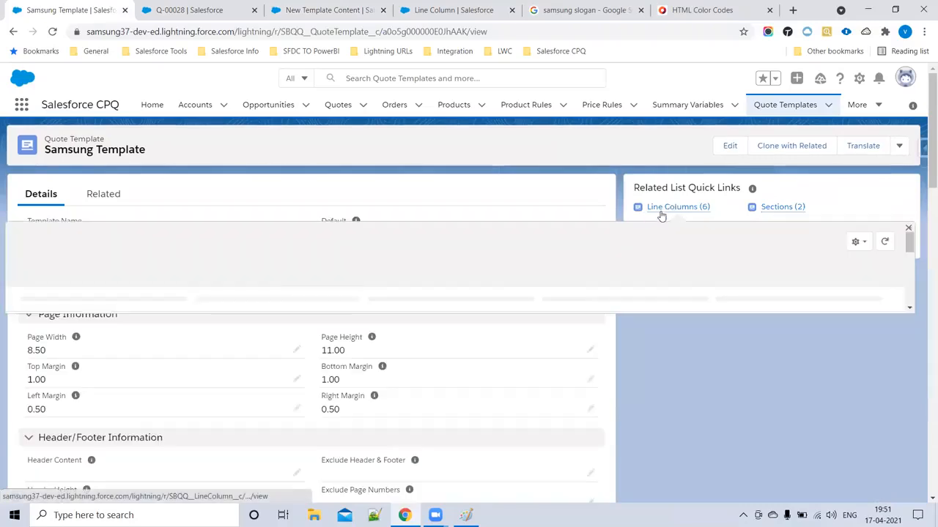
click(195, 7)
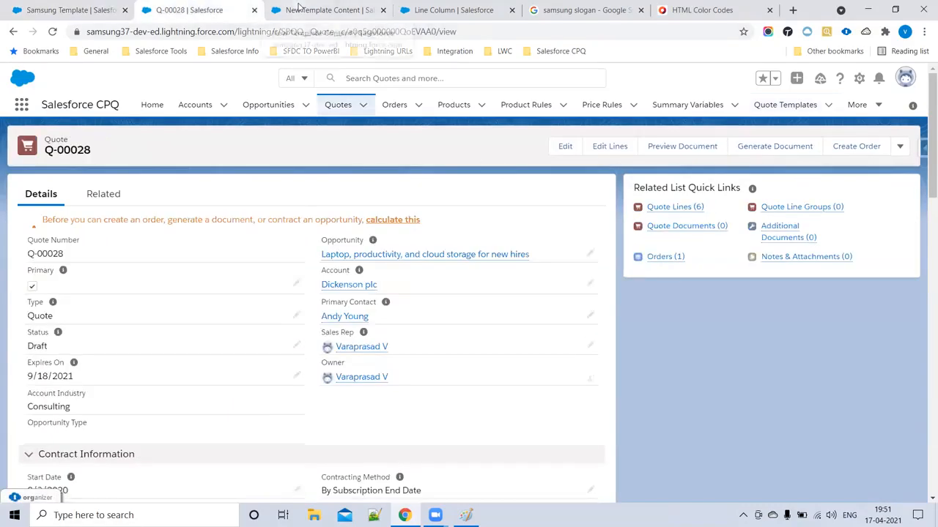
click(328, 9)
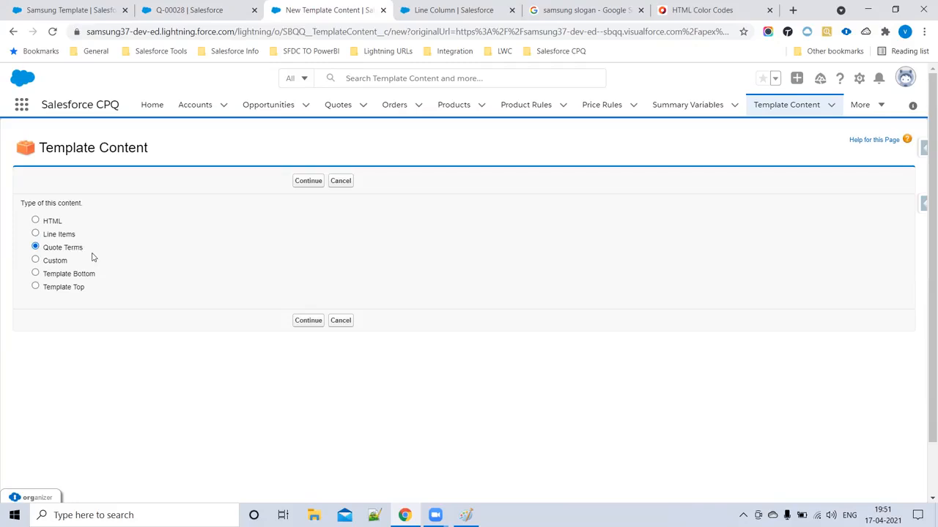
click(878, 107)
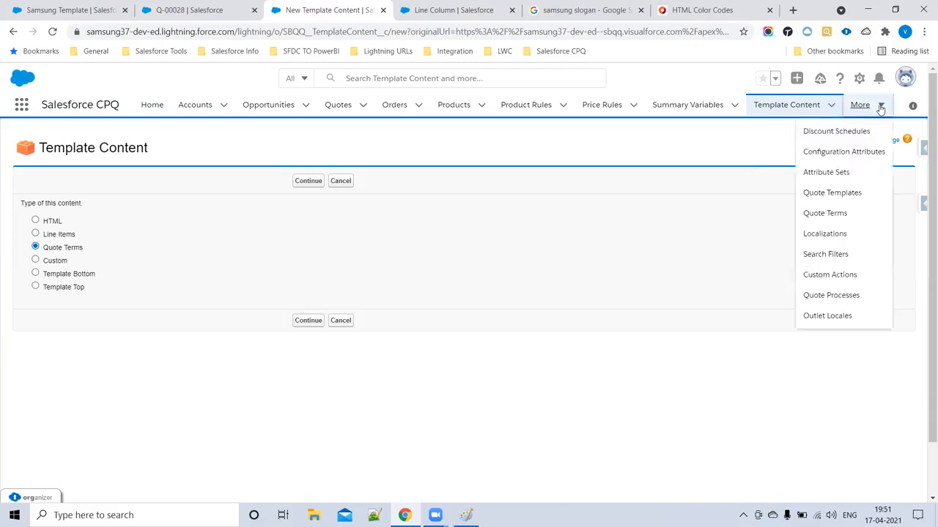
- Open Quote Terms in a new tab and switch its list view to All
middle_click(831, 218)
click(394, 6)
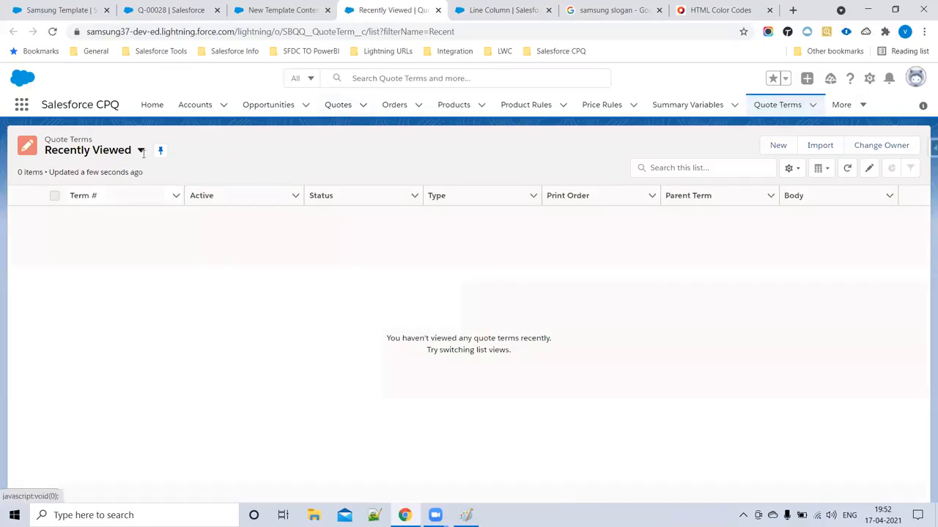
click(141, 151)
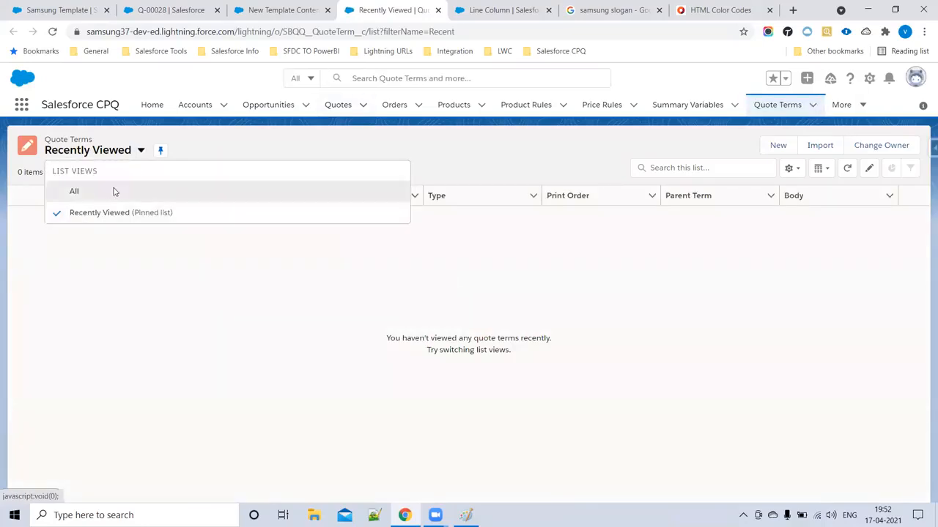
click(74, 191)
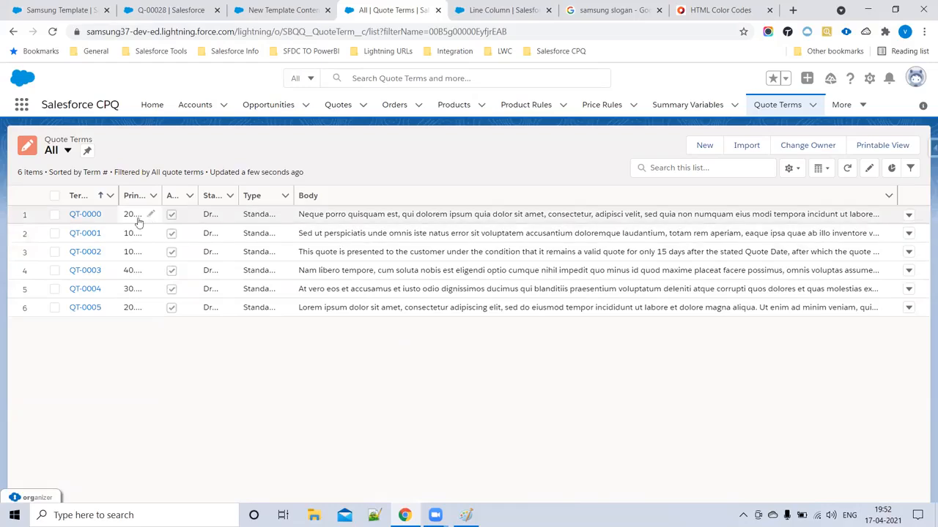
- Open quote terms QT-0000 through QT-0005 in separate tabs, then view QT-0000
ctrl+click(85, 214)
ctrl+click(85, 252)
ctrl+click(85, 271)
ctrl+click(85, 288)
ctrl+click(85, 308)
click(269, 10)
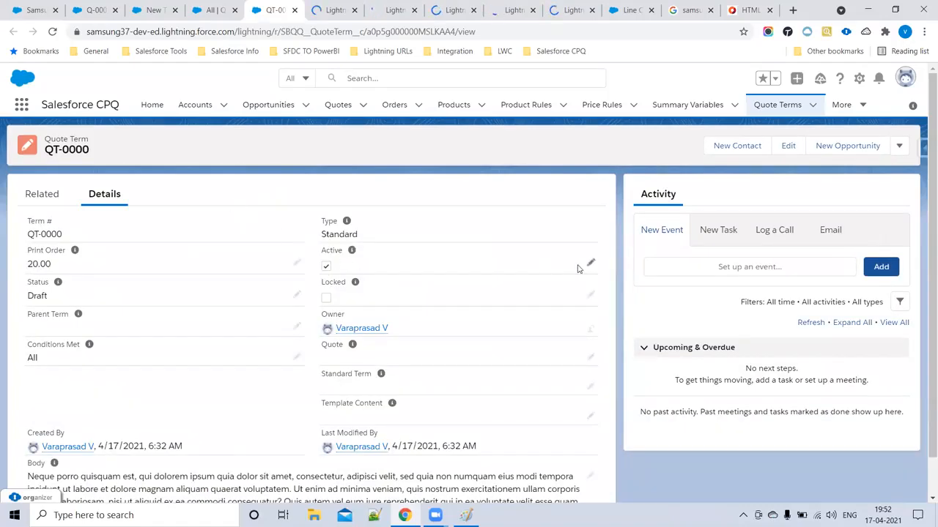
double_click(347, 272)
click(326, 284)
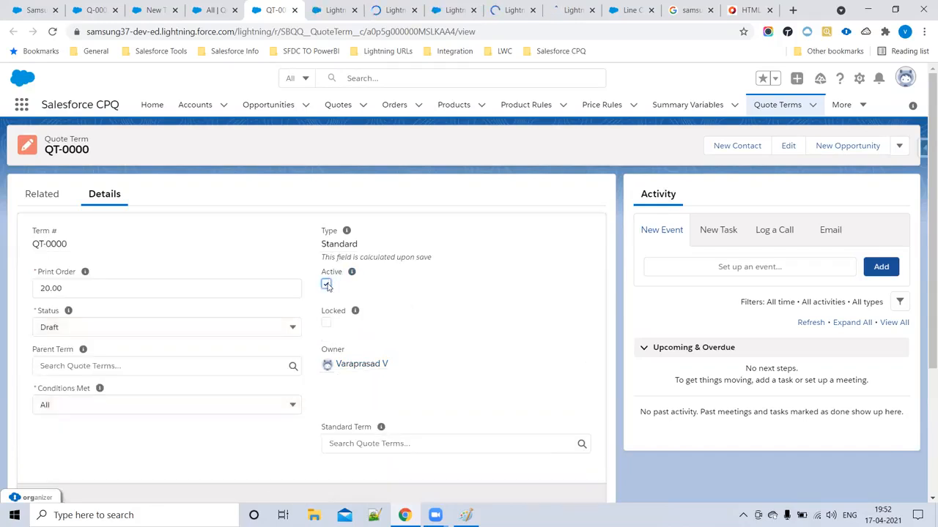
scroll(501, 291, down, 2)
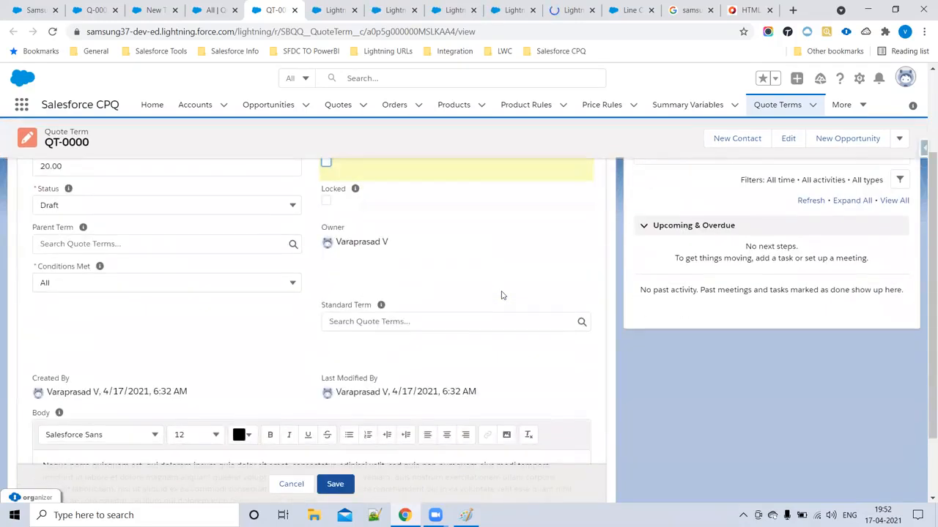
scroll(501, 296, down, 2)
click(344, 457)
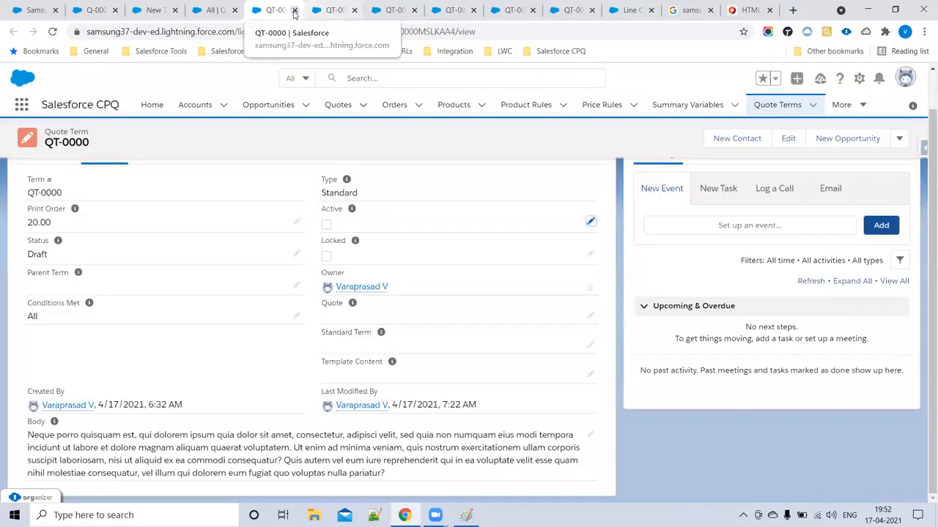
click(295, 9)
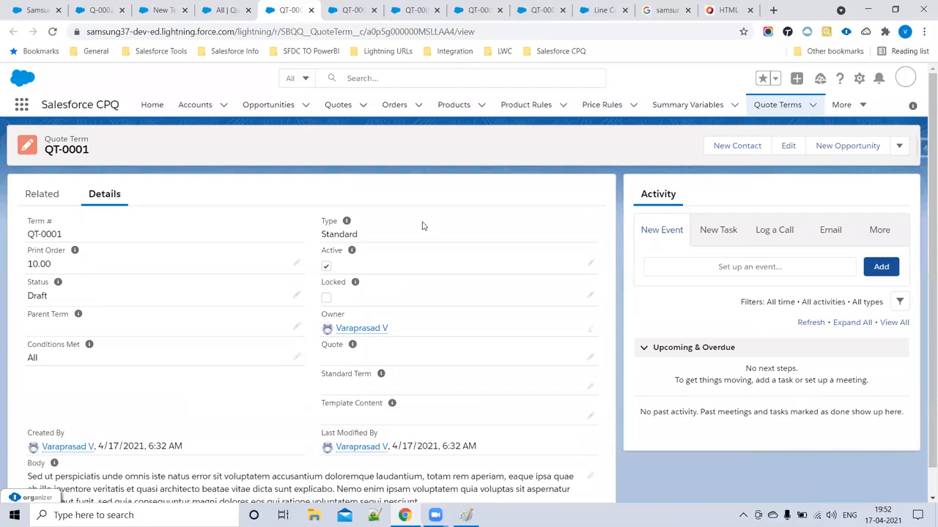
click(589, 265)
click(326, 284)
scroll(301, 429, down, 3)
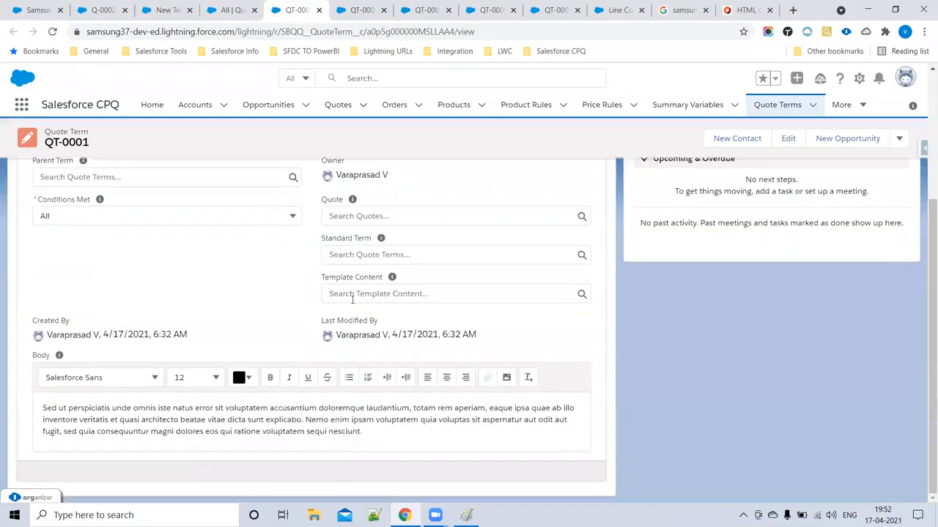
scroll(307, 346, down, 1)
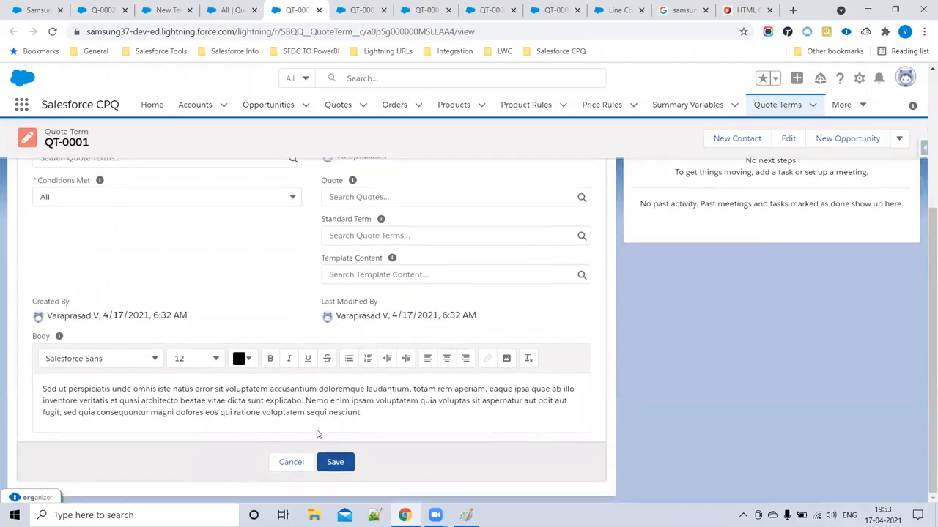
click(321, 457)
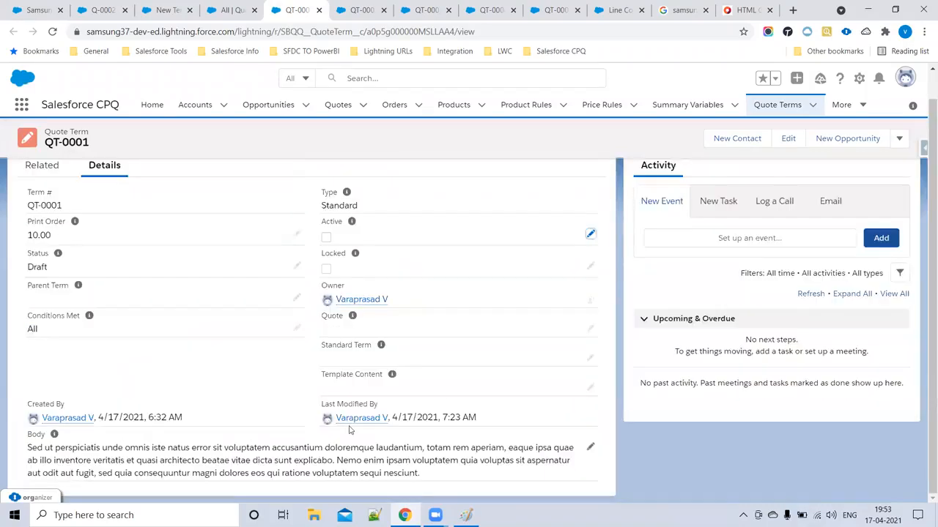
click(359, 10)
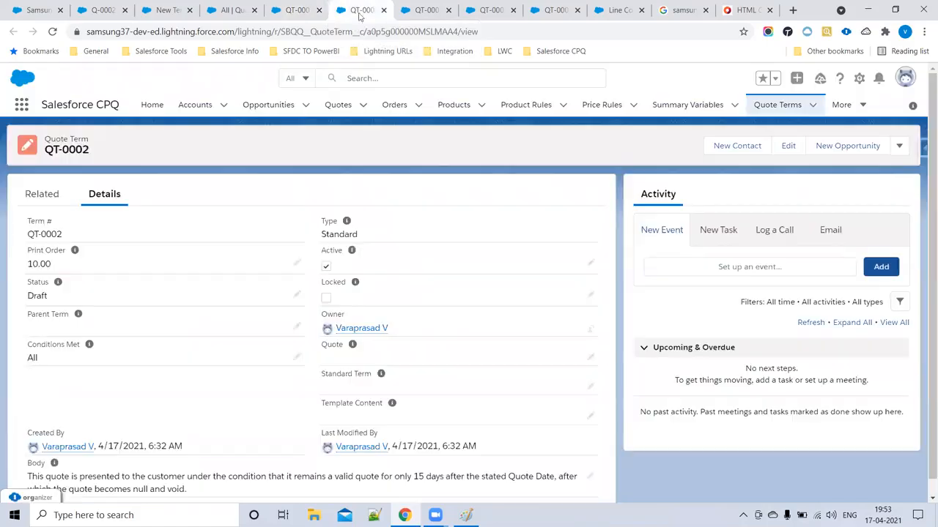
scroll(381, 273, down, 1)
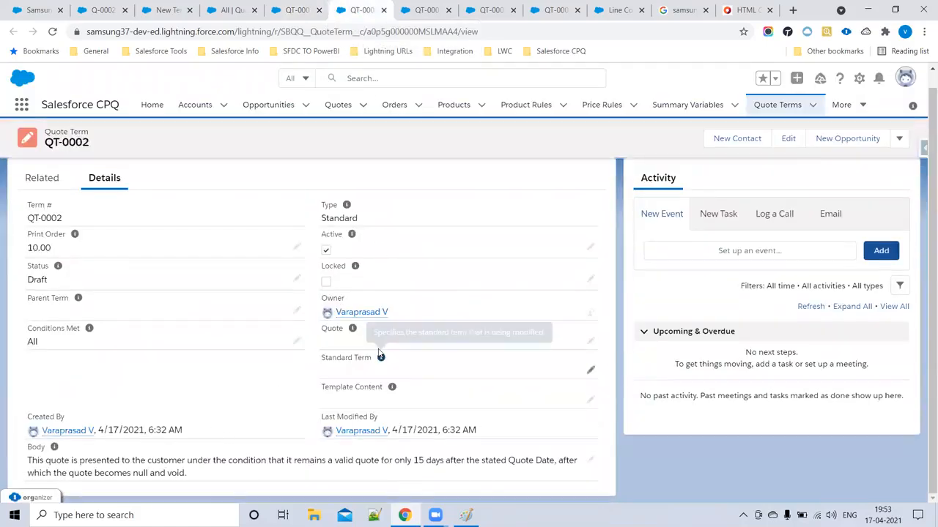
click(319, 9)
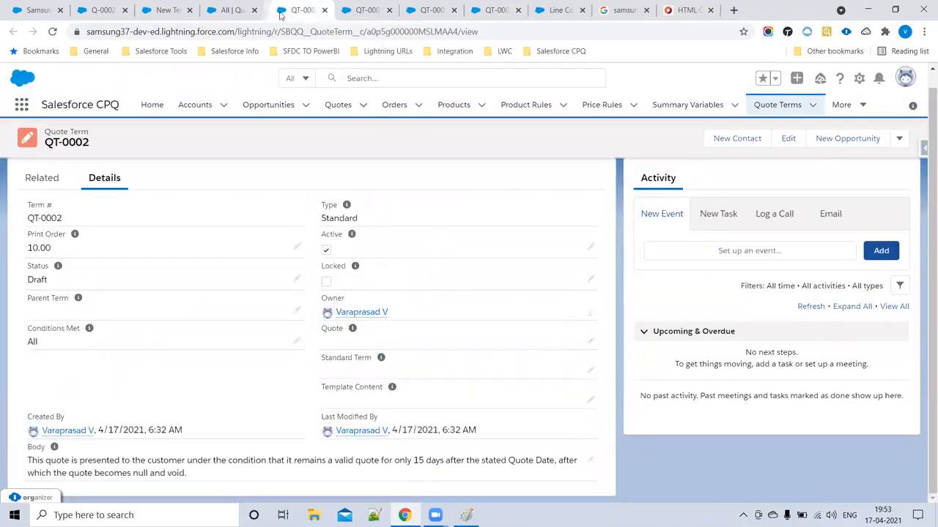
click(254, 10)
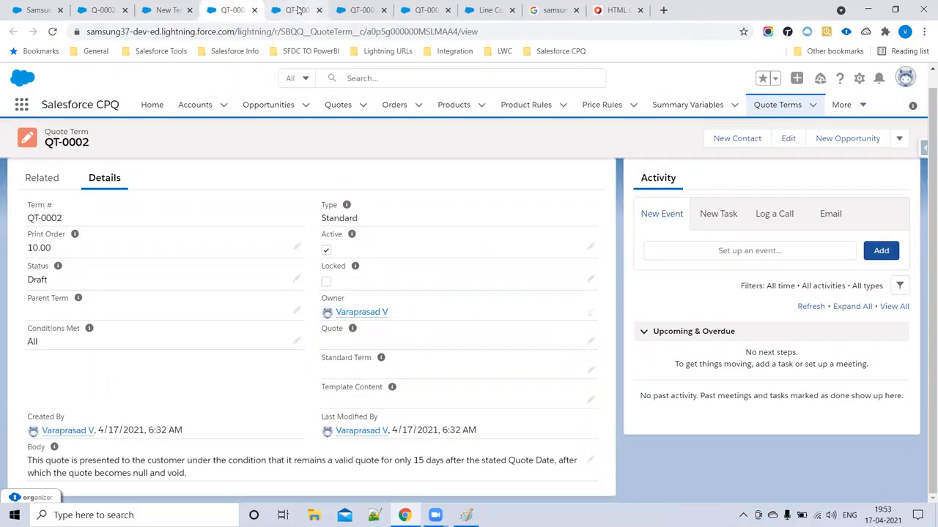
click(299, 10)
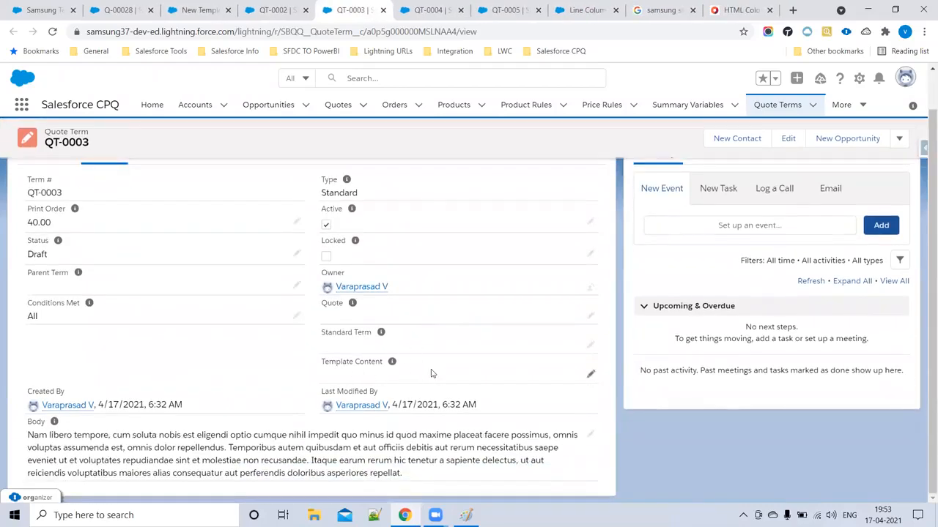
mouse_move(393, 363)
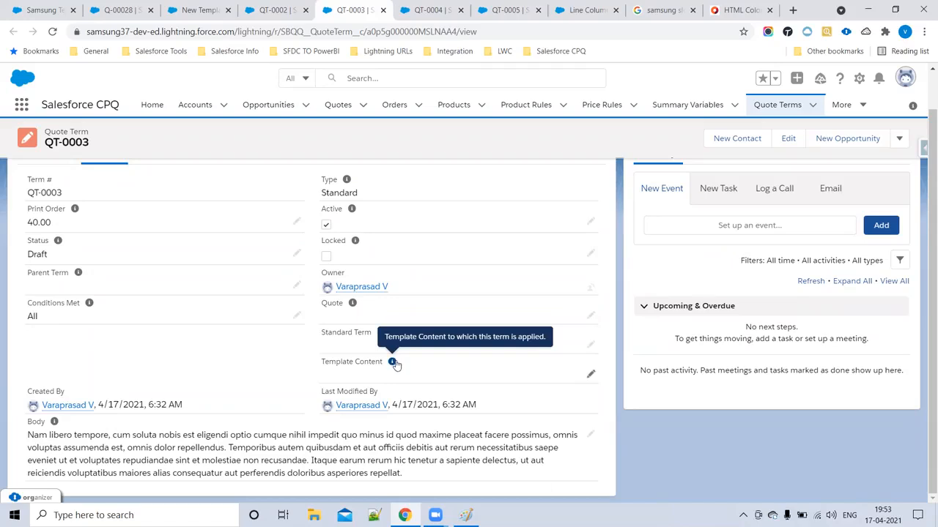
scroll(413, 367, up, 1)
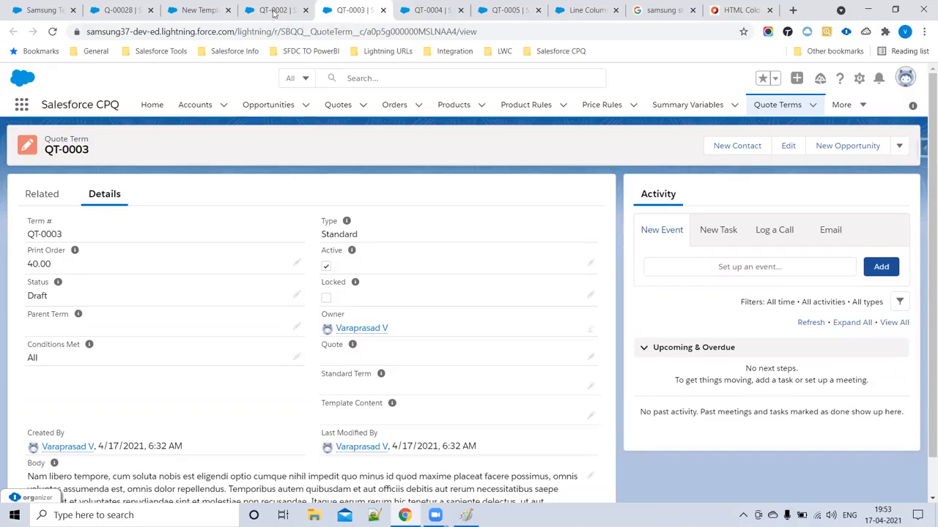
- Save a Quote Terms template content named 'Samsung Quote Terms', copy its name, and go back to QT-0002
click(199, 10)
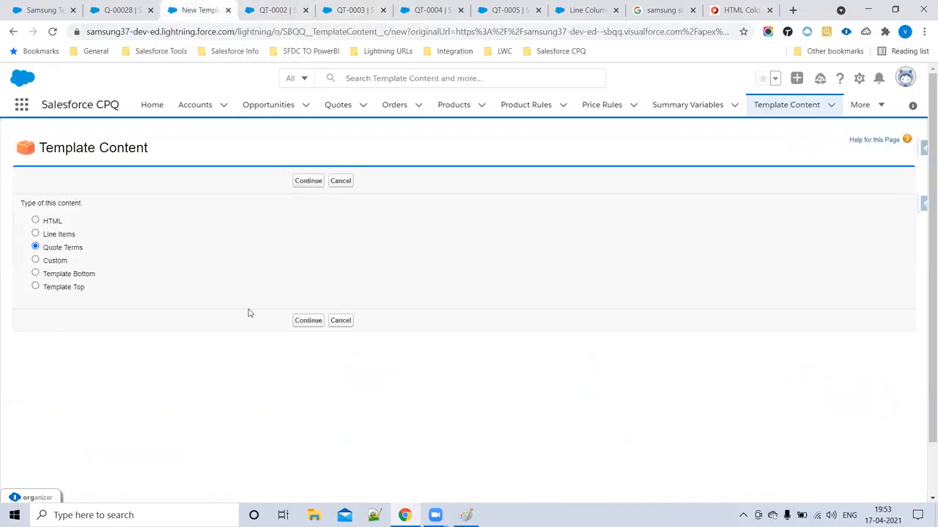
click(308, 323)
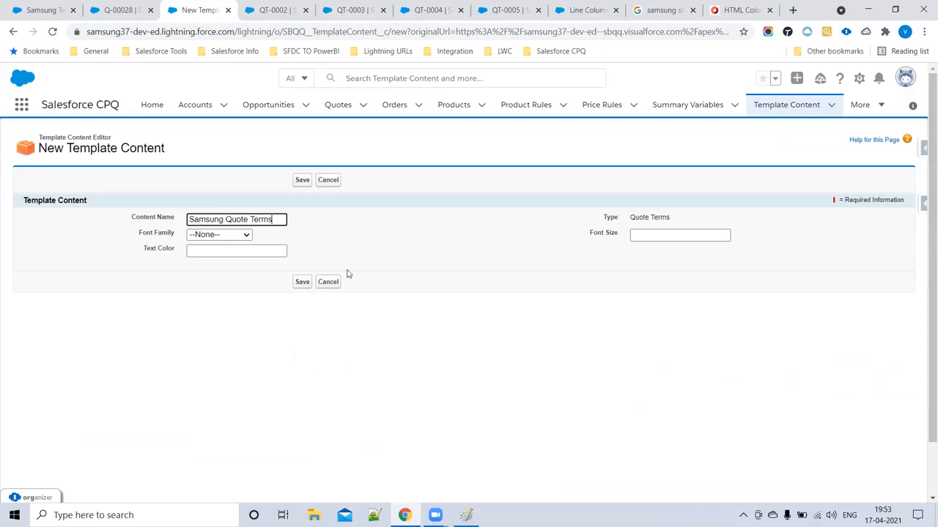
click(299, 282)
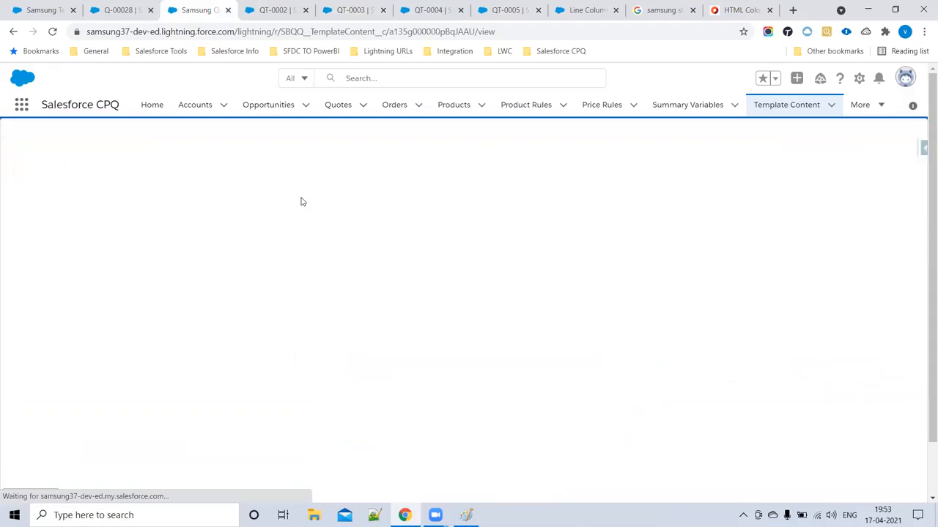
drag(183, 212, 270, 212)
key(ctrl+c)
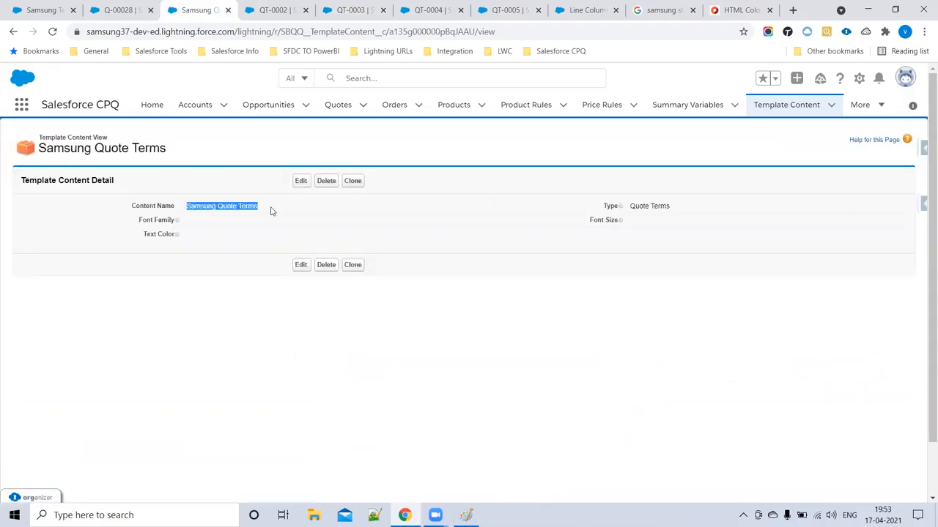
click(273, 9)
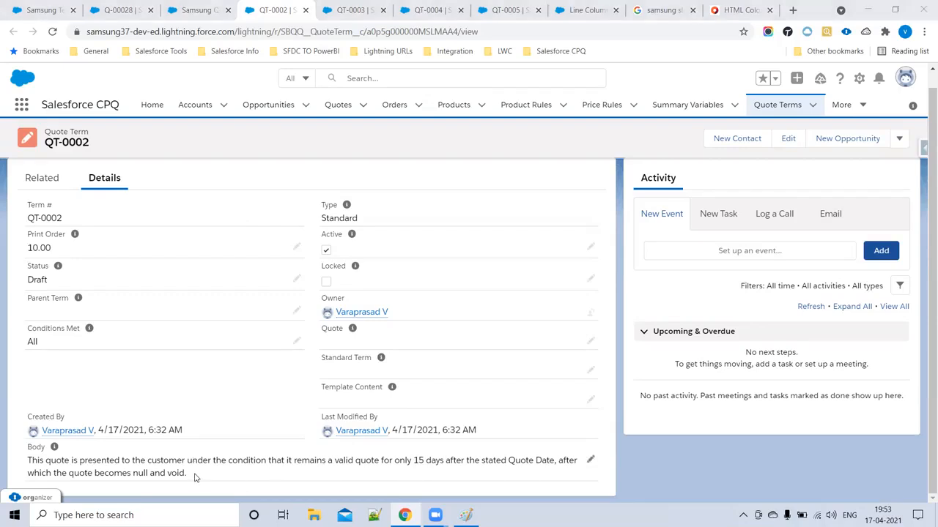
- Try pasting 'Samsung Quote Terms' into QT-0002's Template Content; the save fails and the edit is discarded
drag(195, 478, 16, 454)
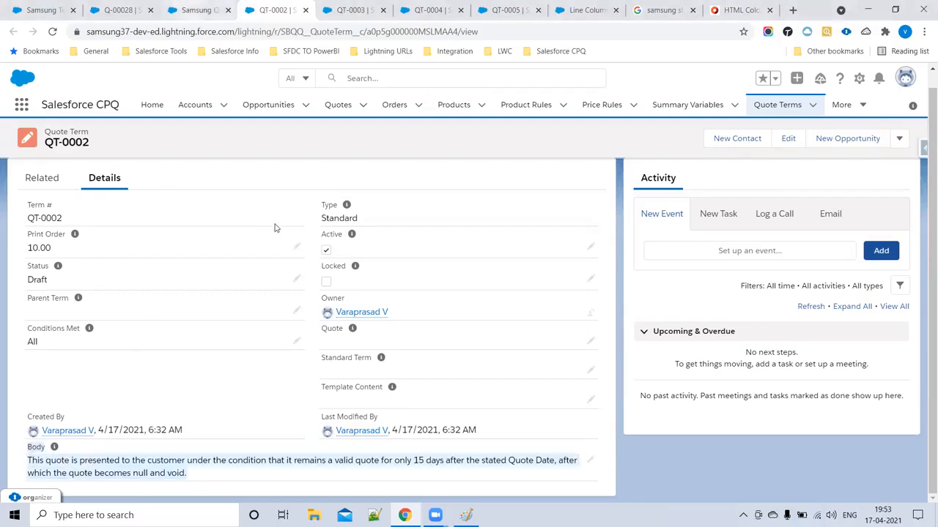
click(590, 399)
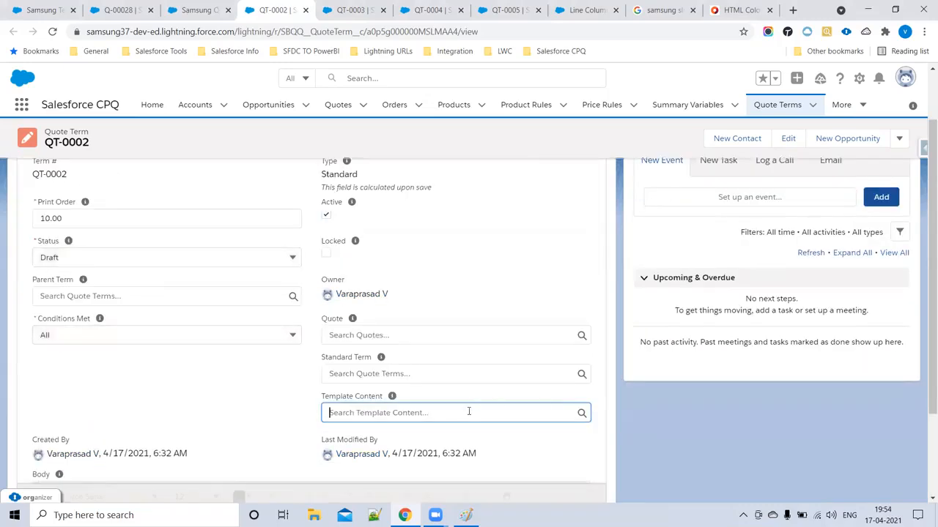
key(ctrl+v)
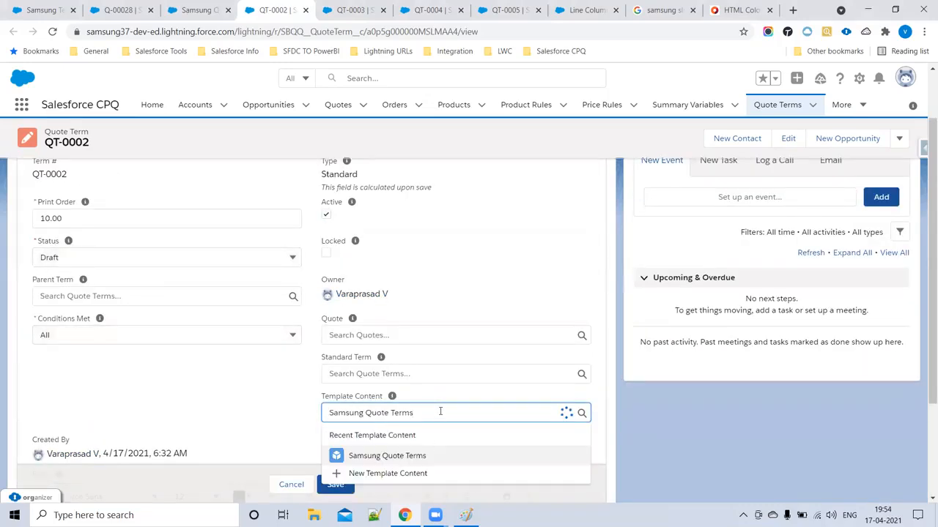
click(414, 450)
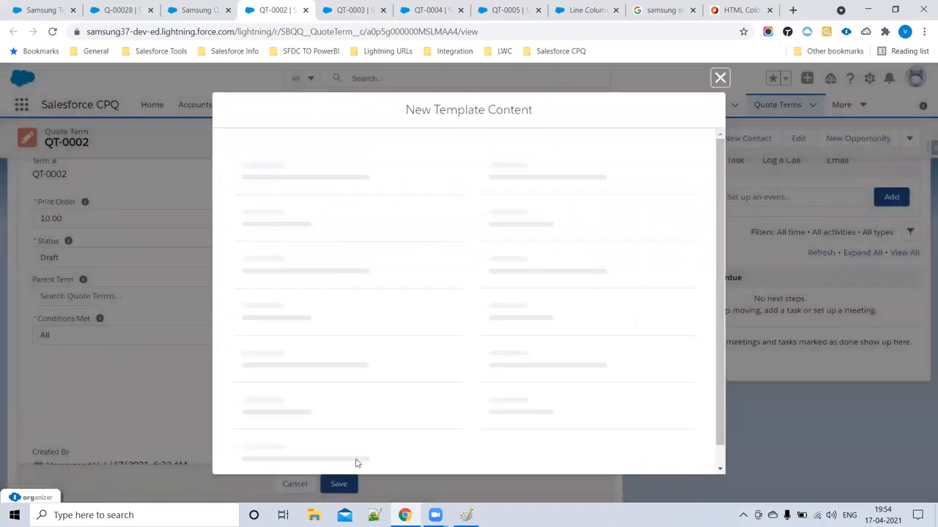
click(719, 79)
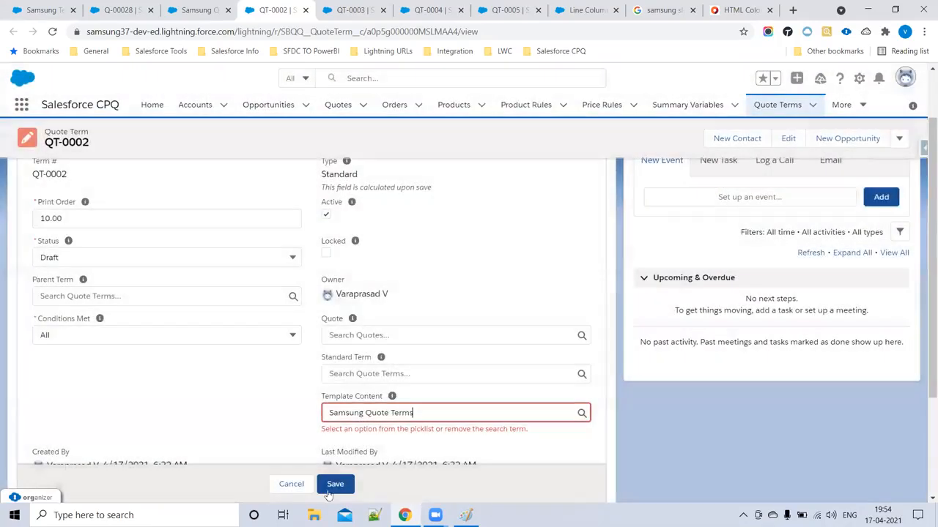
click(334, 486)
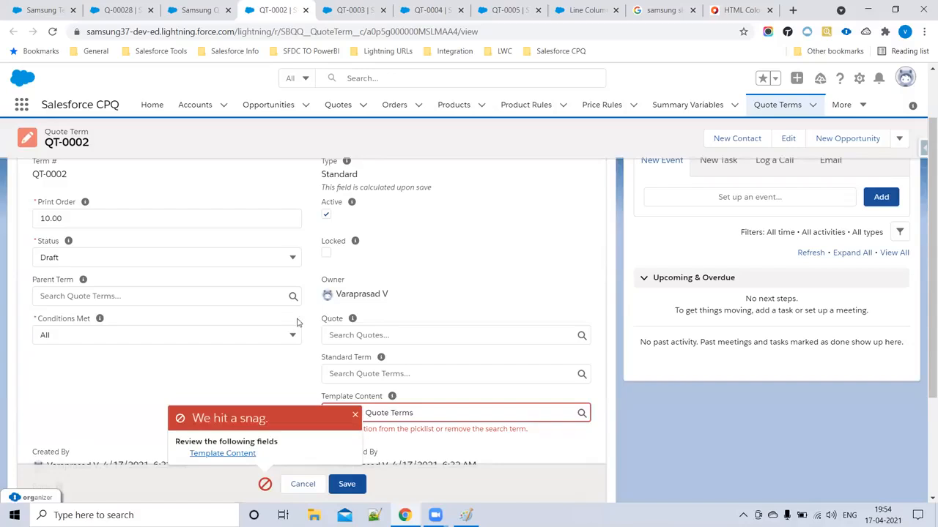
scroll(307, 381, down, 3)
click(299, 462)
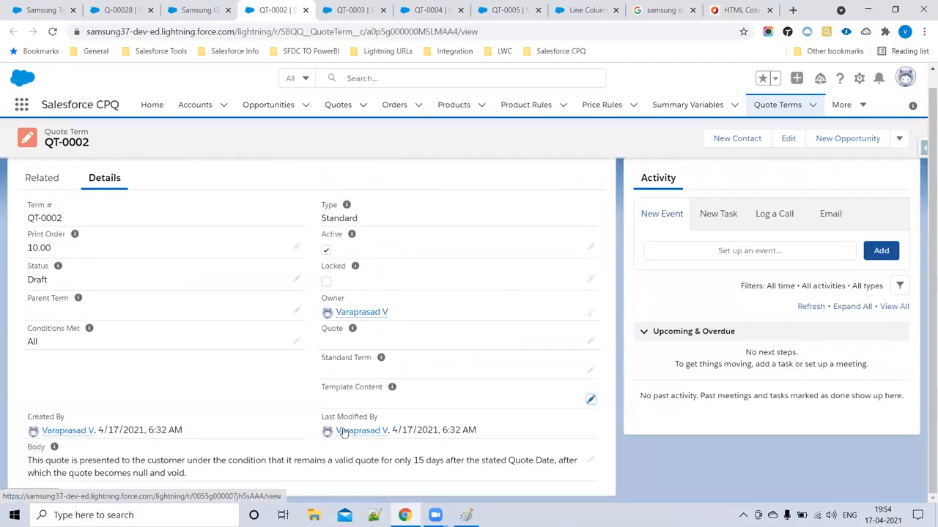
- Link QT-0002's Template Content to Samsung Quote Terms through Show All Results and save
click(590, 399)
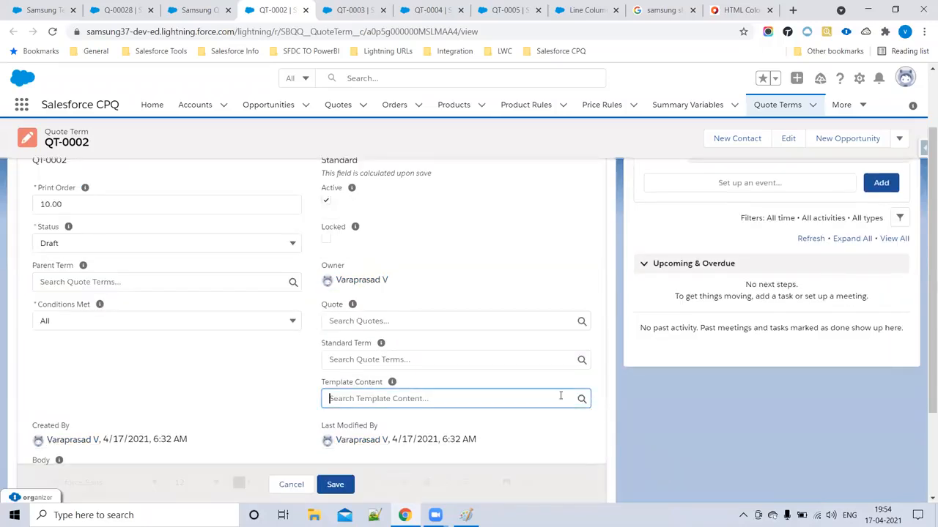
key(ctrl+v)
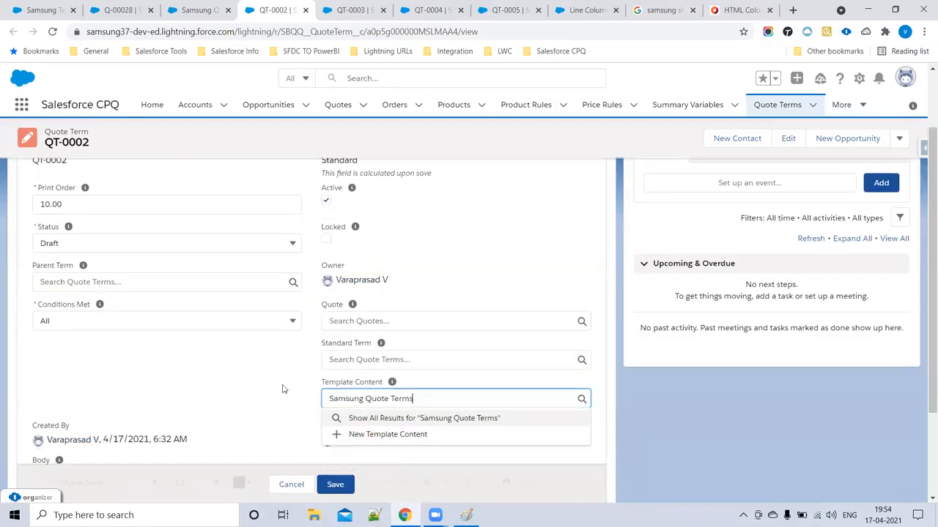
click(289, 433)
click(336, 483)
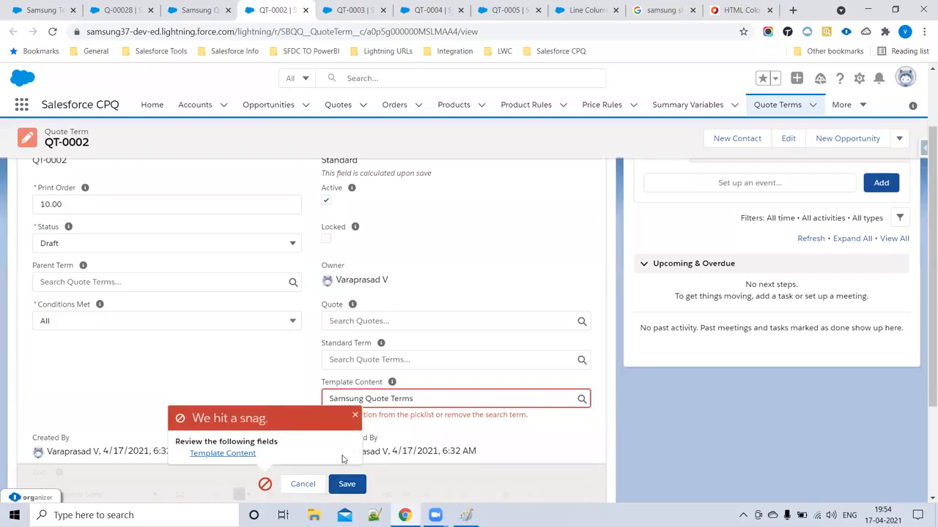
click(460, 400)
click(354, 416)
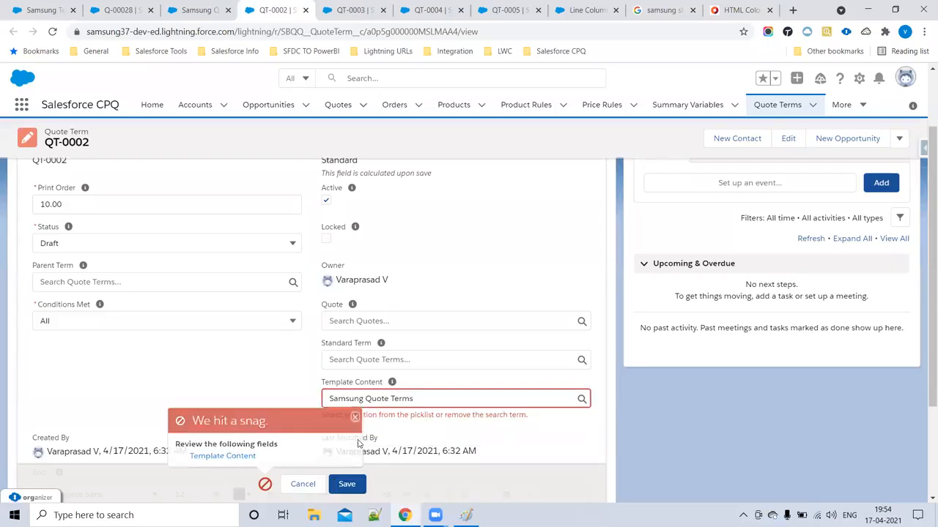
click(437, 399)
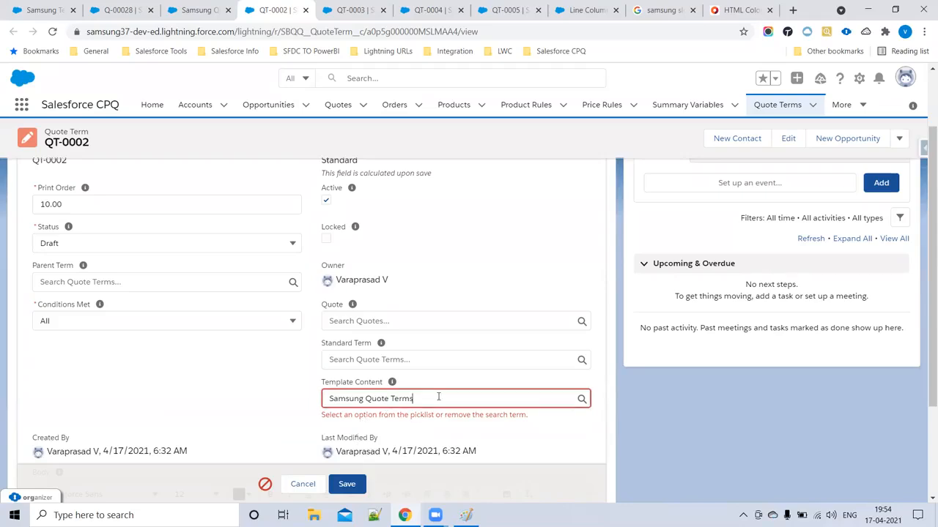
key(BackSpace)
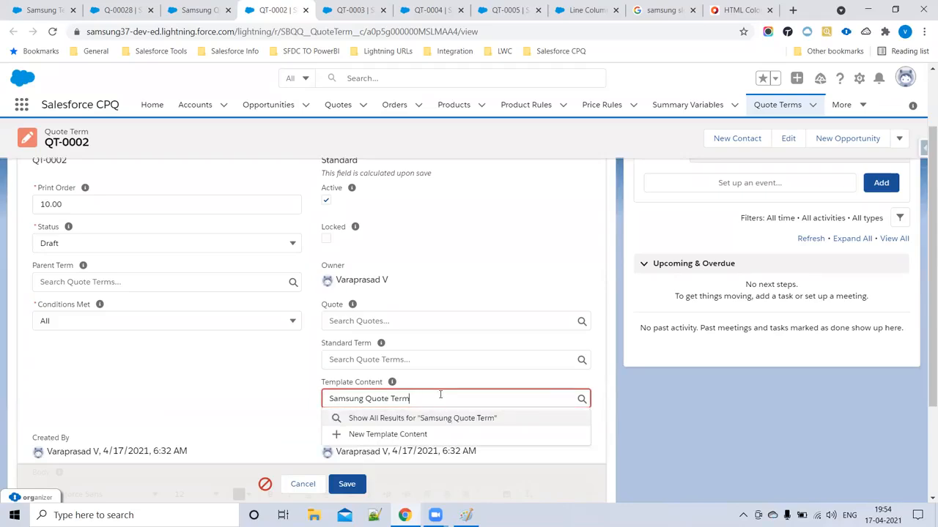
key(Return)
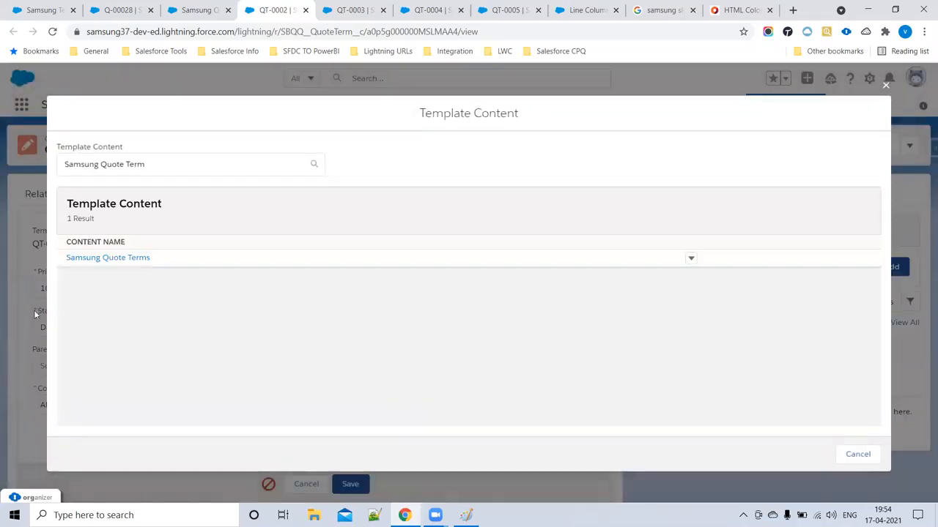
click(113, 259)
click(346, 472)
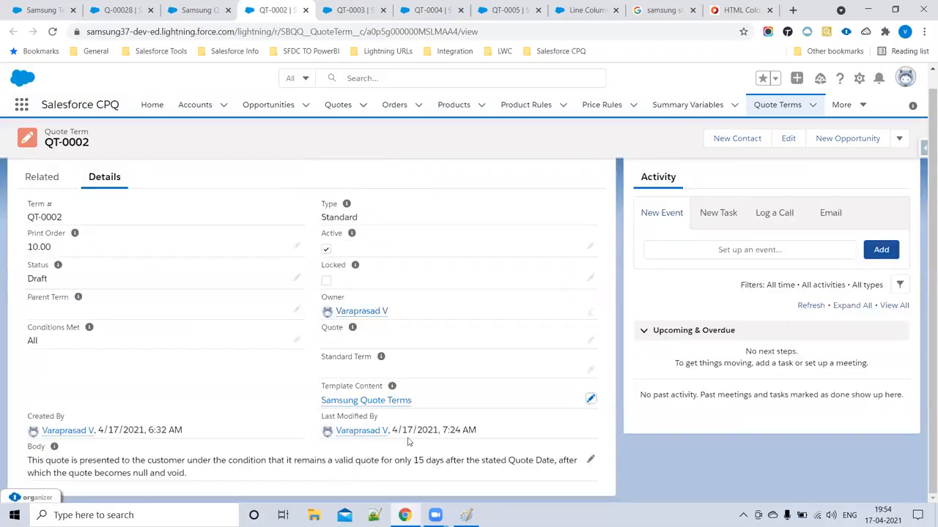
- Check the Samsung Quote Terms type and QT-0002's Template Content link across both tabs
mouse_move(388, 401)
key(ctrl+shift+Tab)
triple_click(639, 205)
click(283, 8)
triple_click(45, 460)
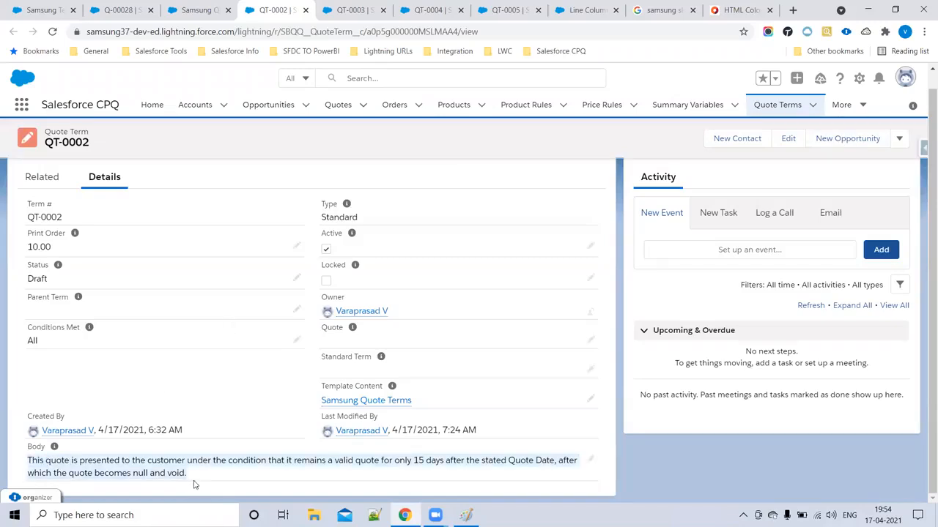
drag(441, 414, 309, 400)
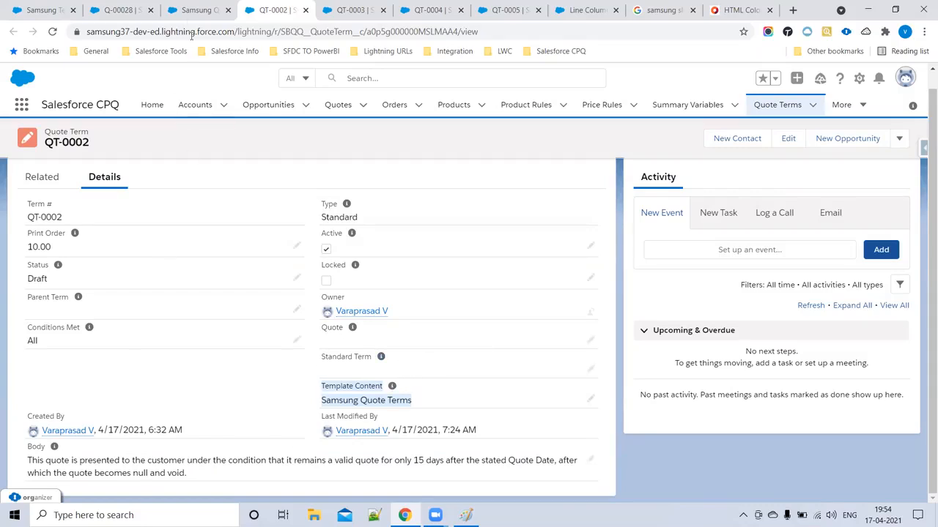
click(189, 14)
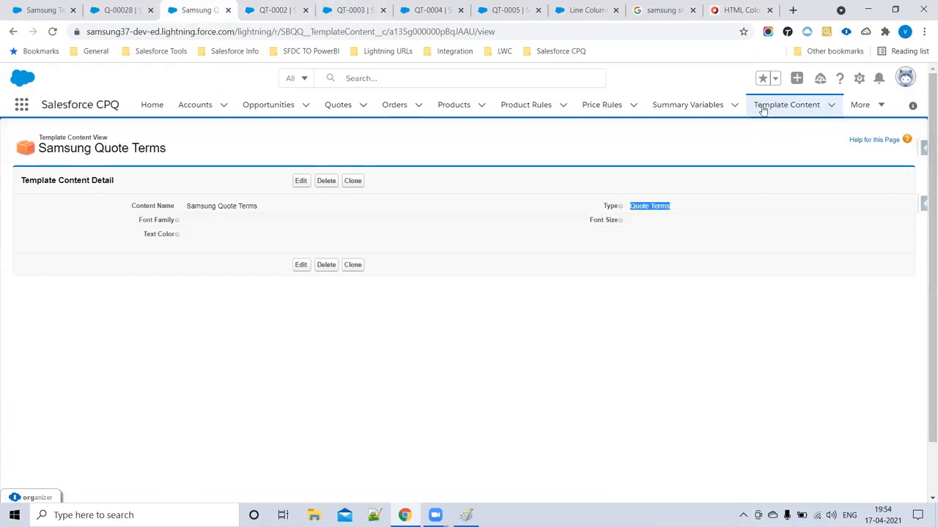
- Go to the Sections list of the Samsung Template quote template
click(875, 112)
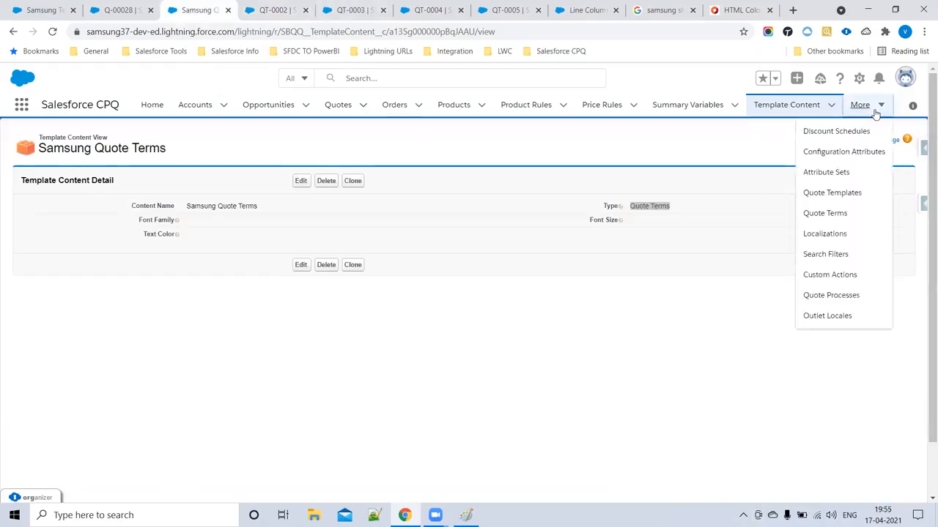
click(840, 193)
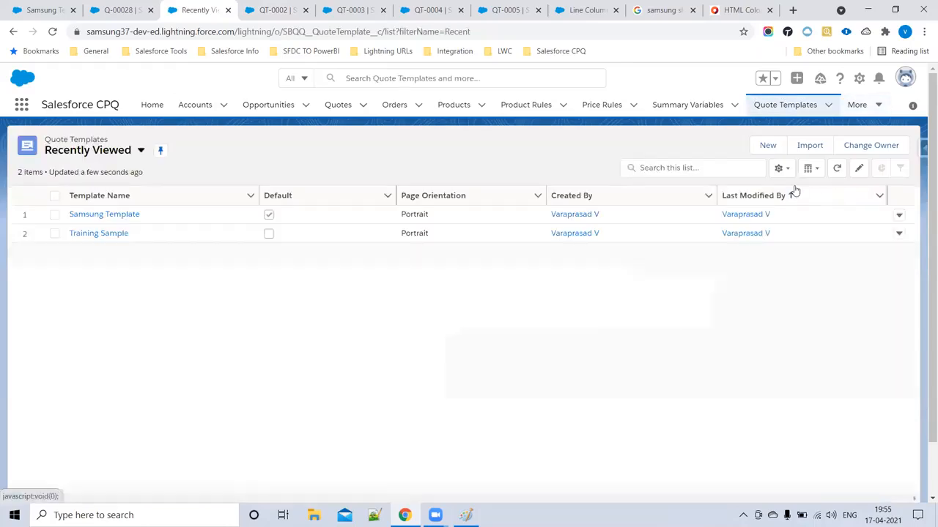
click(129, 214)
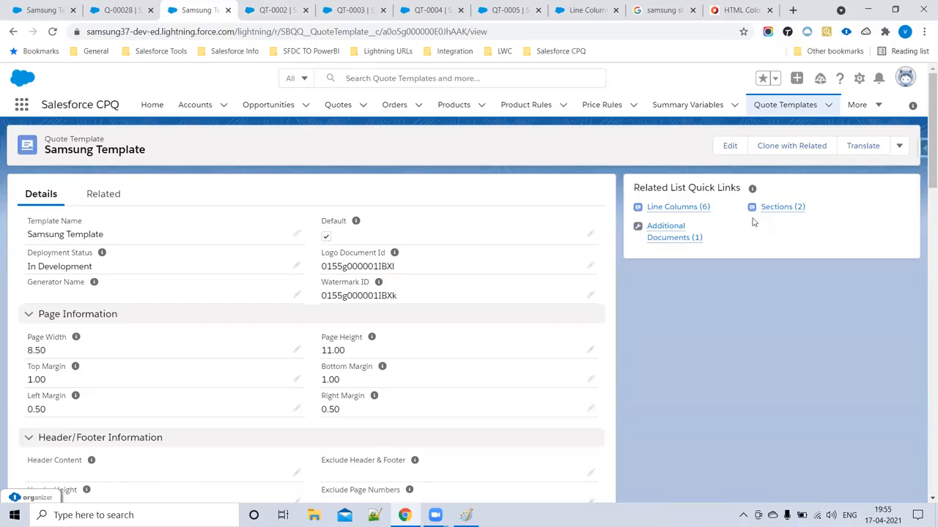
click(775, 208)
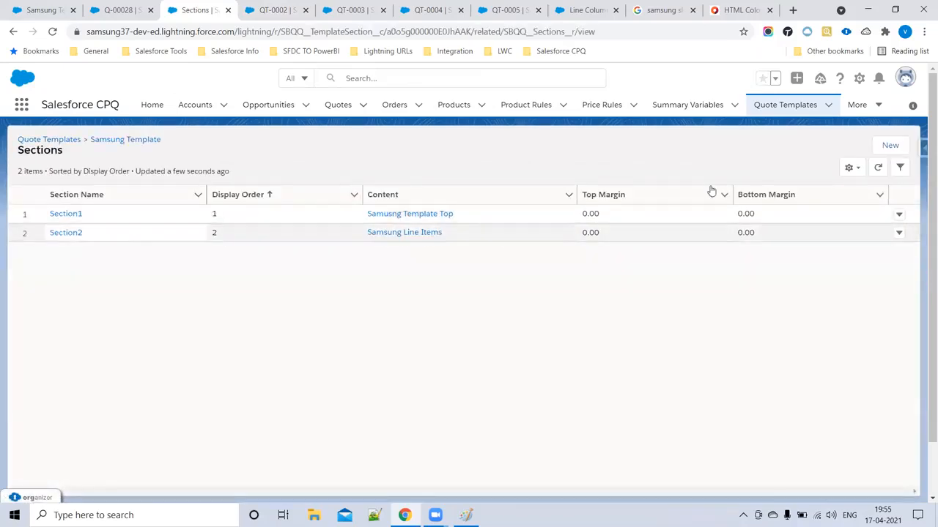
- Create Section3 with Samsung Quote Terms content and page break set to Before
click(891, 145)
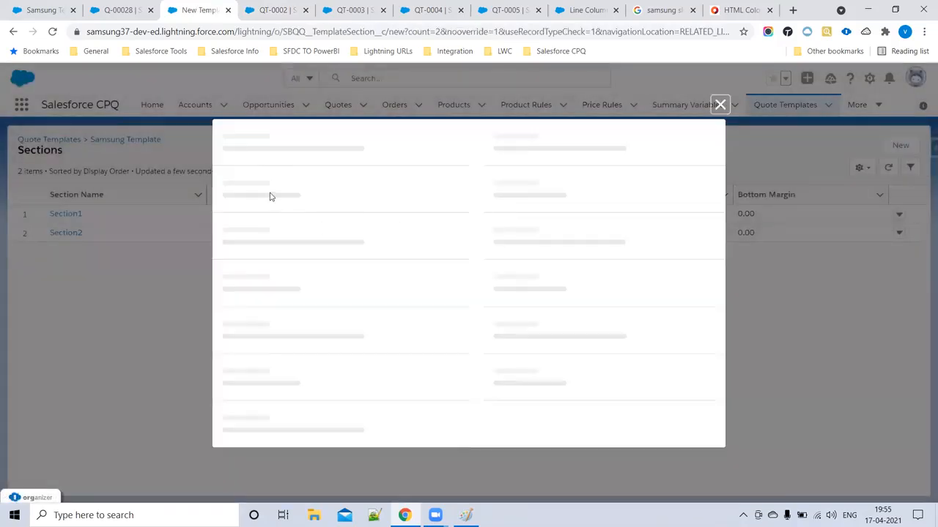
text(Section3)
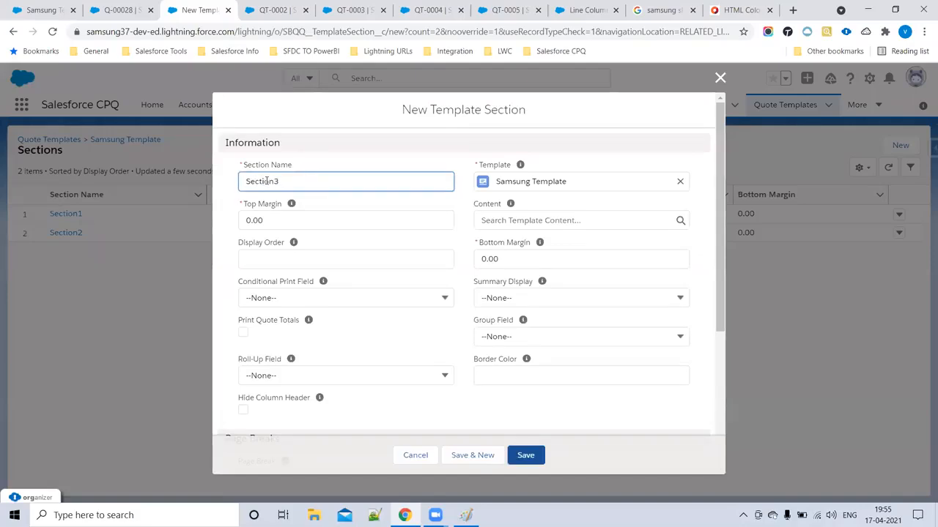
click(499, 221)
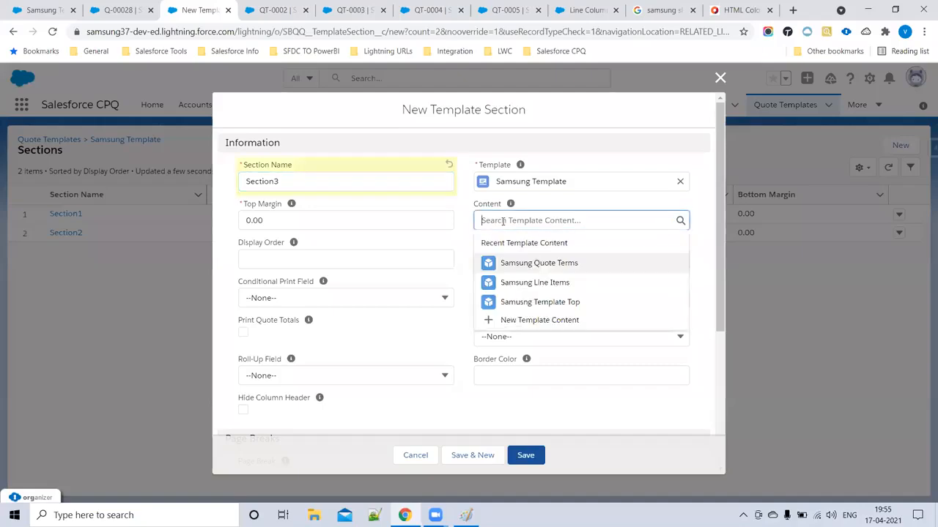
click(575, 264)
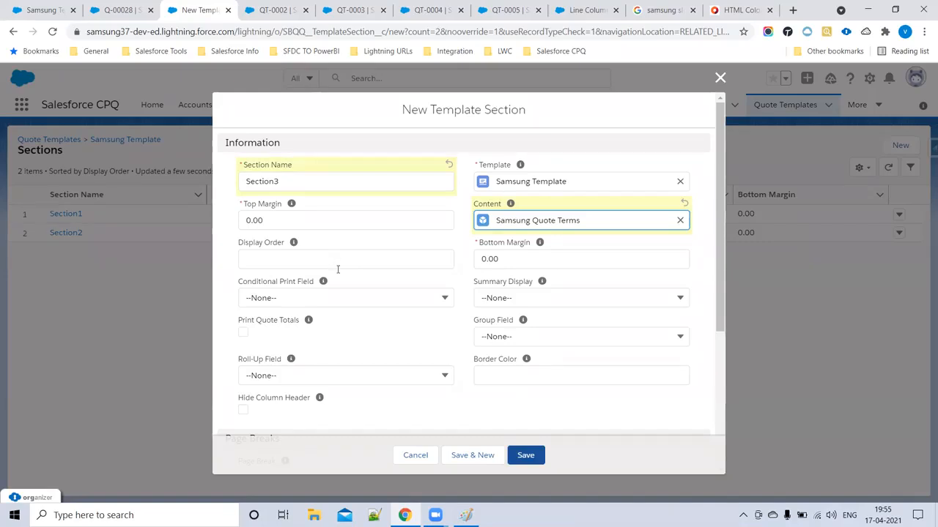
scroll(337, 269, down, 3)
click(286, 258)
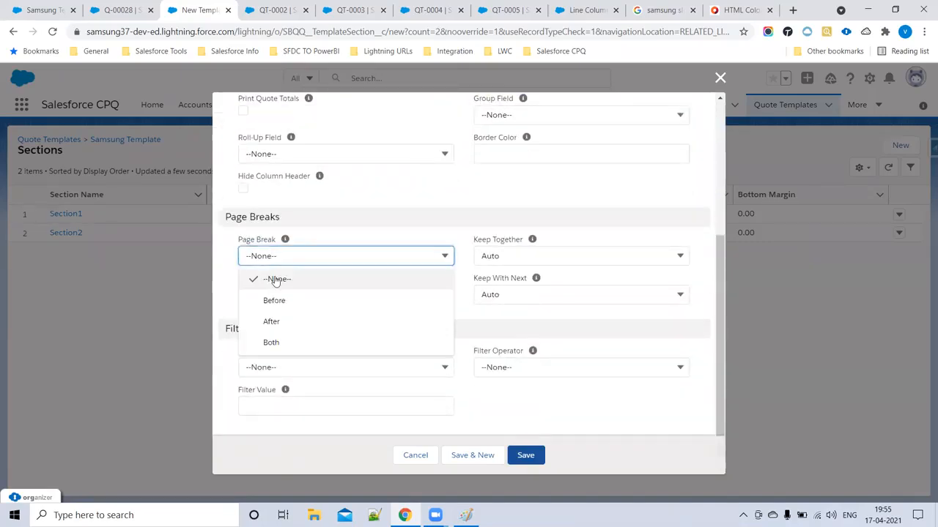
click(283, 303)
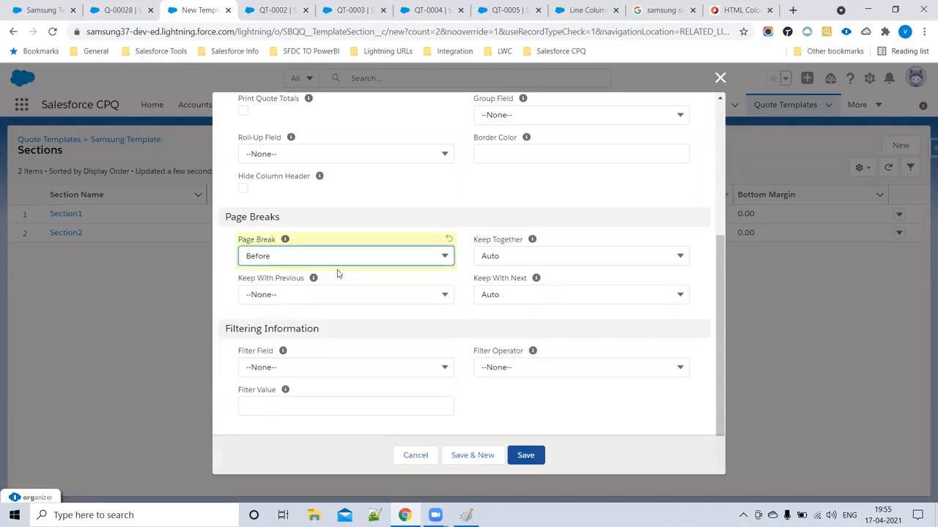
scroll(304, 205, up, 3)
drag(291, 144, 248, 141)
scroll(302, 393, down, 1)
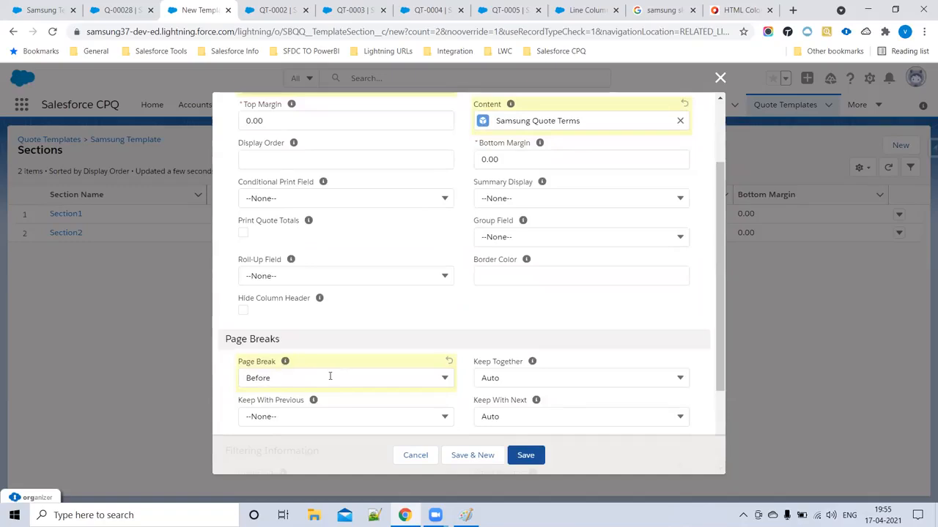
scroll(330, 376, down, 2)
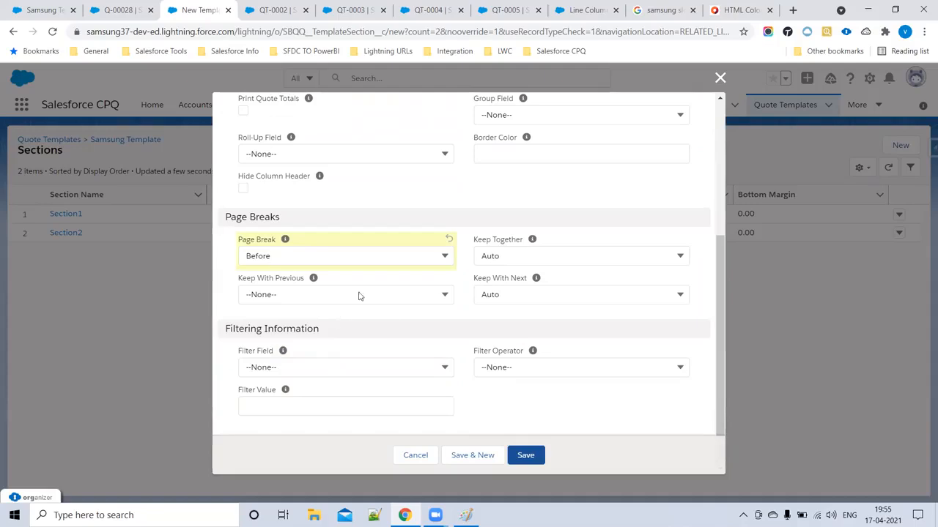
click(527, 452)
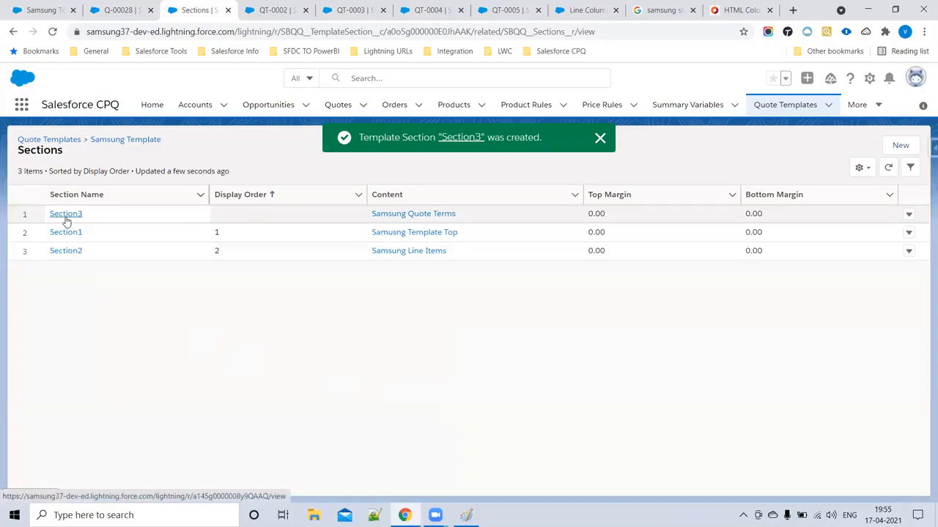
- Set Section3's display order to 3, then return to quote Q-00028
click(66, 214)
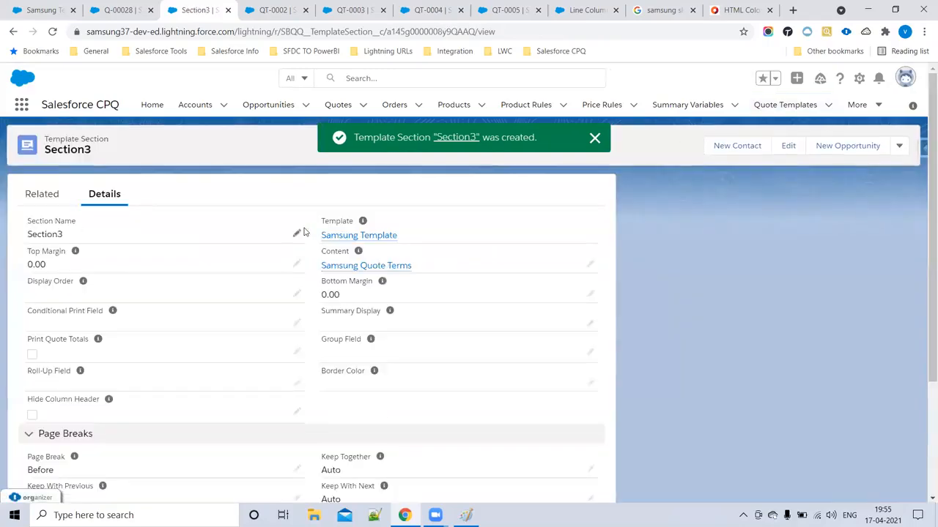
click(296, 294)
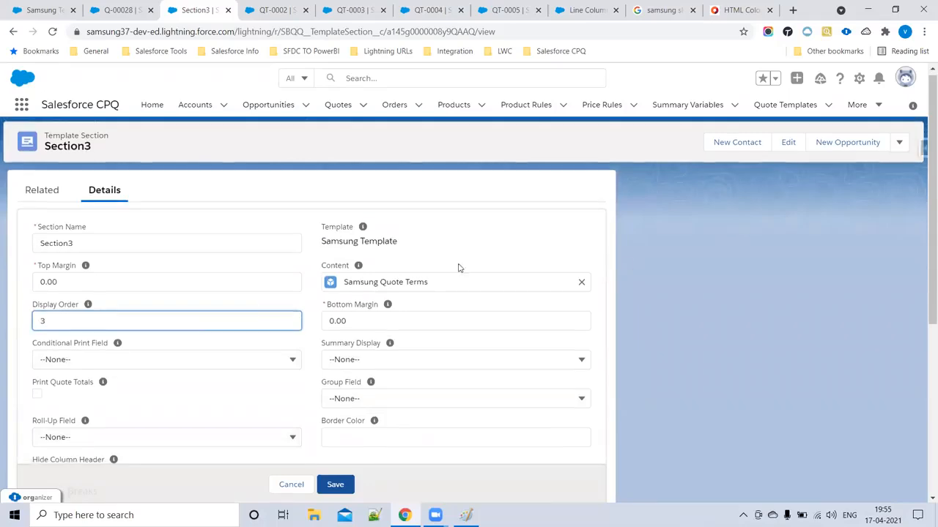
scroll(375, 390, down, 4)
click(350, 460)
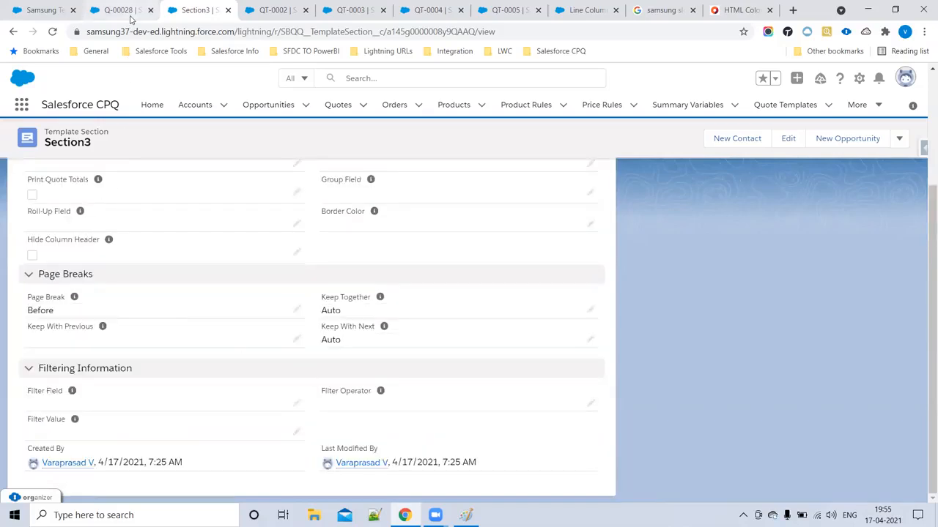
click(105, 7)
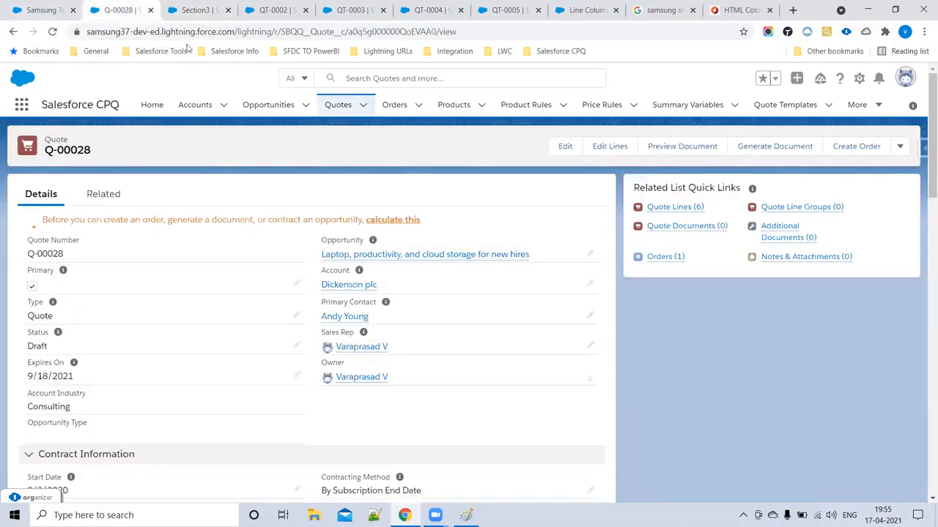
- Reload quote Q-00028 and preview a freshly generated document
click(52, 32)
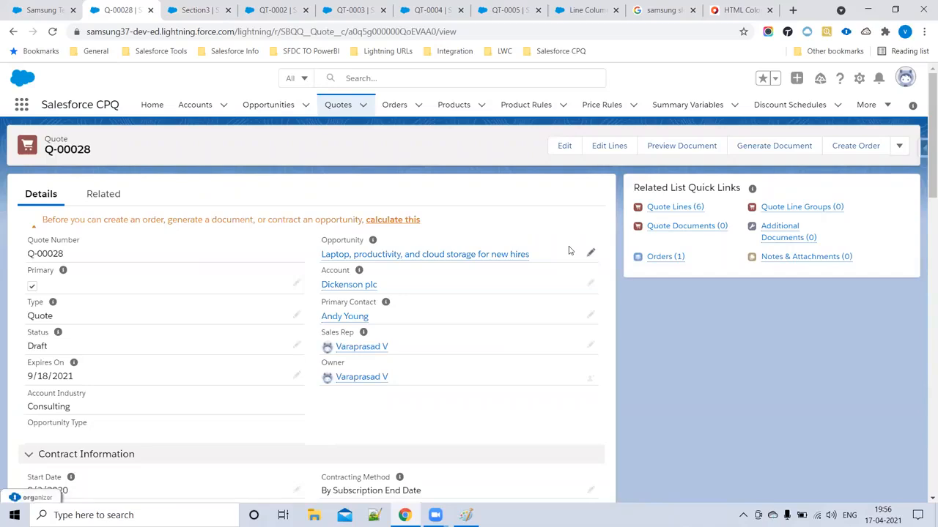
click(758, 151)
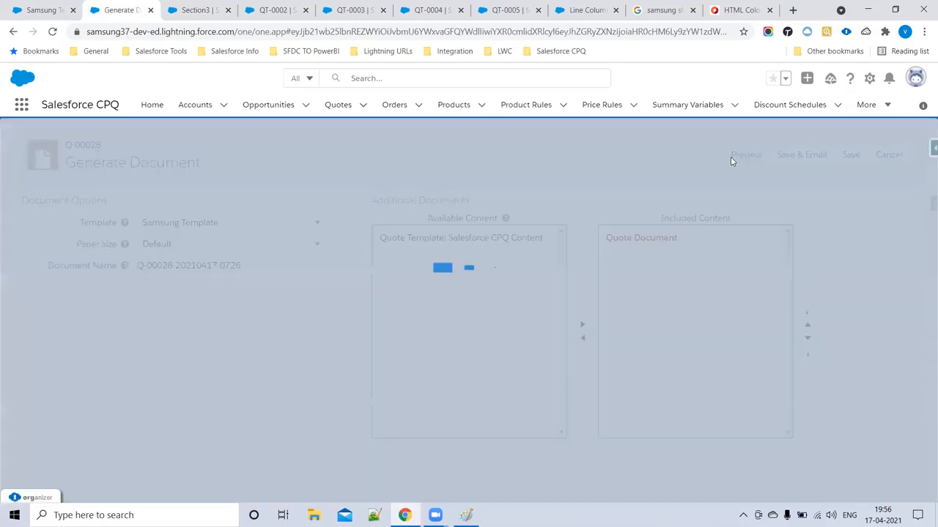
click(730, 156)
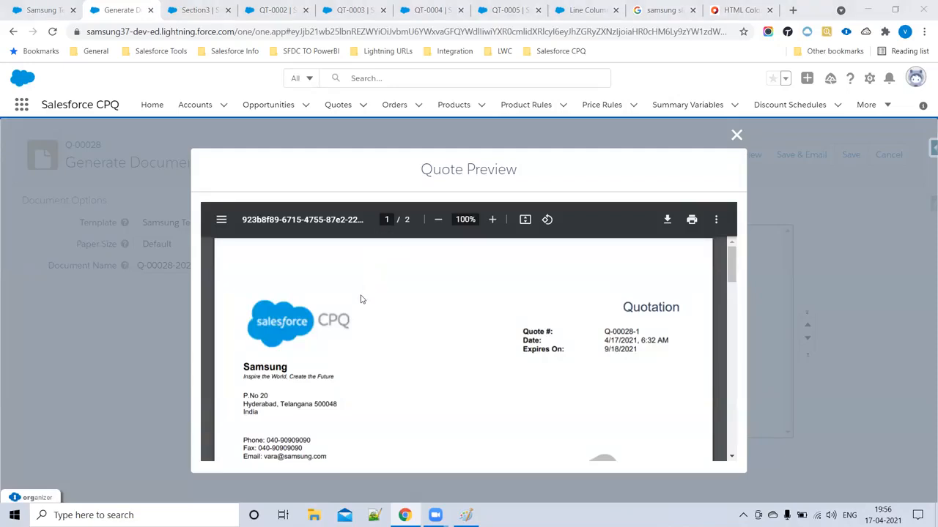
- Review the quote terms paragraphs on page 2 of the preview, then open QT-0003
scroll(351, 315, down, 5)
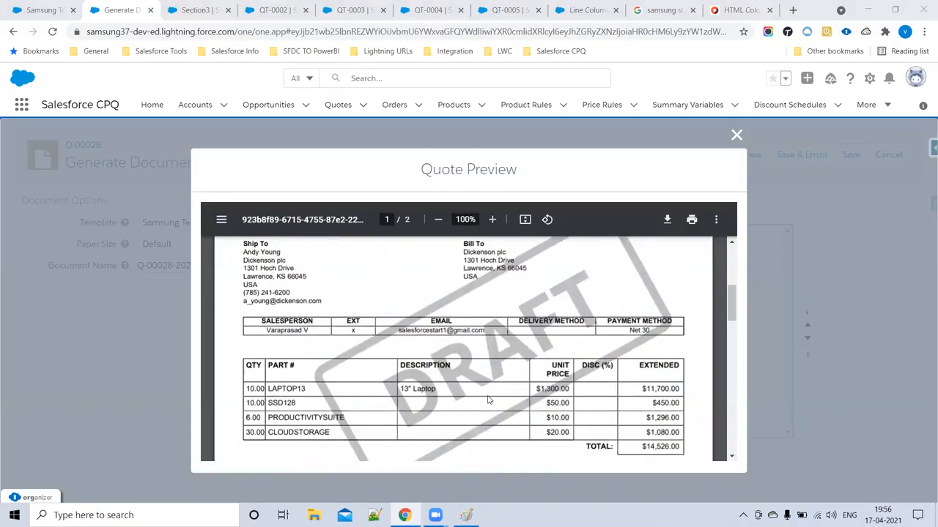
scroll(488, 400, down, 4)
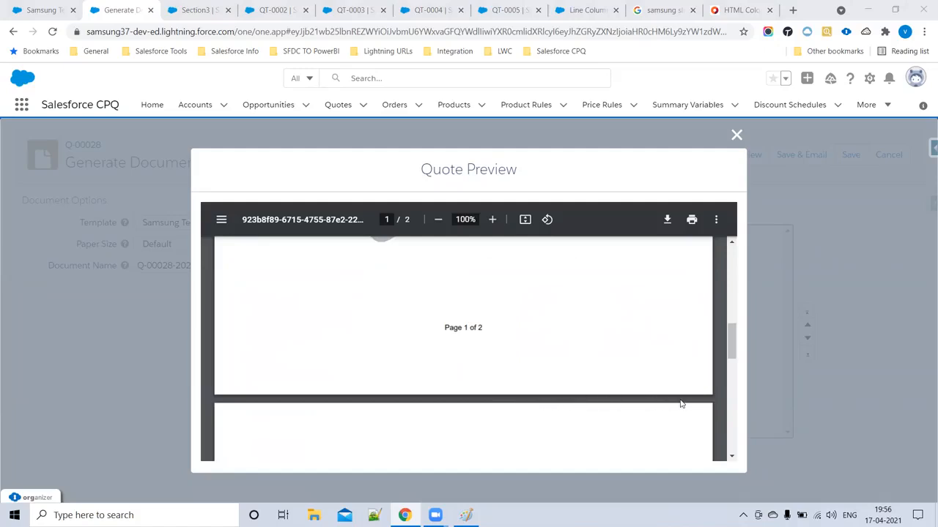
scroll(672, 403, down, 2)
drag(243, 349, 442, 396)
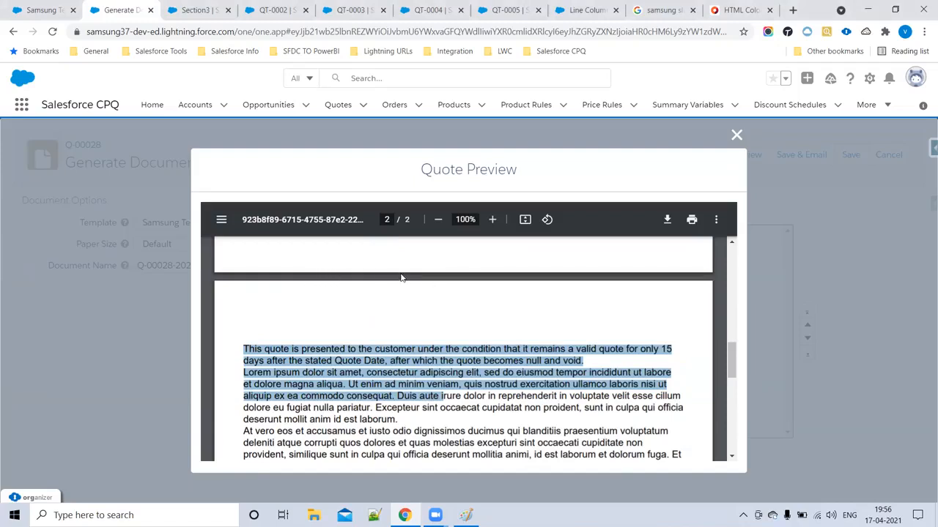
scroll(392, 384, down, 3)
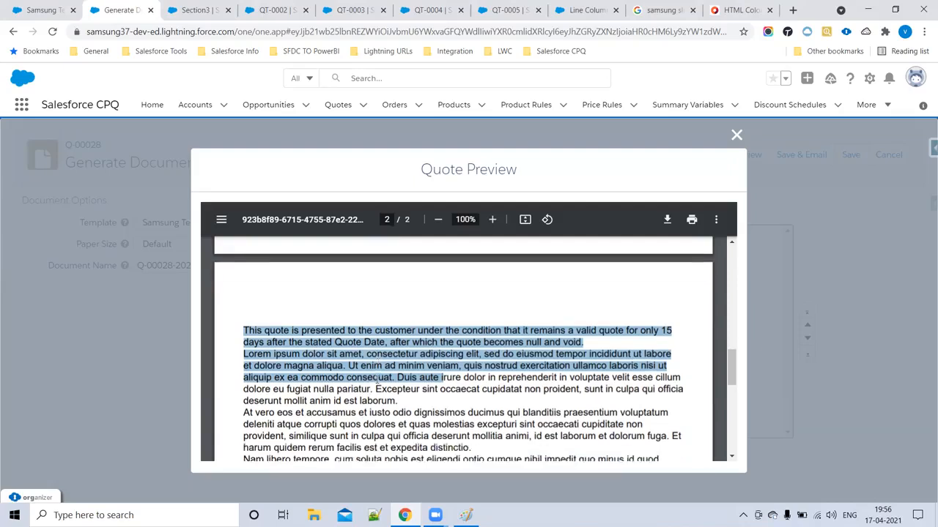
scroll(377, 392, up, 3)
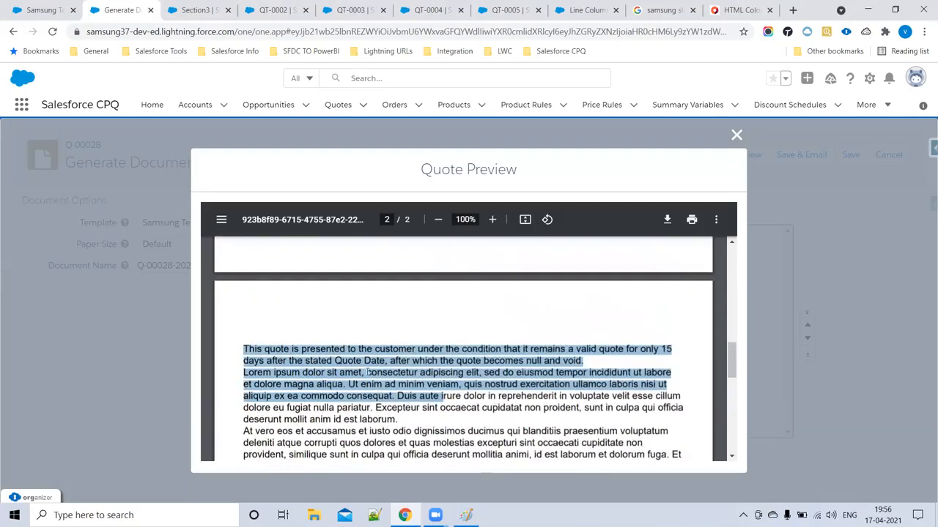
click(307, 329)
drag(591, 363, 333, 454)
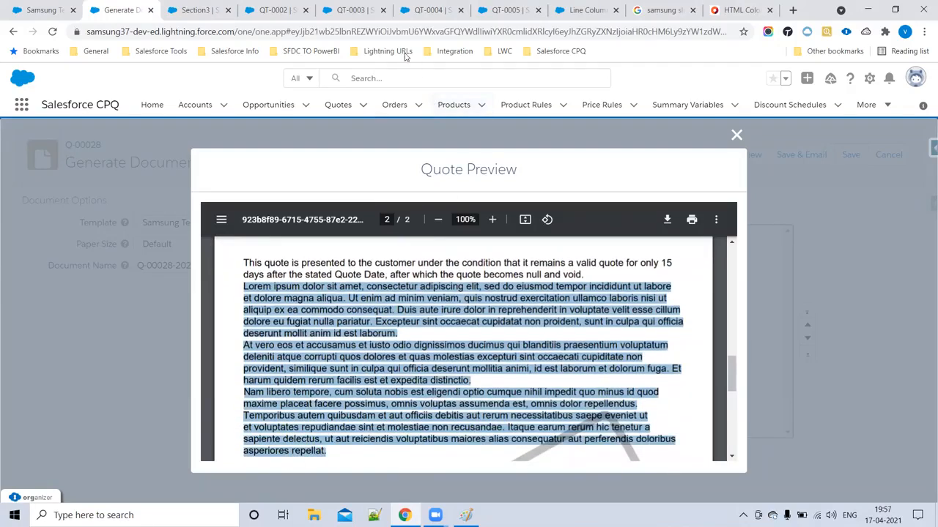
click(354, 9)
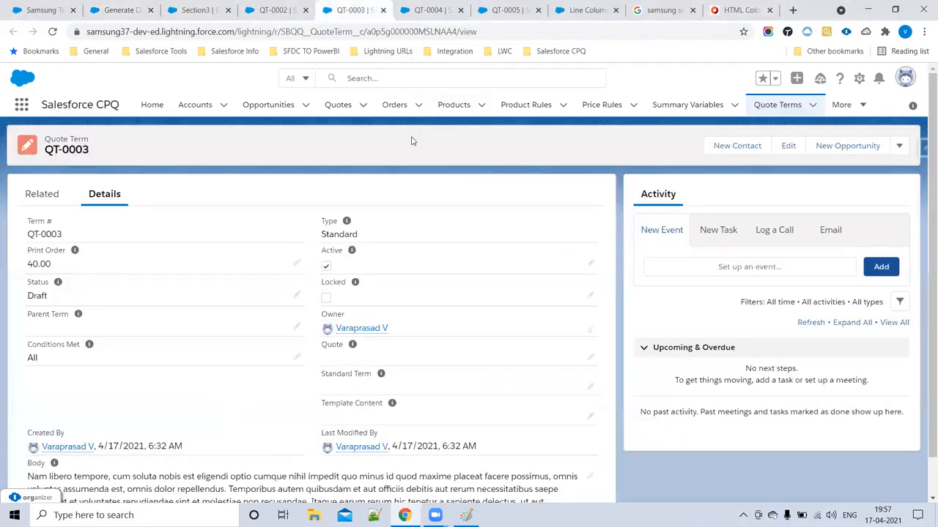
- Make quote term QT-0003 inactive and save it
scroll(310, 351, down, 2)
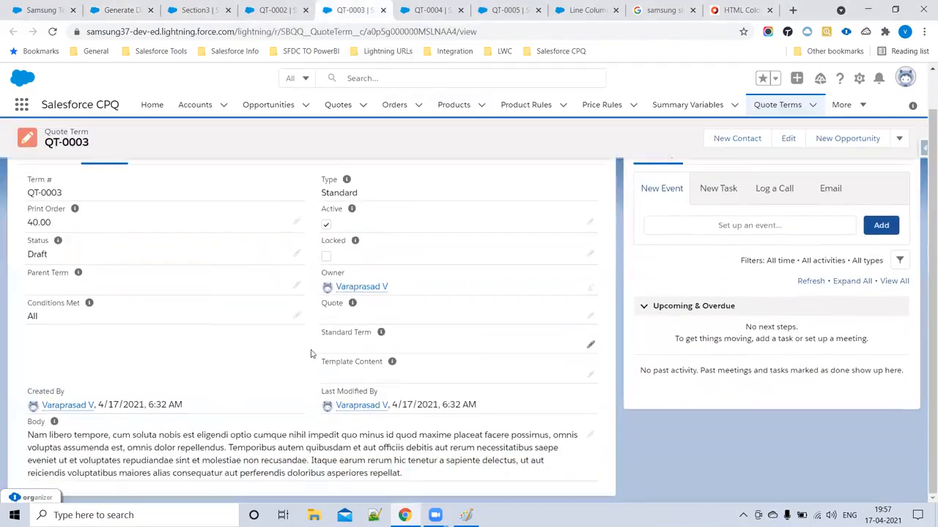
click(590, 222)
click(326, 242)
scroll(318, 444, down, 3)
click(322, 457)
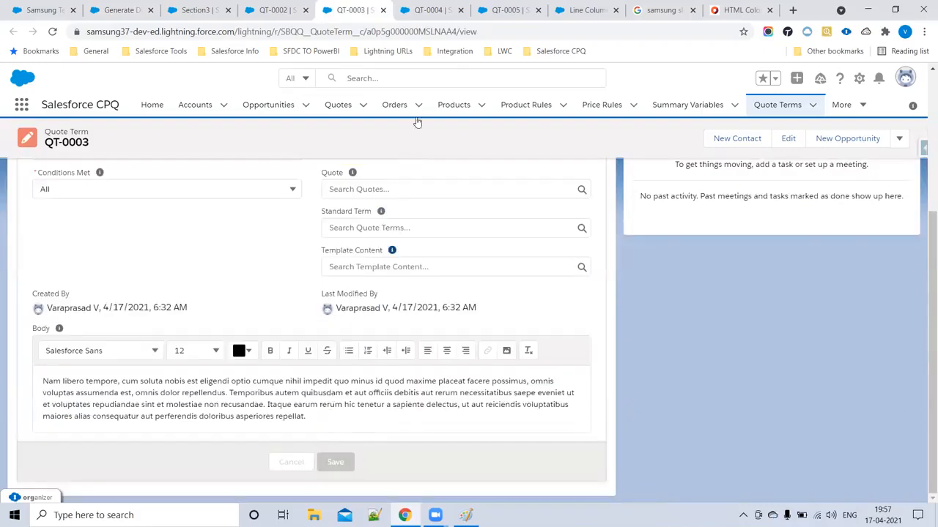
- Clear QT-0004's Active checkbox, then check the network connection
click(431, 12)
scroll(427, 303, down, 1)
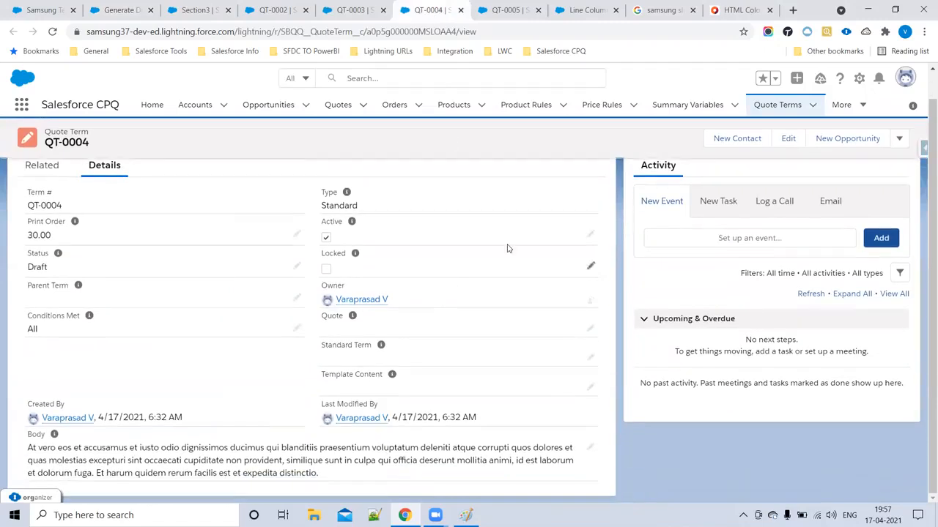
click(591, 235)
click(327, 255)
scroll(387, 372, down, 3)
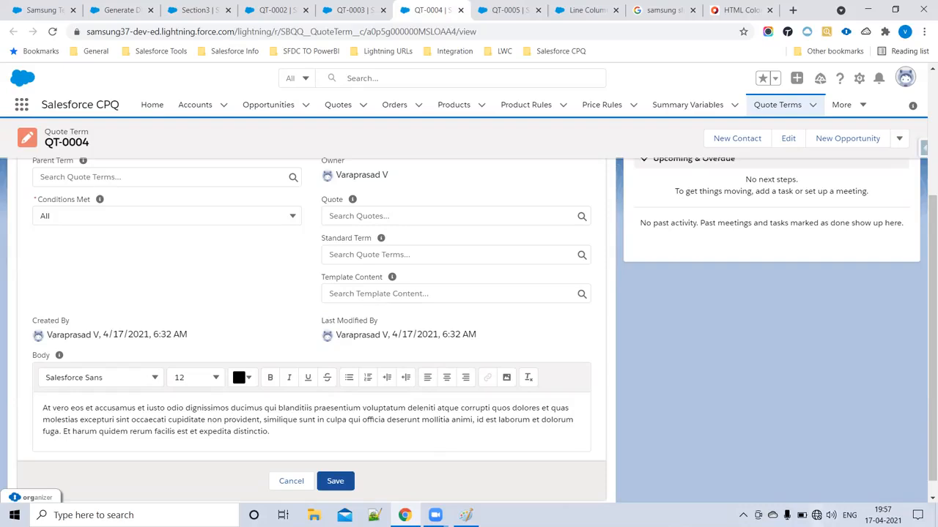
click(816, 515)
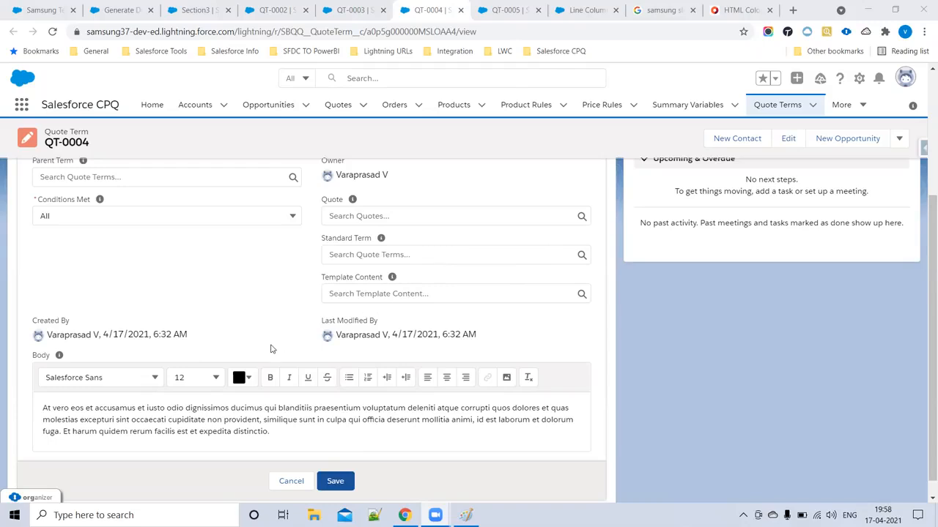
- Save quote term QT-0005 and return to the quote preview
key(ctrl+Tab)
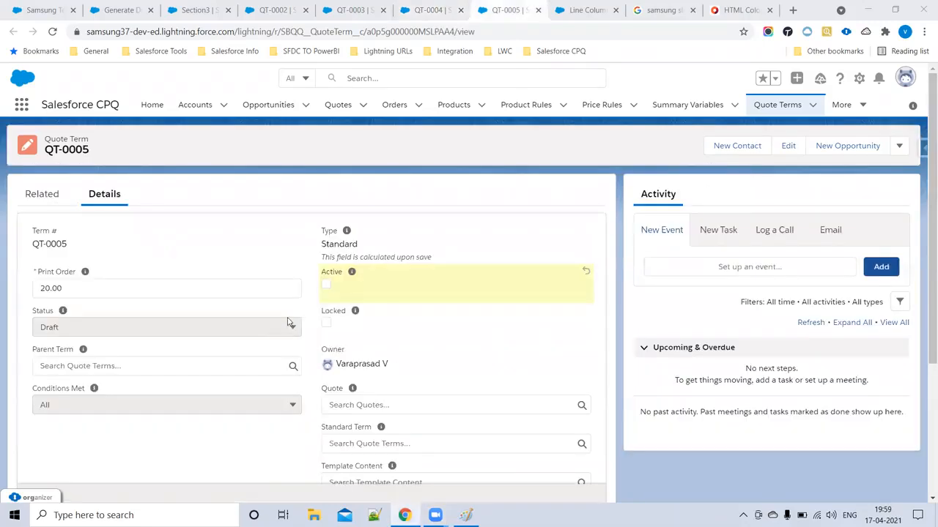
scroll(208, 285, down, 3)
click(335, 480)
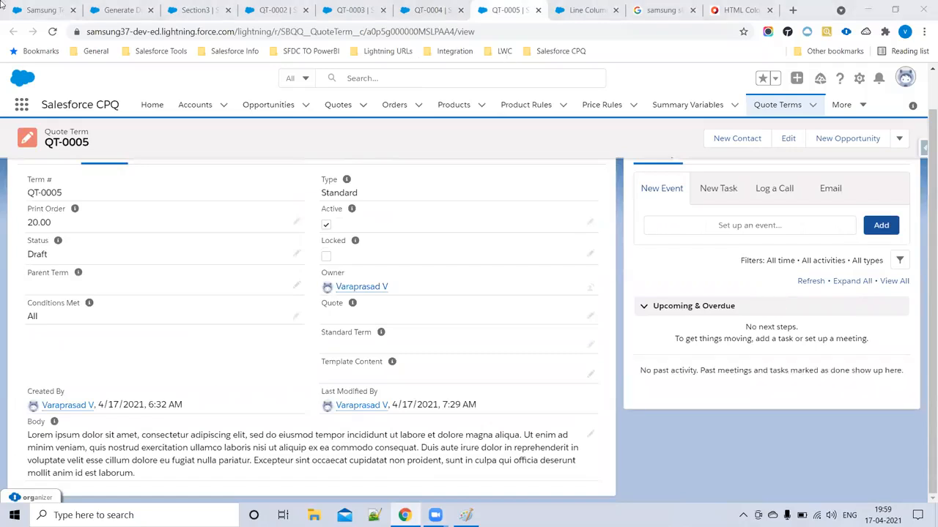
click(121, 7)
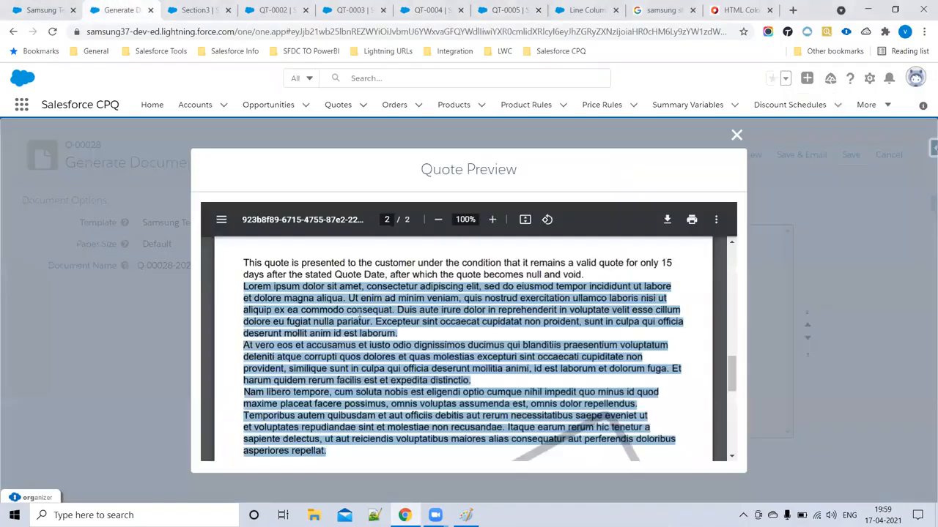
- Regenerate the Q-00028 preview and select page 2's 15-day validity sentence and Lorem ipsum paragraph
click(53, 32)
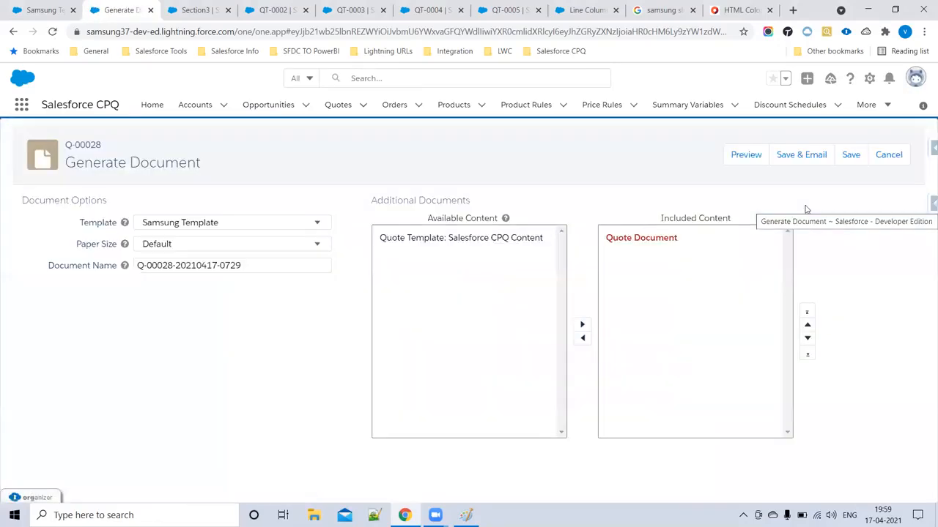
click(738, 158)
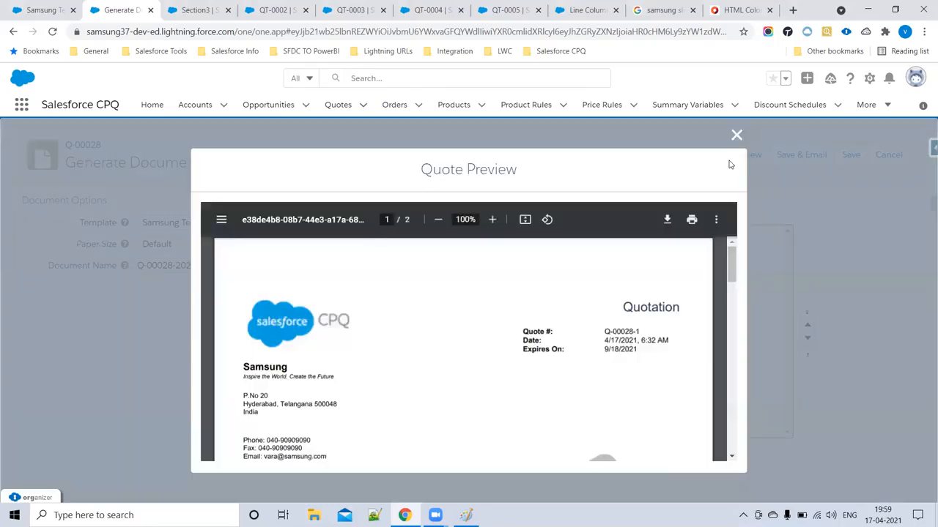
scroll(334, 266, down, 10)
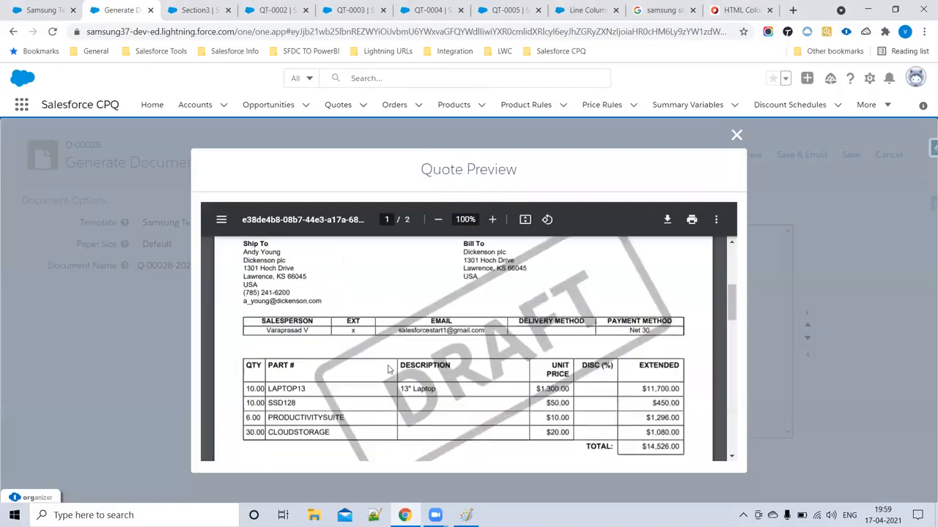
scroll(391, 371, down, 3)
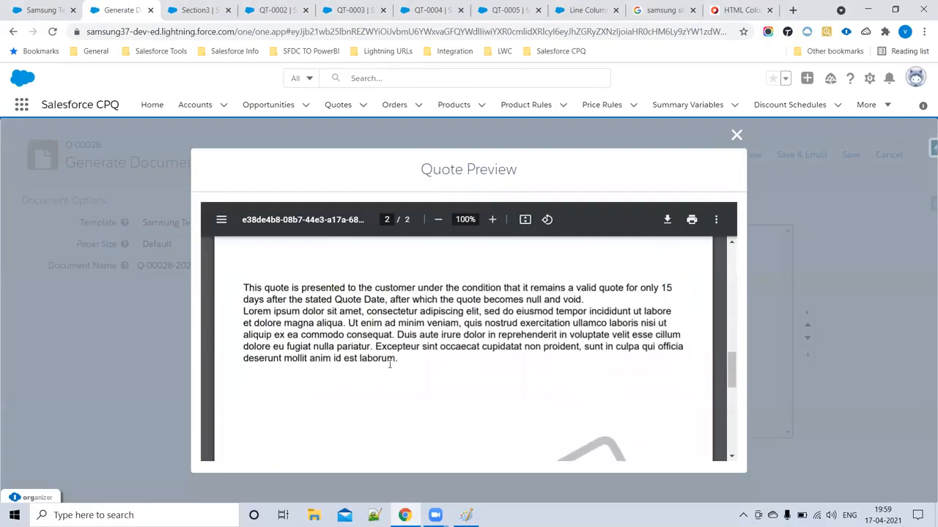
drag(245, 287, 600, 293)
drag(244, 313, 434, 376)
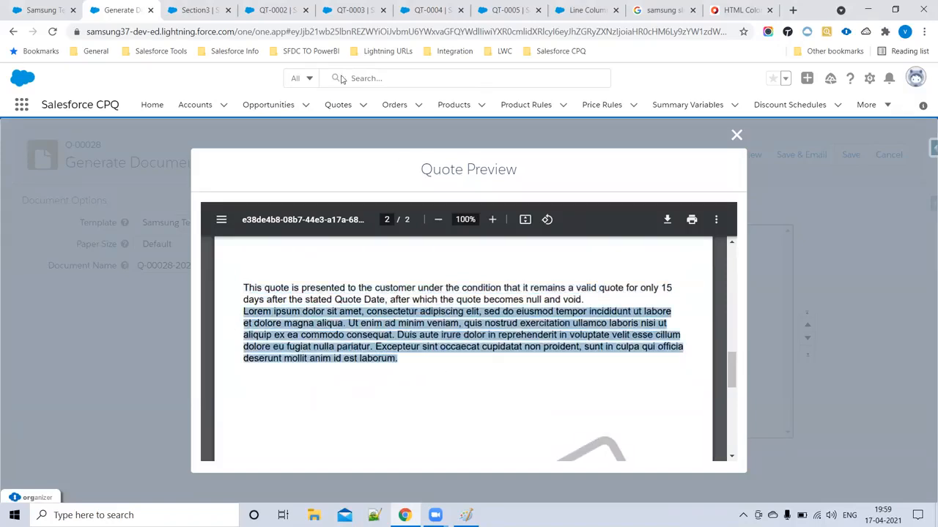
click(274, 9)
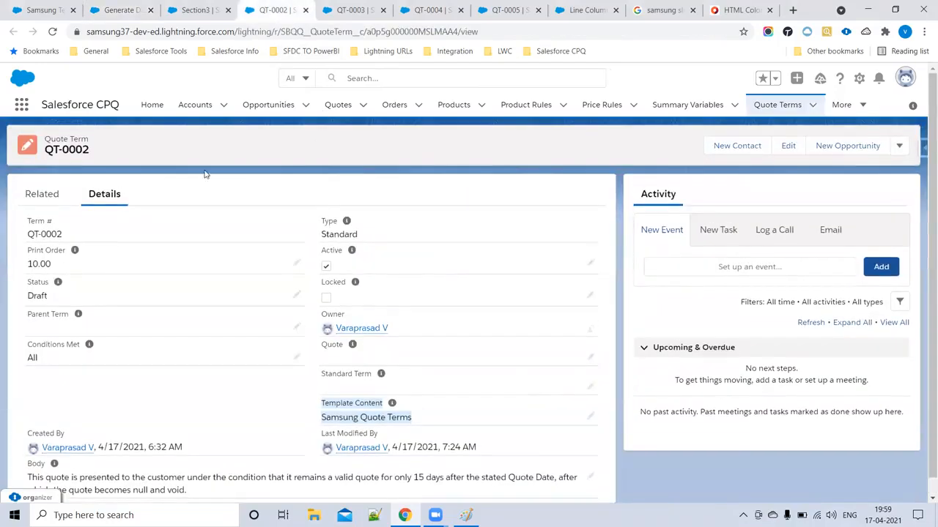
- Uncheck Active on quote term QT-0005, save it, and go back to the Q-00028 preview
click(775, 105)
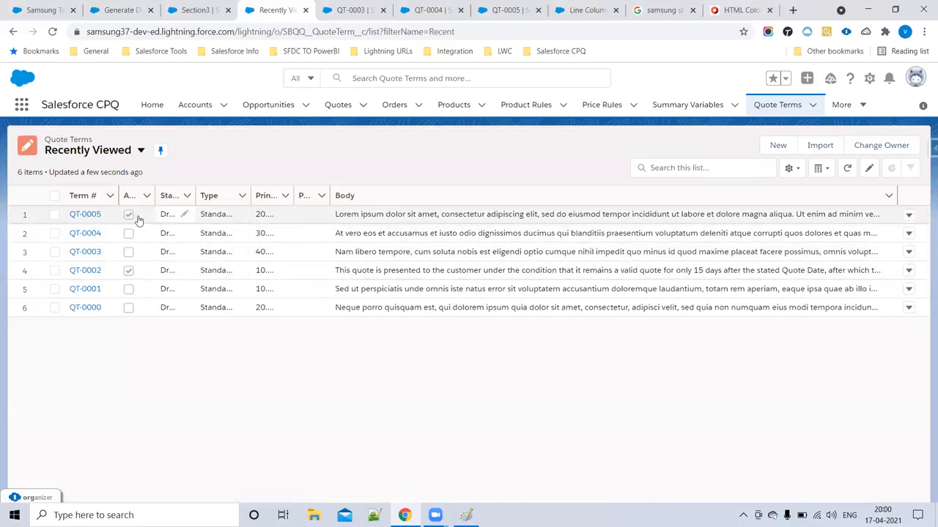
click(88, 216)
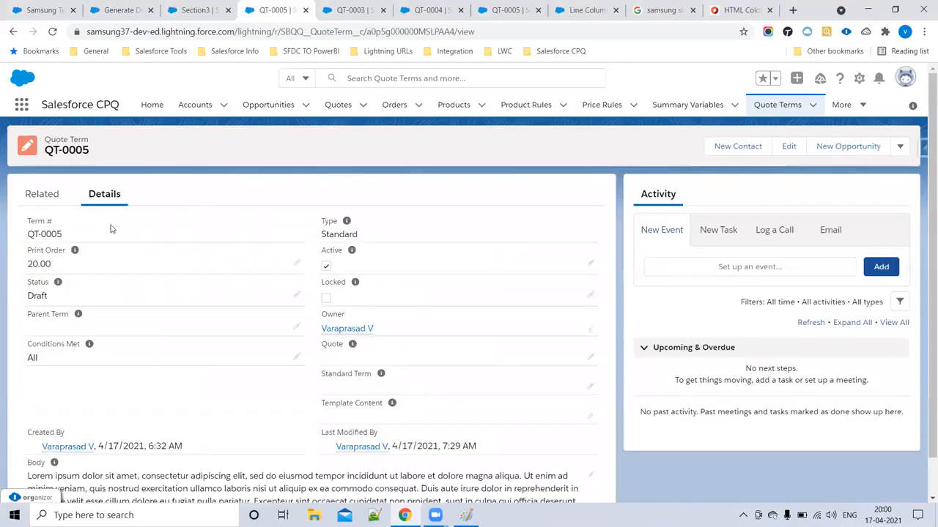
double_click(328, 269)
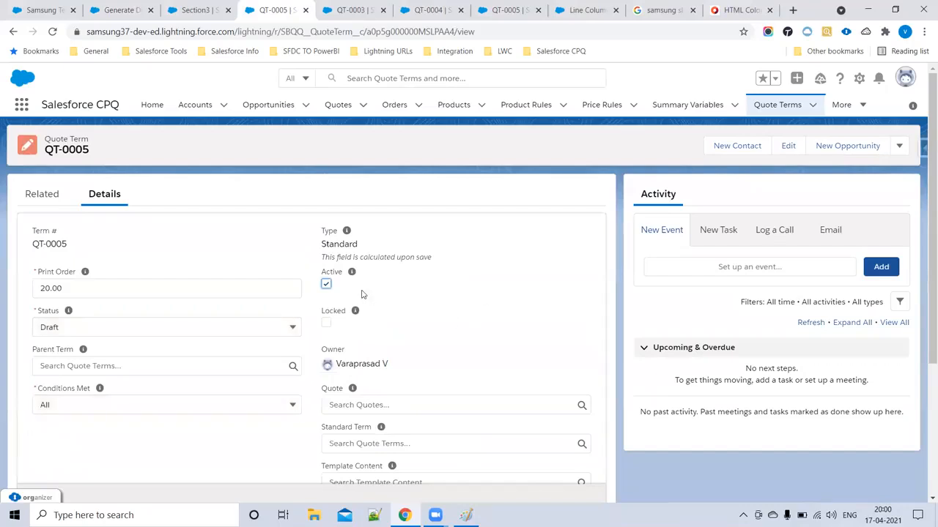
click(326, 284)
scroll(404, 317, down, 3)
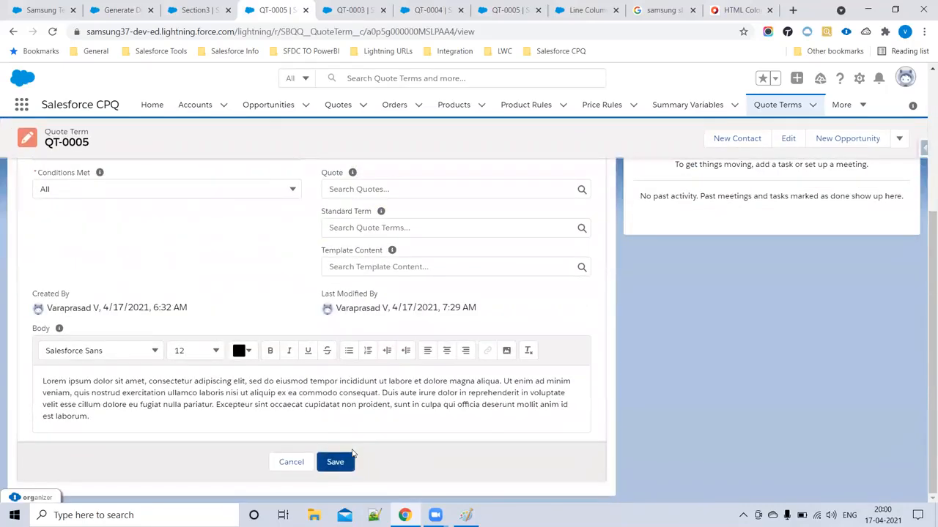
click(352, 454)
click(34, 8)
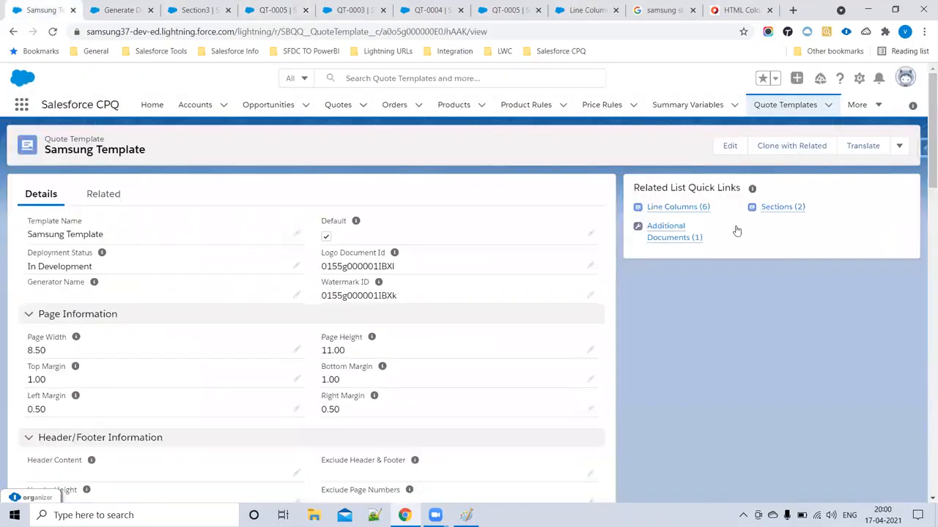
click(98, 10)
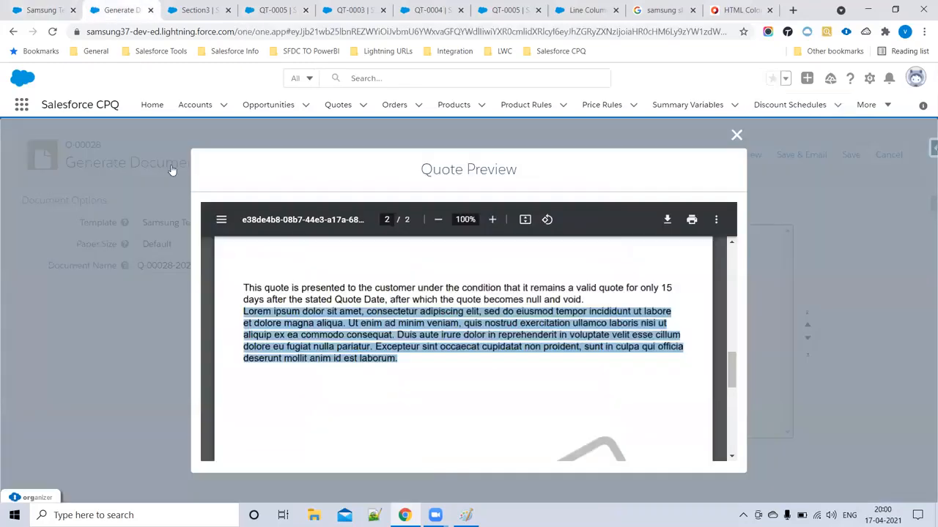
- Regenerate the Q-00028 preview, confirm page 2 holds only the 15-day validity term, and close it
click(52, 31)
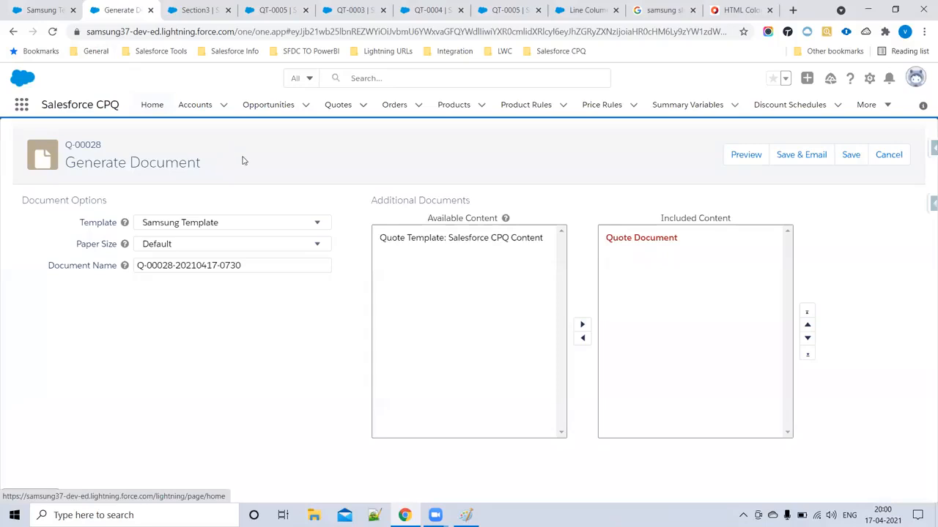
click(750, 161)
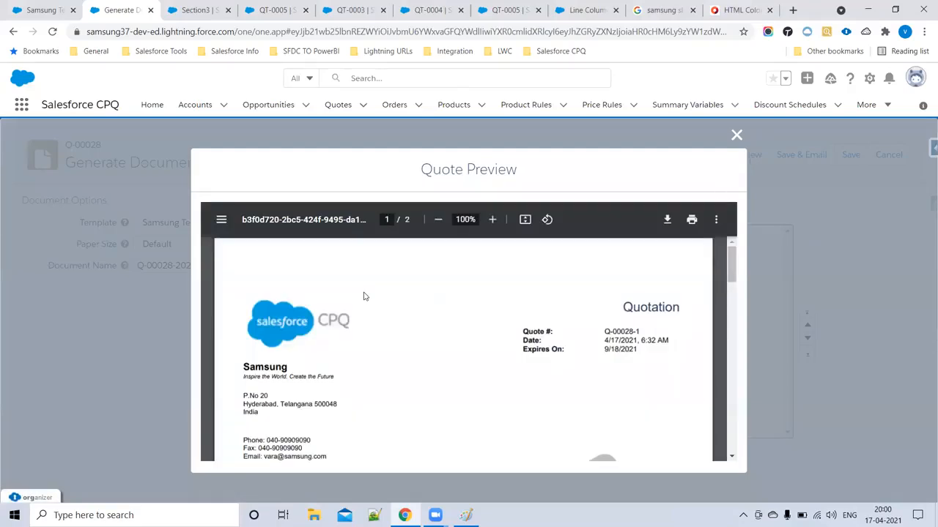
scroll(356, 326, down, 10)
scroll(358, 338, down, 3)
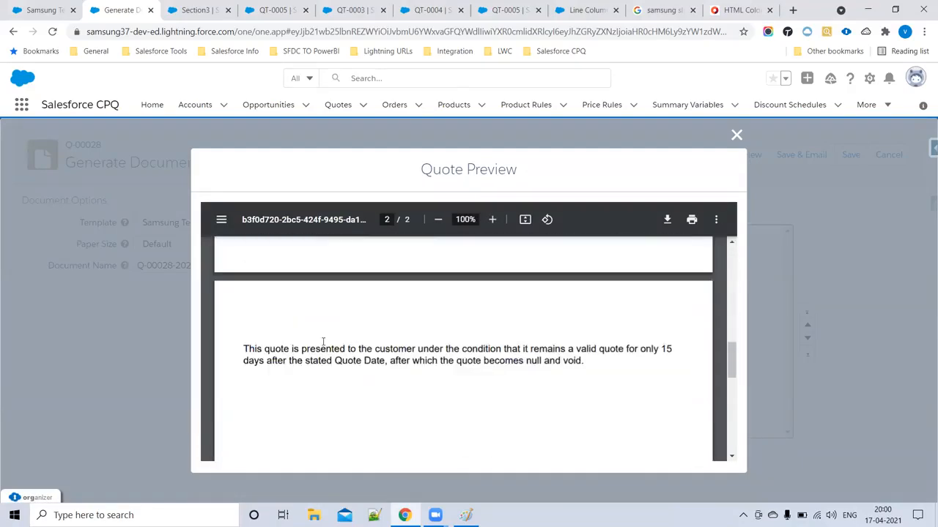
drag(241, 350, 583, 360)
scroll(376, 383, down, 5)
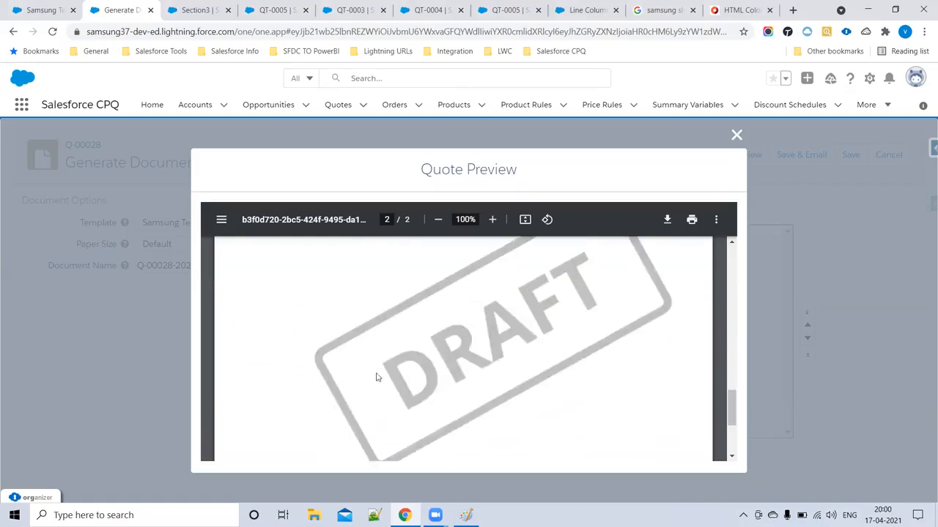
scroll(542, 375, down, 3)
scroll(482, 362, up, 15)
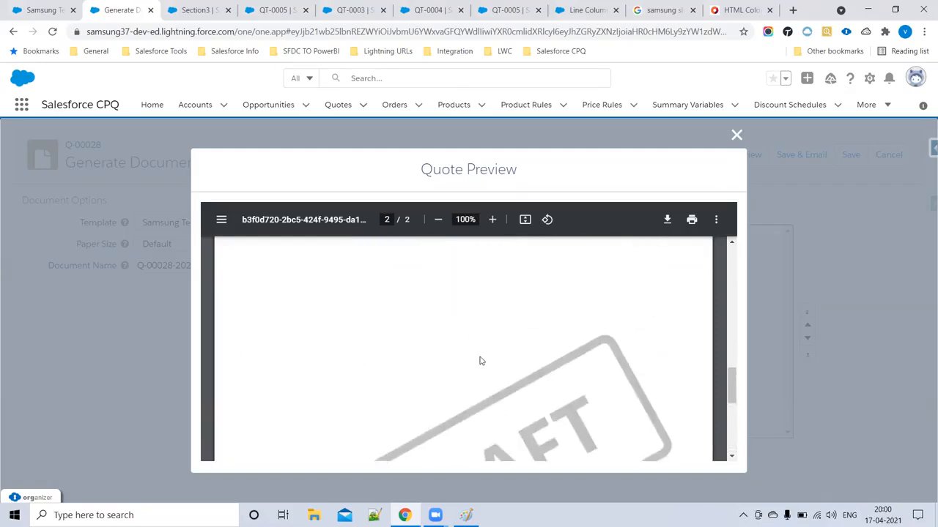
scroll(483, 356, down, 15)
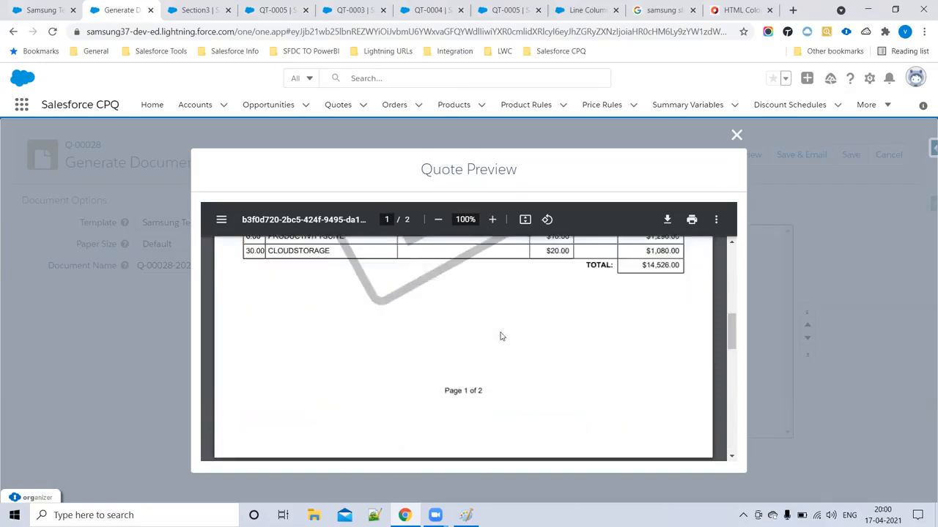
click(736, 136)
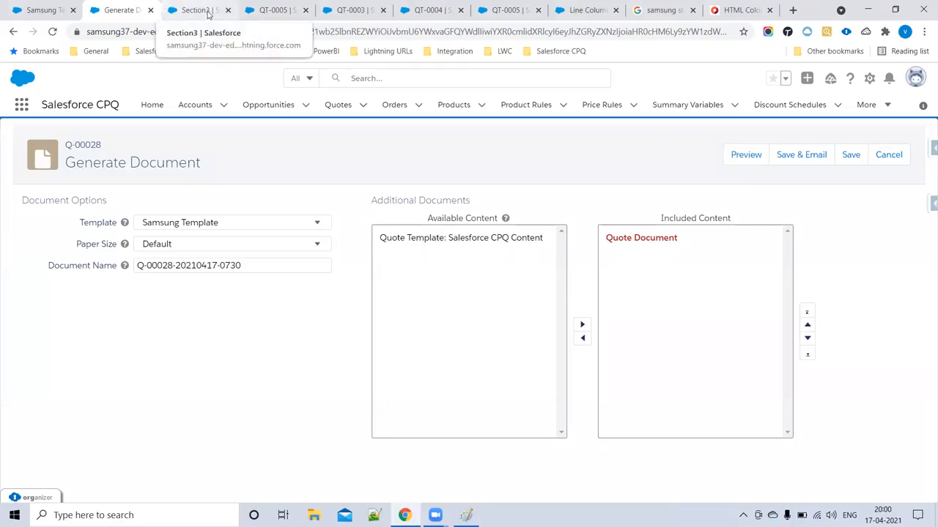
- Start a new Template Bottom content record from the Template Content list
click(40, 9)
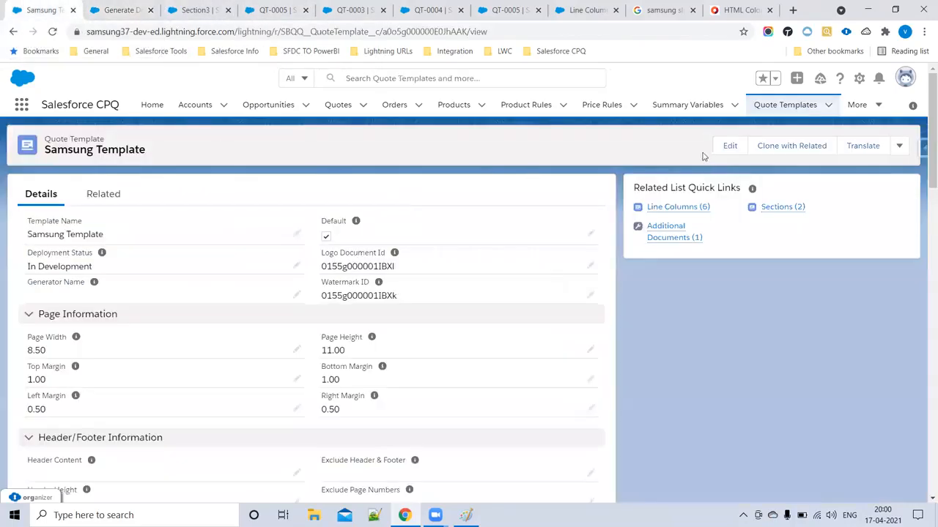
click(763, 107)
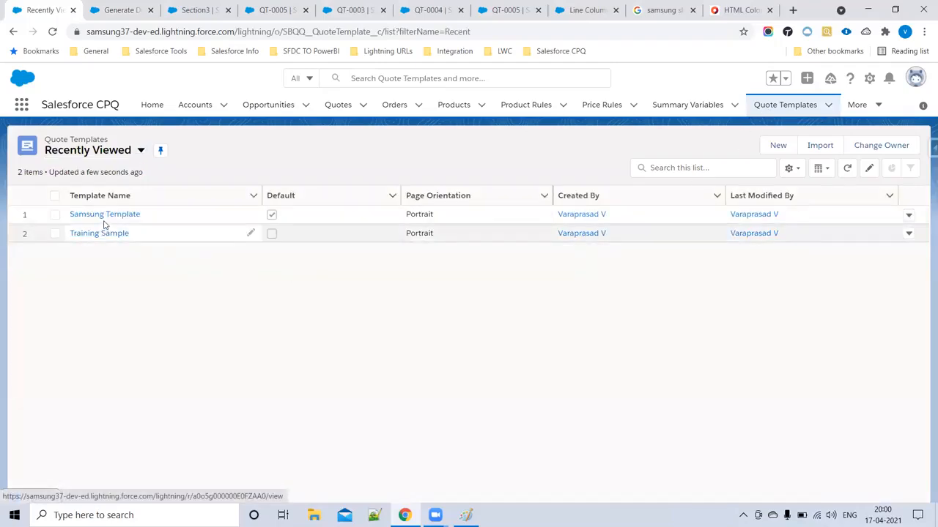
click(105, 214)
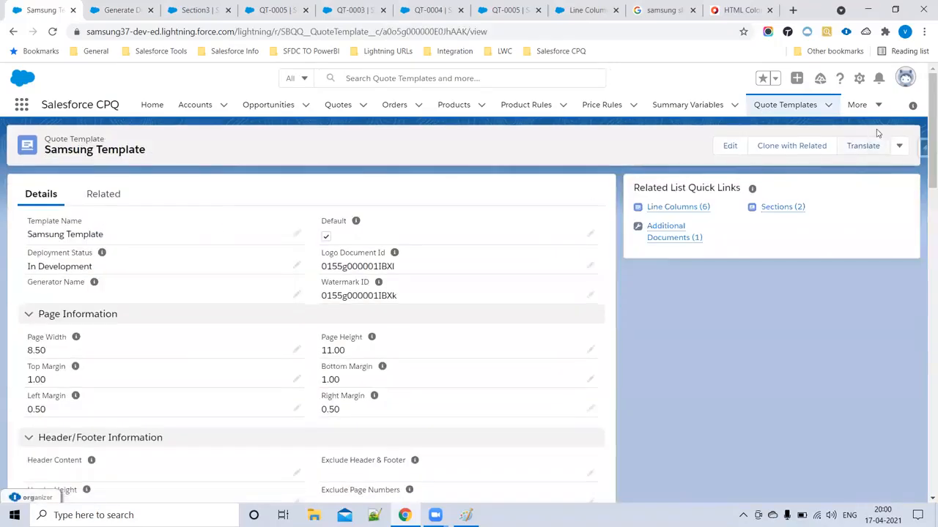
click(871, 108)
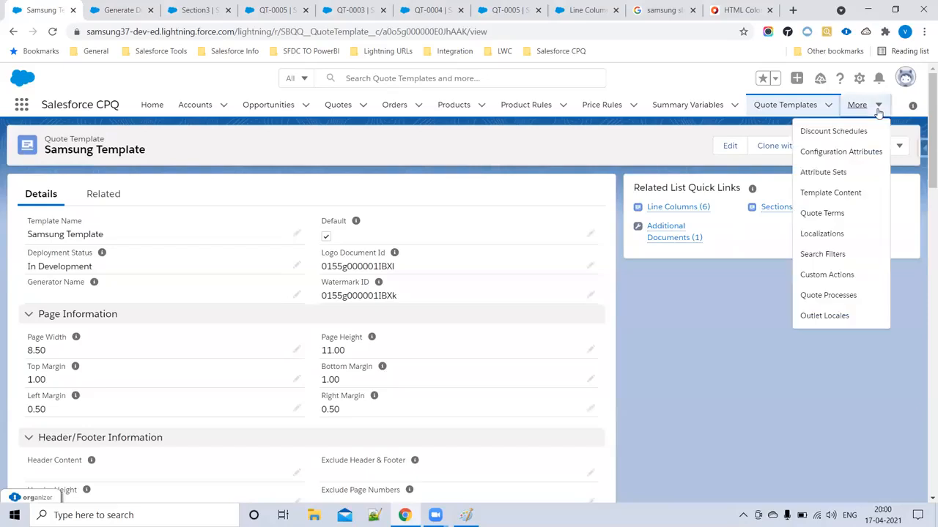
click(826, 195)
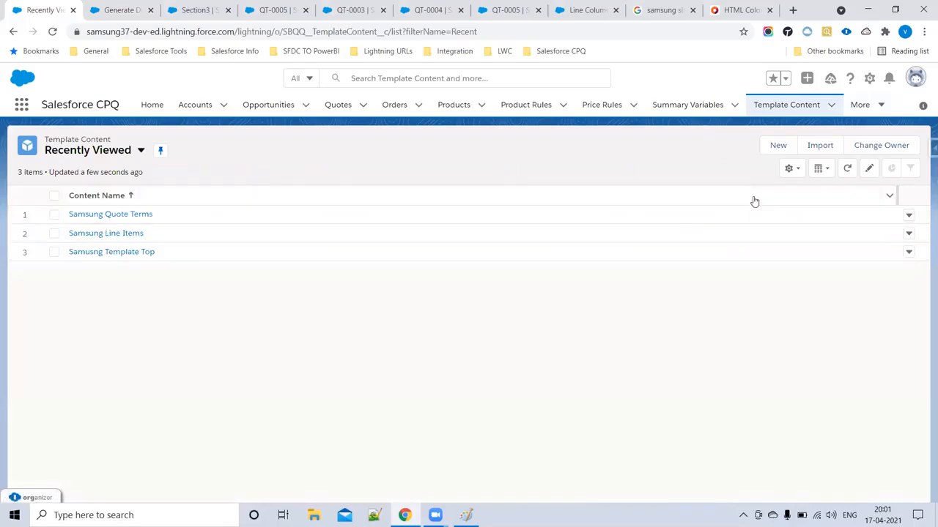
click(770, 152)
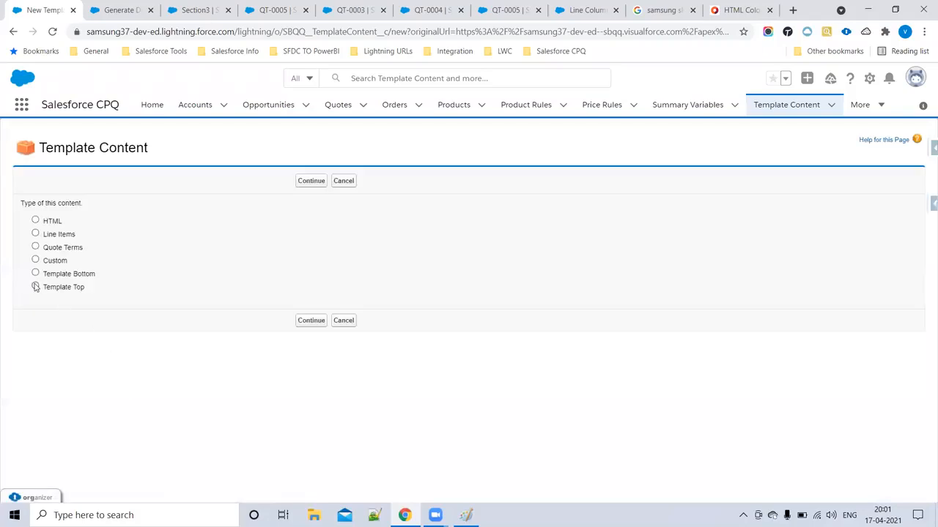
click(35, 277)
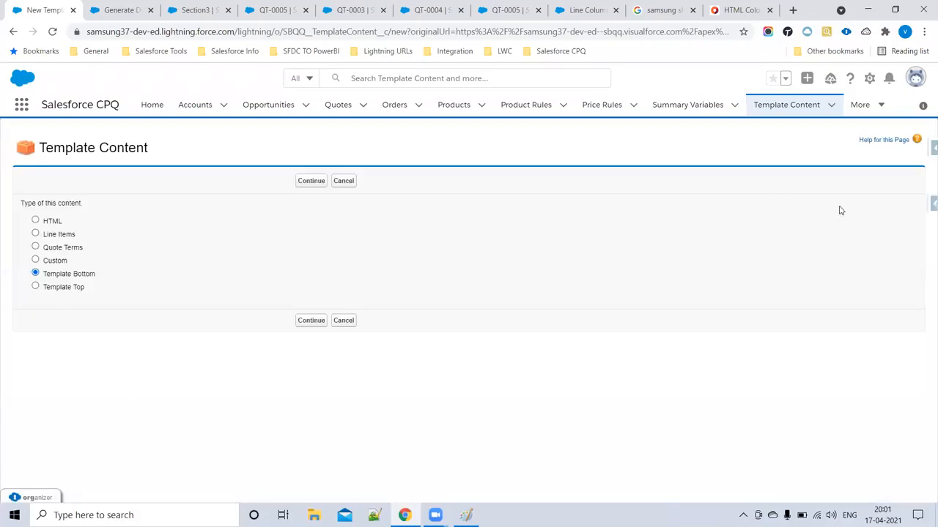
click(310, 182)
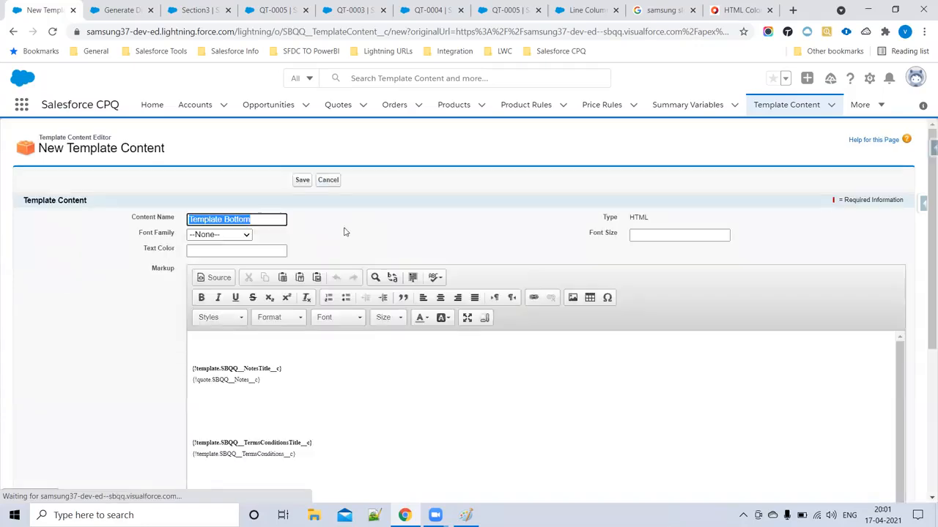
- Name the content 'Samsung Template Bottom', toggle the Markup source view off, and save it
click(190, 220)
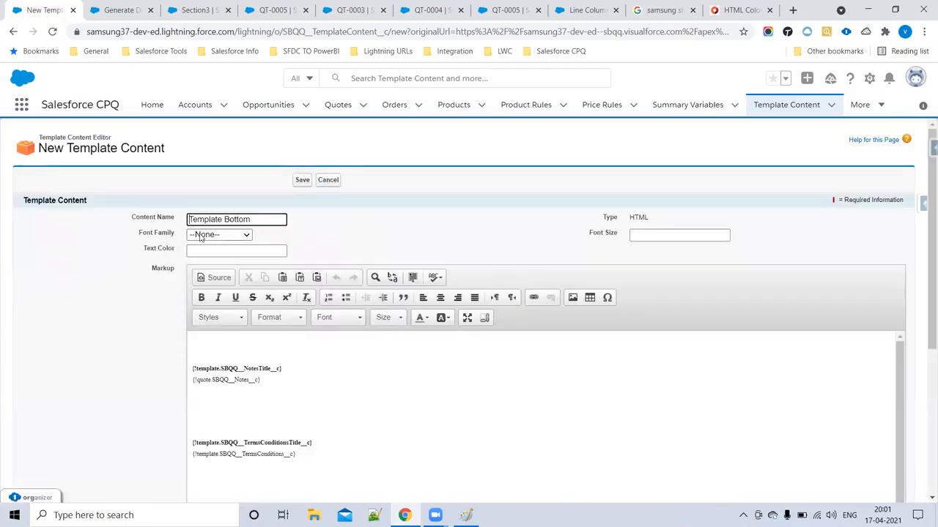
text(Samsun)
text(g)
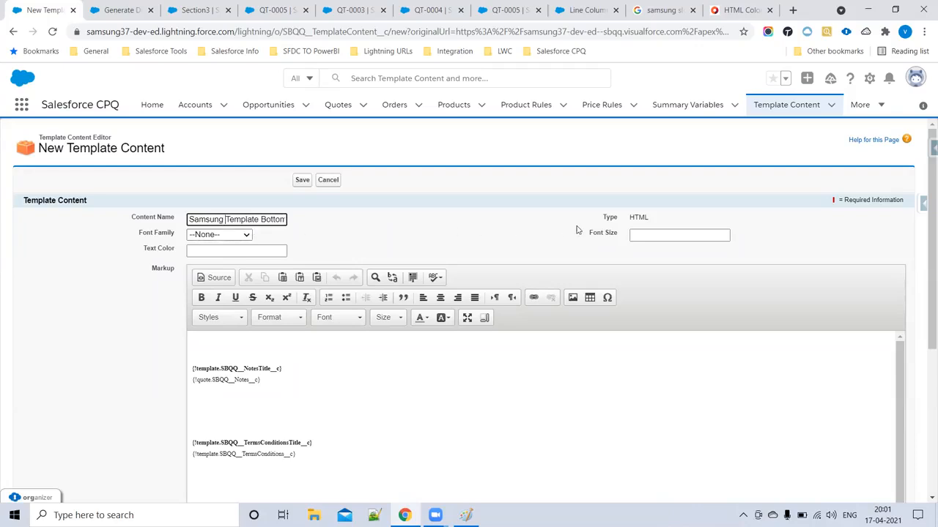
scroll(502, 423, down, 3)
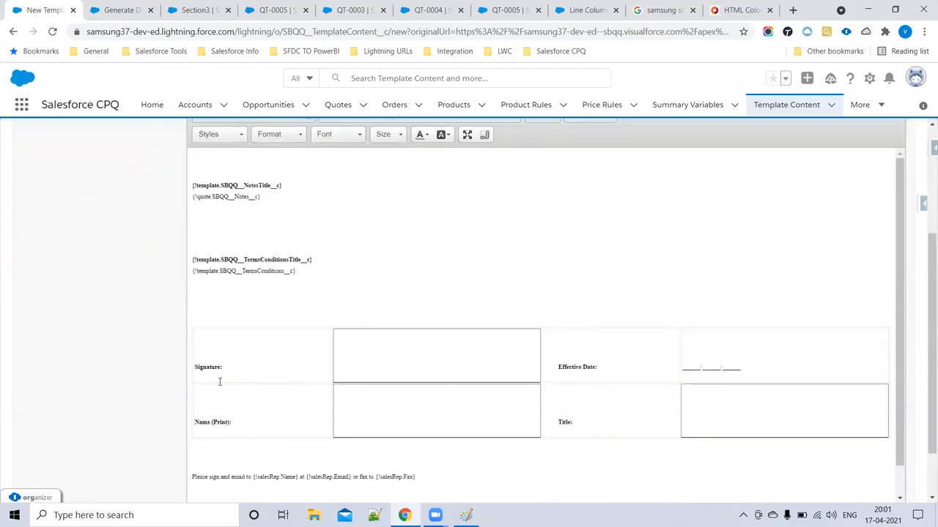
scroll(439, 388, down, 1)
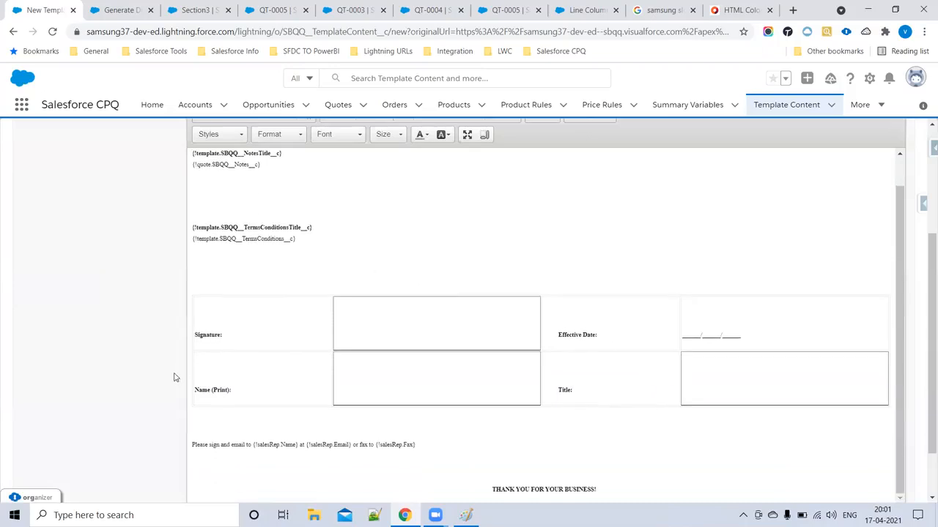
scroll(176, 379, up, 5)
click(207, 282)
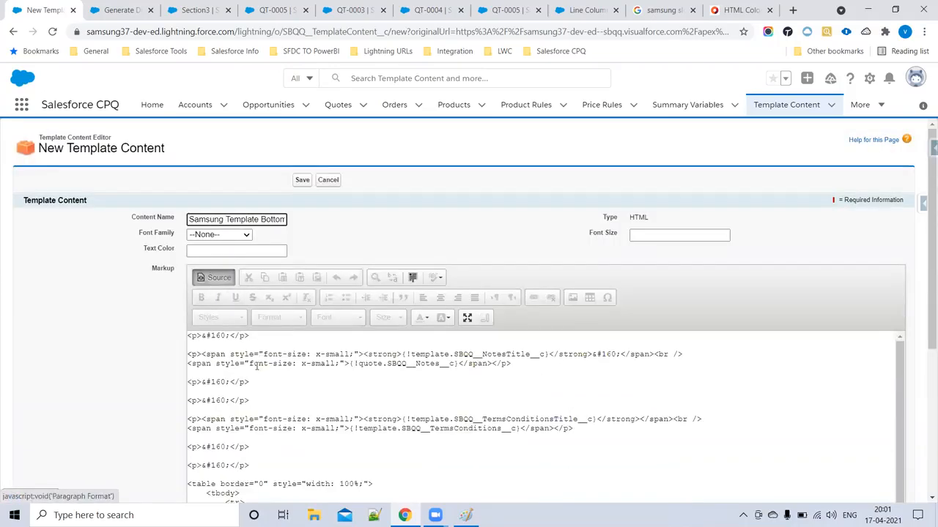
scroll(264, 395, down, 2)
scroll(286, 414, down, 5)
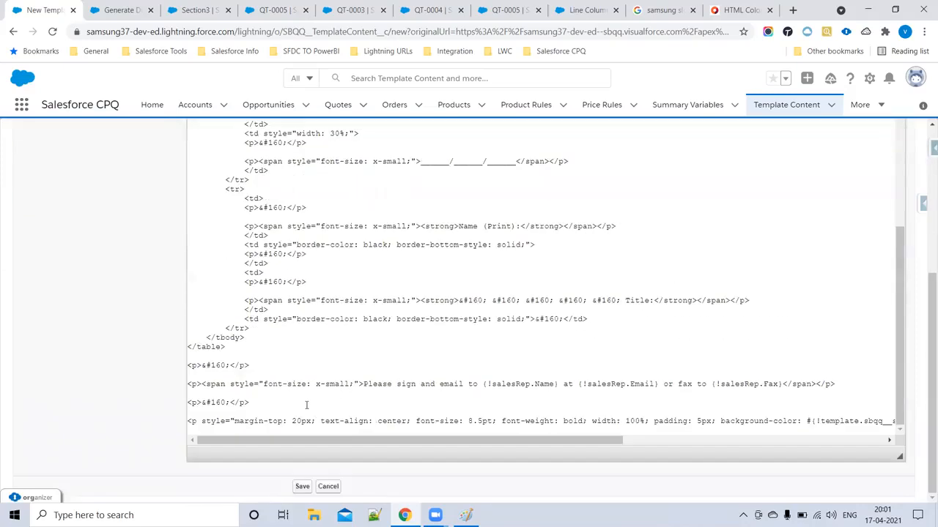
scroll(342, 388, up, 3)
scroll(342, 388, up, 5)
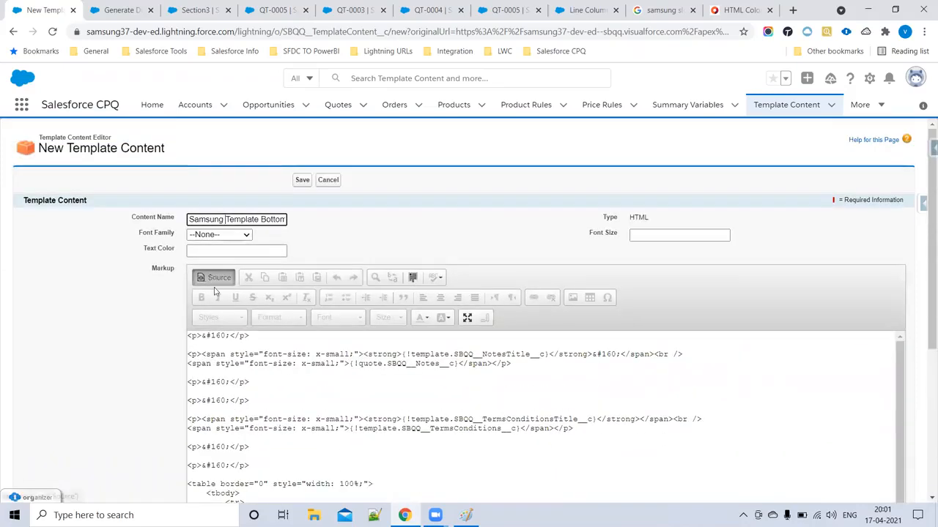
click(217, 277)
click(304, 183)
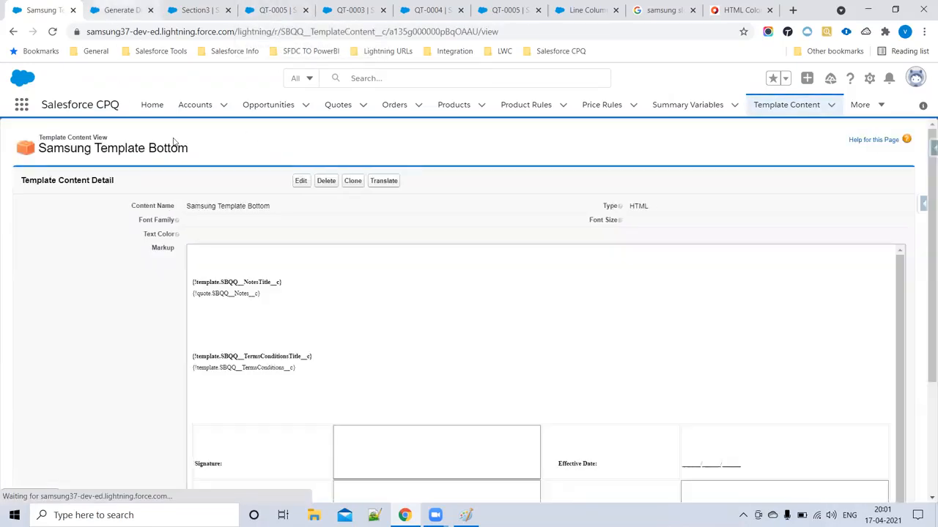
drag(181, 210, 323, 212)
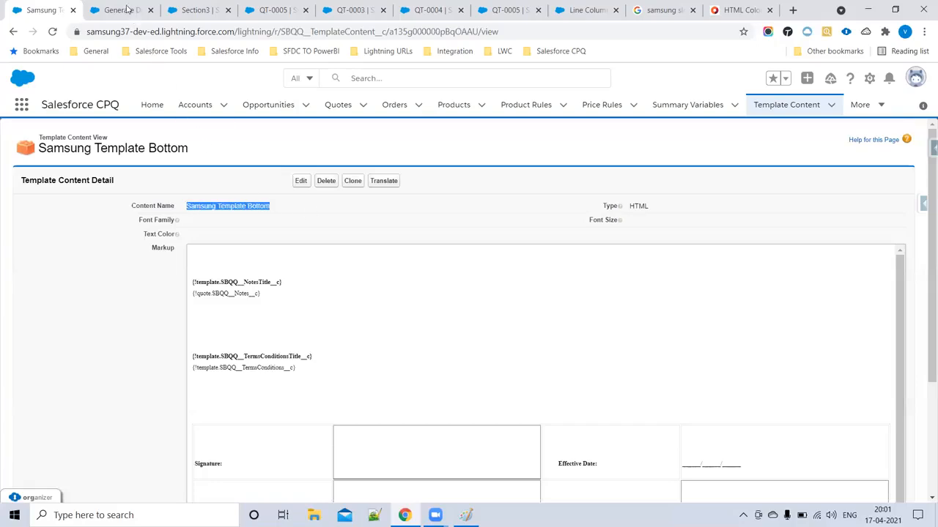
- Go to the Samsung Template's Sections list under Quote Templates
click(194, 6)
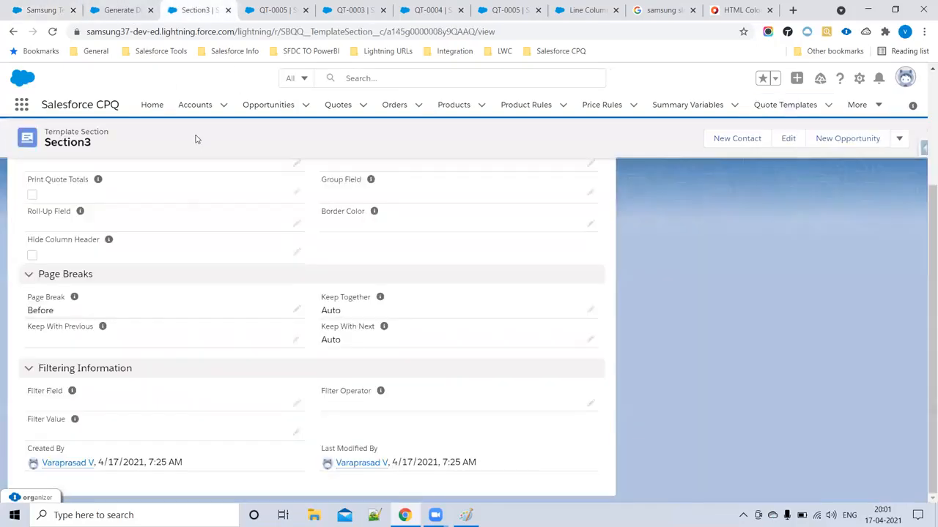
scroll(393, 219, up, 3)
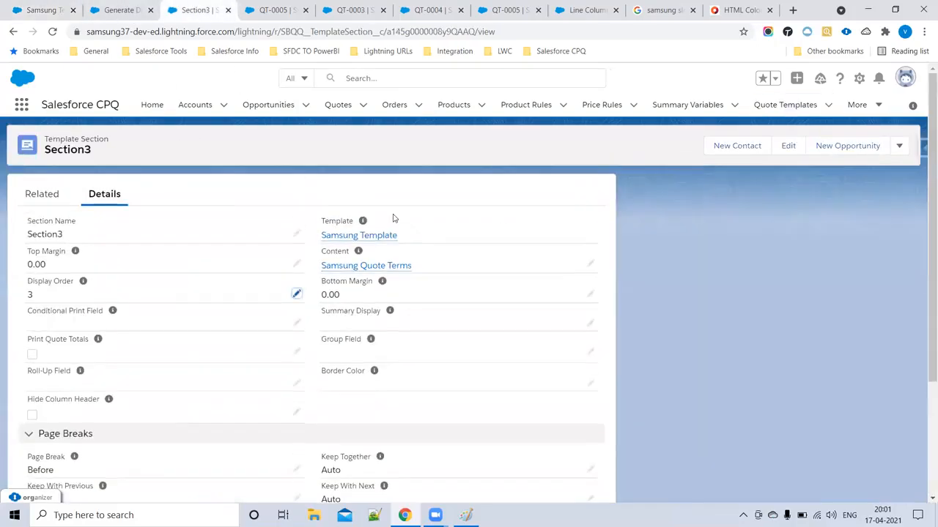
click(800, 105)
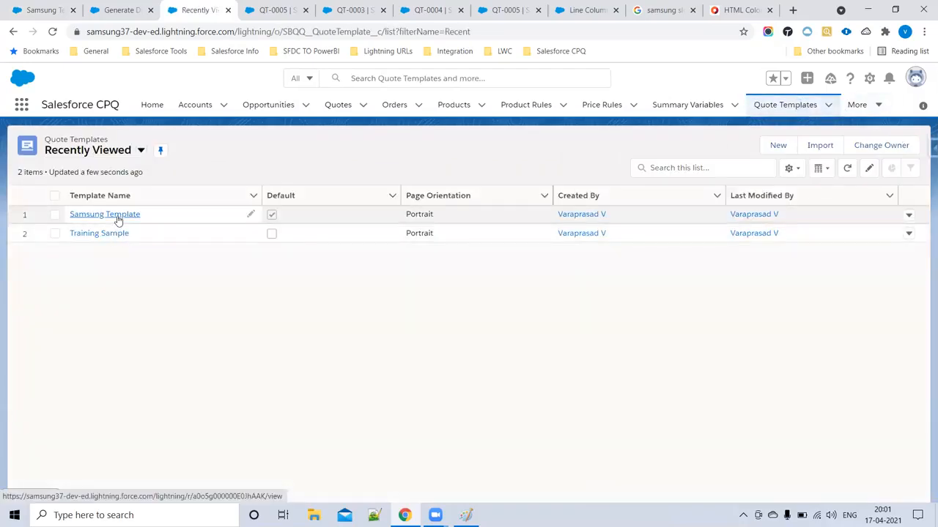
click(116, 215)
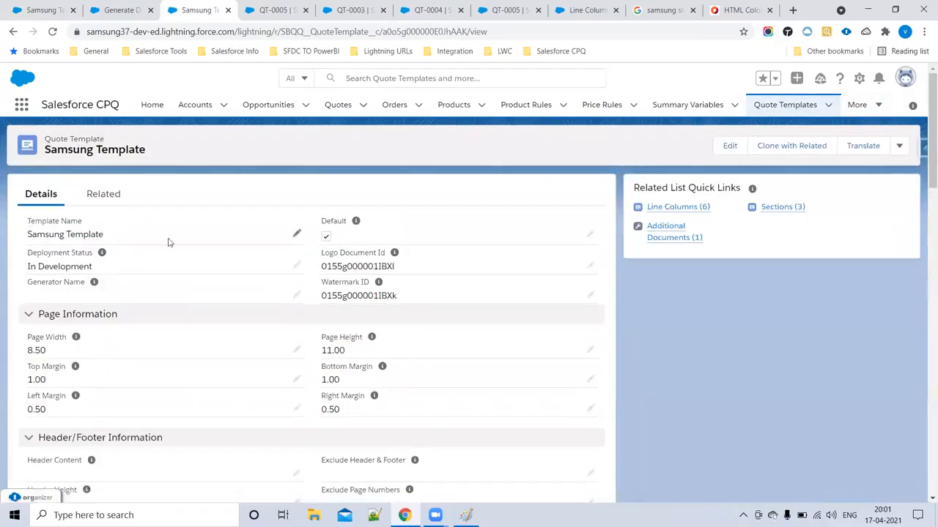
click(773, 209)
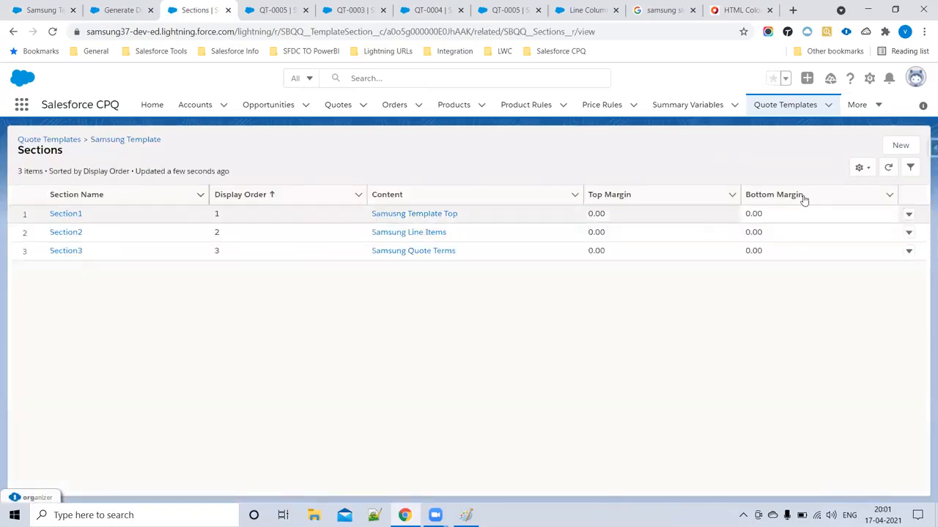
- Create a new section named Section4 with Samsung Template Bottom as its content
click(894, 148)
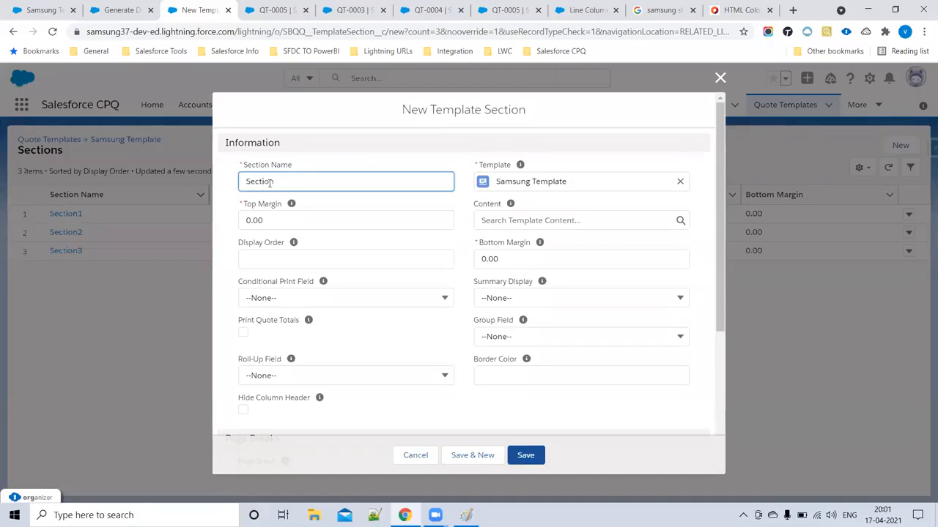
text(Section4)
click(580, 226)
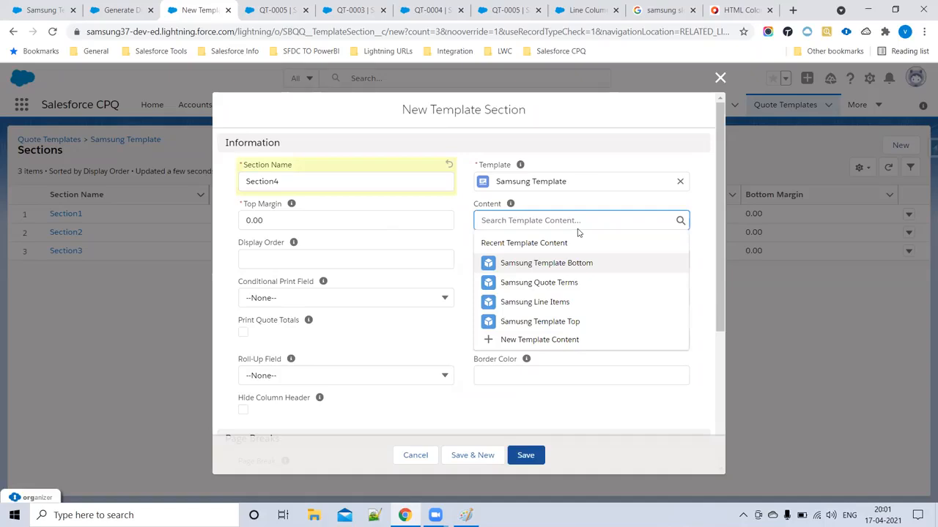
click(584, 263)
click(525, 453)
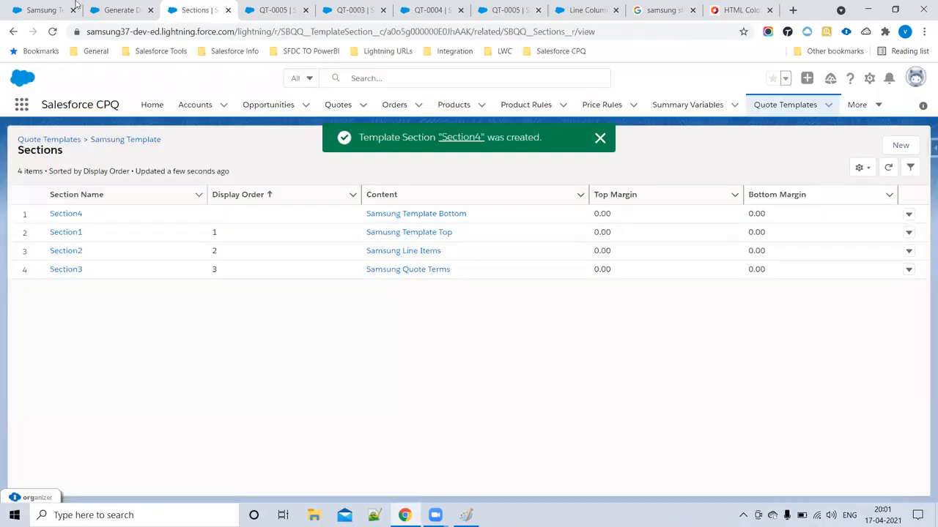
click(42, 10)
- Reload Q-00028's Generate Document page, preview the PDF and scroll to check the signature section
click(118, 9)
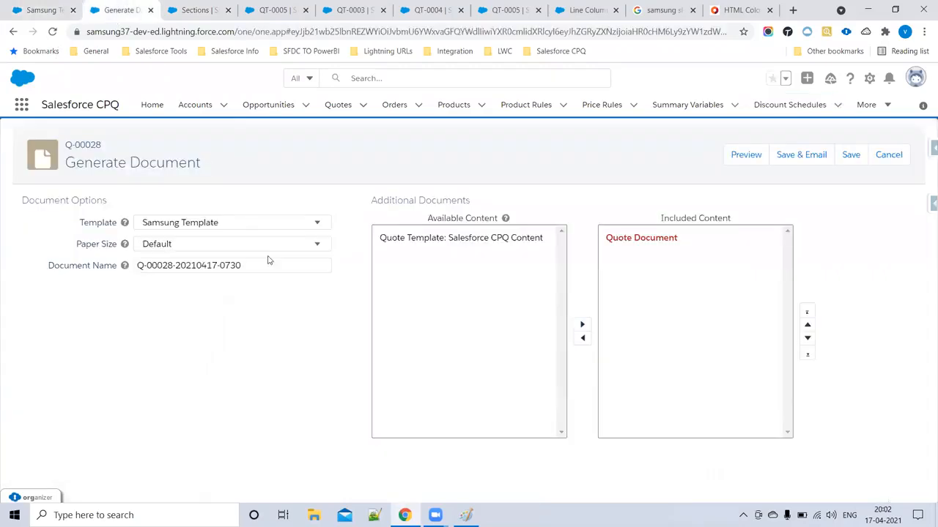
click(53, 33)
click(744, 154)
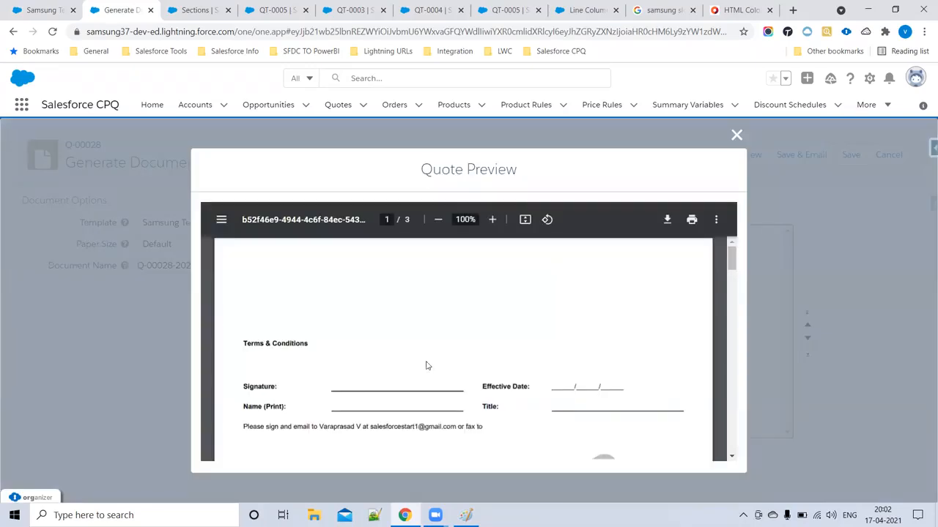
scroll(508, 316, down, 3)
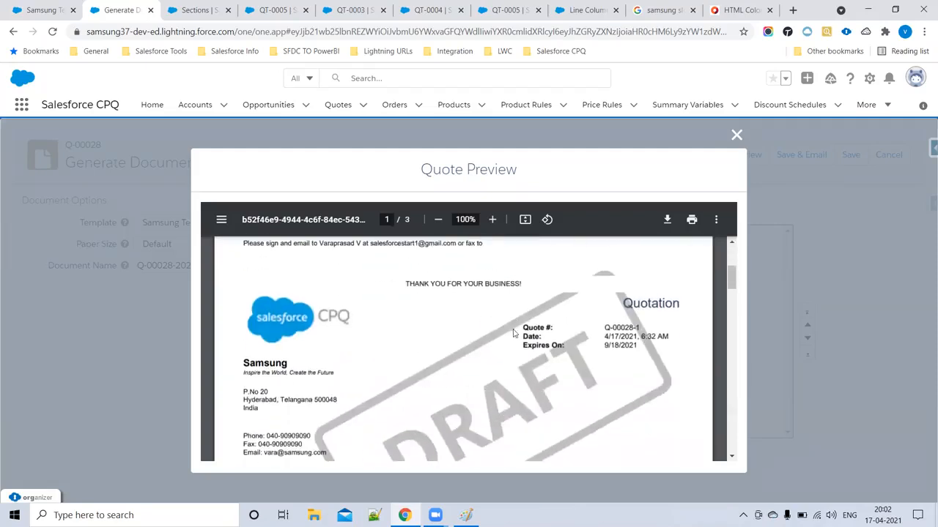
scroll(382, 315, up, 2)
scroll(382, 315, up, 1)
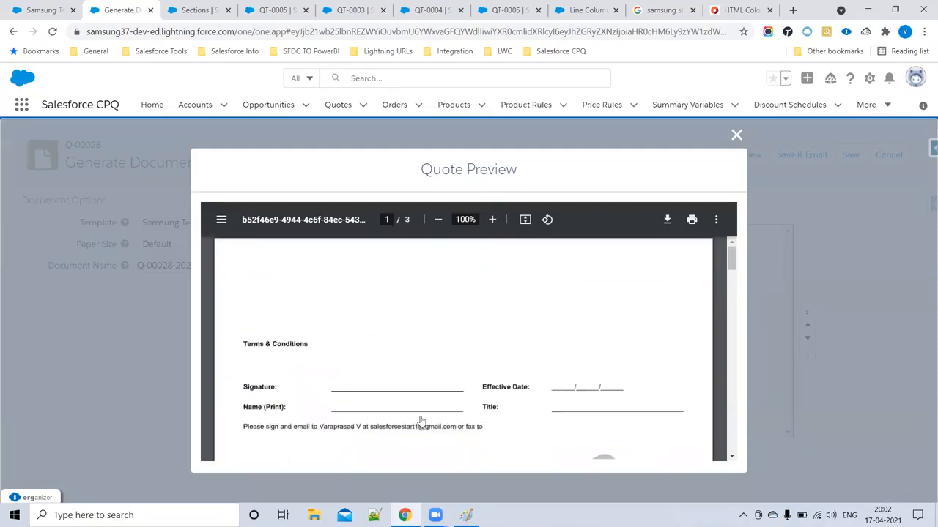
click(195, 10)
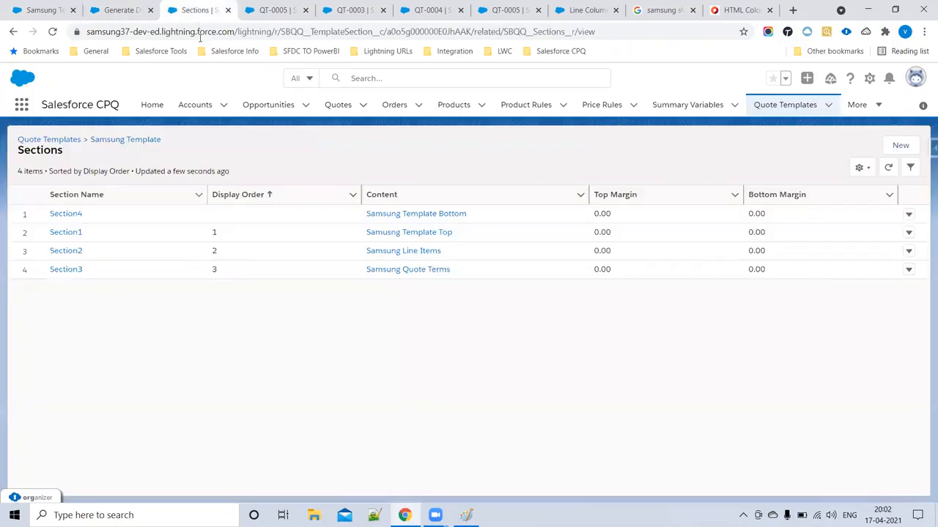
- Edit Section4's Display Order field and save the record
click(69, 215)
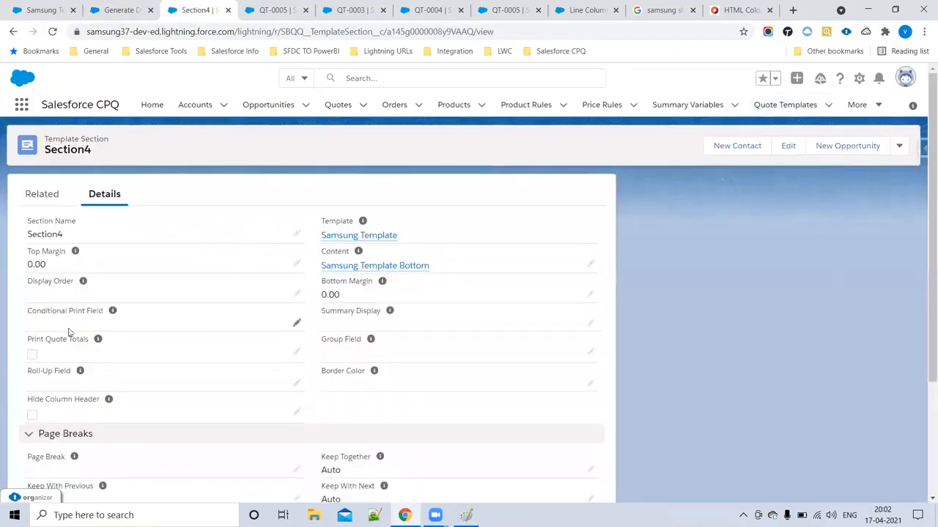
click(297, 295)
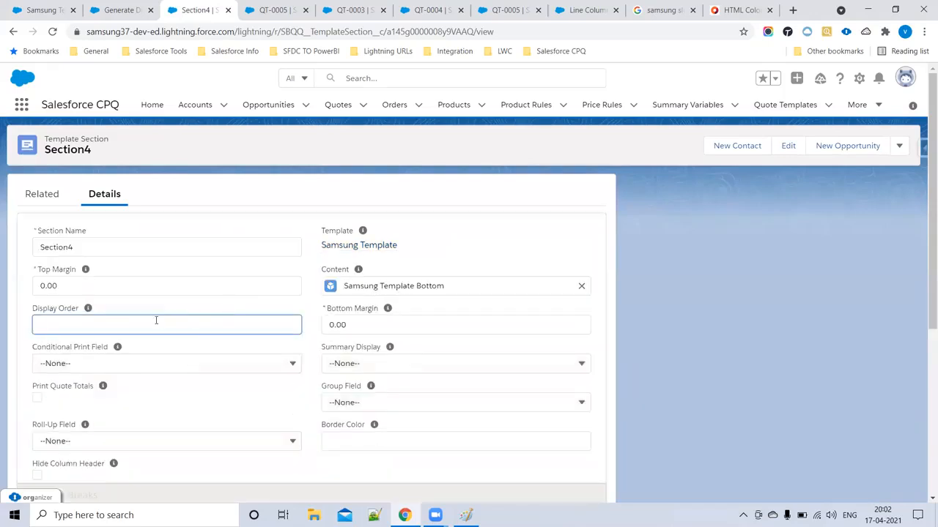
scroll(278, 330, down, 4)
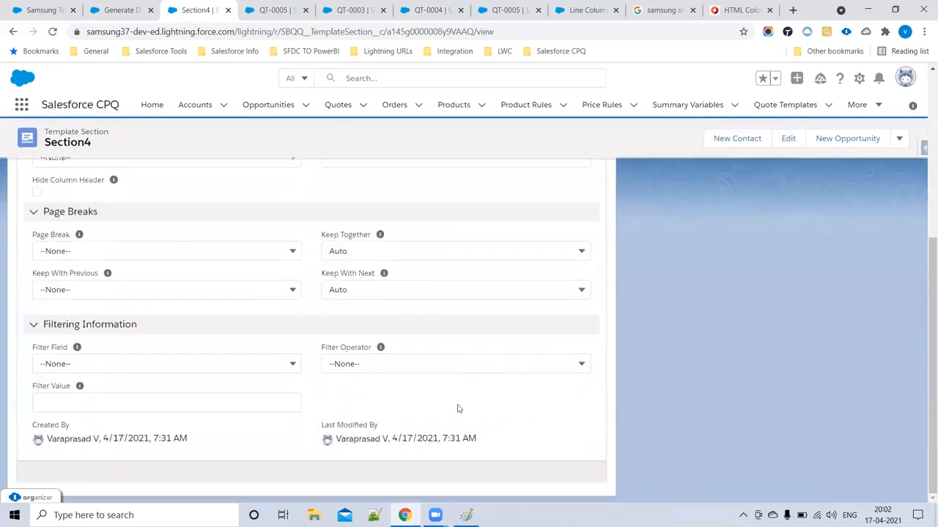
click(336, 461)
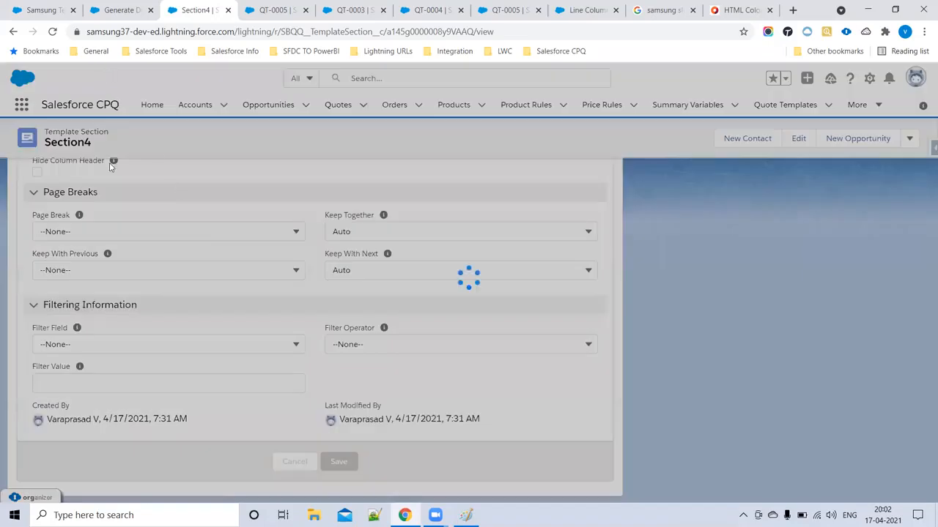
- Review the Samsung Template Bottom notes and terms markup, then reload Q-00028's Generate Document page
click(48, 9)
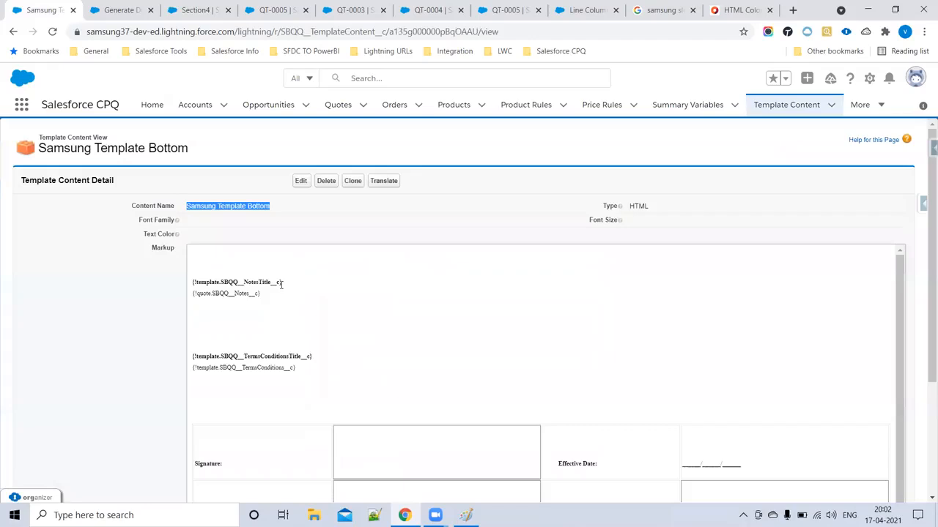
drag(209, 282, 317, 368)
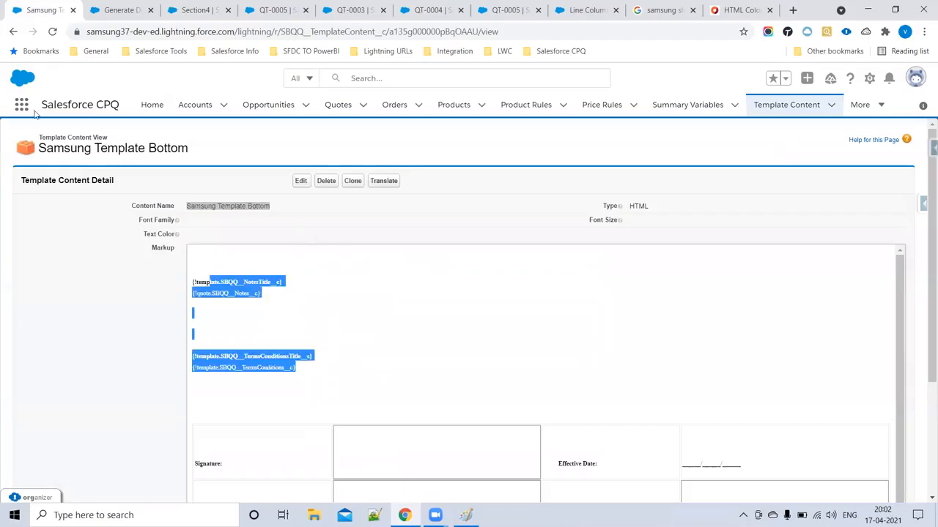
click(12, 32)
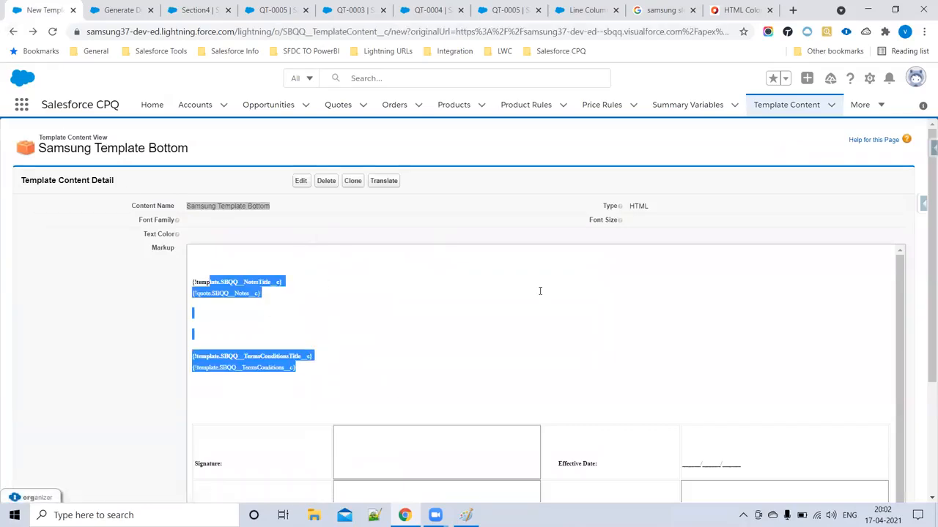
click(196, 10)
click(126, 10)
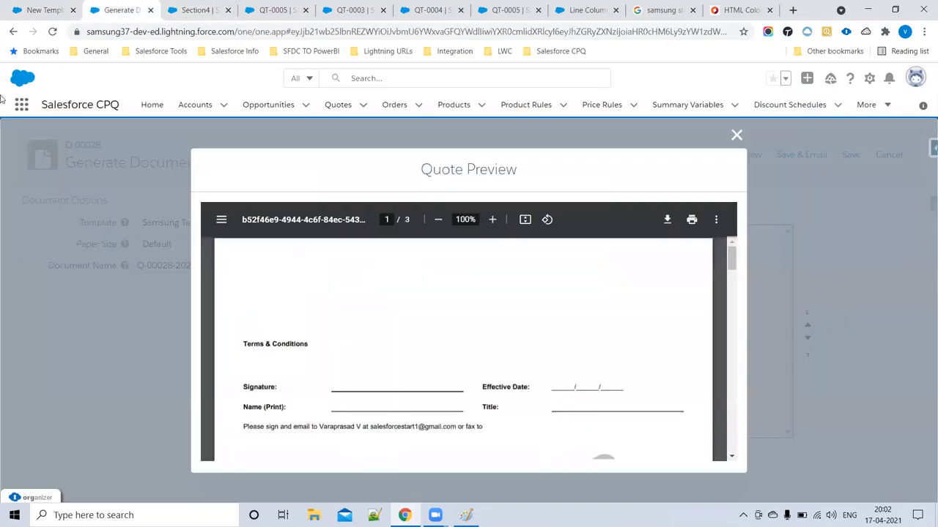
click(51, 31)
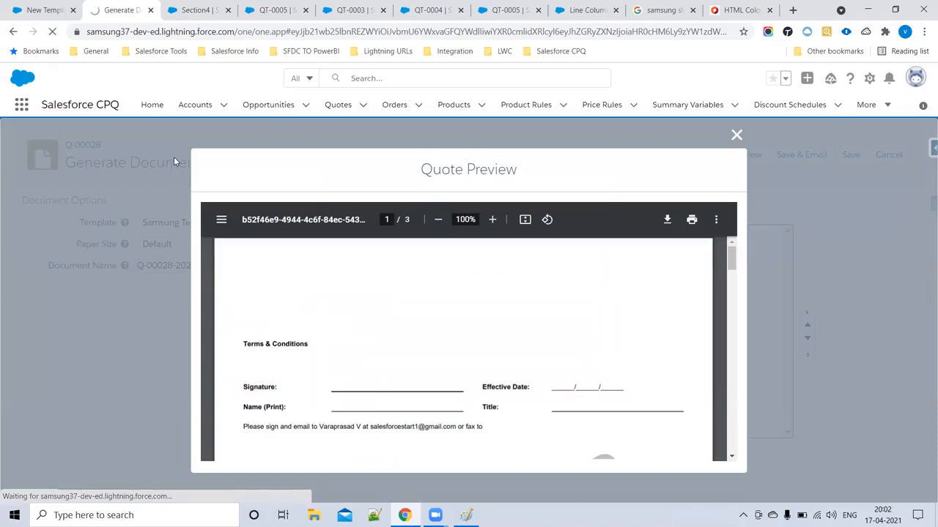
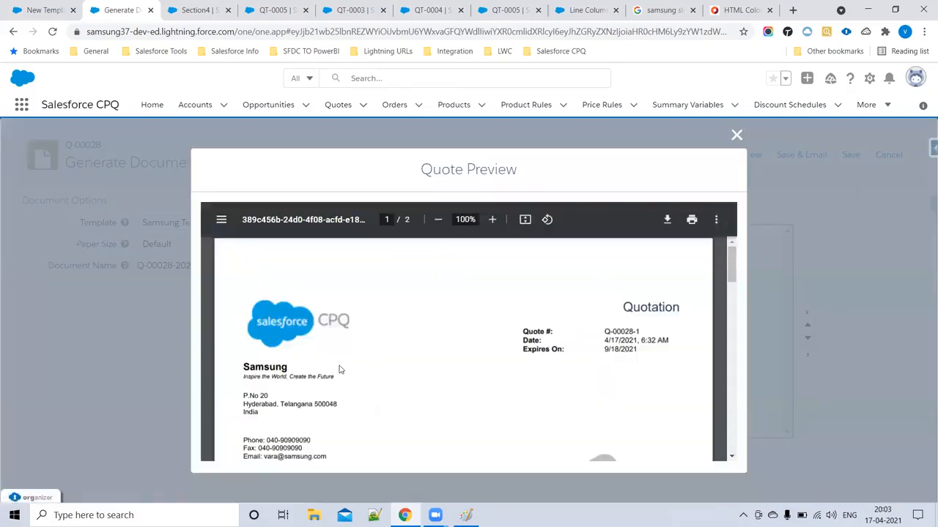
- Scroll through the quote PDF pages and highlight the 'THANK YOU FOR YOUR BUSINESS!' line
scroll(329, 322, down, 5)
scroll(458, 379, down, 3)
scroll(561, 372, down, 5)
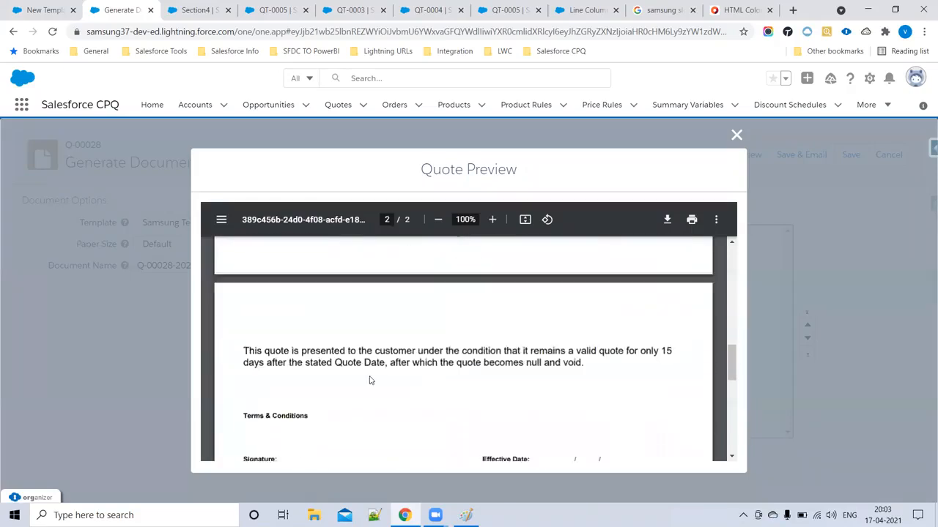
scroll(370, 380, down, 3)
scroll(437, 363, down, 3)
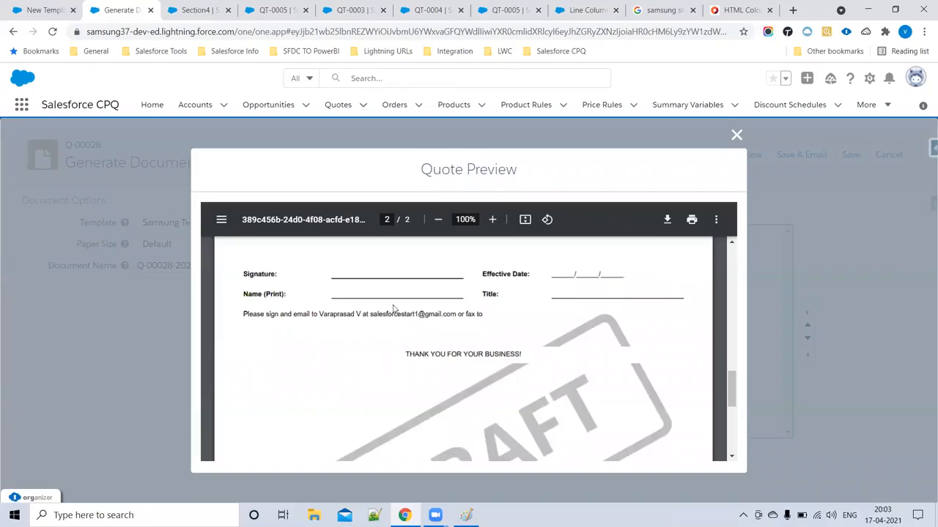
scroll(553, 385, down, 5)
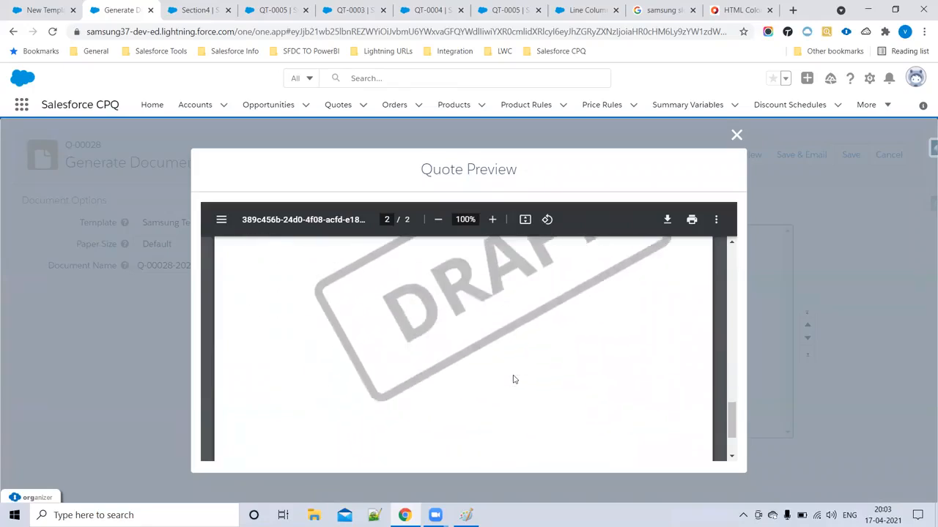
scroll(496, 377, up, 3)
drag(525, 374, 376, 372)
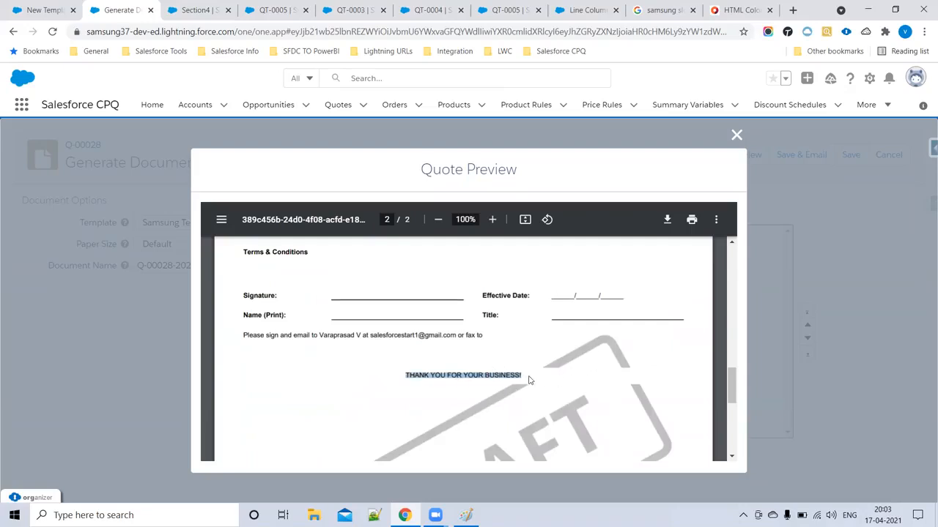
- Recheck the PDF pages, then switch to the Section4 template section record
scroll(468, 357, up, 15)
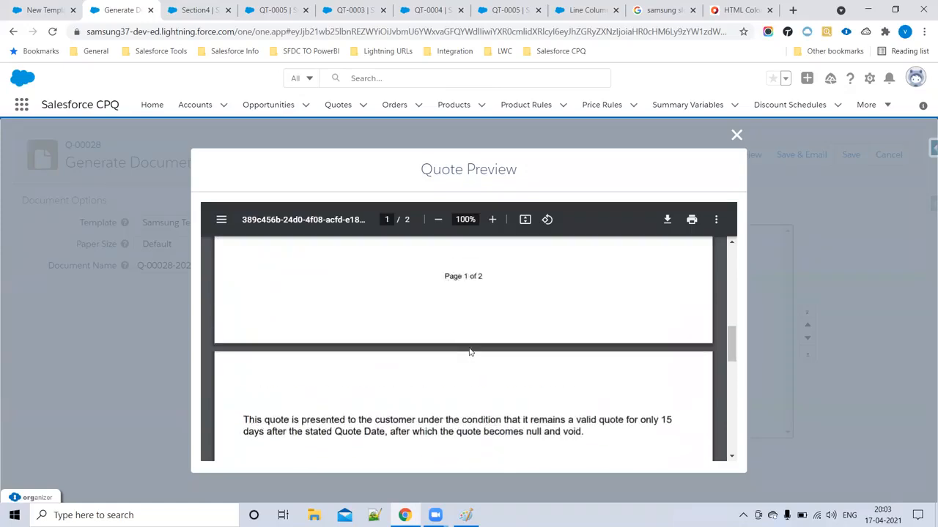
scroll(436, 321, down, 12)
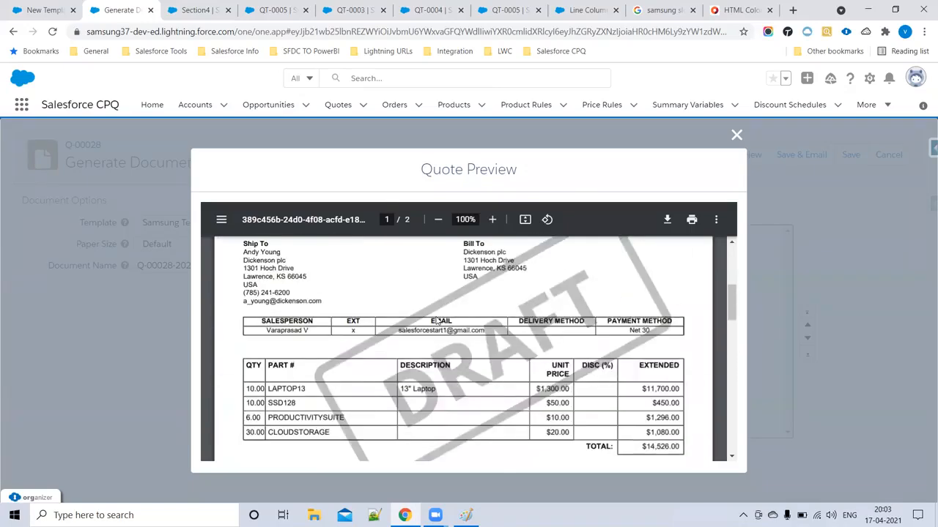
scroll(396, 364, down, 2)
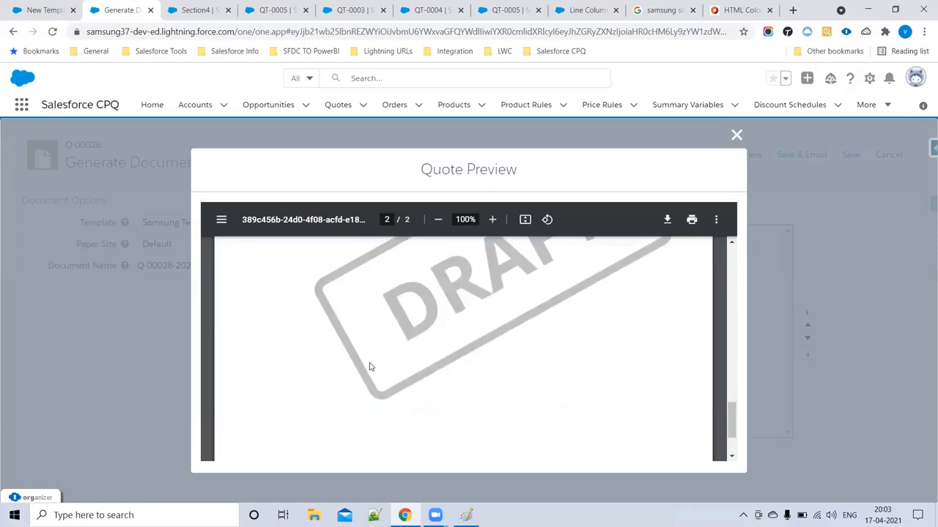
scroll(314, 316, up, 3)
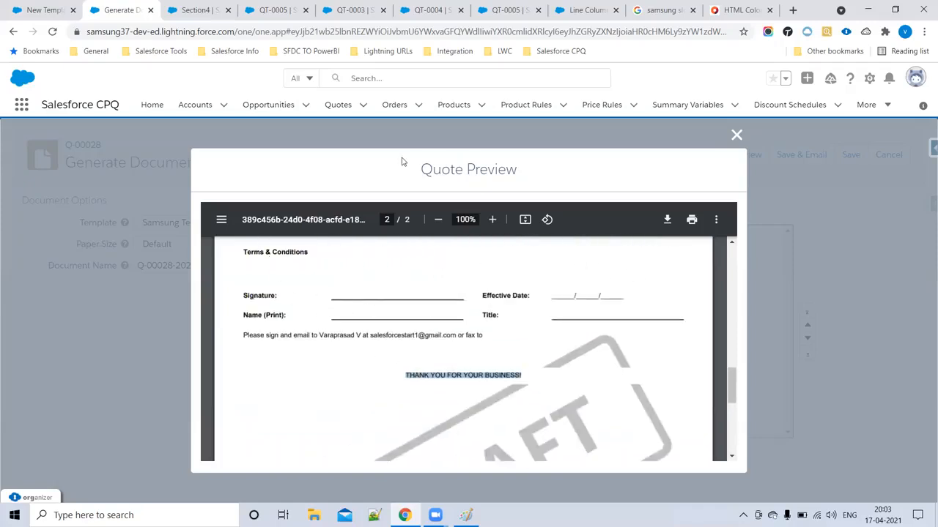
click(196, 11)
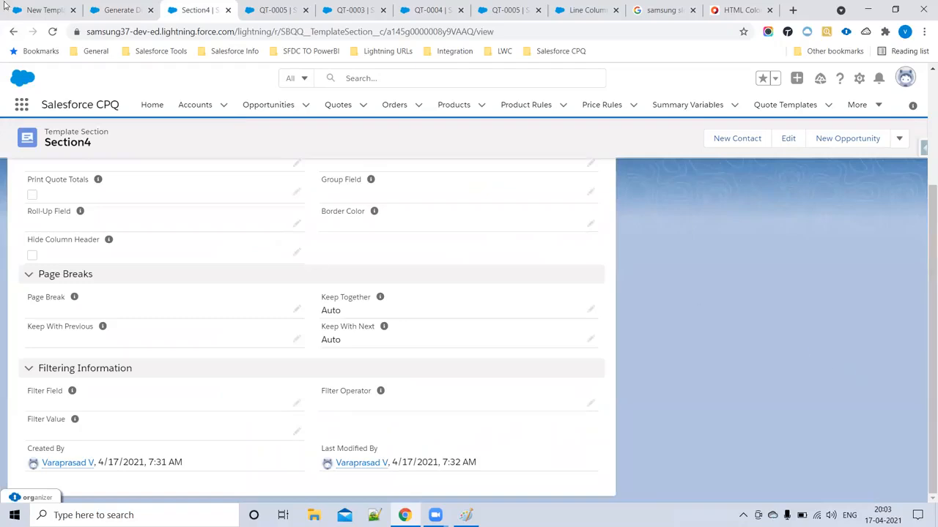
- Edit the Samsung Template Bottom content to use Courier font at size 15
click(114, 9)
click(48, 13)
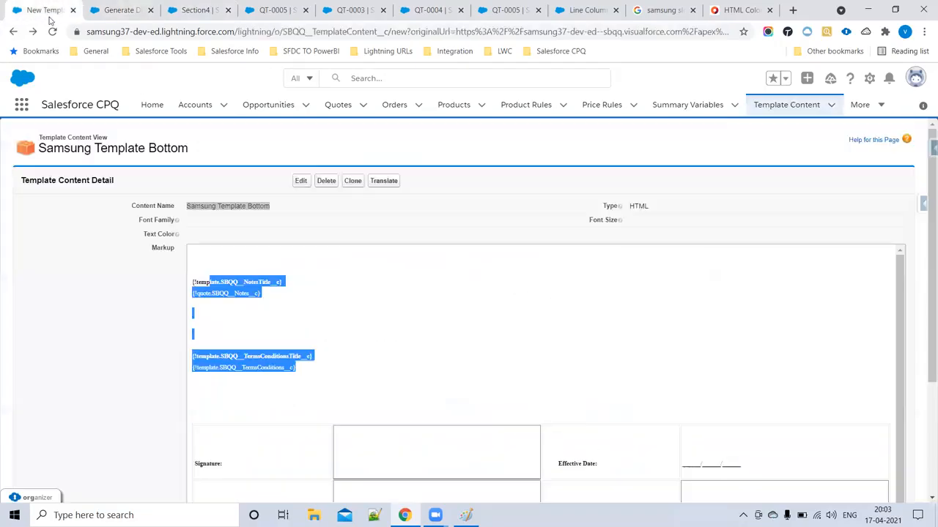
click(420, 228)
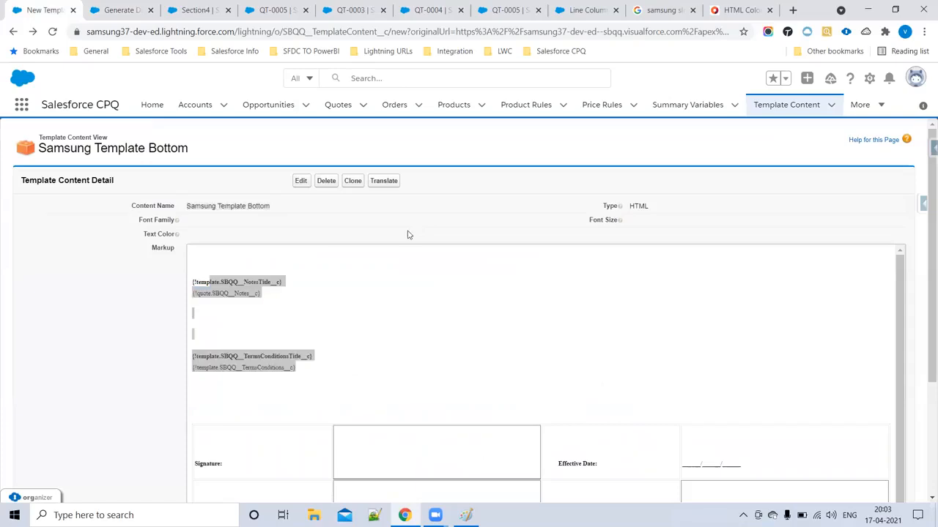
drag(190, 206, 288, 209)
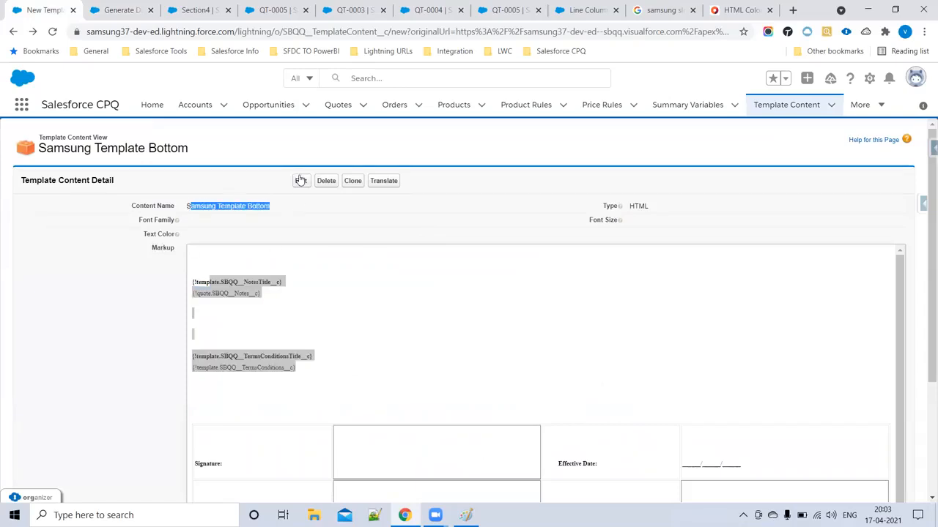
click(228, 251)
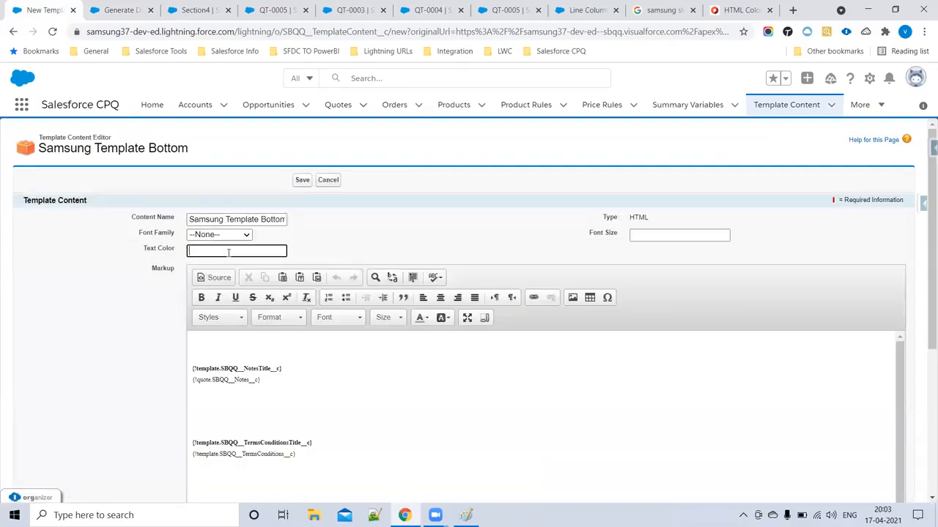
click(216, 234)
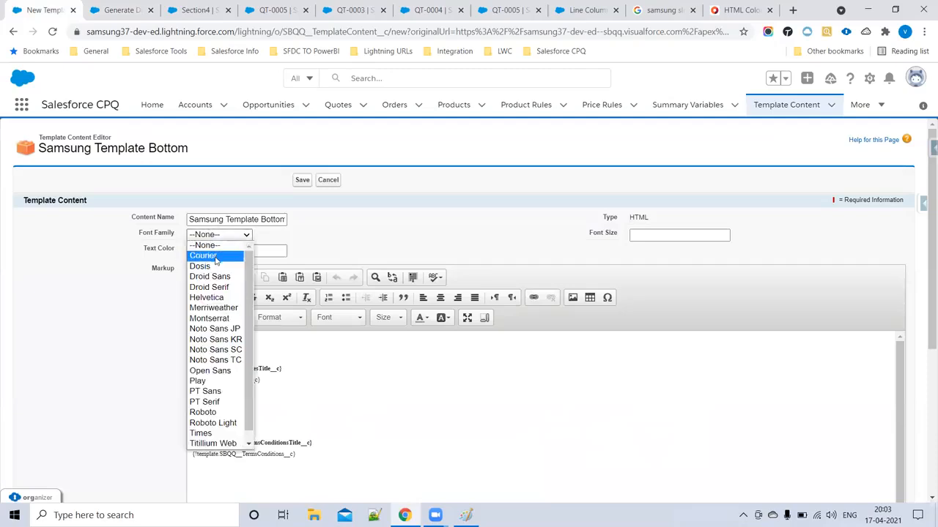
click(209, 256)
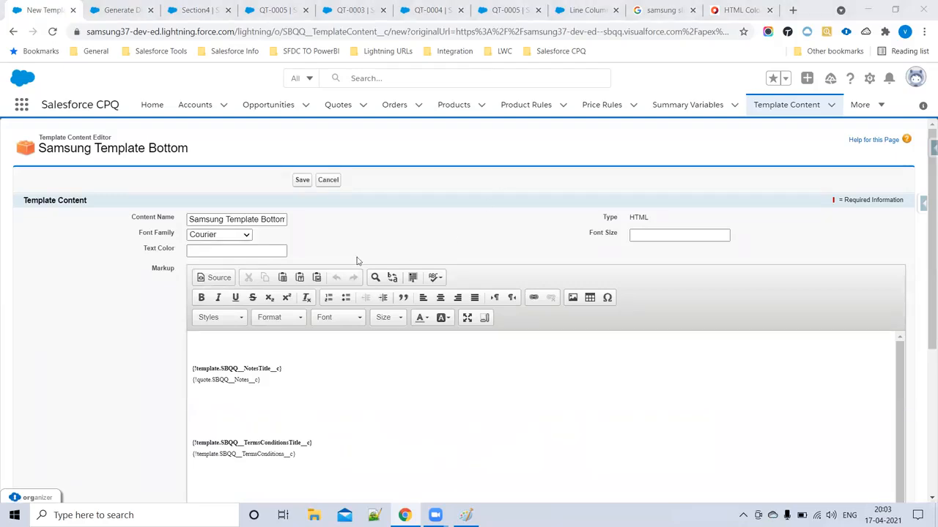
drag(197, 219, 328, 227)
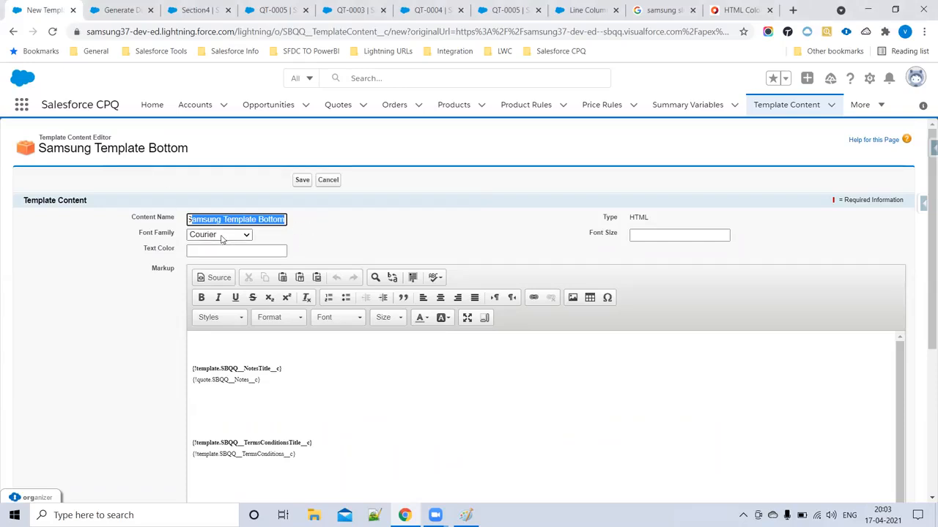
click(641, 236)
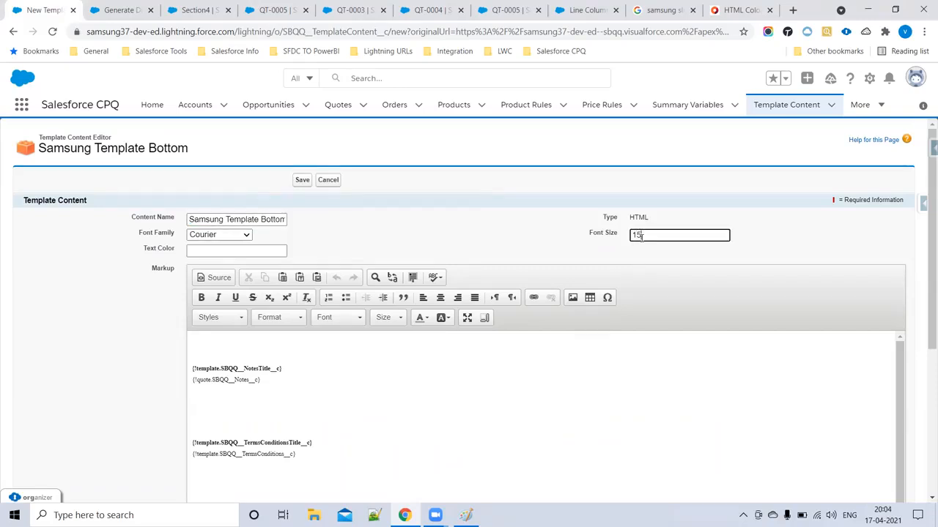
key(Tab)
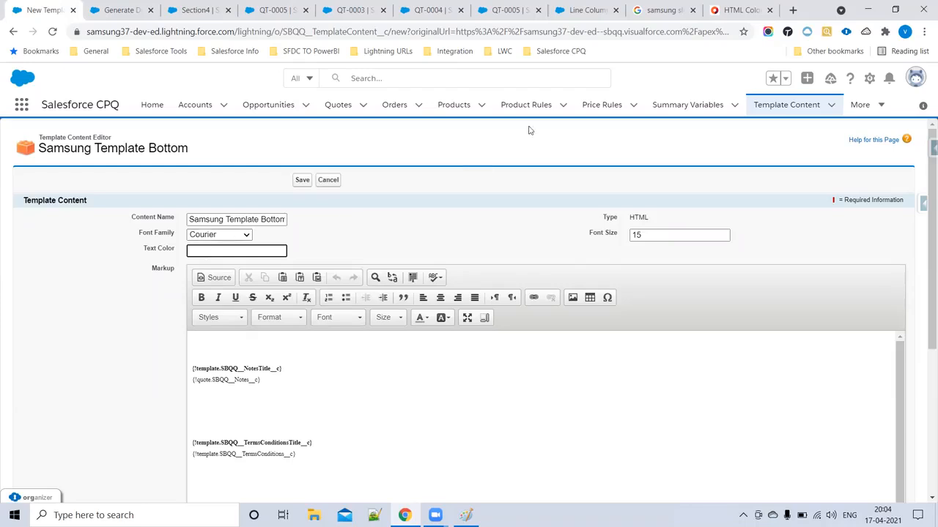
click(736, 10)
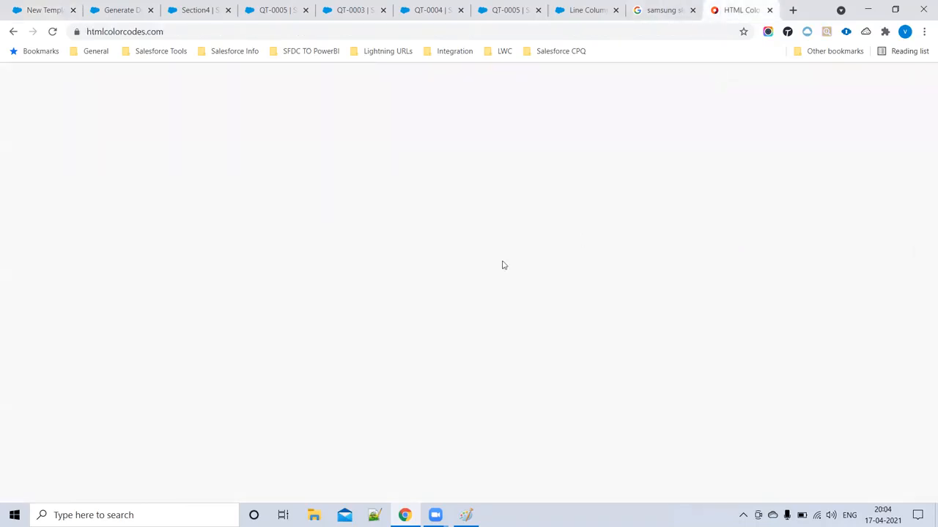
- Pick the blue hex colour 2C48E5 on htmlcolorcodes.com's color picker and copy it
click(485, 149)
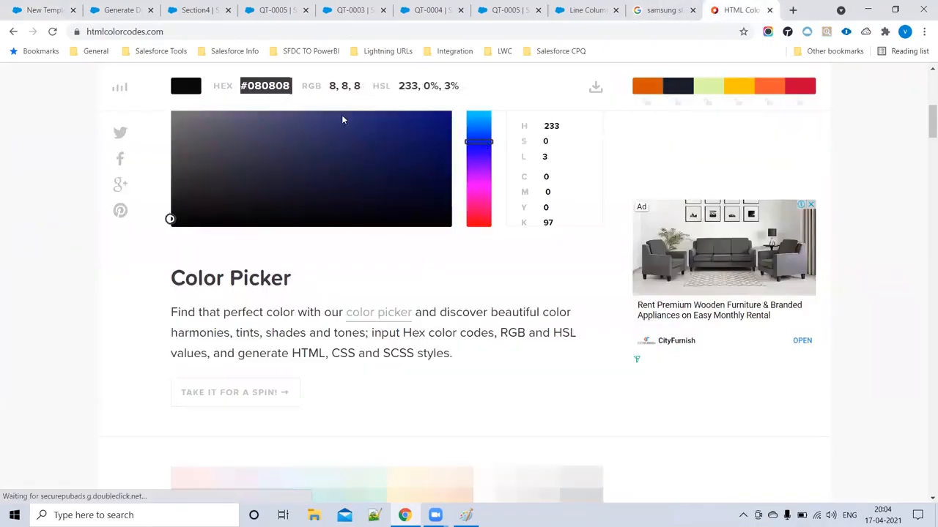
drag(249, 85, 269, 90)
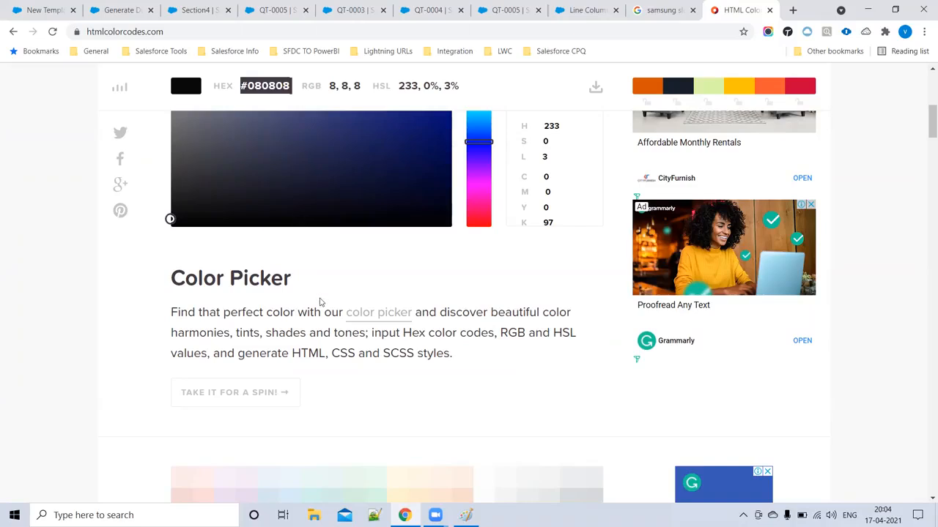
click(360, 315)
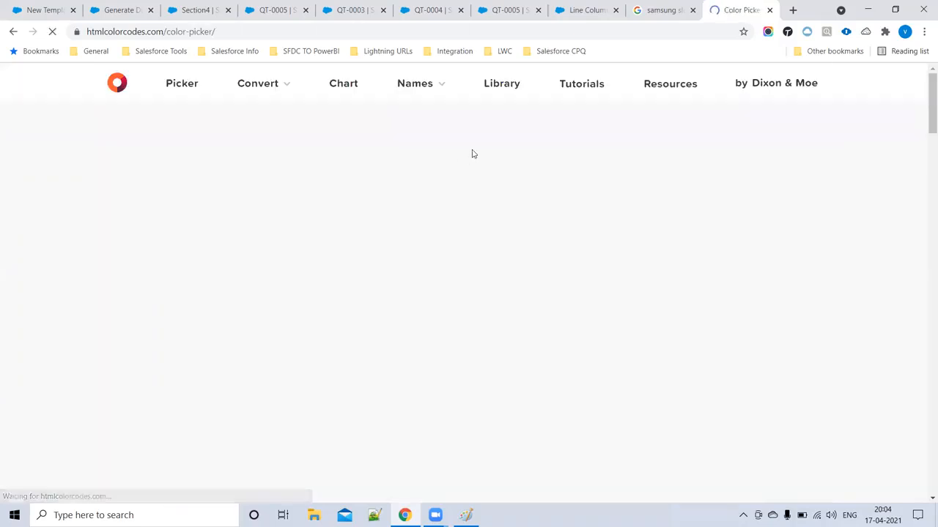
click(398, 413)
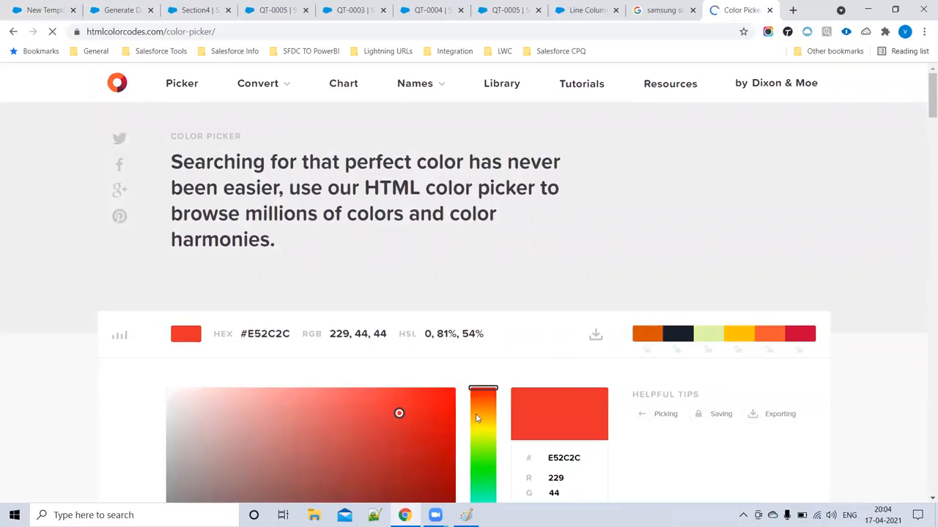
scroll(479, 421, down, 3)
click(479, 303)
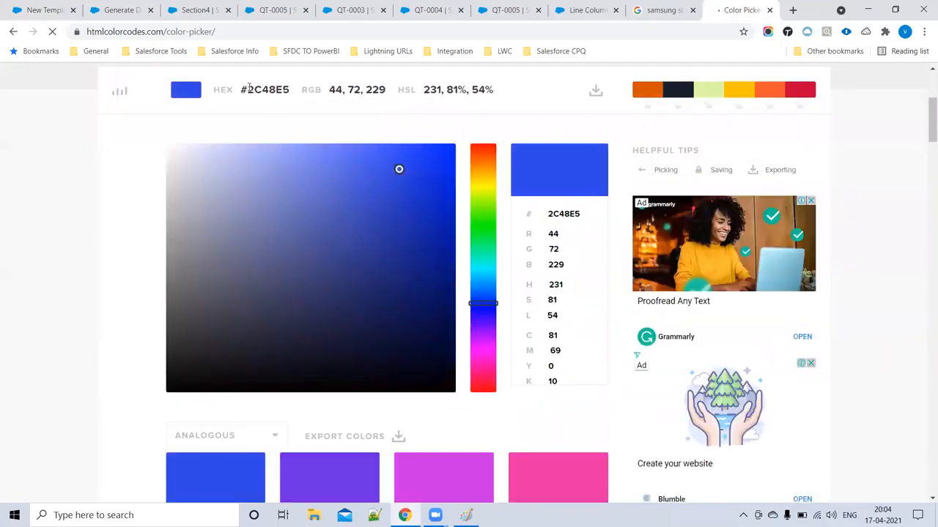
drag(248, 90, 290, 89)
key(ctrl+c)
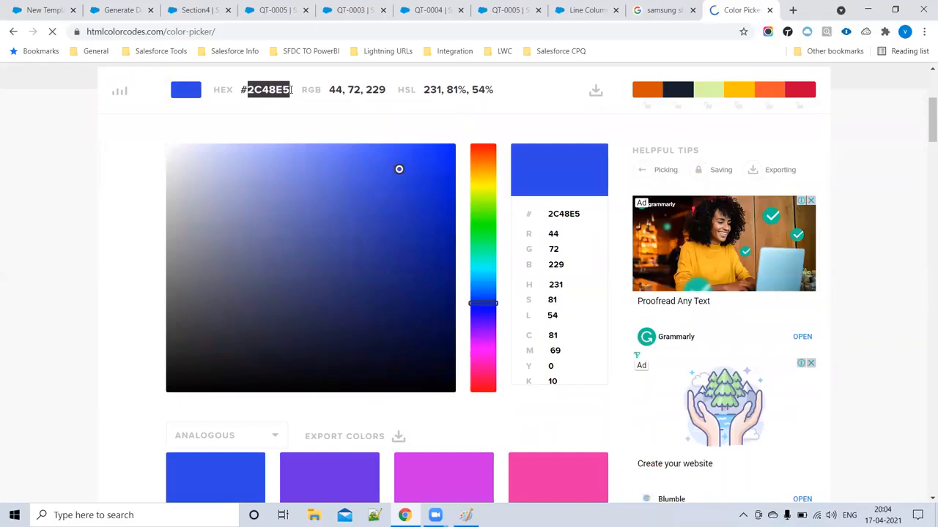
click(121, 10)
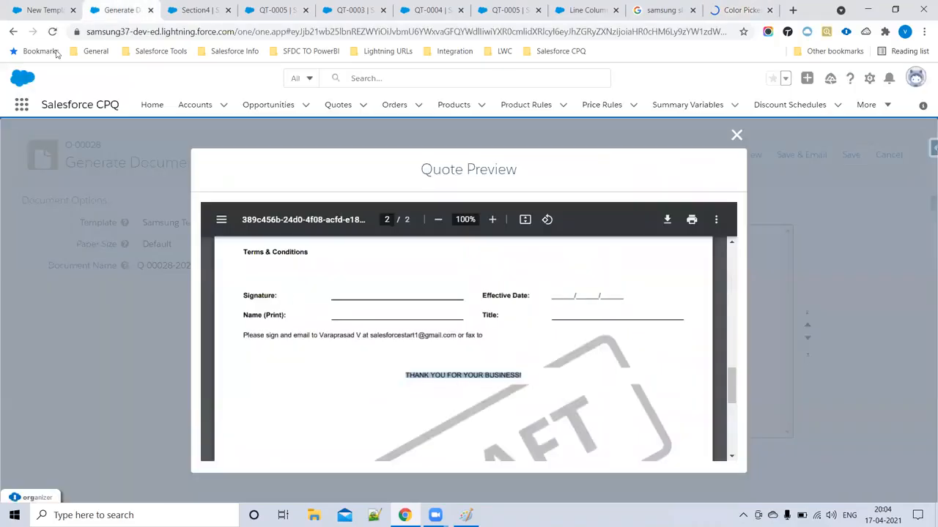
click(38, 10)
- Paste 2C48E5 as the template content's text colour, save, and reload Generate Document
key(ctrl+v)
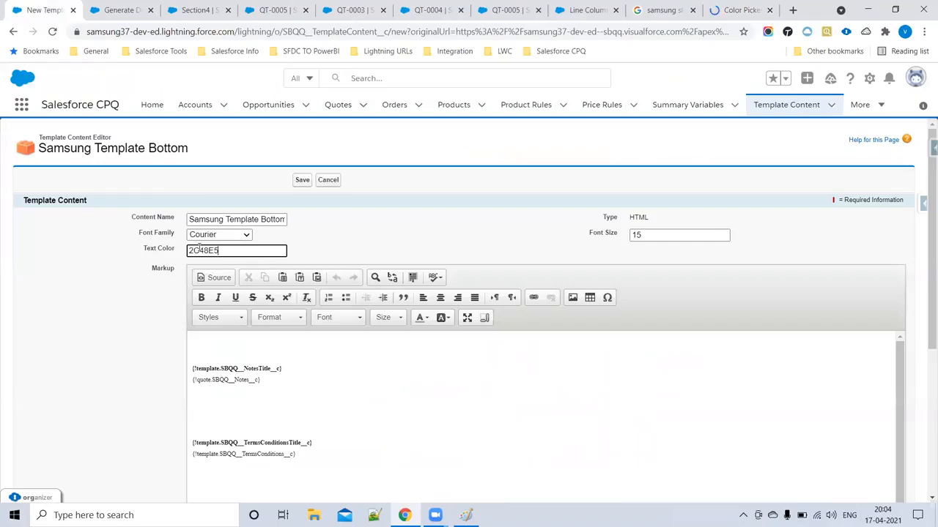
click(302, 180)
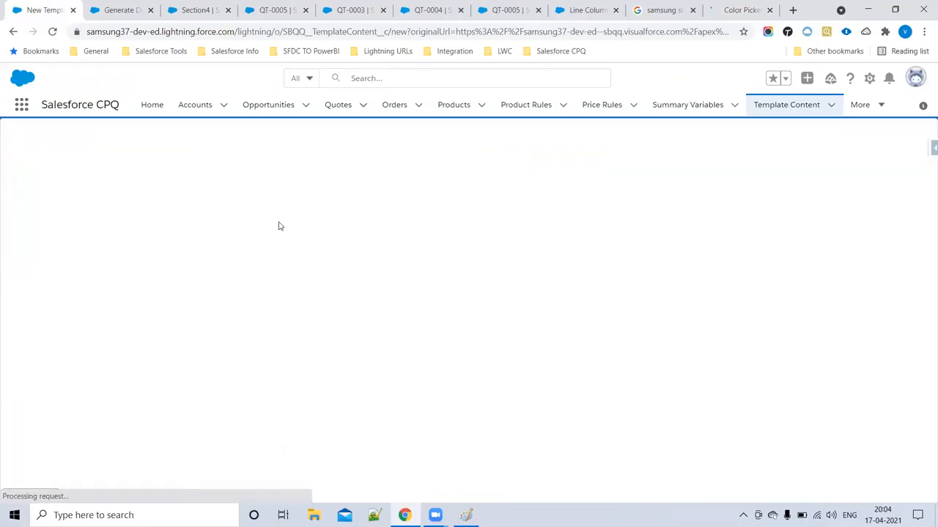
click(121, 10)
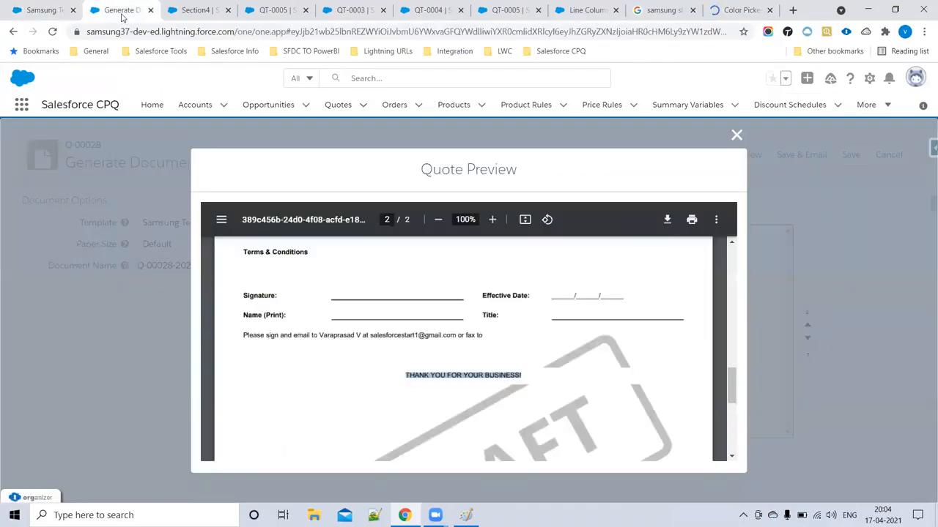
click(53, 33)
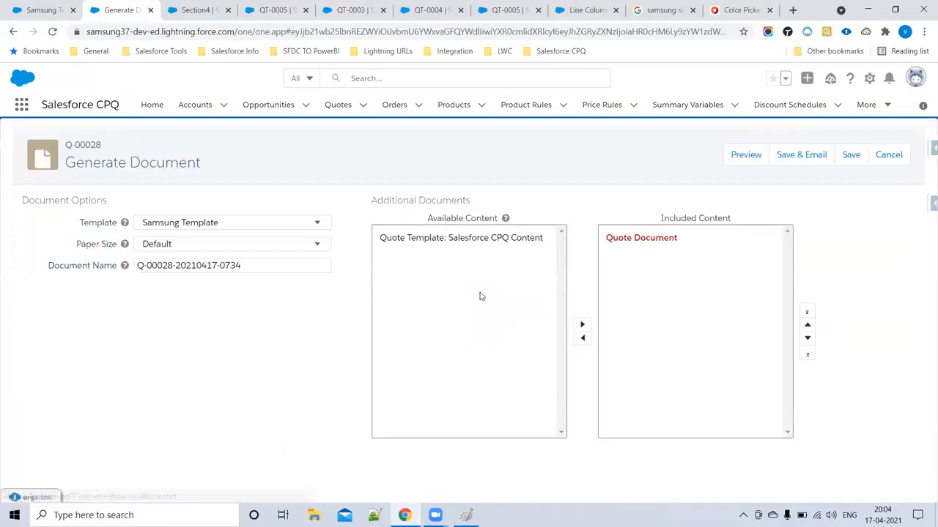
- Preview Q-00028's quote PDF to check the blue Courier terms text, then revisit the content record
click(738, 155)
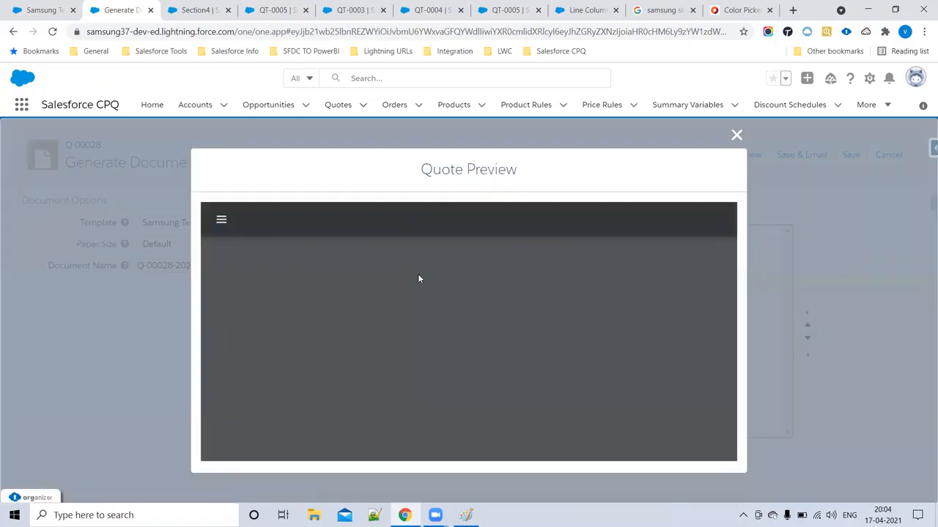
scroll(382, 346, down, 3)
scroll(382, 346, down, 15)
scroll(319, 347, up, 2)
scroll(274, 300, up, 3)
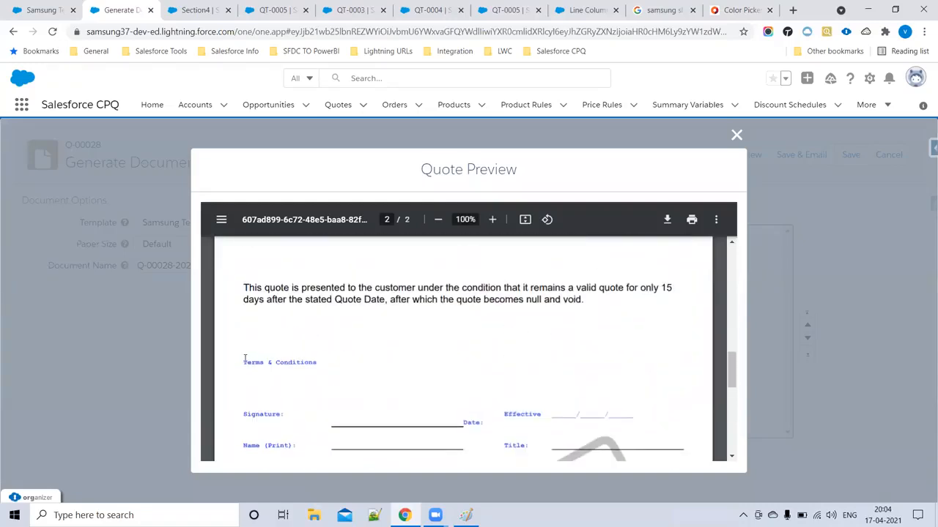
scroll(528, 352, down, 5)
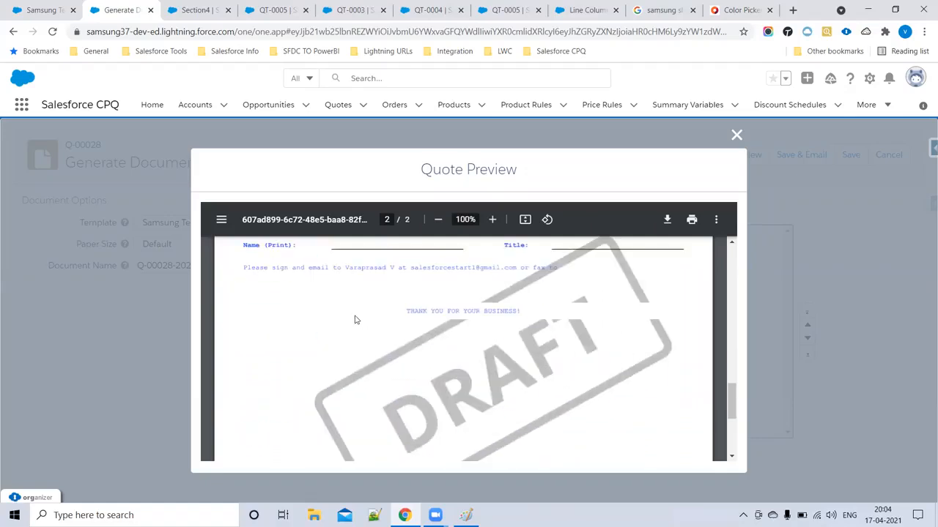
scroll(418, 356, up, 5)
click(45, 9)
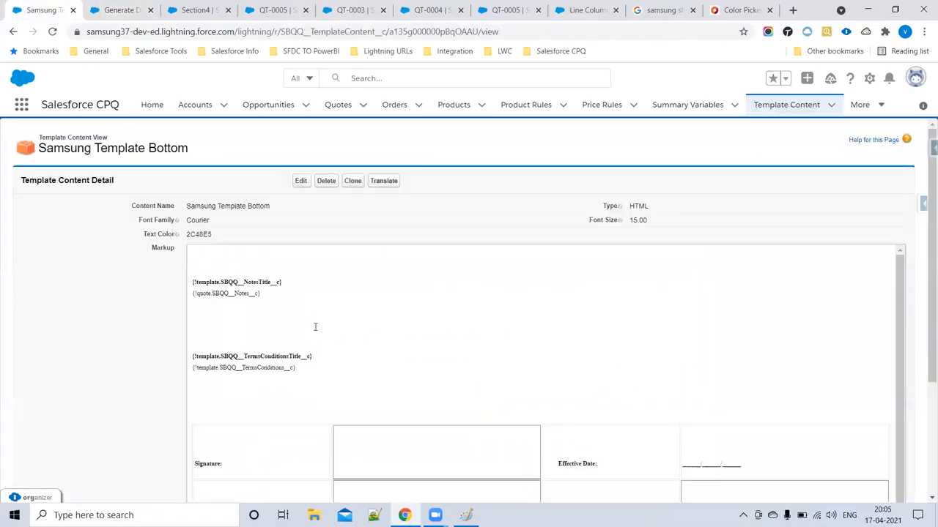
- Close the Color Picker, samsung, Line Column and QT-0003/4/5 browser tabs
drag(209, 222, 184, 219)
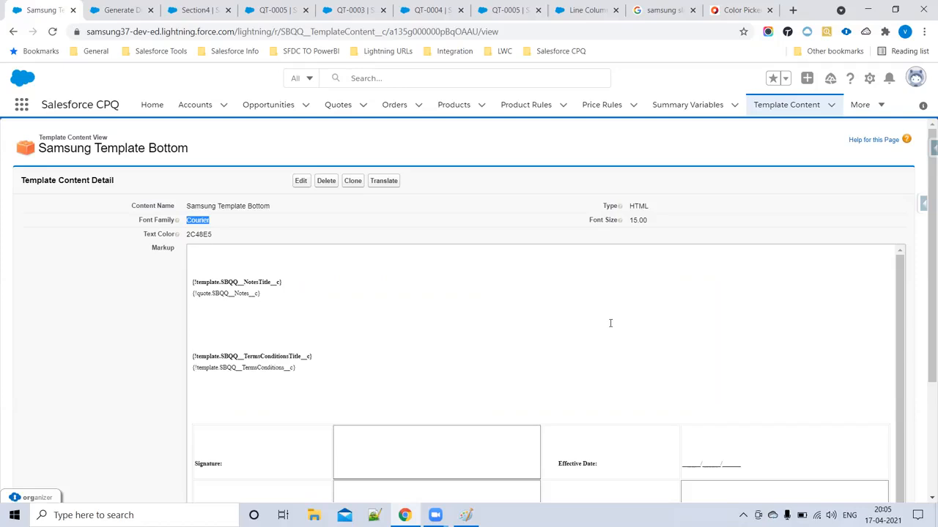
click(693, 11)
click(693, 10)
click(693, 10)
click(693, 10)
click(693, 10)
click(577, 10)
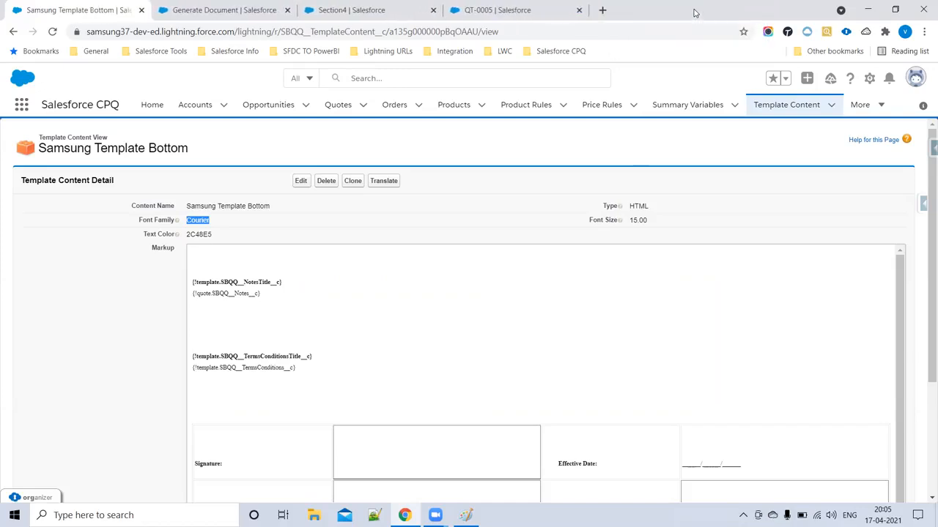
click(579, 10)
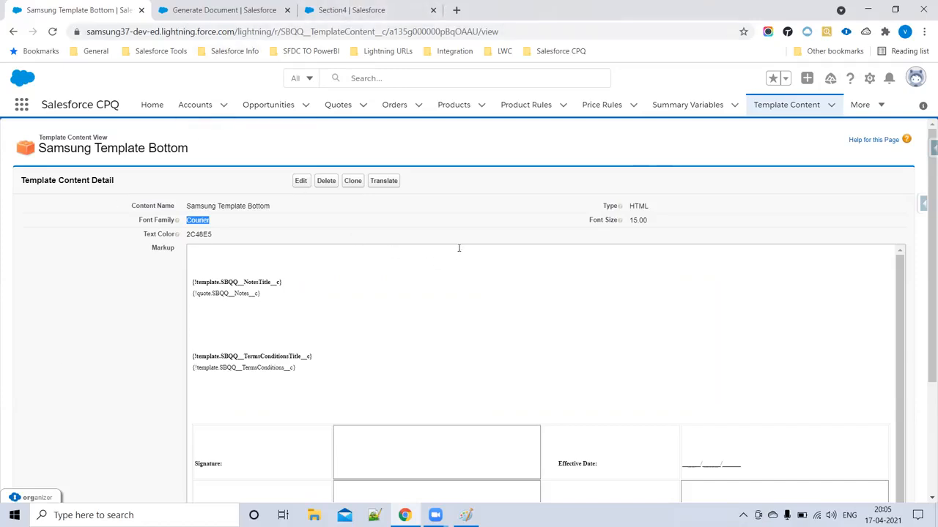
drag(187, 206, 393, 245)
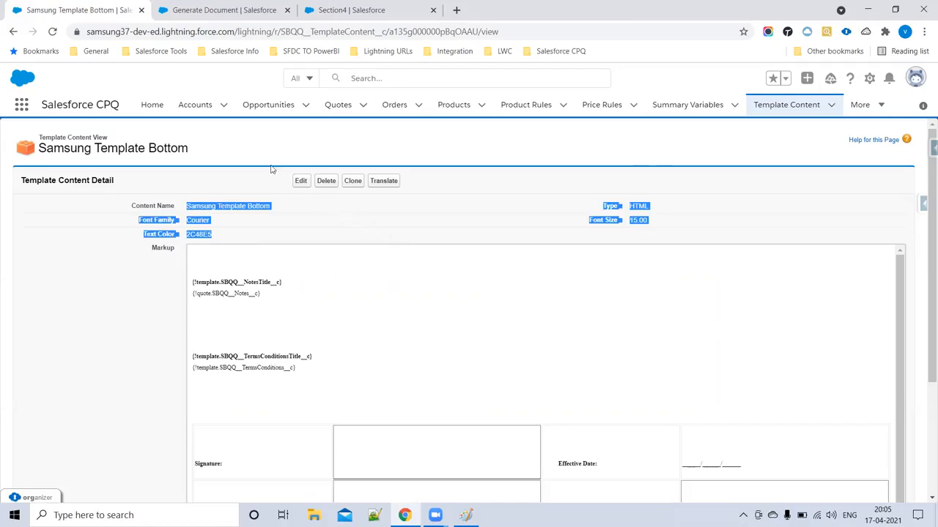
- Open quote term QT-0002, review its 15-day validity body, and show its empty related lists
click(212, 5)
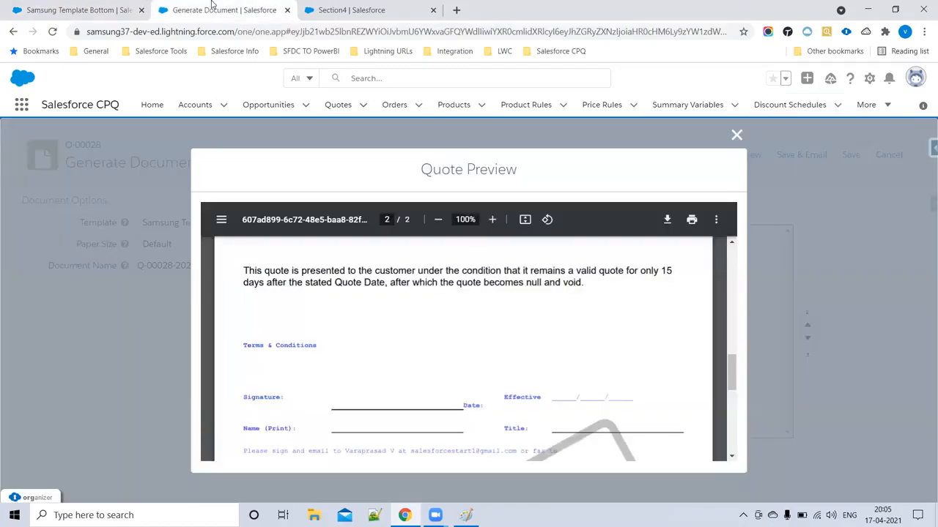
click(736, 137)
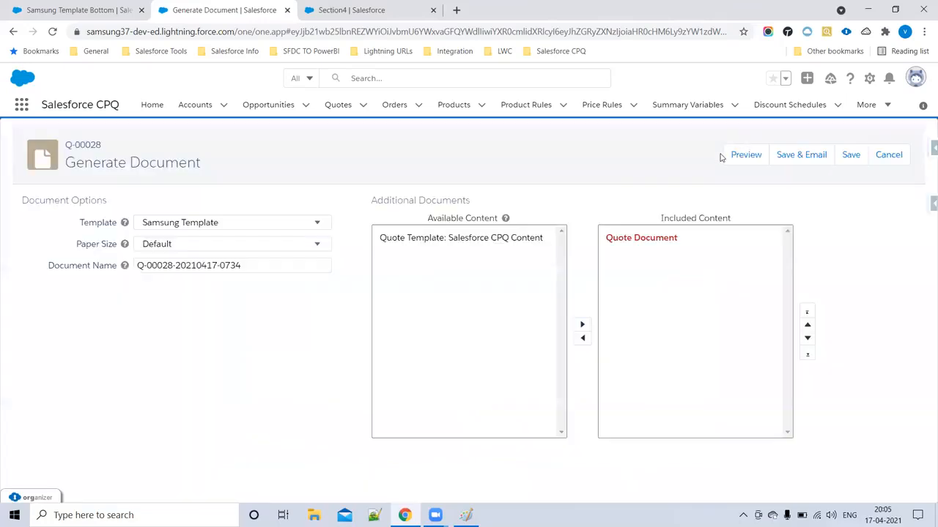
click(869, 107)
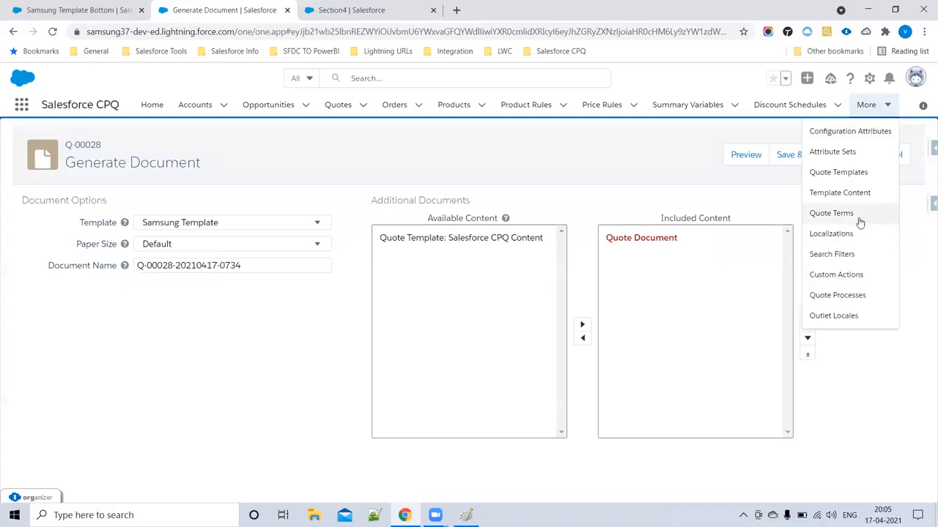
click(838, 213)
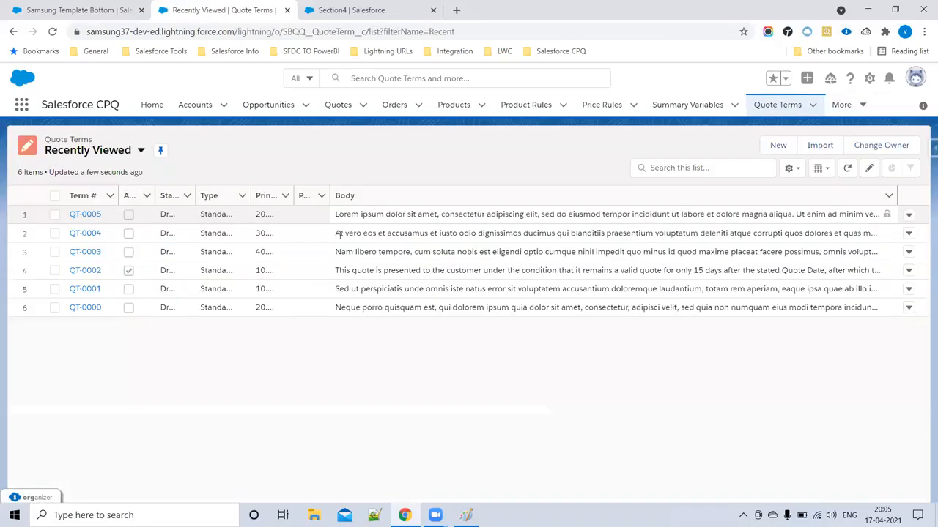
click(87, 271)
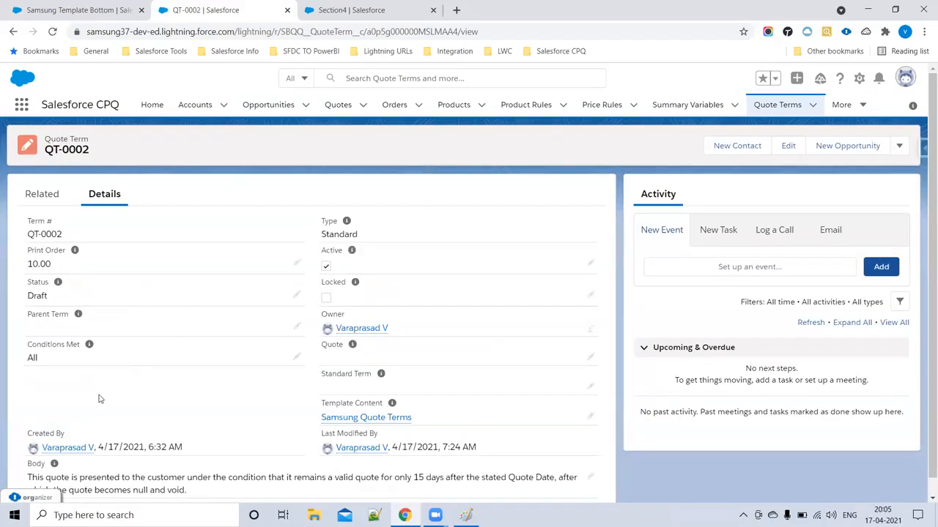
scroll(54, 466, down, 1)
drag(28, 462, 205, 476)
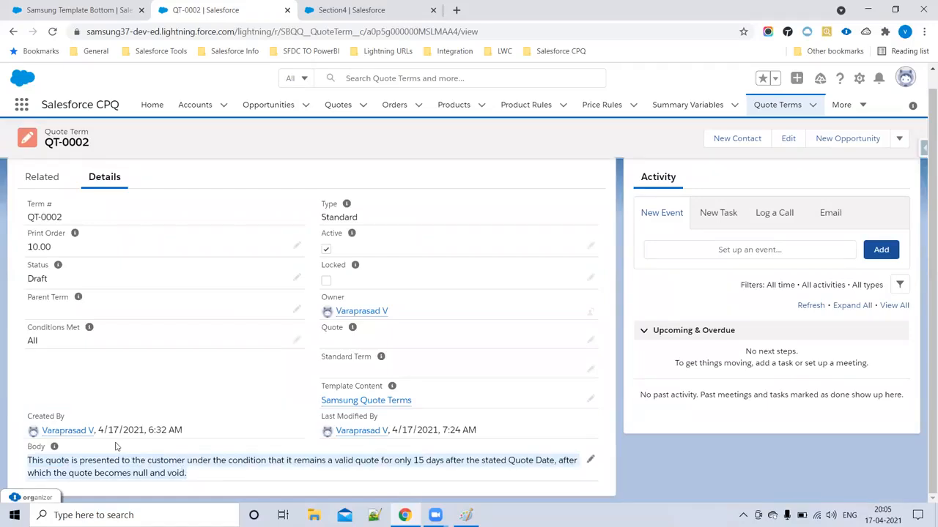
drag(180, 473, 29, 462)
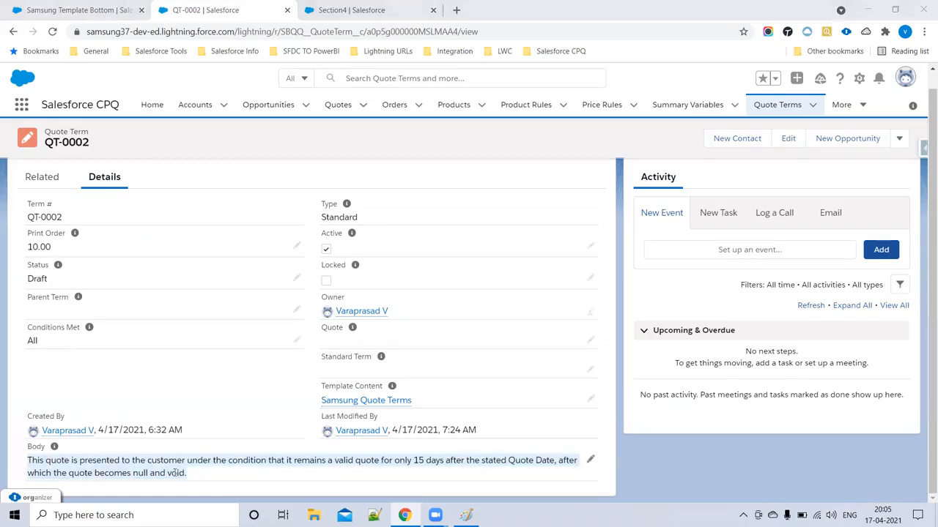
click(44, 189)
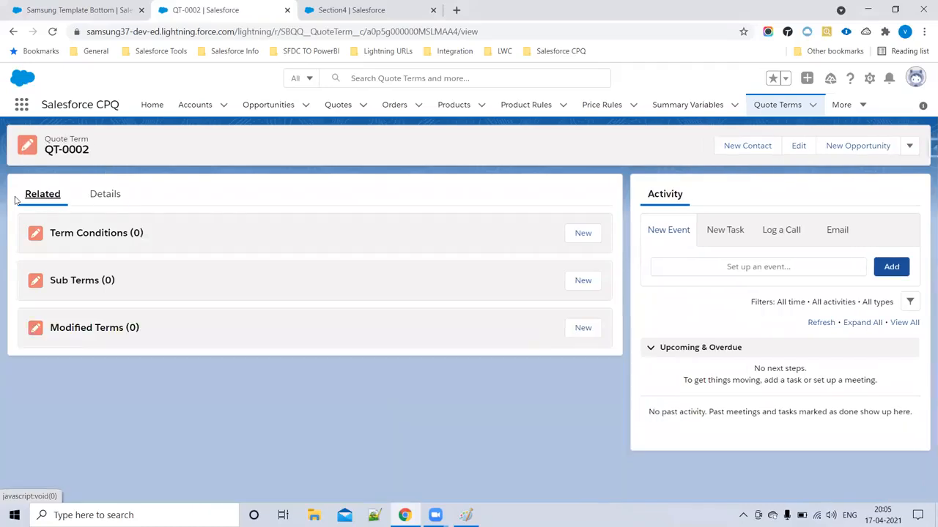
- Add a QT-0002 term condition requiring Net Amount greater than 14000
click(582, 233)
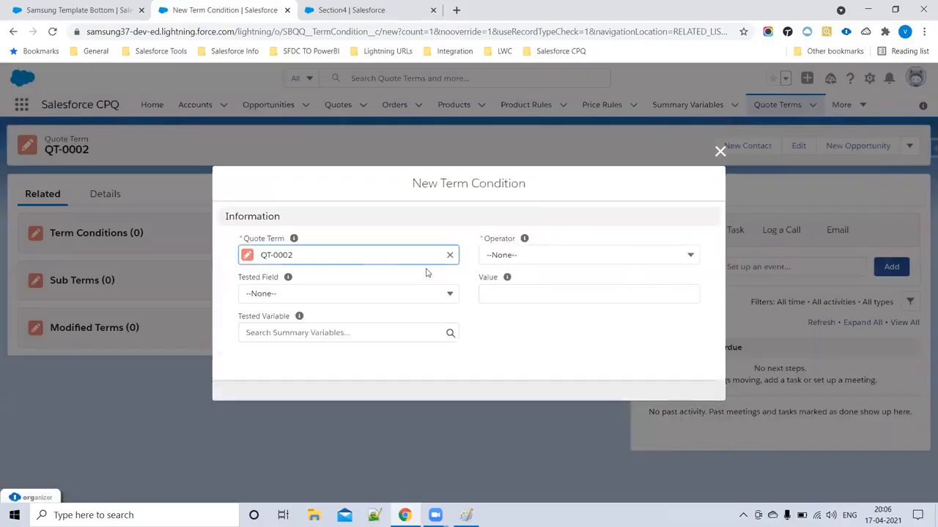
click(283, 293)
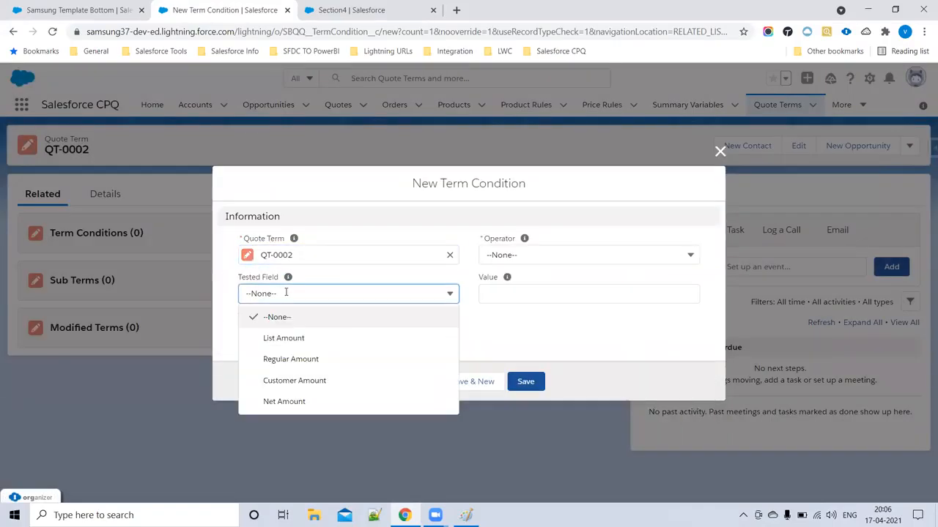
click(297, 402)
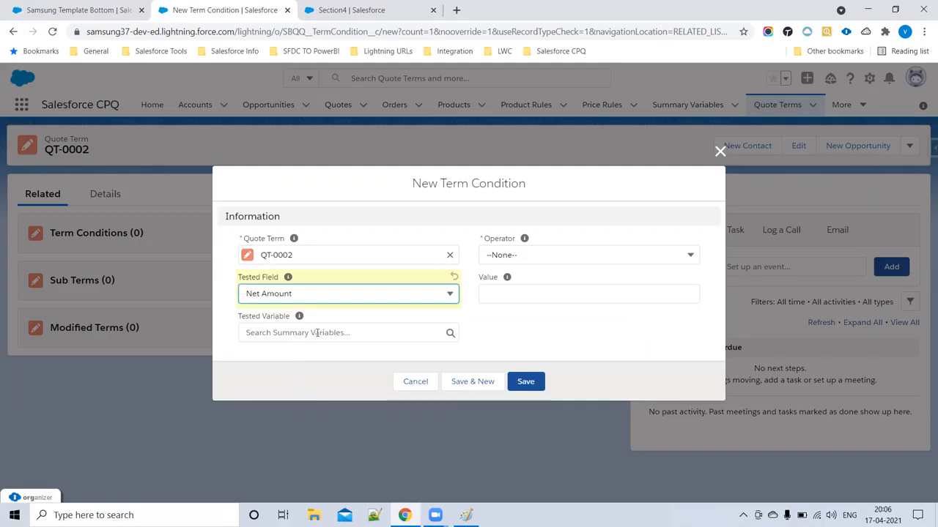
click(513, 255)
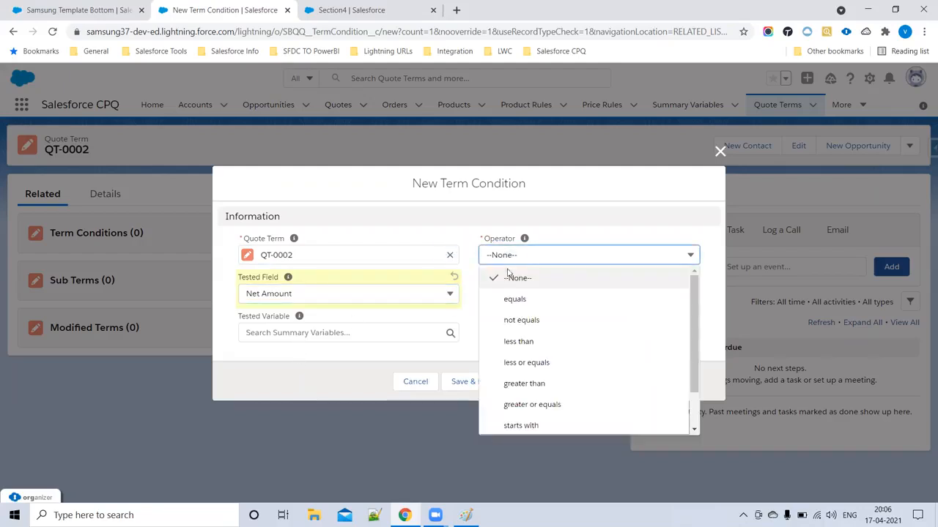
click(532, 381)
click(502, 294)
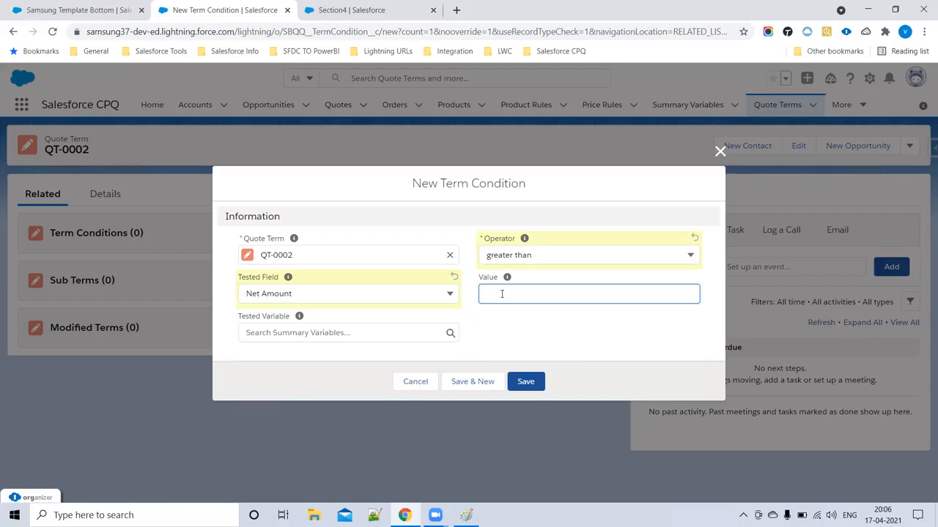
click(73, 10)
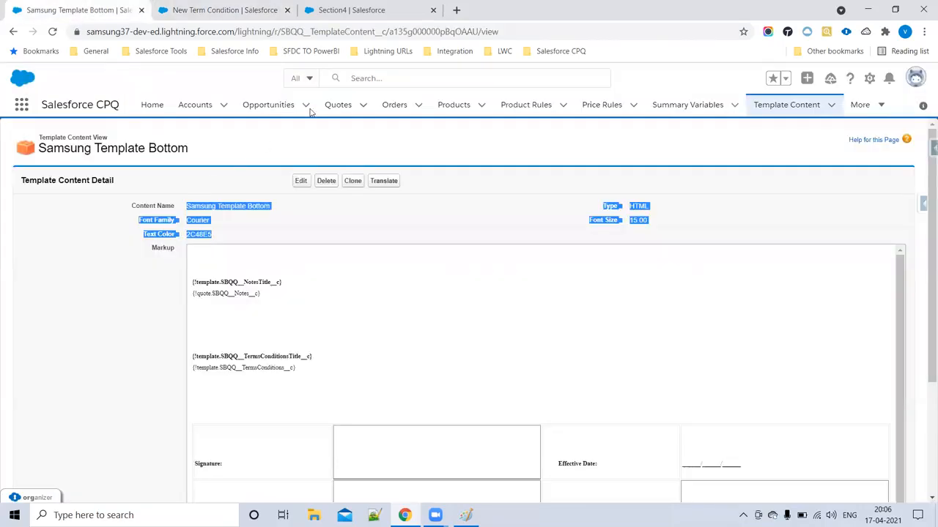
click(344, 106)
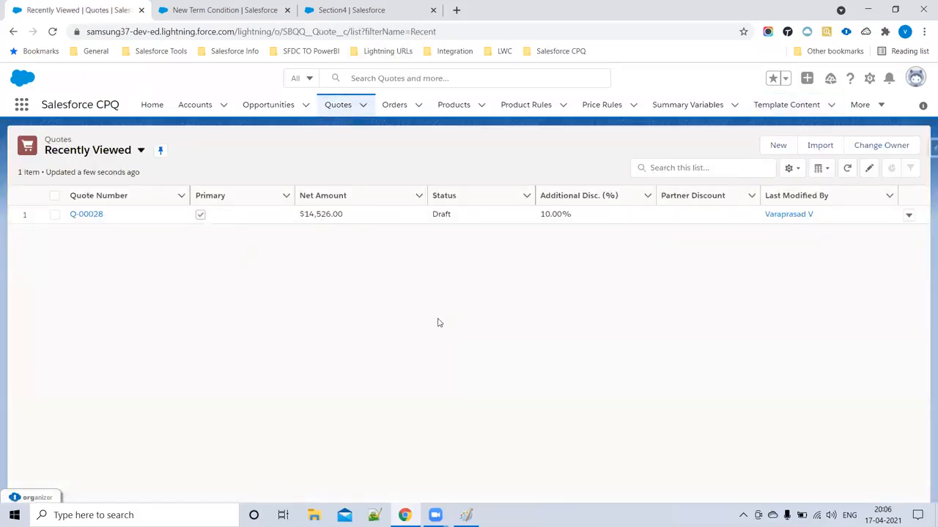
click(216, 10)
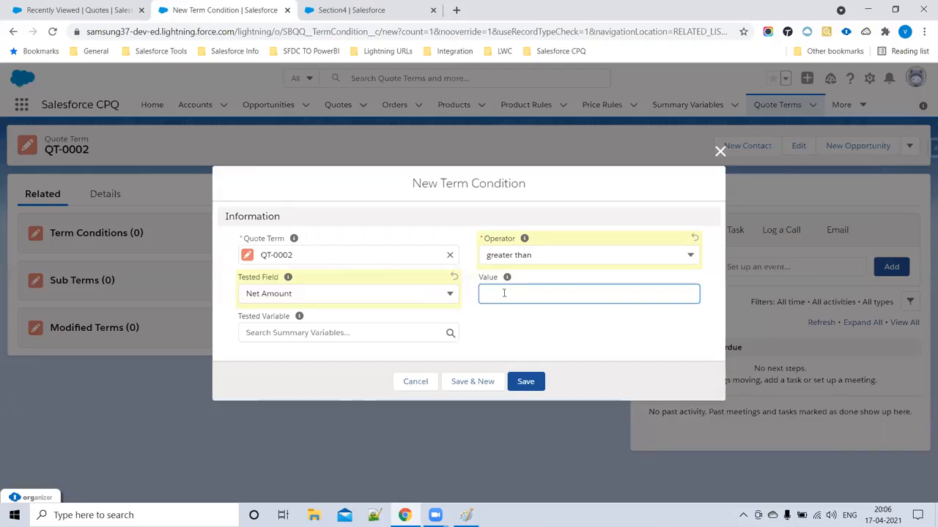
text(14000)
click(536, 388)
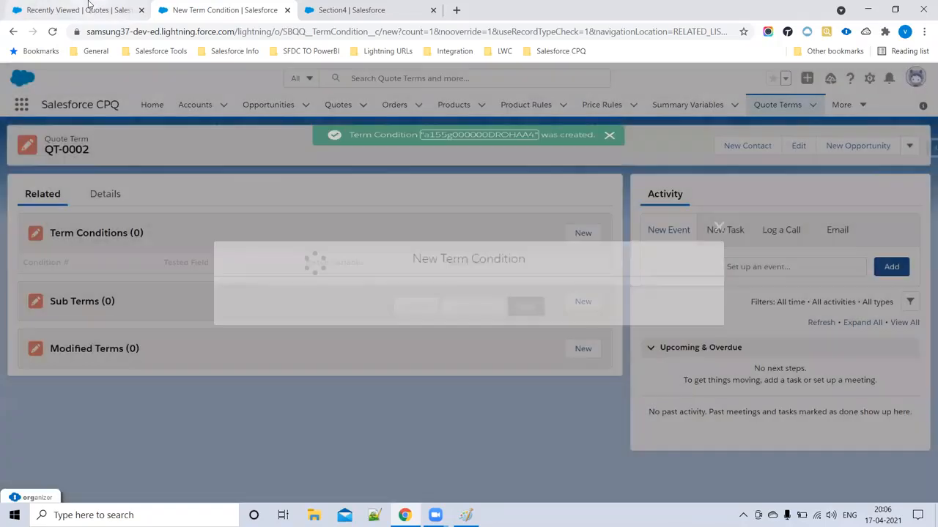
click(79, 11)
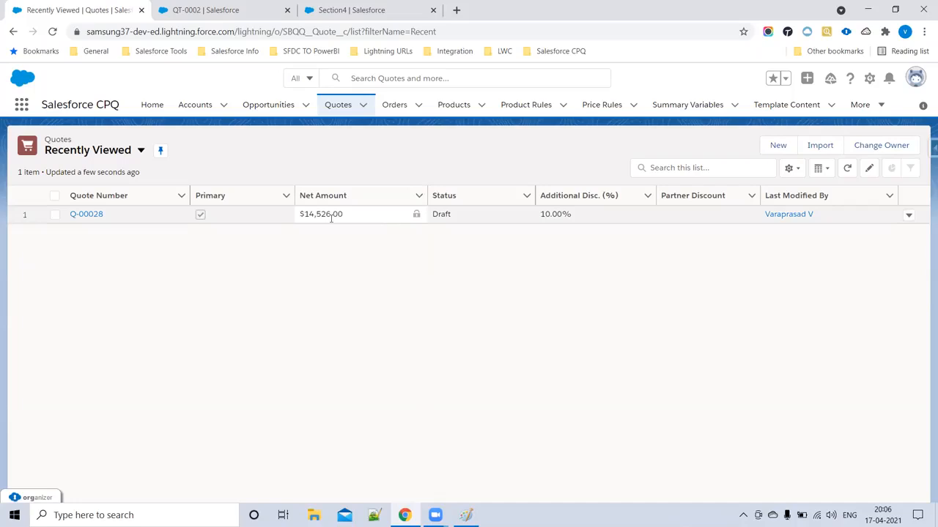
- Set Q-00028's additional discount to 30%, dropping its Net Amount to $11,298.00
click(99, 217)
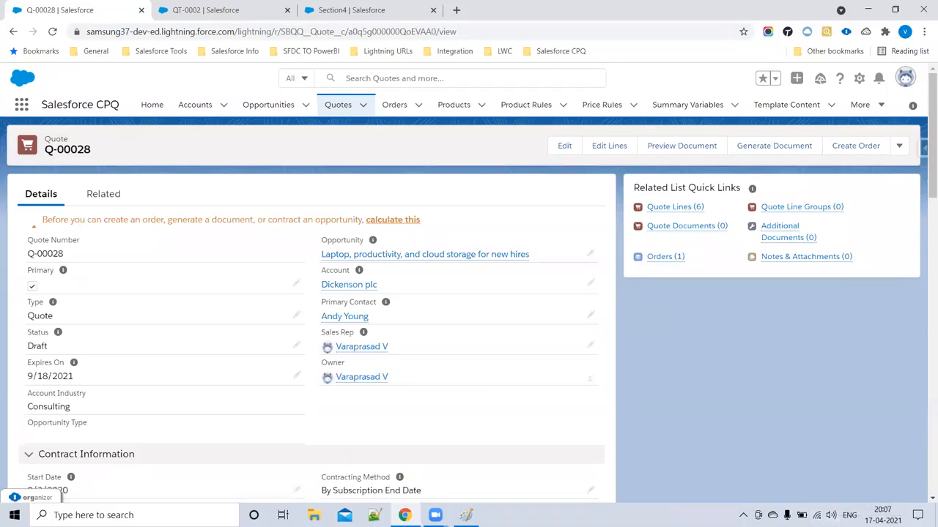
scroll(172, 352, down, 4)
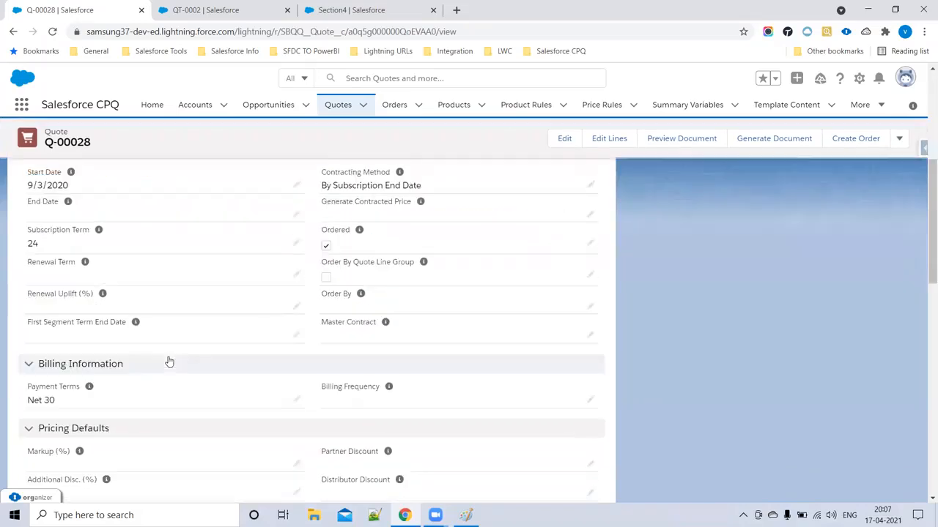
scroll(168, 363, down, 1)
scroll(235, 355, down, 1)
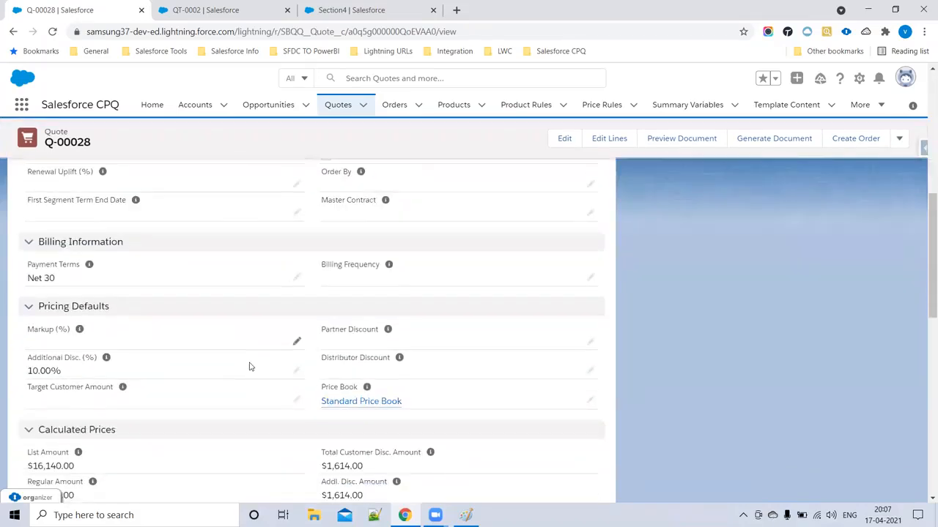
click(296, 370)
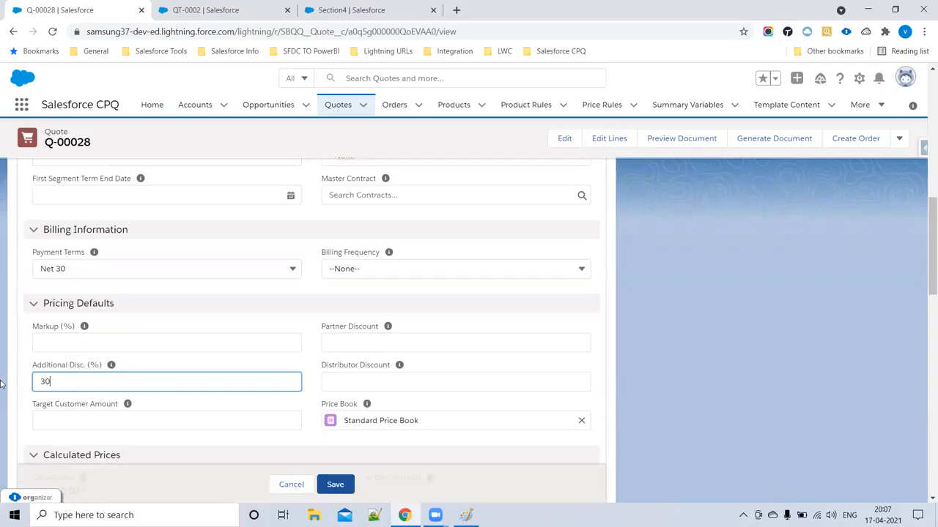
scroll(293, 351, down, 5)
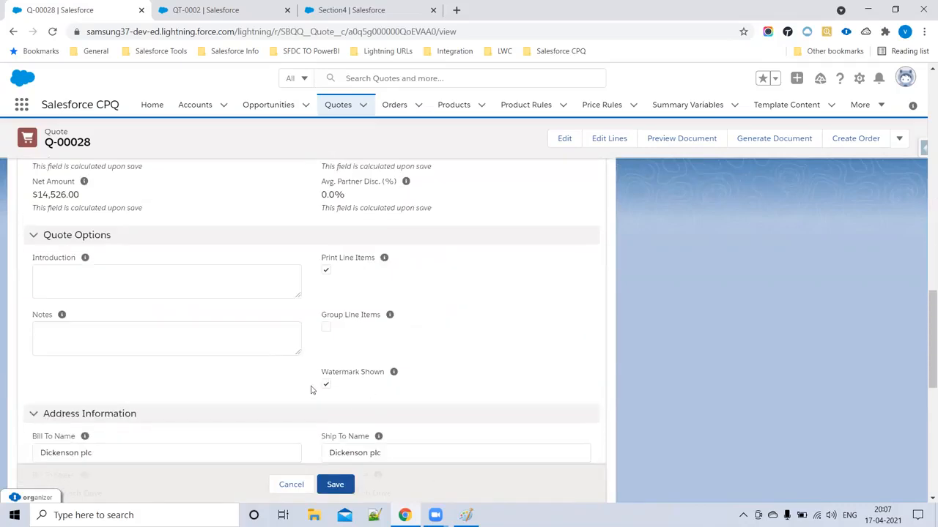
scroll(326, 395, down, 5)
click(339, 455)
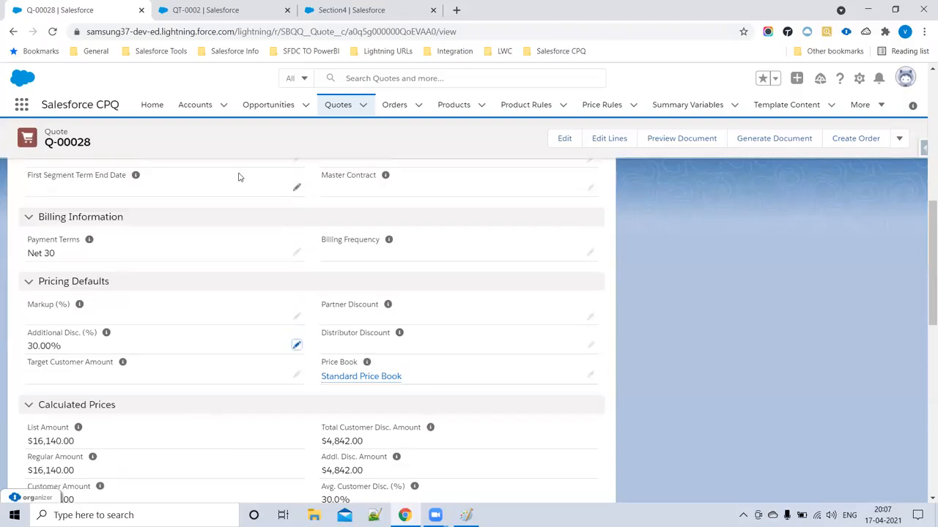
scroll(238, 180, down, 3)
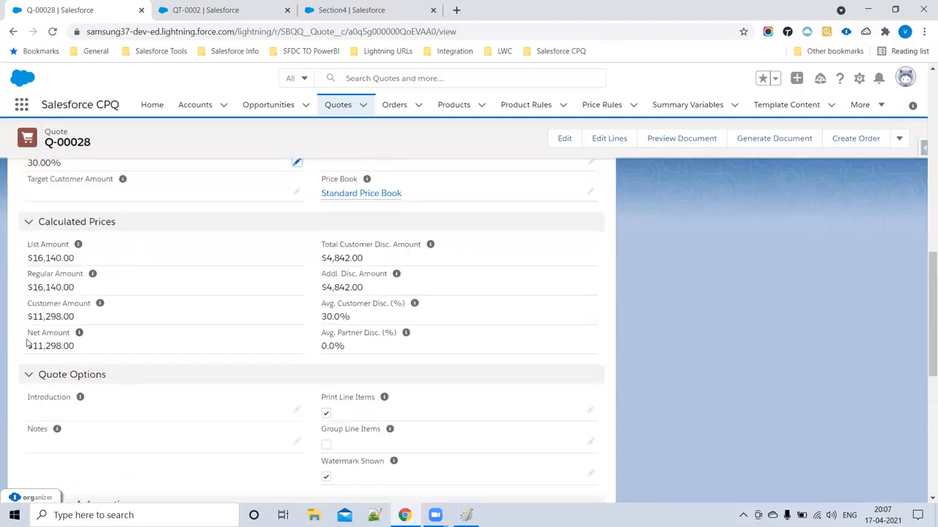
drag(27, 331, 101, 349)
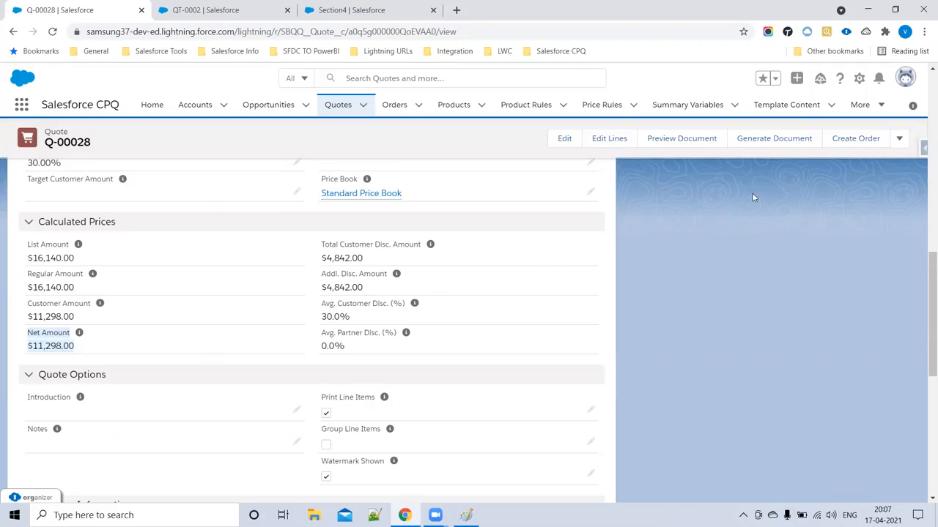
click(778, 140)
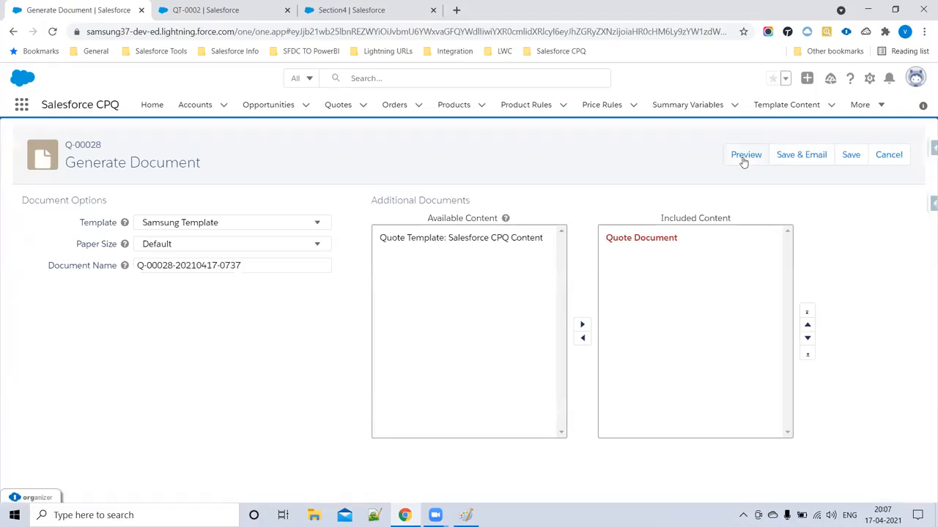
- Preview the quote PDF and confirm nothing prints under Terms & Conditions
click(744, 157)
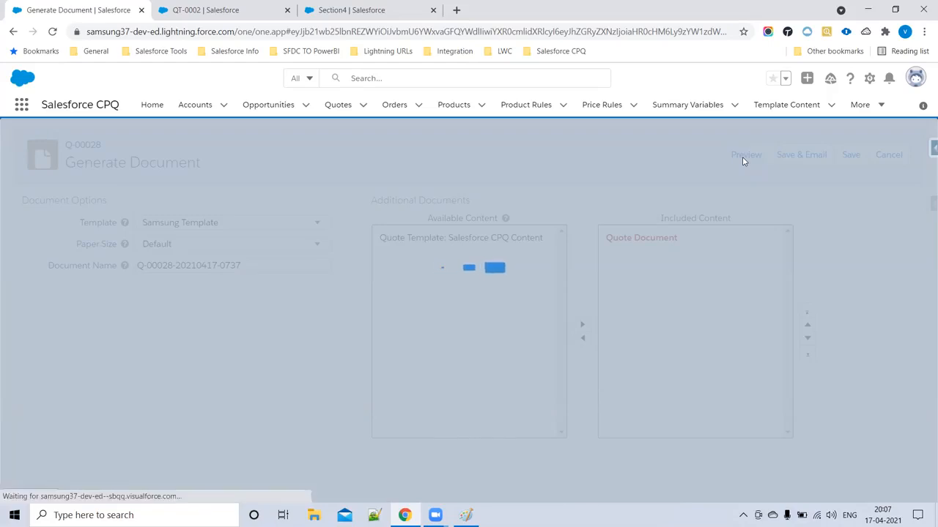
scroll(426, 322, down, 3)
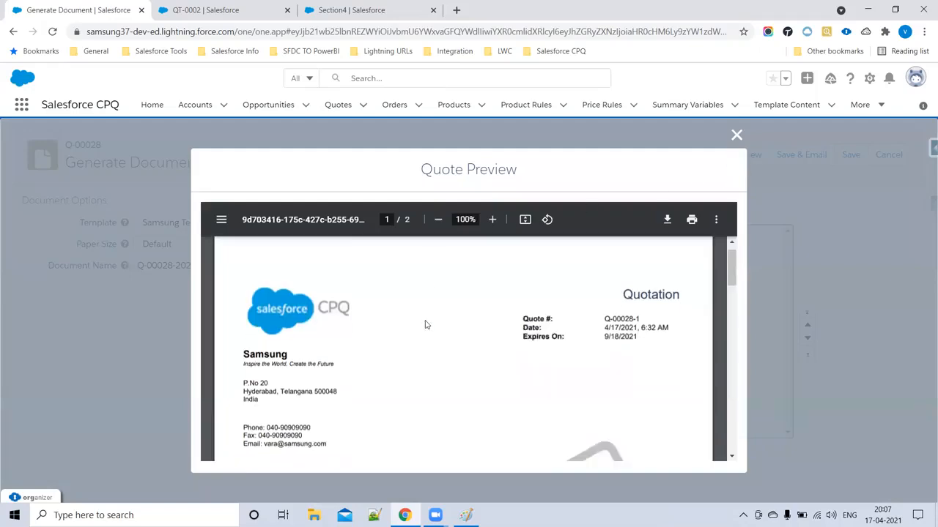
scroll(278, 307, down, 5)
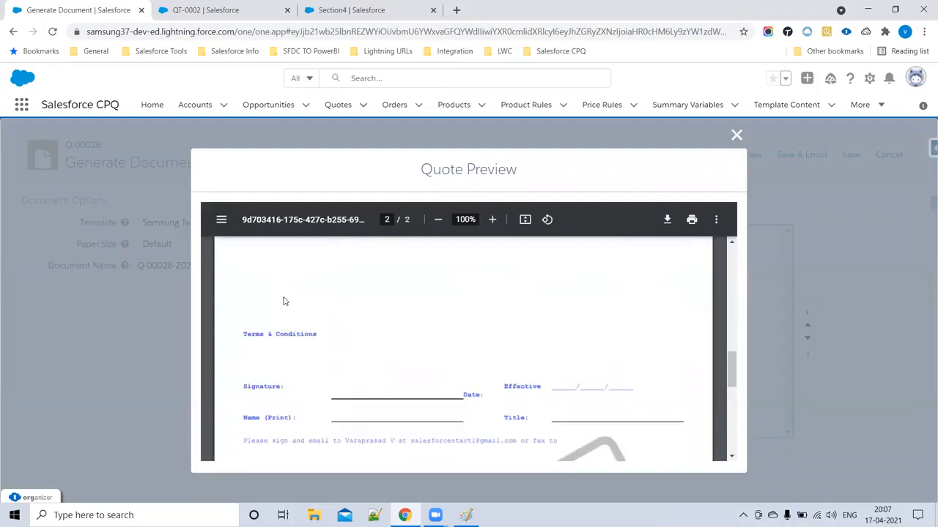
scroll(283, 301, up, 1)
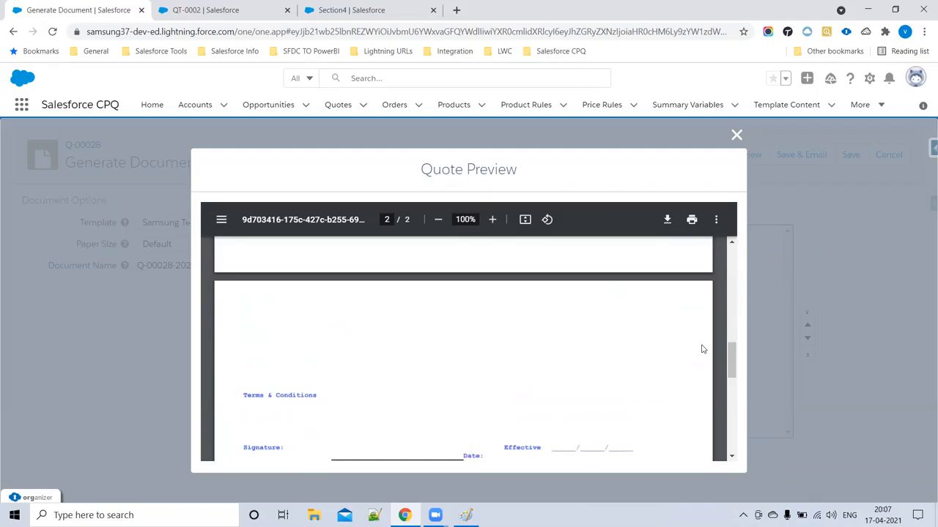
- Check term condition 00000's Net Amount rule, close the preview, and open Section4
click(215, 9)
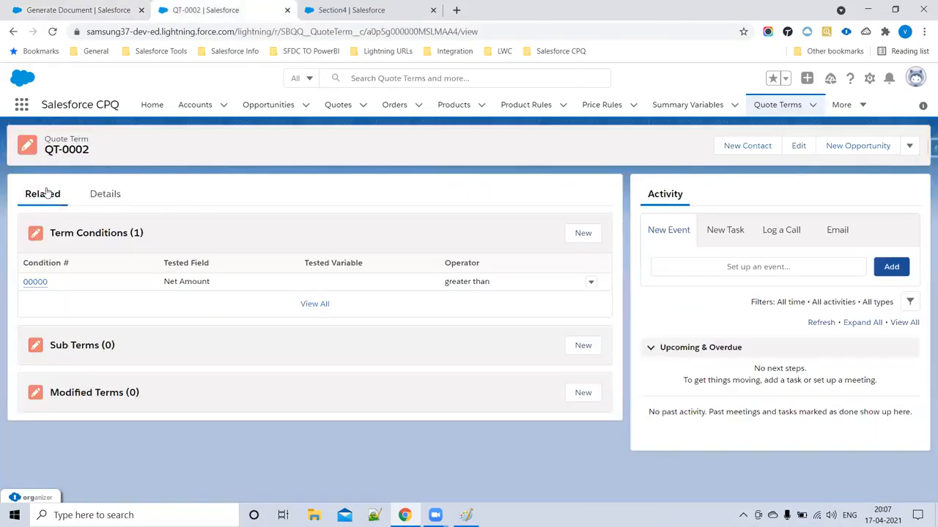
click(34, 283)
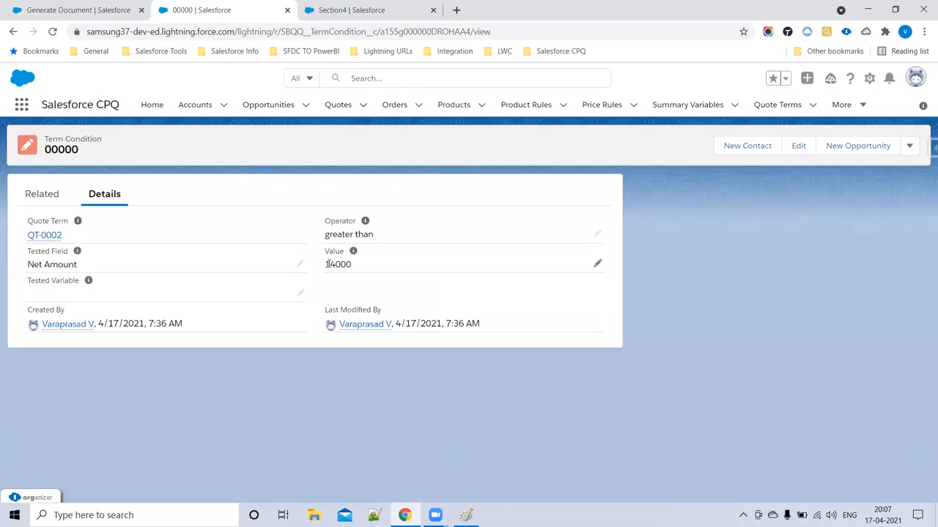
click(80, 10)
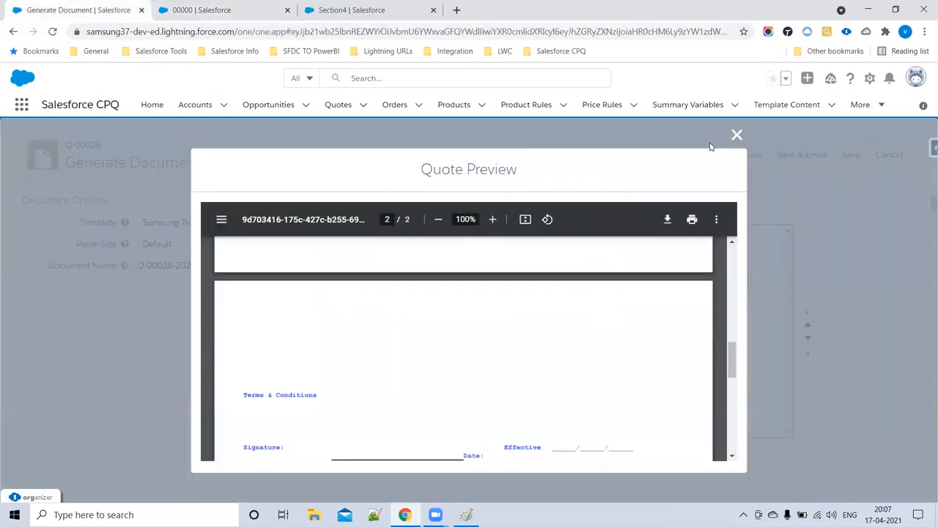
click(737, 137)
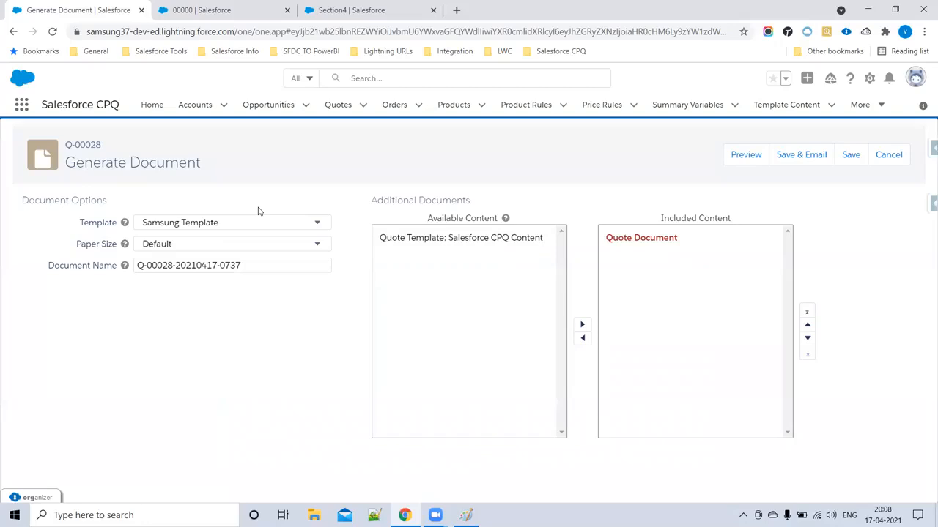
click(209, 17)
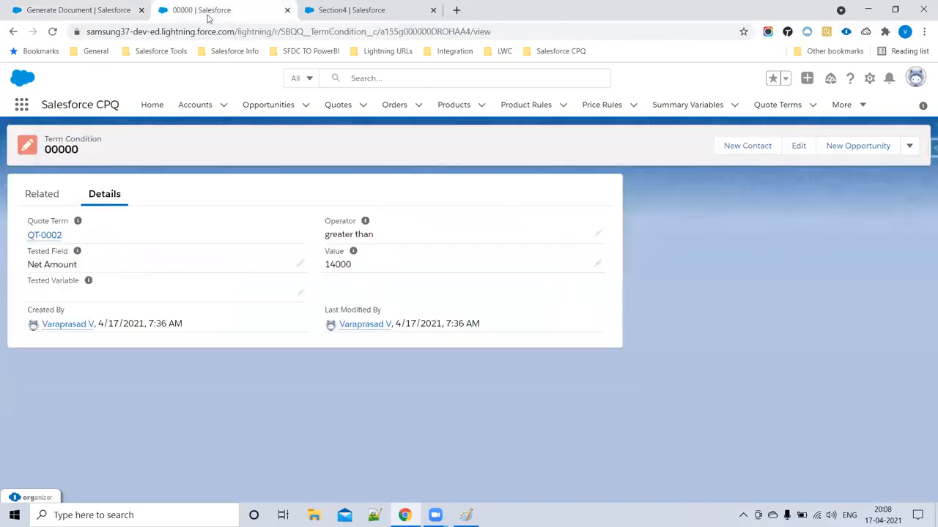
click(343, 8)
scroll(205, 218, up, 3)
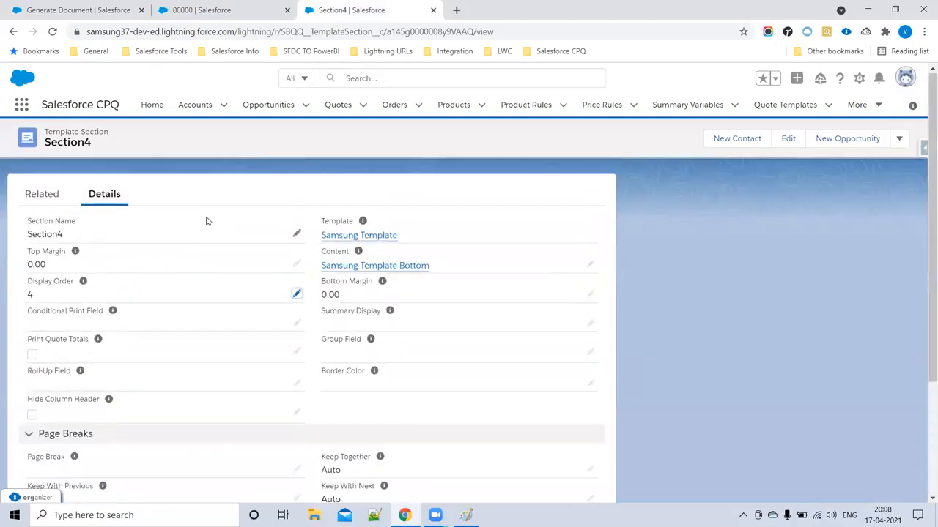